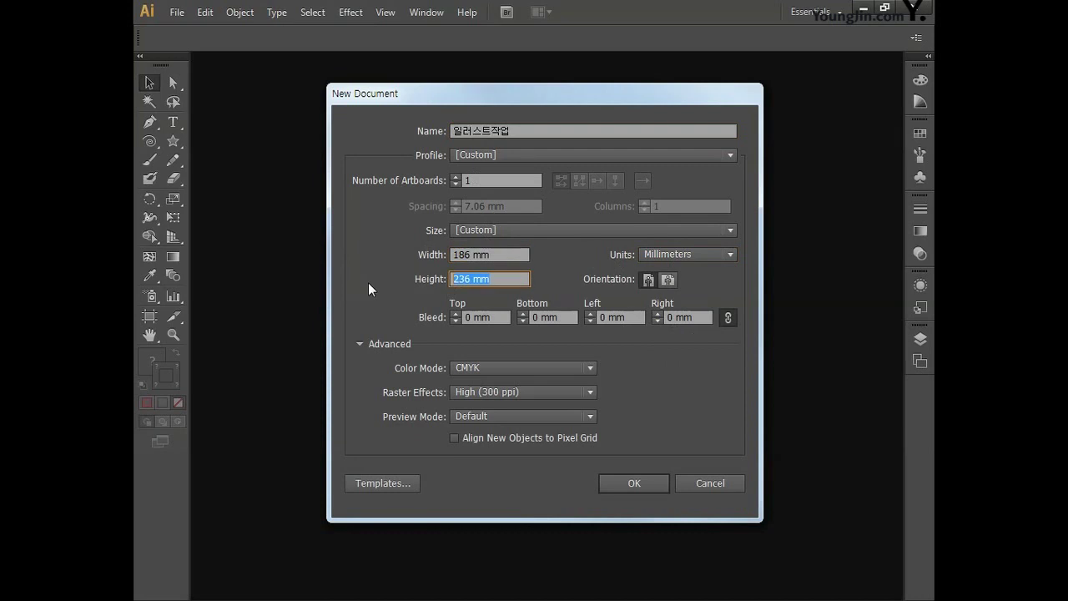
# Set the new document's height to 242 mm, keep the CMYK color mode, and create the document.
pyautogui.write('242')
pyautogui.click(462, 368)
pyautogui.click(482, 384)
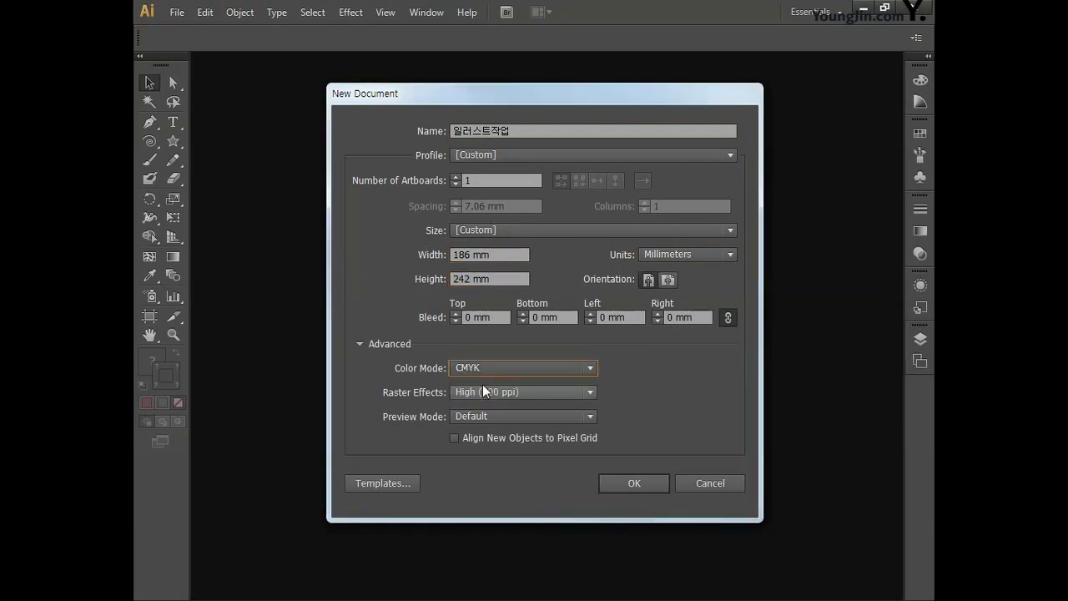
pyautogui.click(634, 485)
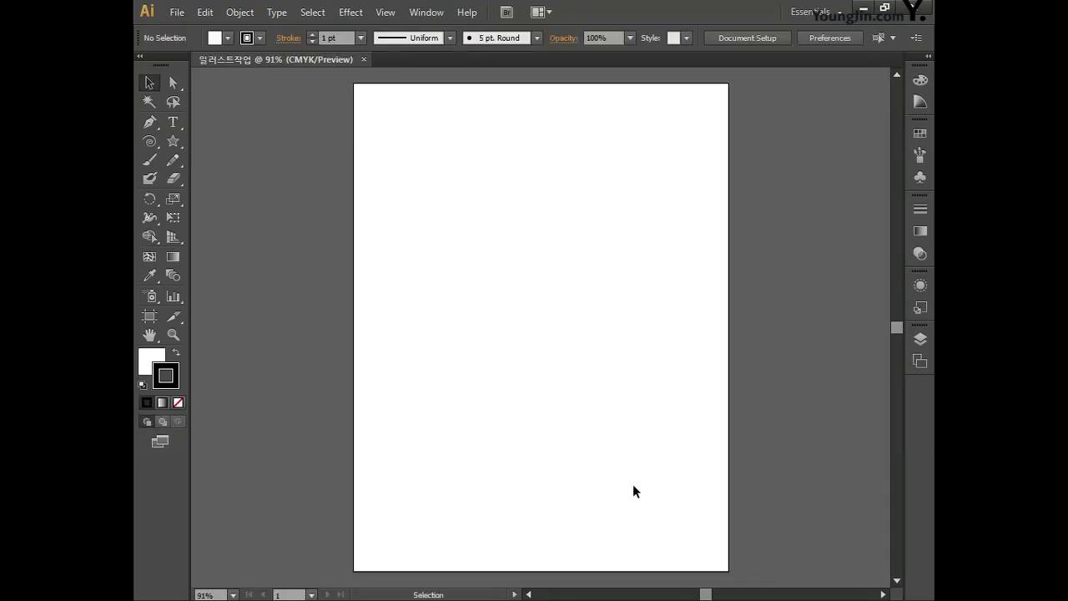
# Create a rectangular grid 180 mm wide and 236 mm high with 3 horizontal and 3 vertical dividers.
pyautogui.click(154, 141)
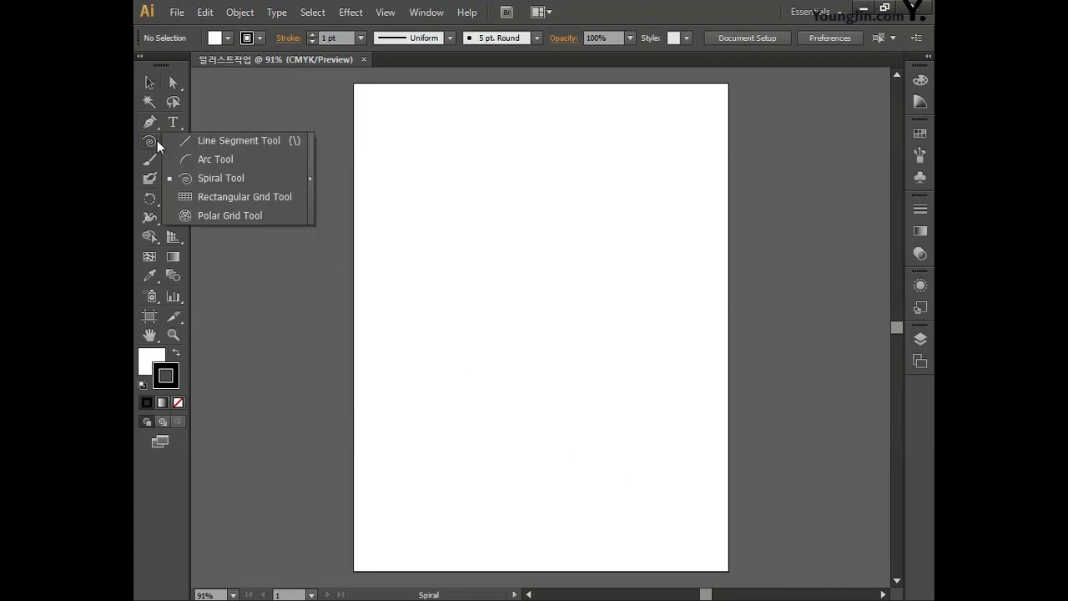
pyautogui.click(225, 197)
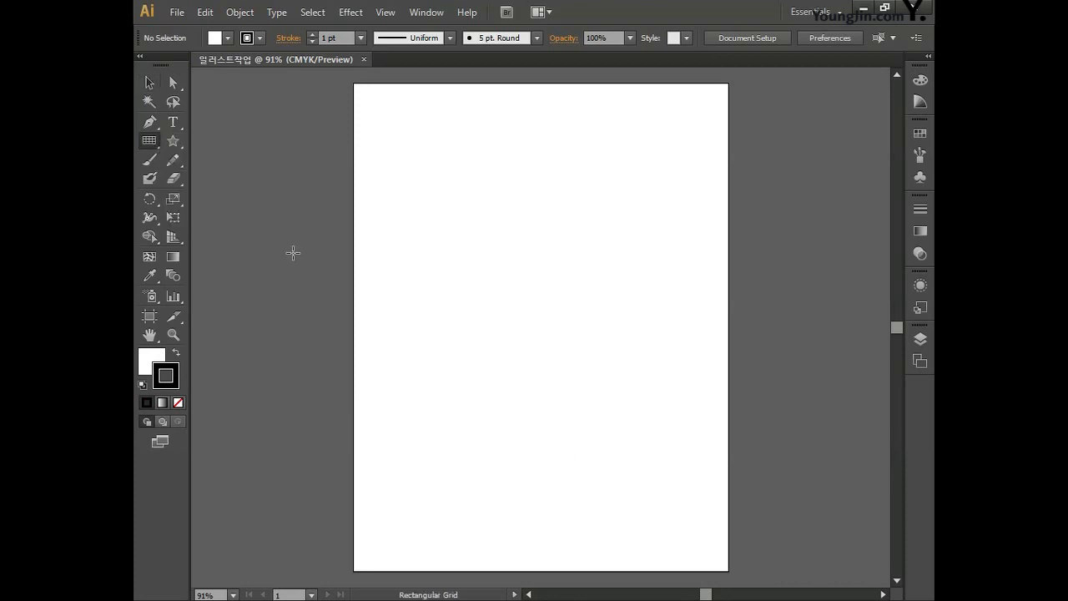
pyautogui.click(407, 195)
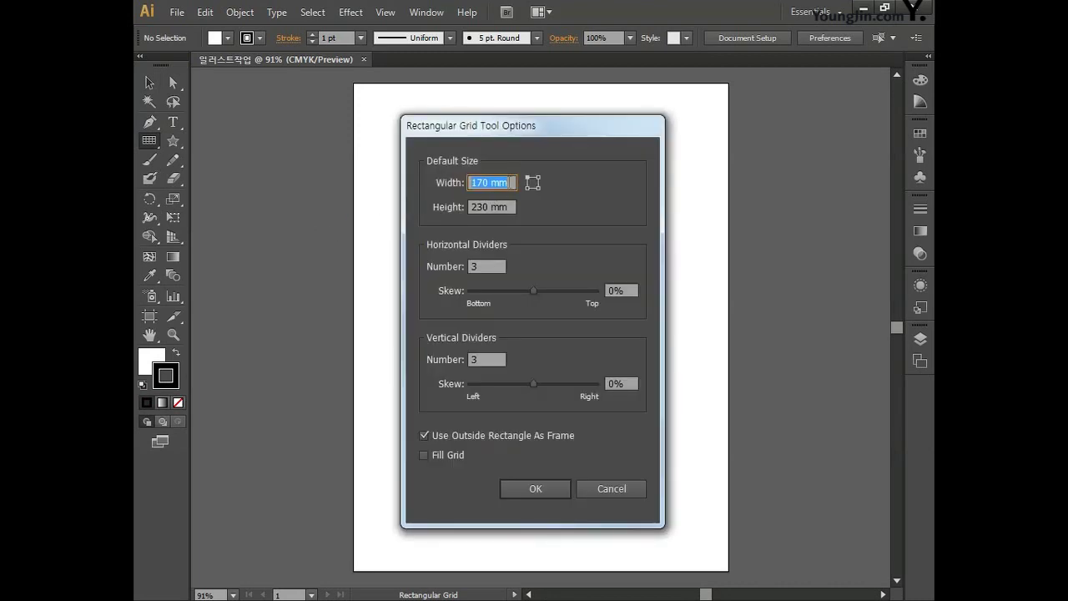
pyautogui.write('180')
pyautogui.press('Tab')
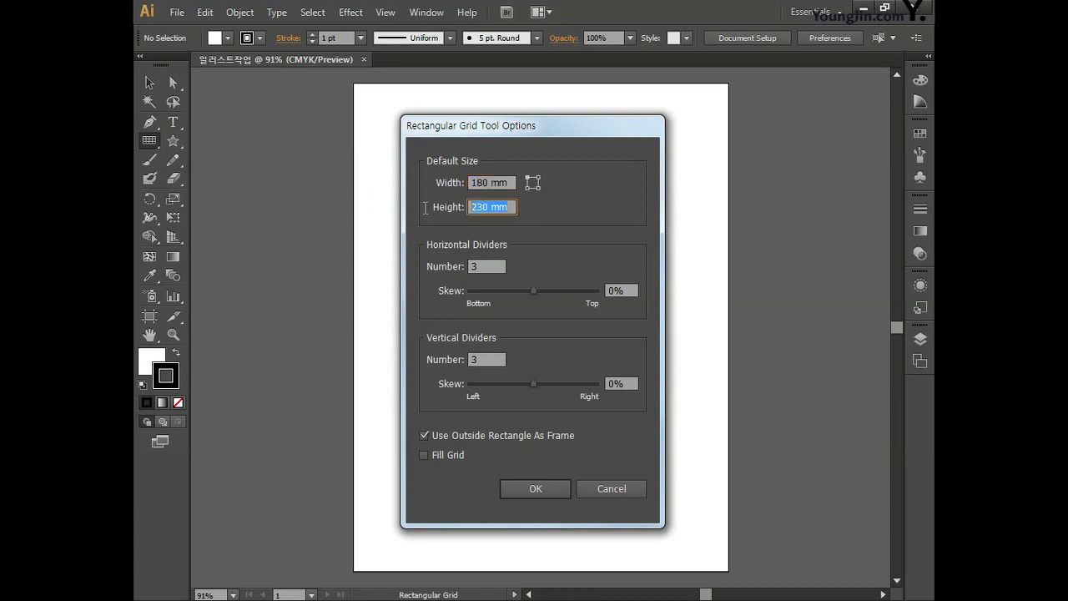
pyautogui.write('236')
pyautogui.press('Tab')
pyautogui.click(488, 264)
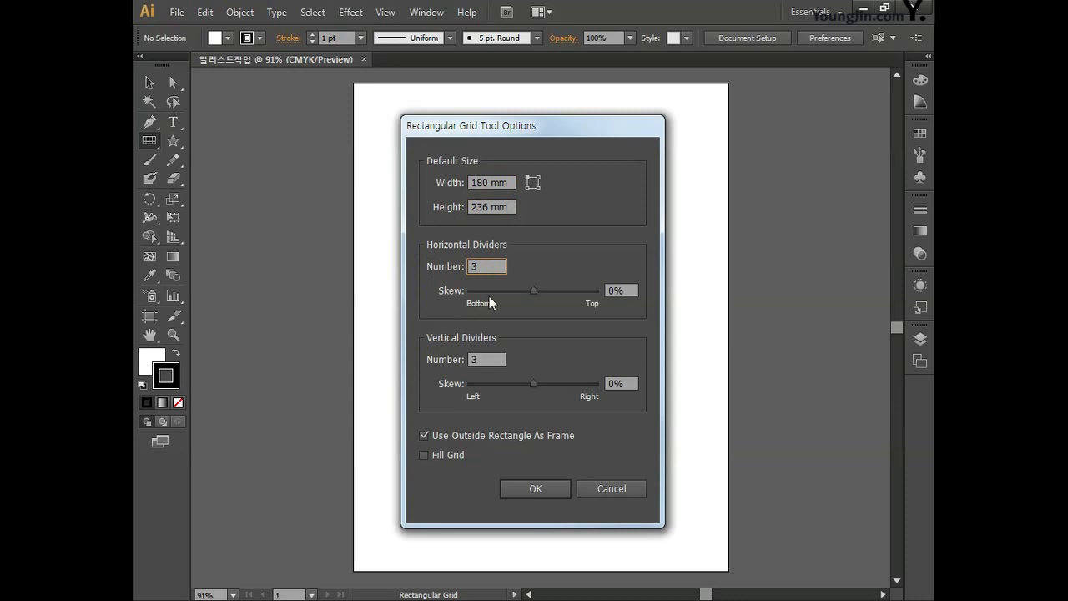
pyautogui.click(489, 356)
pyautogui.click(512, 484)
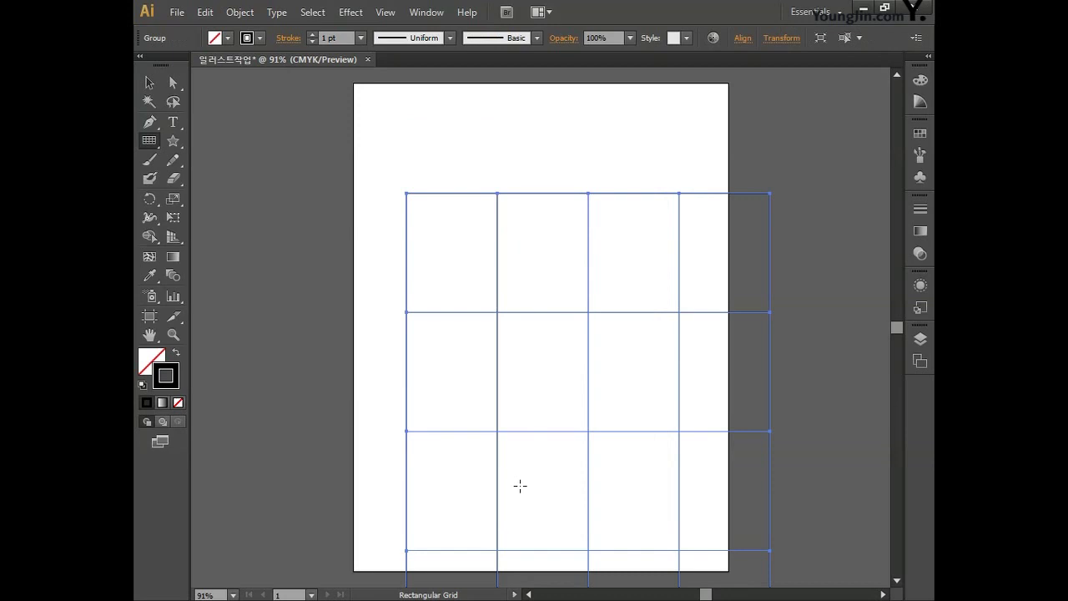
# Center the grid horizontally and vertically on the artboard, and lock it in place.
pyautogui.click(430, 13)
pyautogui.click(485, 180)
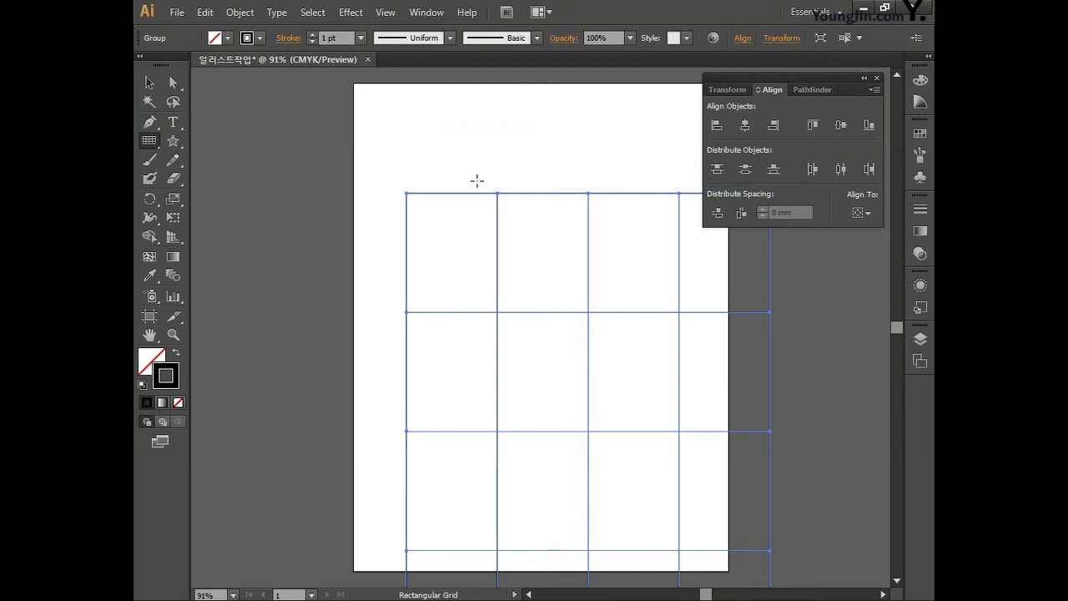
pyautogui.click(871, 211)
pyautogui.click(847, 264)
pyautogui.click(746, 127)
pyautogui.click(845, 126)
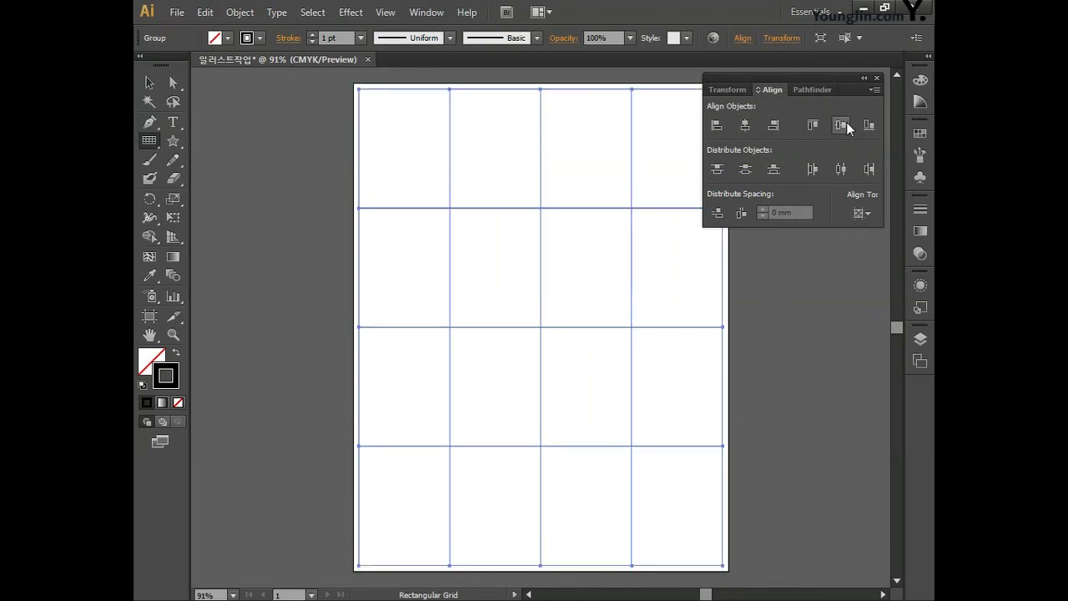
pyautogui.click(877, 77)
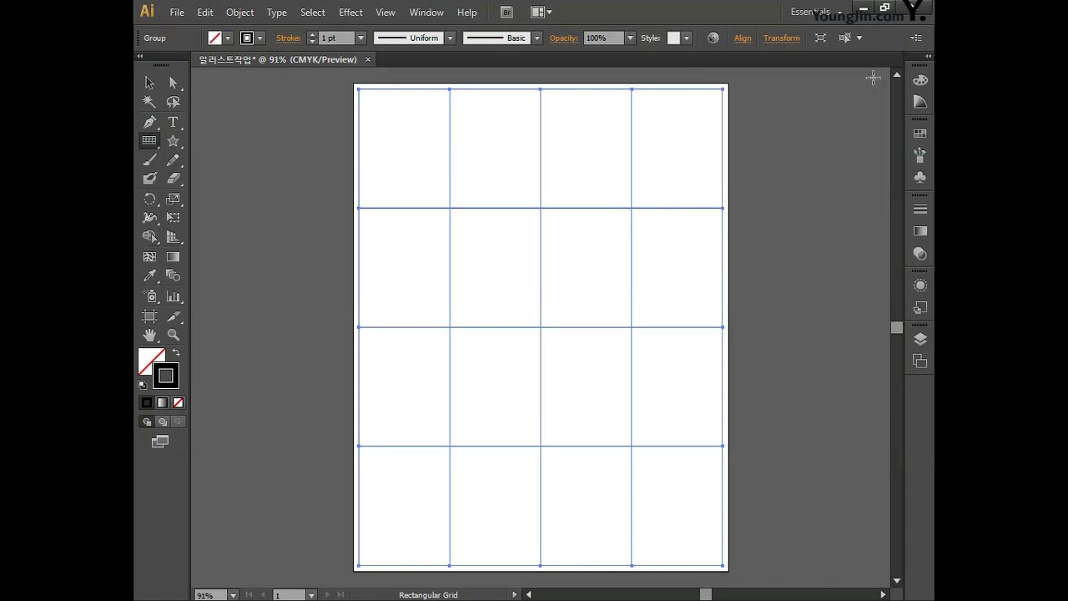
pyautogui.hotkey('ctrl', 'shift', 'a')
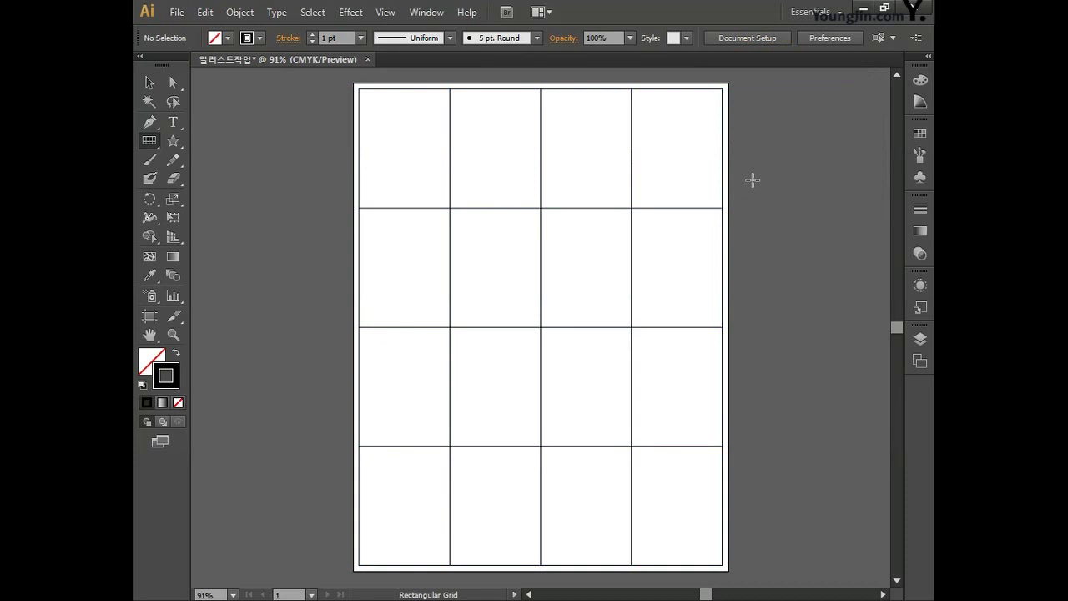
# Draw seven parallel diagonal line segments descending to the right through the grid intersections, crossing every cell.
pyautogui.moveTo(149, 140); pyautogui.dragTo(191, 141)
pyautogui.moveTo(360, 447); pyautogui.dragTo(450, 566)
pyautogui.moveTo(360, 328); pyautogui.dragTo(541, 565)
pyautogui.moveTo(359, 208); pyautogui.dragTo(632, 565)
pyautogui.moveTo(360, 89); pyautogui.dragTo(722, 565)
pyautogui.moveTo(451, 89); pyautogui.dragTo(722, 447)
pyautogui.moveTo(541, 89); pyautogui.dragTo(723, 327)
pyautogui.moveTo(632, 89); pyautogui.dragTo(722, 208)
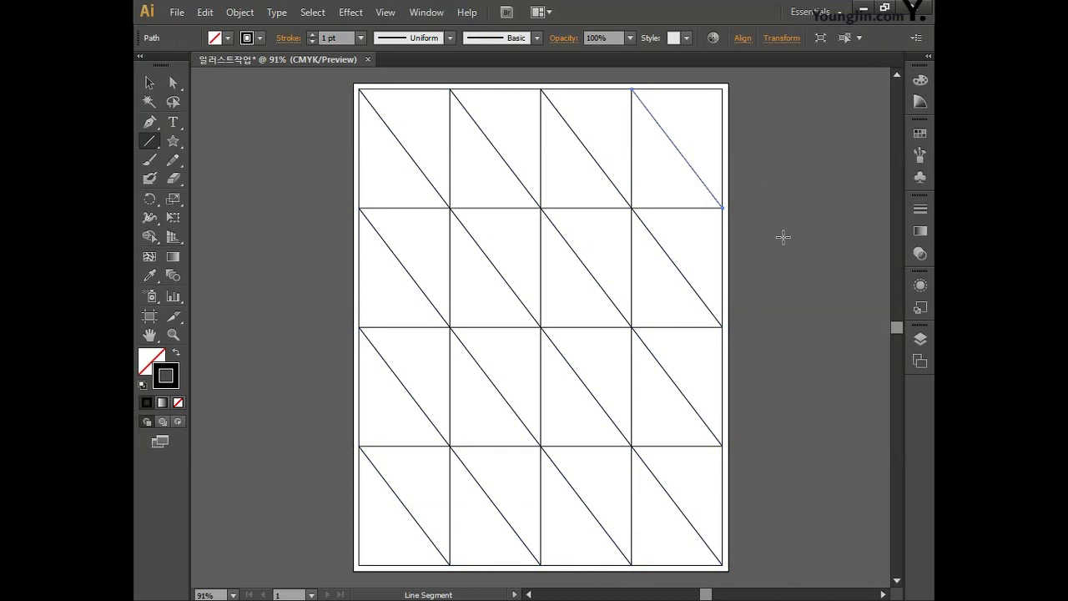
# Reflect a copy of all the diagonal lines across the vertical axis so they form crosses in the cells.
pyautogui.hotkey('ctrl', 'a')
pyautogui.click(151, 203)
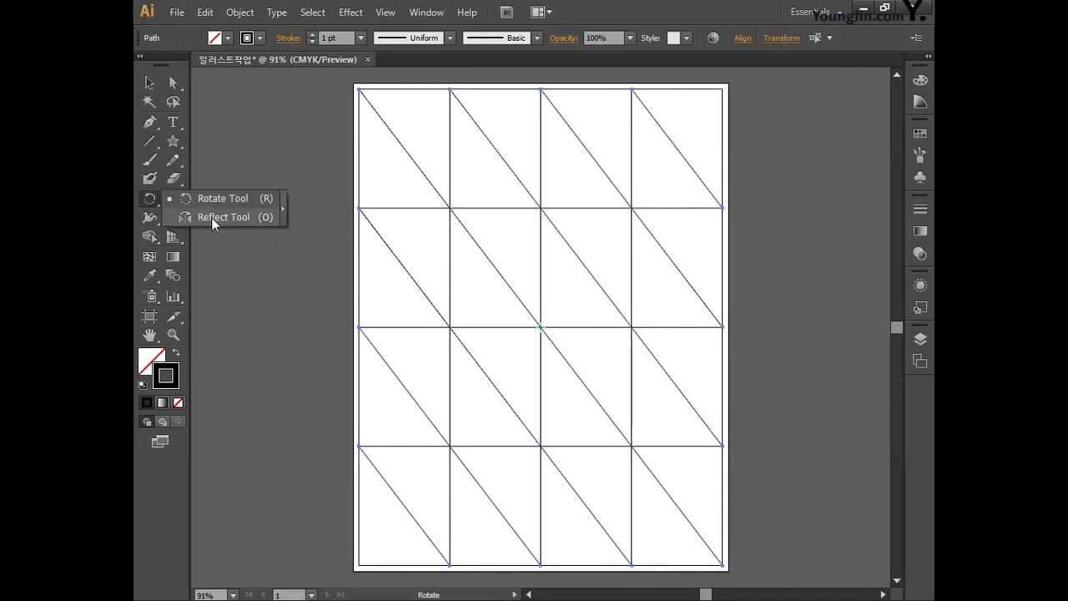
pyautogui.click(211, 218)
pyautogui.doubleClick(149, 200)
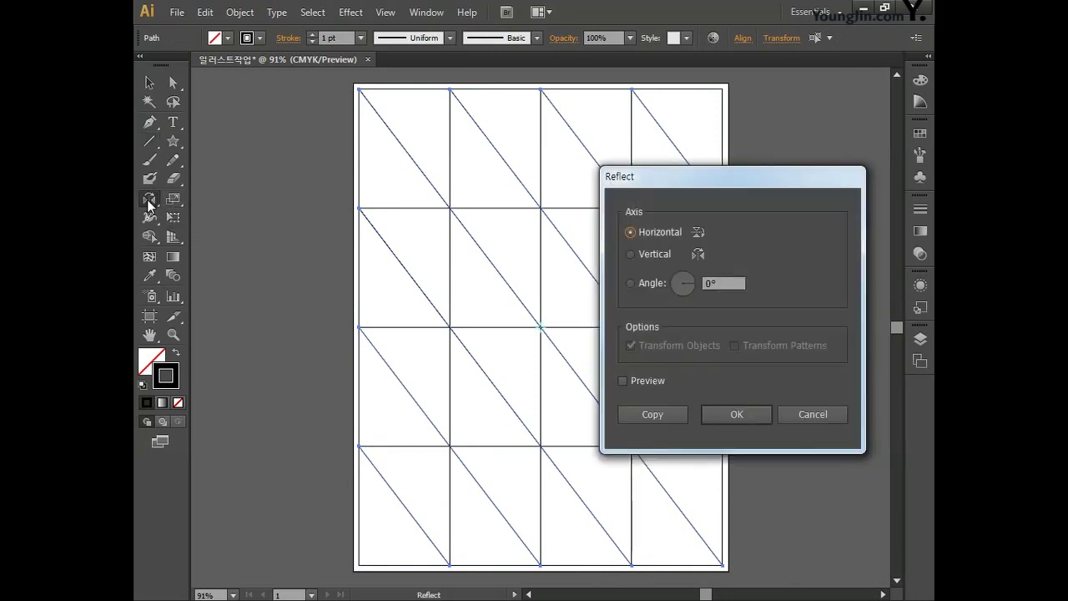
pyautogui.click(634, 255)
pyautogui.click(656, 414)
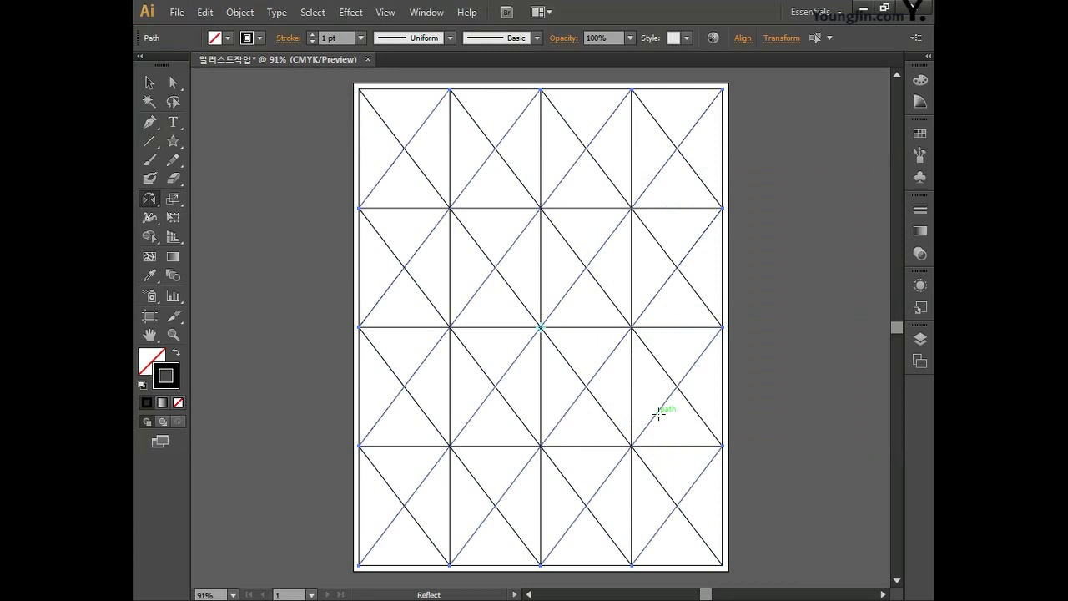
# Unlock the grid and color the strokes of the grid and all diagonals red (FF0000).
pyautogui.click(242, 13)
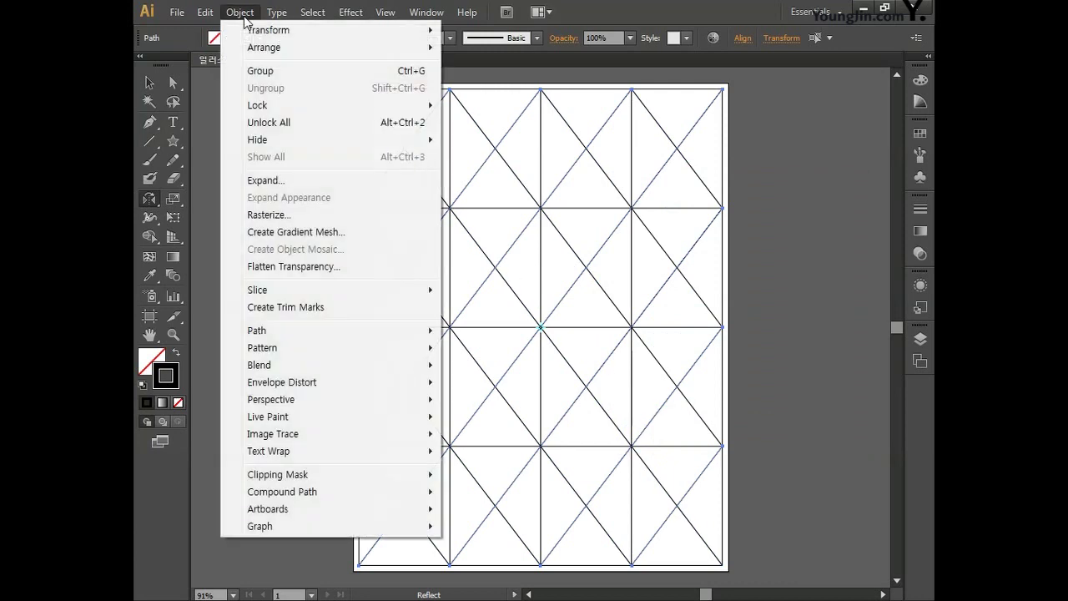
pyautogui.click(276, 122)
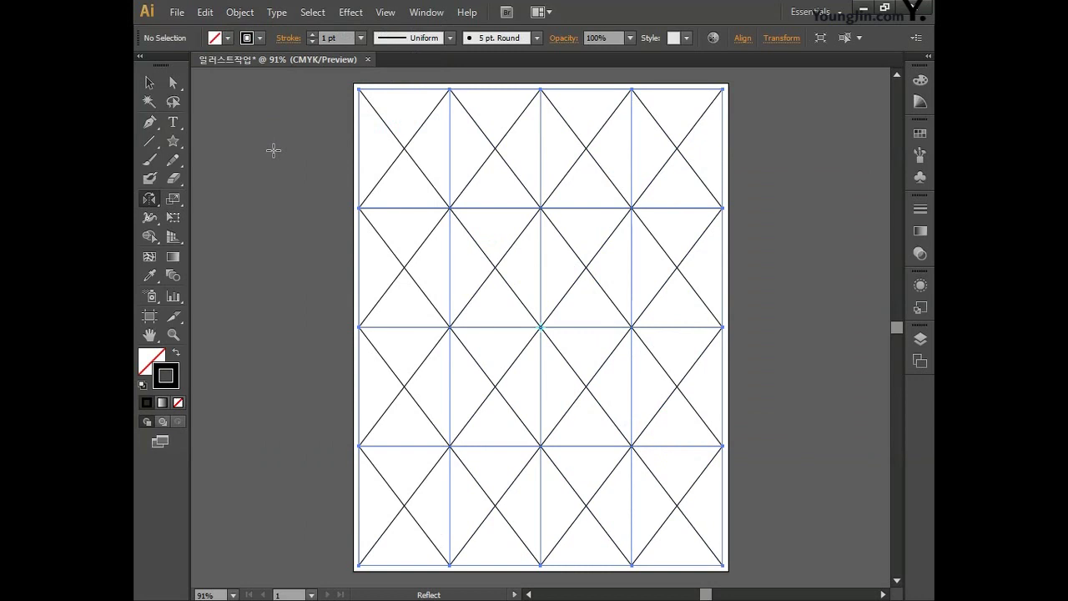
pyautogui.hotkey('ctrl', 'a')
pyautogui.press('o')
pyautogui.doubleClick(176, 376)
pyautogui.click(698, 192)
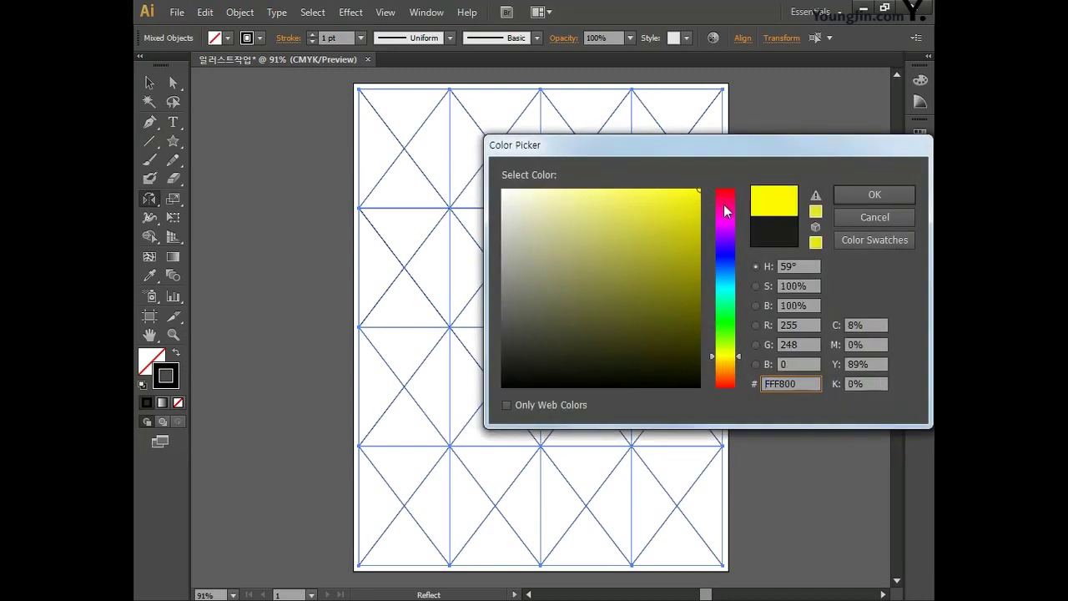
pyautogui.moveTo(723, 207); pyautogui.dragTo(728, 187)
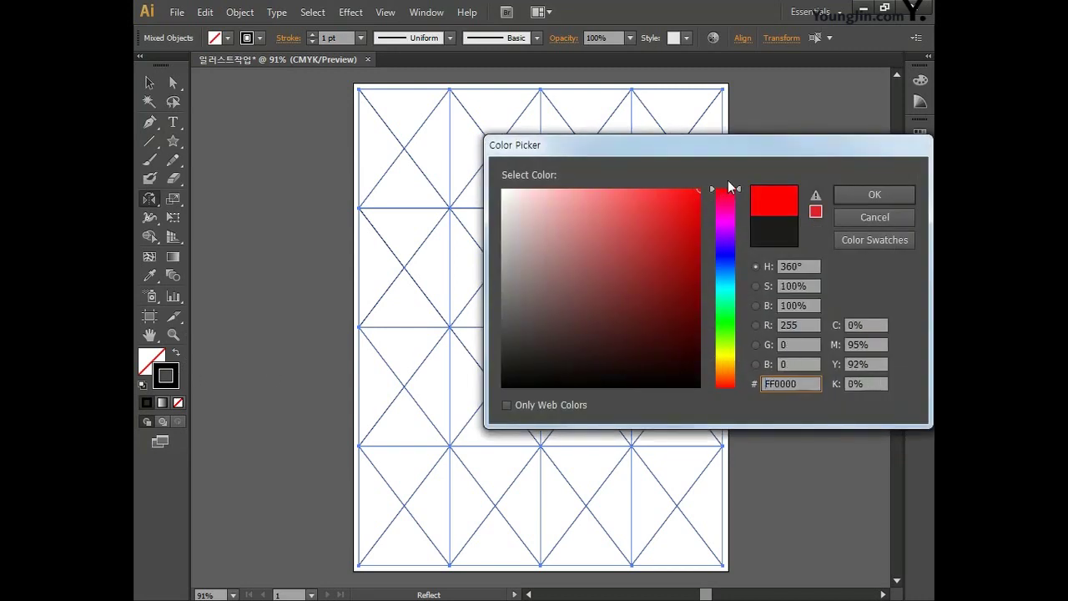
pyautogui.click(846, 198)
pyautogui.click(149, 82)
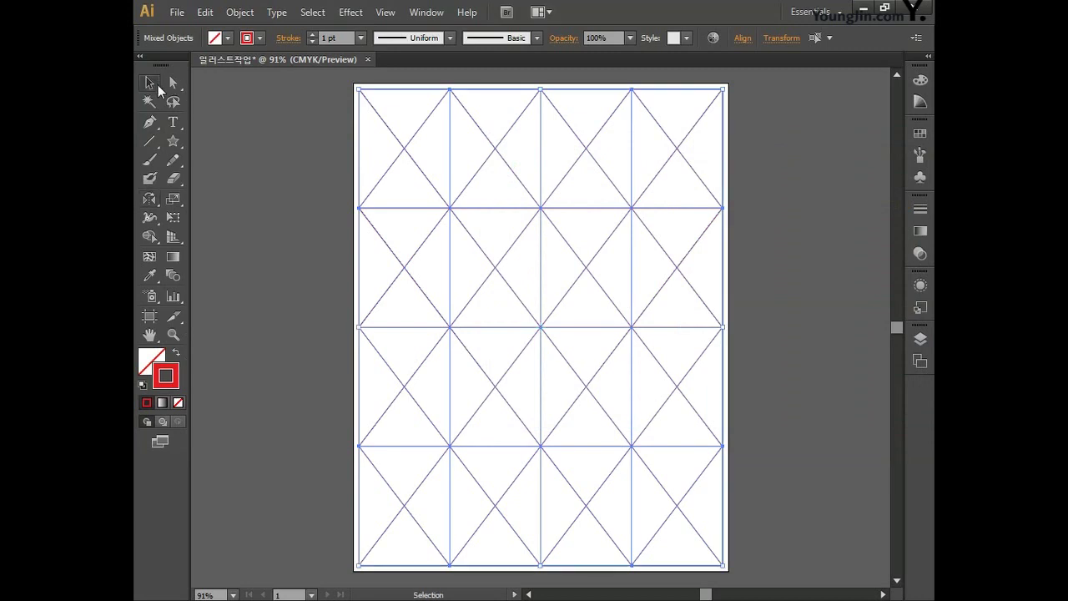
pyautogui.click(287, 186)
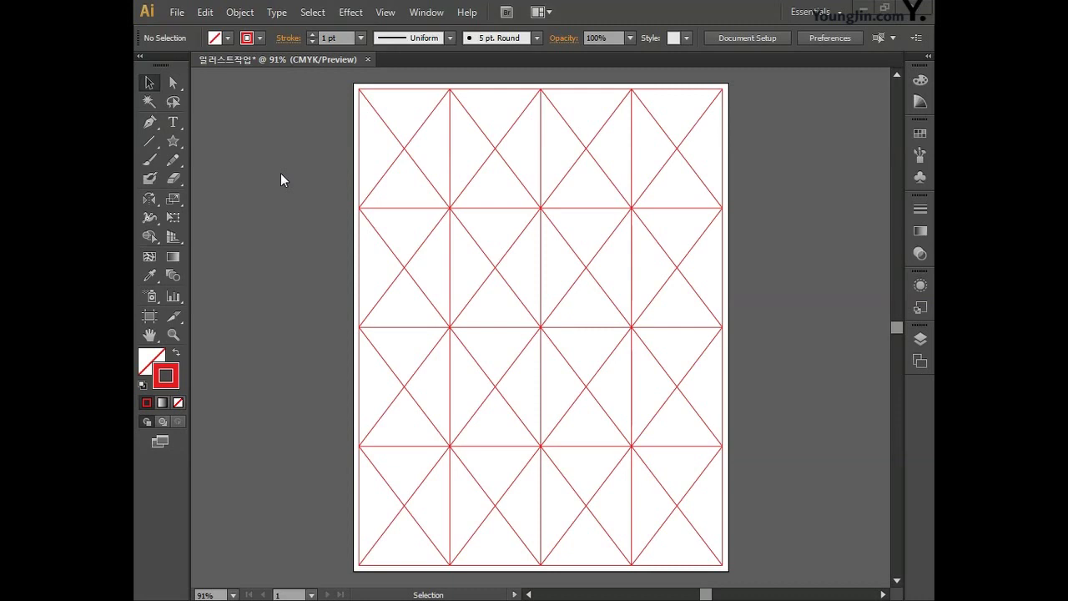
# Turn on Overprint Preview for working on the empty canvas area beside the artboard.
pyautogui.press('space')
pyautogui.moveTo(270, 222); pyautogui.dragTo(493, 224)
pyautogui.moveTo(330, 230); pyautogui.dragTo(577, 229)
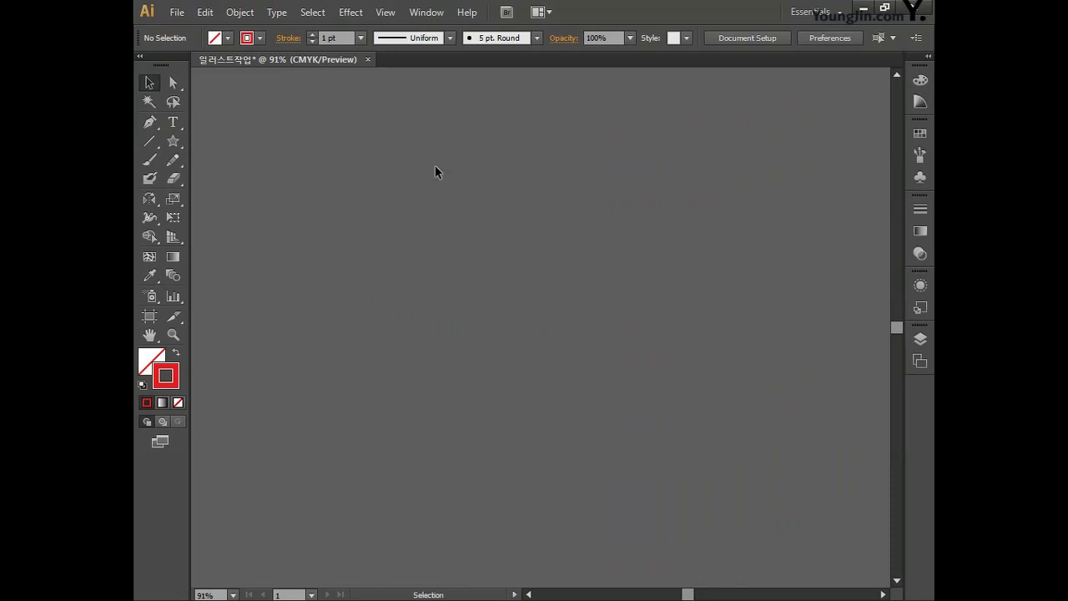
pyautogui.click(387, 14)
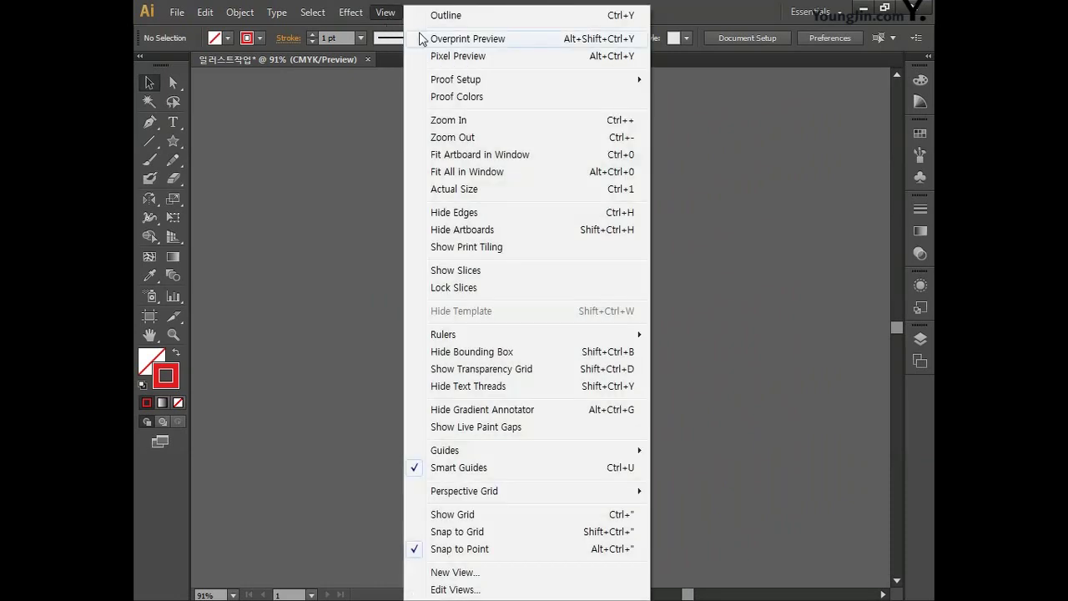
pyautogui.click(452, 39)
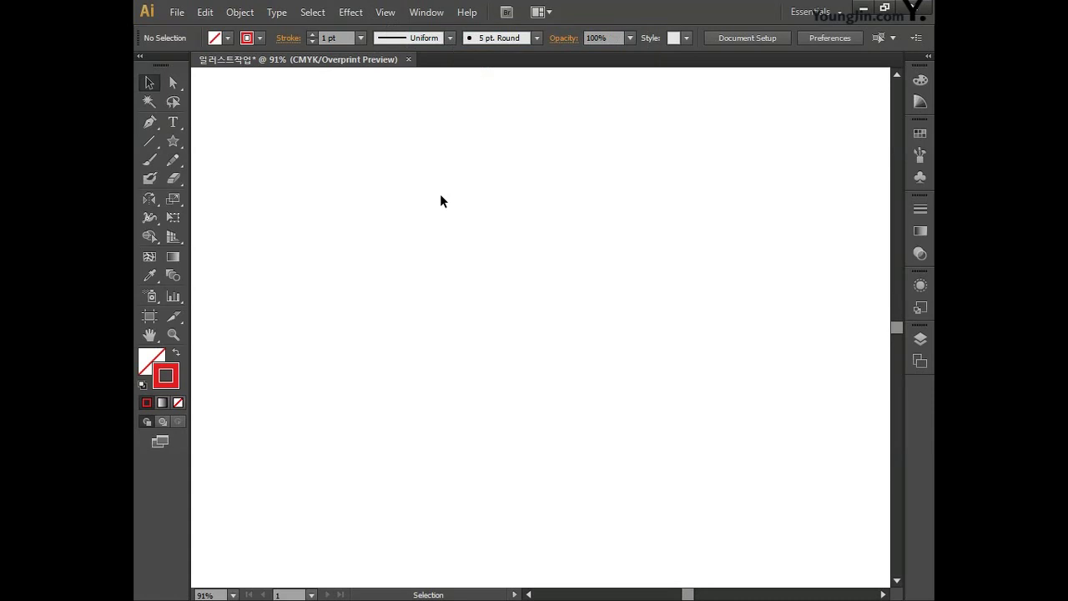
# Draw a small circle on the empty canvas and fill it with C 0, M 100, Y 100, K 0.
pyautogui.moveTo(177, 148); pyautogui.dragTo(225, 178)
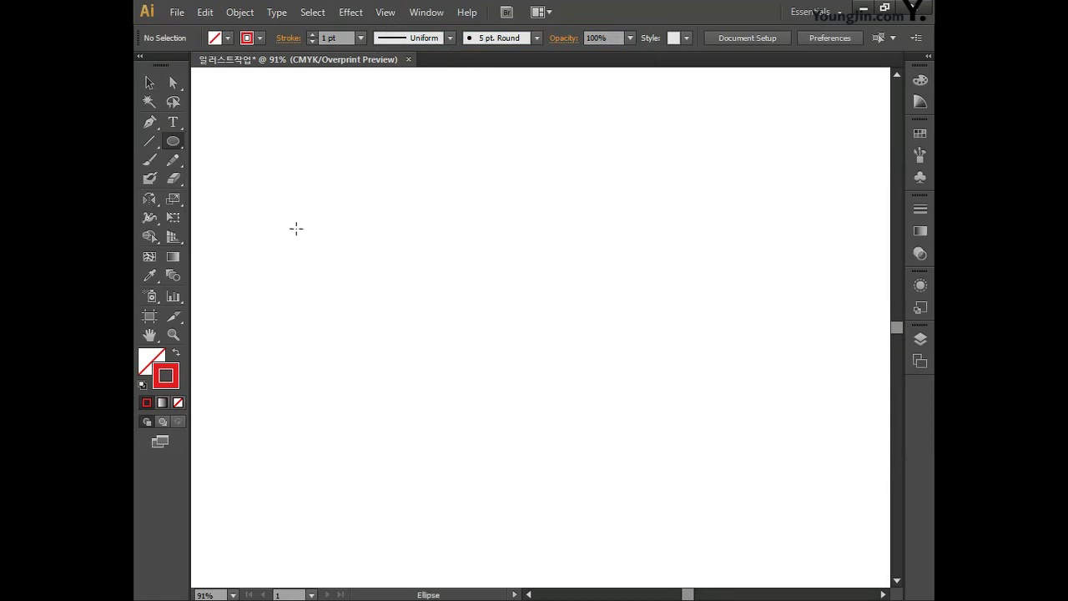
pyautogui.moveTo(312, 235); pyautogui.dragTo(382, 297)
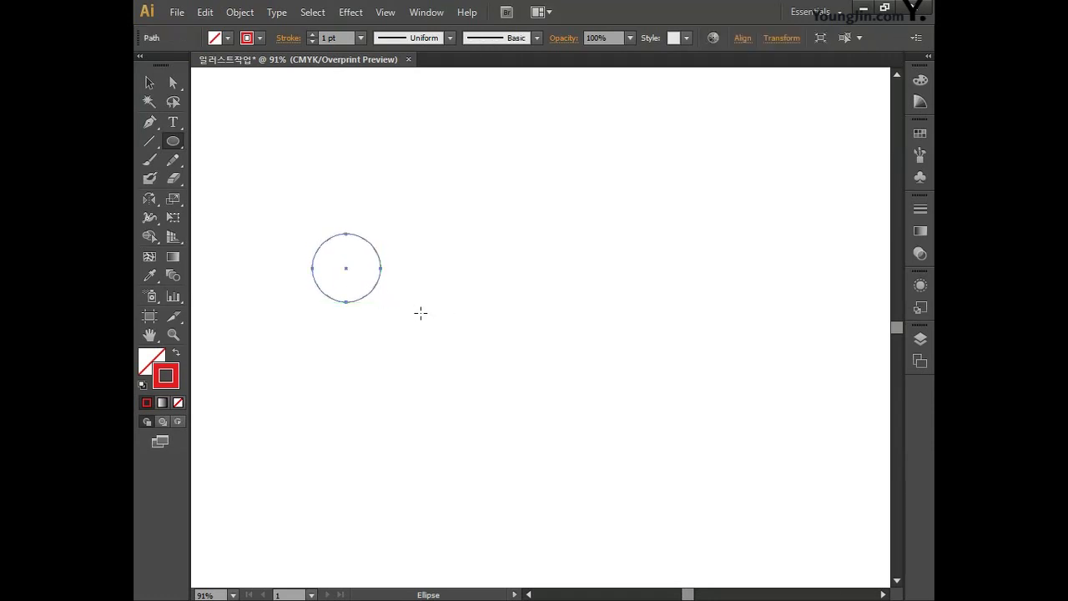
pyautogui.doubleClick(155, 360)
pyautogui.click(865, 325)
pyautogui.write('0')
pyautogui.press('Tab')
pyautogui.write('100')
pyautogui.press('Tab')
pyautogui.write('100')
pyautogui.press('Tab')
pyautogui.write('0')
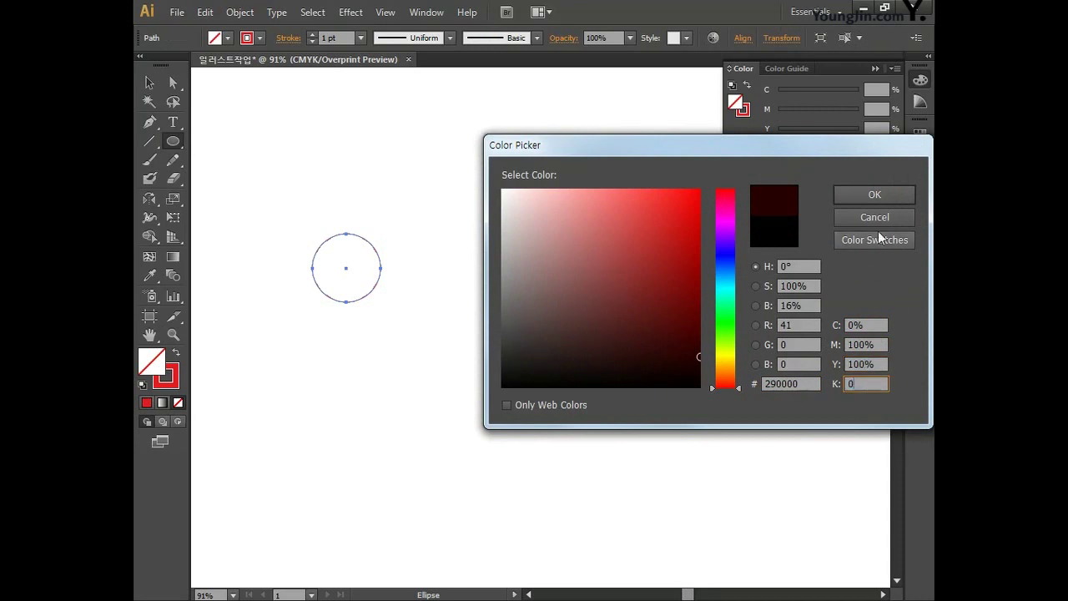
pyautogui.click(877, 198)
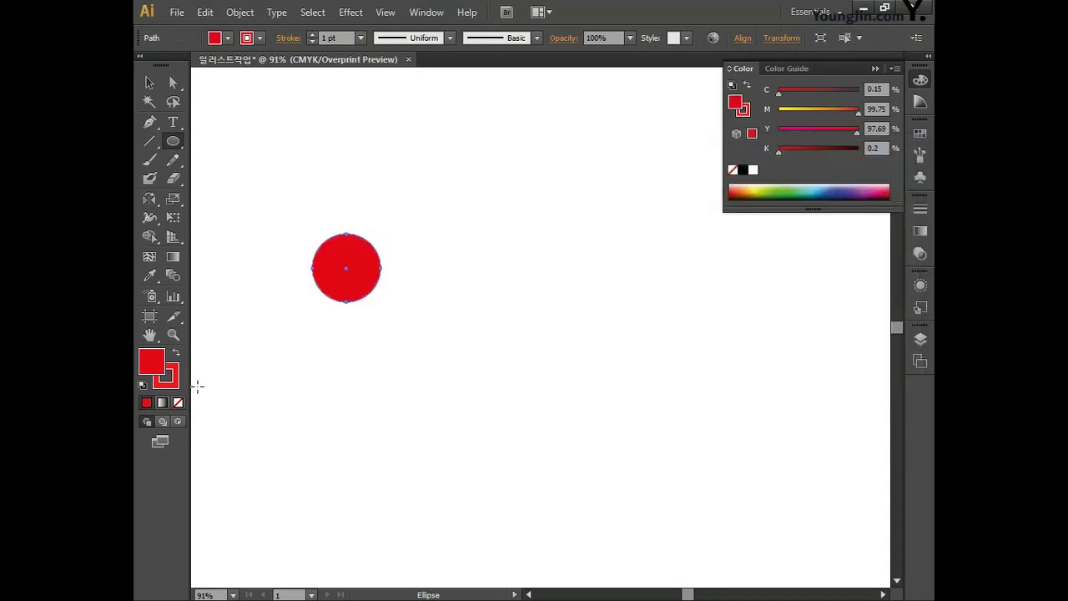
# Remove the circle's stroke and place a copy of it far to the right at the same height.
pyautogui.click(171, 386)
pyautogui.click(177, 402)
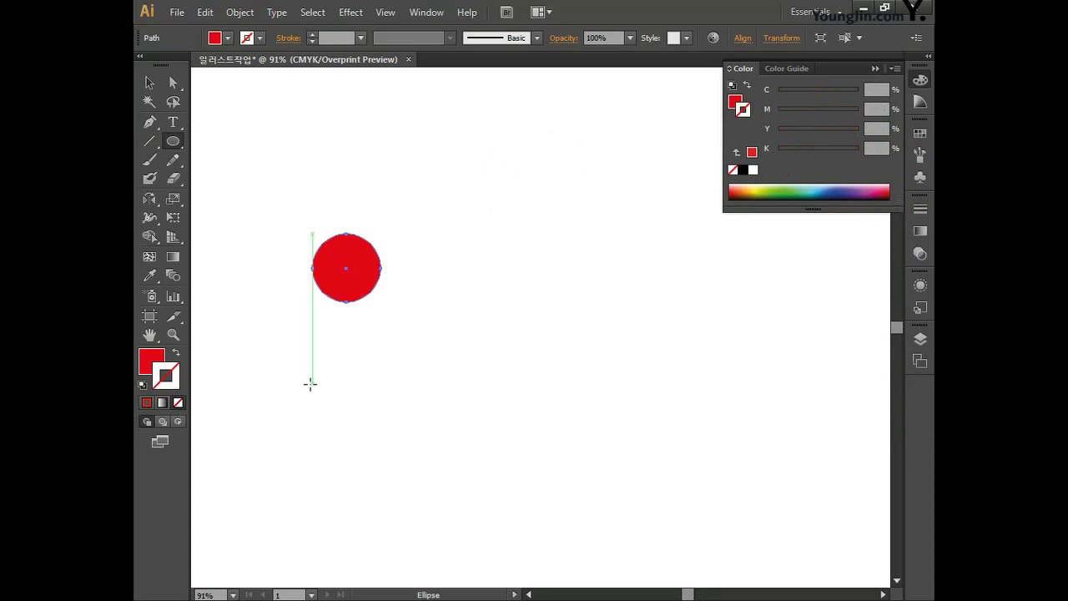
pyautogui.click(152, 86)
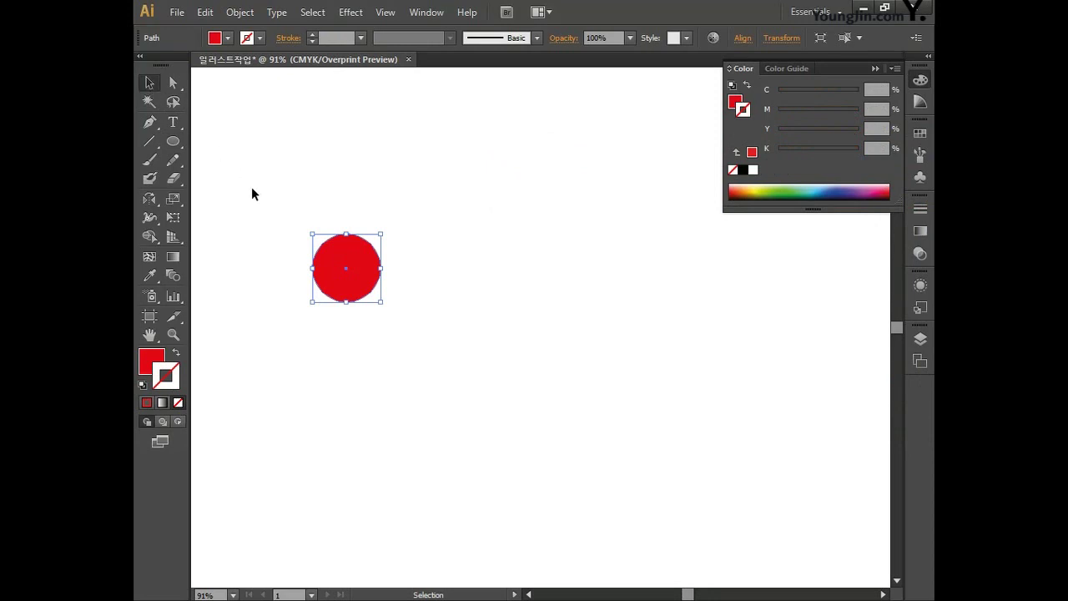
pyautogui.moveTo(339, 289); pyautogui.dragTo(764, 297)
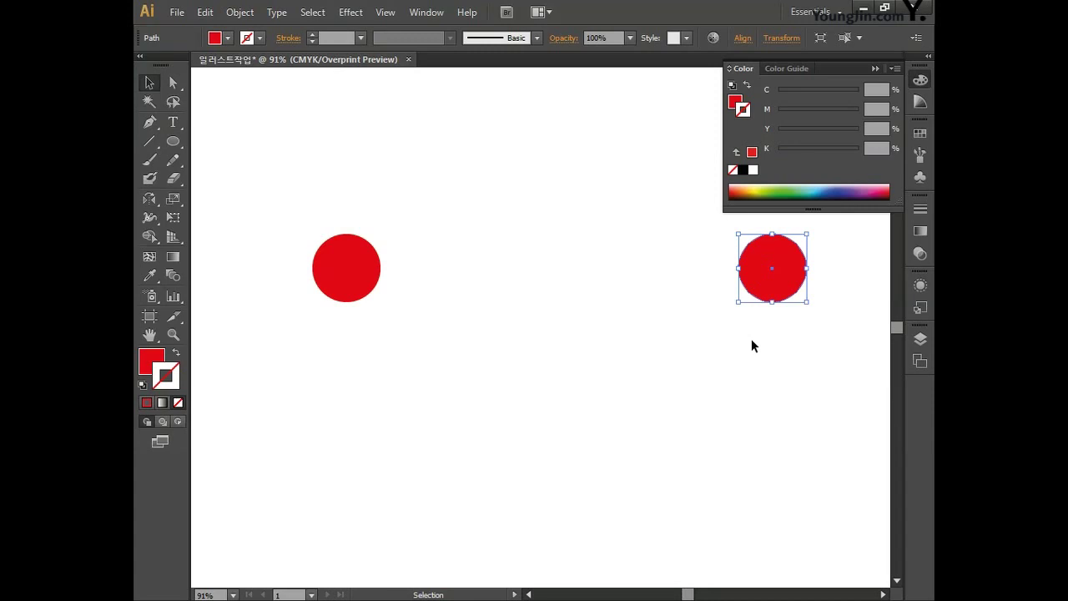
pyautogui.click(920, 79)
# Set the blend options to Specified Steps spacing with 7 steps.
pyautogui.click(240, 11)
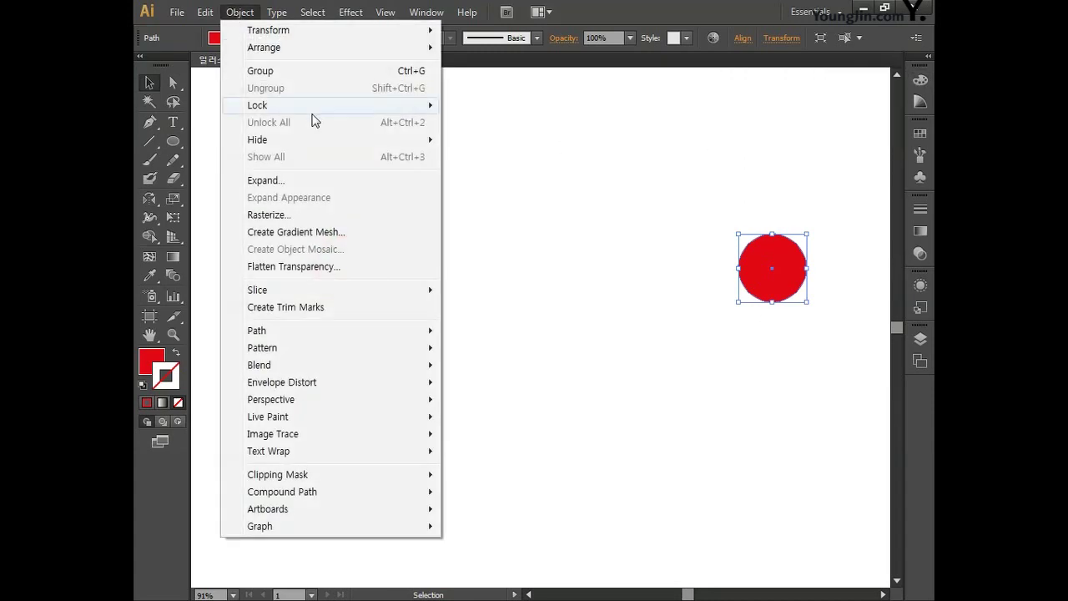
pyautogui.moveTo(330, 370)
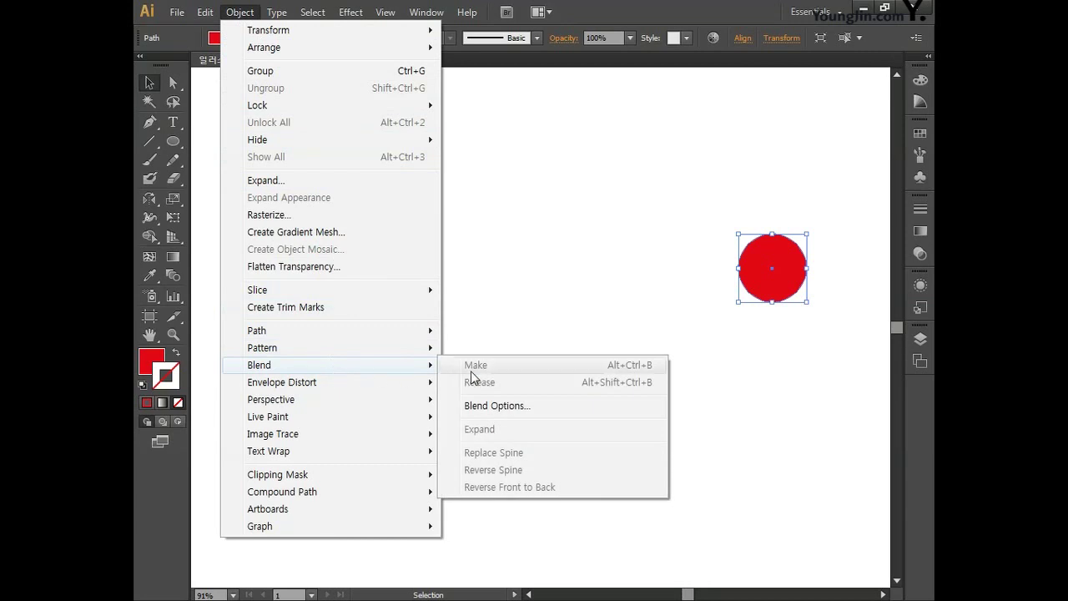
pyautogui.click(482, 407)
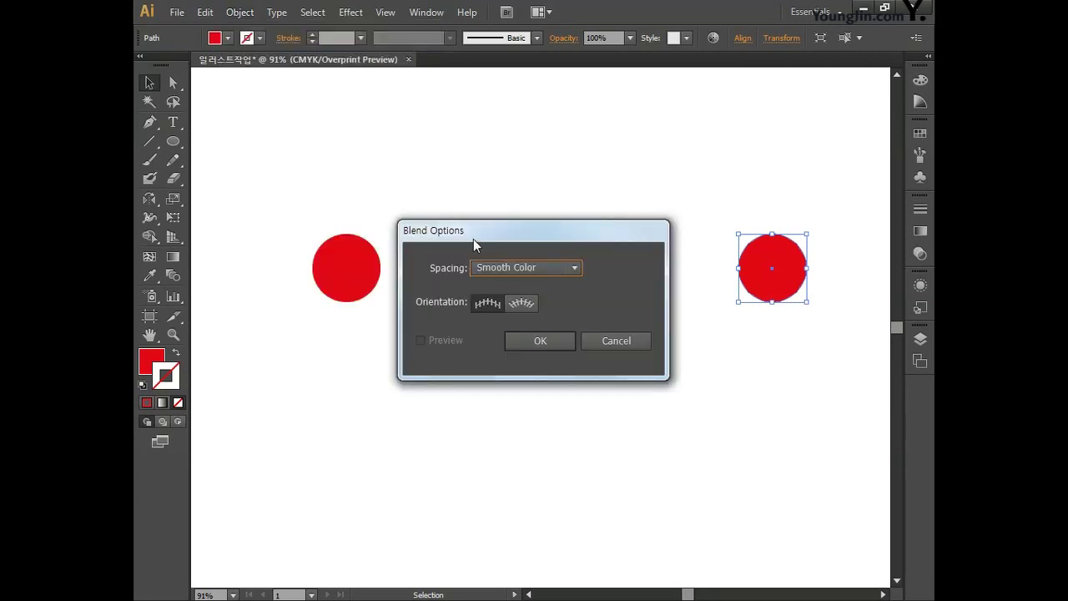
pyautogui.click(508, 267)
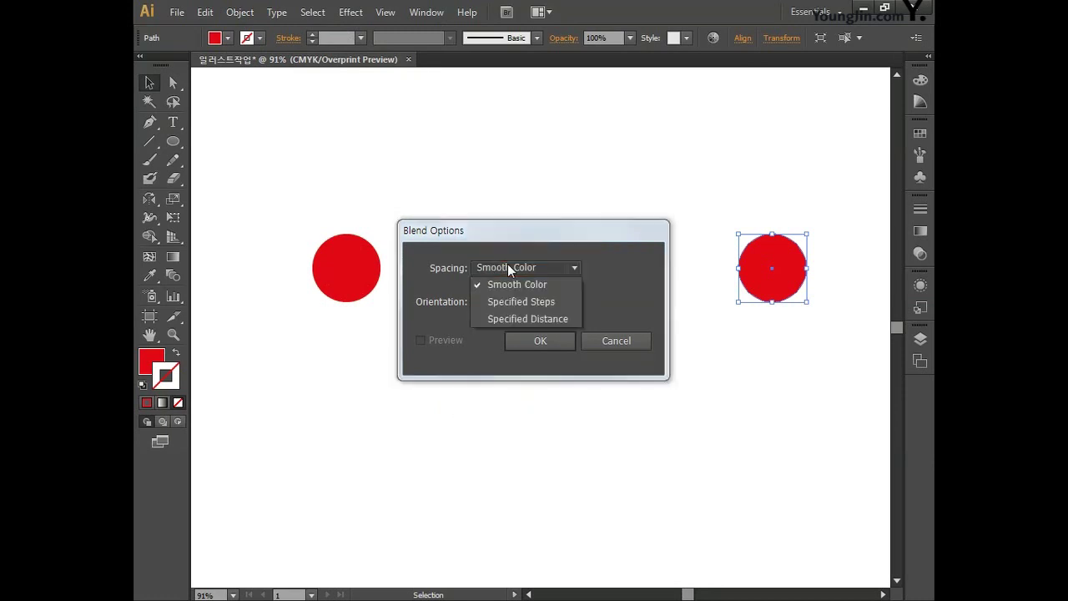
pyautogui.click(550, 303)
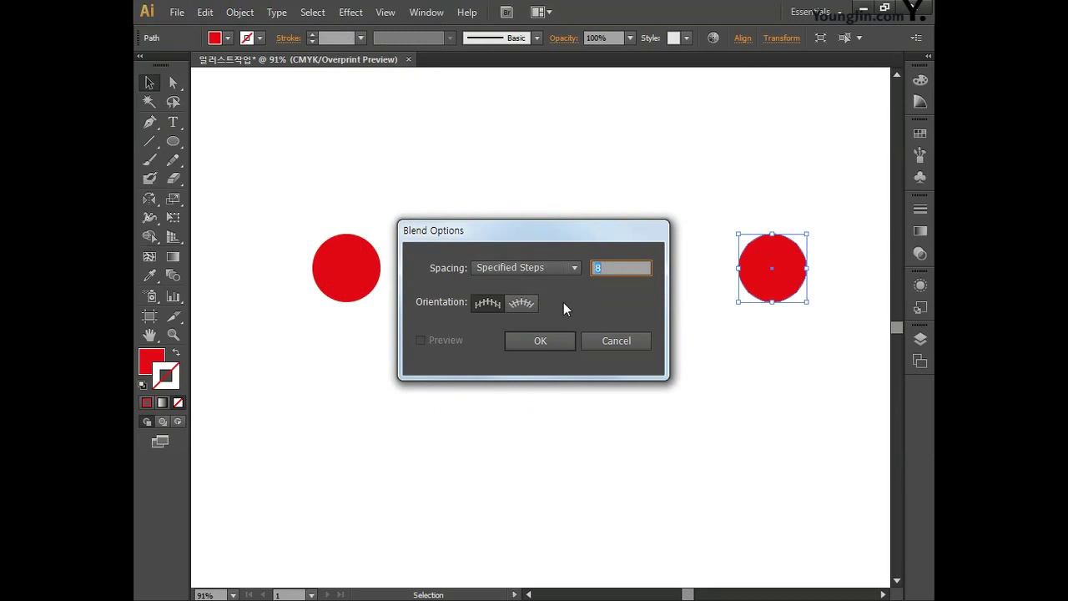
pyautogui.click(598, 268)
pyautogui.write('7')
pyautogui.click(541, 341)
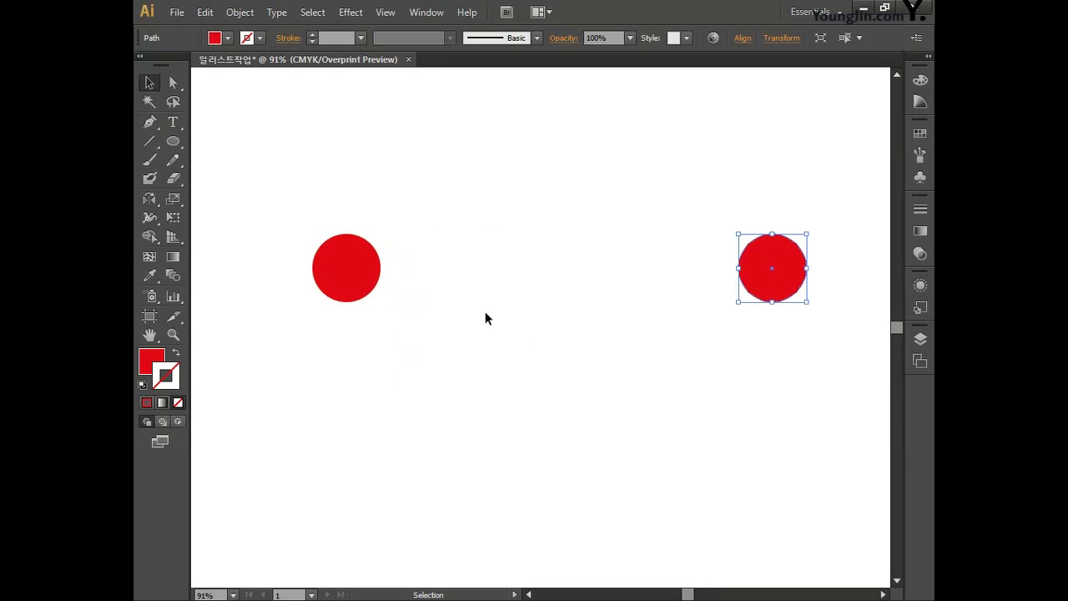
# Select both red circles and make a blend between them.
pyautogui.click(150, 84)
pyautogui.moveTo(271, 196); pyautogui.dragTo(804, 372)
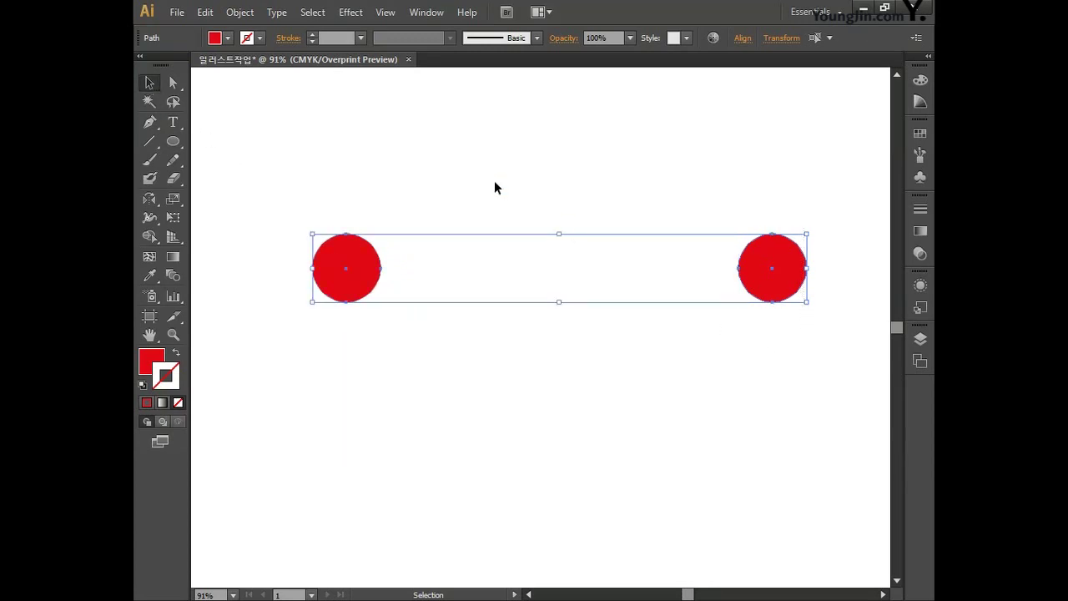
pyautogui.click(239, 11)
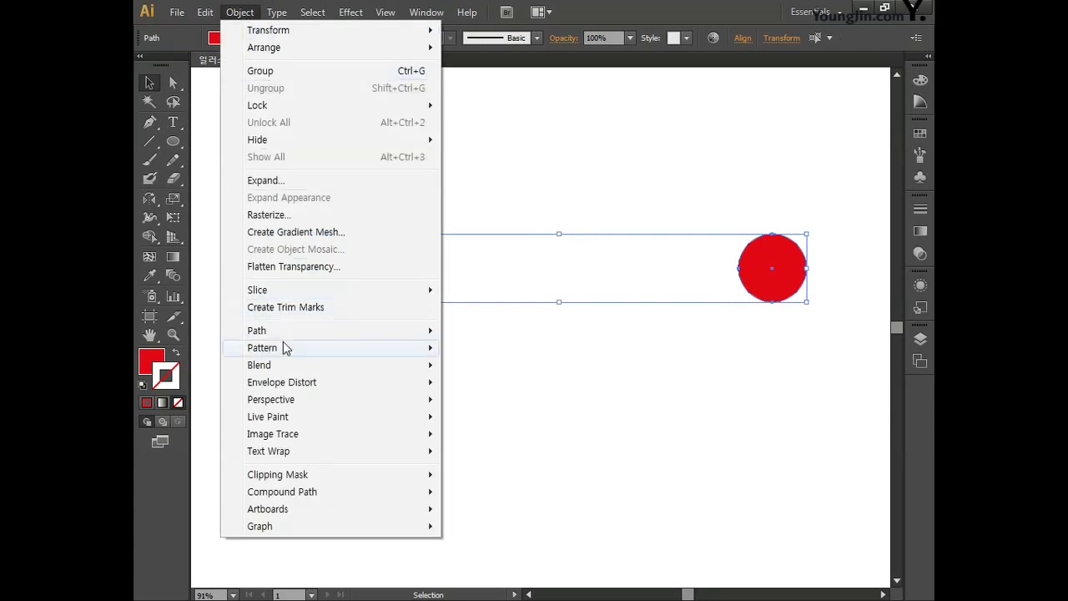
pyautogui.moveTo(283, 365)
pyautogui.click(473, 365)
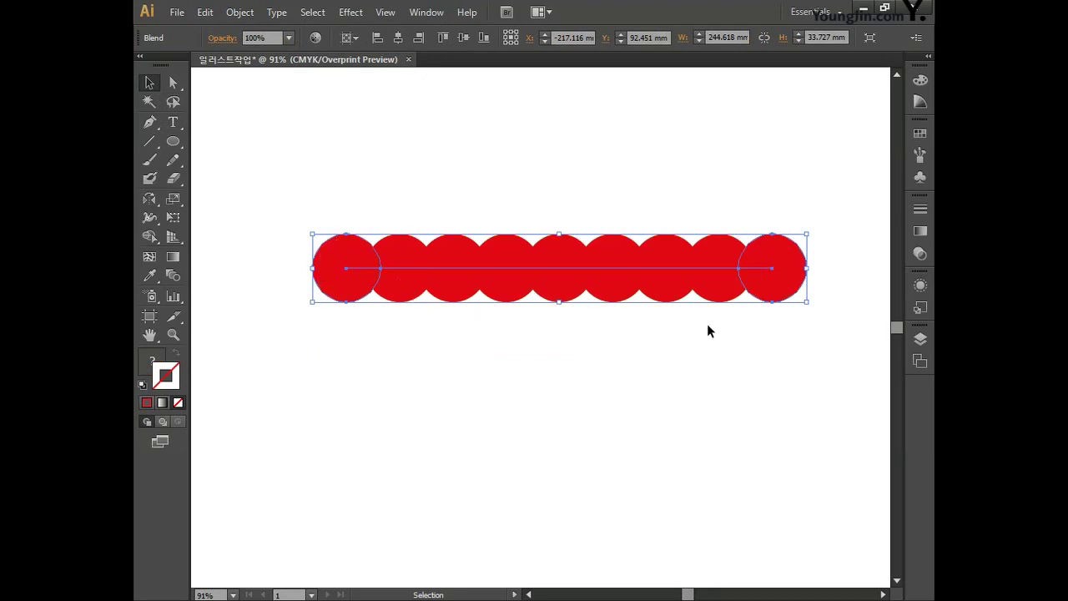
# Move the blend's right end circle horizontally outward until neighbouring circles stop overlapping, making the row about 307.5 mm wide.
pyautogui.press('space')
pyautogui.moveTo(707, 323); pyautogui.dragTo(649, 327)
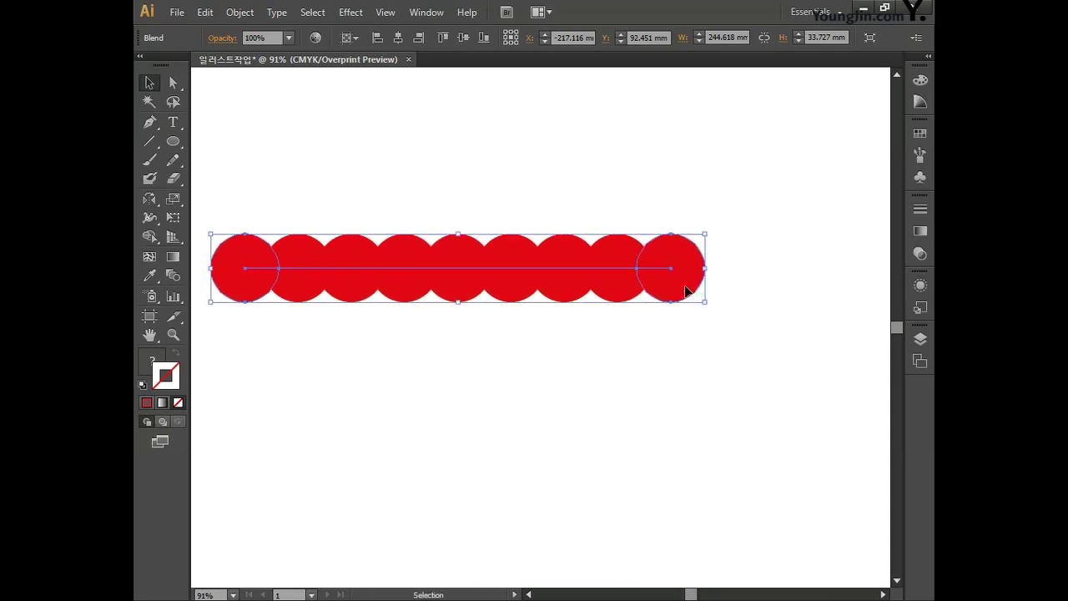
pyautogui.click(172, 81)
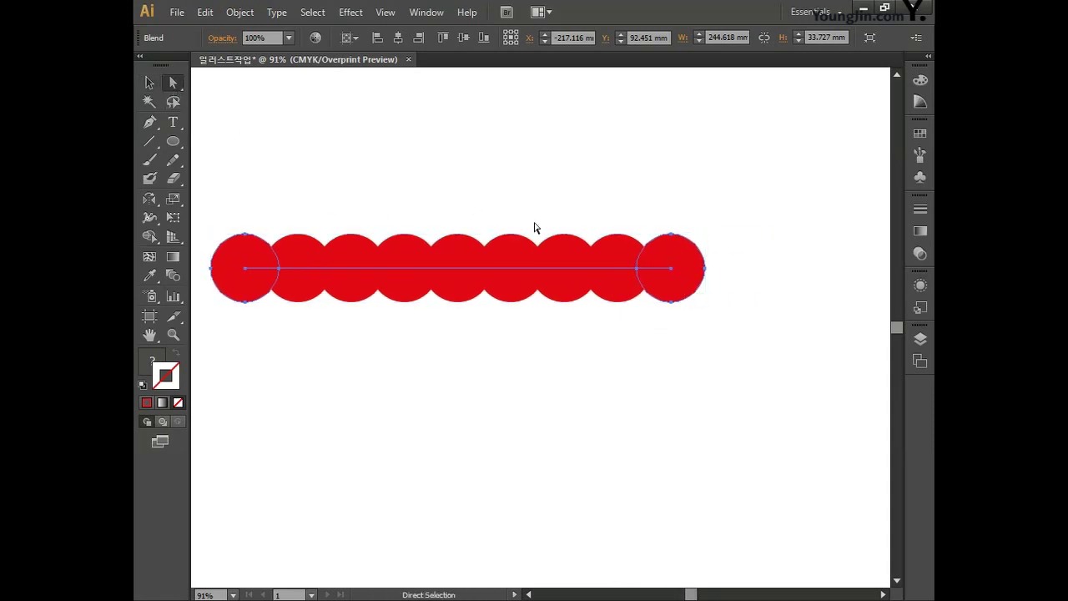
pyautogui.click(679, 289)
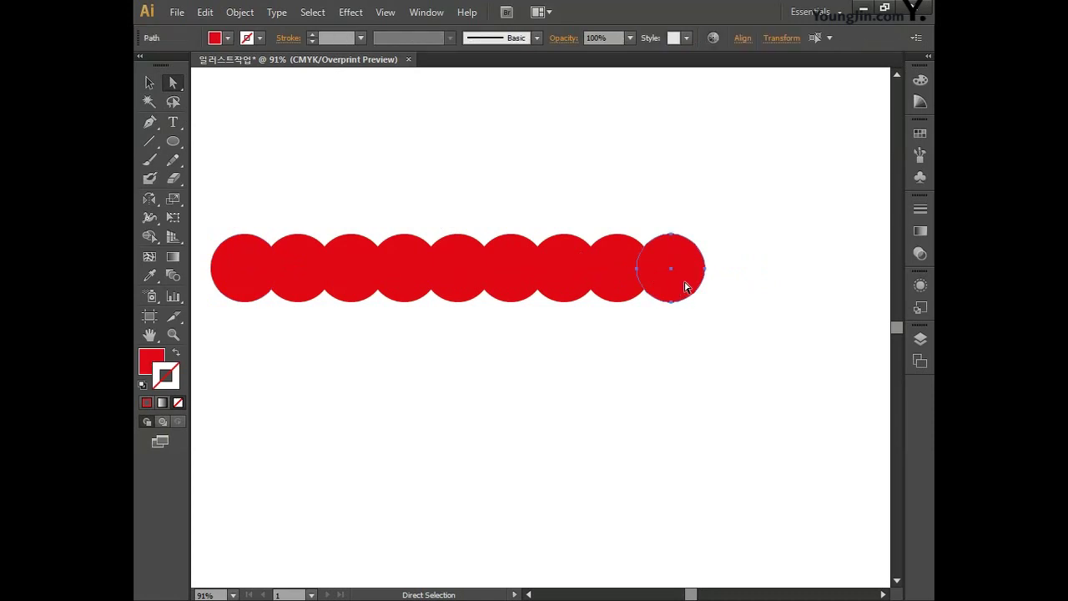
pyautogui.moveTo(685, 287); pyautogui.dragTo(773, 289)
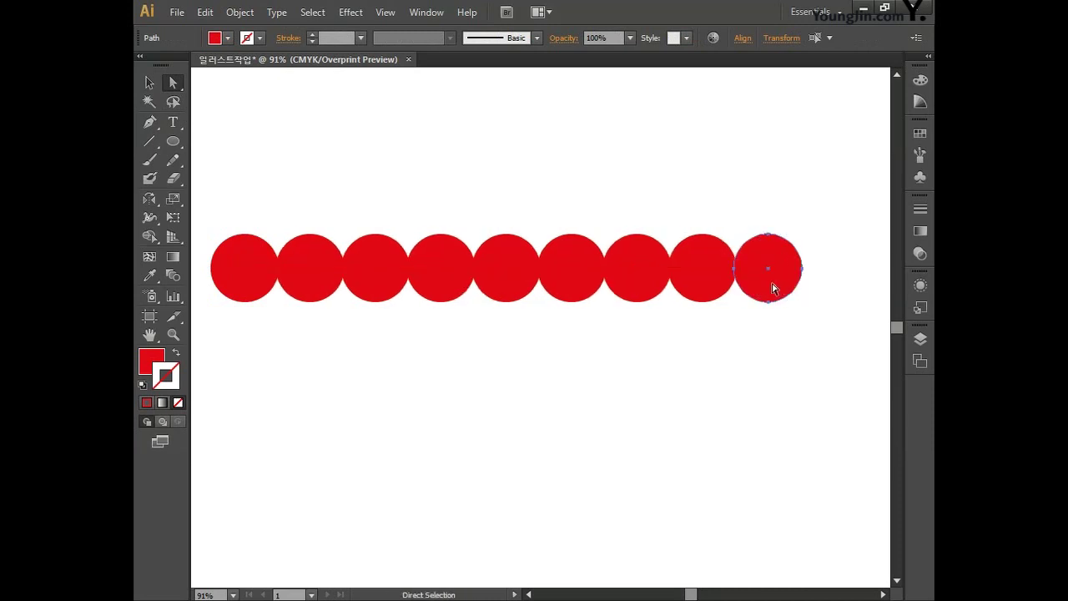
pyautogui.press('Right')
pyautogui.press('Right')
pyautogui.press('Right')
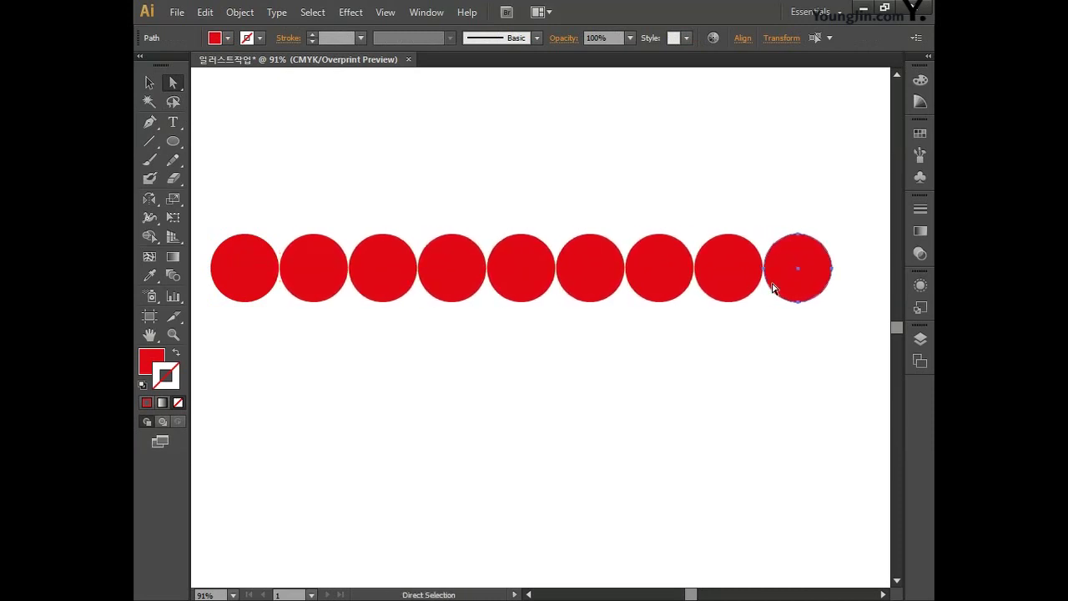
# Select the whole blended row and expand the blend into individual circles.
pyautogui.click(150, 83)
pyautogui.moveTo(266, 179); pyautogui.dragTo(782, 370)
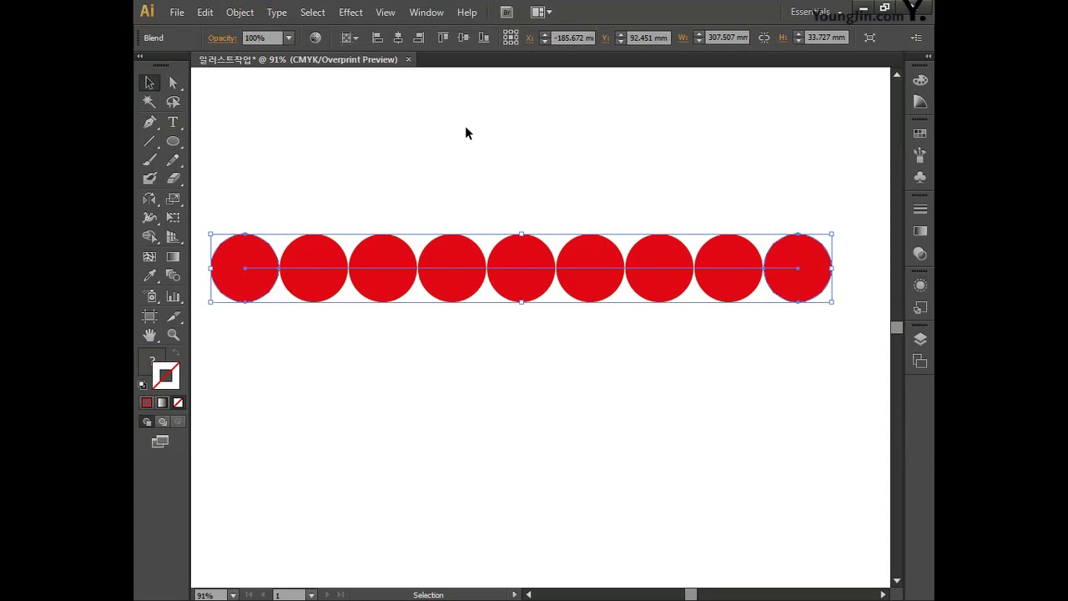
pyautogui.click(240, 12)
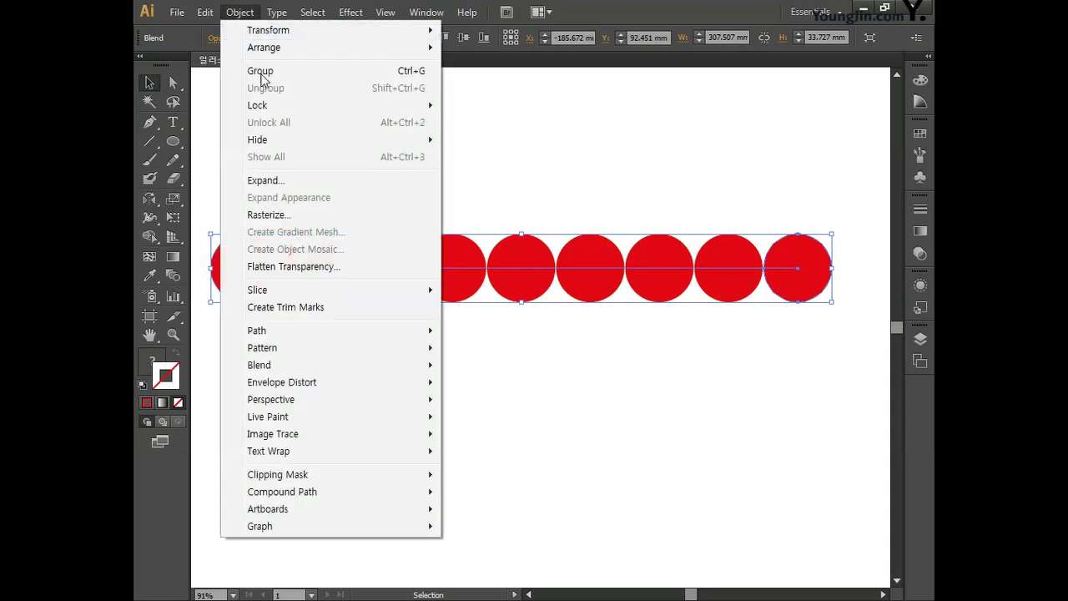
pyautogui.moveTo(269, 365)
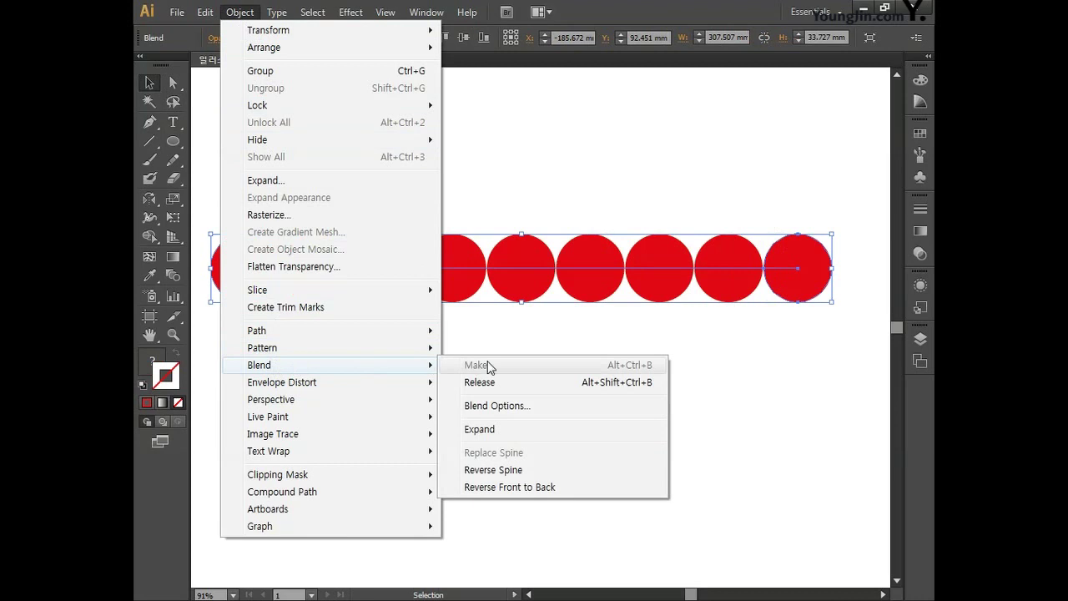
pyautogui.click(489, 429)
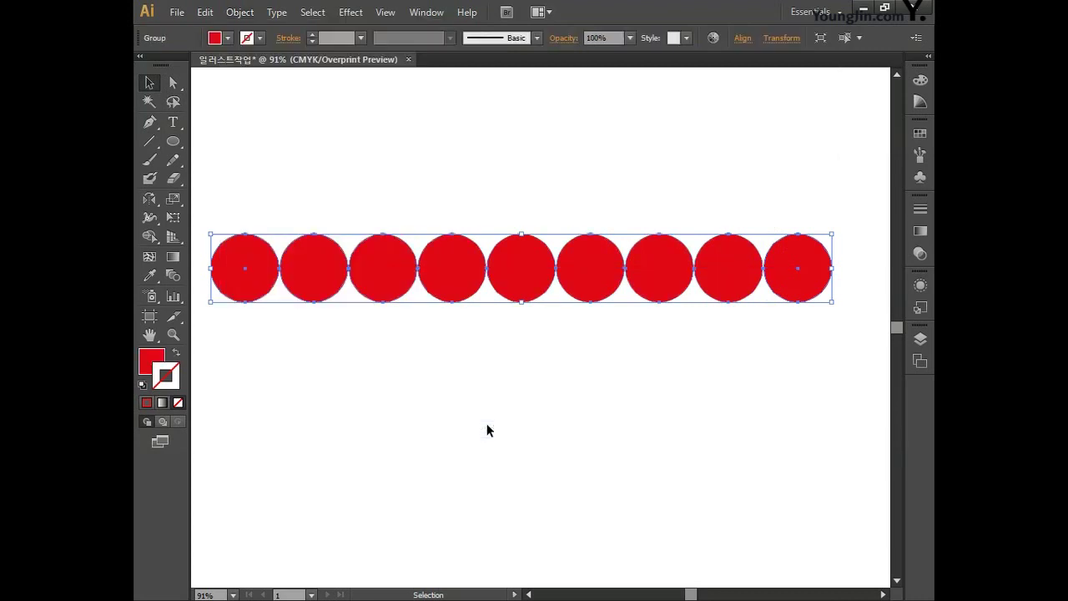
# Place a copy of the circle row straight below the original, so the two rows span about 188 mm in height.
pyautogui.moveTo(488, 389); pyautogui.dragTo(496, 286)
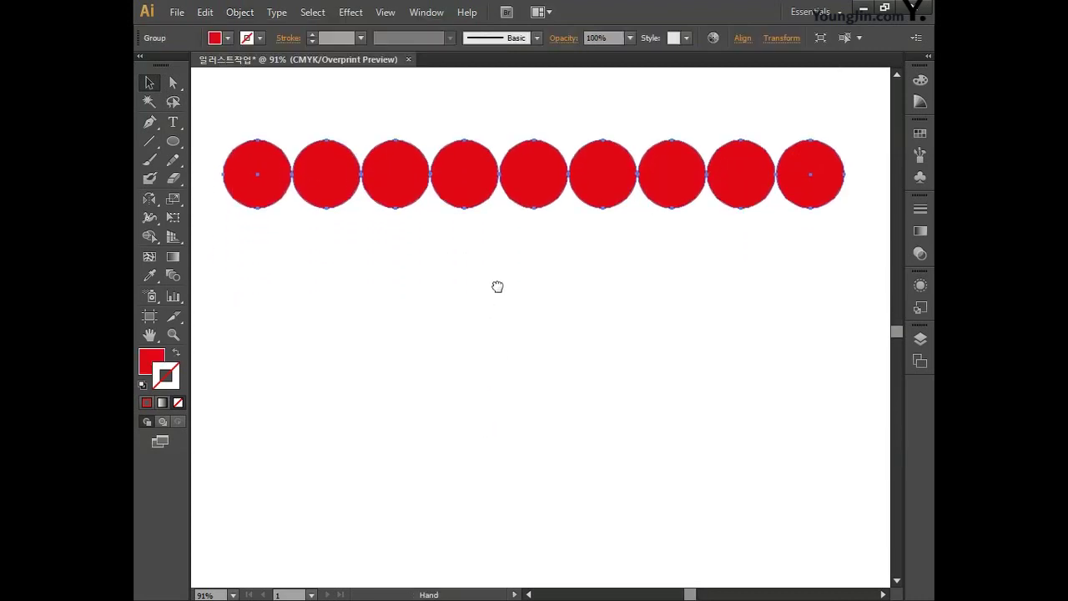
pyautogui.press('space')
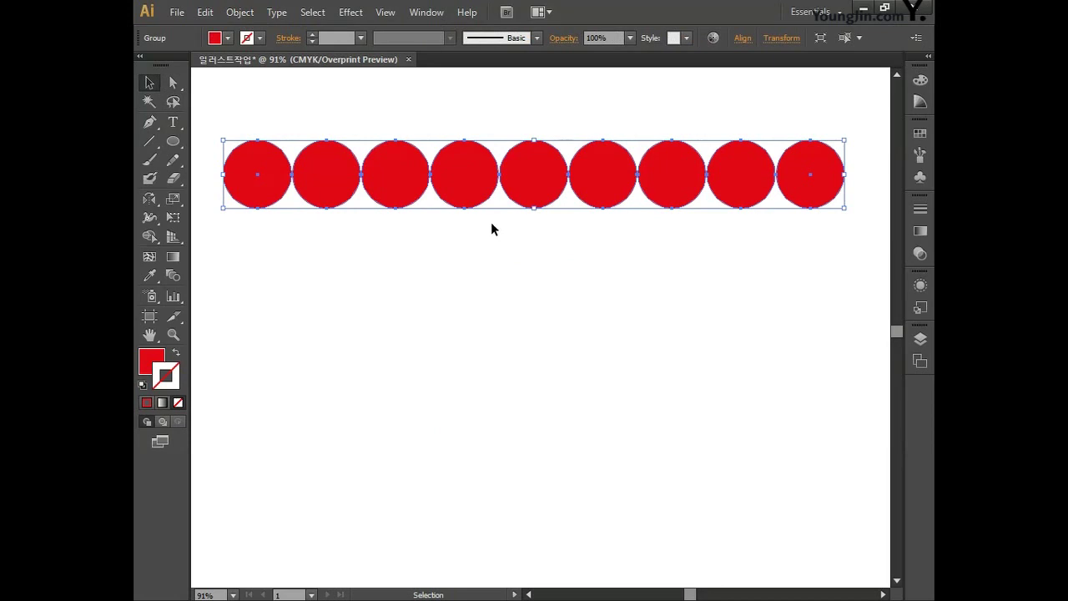
pyautogui.moveTo(477, 194); pyautogui.dragTo(477, 501)
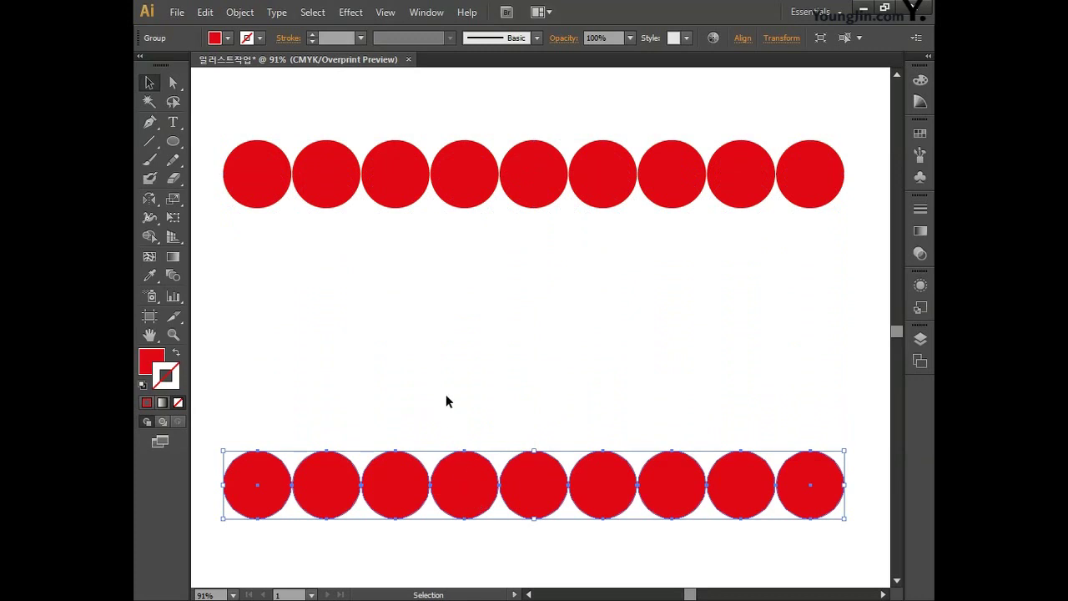
# Select the upper and lower circle rows and make a blend between them.
pyautogui.moveTo(296, 91); pyautogui.dragTo(816, 547)
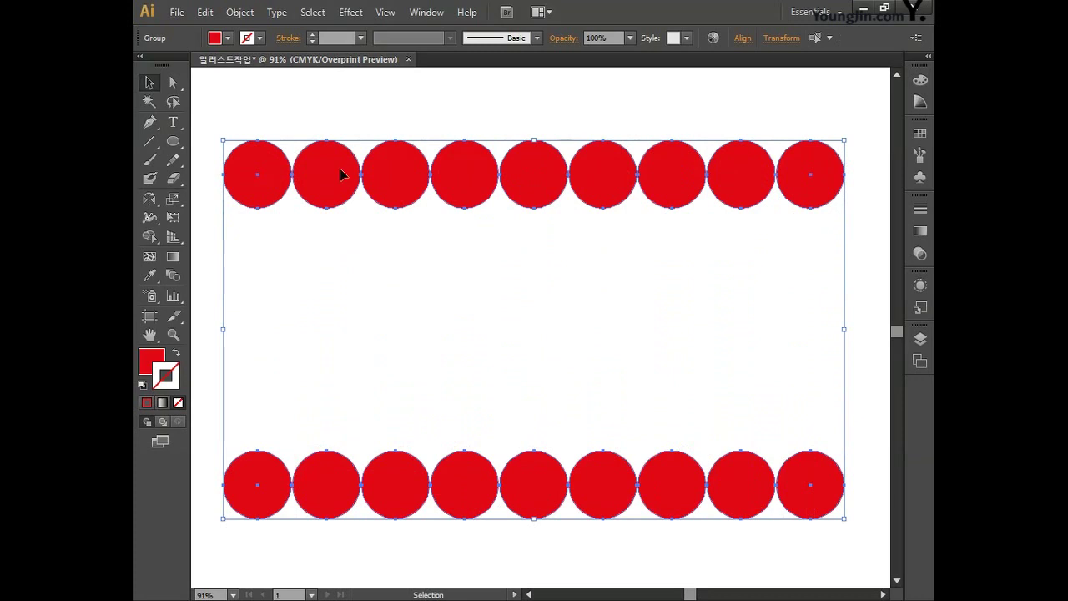
pyautogui.click(241, 14)
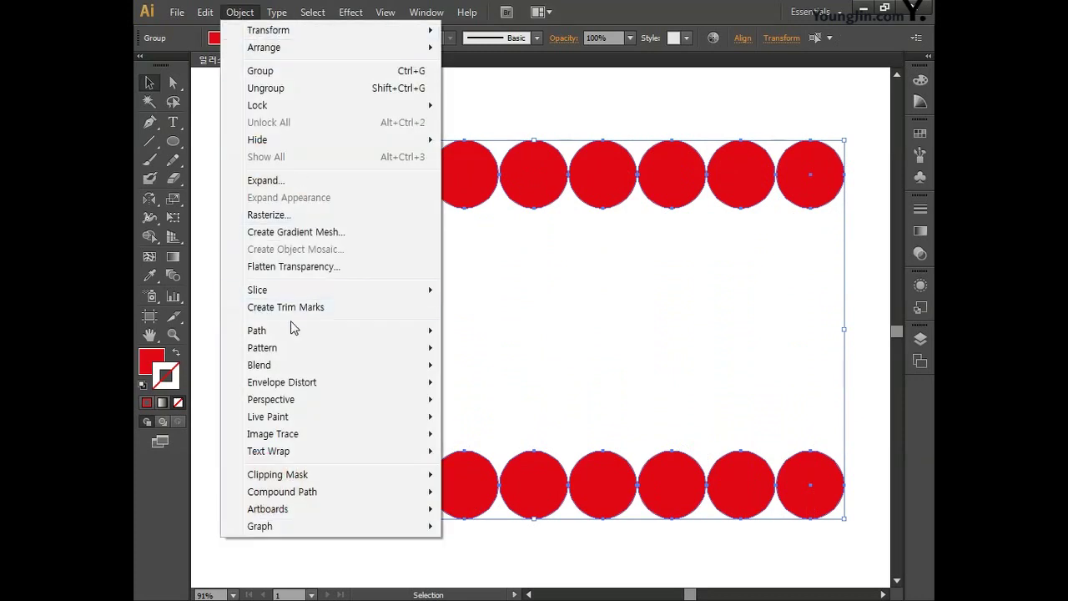
pyautogui.moveTo(292, 367)
pyautogui.click(480, 365)
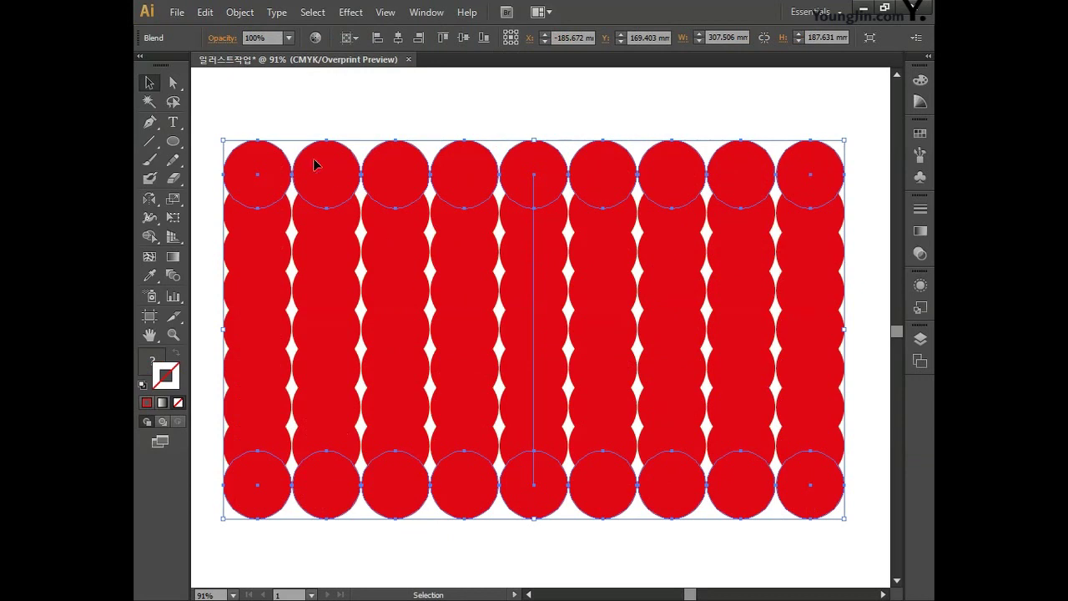
# Change the row blend's Specified Steps to 3 so that three rows lie between the first and last.
pyautogui.click(242, 15)
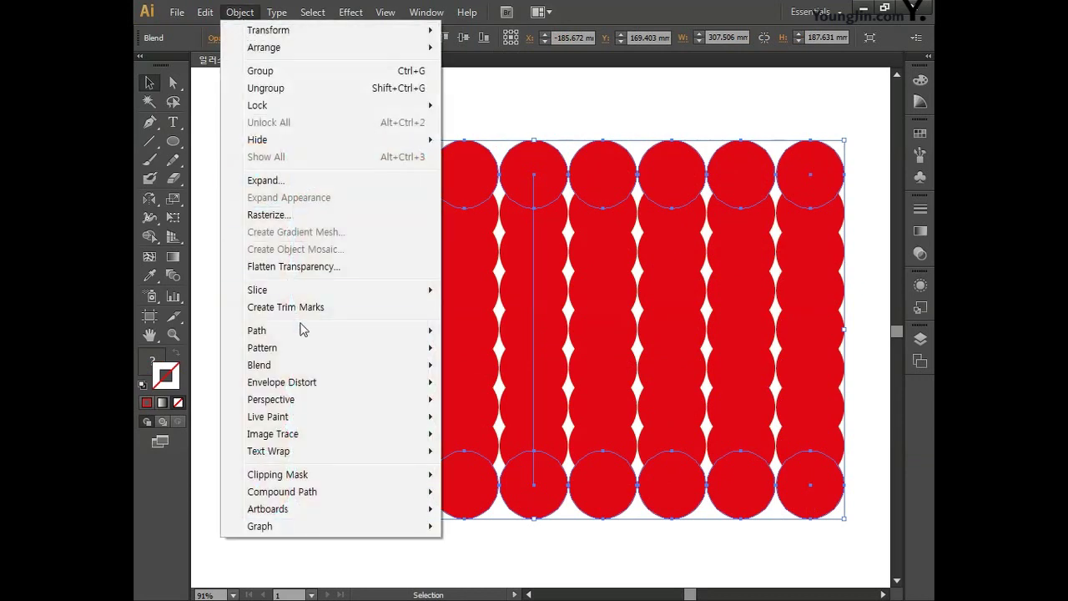
pyautogui.moveTo(303, 365)
pyautogui.click(477, 406)
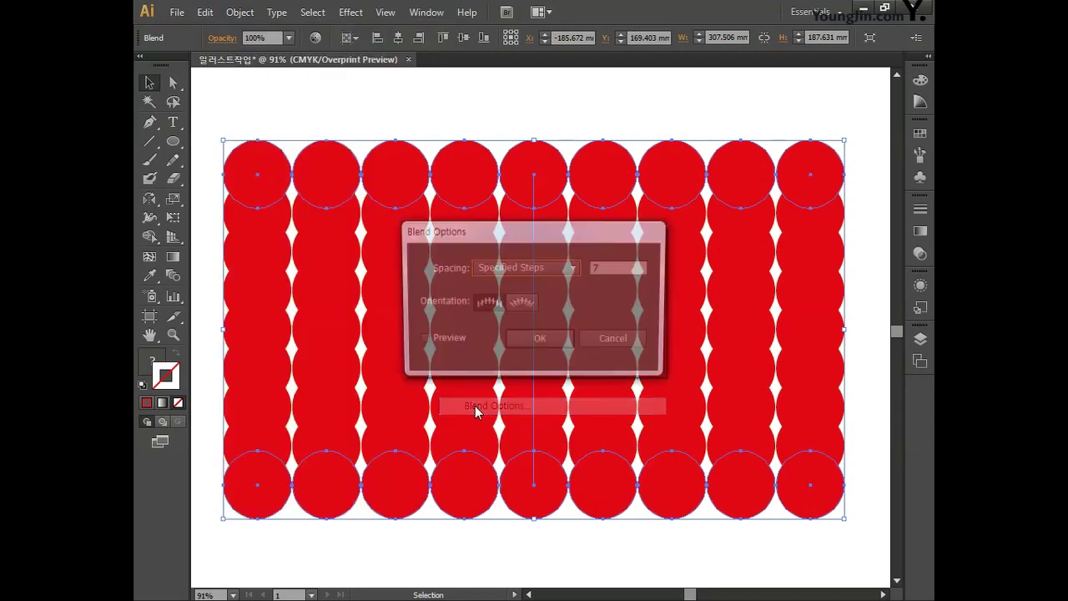
pyautogui.click(612, 274)
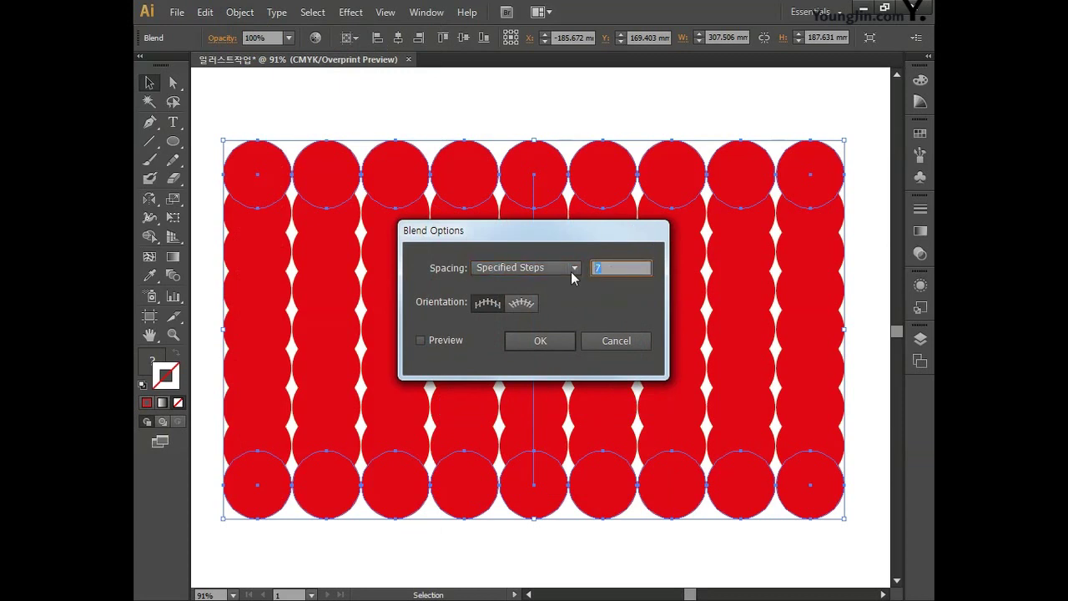
pyautogui.click(538, 341)
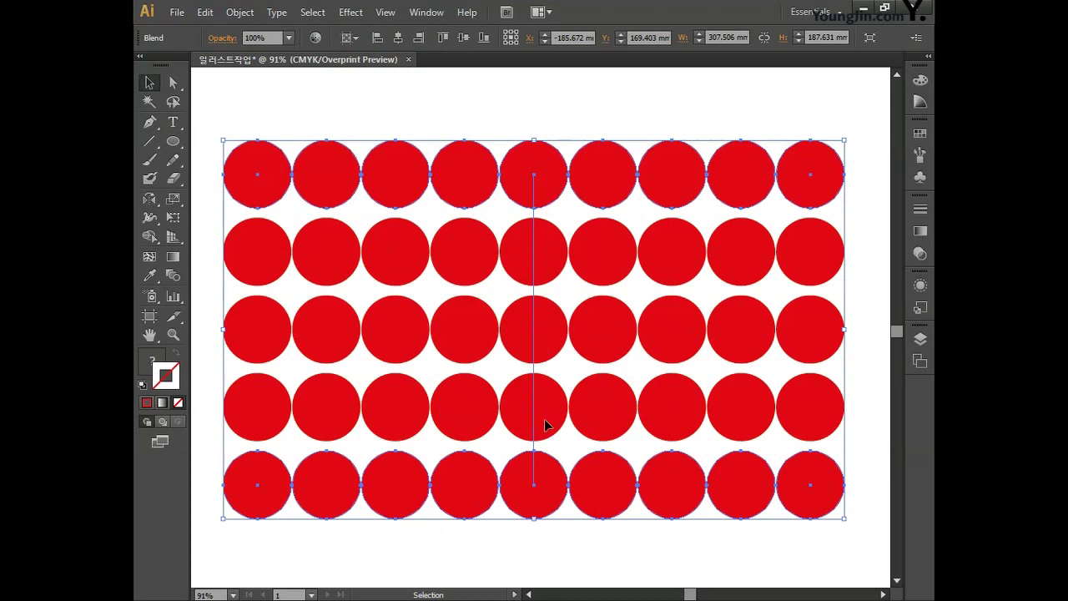
# Select only the blend's bottom row and nudge it upward until the row gaps match the narrow gaps between the columns.
pyautogui.click(173, 84)
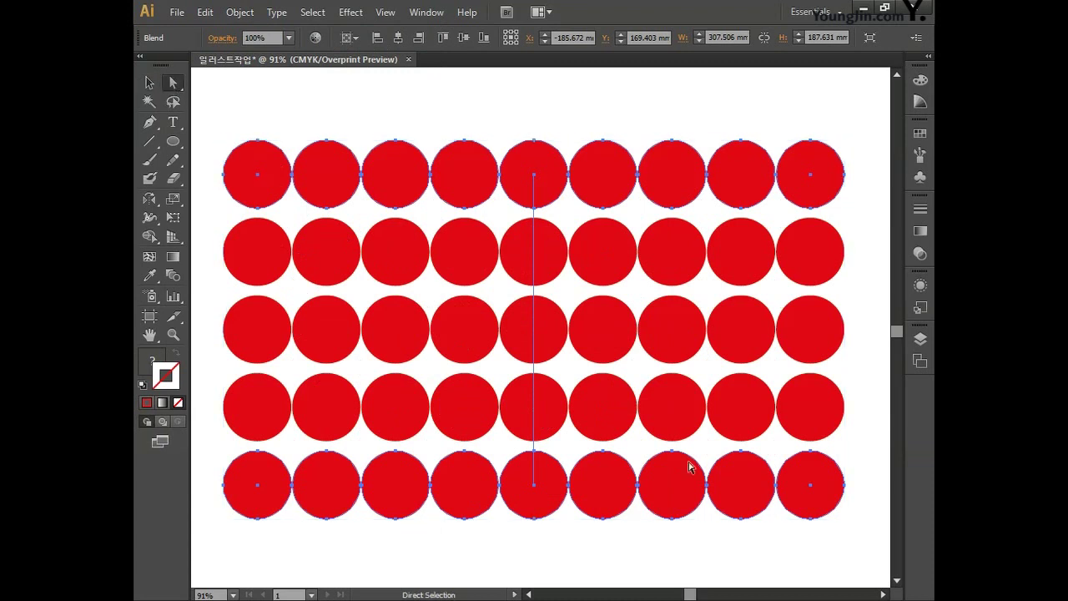
pyautogui.moveTo(850, 537); pyautogui.dragTo(214, 450)
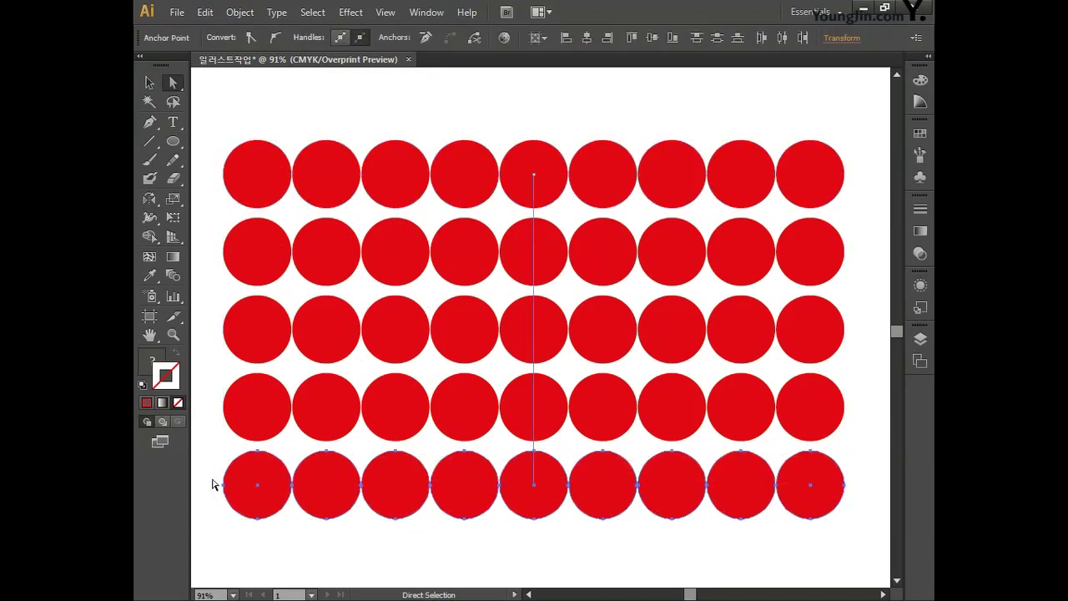
pyautogui.press('Up')
pyautogui.press('Up')
pyautogui.press('Up')
pyautogui.press('Up')
pyautogui.press('Up')
pyautogui.press('Up')
pyautogui.press('Up')
pyautogui.press('Up')
pyautogui.press('Up')
pyautogui.press('Up')
pyautogui.press('Up')
pyautogui.press('Up')
pyautogui.press('Up')
pyautogui.press('Up')
pyautogui.press('Up')
pyautogui.press('Up')
pyautogui.press('Up')
pyautogui.press('Up')
pyautogui.press('Up')
pyautogui.press('Up')
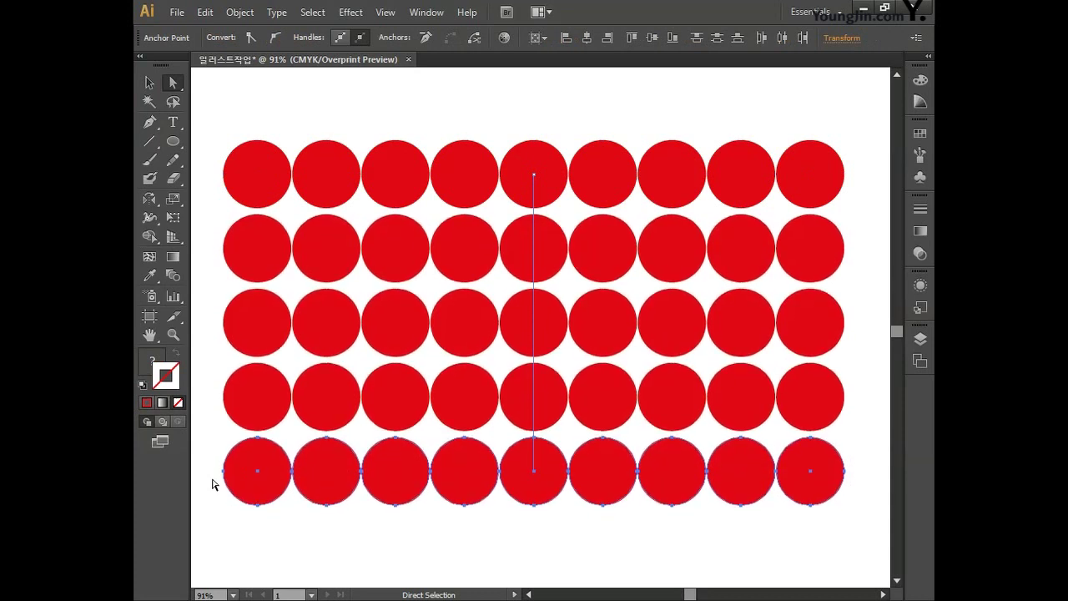
pyautogui.press('Up')
pyautogui.press('Up')
pyautogui.press('Up')
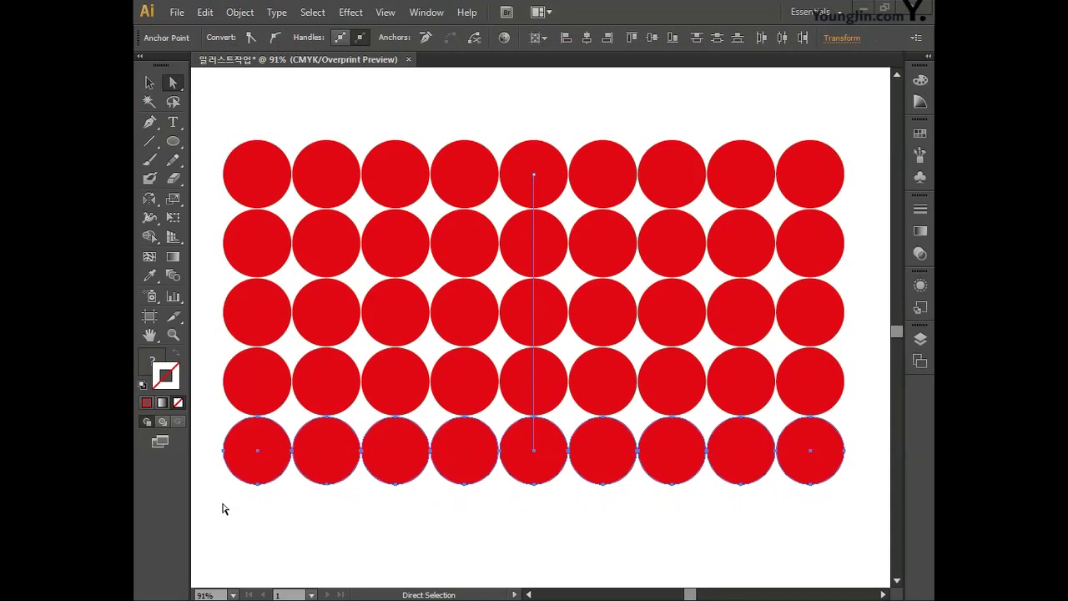
# Show the grid over an empty canvas area beside the circle rows and turn on Snap to Grid.
pyautogui.press('space')
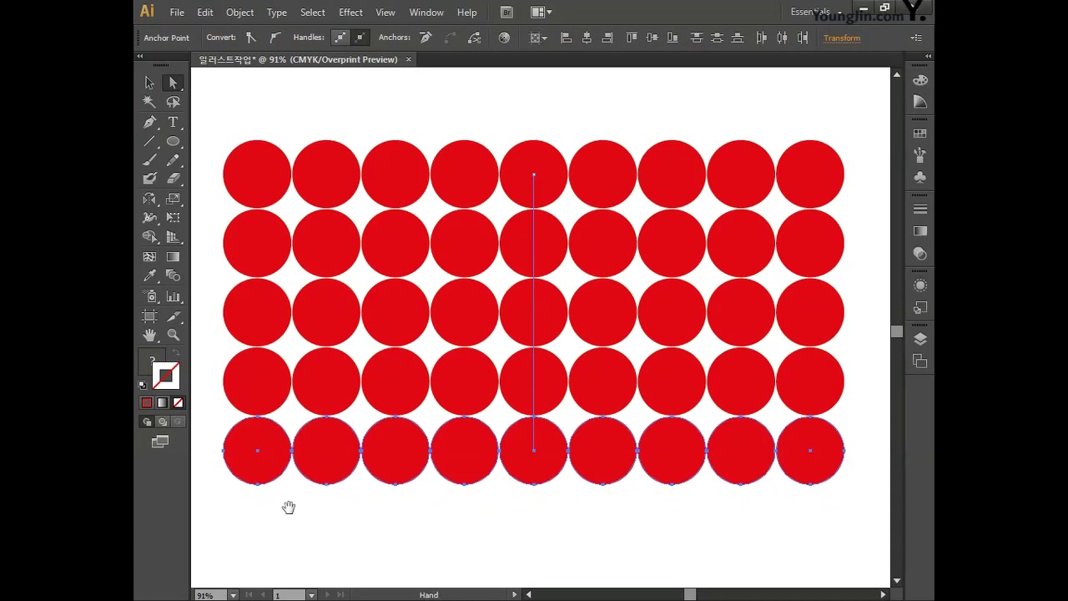
pyautogui.moveTo(353, 507); pyautogui.dragTo(684, 508)
pyautogui.moveTo(400, 508); pyautogui.dragTo(625, 510)
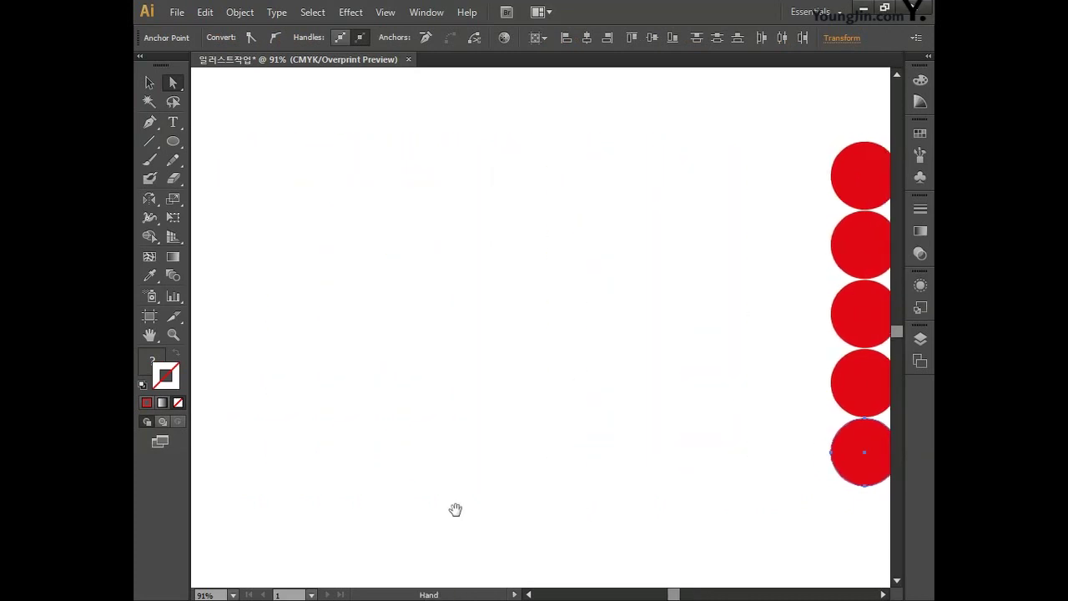
pyautogui.moveTo(456, 510); pyautogui.dragTo(655, 508)
pyautogui.moveTo(415, 508); pyautogui.dragTo(639, 506)
pyautogui.moveTo(314, 501); pyautogui.dragTo(541, 503)
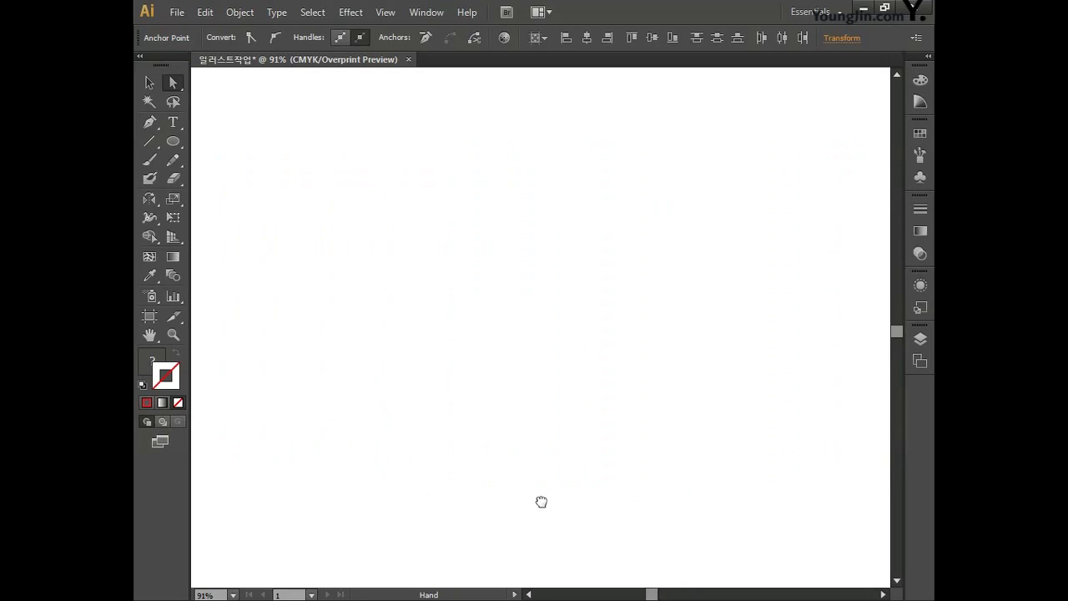
pyautogui.click(386, 12)
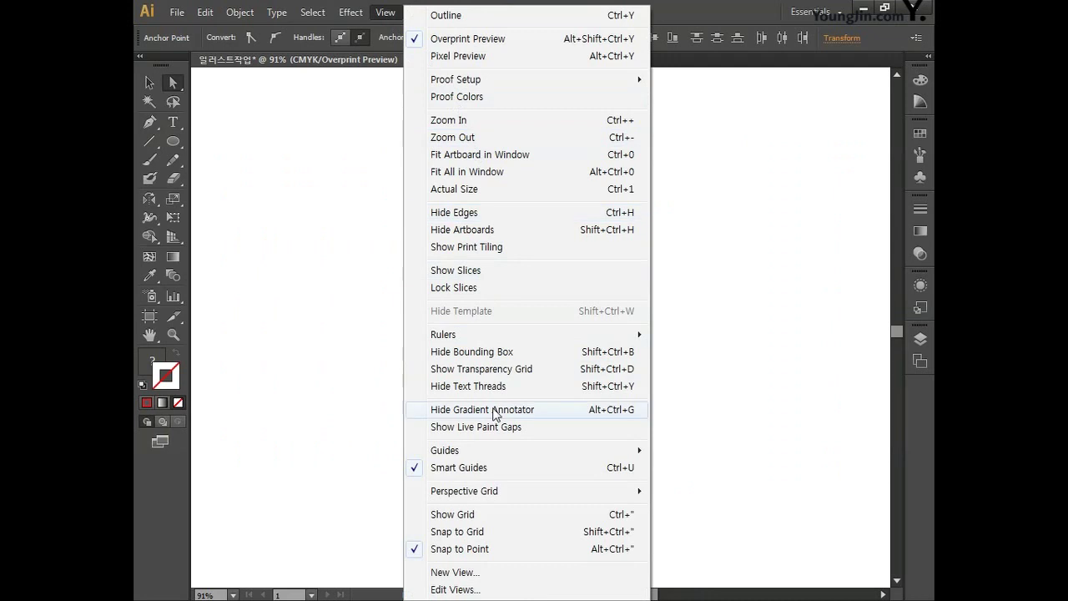
pyautogui.click(480, 515)
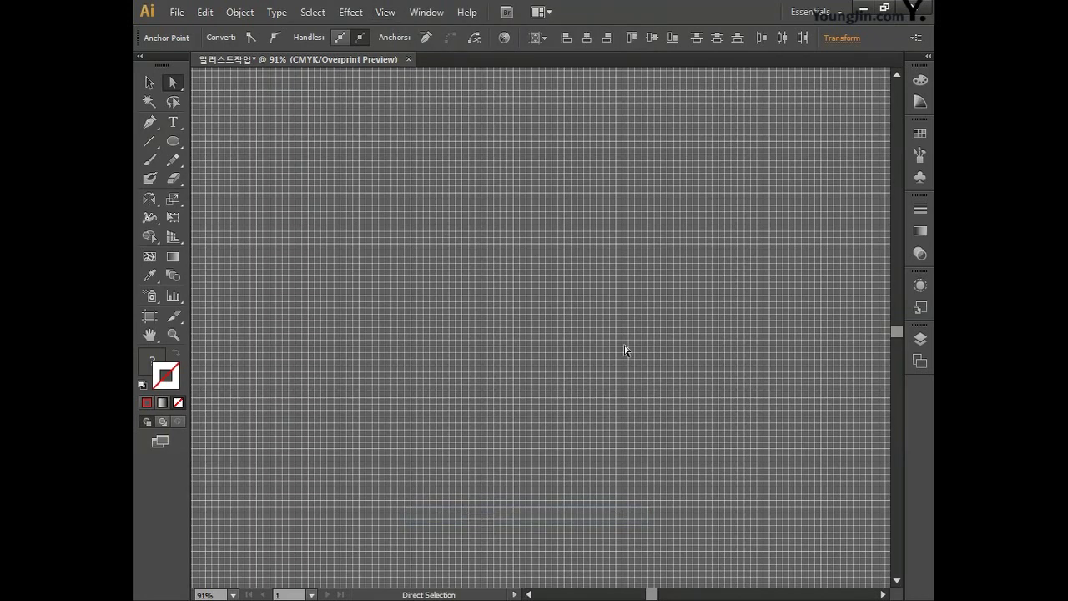
pyautogui.click(386, 12)
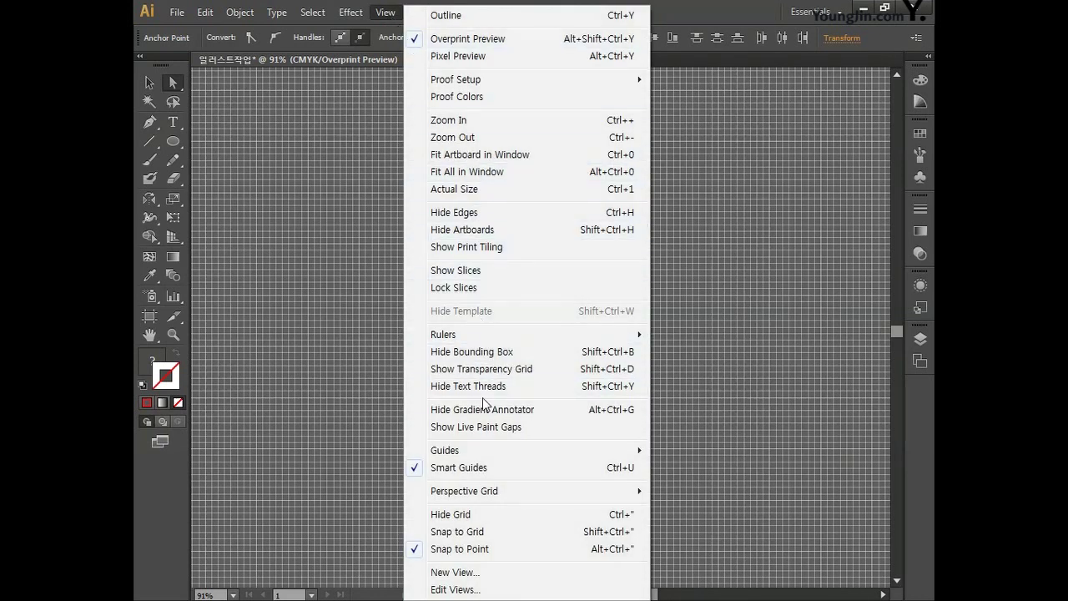
pyautogui.click(484, 532)
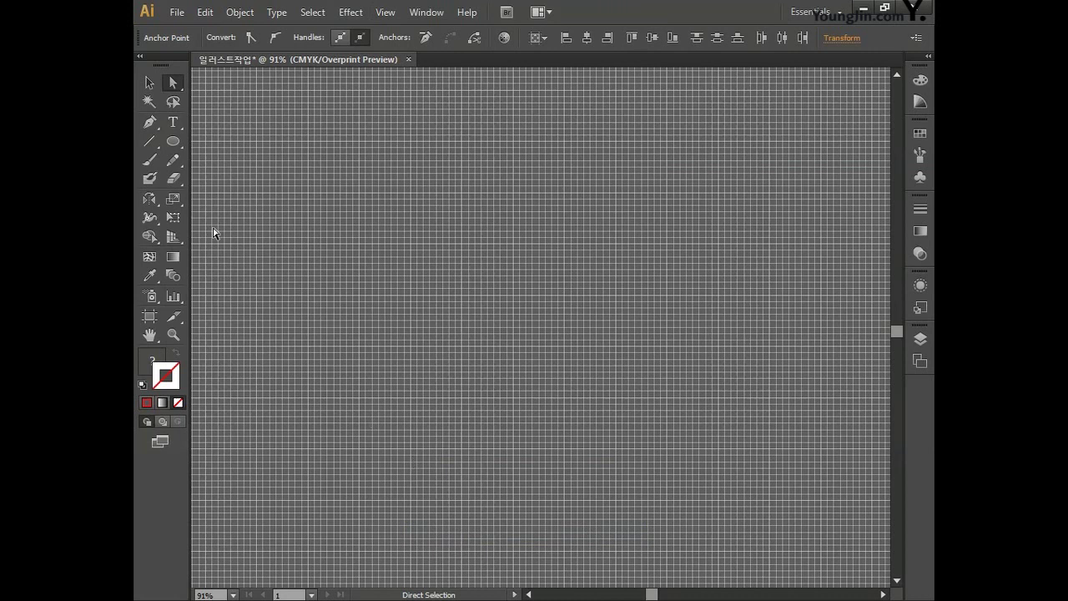
# Draw a large red circle with the Ellipse tool in the empty grid area.
pyautogui.click(173, 141)
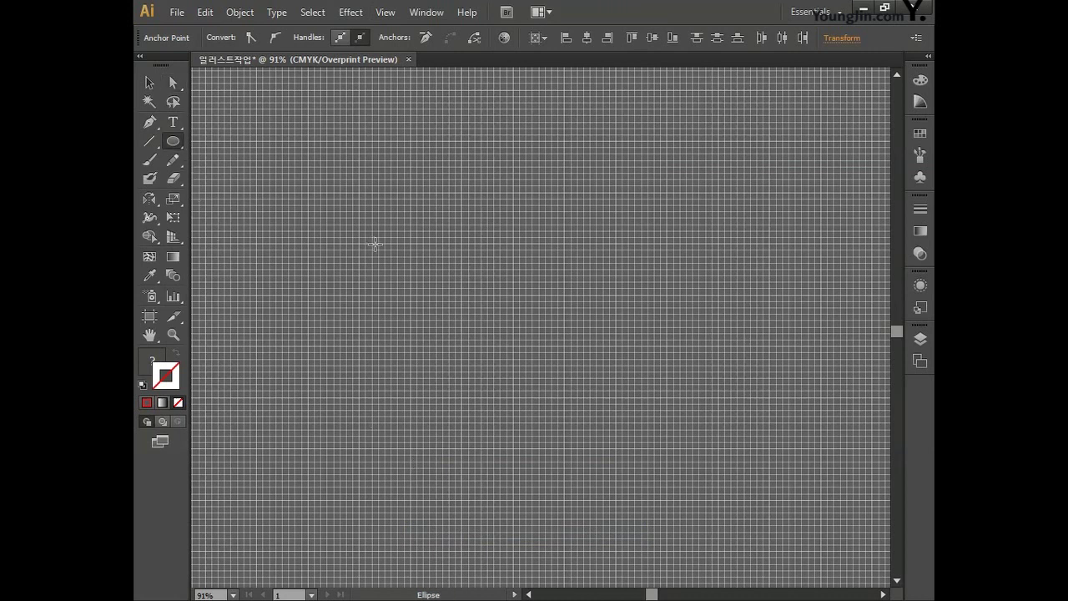
pyautogui.moveTo(327, 180); pyautogui.dragTo(674, 420)
pyautogui.moveTo(531, 351); pyautogui.dragTo(544, 341)
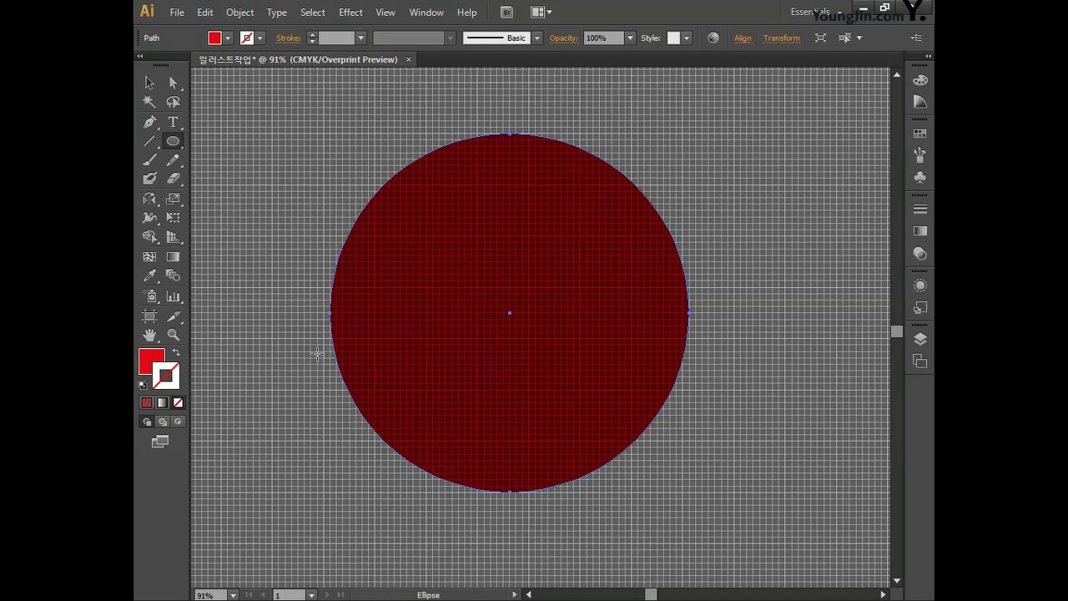
# Make a concentric copy of the large circle scaled uniformly to 70%.
pyautogui.doubleClick(174, 201)
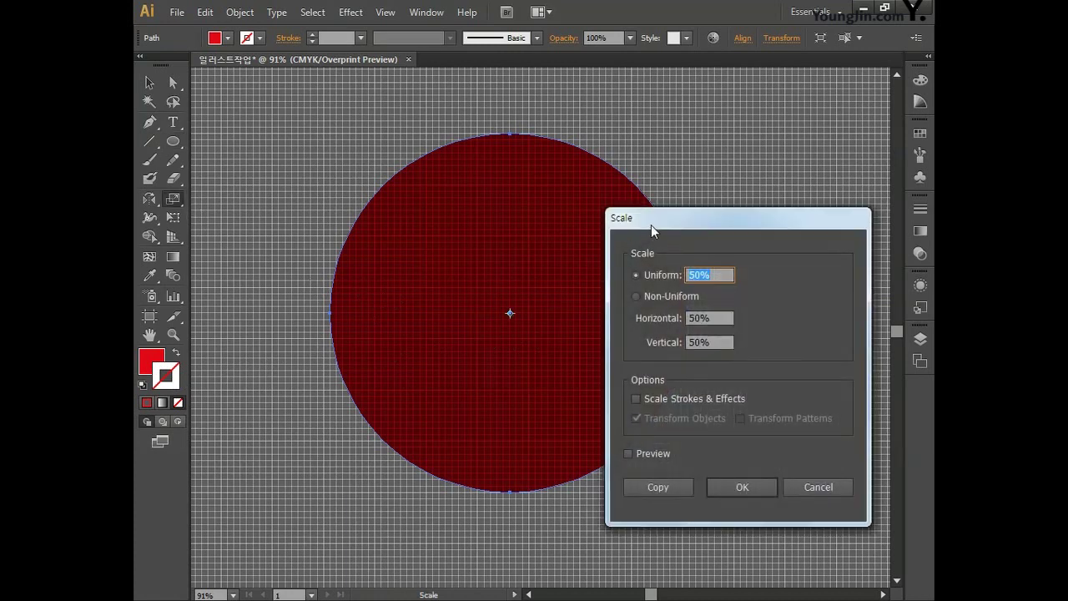
pyautogui.click(709, 278)
pyautogui.click(632, 278)
pyautogui.write('70')
pyautogui.click(676, 489)
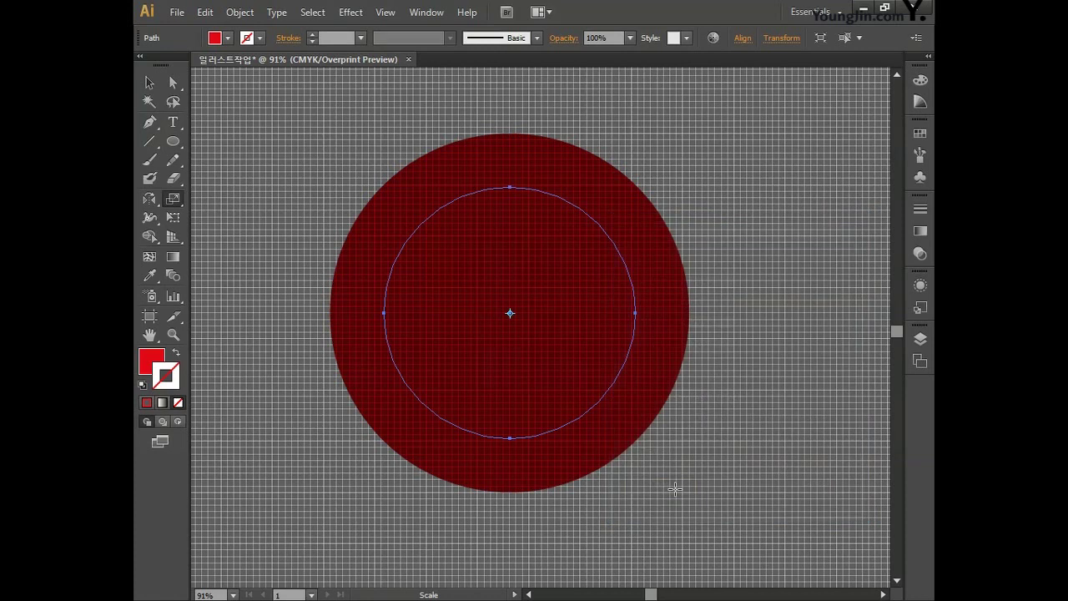
# Select both concentric circles and subtract the inner one with Pathfinder Minus Front to form a ring.
pyautogui.click(149, 82)
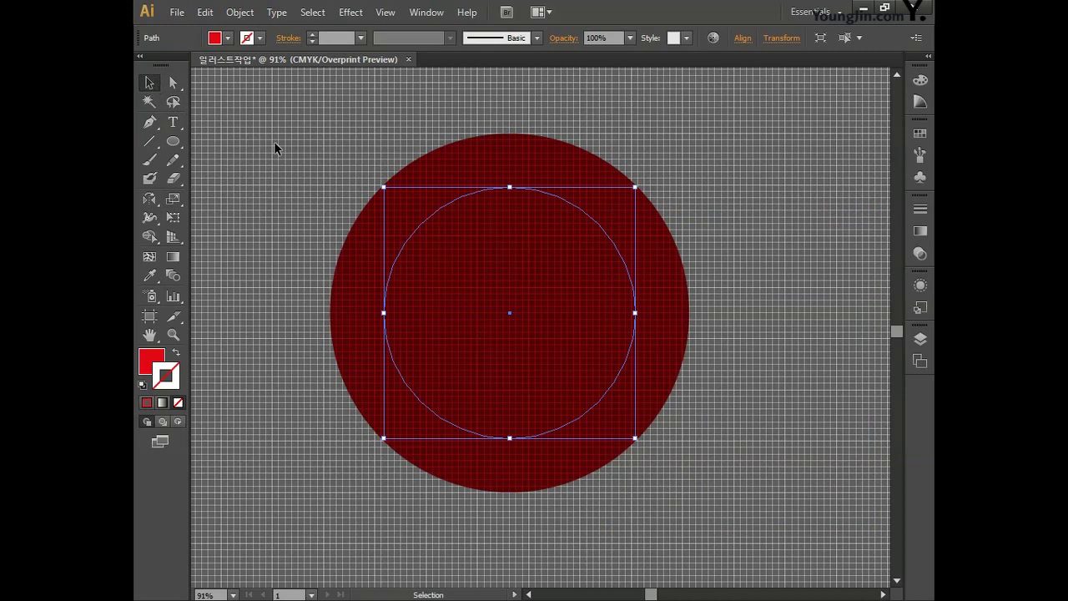
pyautogui.hotkey('ctrl', 'a')
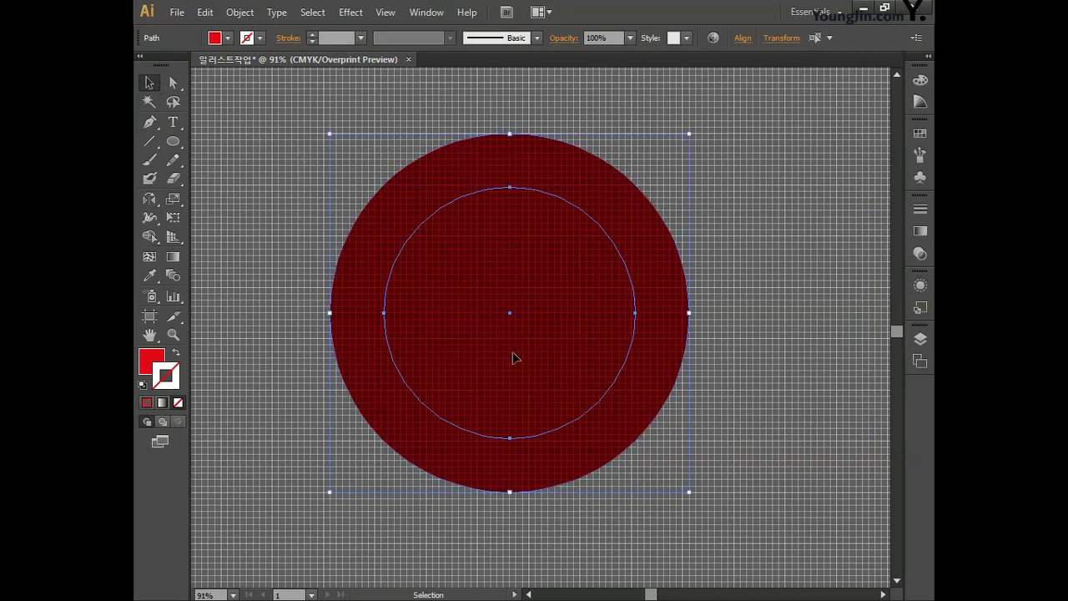
pyautogui.click(422, 14)
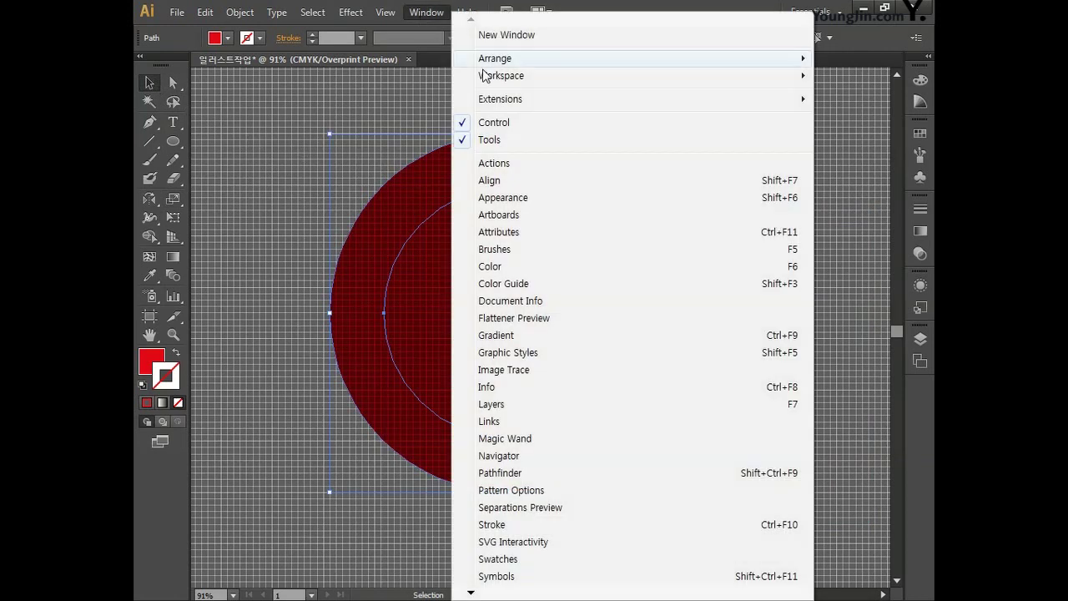
pyautogui.click(492, 474)
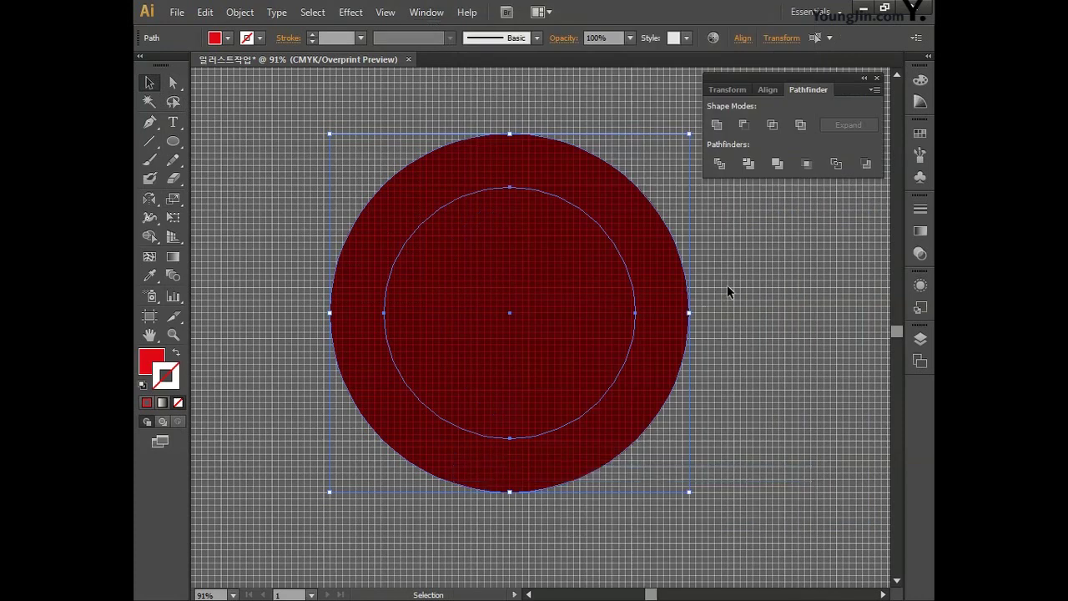
pyautogui.click(748, 125)
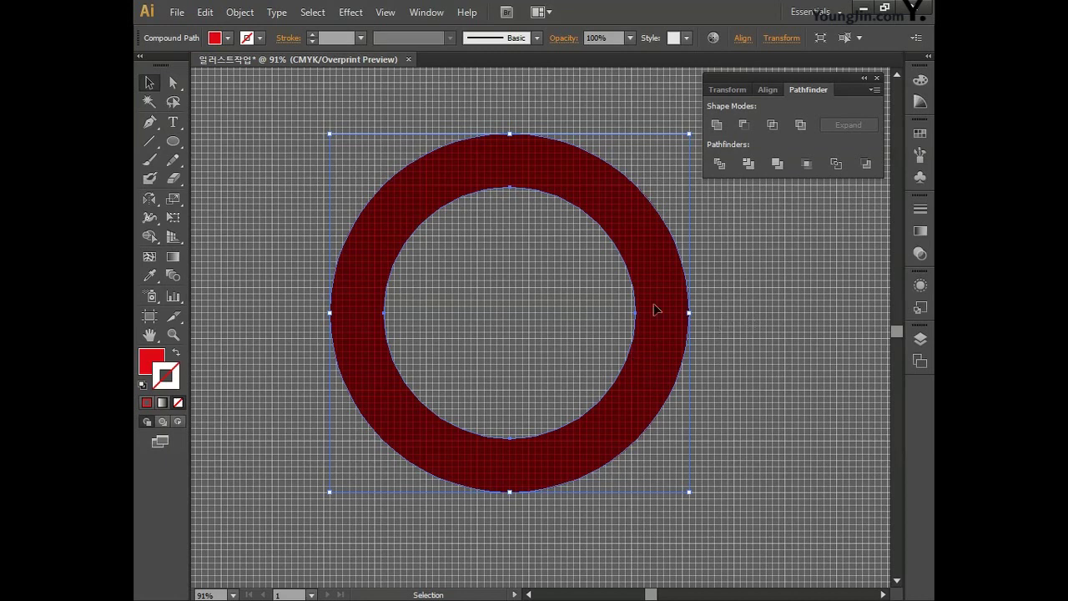
# Draw a rectangle across the ring's top, as wide as the ring and about as tall as its band, and unite the two shapes.
pyautogui.click(174, 143)
pyautogui.click(234, 141)
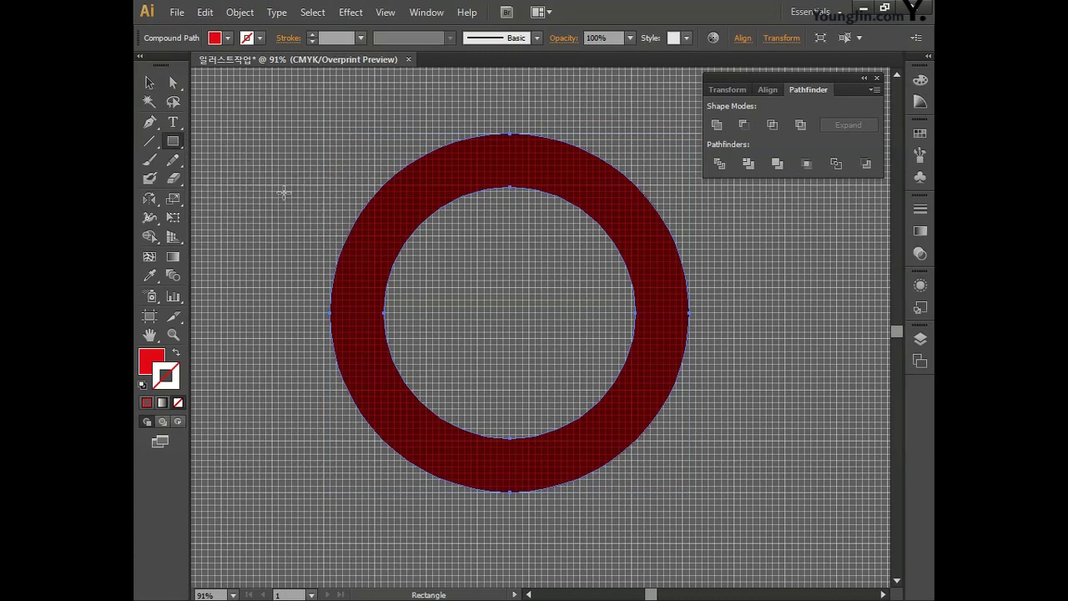
pyautogui.moveTo(327, 133); pyautogui.dragTo(690, 184)
pyautogui.click(152, 84)
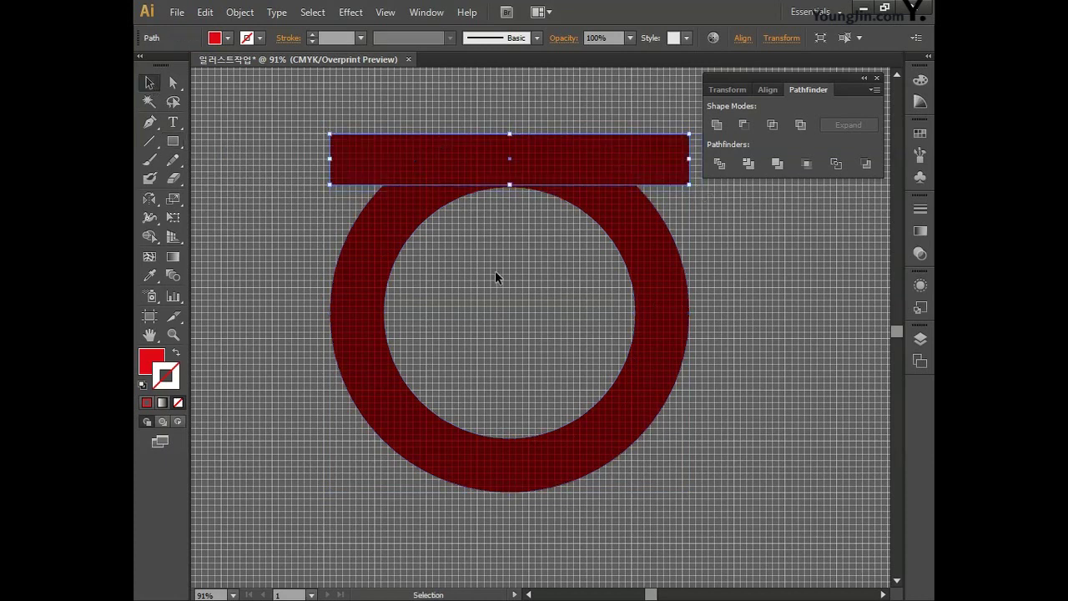
pyautogui.moveTo(394, 113); pyautogui.dragTo(541, 292)
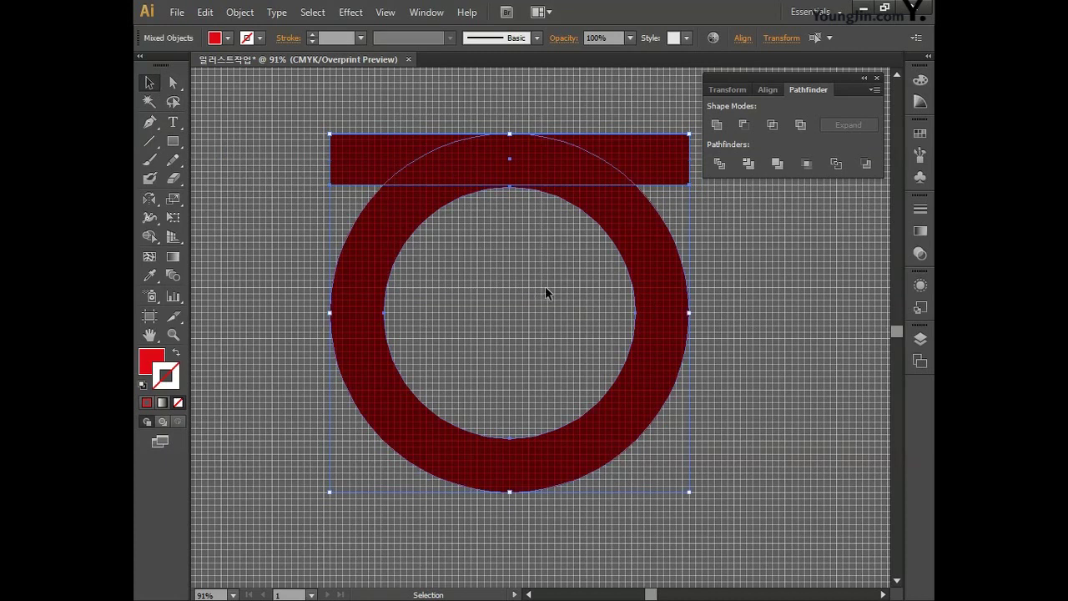
pyautogui.click(718, 124)
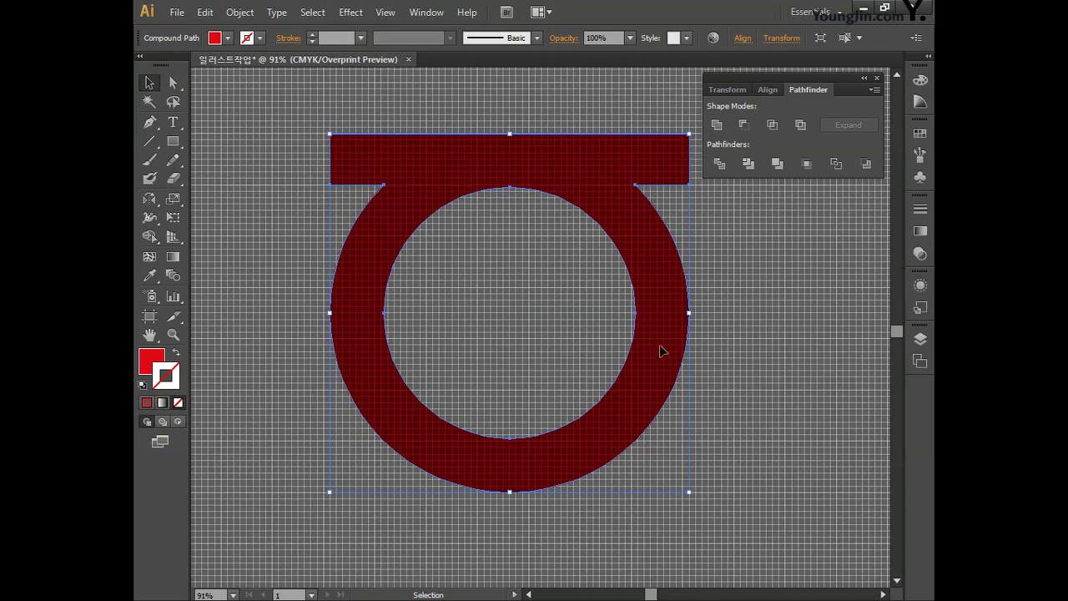
# Draw a thin vertical bar through the middle of the whole shape and a thin horizontal bar across the ring's left side.
pyautogui.click(173, 141)
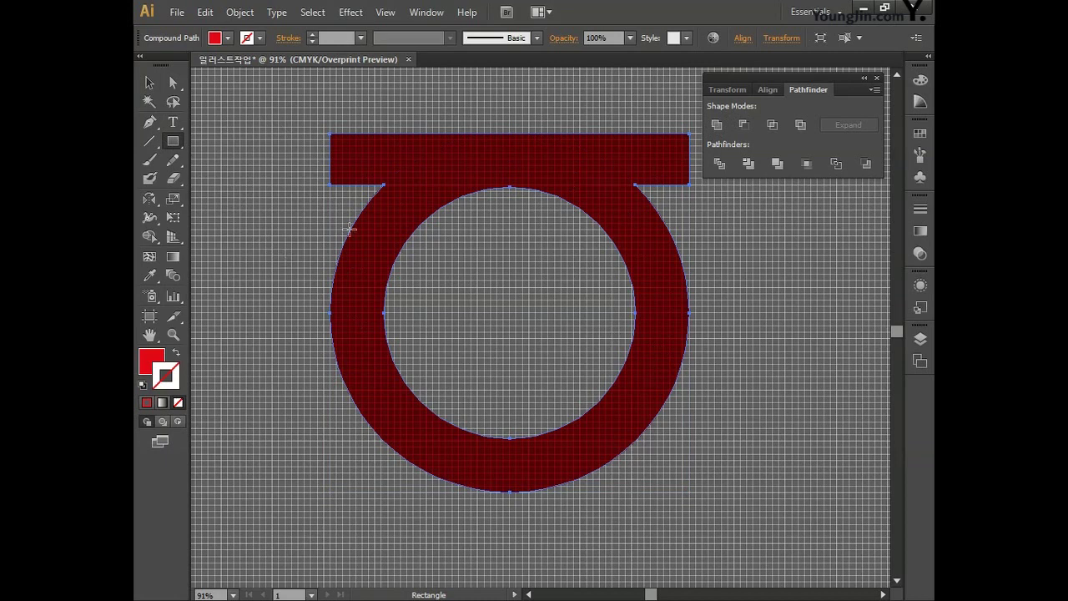
pyautogui.moveTo(503, 125); pyautogui.dragTo(508, 518)
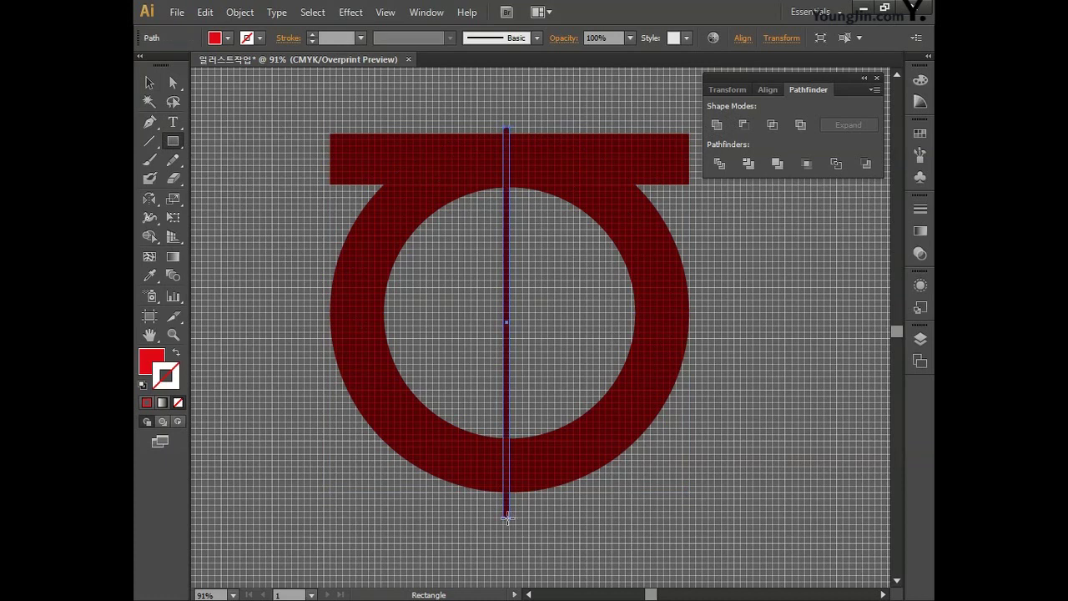
pyautogui.moveTo(324, 313); pyautogui.dragTo(393, 319)
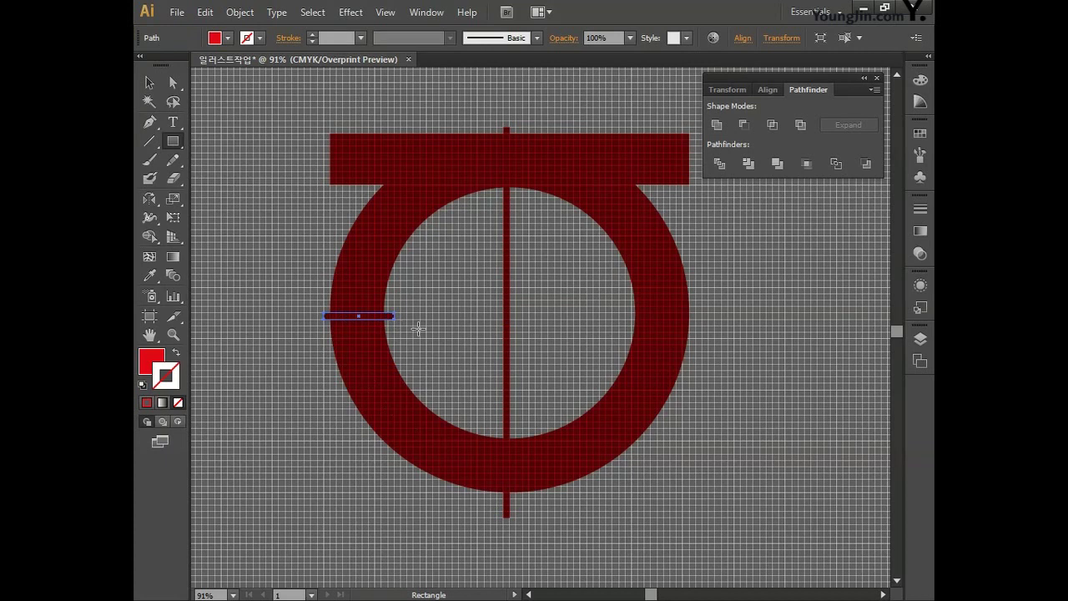
# Using Align to Selection, center the vertical bar horizontally with the ring shape and the short horizontal bar vertically with it.
pyautogui.click(150, 83)
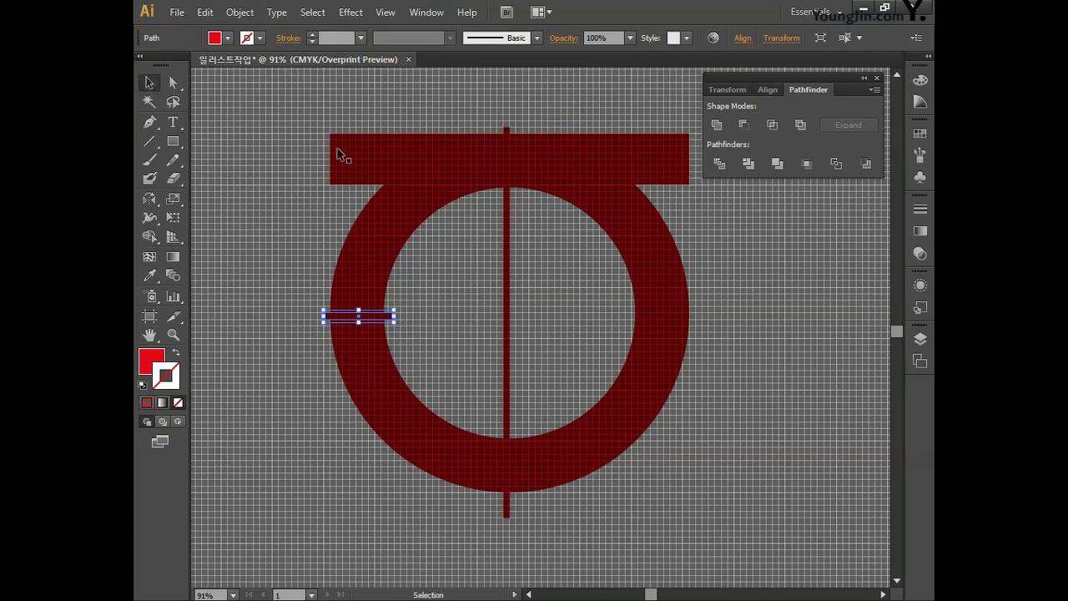
pyautogui.moveTo(443, 116); pyautogui.dragTo(582, 266)
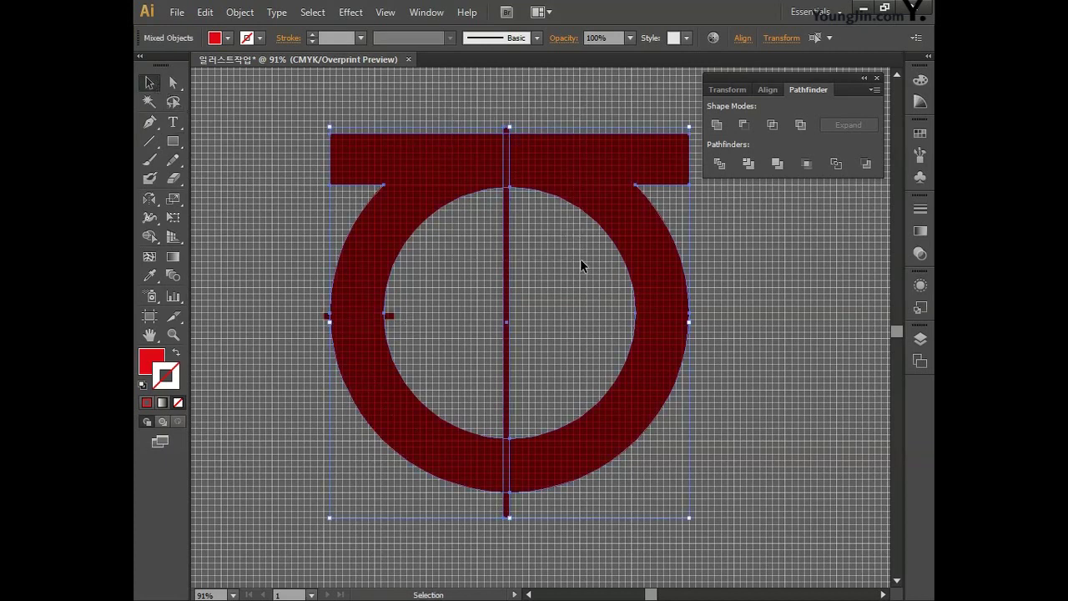
pyautogui.click(771, 90)
pyautogui.click(863, 214)
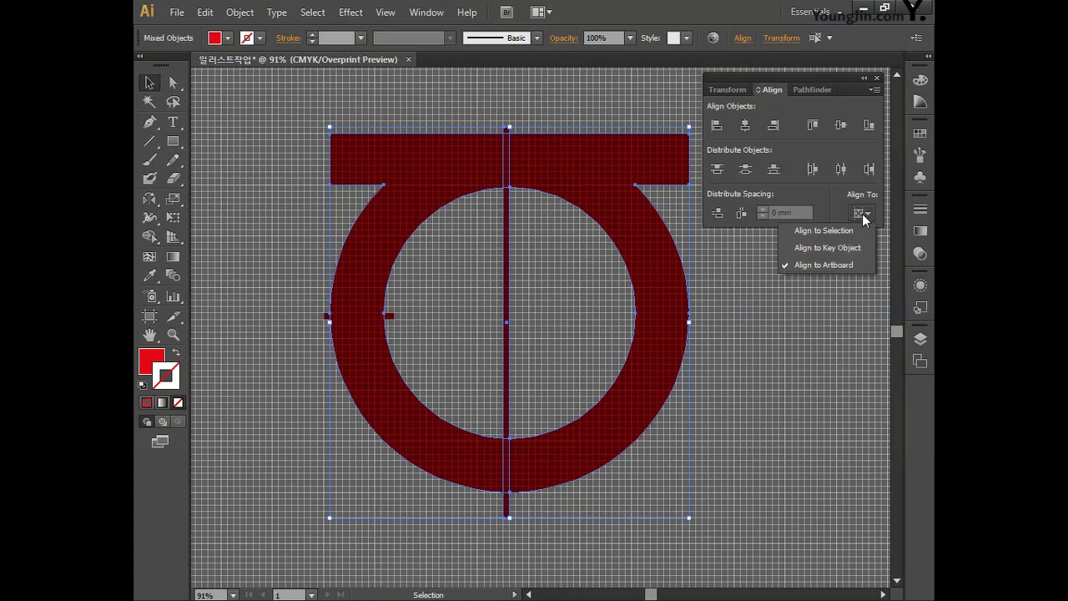
pyautogui.click(840, 230)
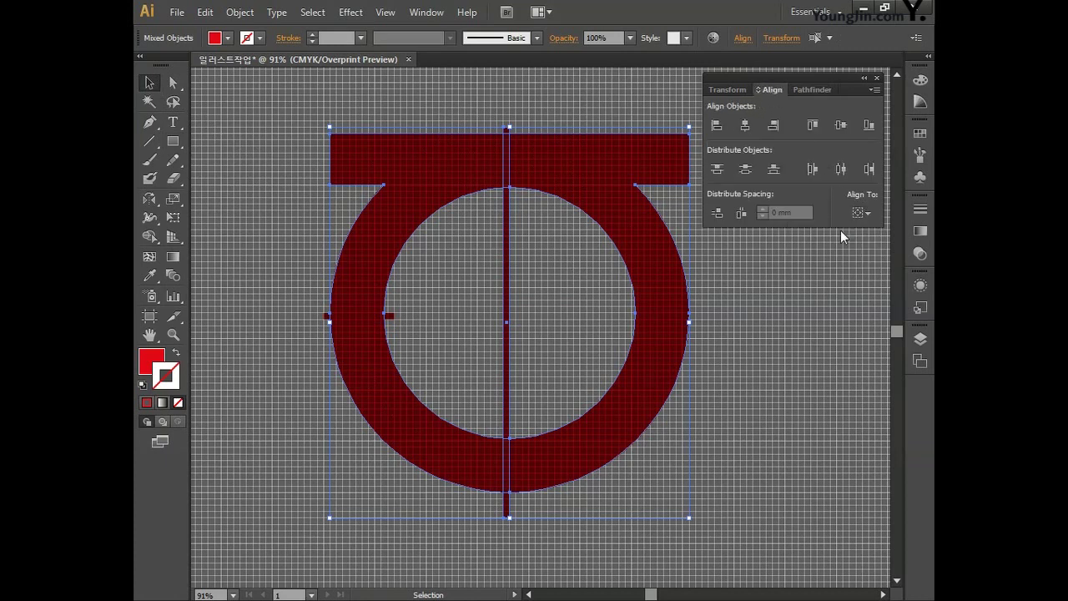
pyautogui.click(746, 126)
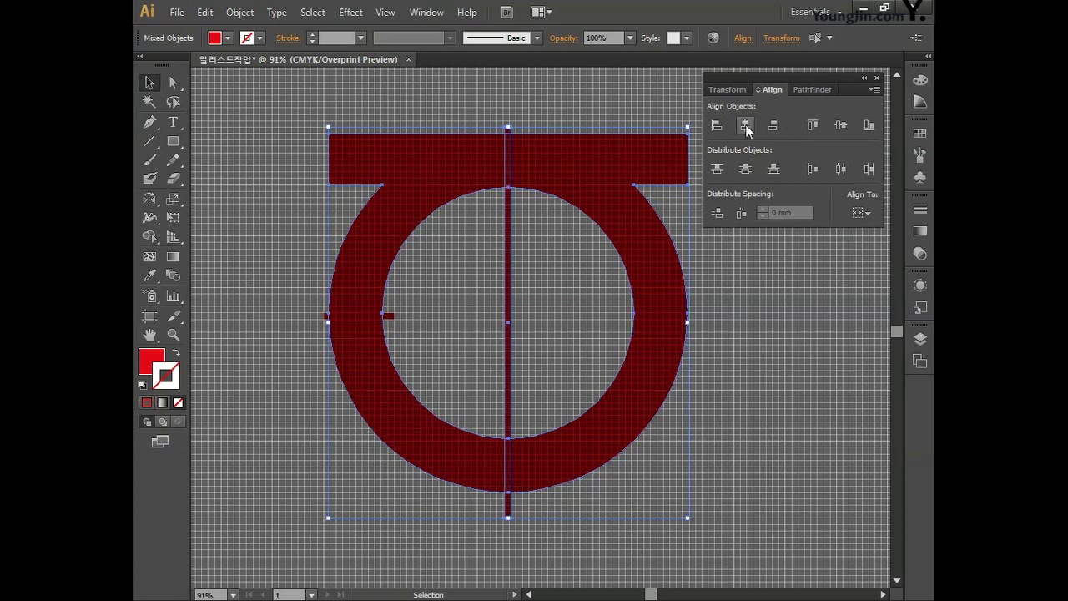
pyautogui.click(354, 302)
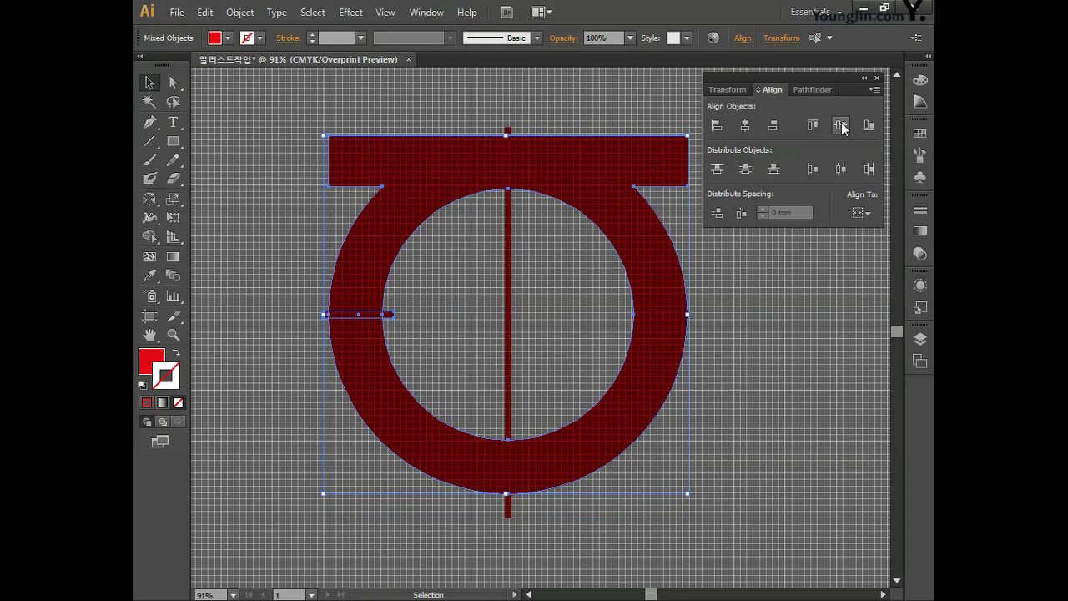
pyautogui.click(757, 280)
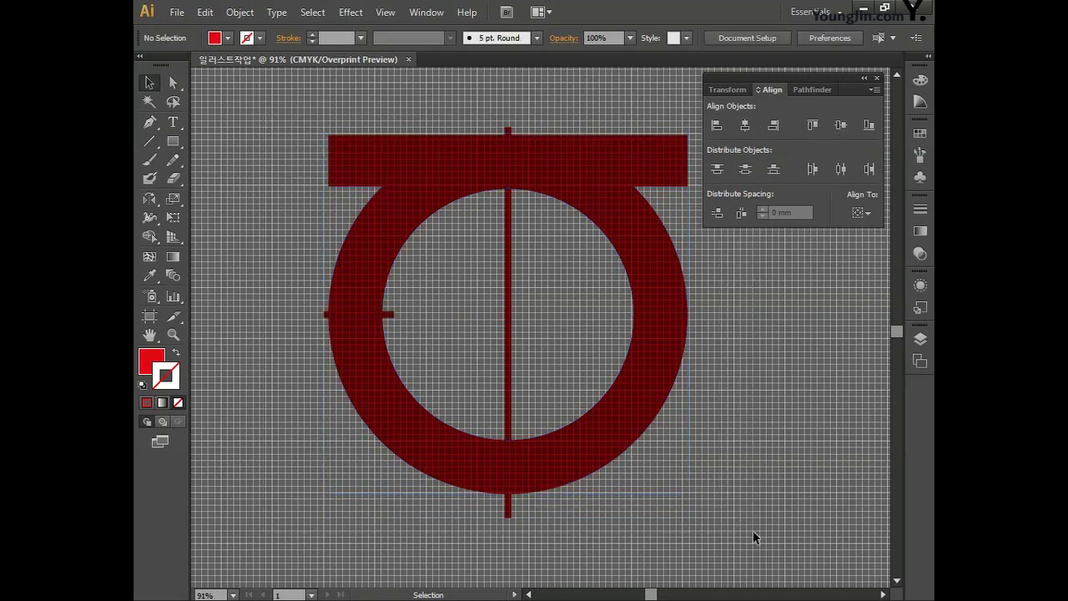
# Select the ring shape with both thin bars and cut the bars out of it with Pathfinder Minus Front.
pyautogui.hotkey('ctrl', 'a')
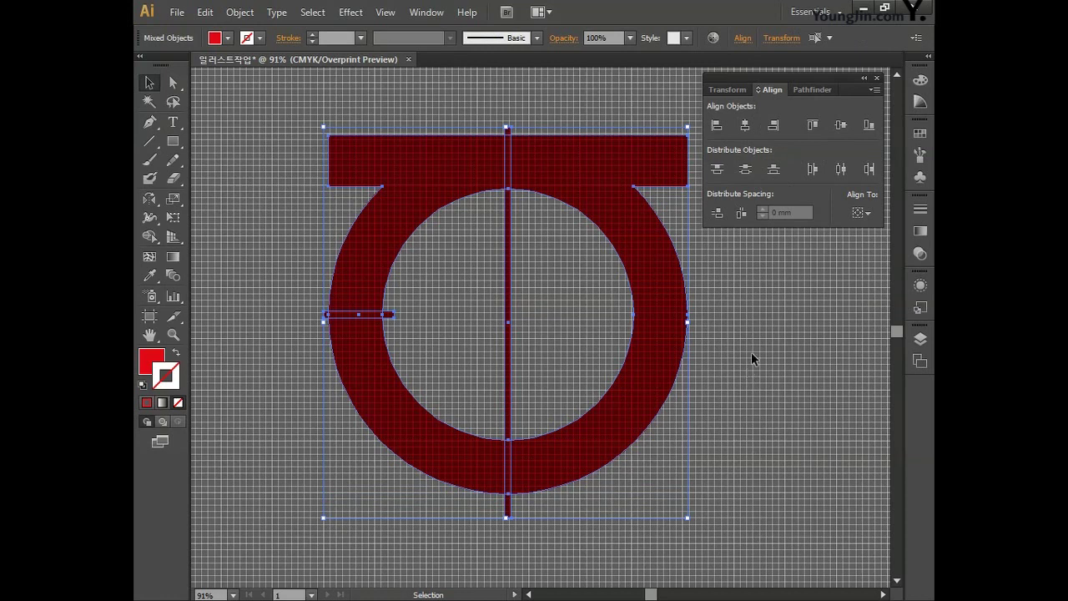
pyautogui.click(806, 90)
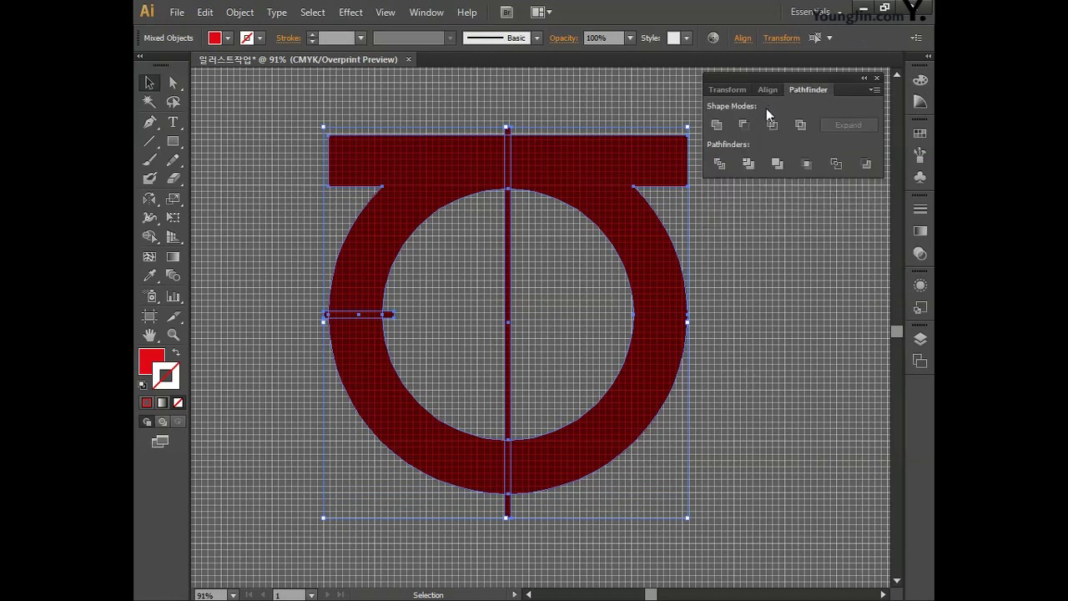
pyautogui.click(744, 124)
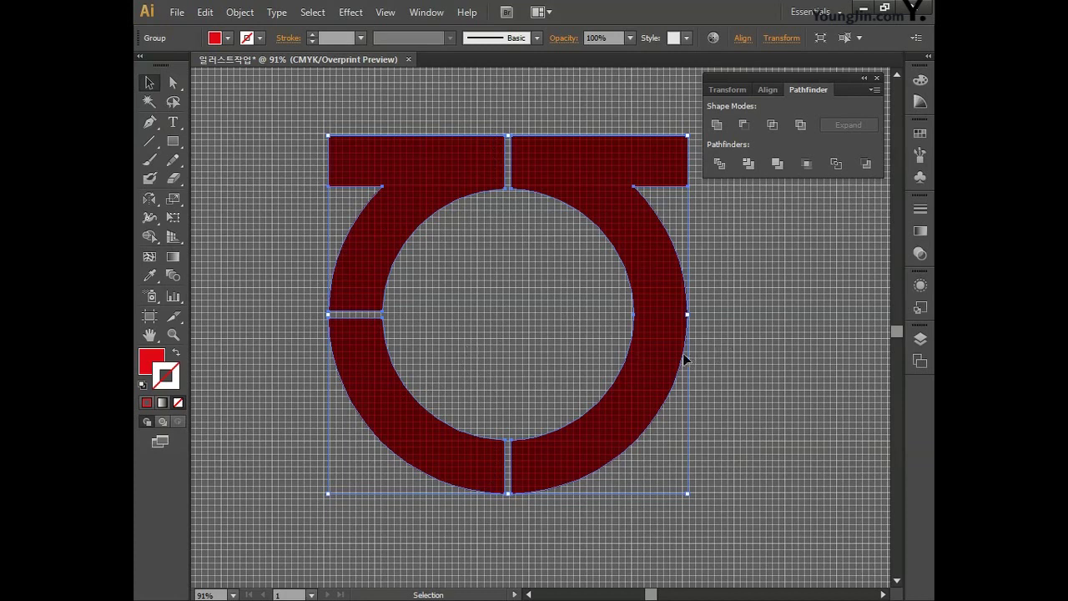
# Directly select the two pieces forming the ring shape's right half and delete them.
pyautogui.click(174, 83)
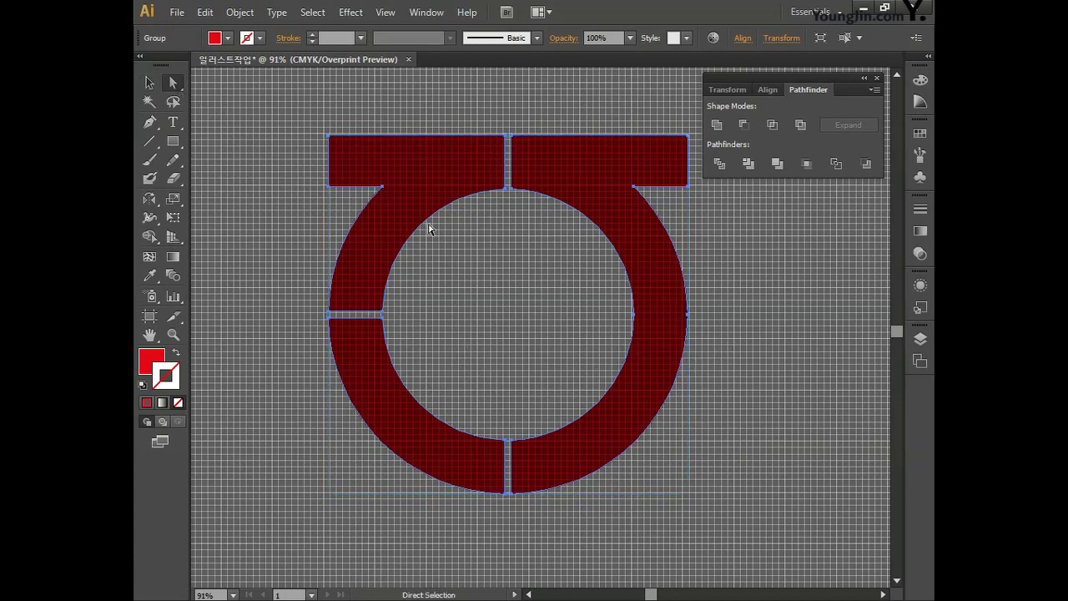
pyautogui.moveTo(724, 503); pyautogui.dragTo(567, 277)
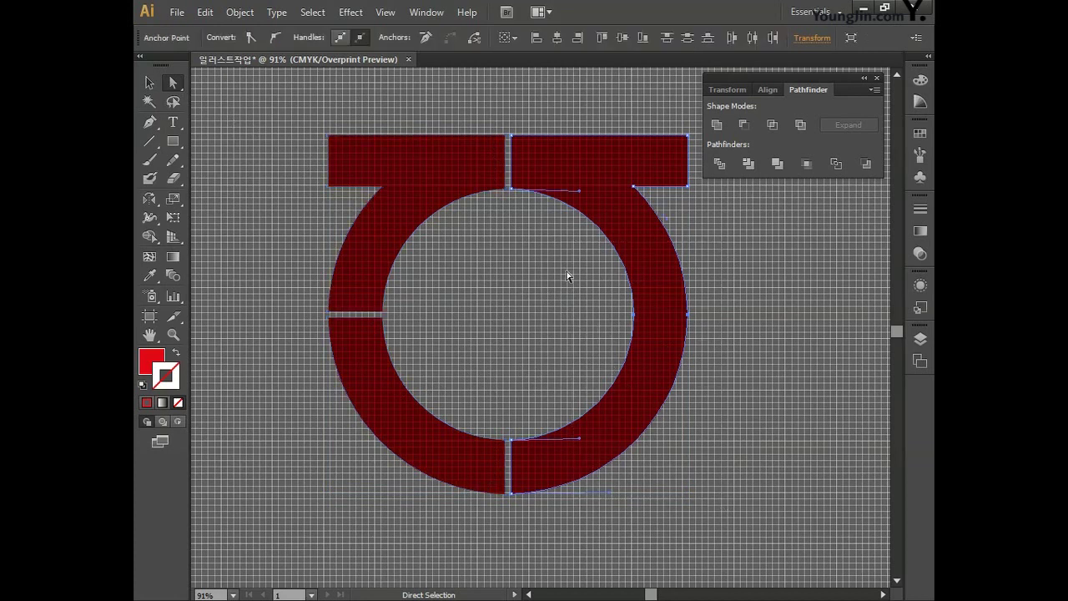
pyautogui.press('Delete')
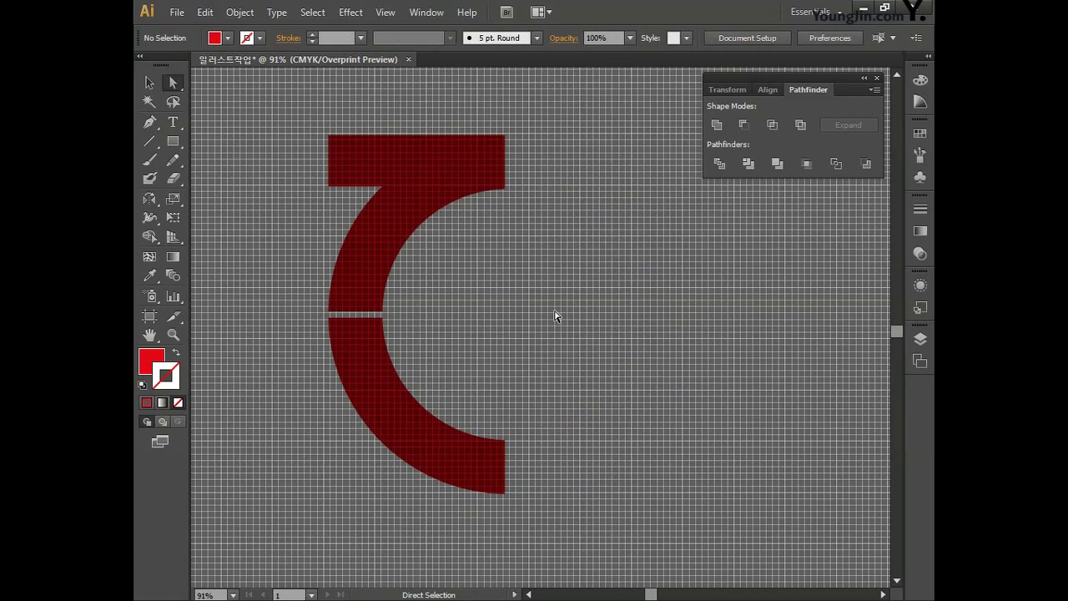
# Turn off Snap to Grid and draw a rectangle as tall as the ring shape's top bar, just right of it across a thin gap.
pyautogui.hotkey('ctrl', 'a')
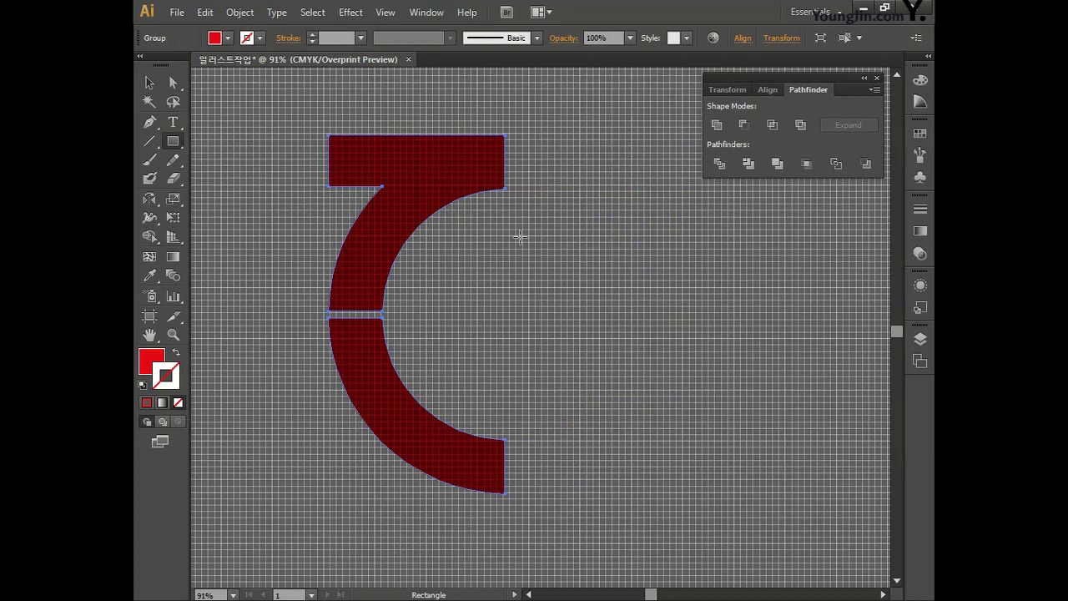
pyautogui.click(385, 12)
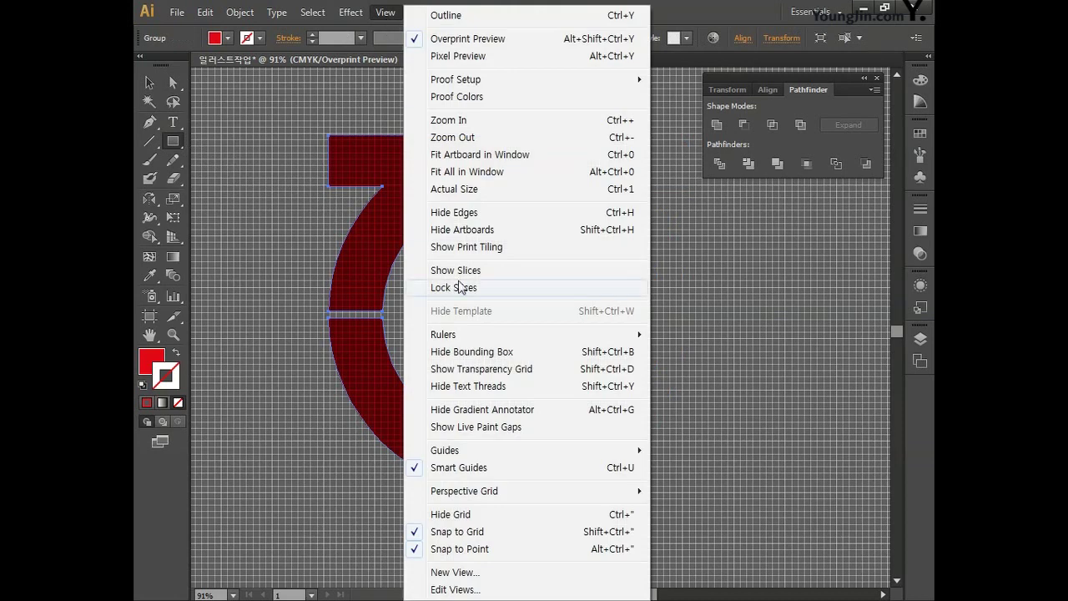
pyautogui.click(466, 535)
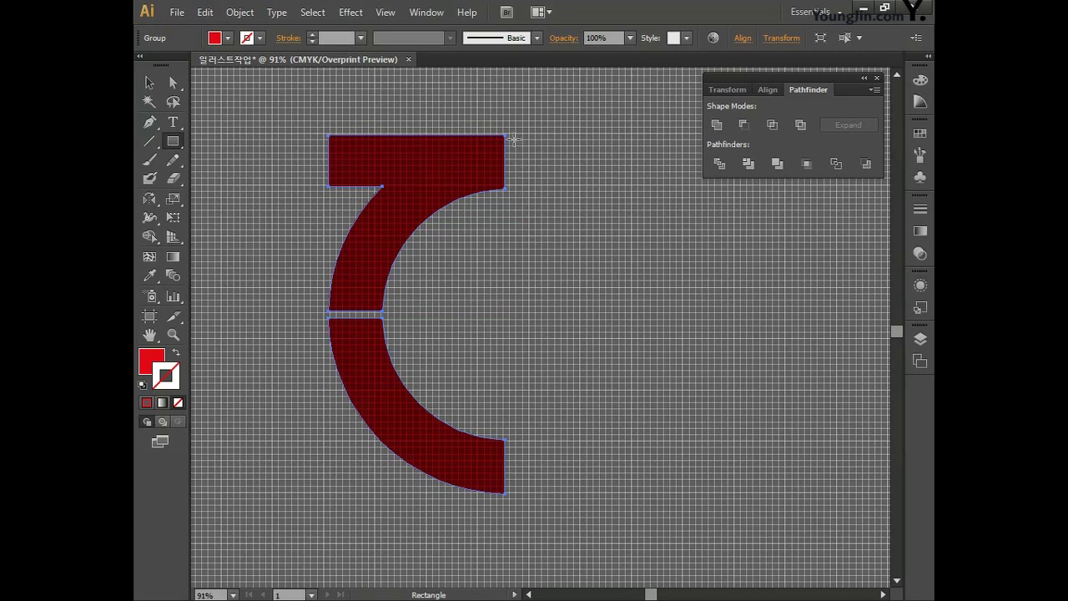
pyautogui.moveTo(512, 136); pyautogui.dragTo(668, 187)
pyautogui.press('v')
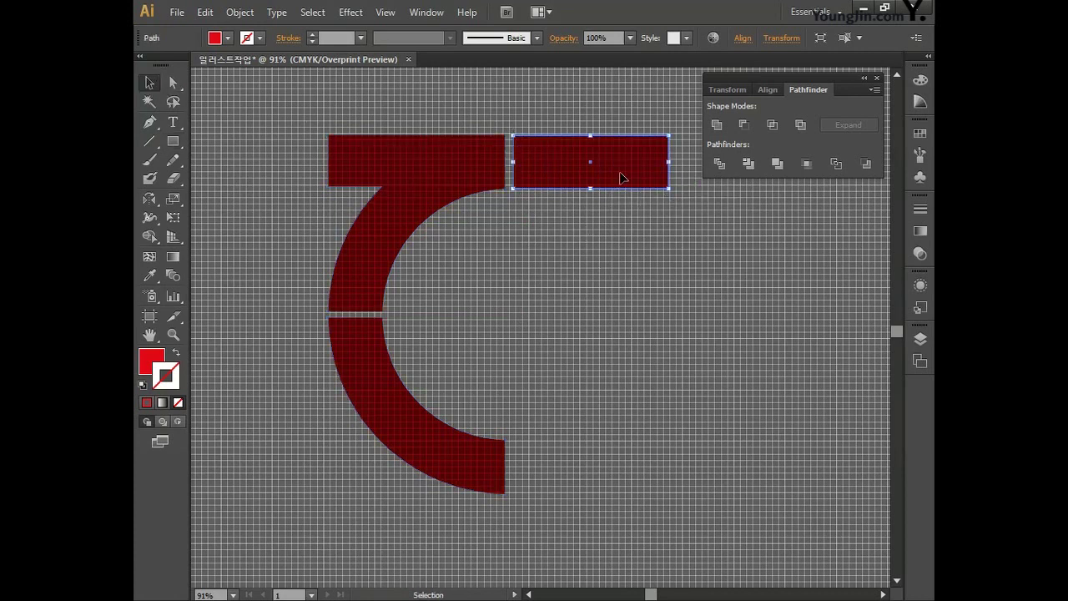
# Duplicate the new rectangle below itself, rotate the copy 90° and set it as a stem against the right-hand top bar's underside.
pyautogui.moveTo(626, 166); pyautogui.dragTo(619, 290)
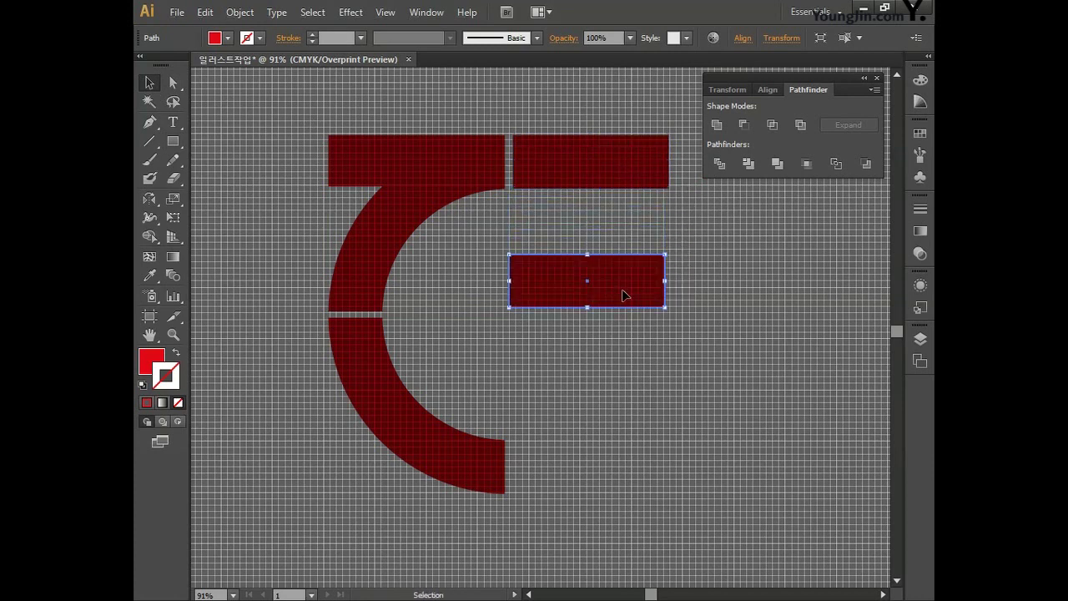
pyautogui.moveTo(671, 313); pyautogui.dragTo(581, 337)
pyautogui.click(655, 288)
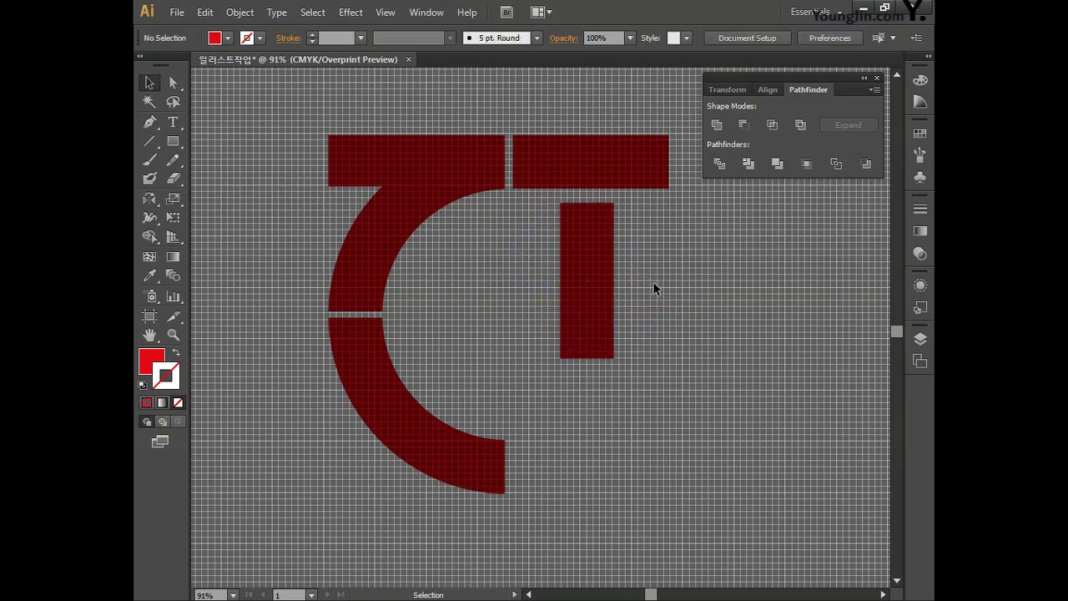
pyautogui.moveTo(595, 250); pyautogui.dragTo(628, 230)
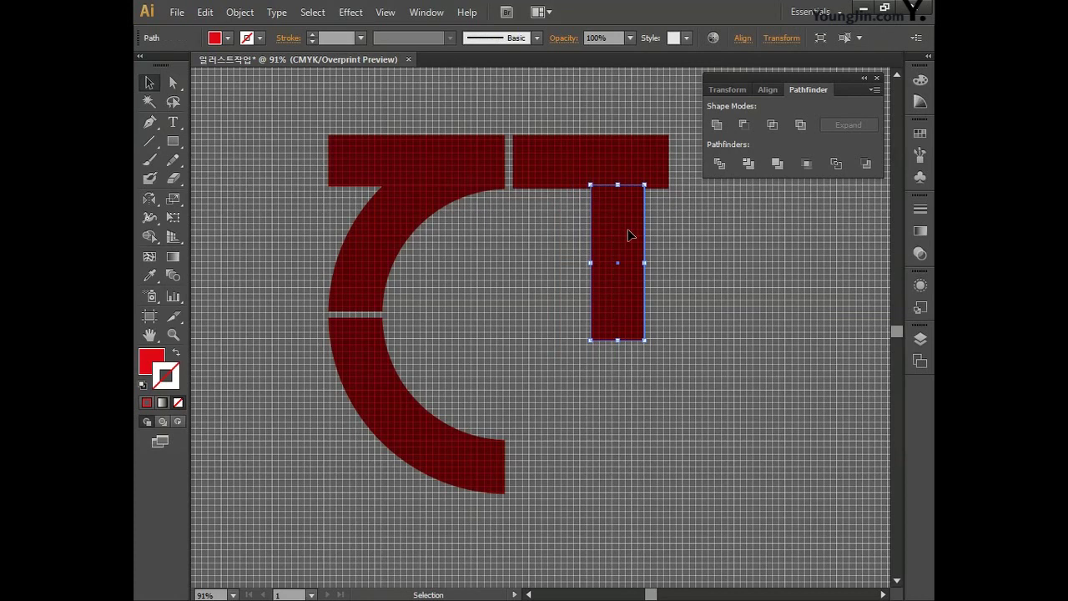
# With the Pen tool, outline a closed foot piece from the stem's lower end to beside the lower arc's end.
pyautogui.click(150, 122)
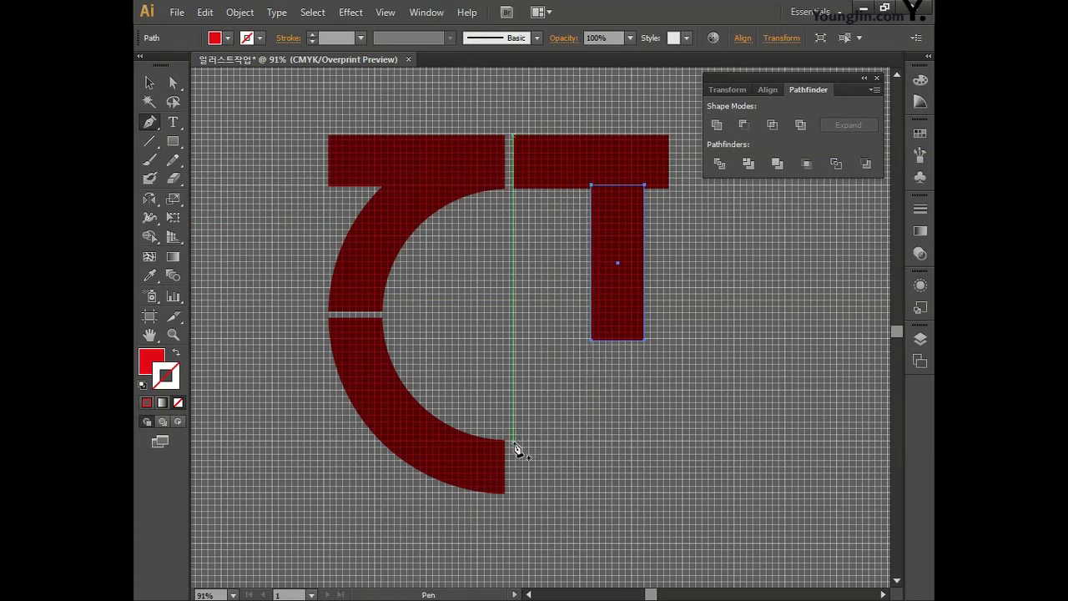
pyautogui.moveTo(512, 494); pyautogui.dragTo(635, 435)
pyautogui.click(645, 340)
pyautogui.click(591, 340)
pyautogui.click(580, 428)
pyautogui.click(514, 442)
# Reshape the foot piece's anchor points and handles so its inner and outer edges curve smoothly out of the vertical stem.
pyautogui.click(177, 85)
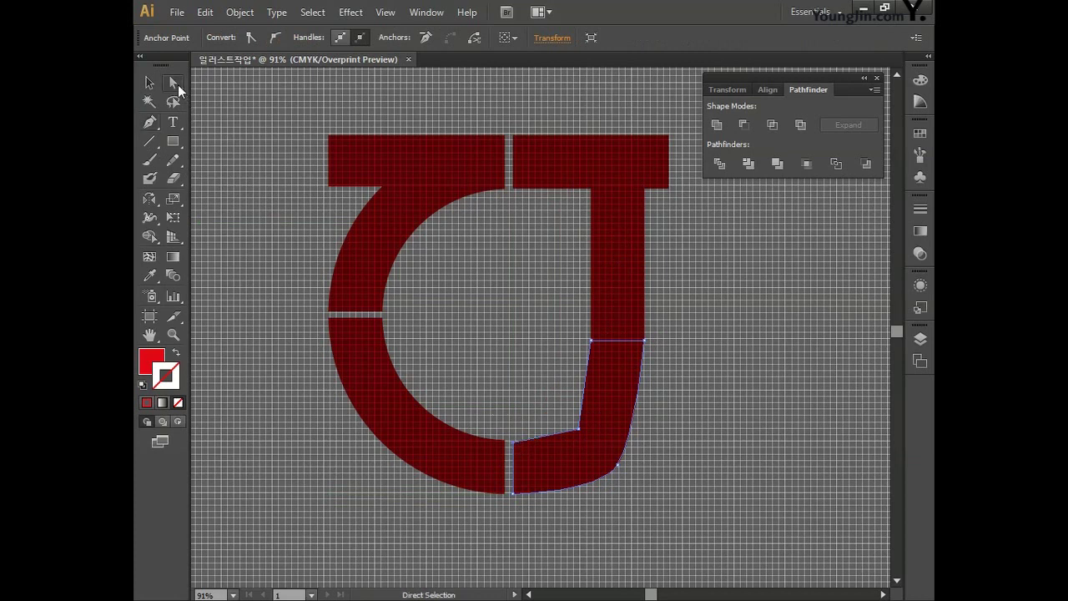
pyautogui.click(151, 122)
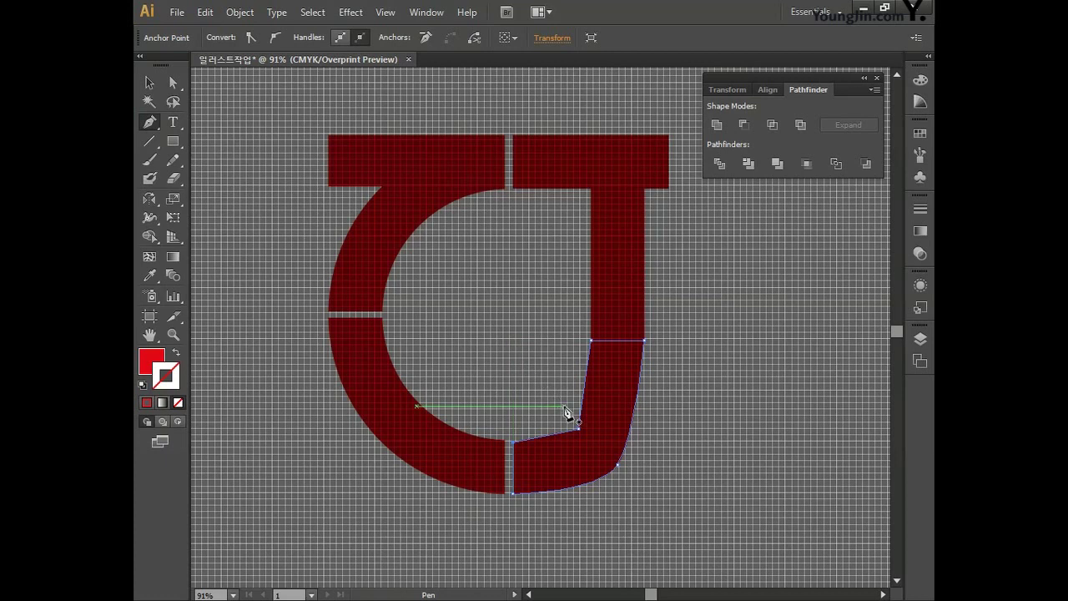
pyautogui.moveTo(578, 430); pyautogui.dragTo(562, 447)
pyautogui.moveTo(619, 468); pyautogui.dragTo(643, 494)
pyautogui.click(645, 494)
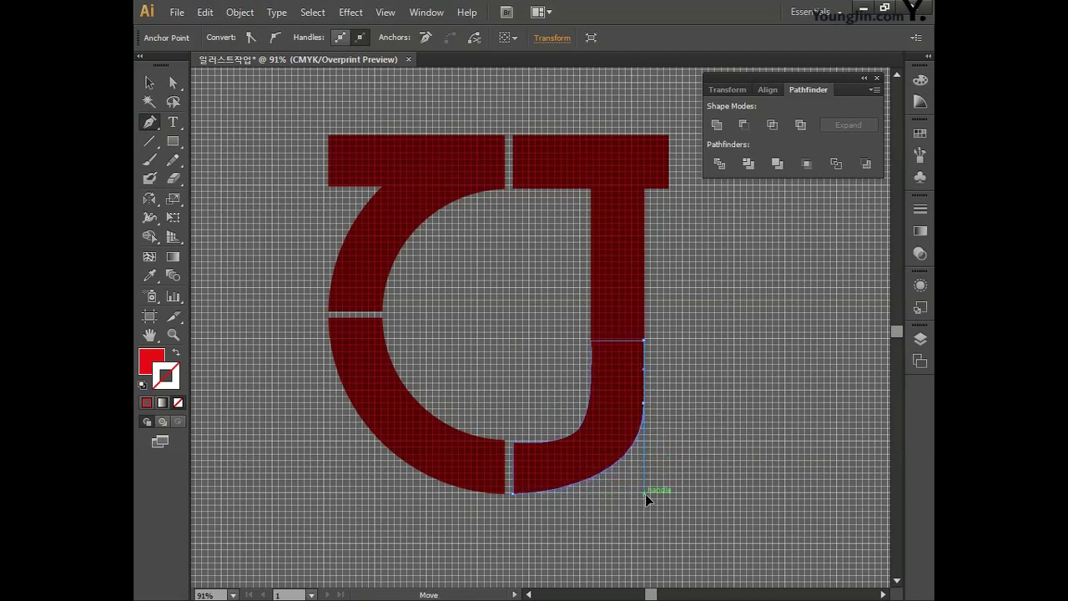
pyautogui.moveTo(596, 393); pyautogui.dragTo(592, 391)
pyautogui.click(591, 410)
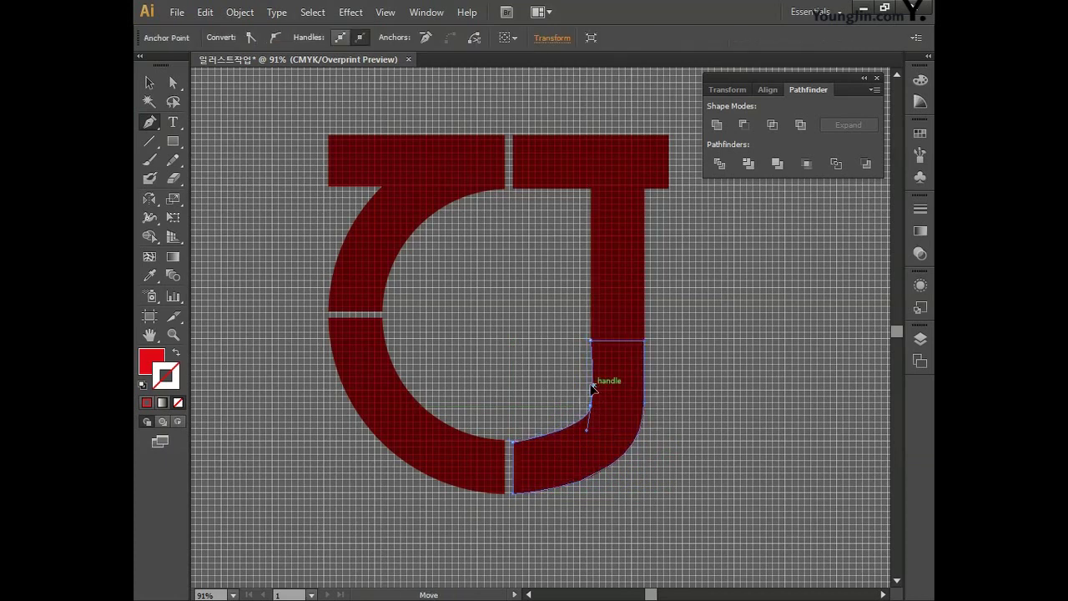
pyautogui.moveTo(591, 433); pyautogui.dragTo(592, 440)
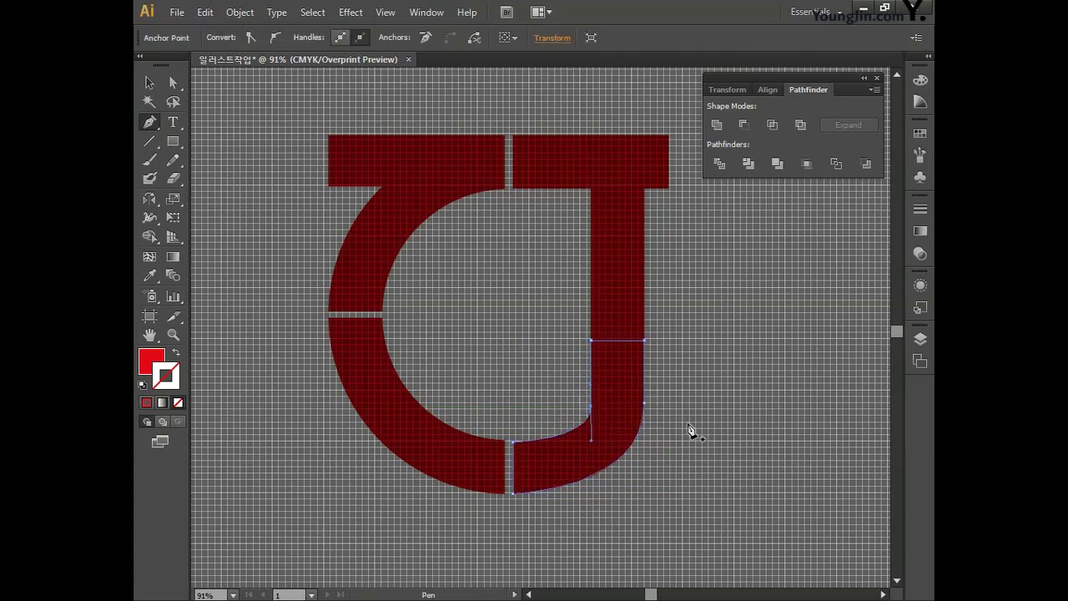
# Reflect a copy of the foot piece across the vertical axis and move it right so its upright part lines up with the stem.
pyautogui.click(149, 82)
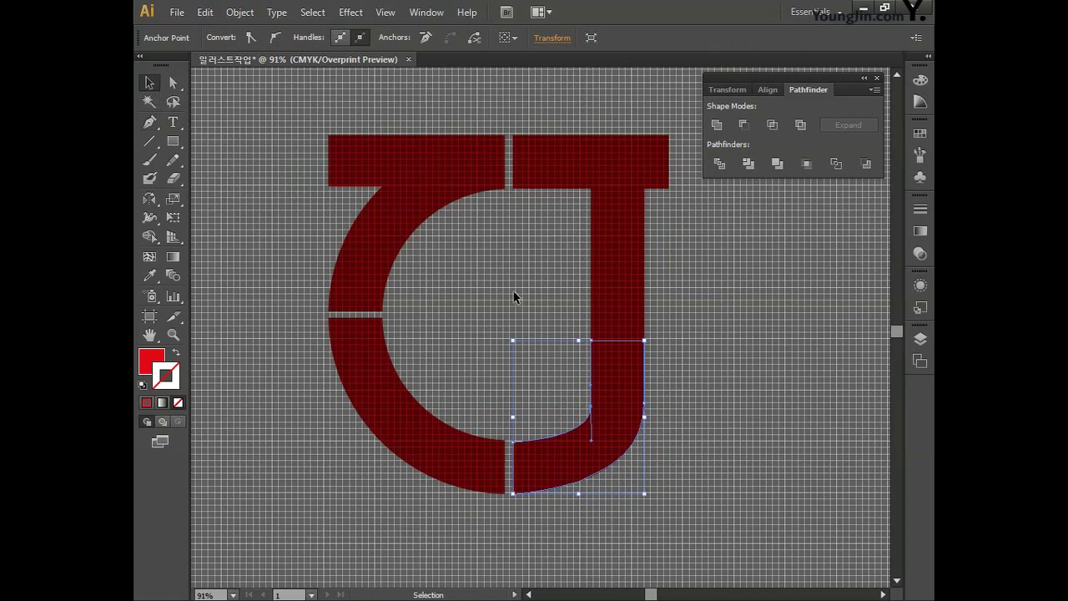
pyautogui.click(661, 419)
pyautogui.click(641, 417)
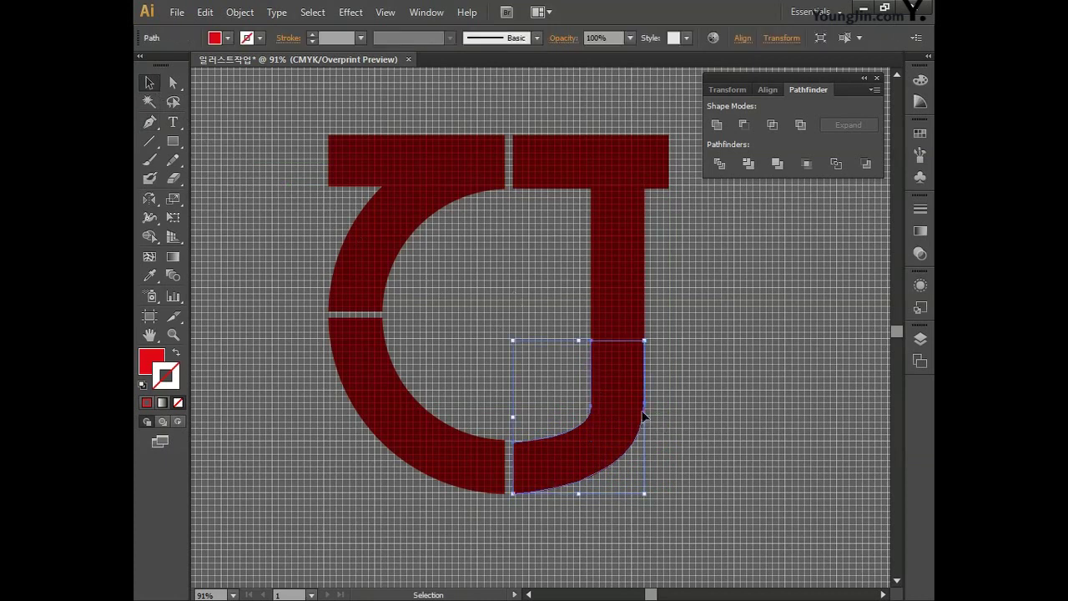
pyautogui.doubleClick(149, 200)
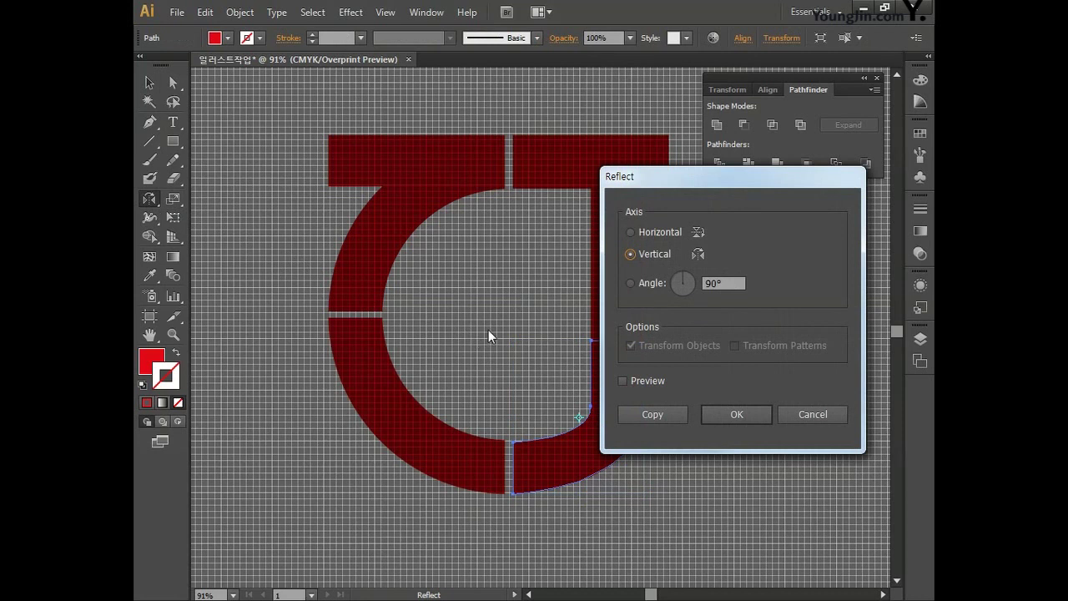
pyautogui.click(656, 415)
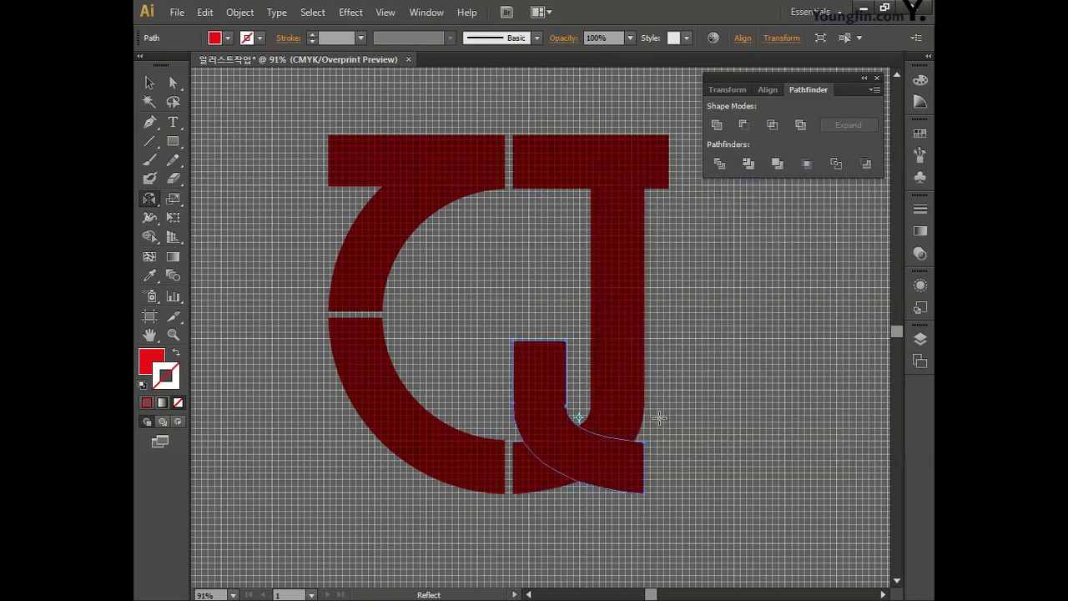
pyautogui.click(158, 84)
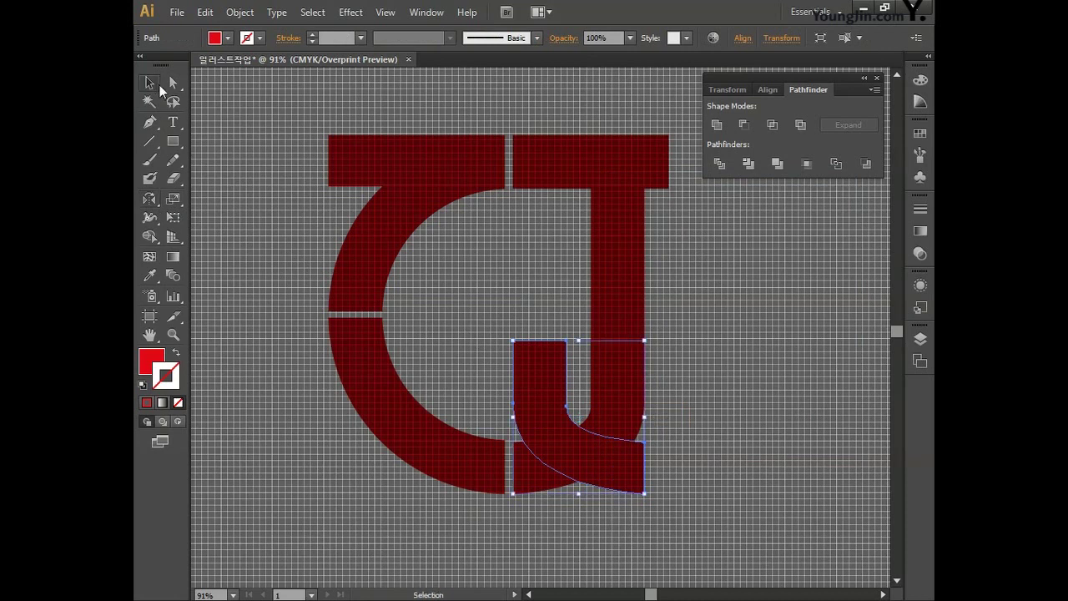
pyautogui.moveTo(552, 368); pyautogui.dragTo(630, 368)
pyautogui.click(691, 386)
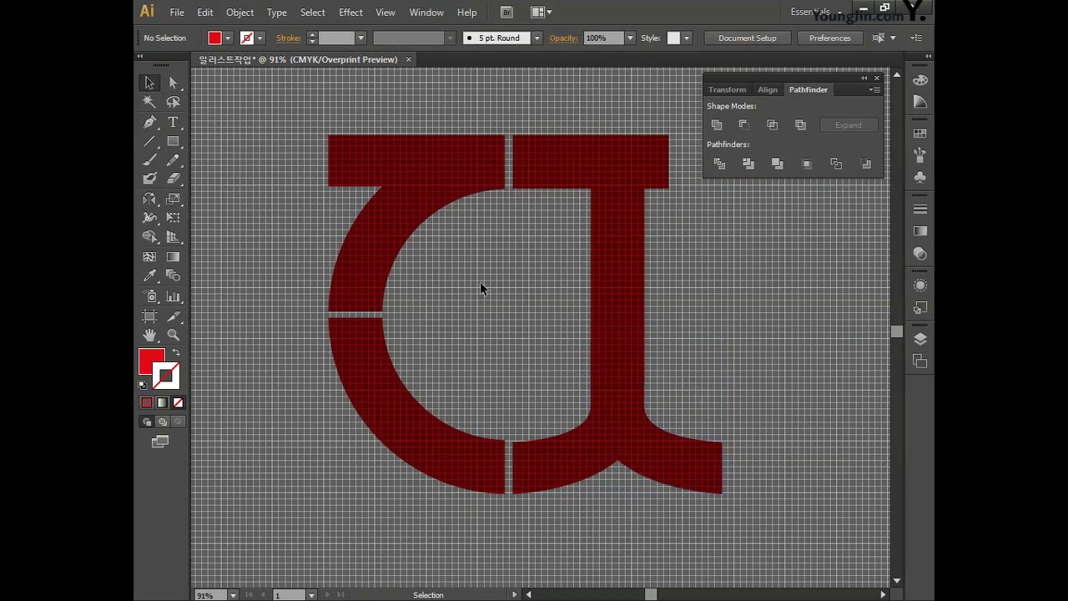
# Draw a tall rectangle over the mirrored foot beyond the top bar's right edge and cut that overhang away with Pathfinder Minus Front.
pyautogui.click(173, 141)
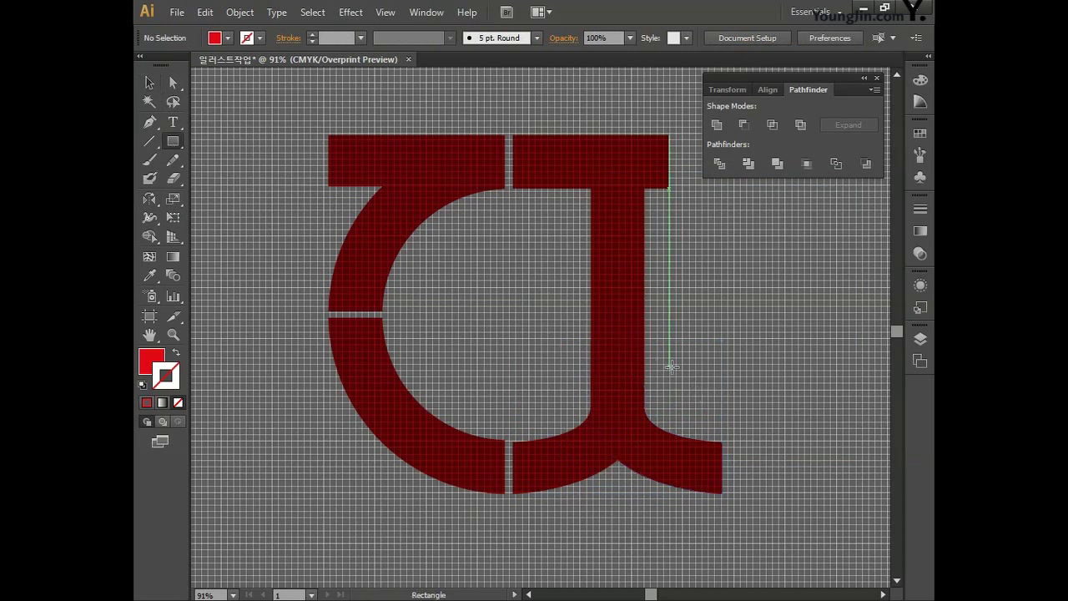
pyautogui.moveTo(669, 343); pyautogui.dragTo(747, 523)
pyautogui.click(149, 84)
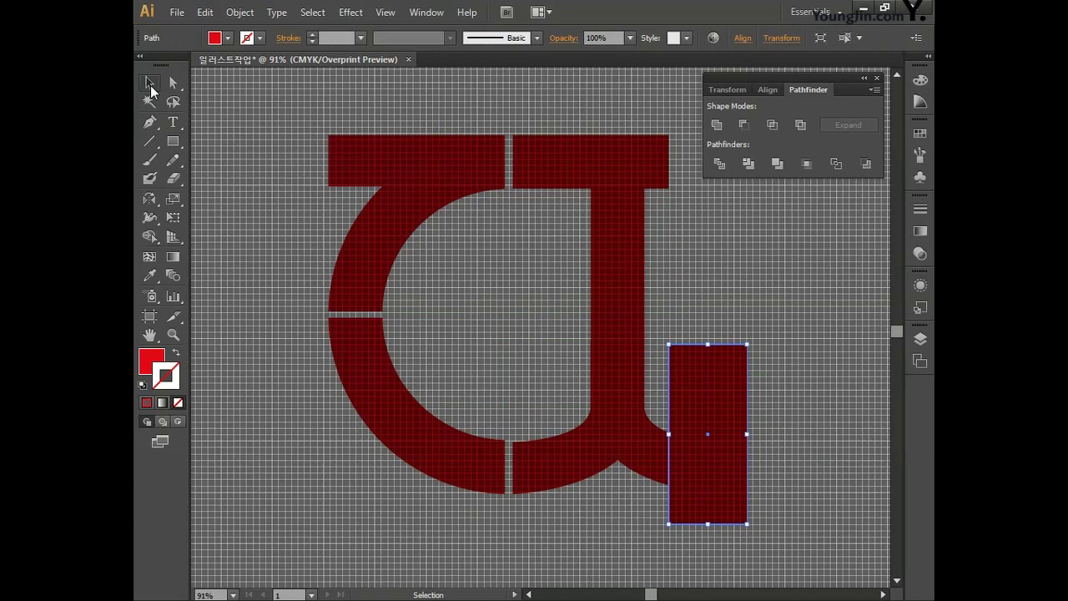
pyautogui.moveTo(708, 344); pyautogui.dragTo(708, 272)
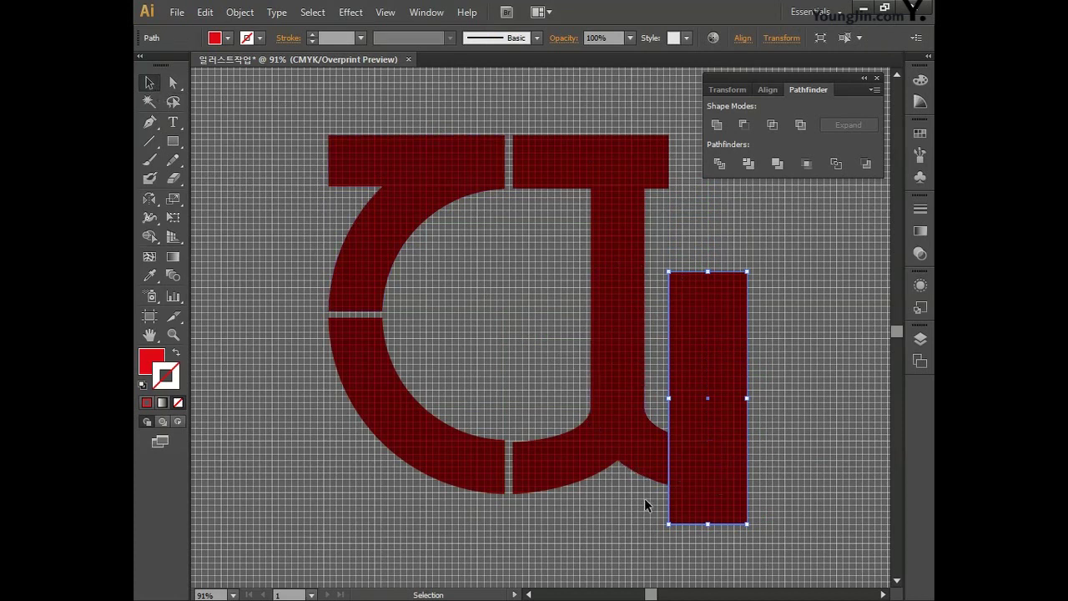
pyautogui.click(648, 472)
pyautogui.keyDown('shift'); pyautogui.click(704, 327); pyautogui.keyUp('shift')
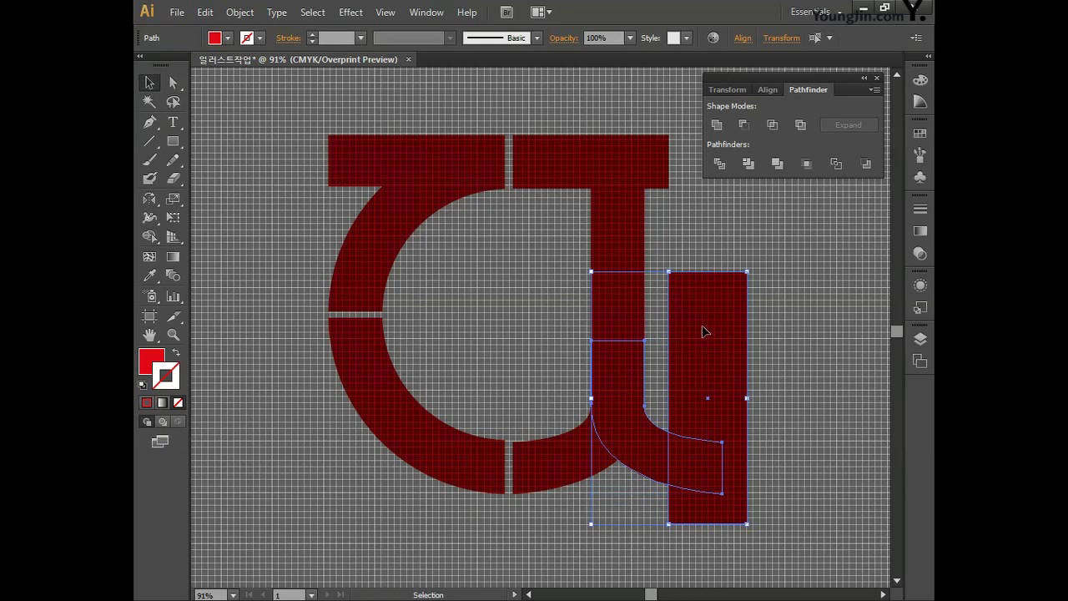
pyautogui.click(746, 127)
pyautogui.click(749, 277)
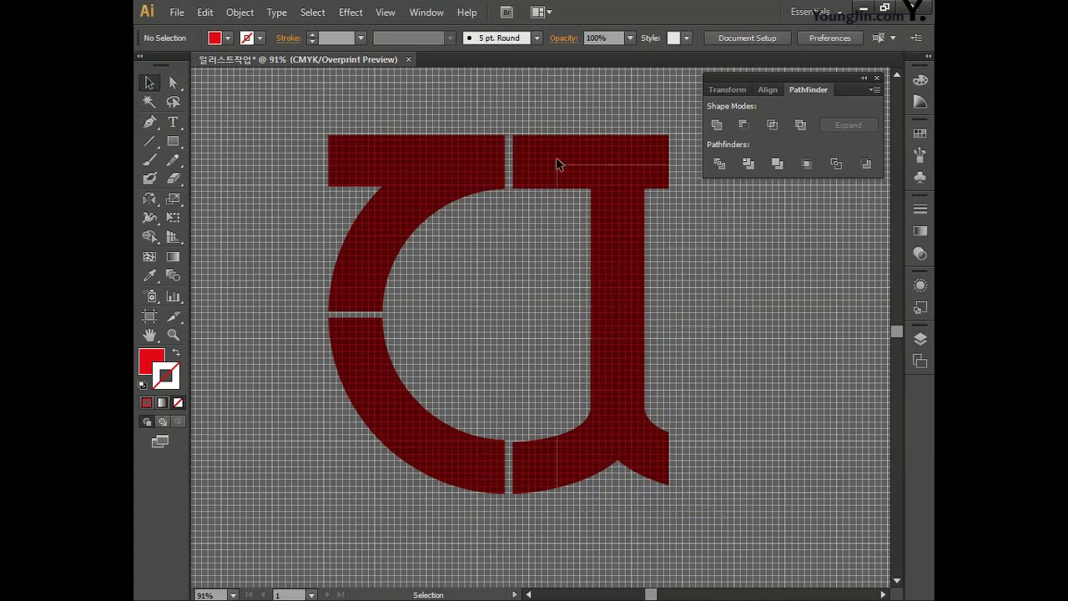
# Select the right-hand top bar, stem and both foot pieces and unite them into one shape.
pyautogui.click(543, 138)
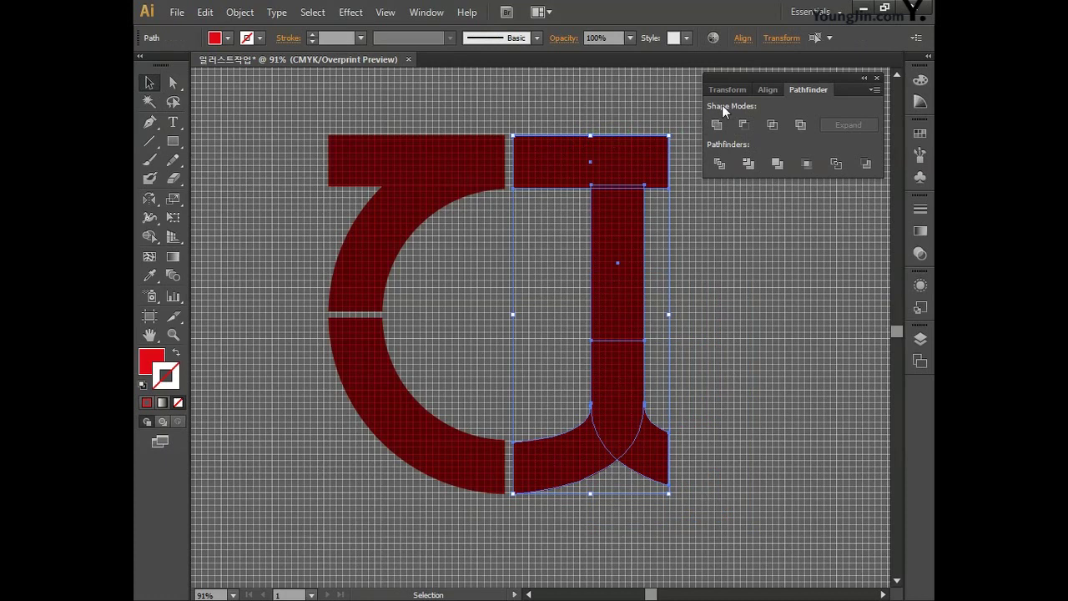
pyautogui.click(721, 128)
pyautogui.click(722, 322)
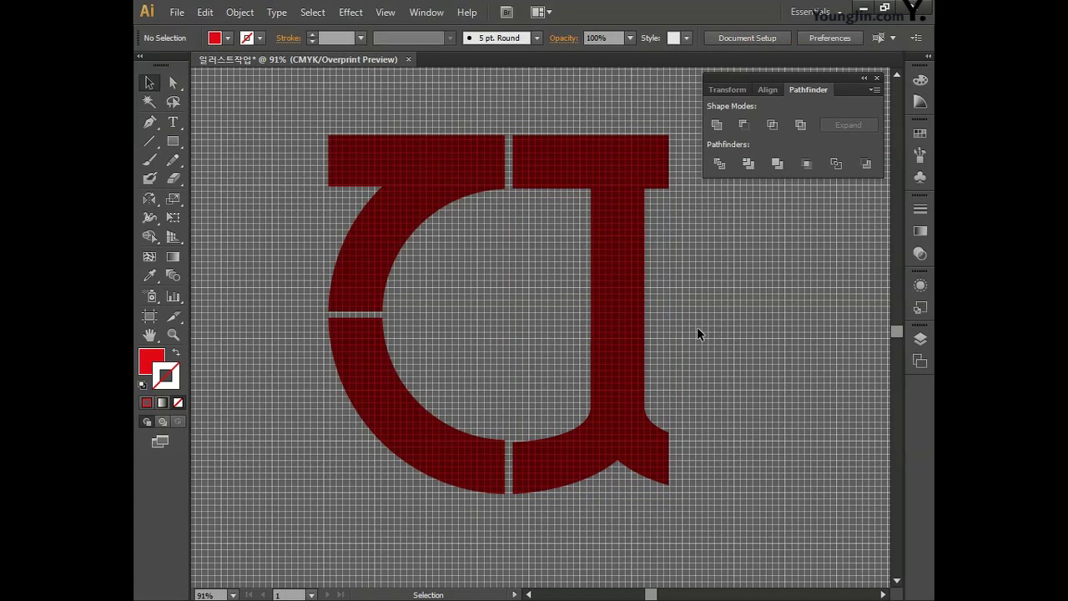
# Draw a flat ellipse about twice as wide as it is tall in the empty area below the letter.
pyautogui.hscroll(2, 722, 337)
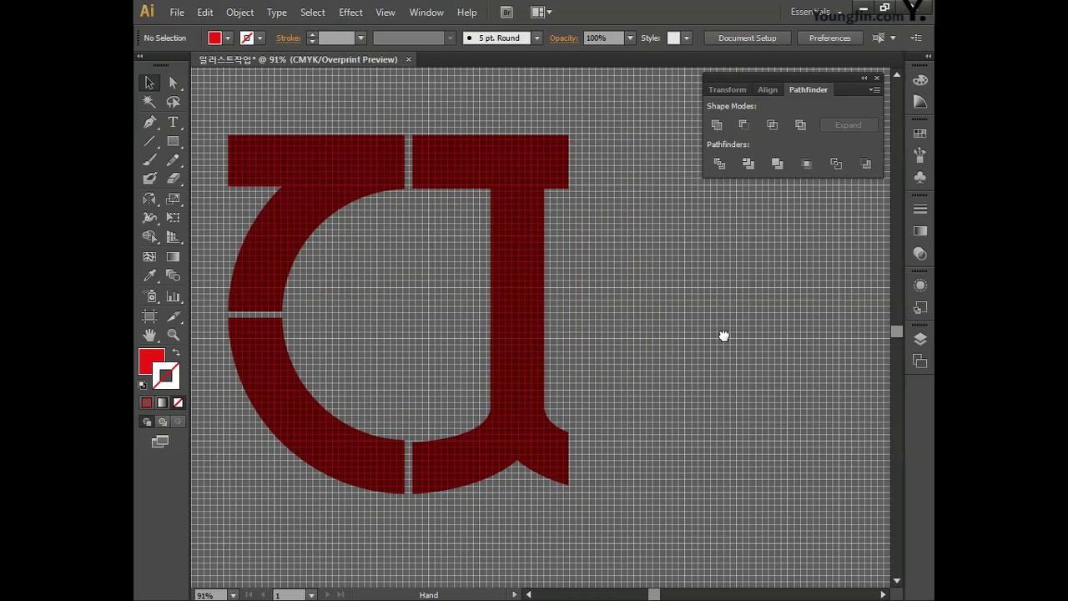
pyautogui.hscroll(-2, 629, 393)
pyautogui.scroll(-5, 630, 393)
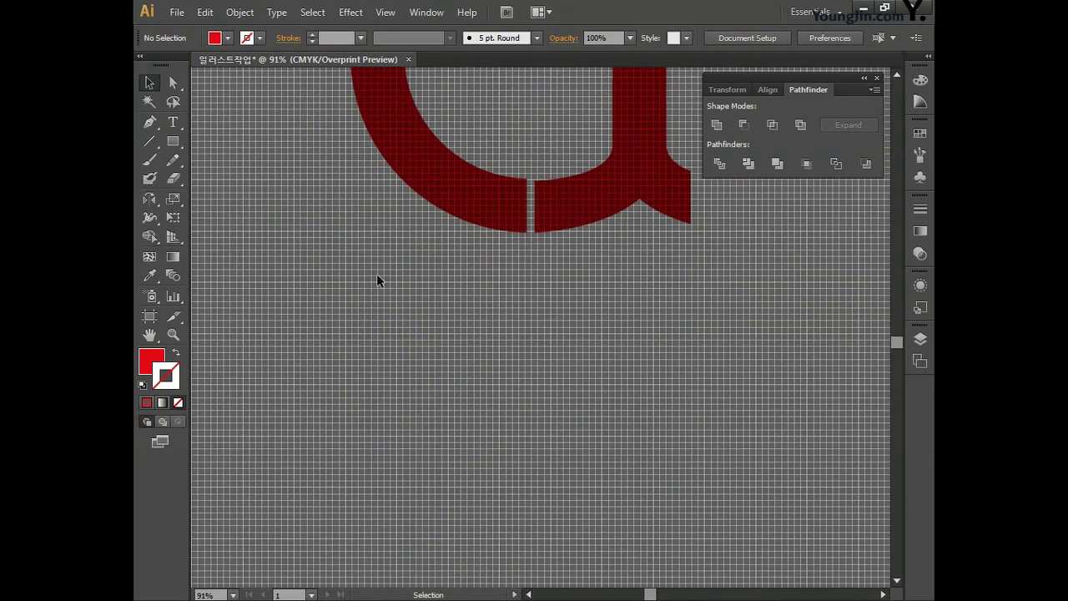
pyautogui.click(171, 144)
pyautogui.moveTo(171, 149); pyautogui.dragTo(227, 175)
pyautogui.moveTo(290, 342); pyautogui.dragTo(553, 341)
pyautogui.hotkey('ctrl', '=')
pyautogui.hotkey('ctrl', '=')
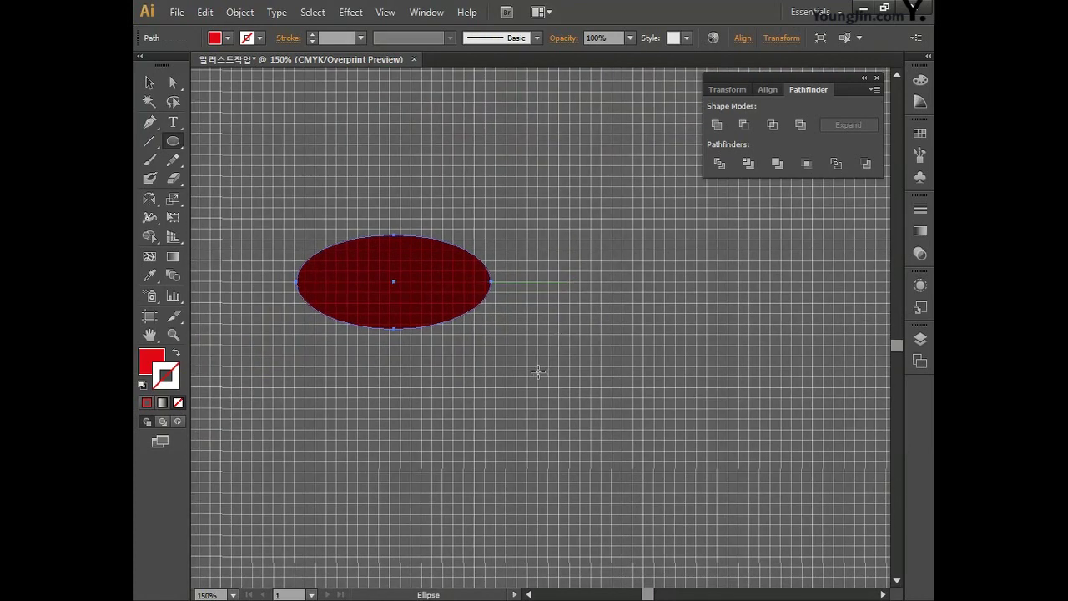
# Remove the ellipse's fill and give it a dark red stroke of C 35.64, M 100, Y 76.18, K 57.6.
pyautogui.click(152, 361)
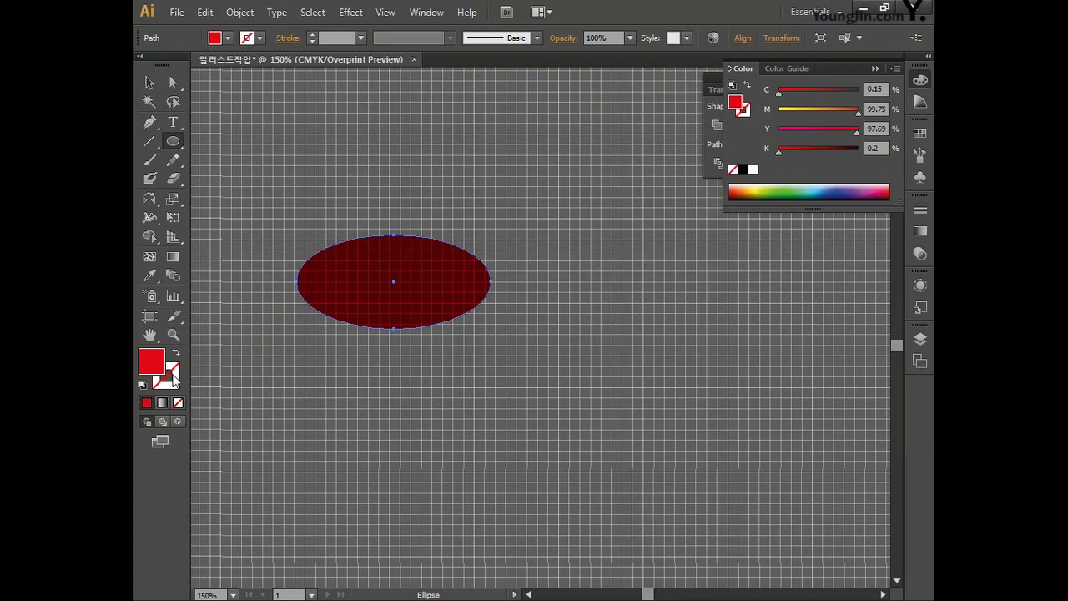
pyautogui.click(178, 402)
pyautogui.doubleClick(170, 379)
pyautogui.moveTo(597, 309)
pyautogui.mouseDown()
pyautogui.moveTo(656, 303)
pyautogui.moveTo(664, 313)
pyautogui.mouseUp()
pyautogui.click(868, 196)
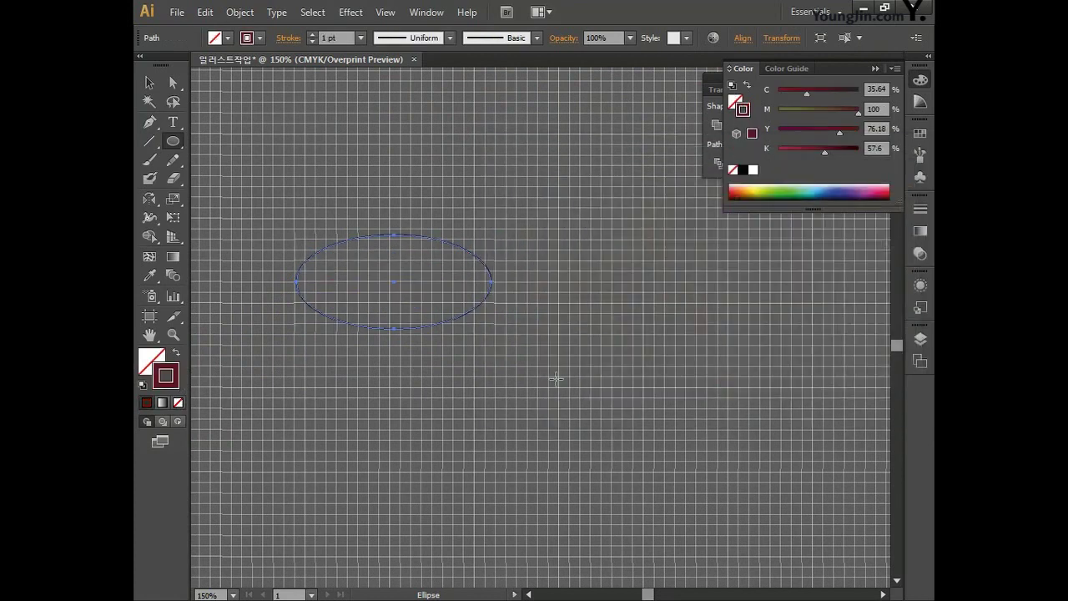
# Increase the ellipse's stroke weight to 9 pt.
pyautogui.click(313, 34)
pyautogui.click(313, 34)
pyautogui.click(313, 35)
pyautogui.click(313, 34)
pyautogui.click(313, 34)
pyautogui.click(313, 34)
pyautogui.click(313, 34)
pyautogui.click(313, 34)
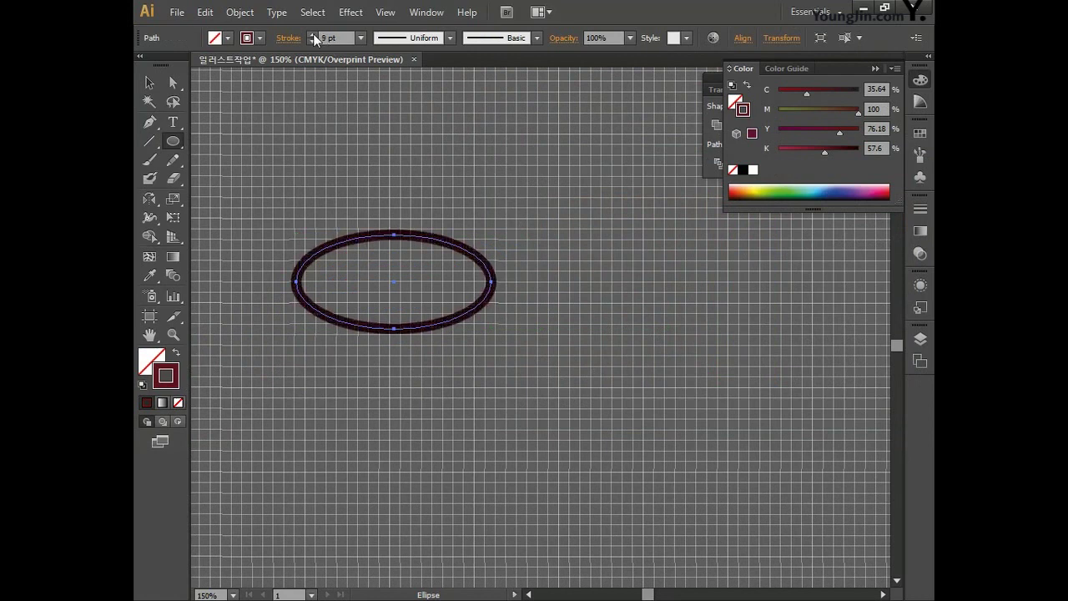
# Set the ellipse's stroke weight to 10 pt and convert its left and right anchor points to sharp corners.
pyautogui.click(313, 34)
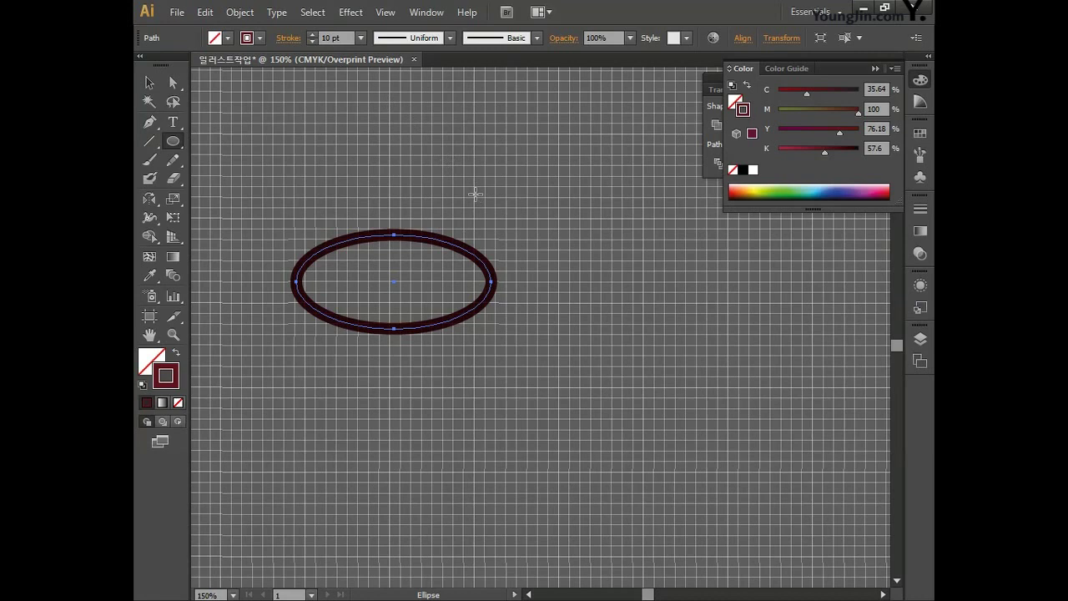
pyautogui.click(150, 123)
pyautogui.moveTo(150, 124); pyautogui.dragTo(247, 178)
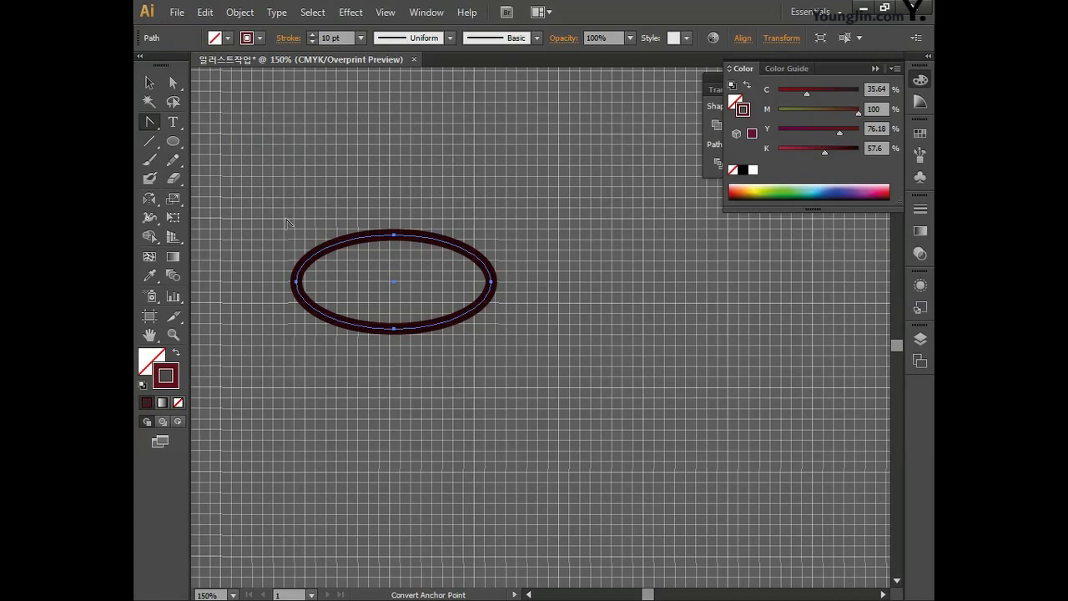
pyautogui.click(295, 282)
pyautogui.click(491, 282)
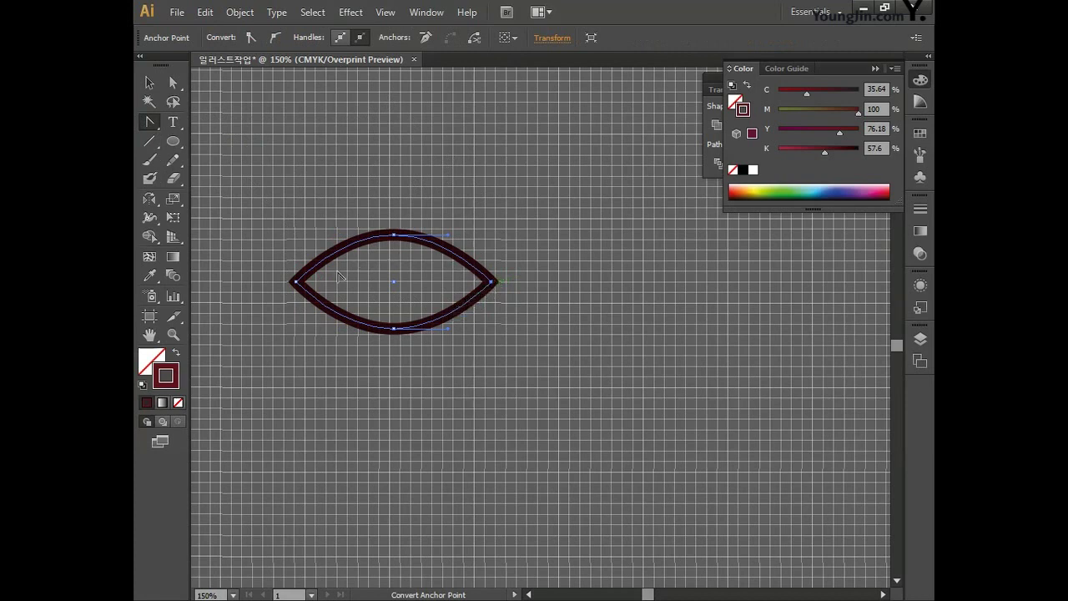
# Draw a straight horizontal line through the leaf shape, connecting its two pointed ends.
pyautogui.click(151, 141)
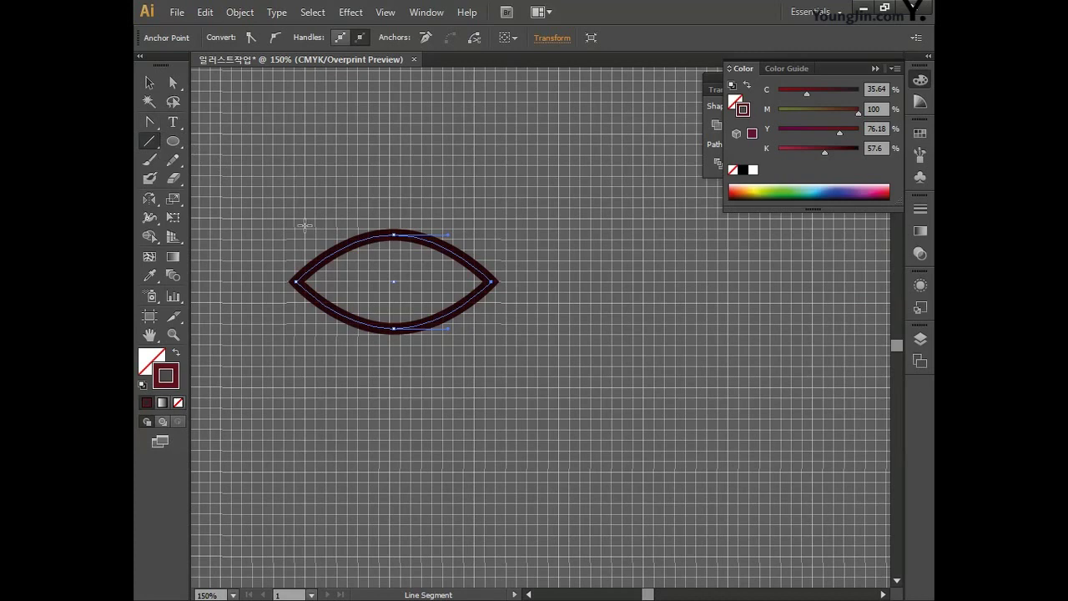
pyautogui.moveTo(297, 282); pyautogui.dragTo(492, 283)
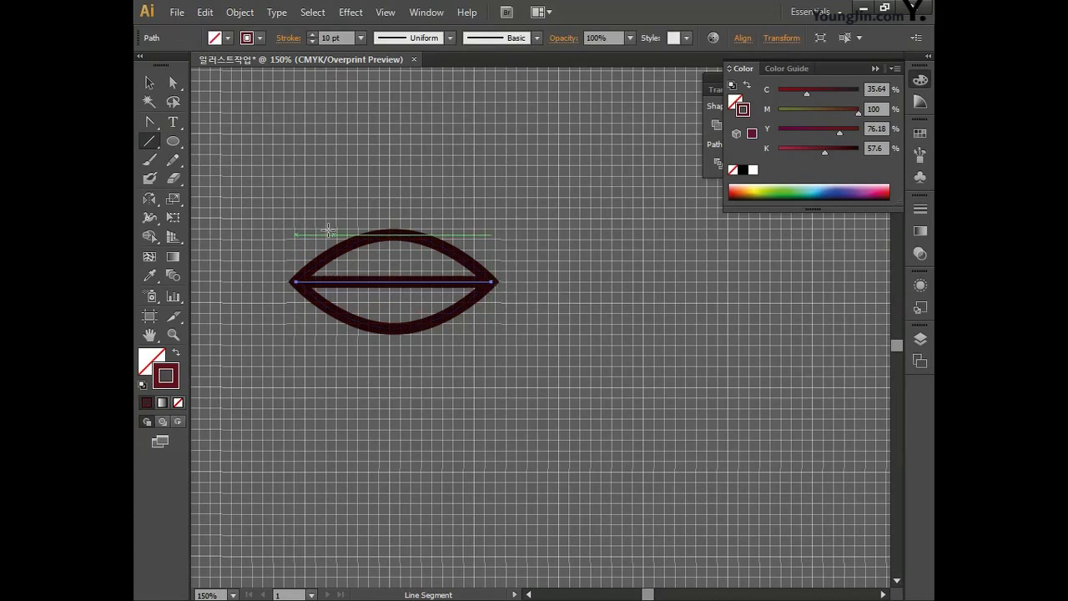
pyautogui.click(149, 82)
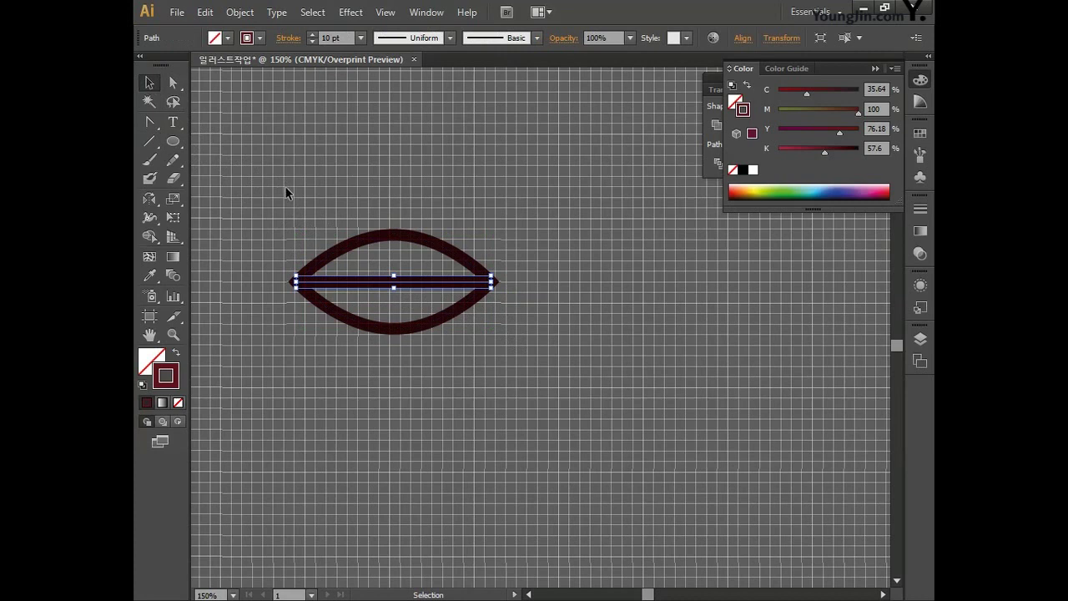
# Select the leaf outline and its midline together and rotate them by -30°.
pyautogui.hotkey('ctrl', 'a')
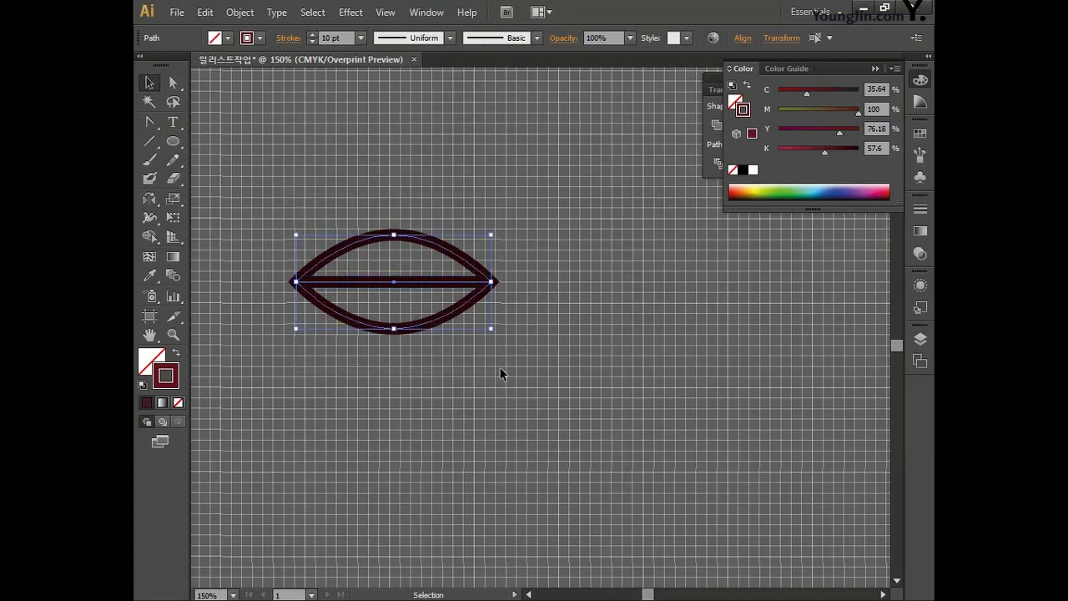
pyautogui.moveTo(150, 198); pyautogui.dragTo(206, 197)
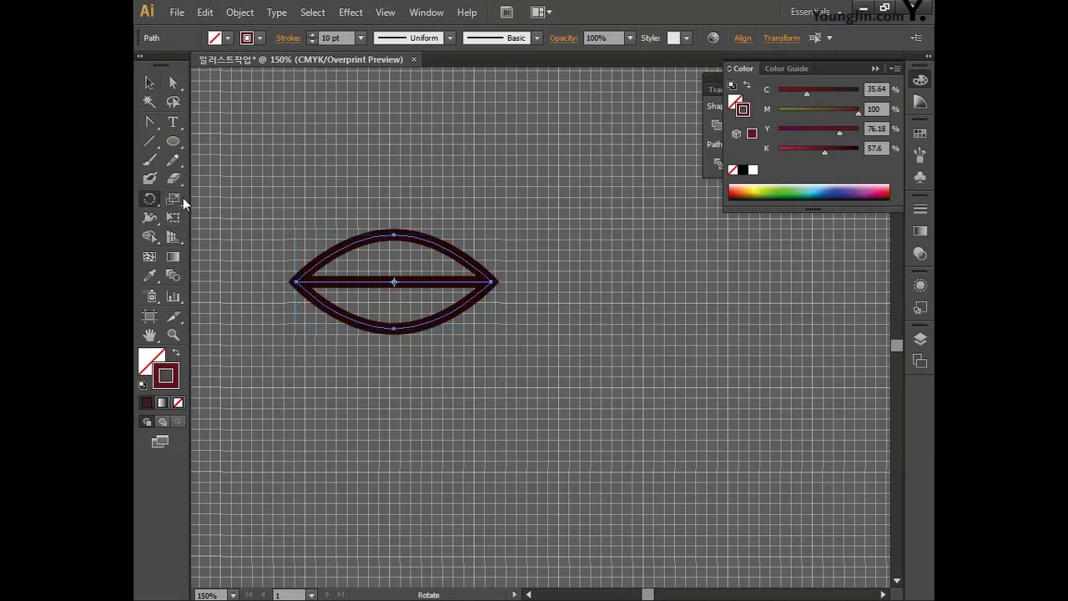
pyautogui.doubleClick(150, 200)
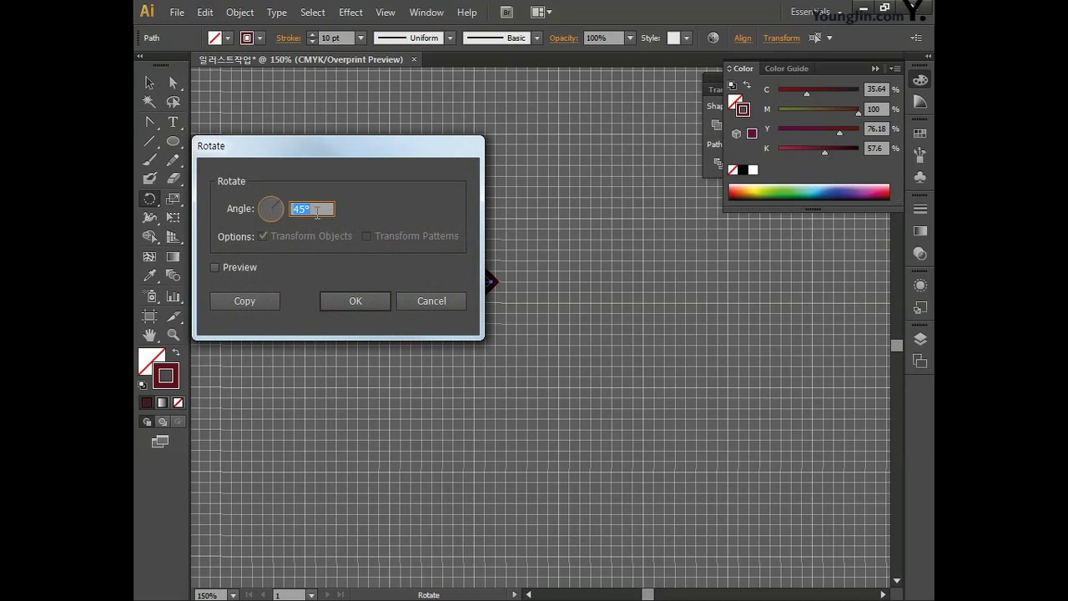
pyautogui.write('-30')
pyautogui.click(352, 303)
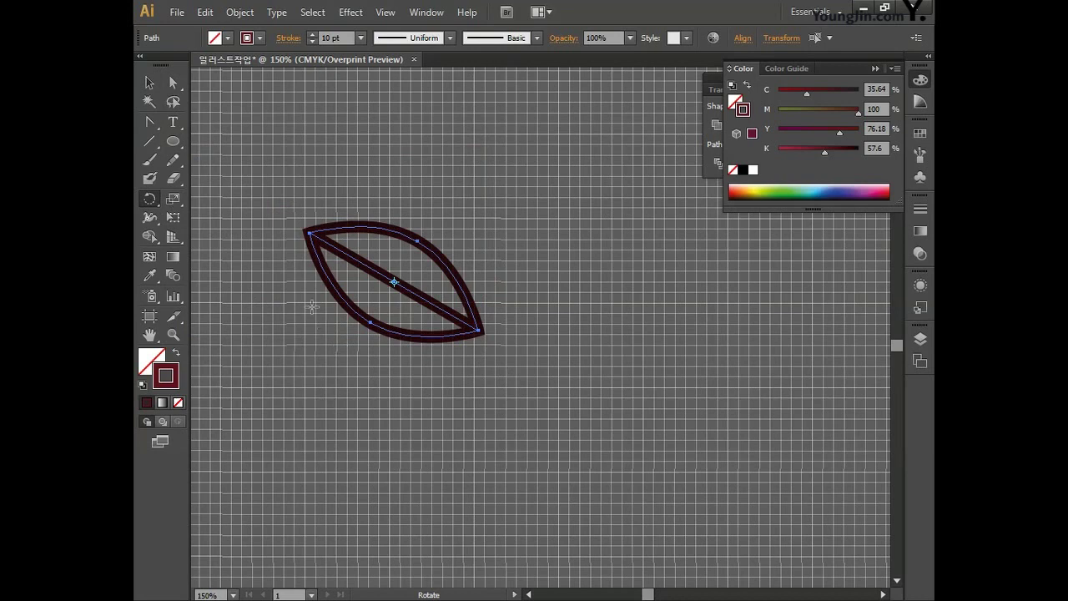
# Make a copy of the leaf rotated by 60° and move it up and right so its lower tip meets the first leaf's upper edge.
pyautogui.doubleClick(149, 200)
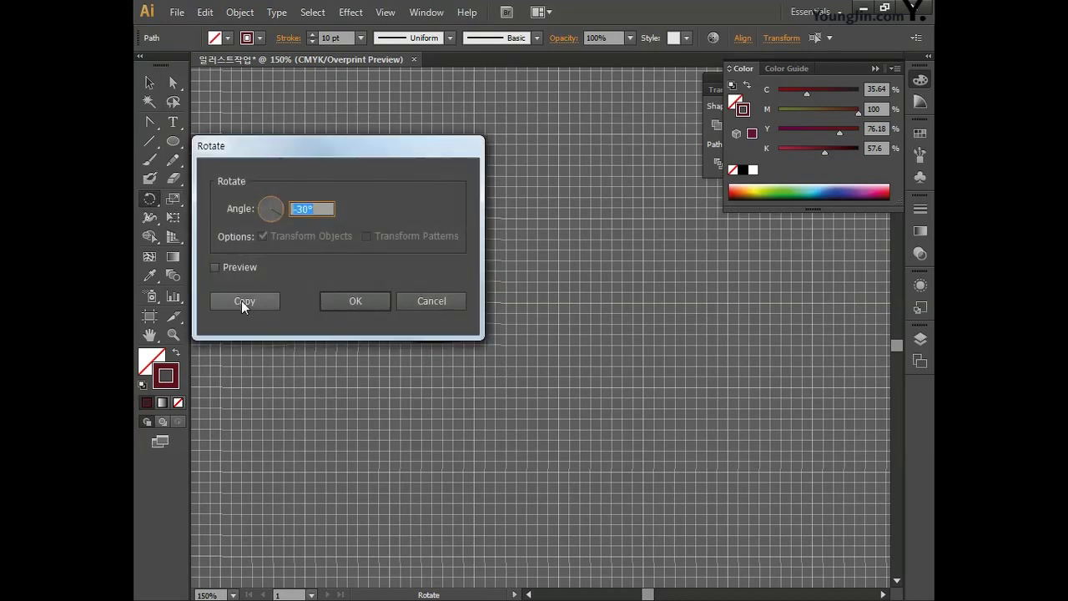
pyautogui.write('60')
pyautogui.click(235, 297)
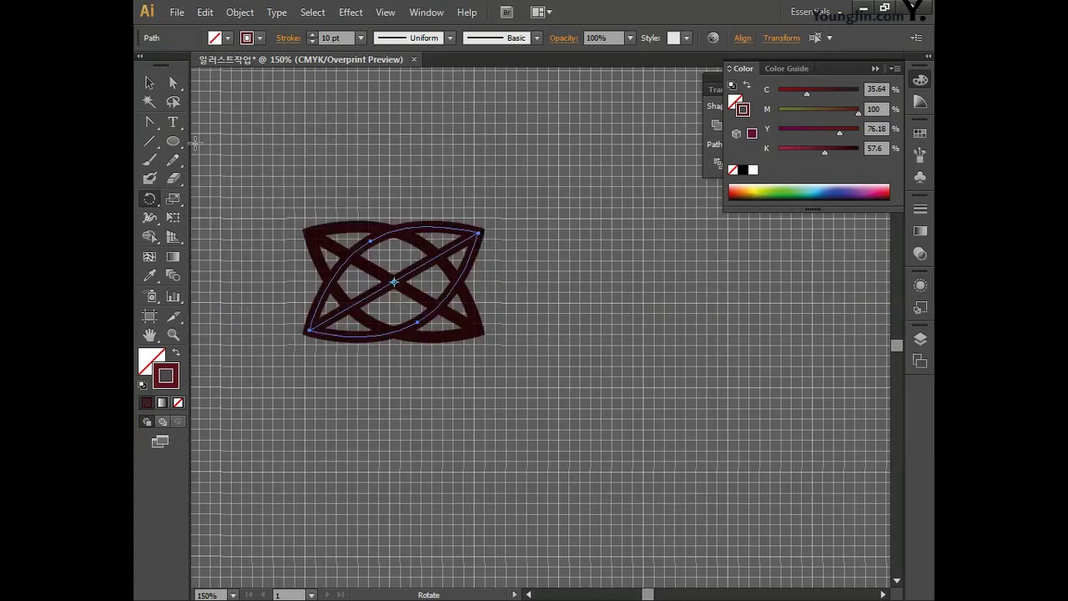
pyautogui.press('v')
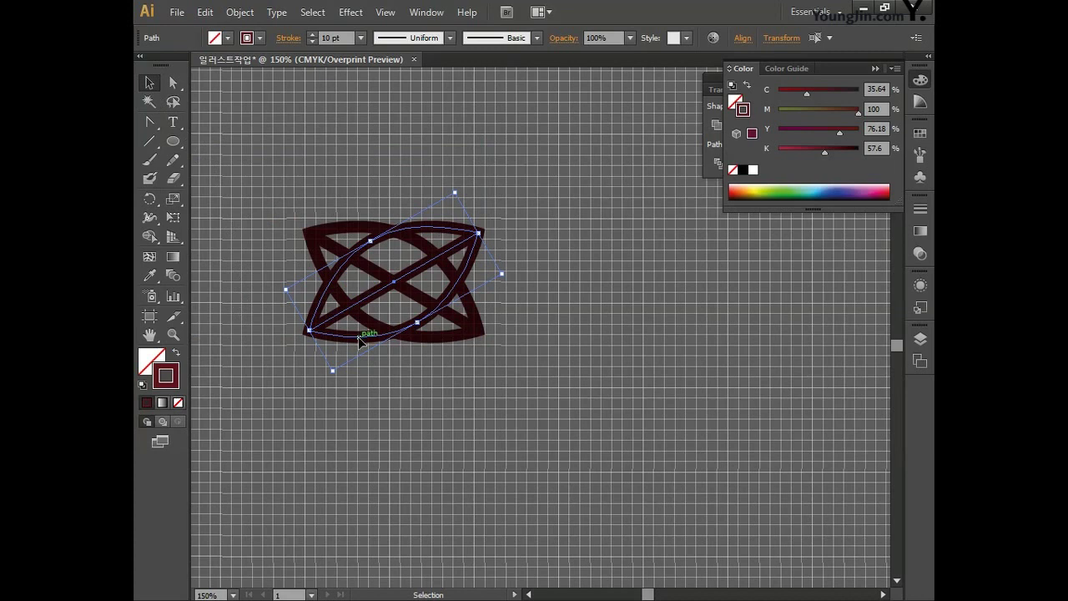
pyautogui.moveTo(359, 341); pyautogui.dragTo(468, 251)
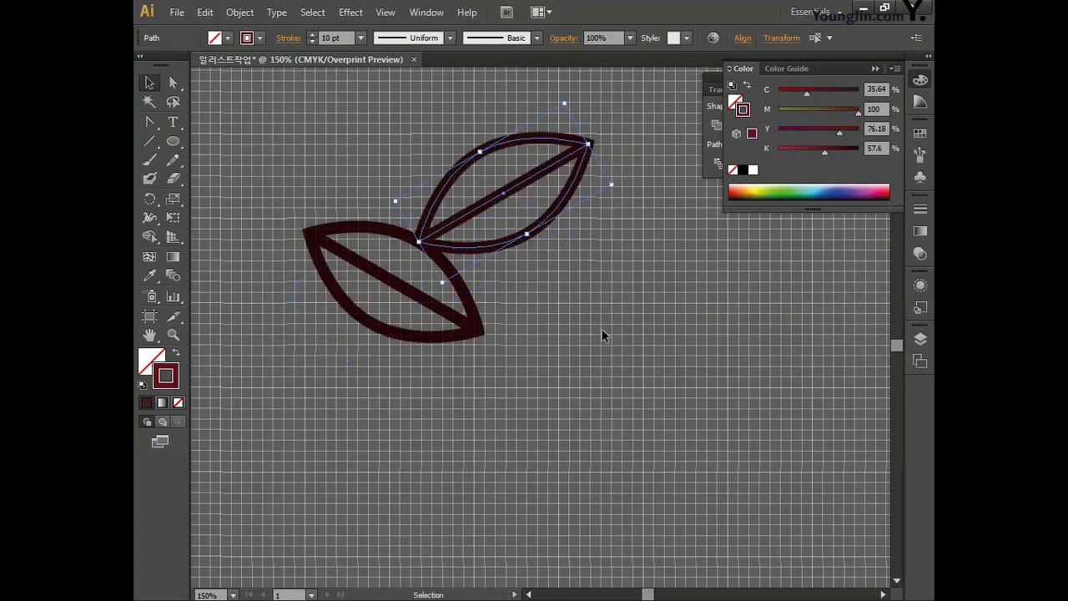
# Draw a small circle, about a quarter of the leaf's length across, resting on the first leaf's upper edge.
pyautogui.click(172, 142)
pyautogui.moveTo(337, 184); pyautogui.dragTo(386, 167)
pyautogui.click(150, 82)
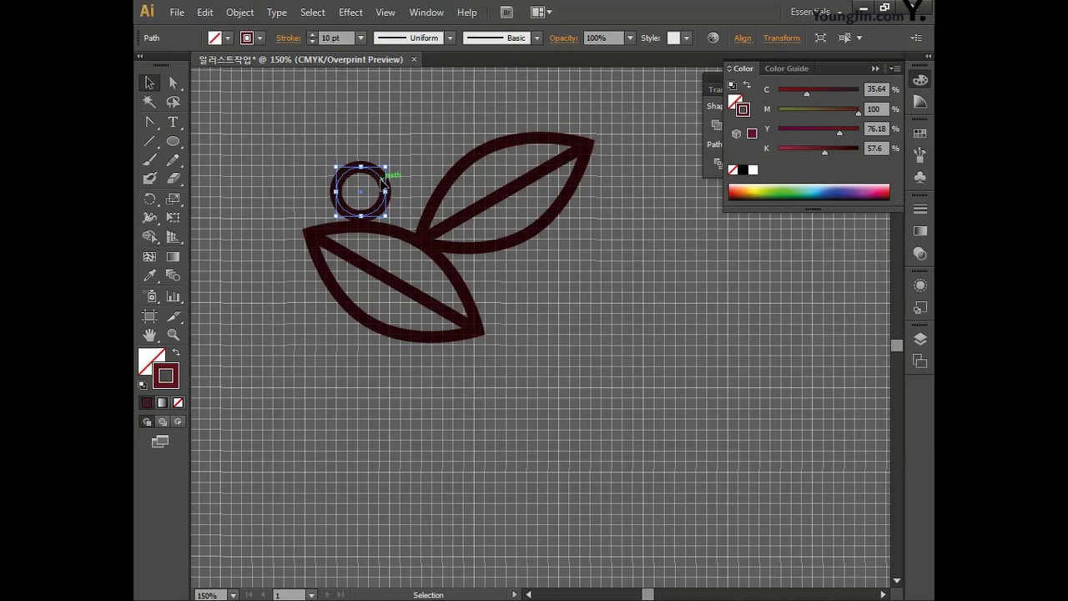
# Duplicate the small circle into the gap beneath the second leaf and nudge it left until it touches the first leaf.
pyautogui.moveTo(383, 186); pyautogui.dragTo(528, 271)
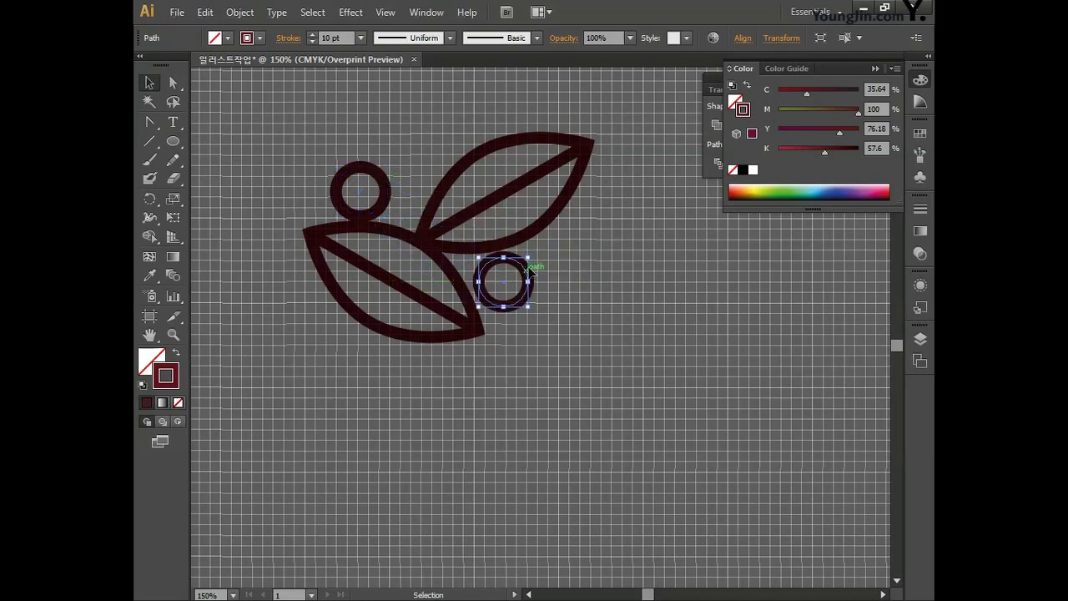
pyautogui.press('Left')
pyautogui.press('Left')
pyautogui.press('Left')
pyautogui.press('Left')
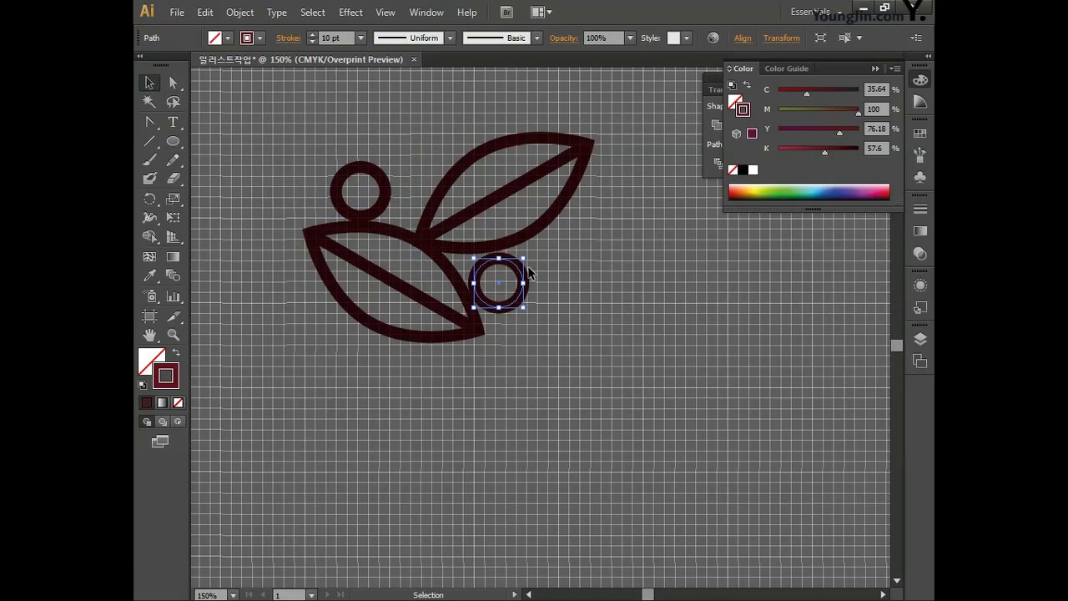
pyautogui.click(575, 276)
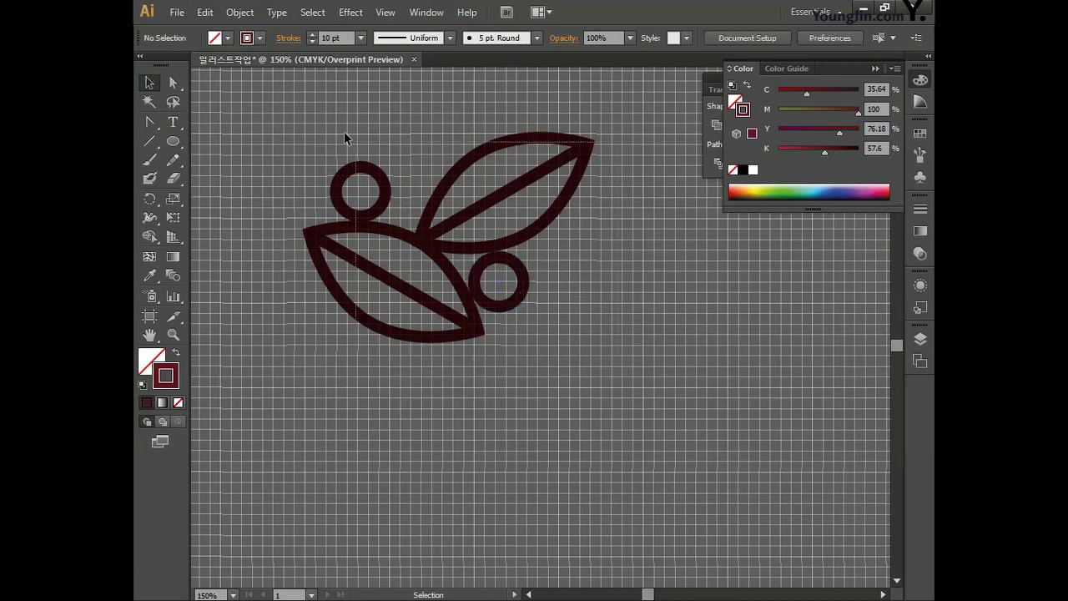
# Select both leaves and circles, duplicate the motif to the right, and repeat the copy twice to form a row of four.
pyautogui.hotkey('ctrl', 'a')
pyautogui.moveTo(653, 310); pyautogui.dragTo(595, 340)
pyautogui.press('space')
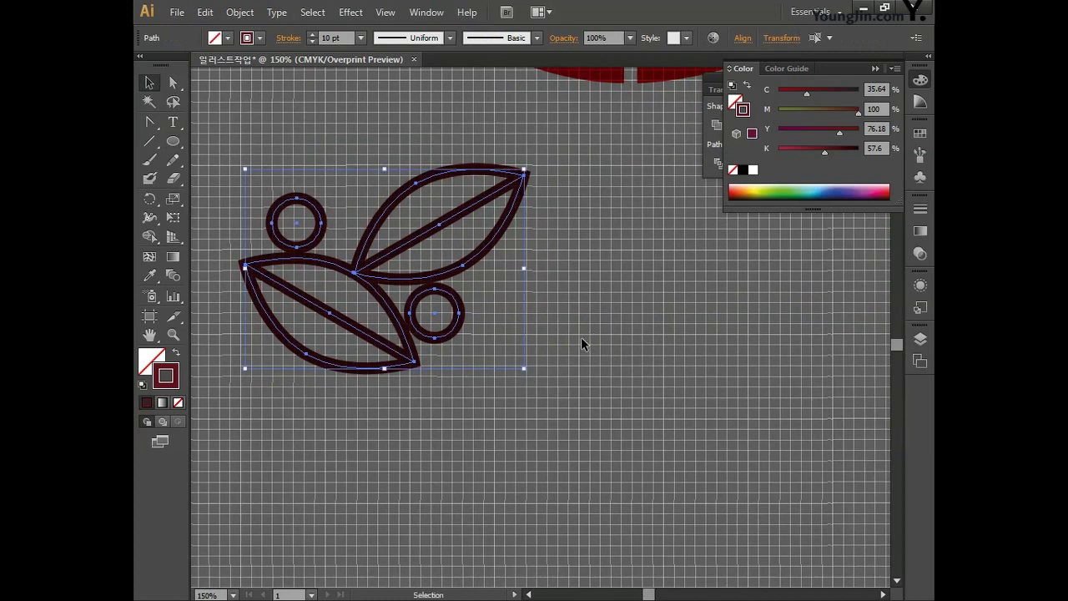
pyautogui.moveTo(449, 277); pyautogui.dragTo(683, 286)
pyautogui.moveTo(718, 417); pyautogui.dragTo(498, 460)
pyautogui.hotkey('ctrl', '-')
pyautogui.hotkey('ctrl', '-')
pyautogui.hotkey('ctrl', 'd')
pyautogui.hotkey('ctrl', 'd')
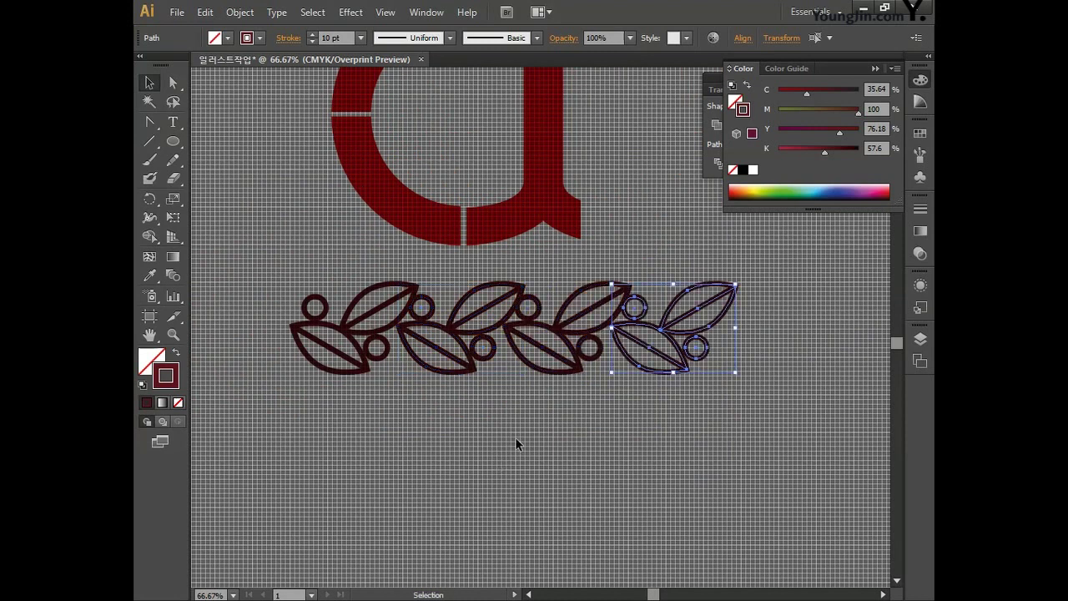
# Delete the upper leaf and lower circle of the last motif at the right end of the branch.
pyautogui.click(695, 282)
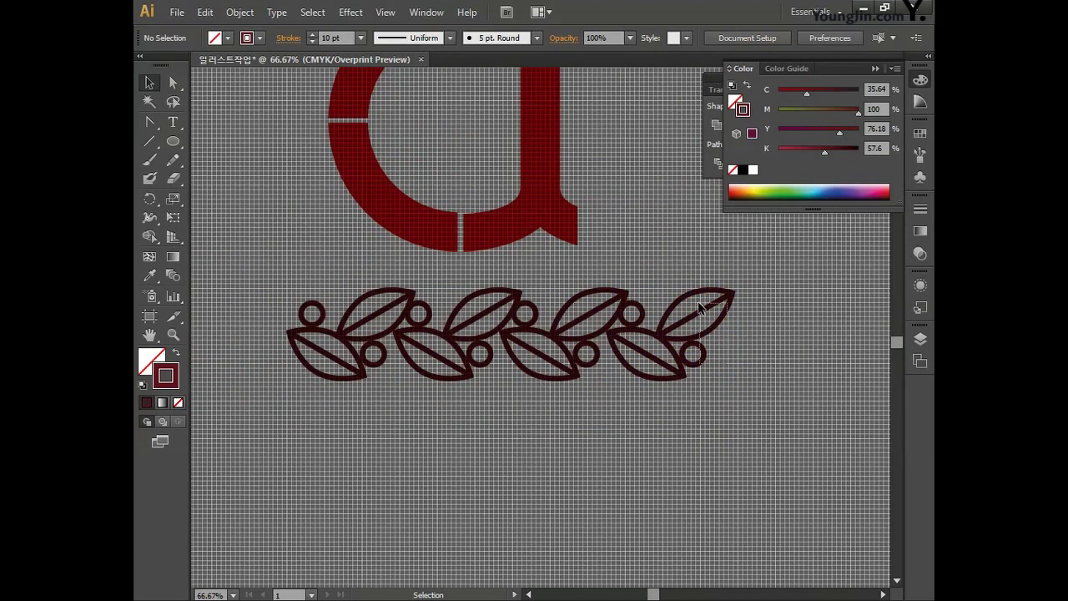
pyautogui.click(700, 307)
pyautogui.press('Delete')
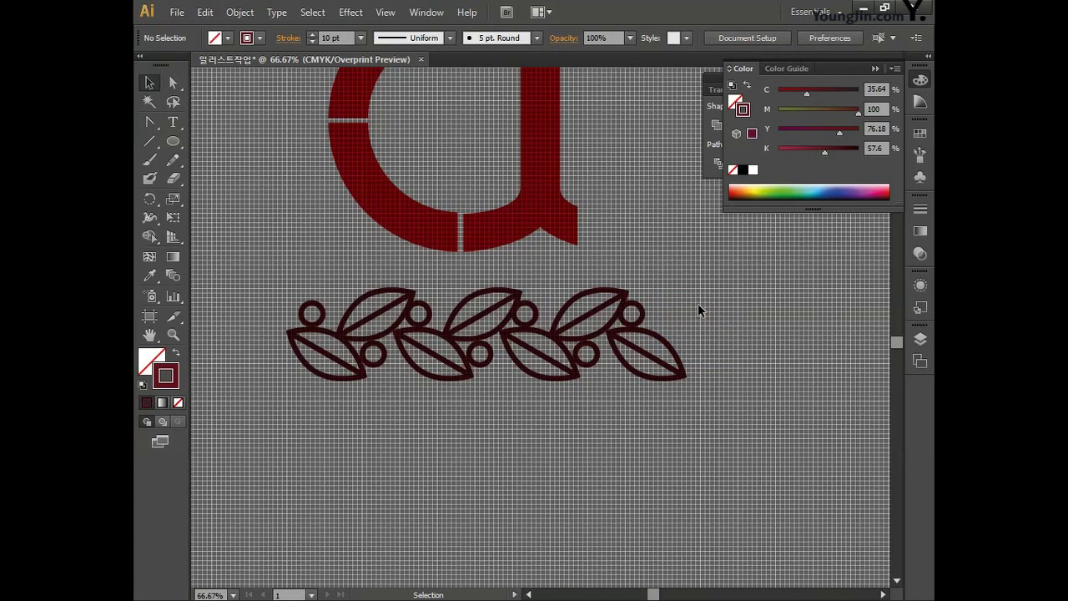
# Select the whole leaf branch, outline its strokes, and unite all pieces into one shape.
pyautogui.hotkey('ctrl', 'a')
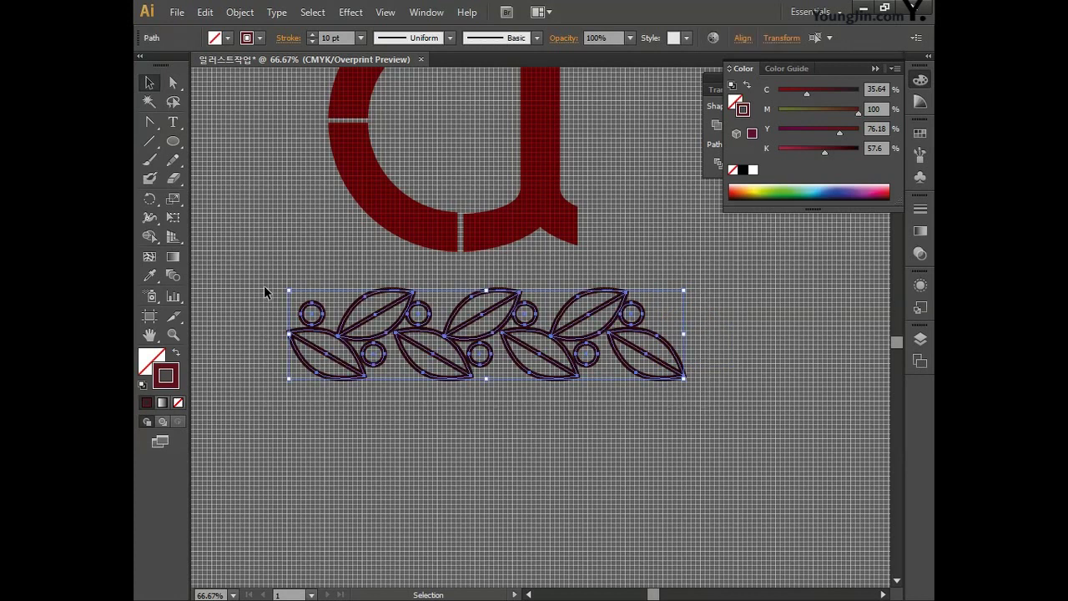
pyautogui.click(239, 12)
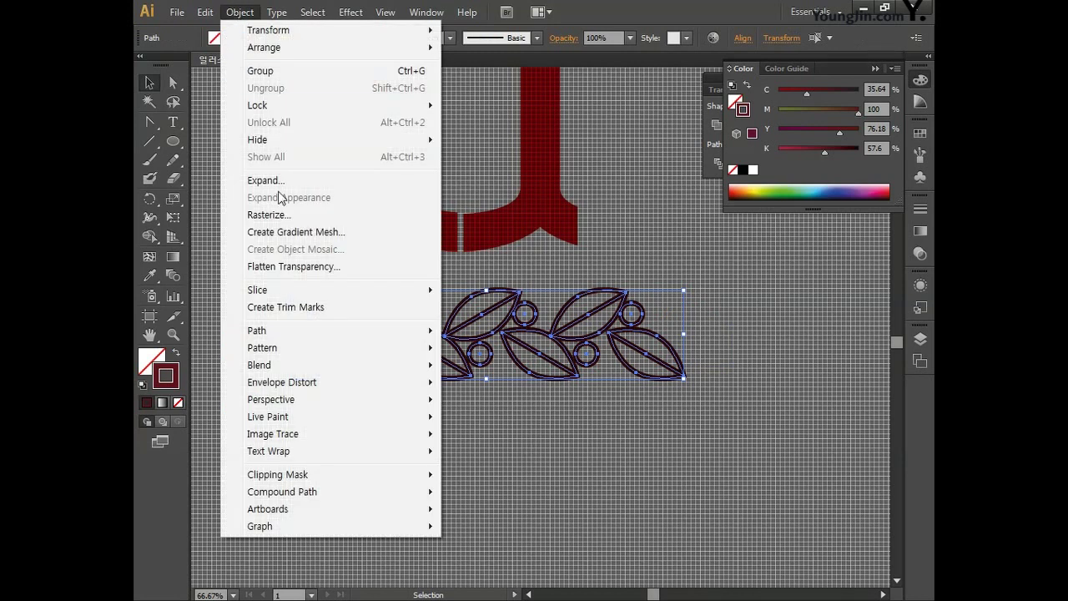
pyautogui.moveTo(284, 338)
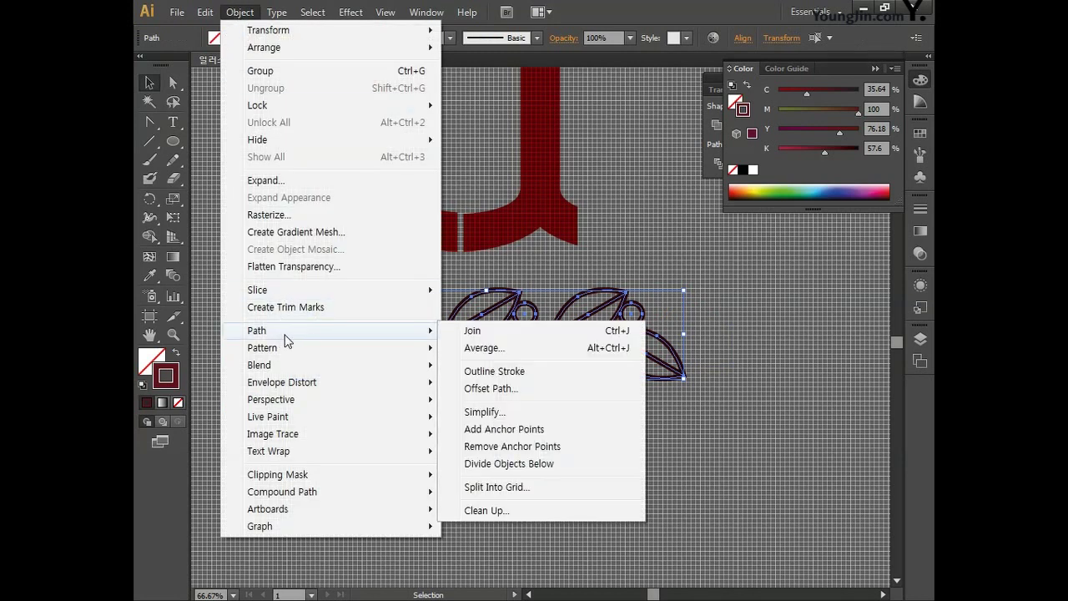
pyautogui.click(493, 372)
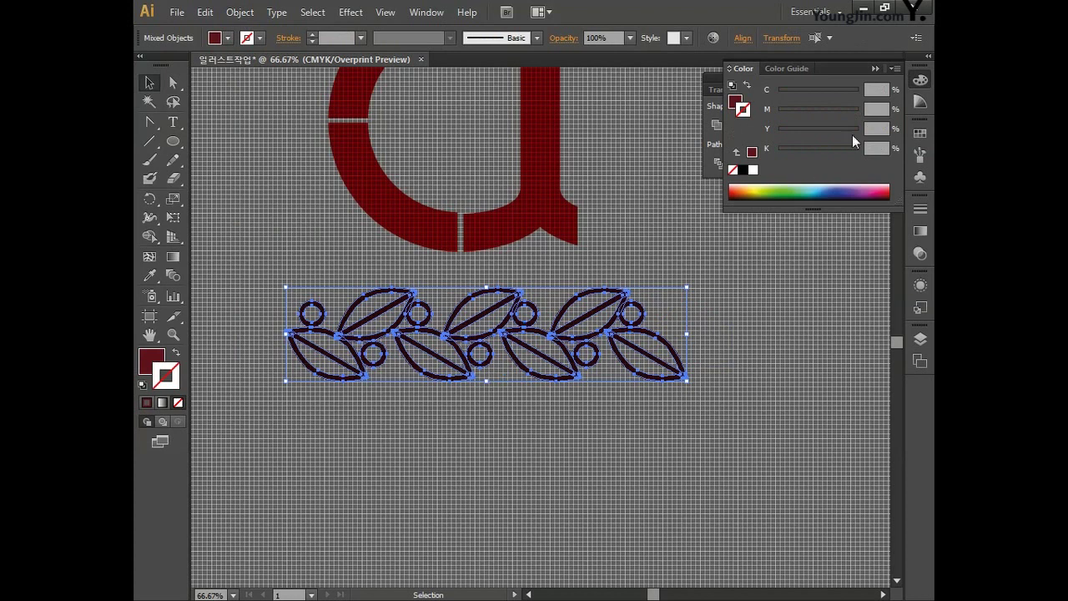
pyautogui.click(914, 82)
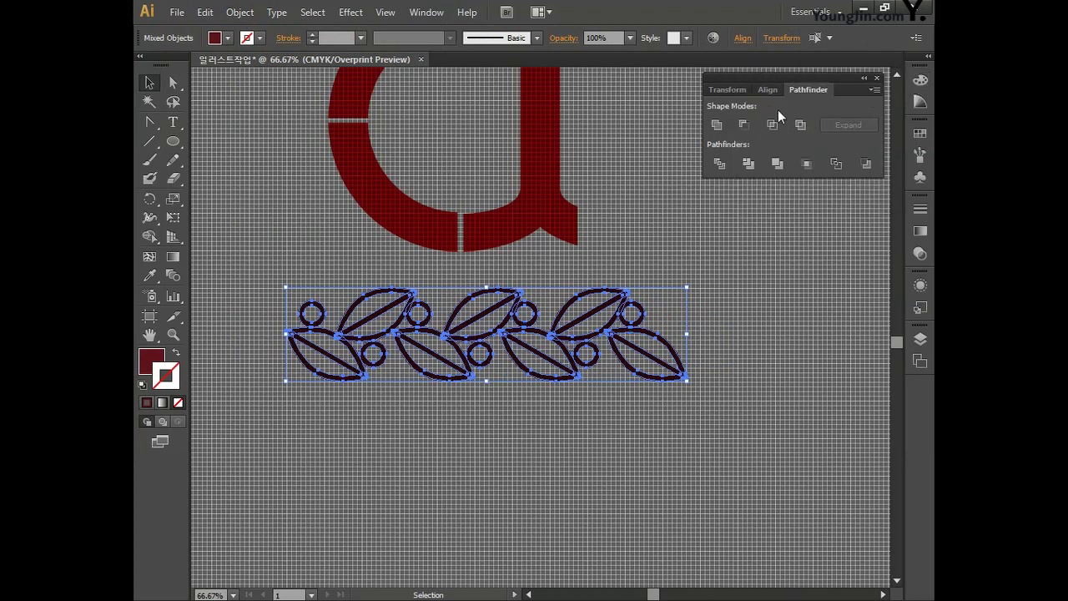
pyautogui.click(715, 126)
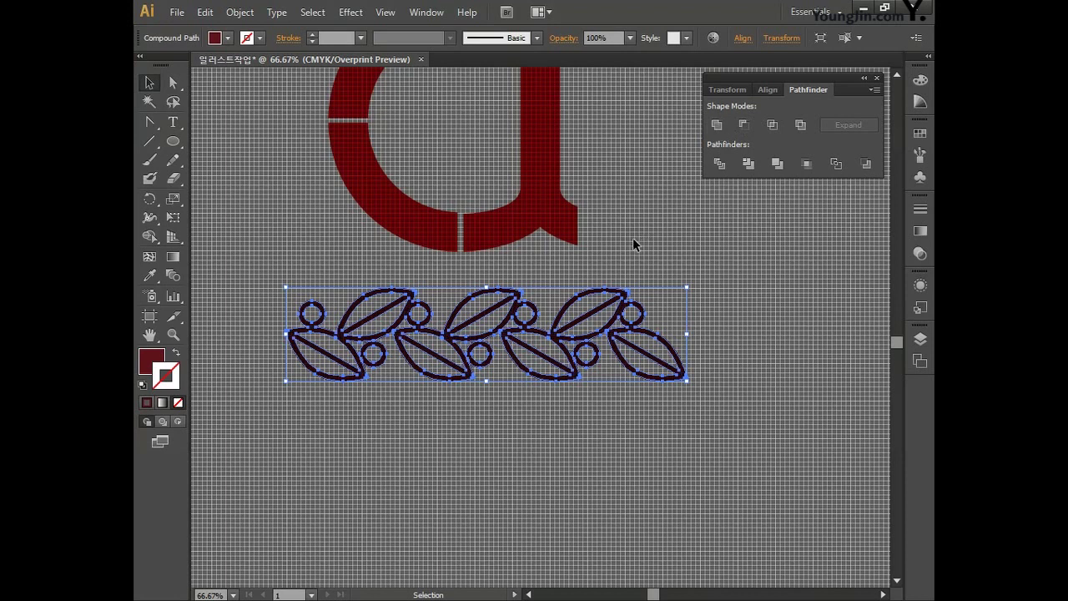
# Move the leaf branch over the red letter, shrink it to about three quarters, and tilt it diagonally upward to the right.
pyautogui.moveTo(632, 209); pyautogui.dragTo(639, 343)
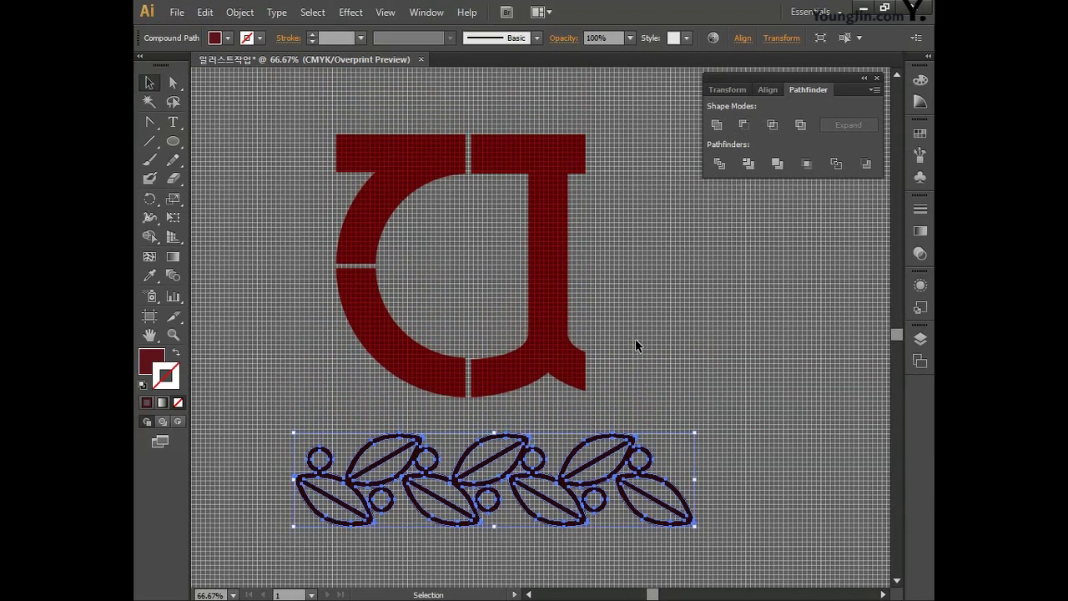
pyautogui.moveTo(631, 443); pyautogui.dragTo(624, 271)
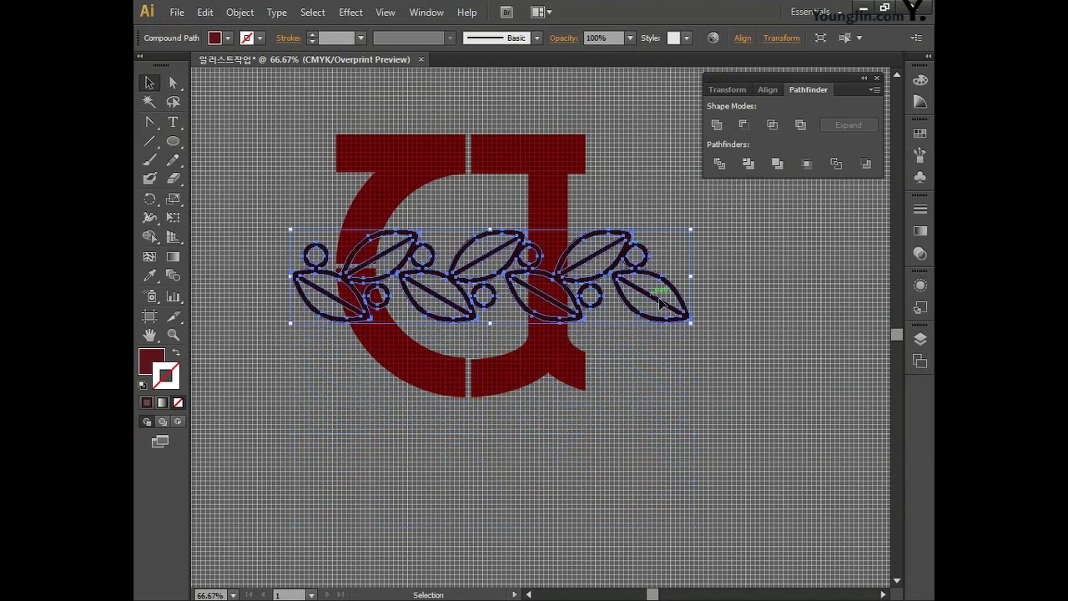
pyautogui.moveTo(693, 331); pyautogui.dragTo(605, 218)
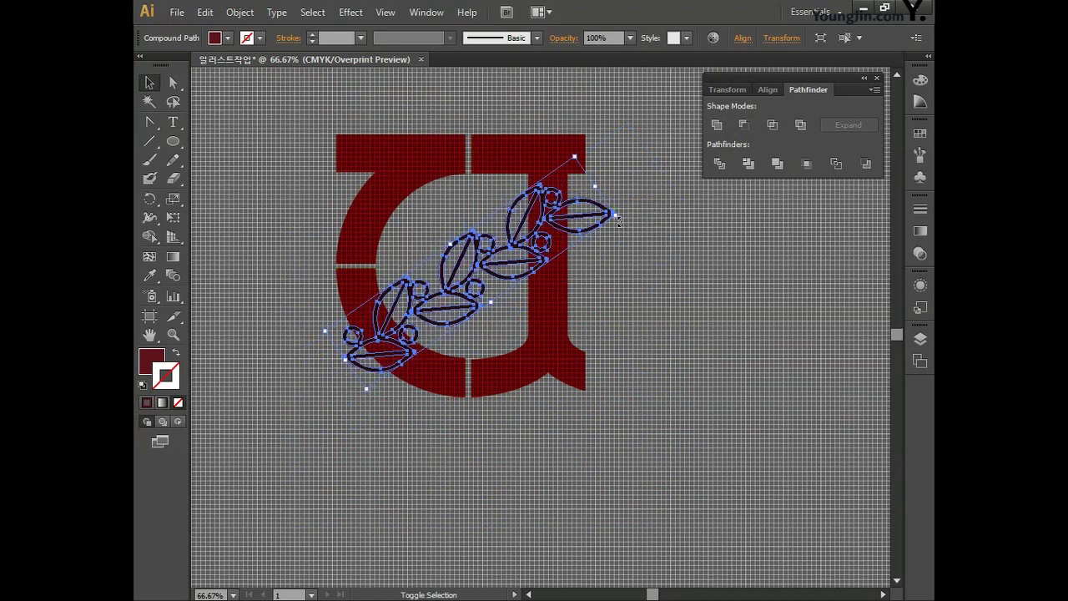
# Give the leaf branch an 11 pt stroke.
pyautogui.moveTo(639, 311); pyautogui.dragTo(687, 362)
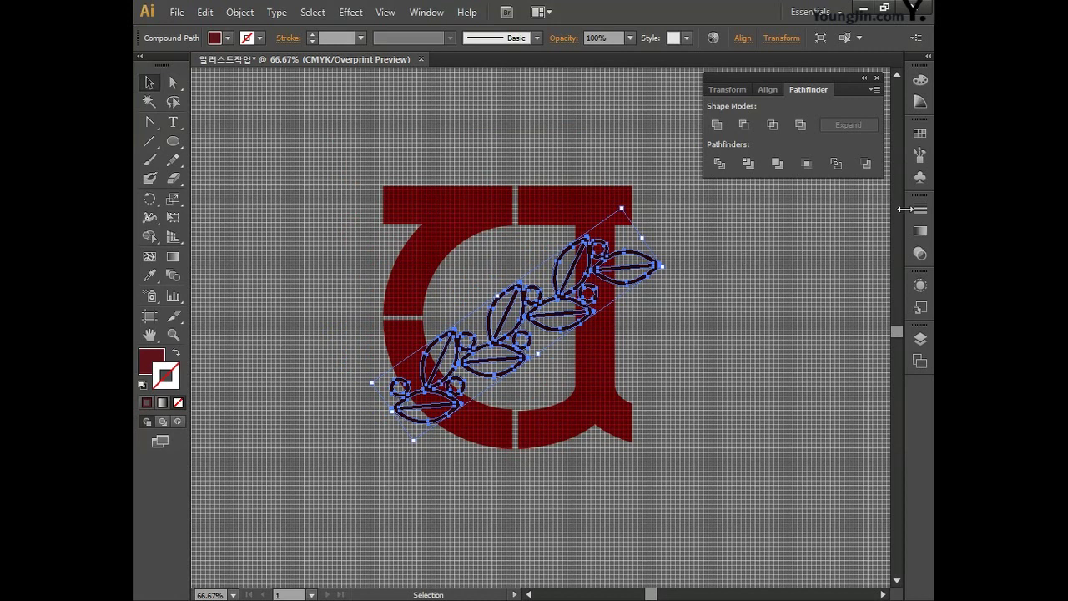
pyautogui.click(927, 211)
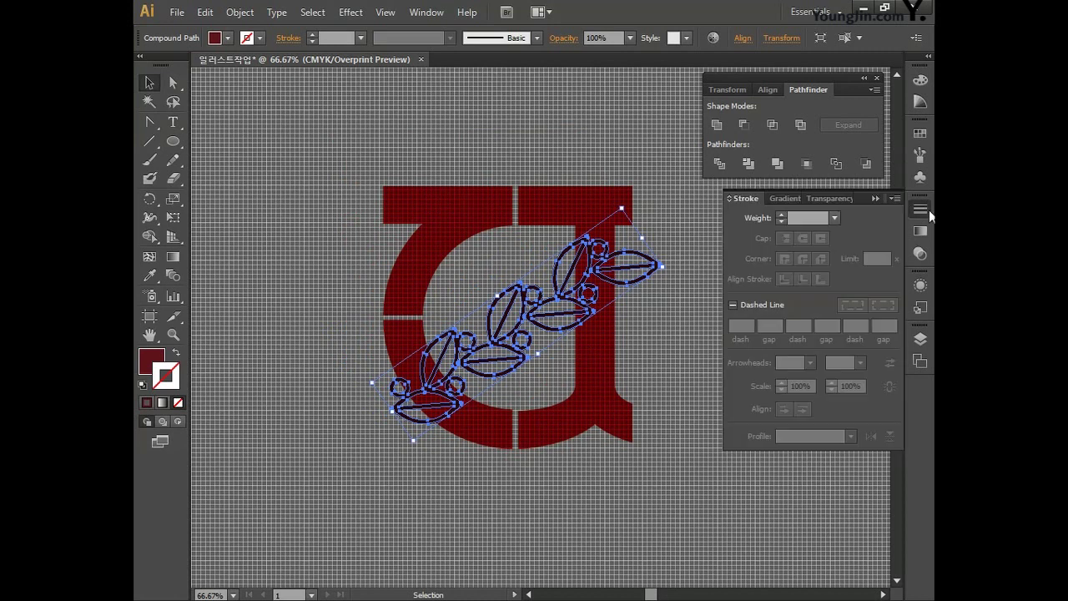
pyautogui.click(783, 215)
pyautogui.click(782, 214)
pyautogui.click(782, 215)
pyautogui.click(782, 215)
pyautogui.click(782, 215)
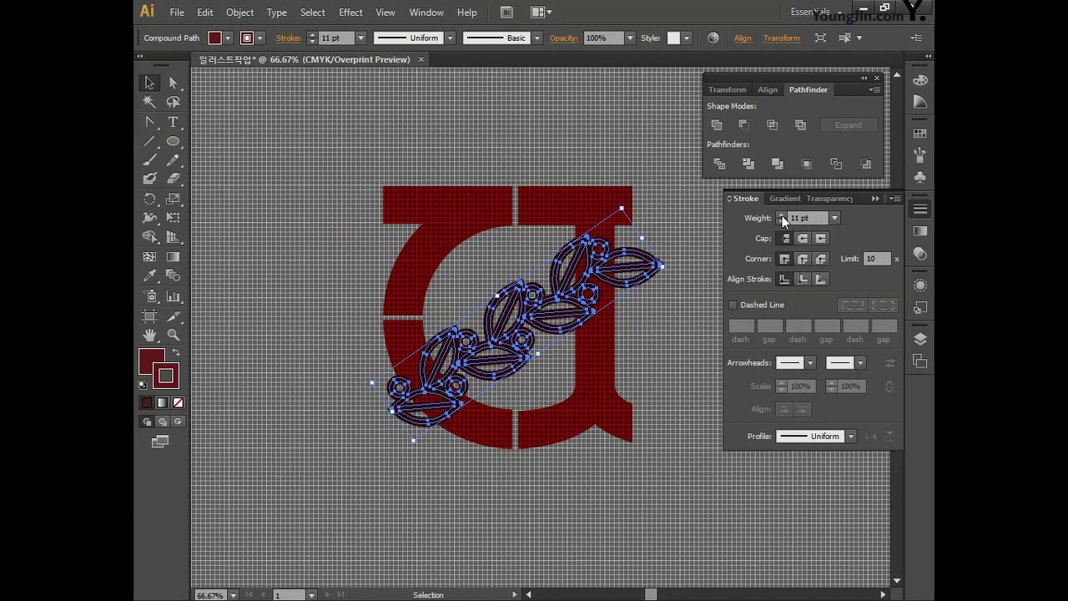
# Set the leaf branch's stroke colour to white with C 0, M 0, Y 0, K 0.
pyautogui.doubleClick(177, 377)
pyautogui.press('Tab')
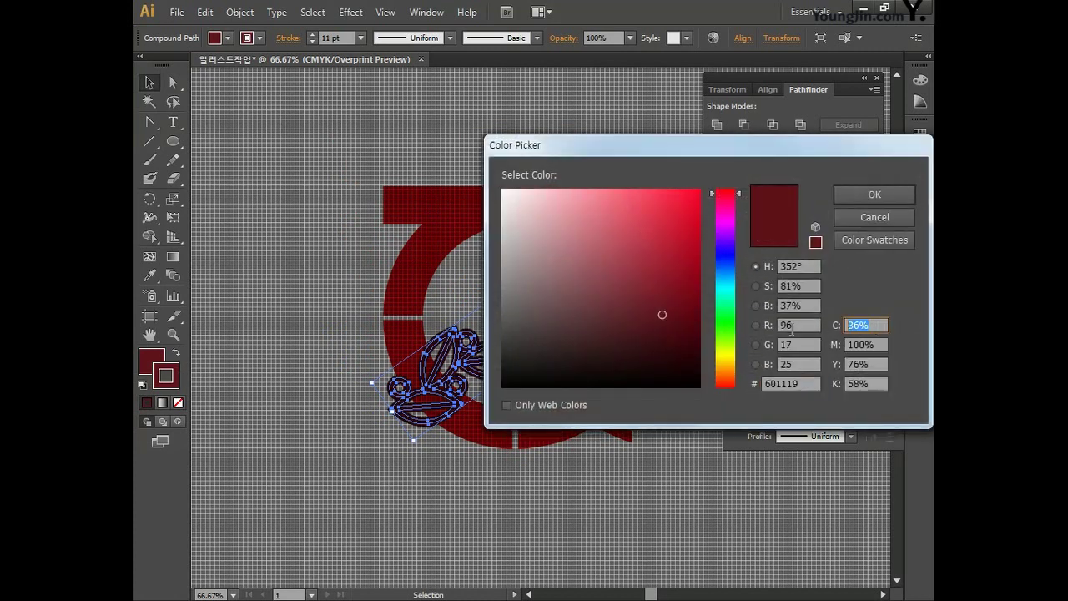
pyautogui.write('0')
pyautogui.press('Tab')
pyautogui.write('0')
pyautogui.press('Tab')
pyautogui.write('0')
pyautogui.press('Tab')
pyautogui.write('0')
pyautogui.click(879, 197)
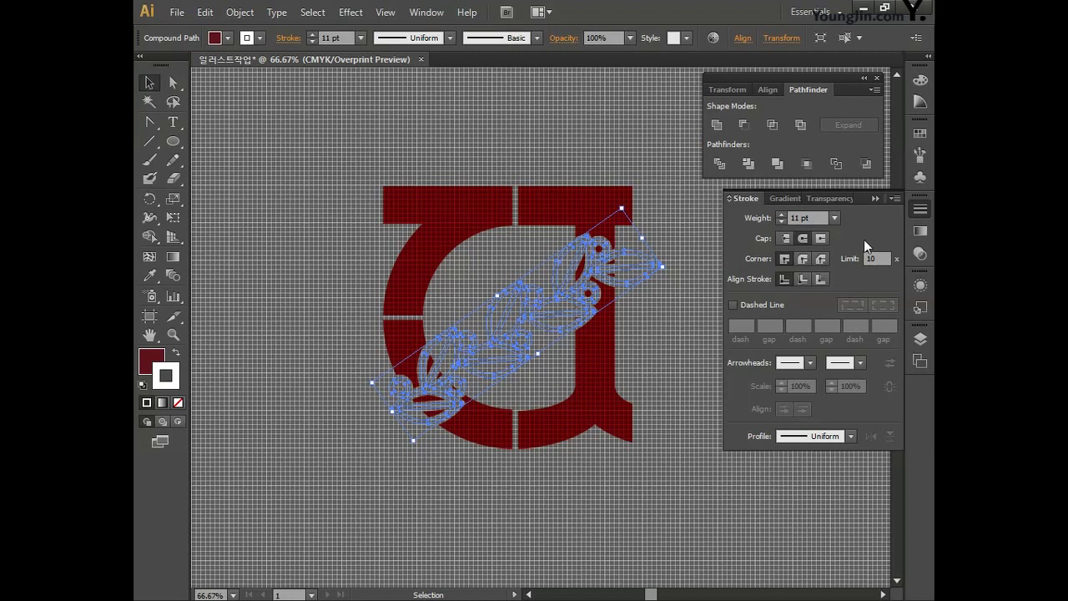
# Align the leaf branch's stroke to the outside and set its weight to 7 pt.
pyautogui.click(819, 278)
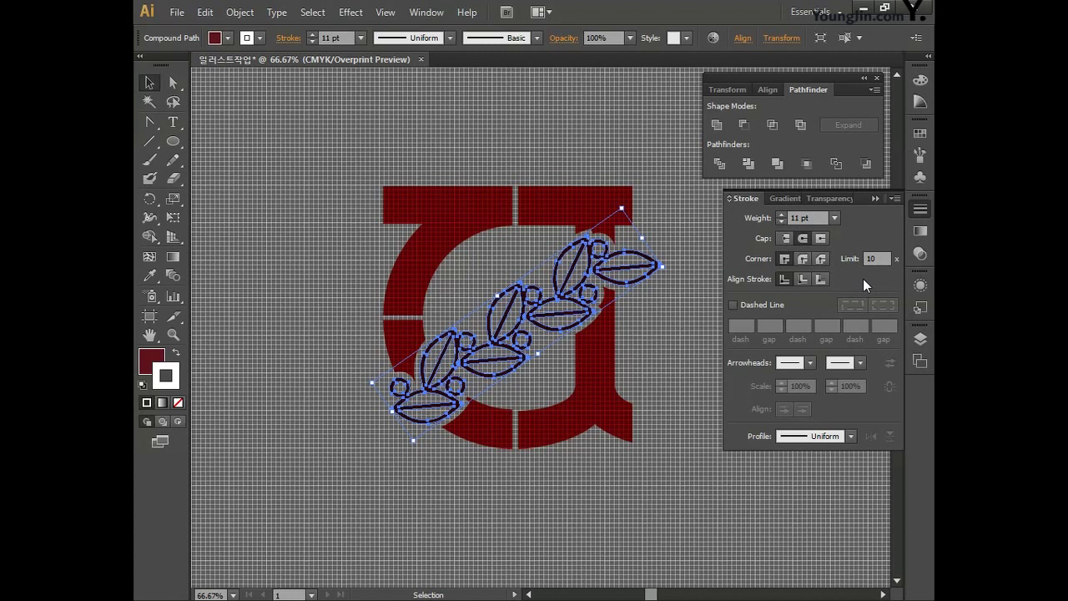
pyautogui.click(784, 221)
pyautogui.click(784, 221)
pyautogui.click(784, 221)
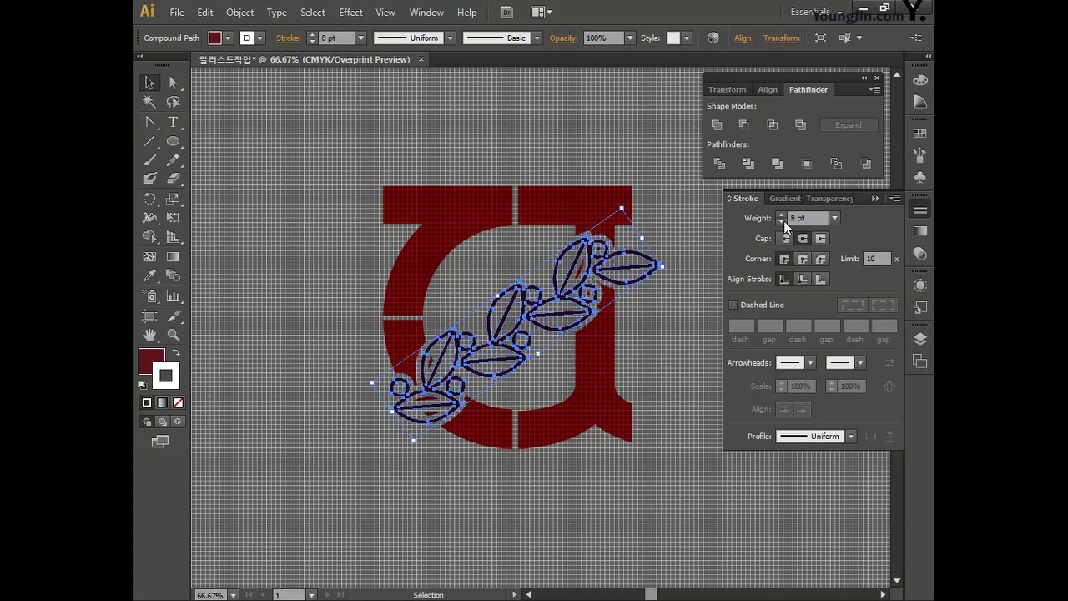
pyautogui.click(784, 221)
# Convert the leaf branch's white stroke to shapes with Outline Stroke.
pyautogui.click(243, 12)
pyautogui.moveTo(334, 335)
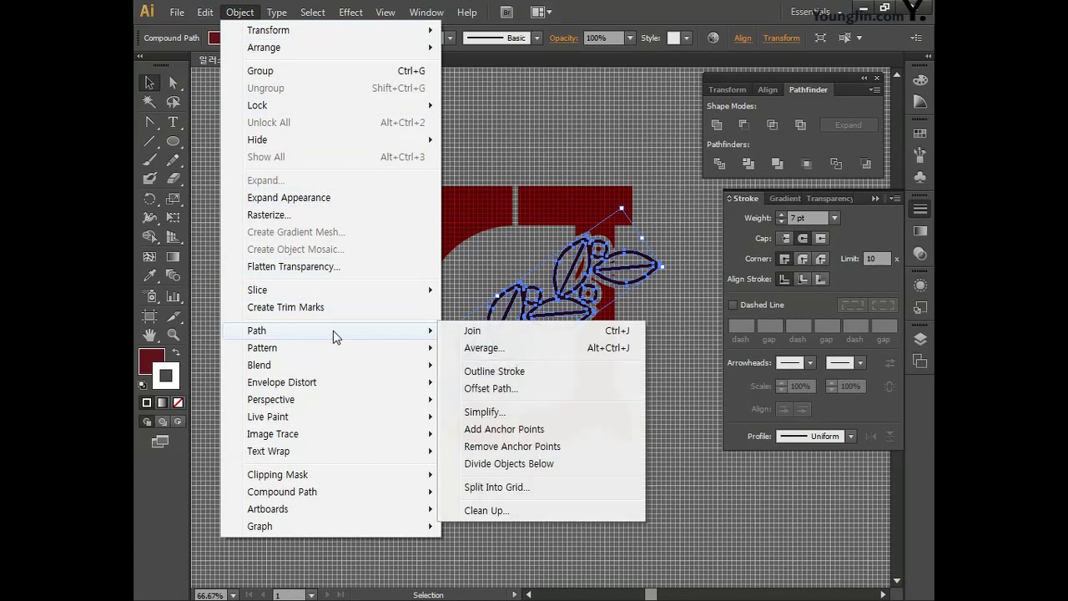
pyautogui.click(509, 372)
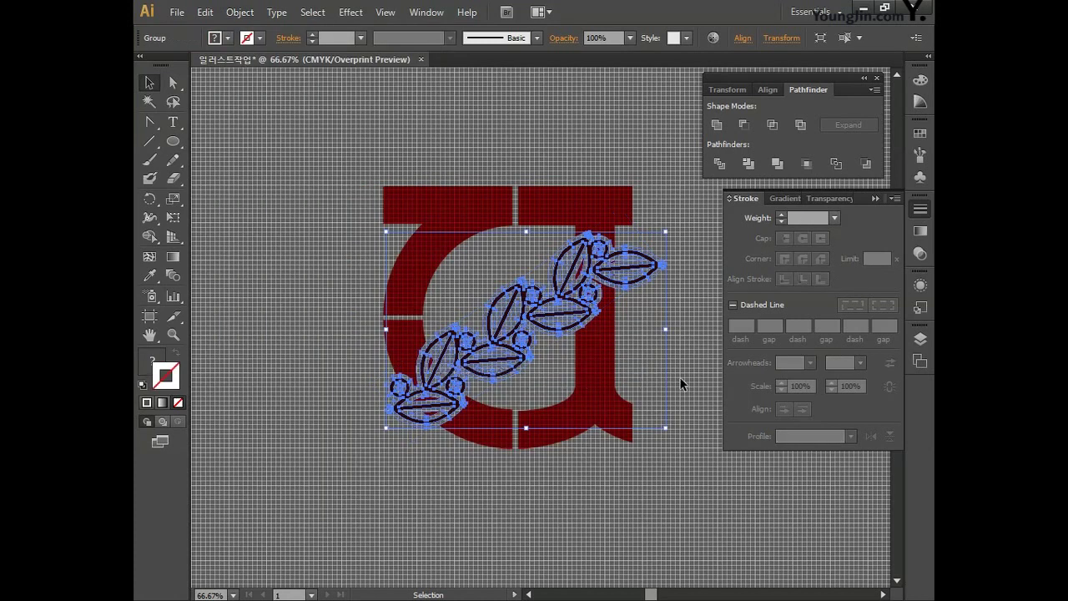
# Select only the red letter pieces and group them.
pyautogui.click(376, 138)
pyautogui.moveTo(421, 187); pyautogui.dragTo(546, 213)
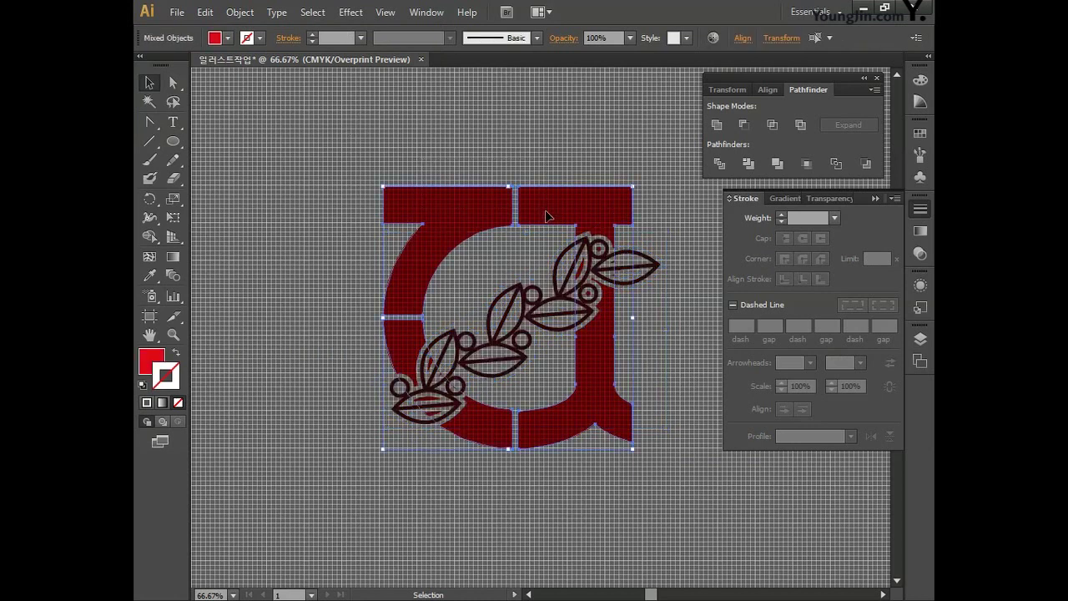
pyautogui.rightClick(547, 217)
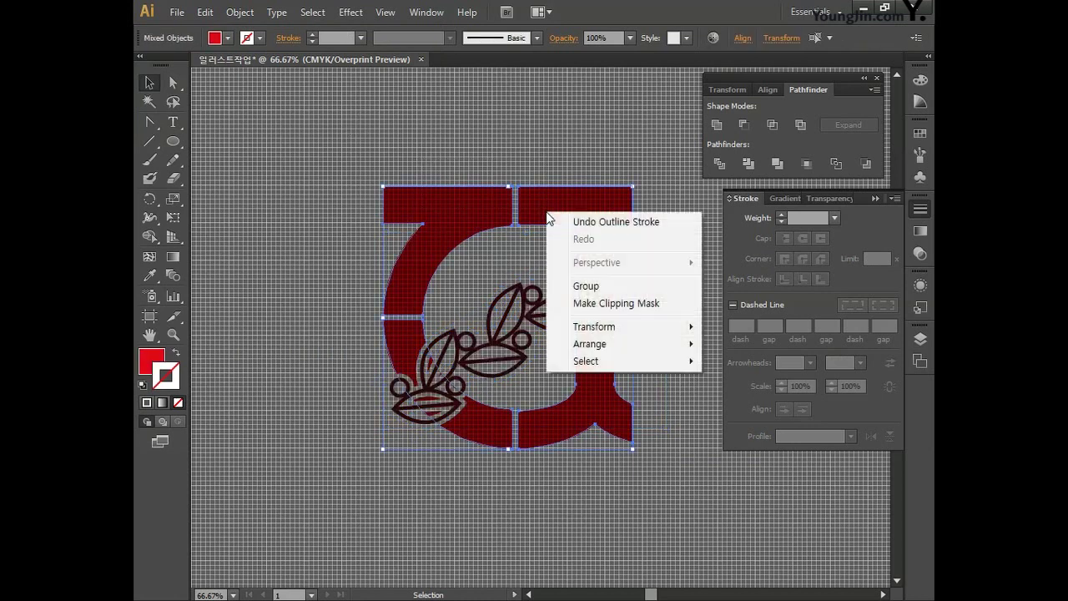
pyautogui.click(588, 285)
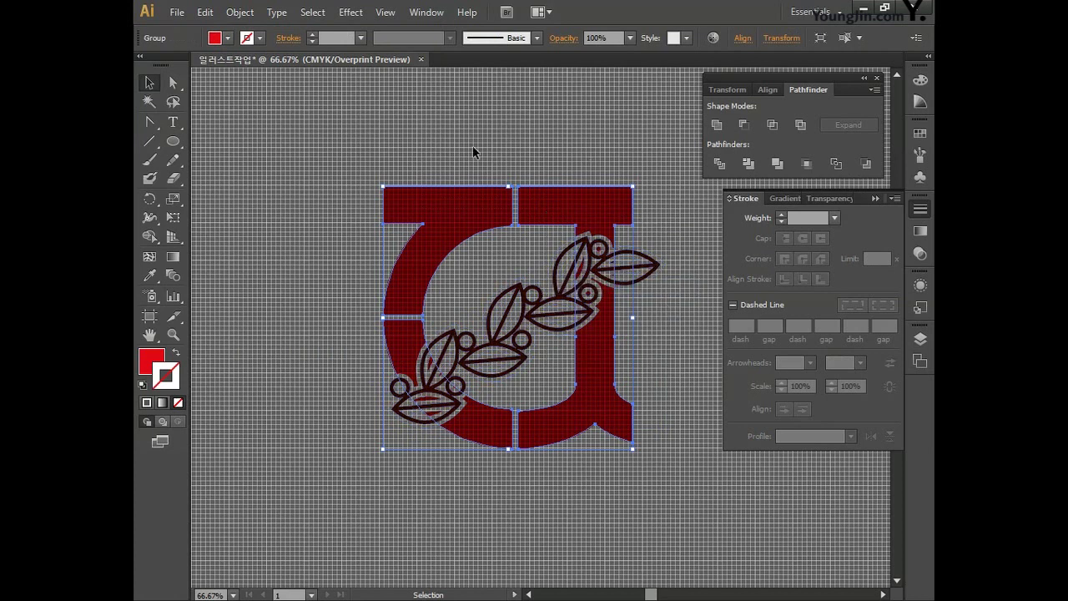
# Add the white outline around the leaf branch to the selection and subtract it from the letter as a Minus Front compound shape.
pyautogui.click(173, 82)
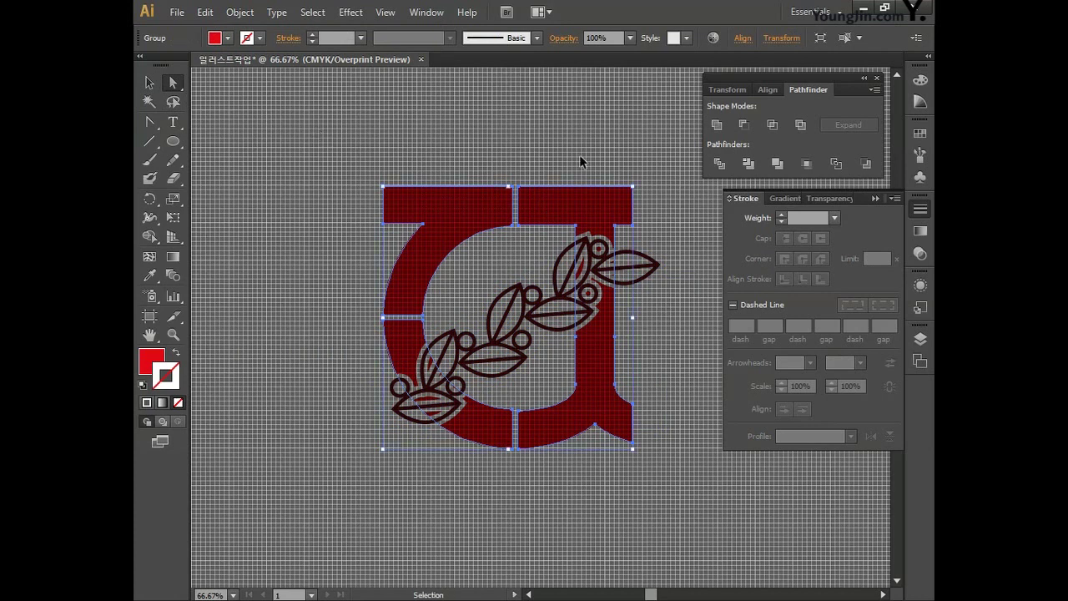
pyautogui.click(654, 287)
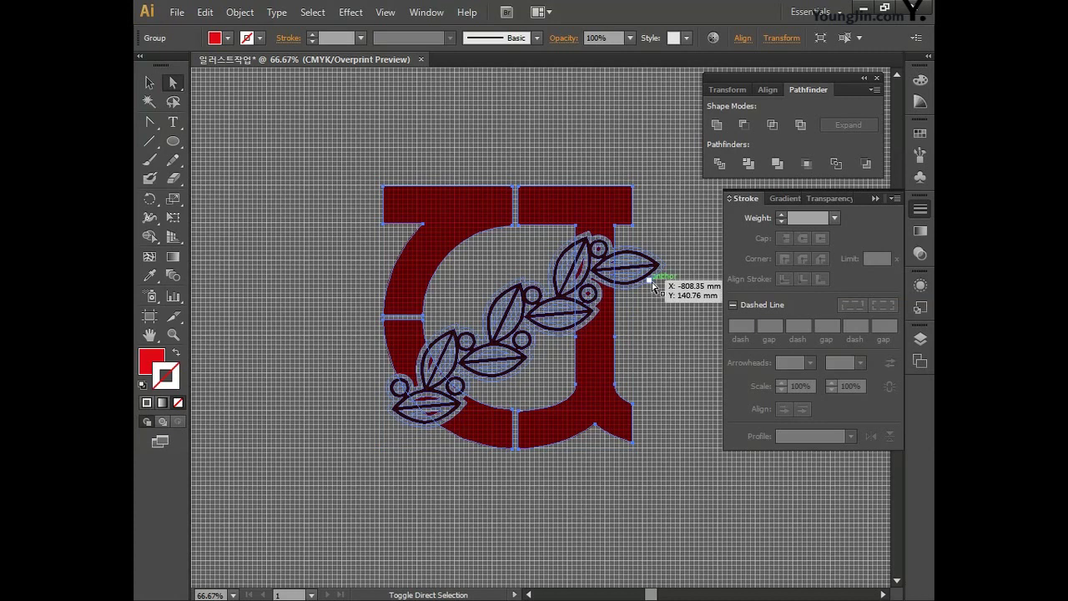
pyautogui.click(654, 286)
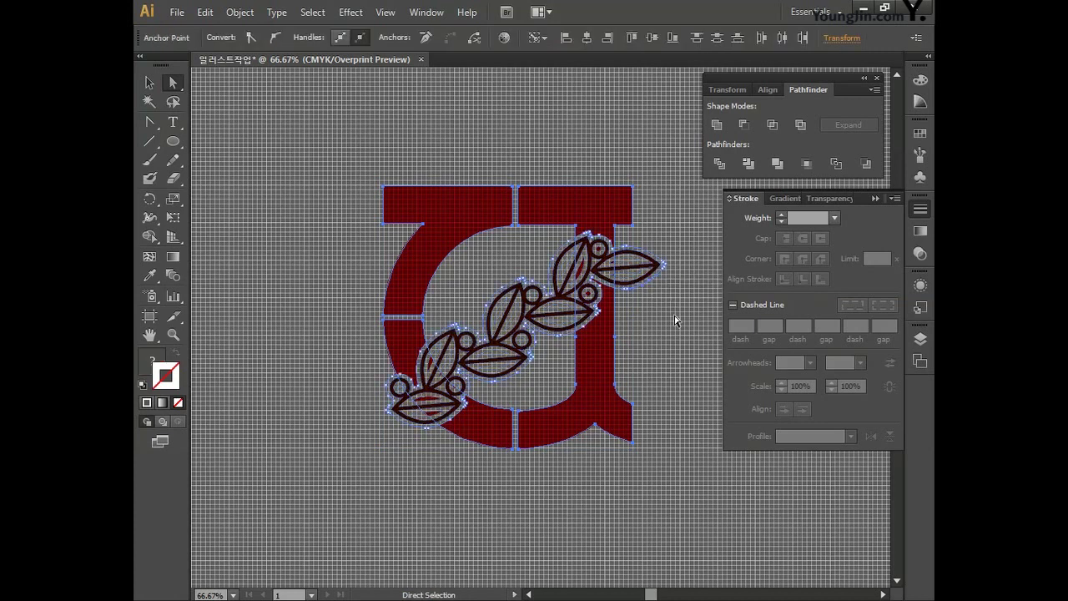
pyautogui.press('alt')
pyautogui.keyDown('alt'); pyautogui.click(745, 124); pyautogui.keyUp('alt')
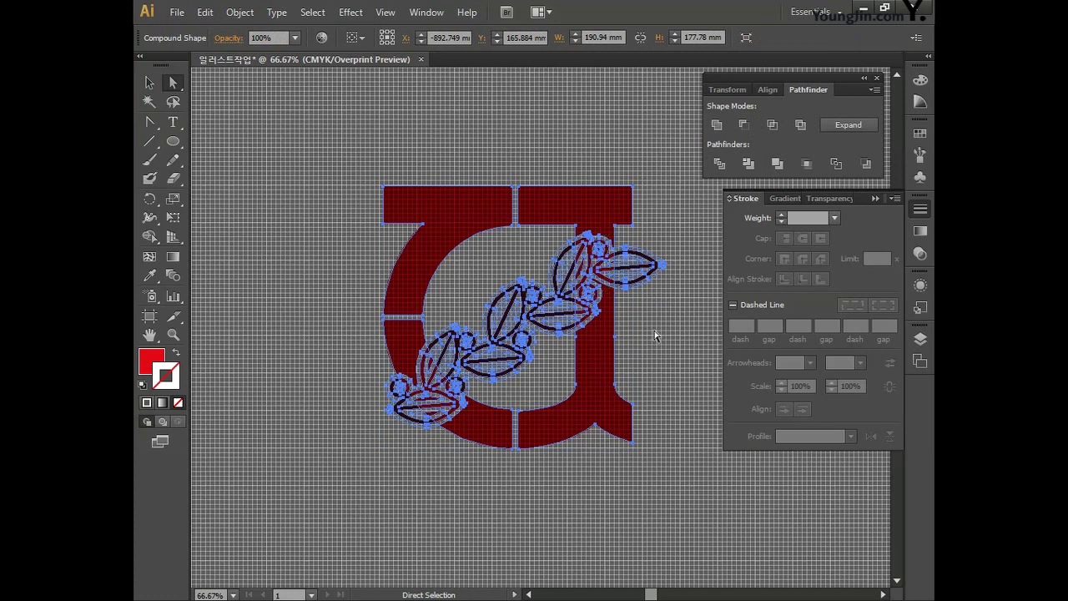
# Hide the grid and deselect the artwork.
pyautogui.click(385, 13)
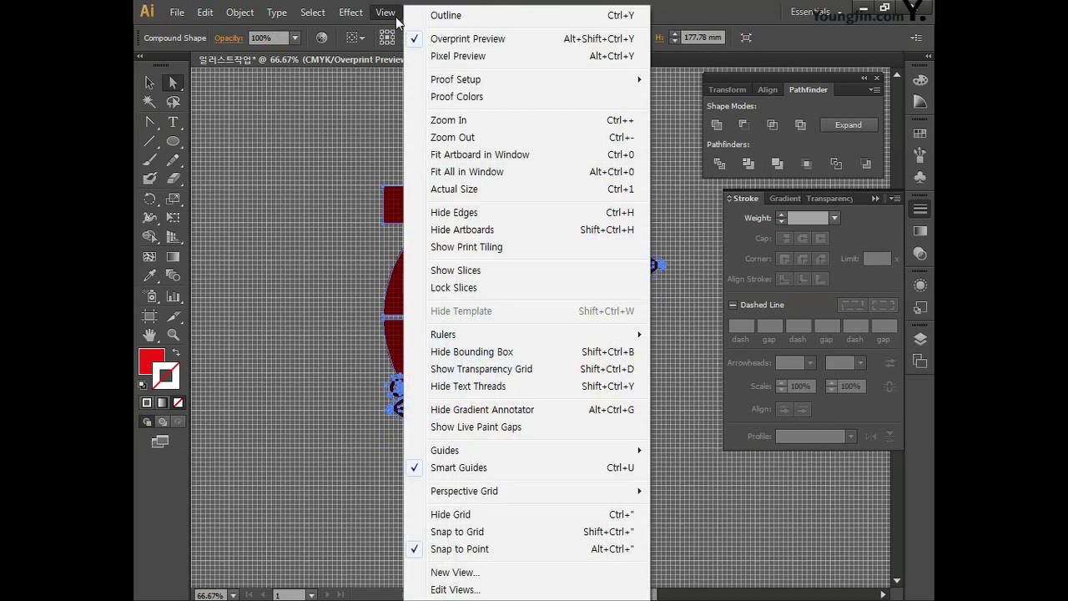
pyautogui.click(451, 514)
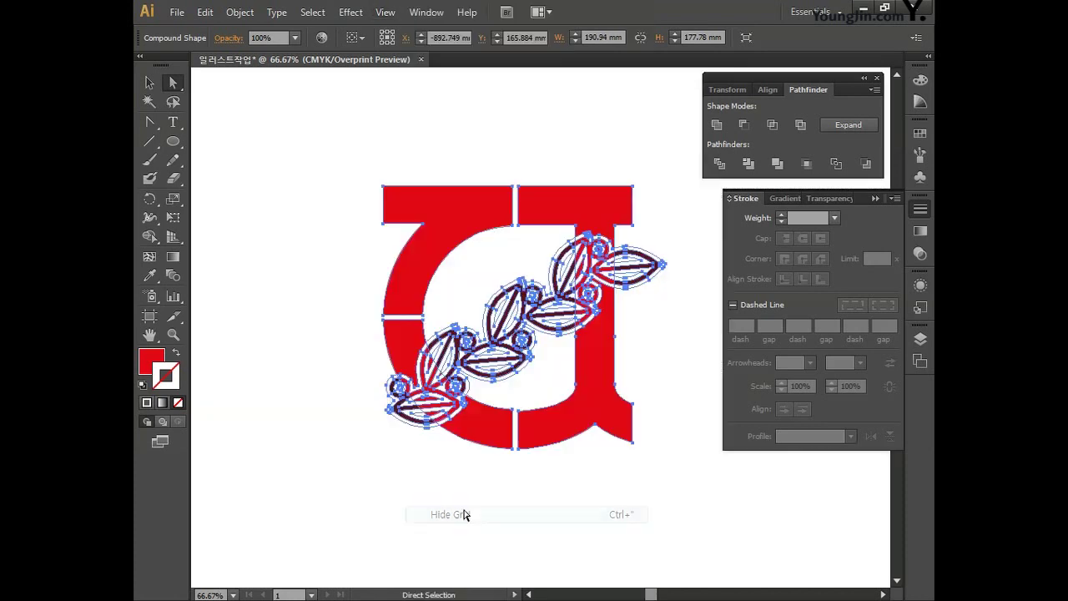
pyautogui.click(457, 508)
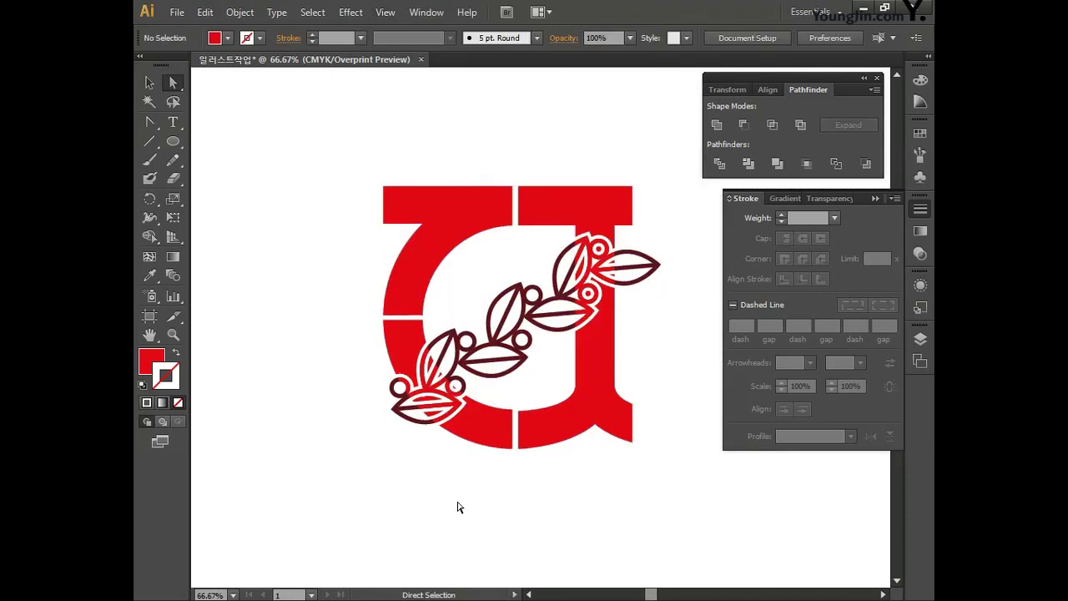
# Select the whole letter and branch artwork and fill it with yellow, C 0, M 0, Y 100, K 0.
pyautogui.click(149, 82)
pyautogui.moveTo(286, 143); pyautogui.dragTo(690, 517)
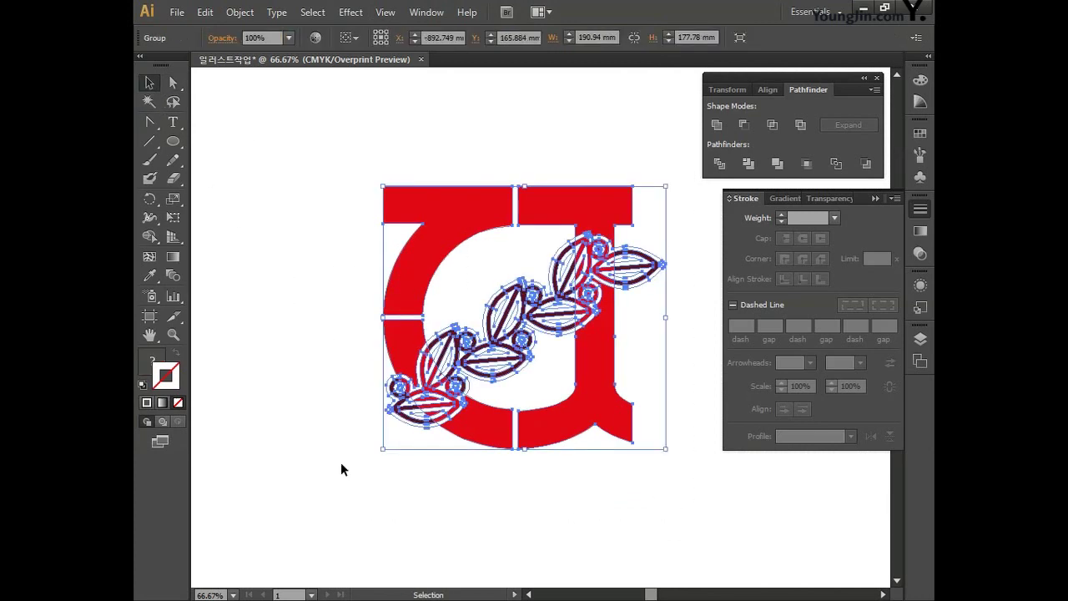
pyautogui.click(151, 363)
pyautogui.doubleClick(156, 364)
pyautogui.moveTo(877, 325); pyautogui.dragTo(837, 325)
pyautogui.write('0')
pyautogui.press('Tab')
pyautogui.write('0')
pyautogui.press('Tab')
pyautogui.write('10')
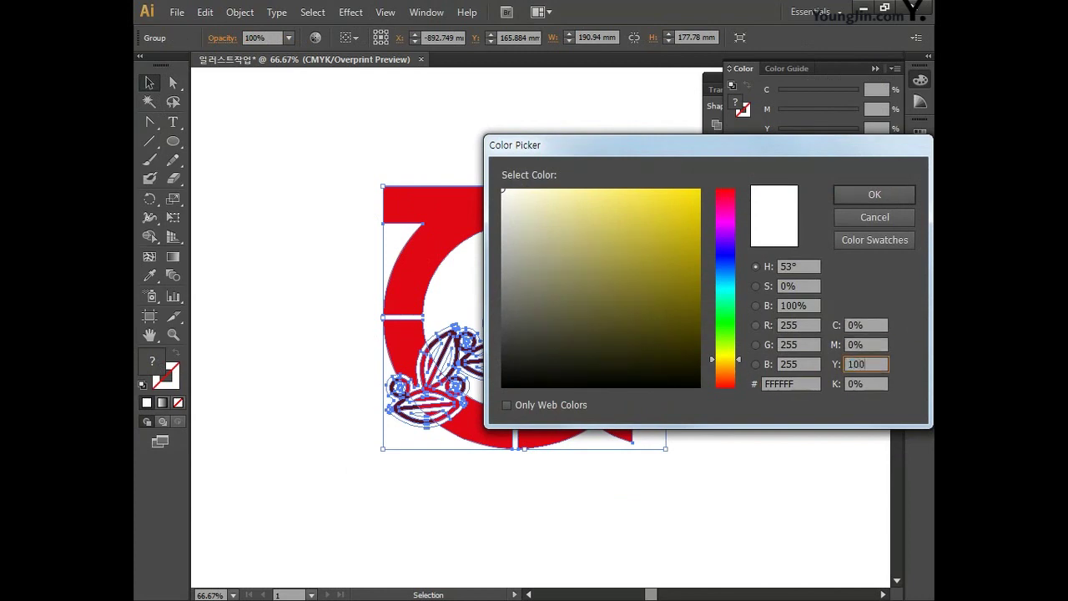
pyautogui.write('0')
pyautogui.press('Tab')
pyautogui.write('0')
pyautogui.click(876, 195)
# Deselect the yellow artwork and close the Color and Pathfinder panels.
pyautogui.click(740, 357)
pyautogui.press('space')
pyautogui.moveTo(761, 357); pyautogui.dragTo(734, 368)
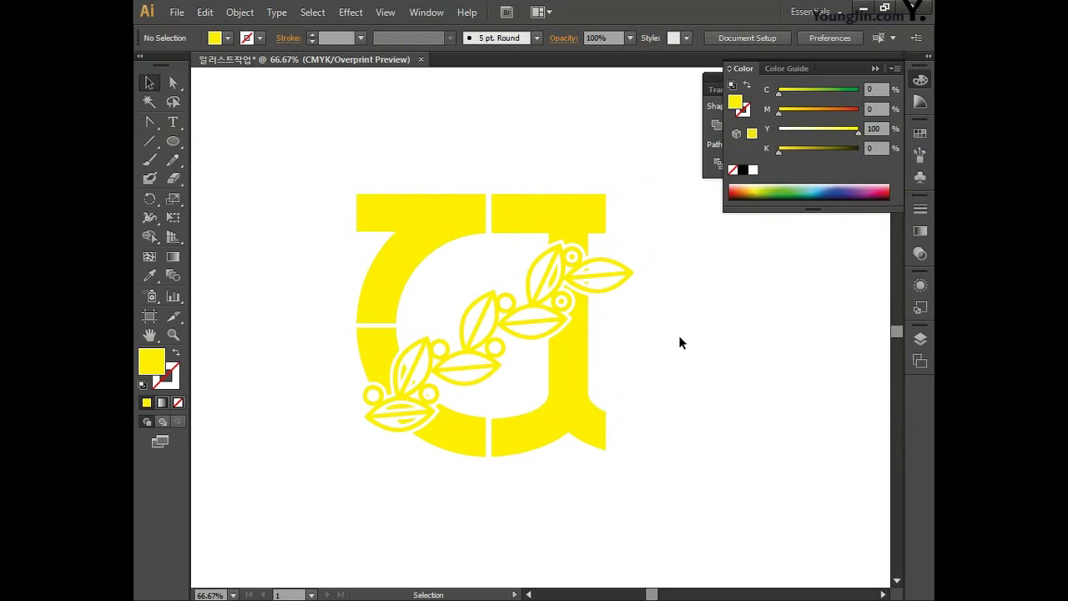
pyautogui.click(918, 80)
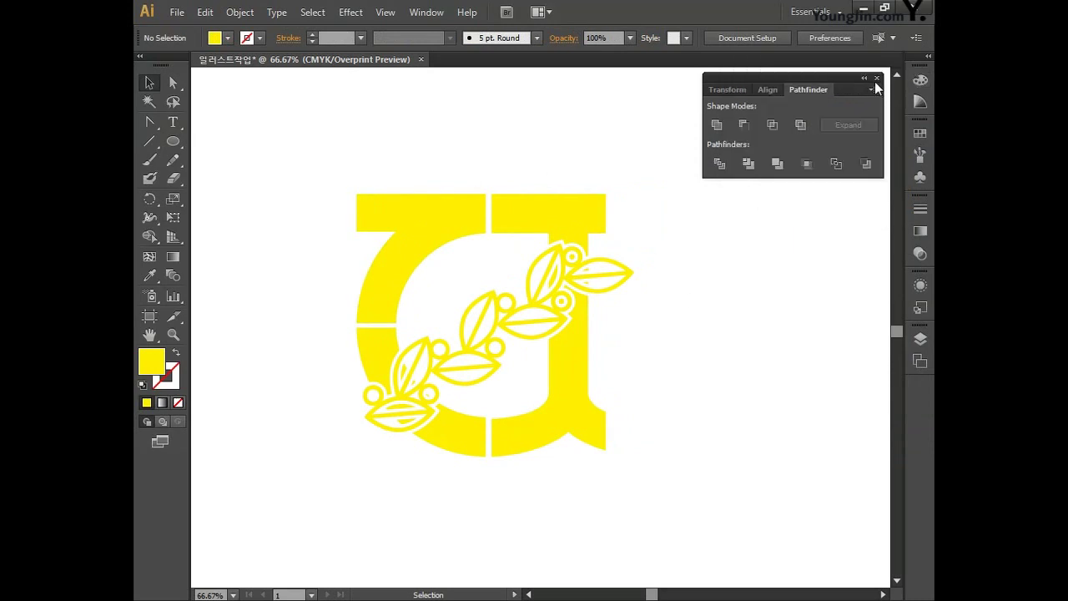
pyautogui.click(877, 80)
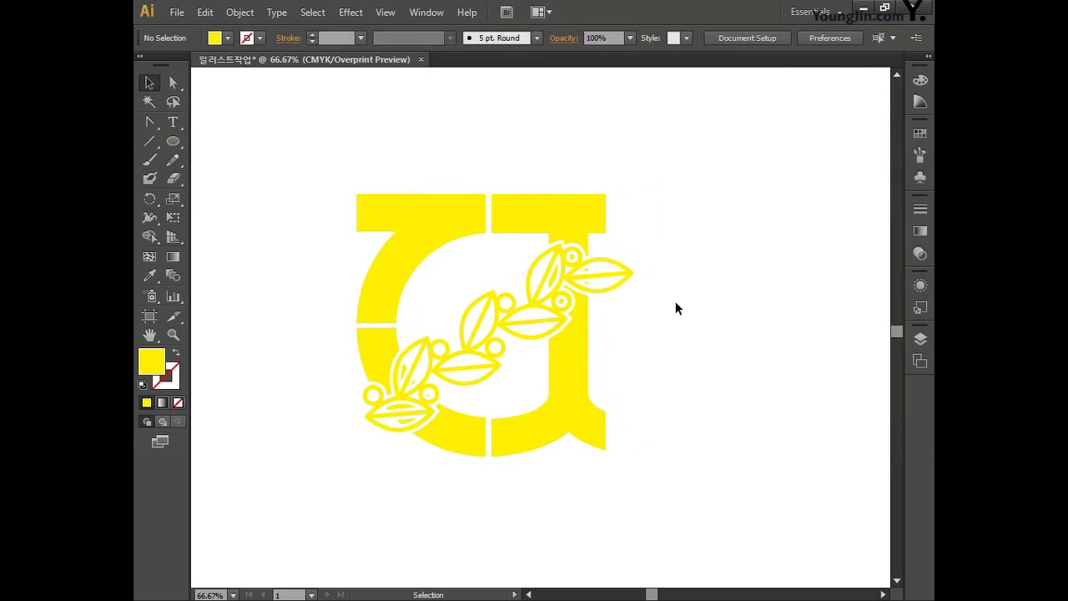
# Draw a tall, narrow yellow rectangle in the empty area beside the letter.
pyautogui.press('space')
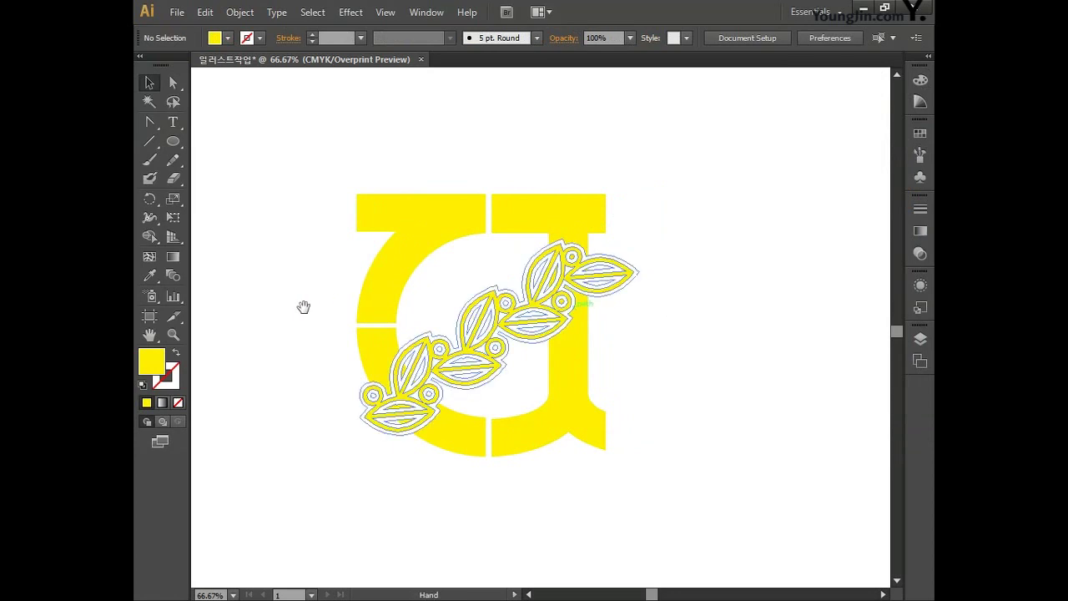
pyautogui.moveTo(312, 308); pyautogui.dragTo(792, 301)
pyautogui.moveTo(645, 308); pyautogui.dragTo(750, 308)
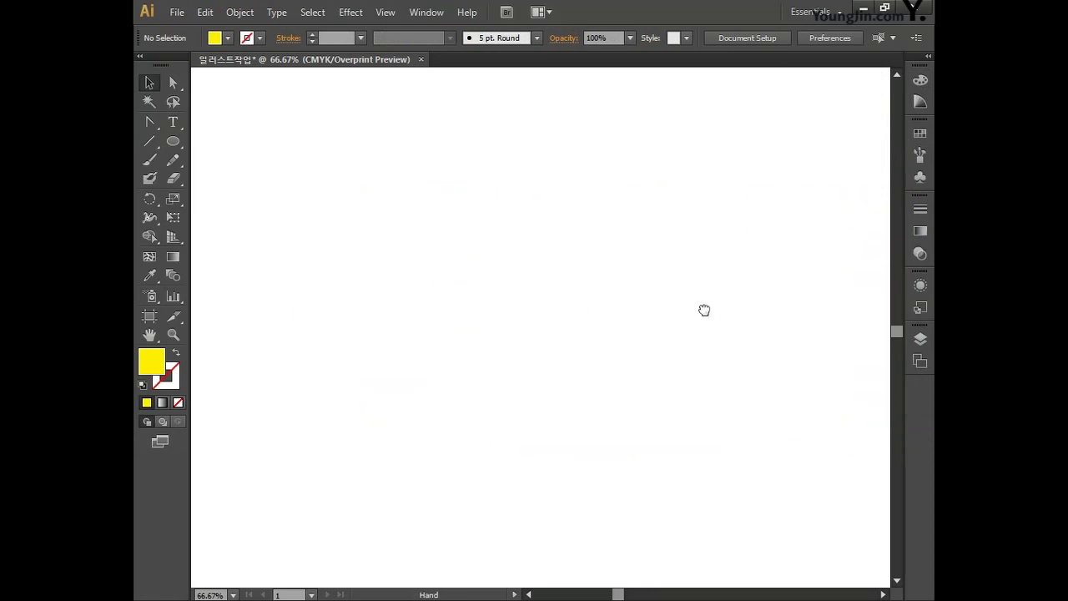
pyautogui.click(173, 141)
pyautogui.click(248, 141)
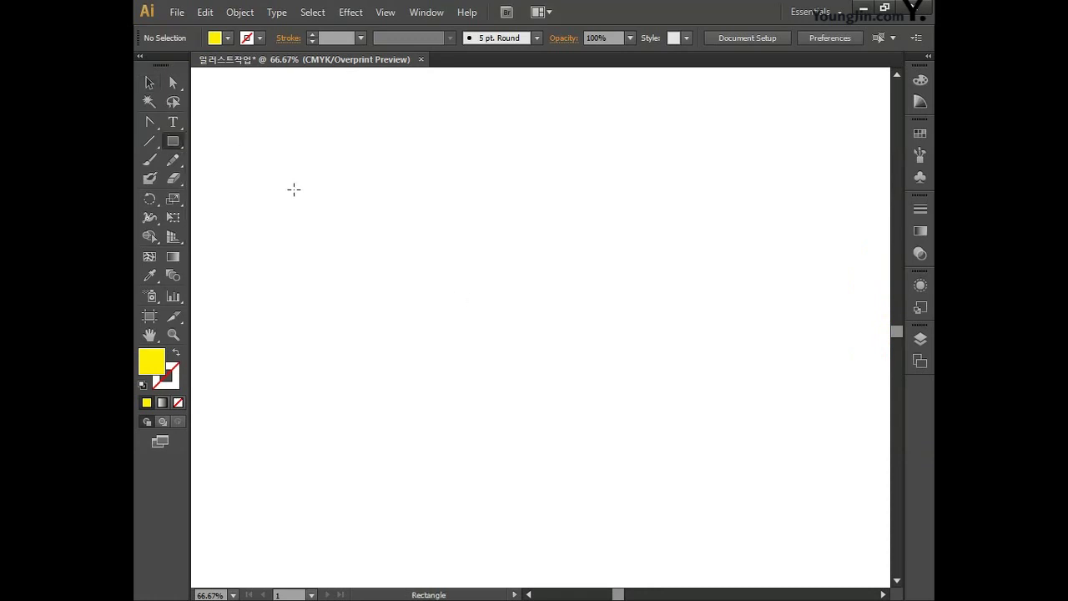
pyautogui.moveTo(384, 185)
pyautogui.mouseDown()
pyautogui.moveTo(443, 281)
pyautogui.moveTo(443, 423)
pyautogui.moveTo(457, 440)
pyautogui.mouseUp()
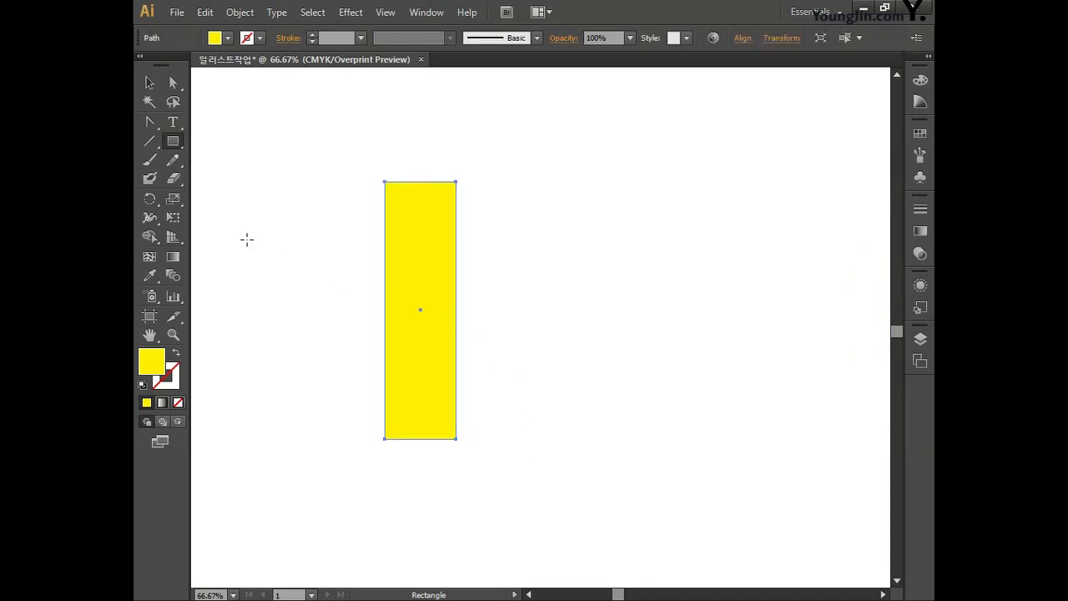
# Apply a linear gradient to the rectangle and add two intermediate stops at about 31.53% and 58.62%.
pyautogui.doubleClick(173, 256)
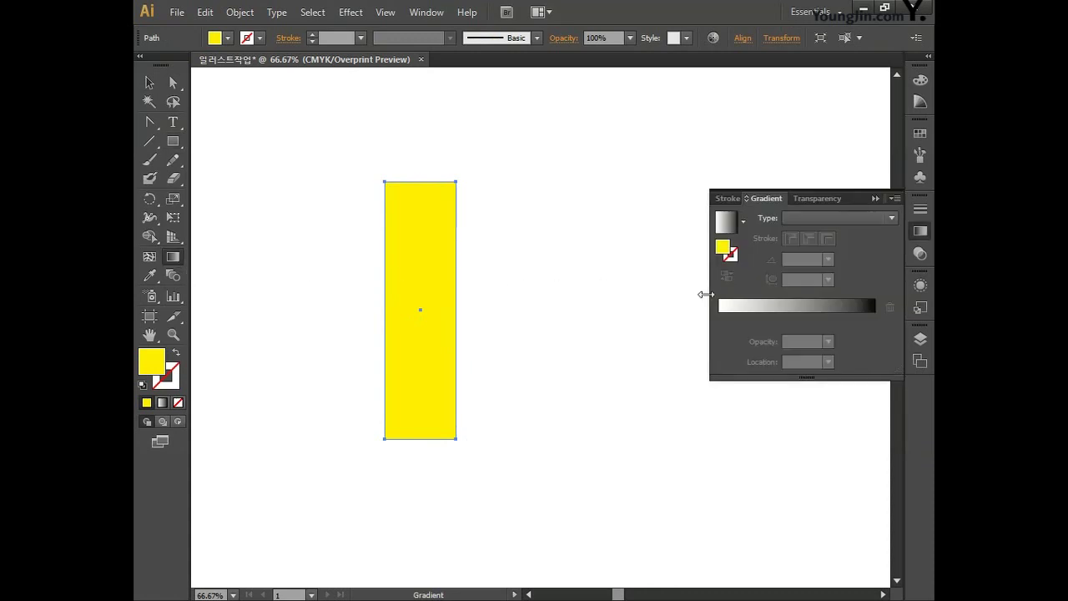
pyautogui.click(762, 322)
pyautogui.click(768, 319)
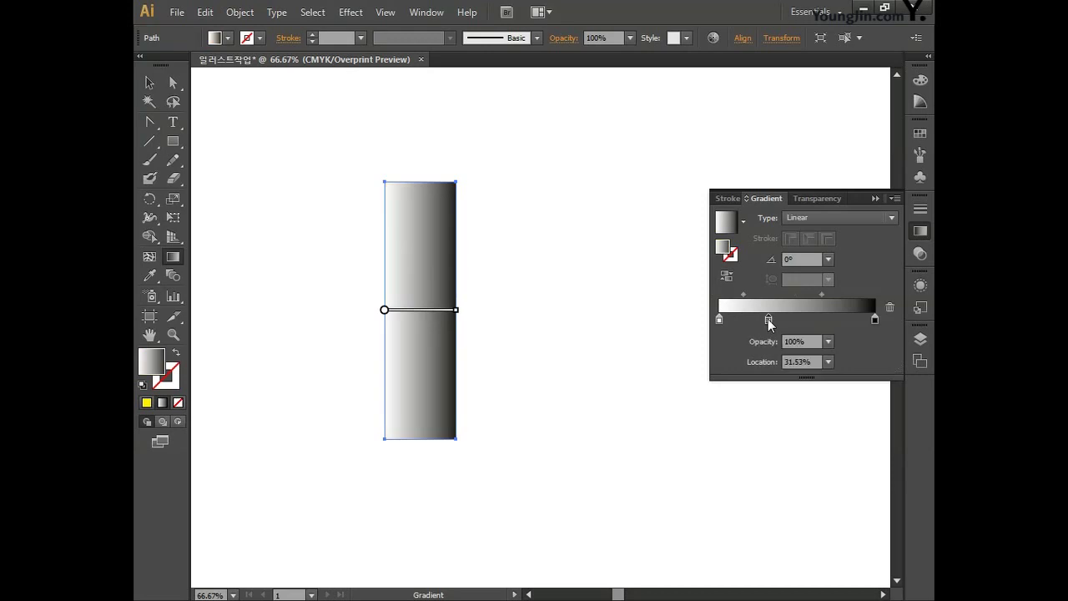
pyautogui.click(810, 319)
pyautogui.click(829, 216)
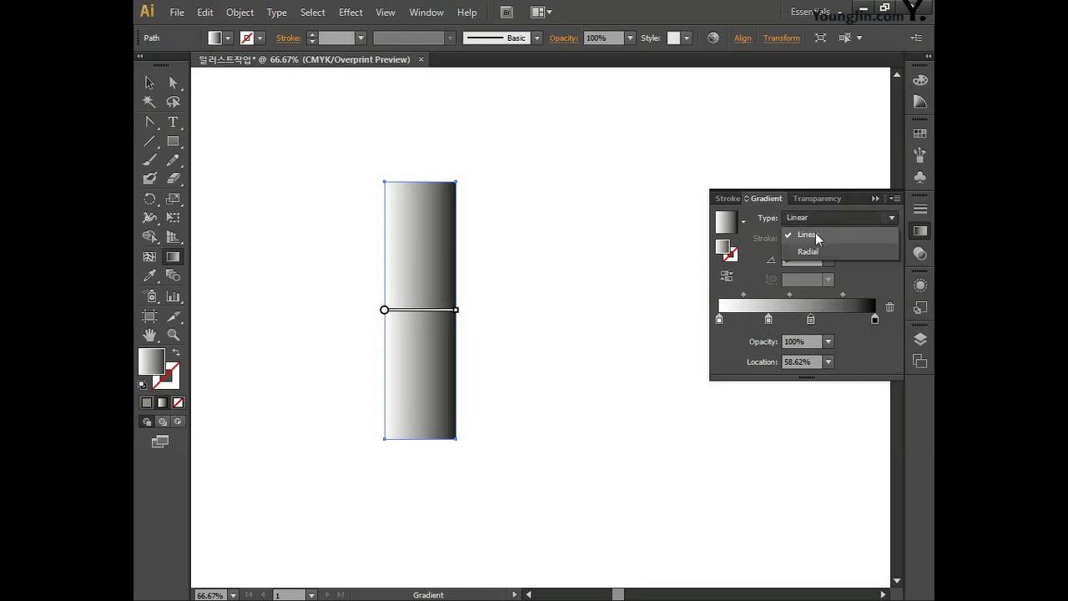
pyautogui.click(817, 236)
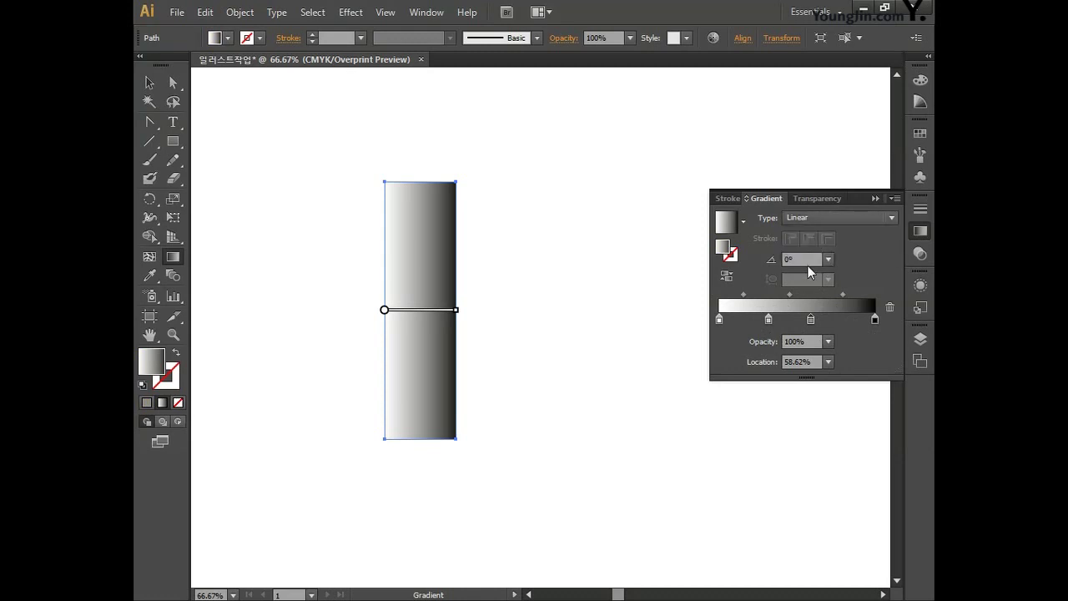
pyautogui.click(800, 262)
# Switch the gradient's first stop at 0% to CMYK and set its colour to light grey using only black.
pyautogui.doubleClick(720, 319)
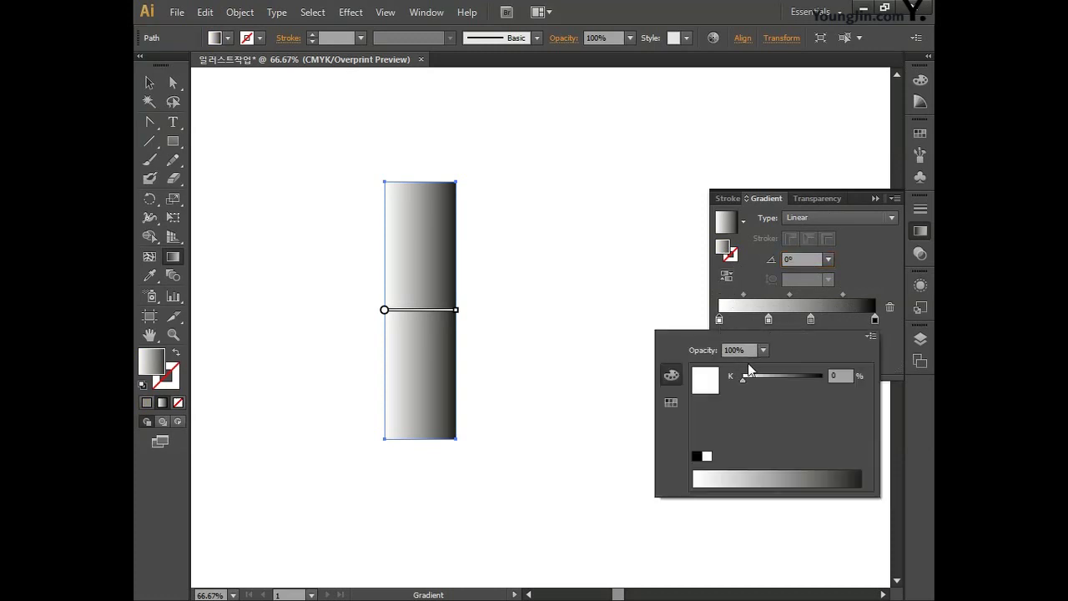
pyautogui.click(873, 339)
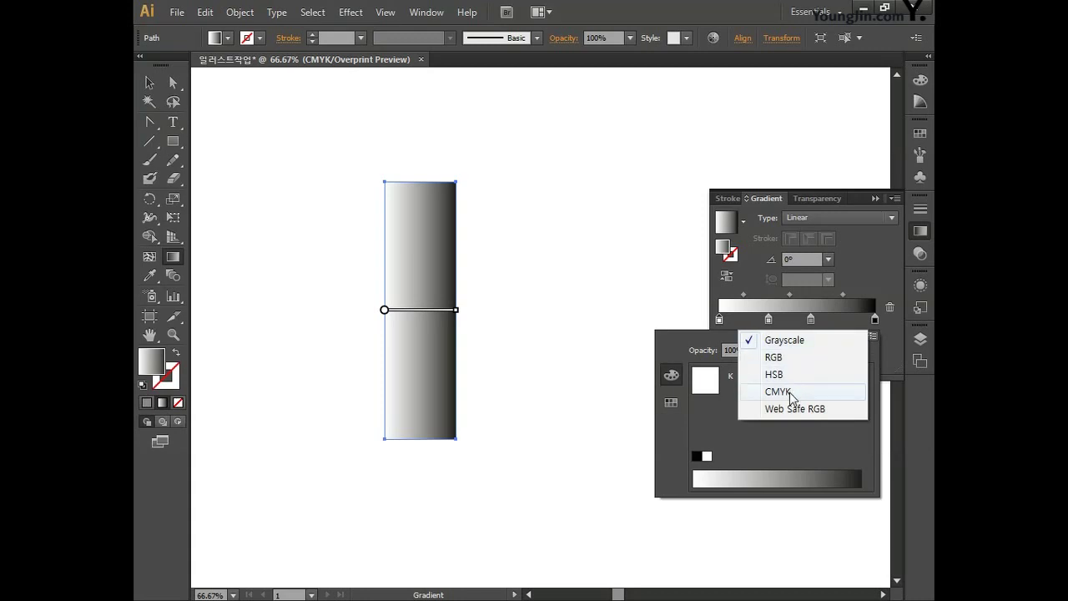
pyautogui.click(798, 393)
pyautogui.click(842, 376)
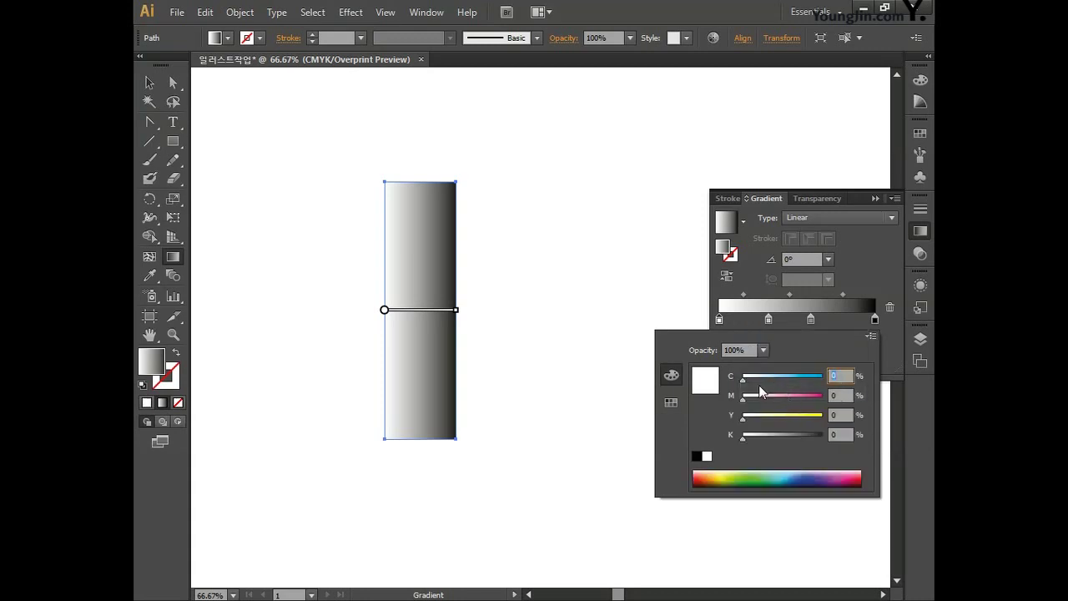
pyautogui.press('Tab')
pyautogui.press('Tab')
pyautogui.press('Tab')
pyautogui.press('Return')
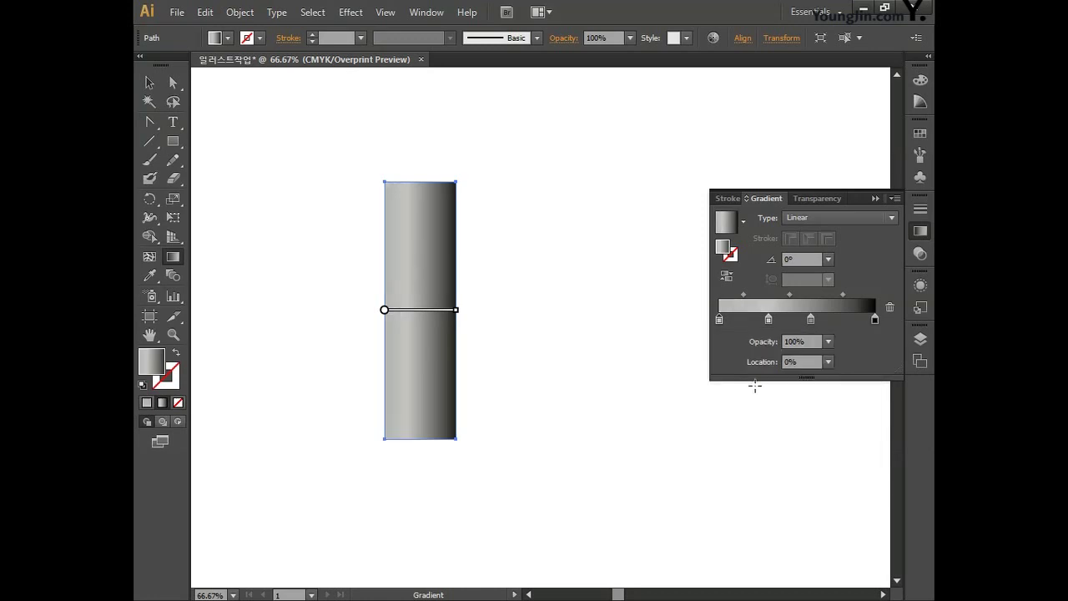
# Set the gradient stop at 31.53% to white with a K value of 0.
pyautogui.doubleClick(769, 320)
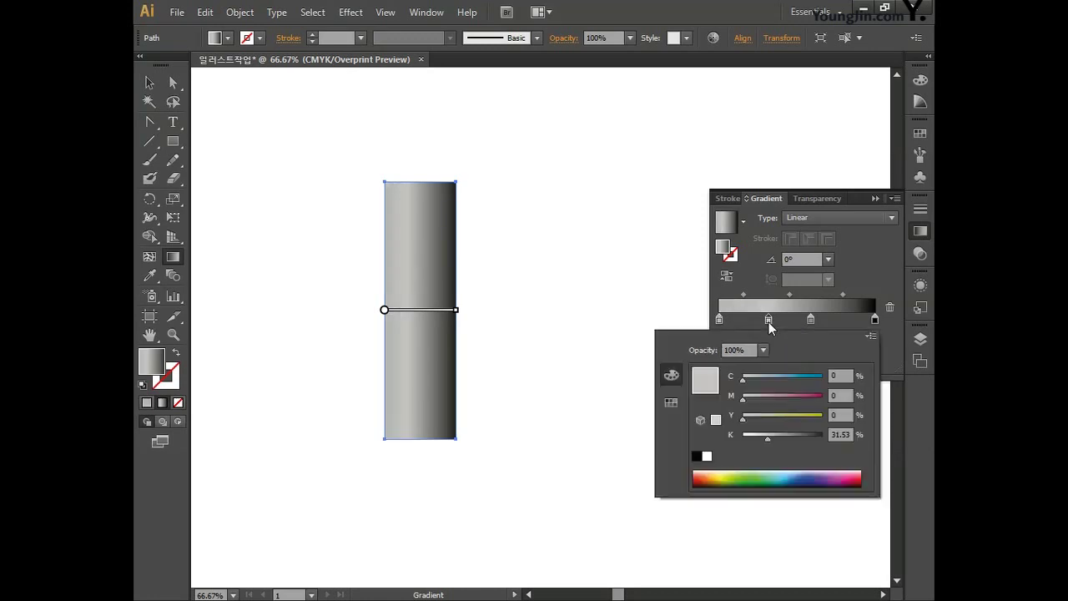
pyautogui.click(841, 377)
pyautogui.press('Tab')
pyautogui.press('Tab')
pyautogui.press('Tab')
pyautogui.write('0')
pyautogui.press('Return')
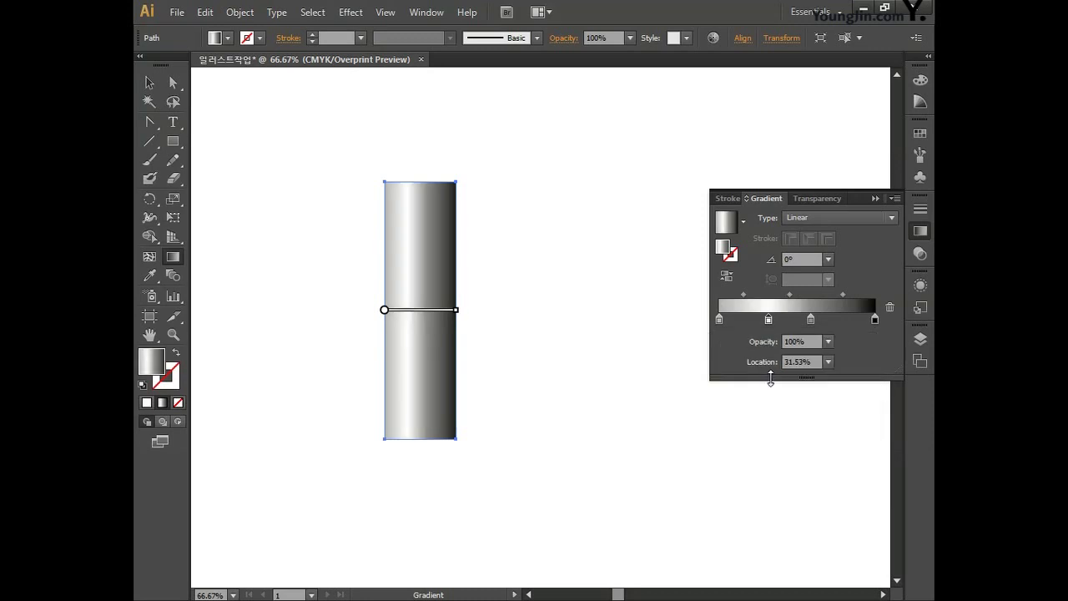
# Set the locations of the gradient's two intermediate stops to 40% and 60%.
pyautogui.press('Tab')
pyautogui.write('40')
pyautogui.press('Return')
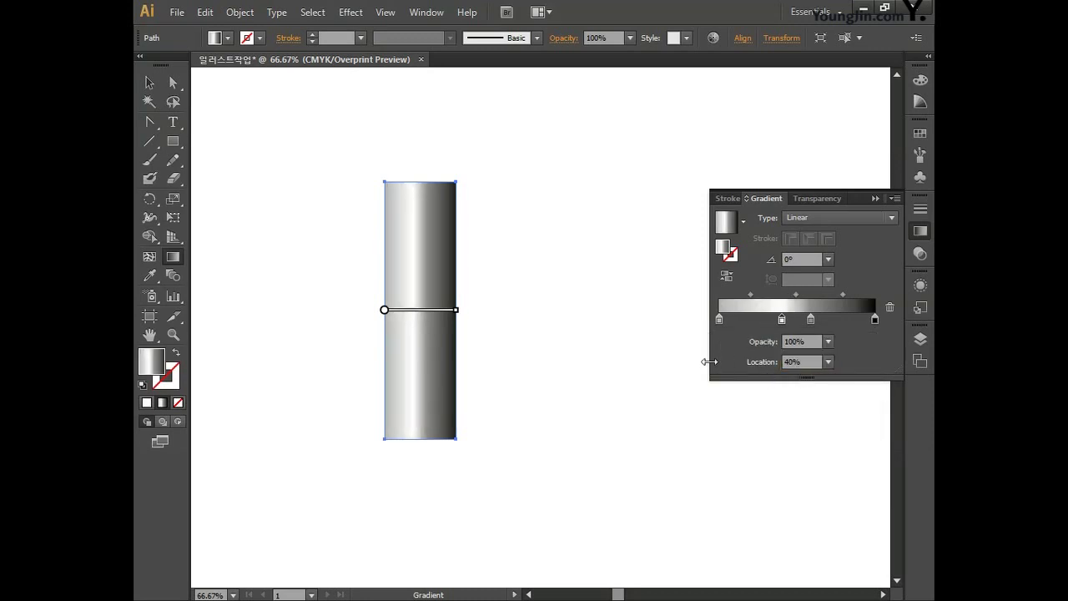
pyautogui.click(811, 321)
pyautogui.click(819, 363)
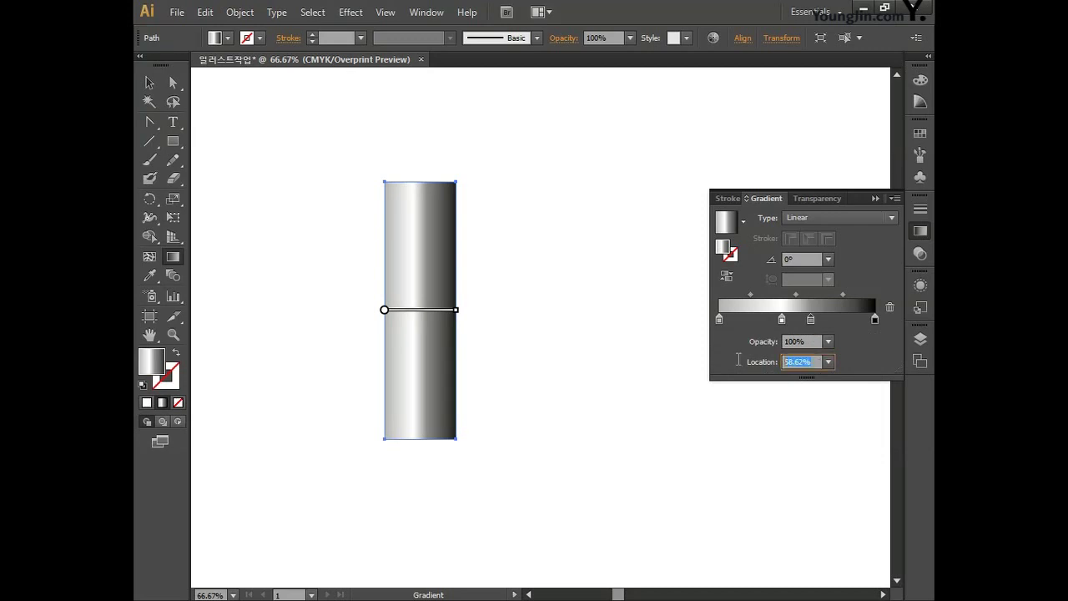
pyautogui.write('60')
# Set the colour of the gradient stop at 60% to white with a K value of 0.
pyautogui.doubleClick(811, 320)
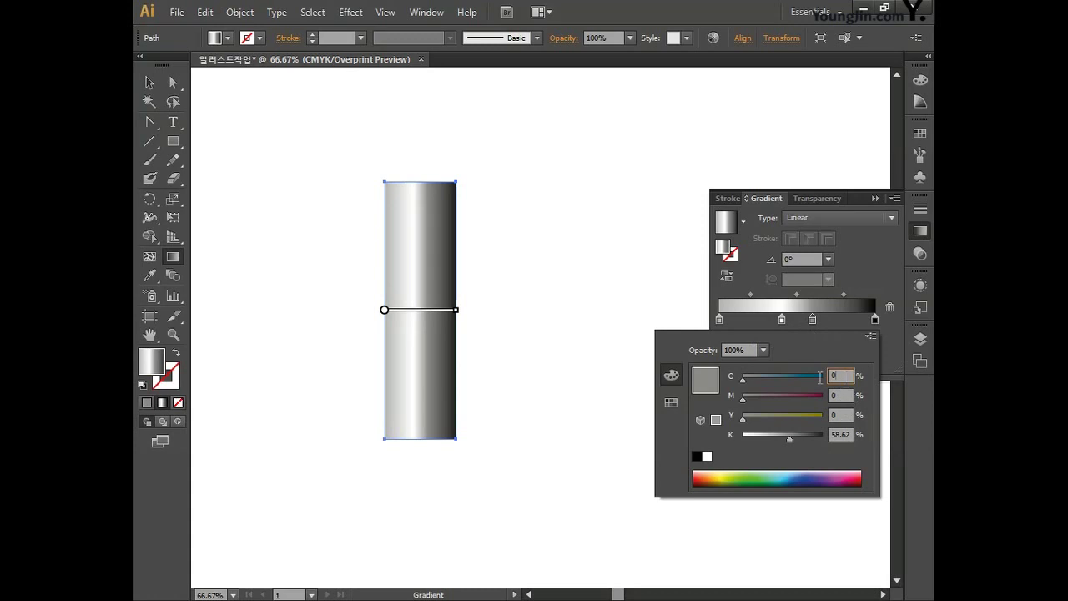
pyautogui.click(848, 394)
pyautogui.click(842, 415)
pyautogui.click(841, 434)
pyautogui.write('0')
pyautogui.press('Escape')
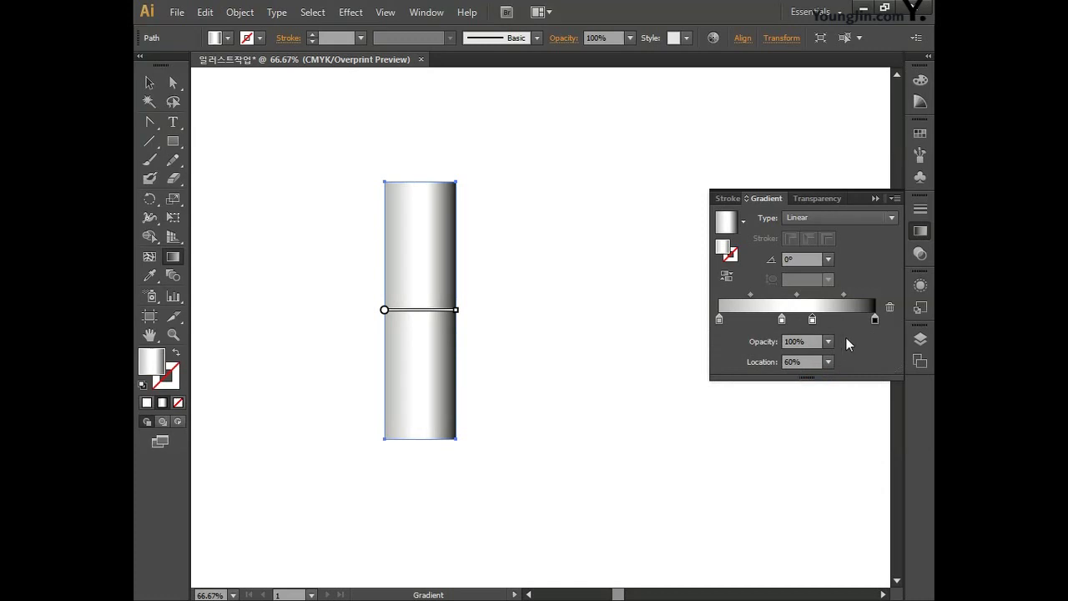
# Switch the gradient's last stop at 100% to CMYK and set its colour to dark grey using only black.
pyautogui.doubleClick(874, 321)
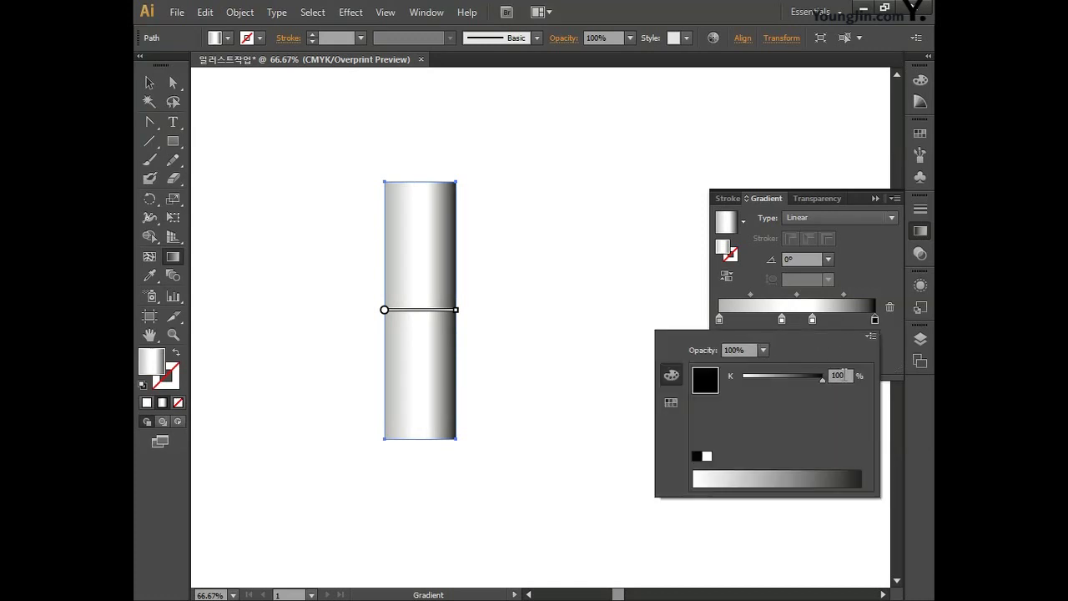
pyautogui.click(872, 337)
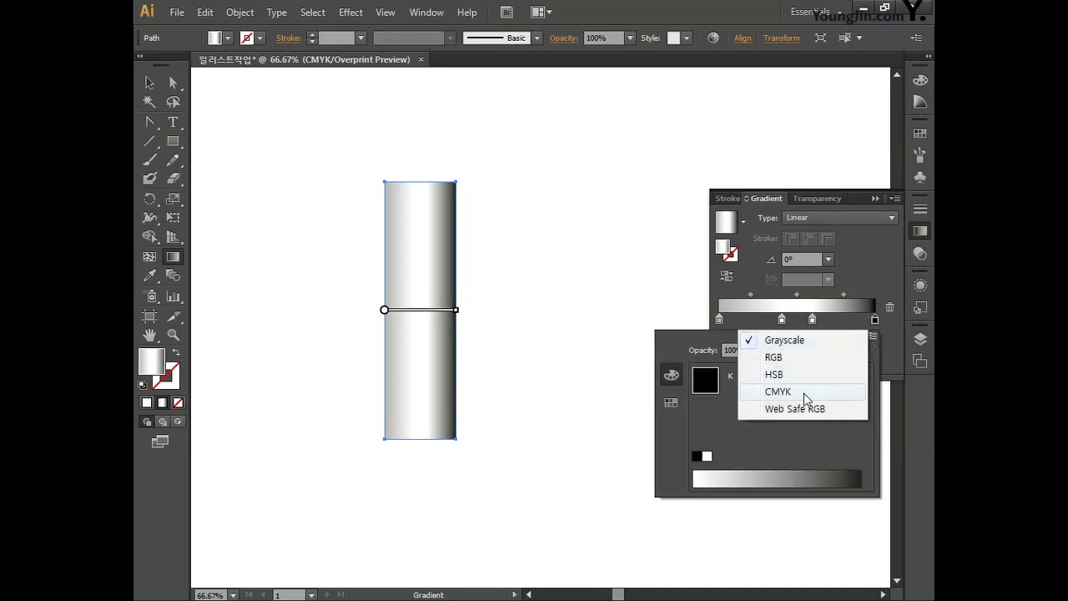
pyautogui.click(845, 395)
pyautogui.click(847, 377)
pyautogui.write('0')
pyautogui.press('Tab')
pyautogui.press('Tab')
pyautogui.press('Tab')
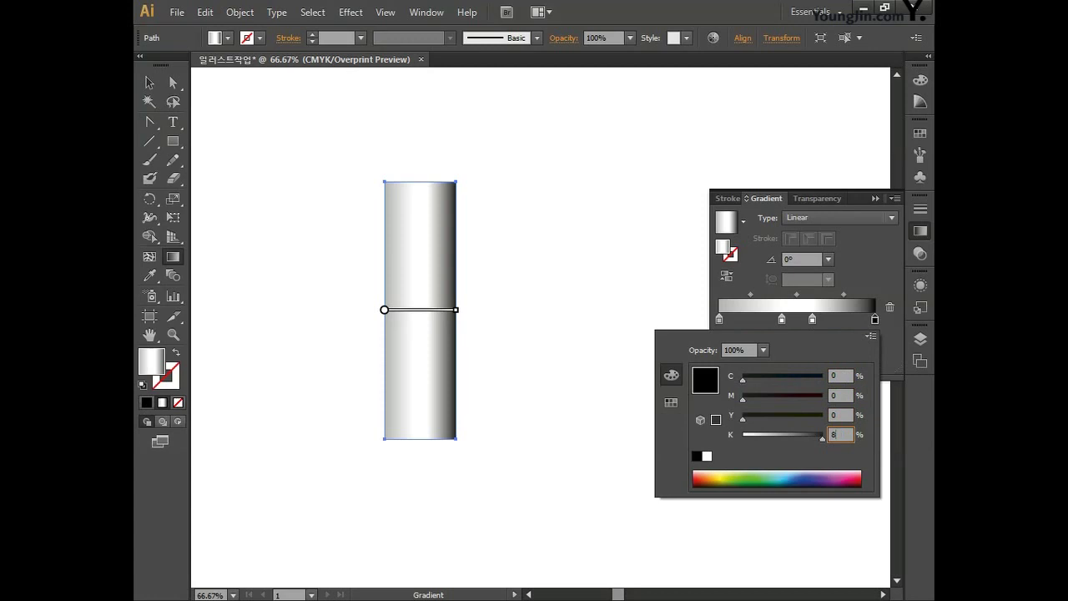
pyautogui.press('Return')
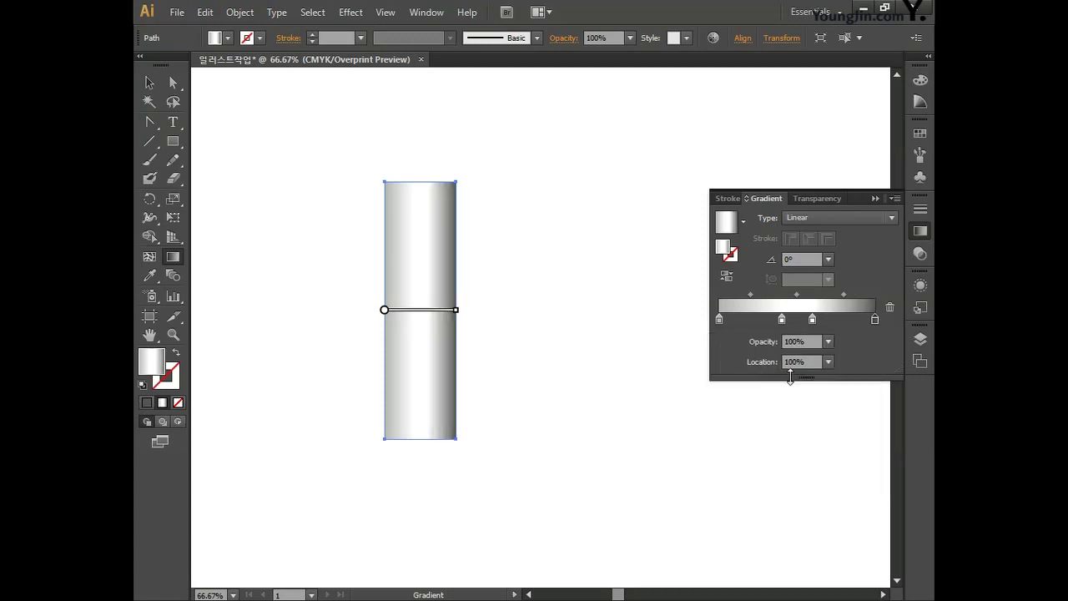
# Duplicate the gradient rectangle upward and reshape the copy into a thin cap slightly wider than the post, sitting on its upper end.
pyautogui.press('v')
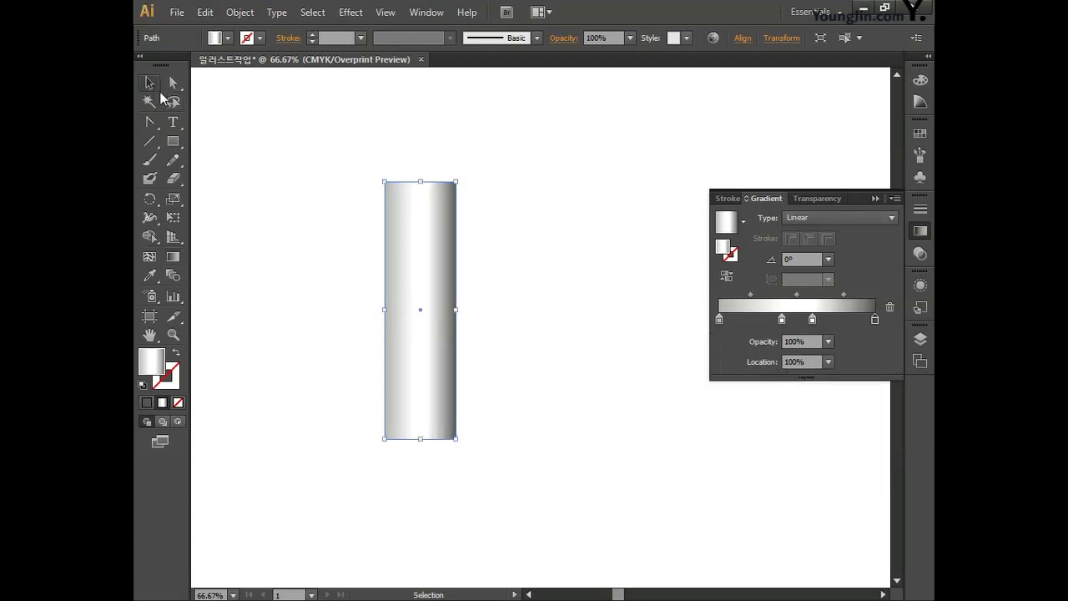
pyautogui.click(530, 319)
pyautogui.moveTo(548, 334); pyautogui.dragTo(553, 313)
pyautogui.hotkey('ctrl', '-')
pyautogui.click(429, 312)
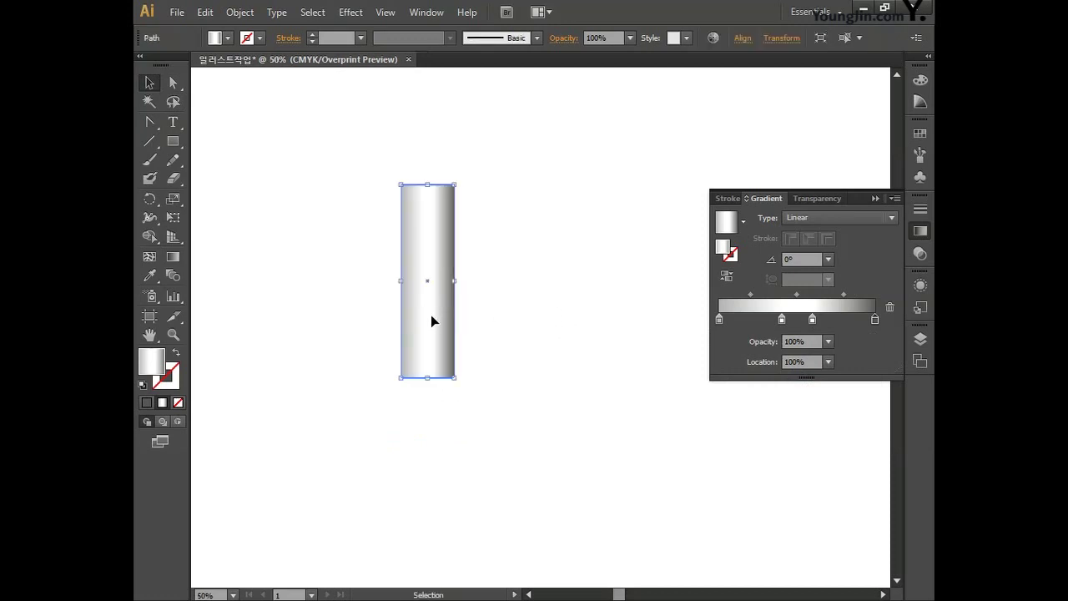
pyautogui.hotkey('ctrl', 'c')
pyautogui.moveTo(432, 322); pyautogui.dragTo(434, 205)
pyautogui.press('space')
pyautogui.moveTo(525, 219); pyautogui.dragTo(521, 285)
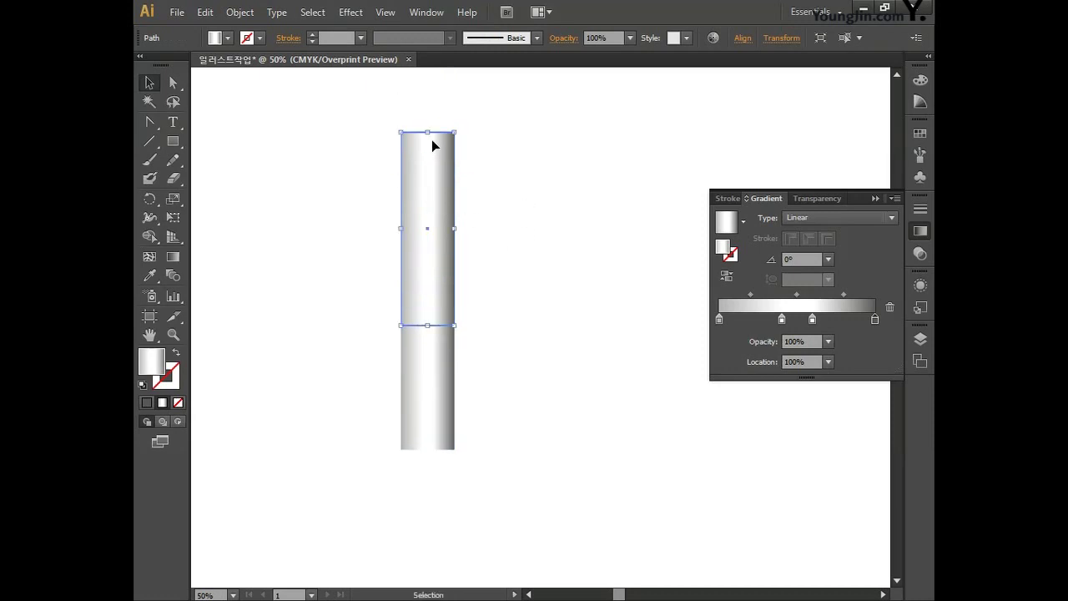
pyautogui.moveTo(427, 132); pyautogui.dragTo(459, 249)
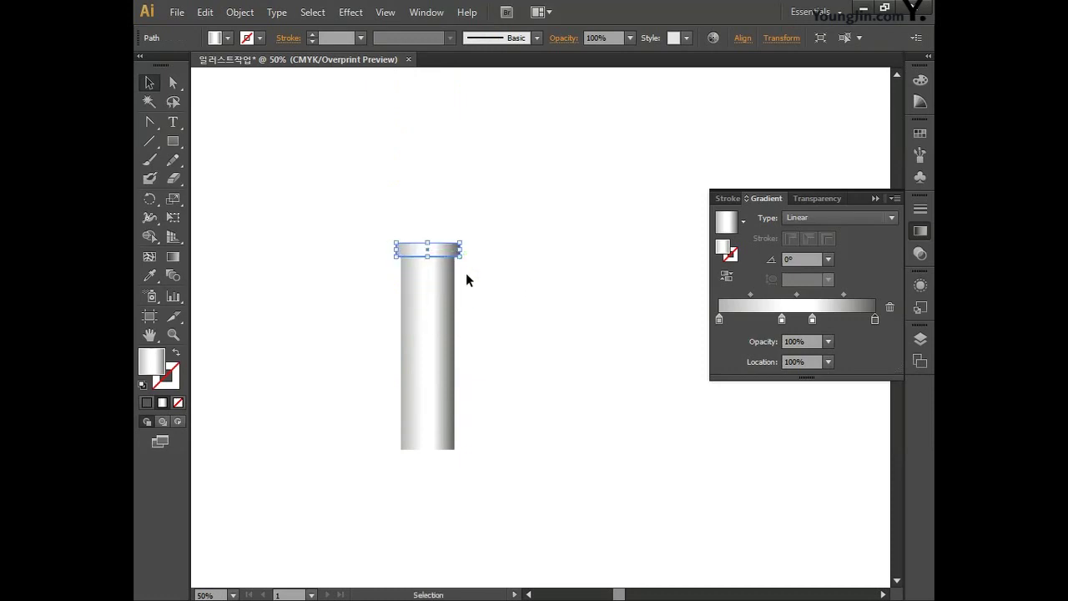
# Duplicate the post rectangle downward and narrow the copy into a slimmer pole centred directly beneath the post.
pyautogui.click(478, 334)
pyautogui.moveTo(478, 337); pyautogui.dragTo(482, 270)
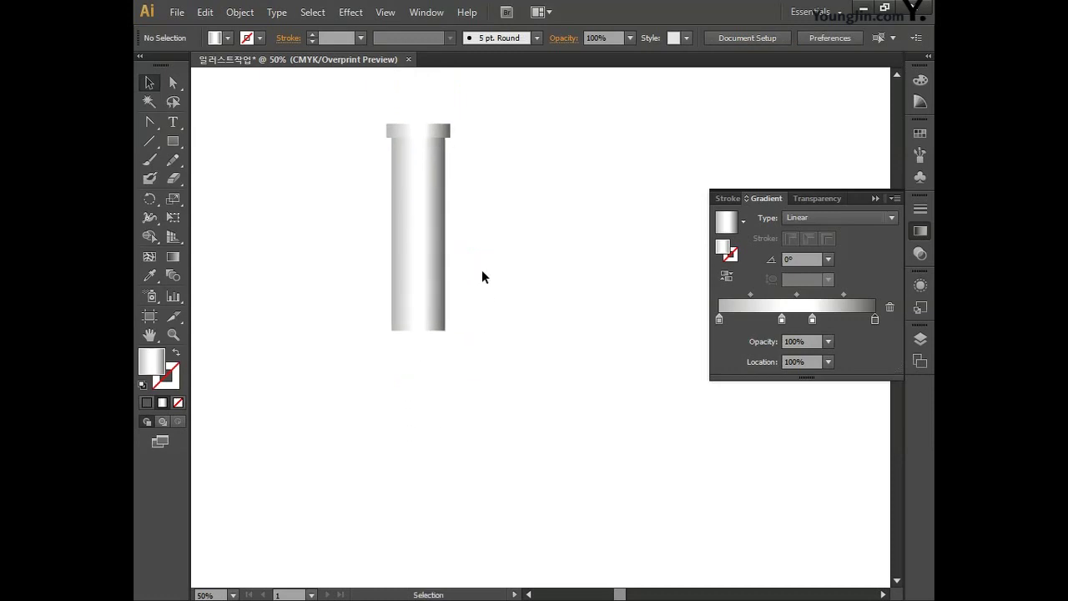
pyautogui.moveTo(432, 197); pyautogui.dragTo(433, 388)
pyautogui.moveTo(534, 413); pyautogui.dragTo(520, 375)
pyautogui.moveTo(431, 370)
pyautogui.mouseDown()
pyautogui.moveTo(405, 375)
pyautogui.moveTo(417, 374)
pyautogui.mouseUp()
pyautogui.moveTo(478, 336); pyautogui.dragTo(470, 360)
pyautogui.click(469, 395)
pyautogui.hotkey('ctrl', '-')
pyautogui.moveTo(407, 329); pyautogui.dragTo(345, 256)
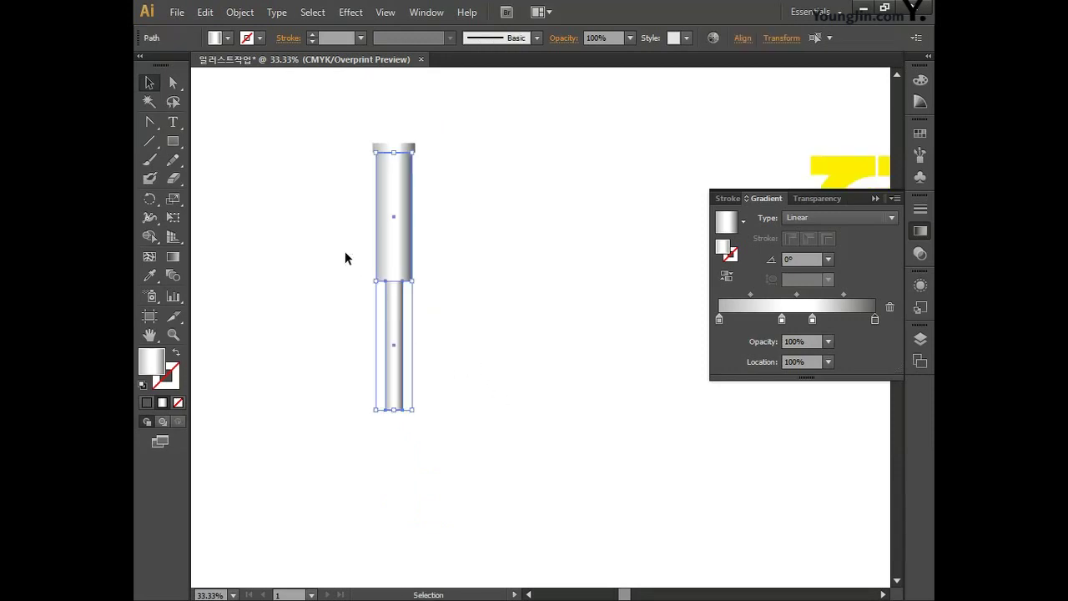
# Stretch the wide post upward to about twice its height, moving the cap so it sits on the new upper end.
pyautogui.click(409, 142)
pyautogui.moveTo(407, 150); pyautogui.dragTo(409, 95)
pyautogui.scroll(3, 407, 320)
pyautogui.click(407, 320)
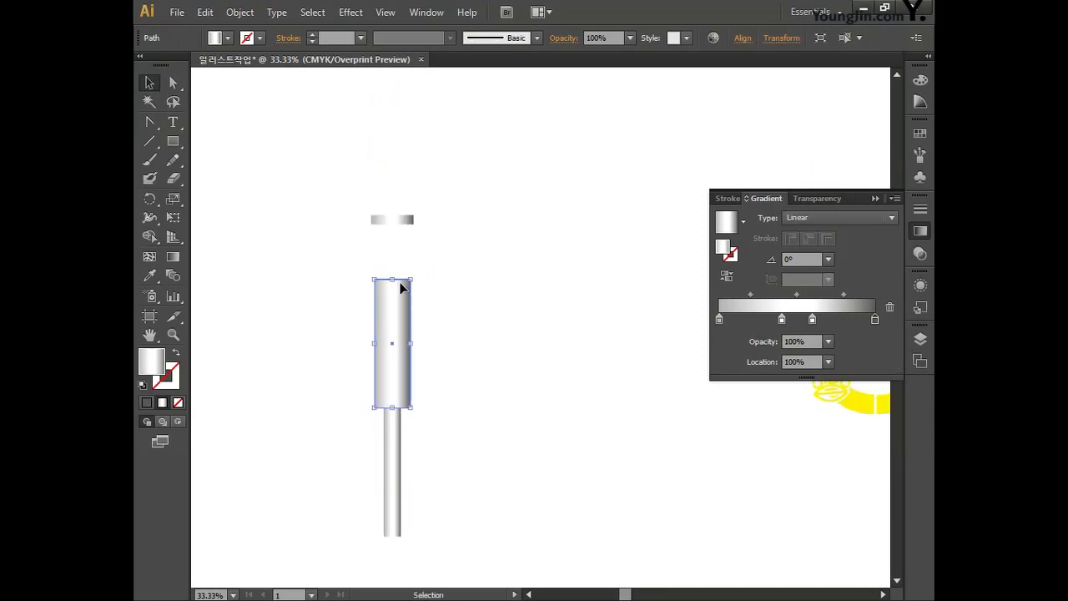
pyautogui.moveTo(393, 281); pyautogui.dragTo(411, 148)
pyautogui.click(407, 230)
pyautogui.moveTo(409, 220); pyautogui.dragTo(409, 156)
pyautogui.click(468, 190)
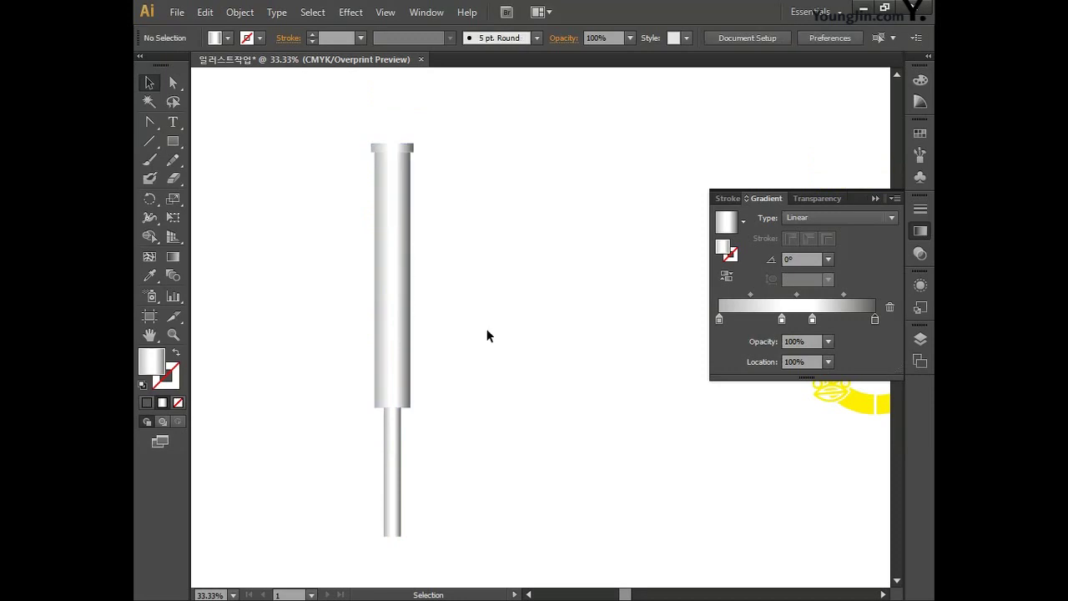
# Draw a closed shadow shape with the Pen tool across the post just below the cap, with an upward-curving lower edge.
pyautogui.moveTo(471, 258); pyautogui.dragTo(523, 253)
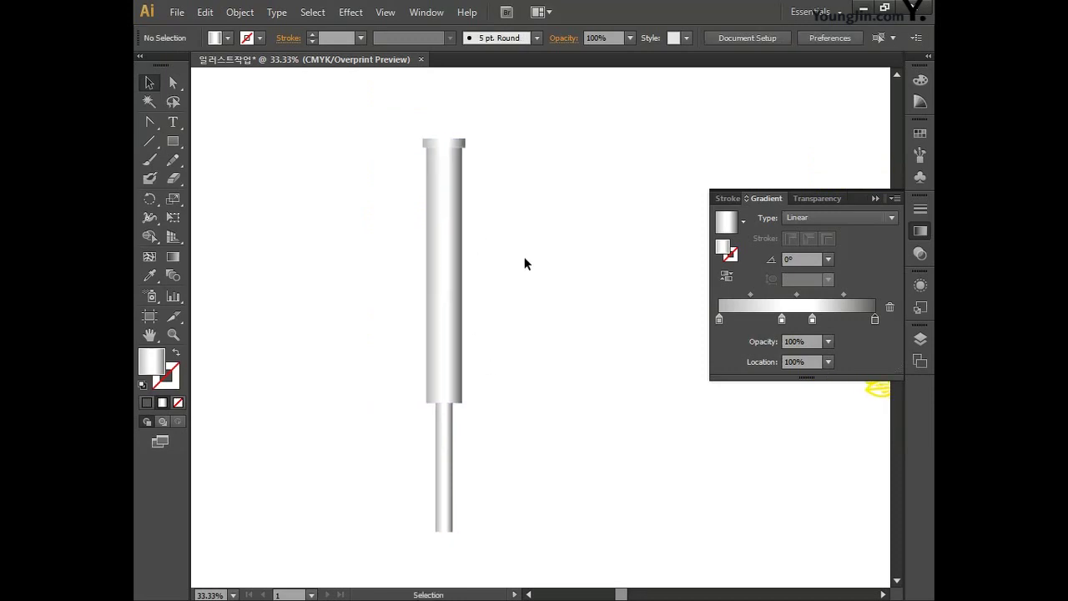
pyautogui.hotkey('ctrl', '=')
pyautogui.hotkey('ctrl', '=')
pyautogui.moveTo(489, 213); pyautogui.dragTo(560, 396)
pyautogui.hotkey('ctrl', '=')
pyautogui.hotkey('ctrl', '=')
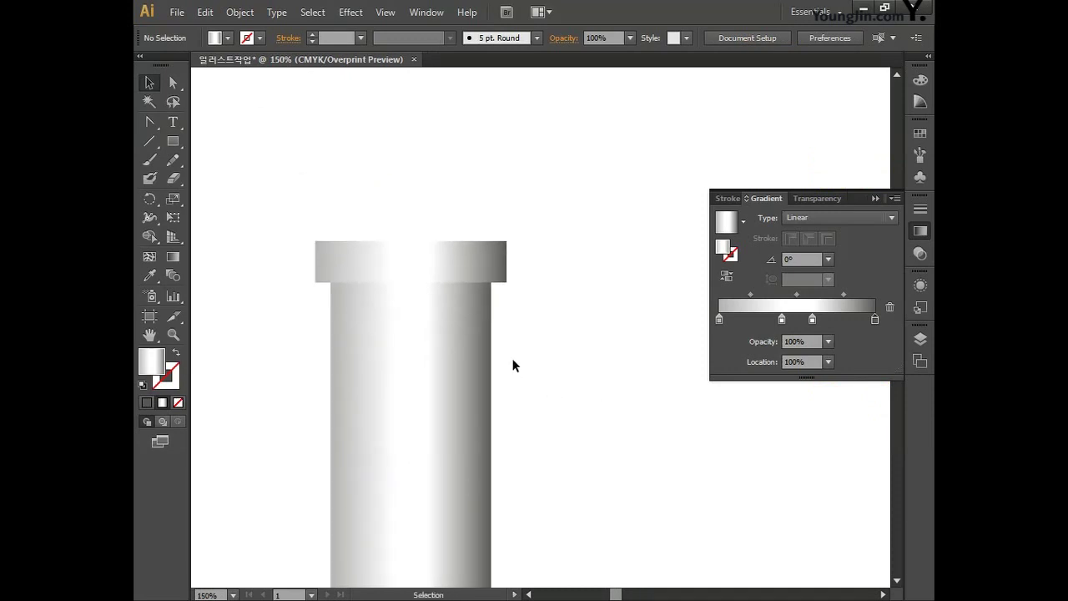
pyautogui.click(152, 126)
pyautogui.moveTo(152, 127); pyautogui.dragTo(207, 122)
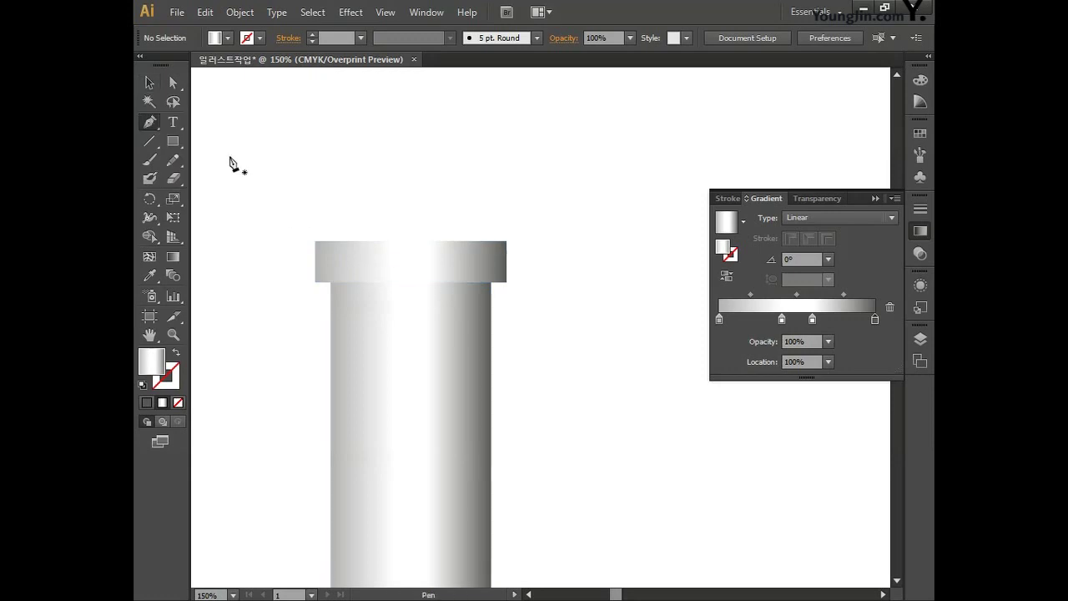
pyautogui.click(330, 282)
pyautogui.click(331, 330)
pyautogui.moveTo(492, 329); pyautogui.dragTo(584, 369)
pyautogui.click(492, 327)
pyautogui.click(491, 283)
pyautogui.click(331, 283)
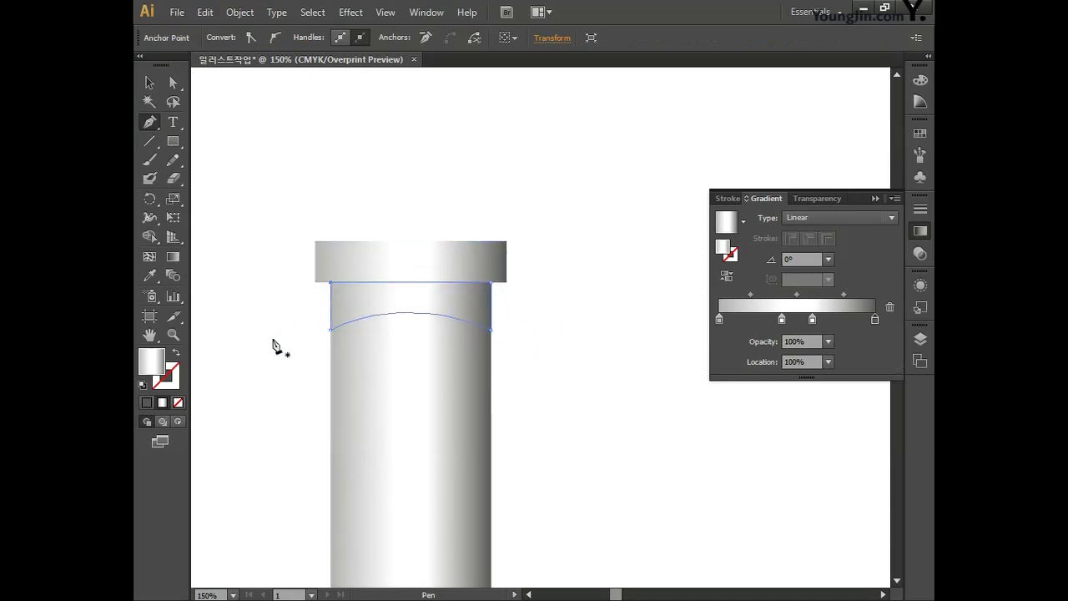
# Fill the shadow shape with solid black at K 100% and set its opacity to 30%.
pyautogui.press('v')
pyautogui.click(147, 402)
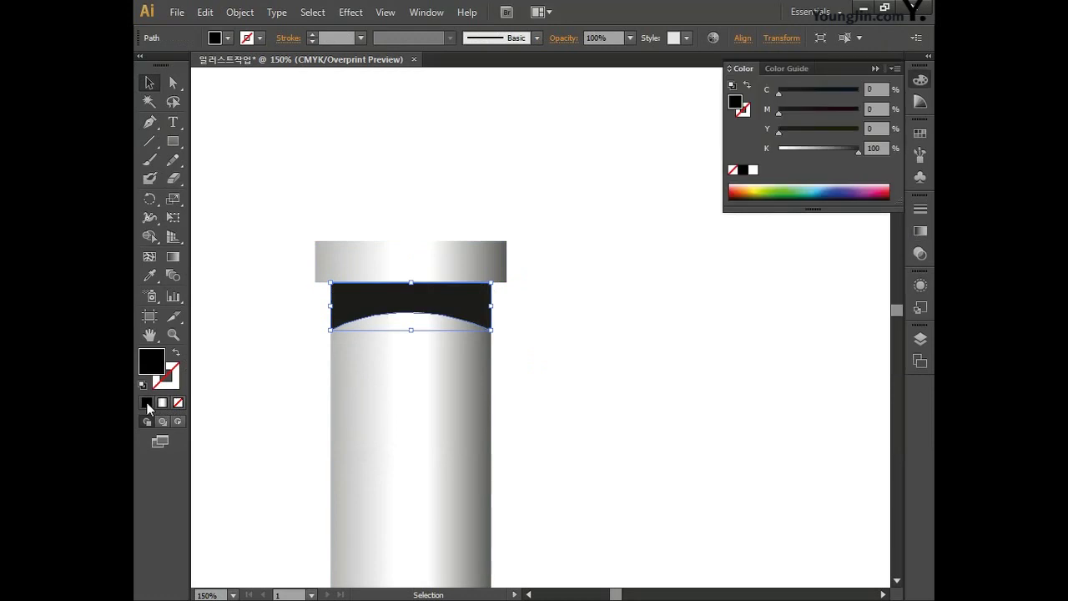
pyautogui.doubleClick(151, 362)
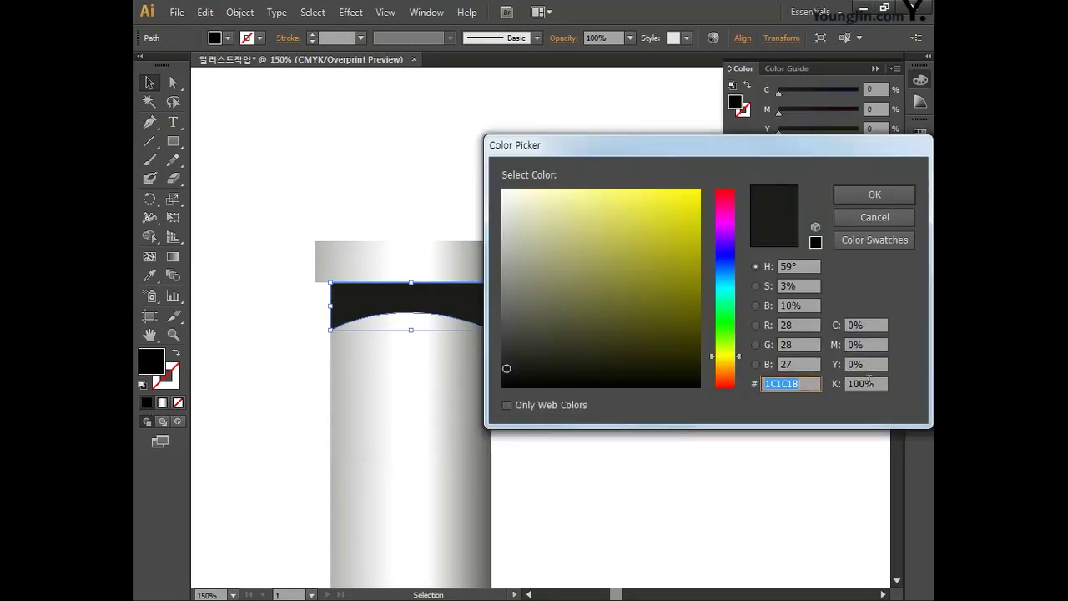
pyautogui.click(873, 194)
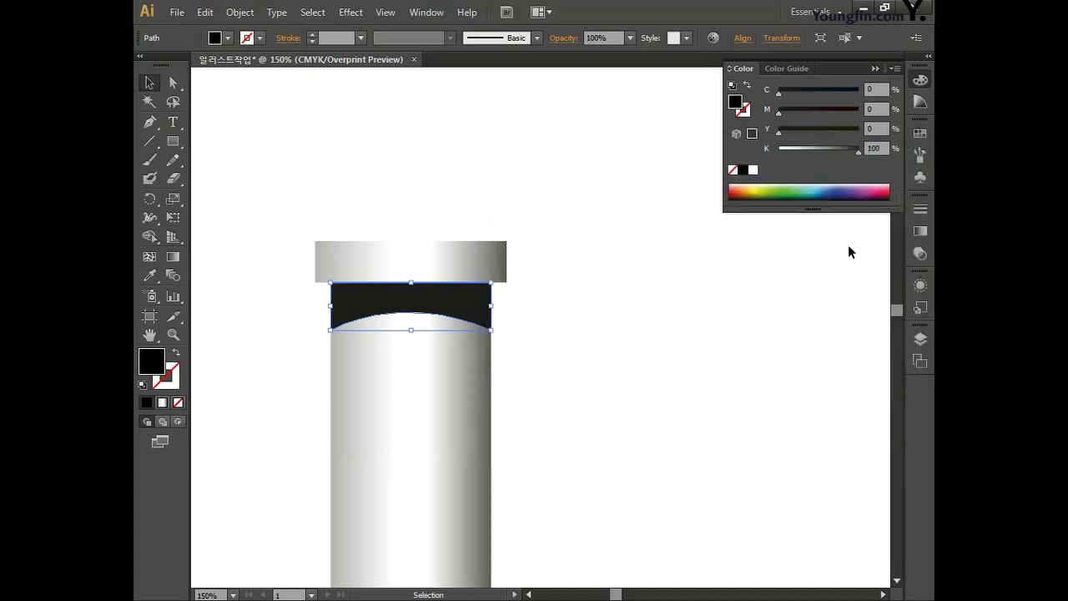
pyautogui.click(605, 37)
pyautogui.write('30')
pyautogui.press('Return')
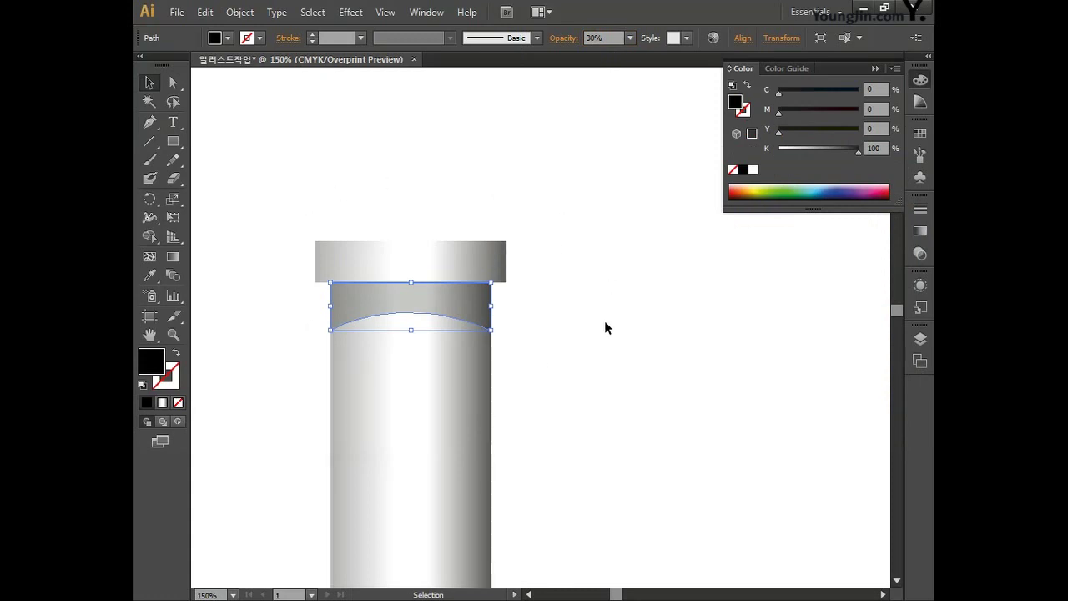
# Draw a right-pointing arrow signboard across the post with the Pen tool, its upper edge about 220 mm long and its tip vertically centred.
pyautogui.press('p')
pyautogui.hotkey('ctrl', '-')
pyautogui.hotkey('ctrl', '-')
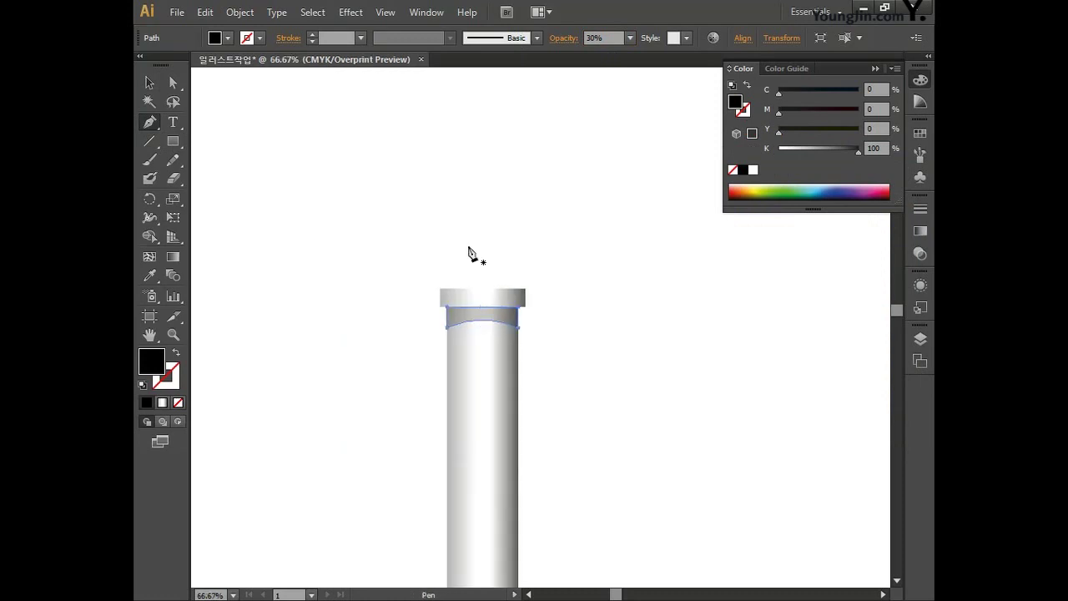
pyautogui.moveTo(582, 431); pyautogui.dragTo(516, 286)
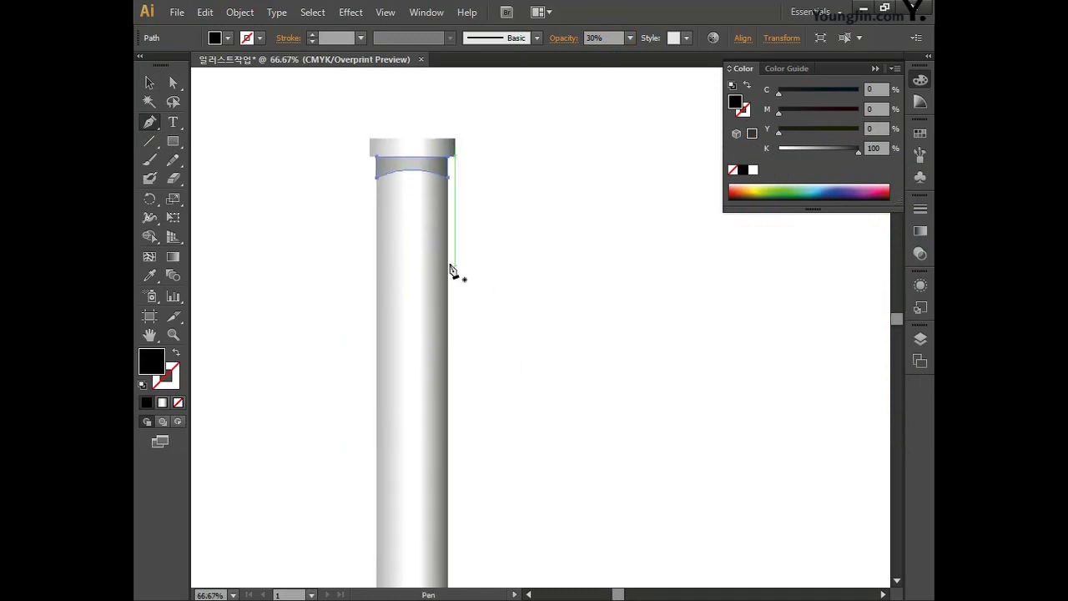
pyautogui.moveTo(265, 199); pyautogui.dragTo(564, 207)
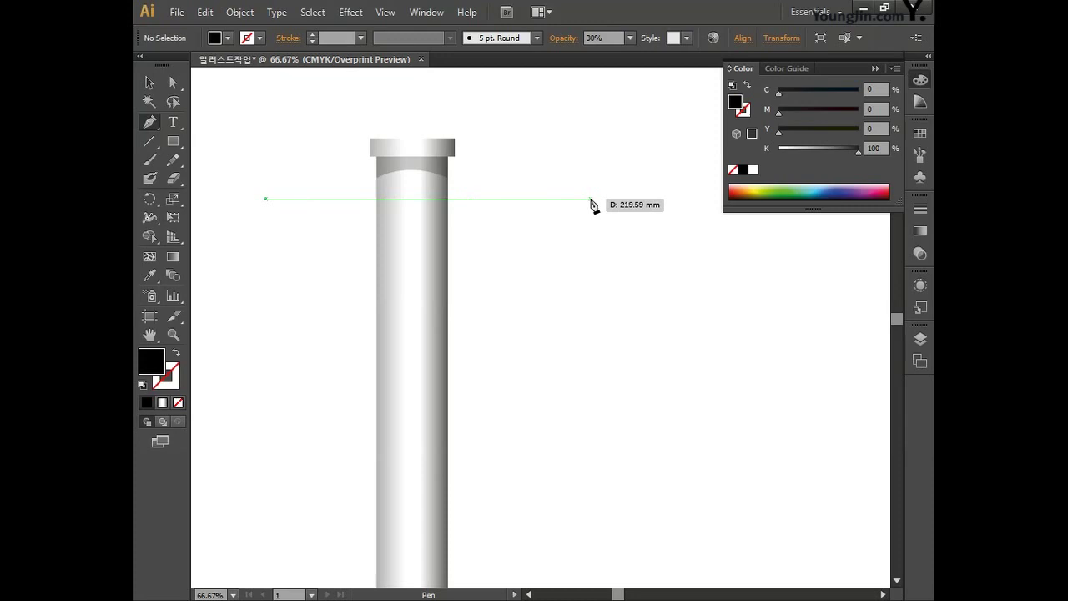
pyautogui.click(591, 199)
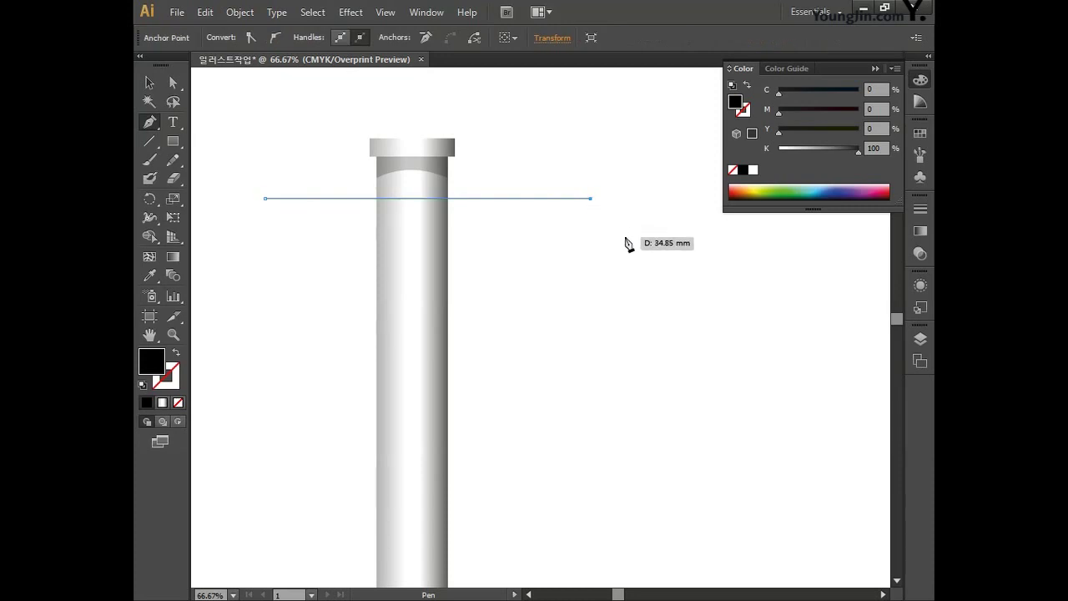
pyautogui.click(624, 237)
pyautogui.click(593, 265)
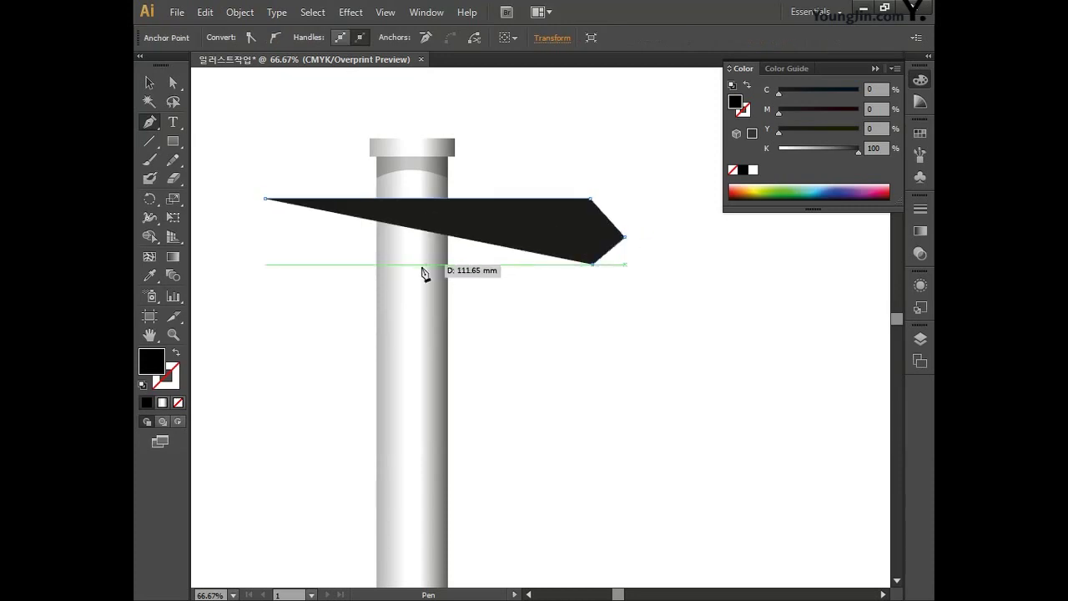
pyautogui.click(264, 265)
pyautogui.click(264, 198)
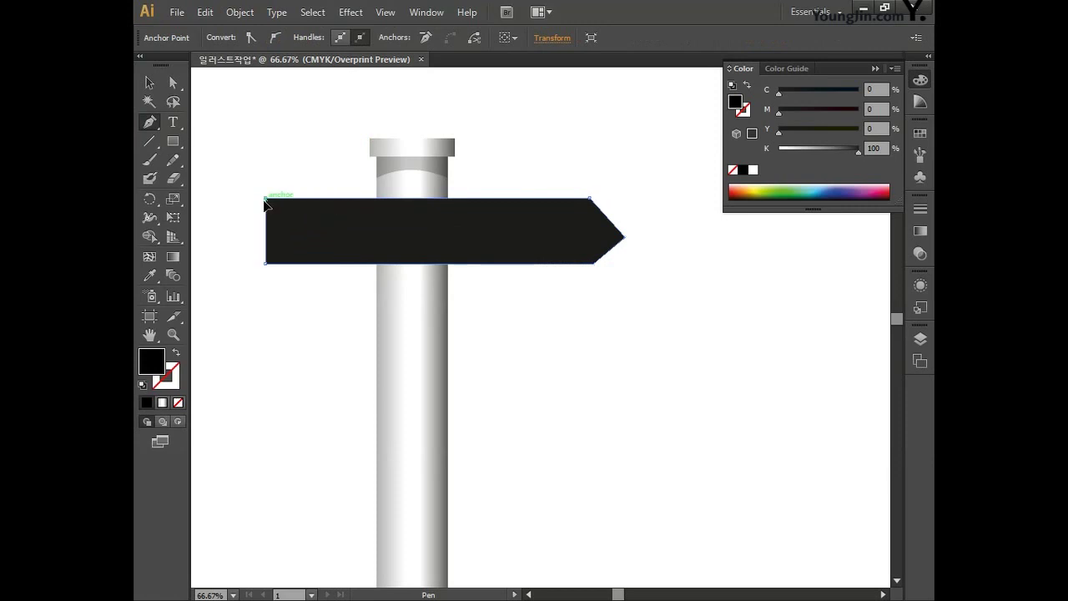
pyautogui.moveTo(628, 240); pyautogui.dragTo(635, 231)
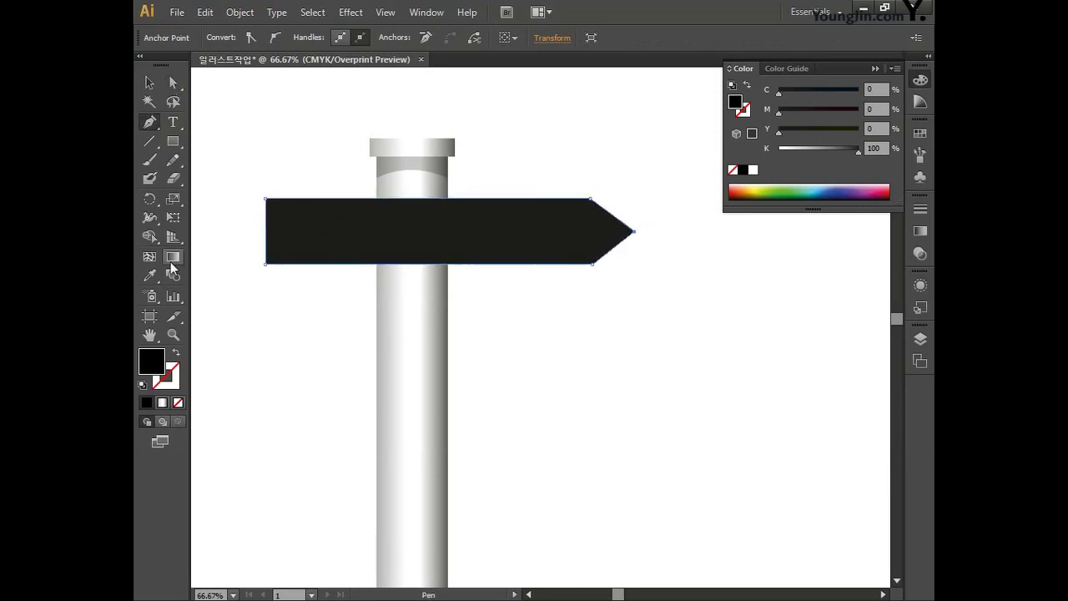
# Apply a linear gradient to the signboard and remove its two white intermediate stops.
pyautogui.doubleClick(172, 260)
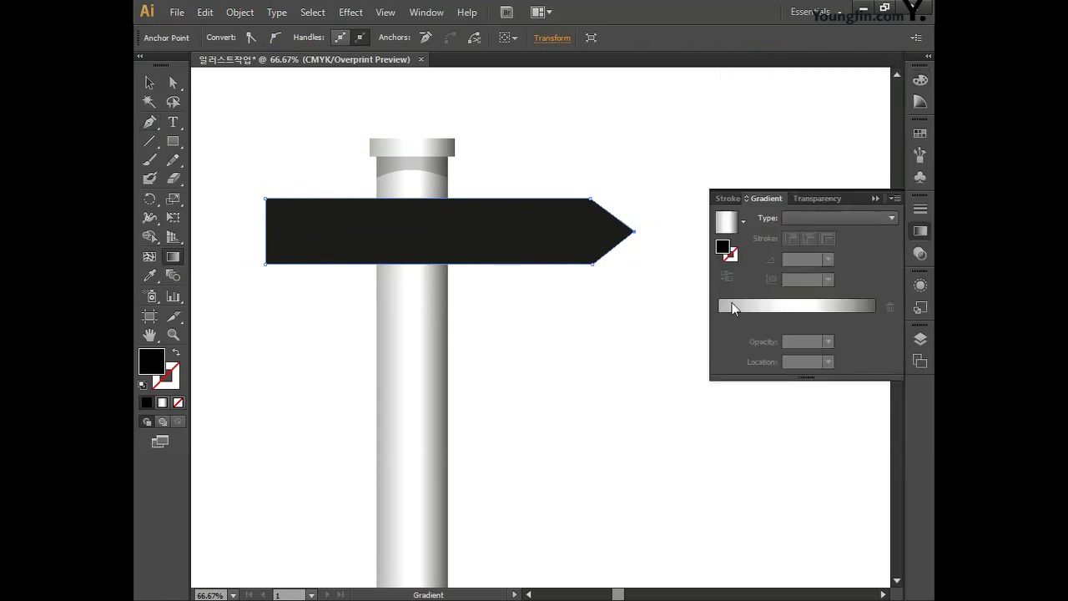
pyautogui.click(808, 219)
pyautogui.click(813, 233)
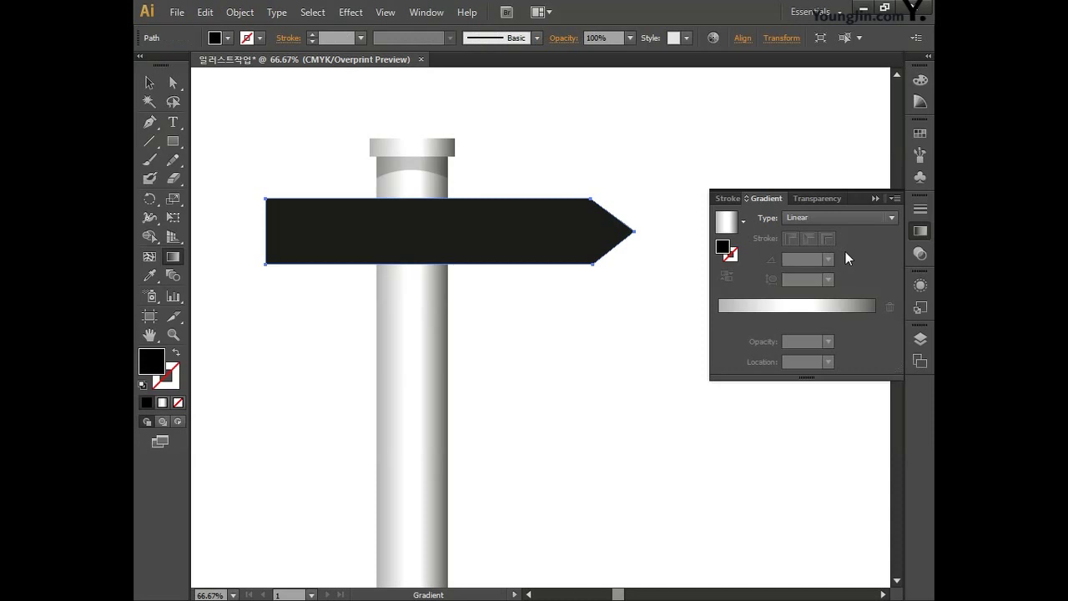
pyautogui.click(753, 305)
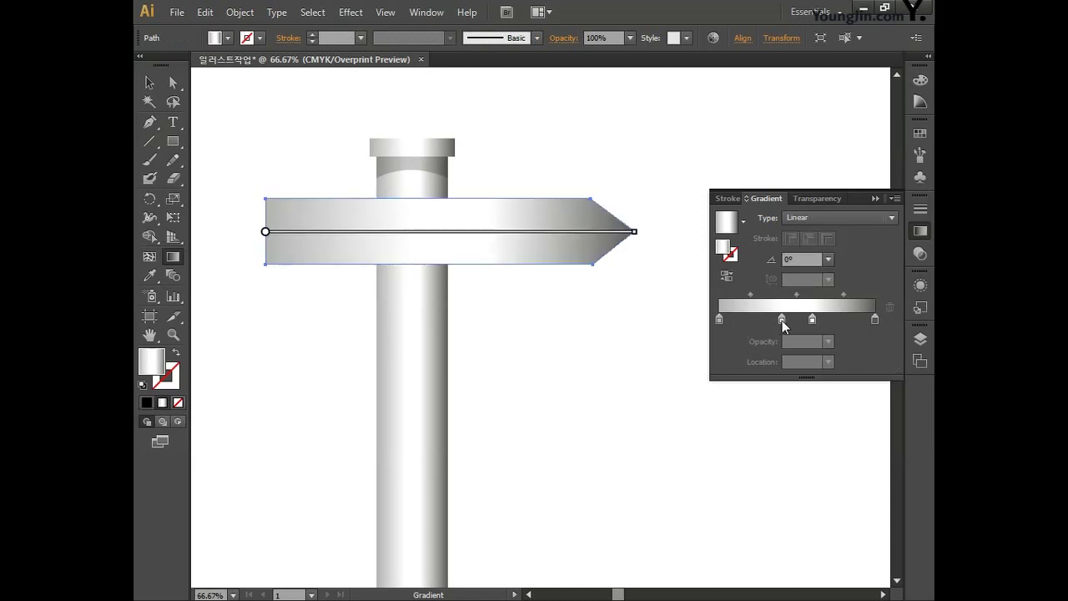
pyautogui.moveTo(783, 321); pyautogui.dragTo(745, 343)
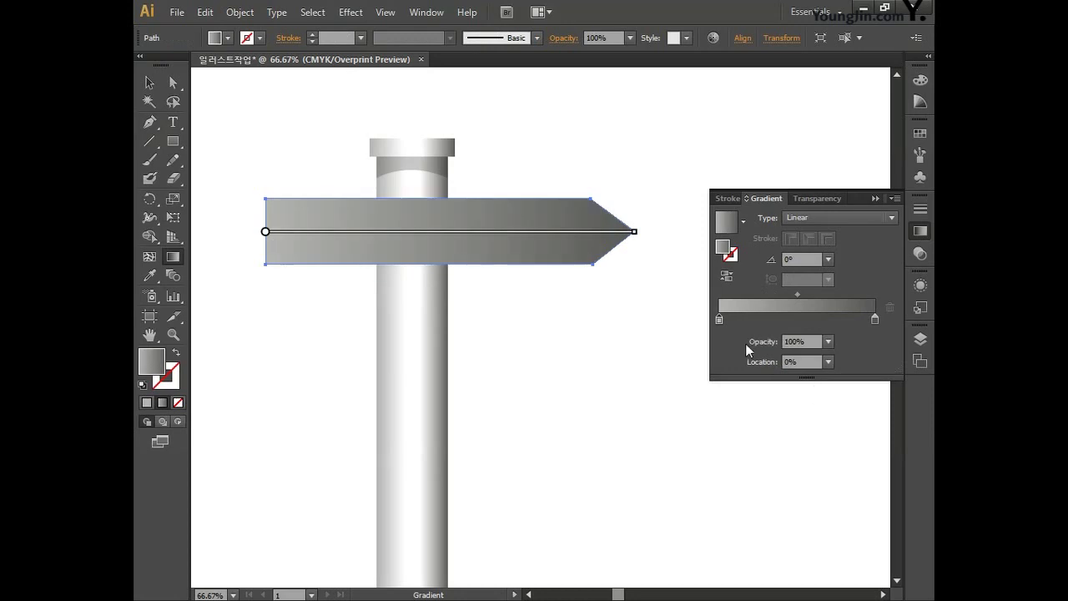
# Set the signboard gradient's starting stop to C 30, M 100, Y 100, K 30.
pyautogui.doubleClick(719, 319)
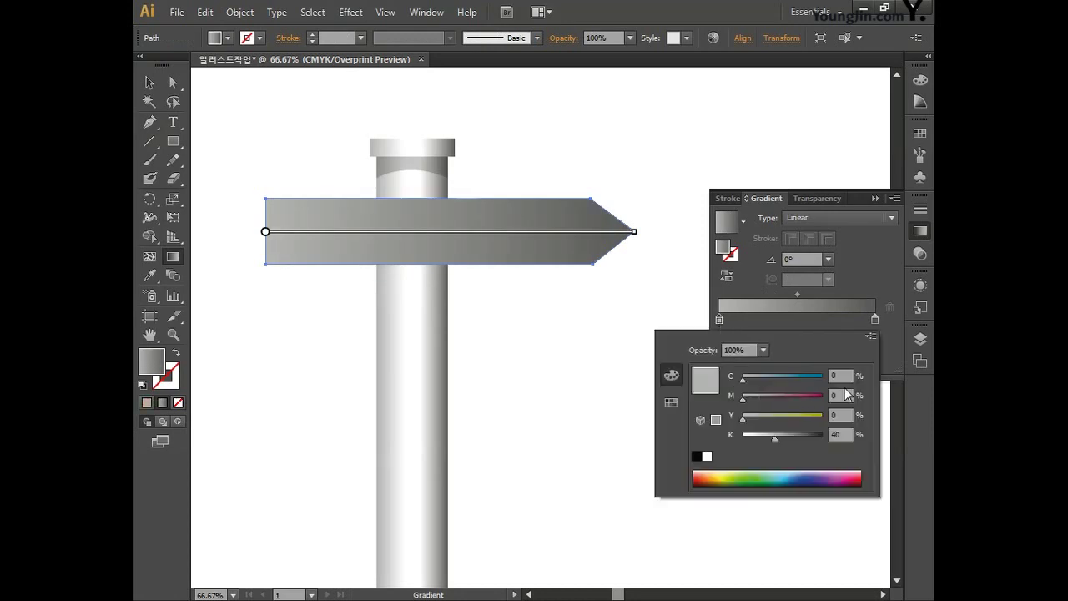
pyautogui.write('30')
pyautogui.press('Tab')
pyautogui.write('100')
pyautogui.press('Tab')
pyautogui.write('100')
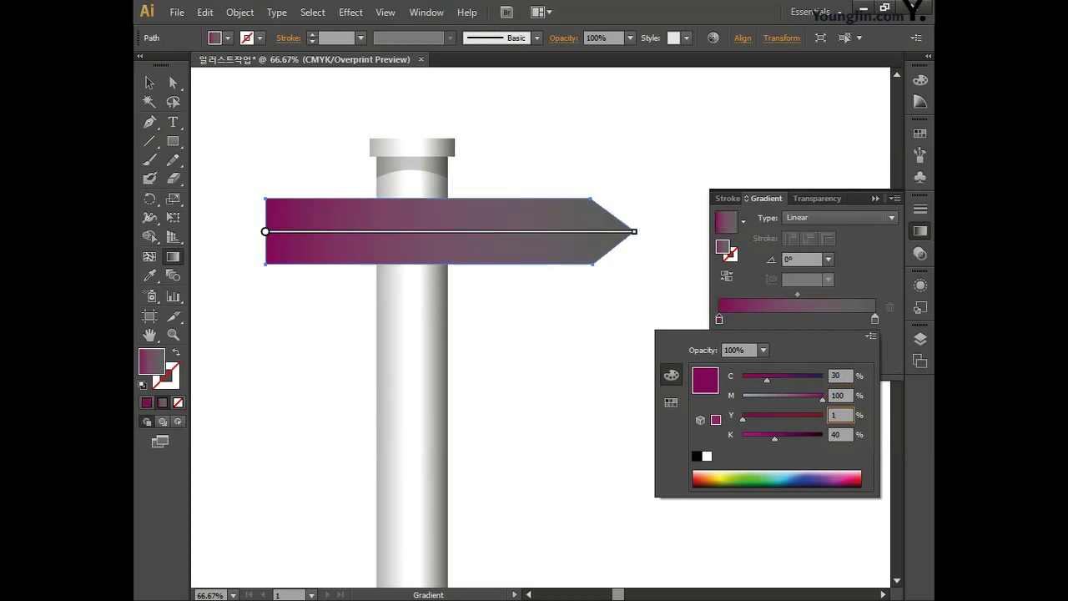
pyautogui.press('Tab')
pyautogui.write('30')
pyautogui.press('Return')
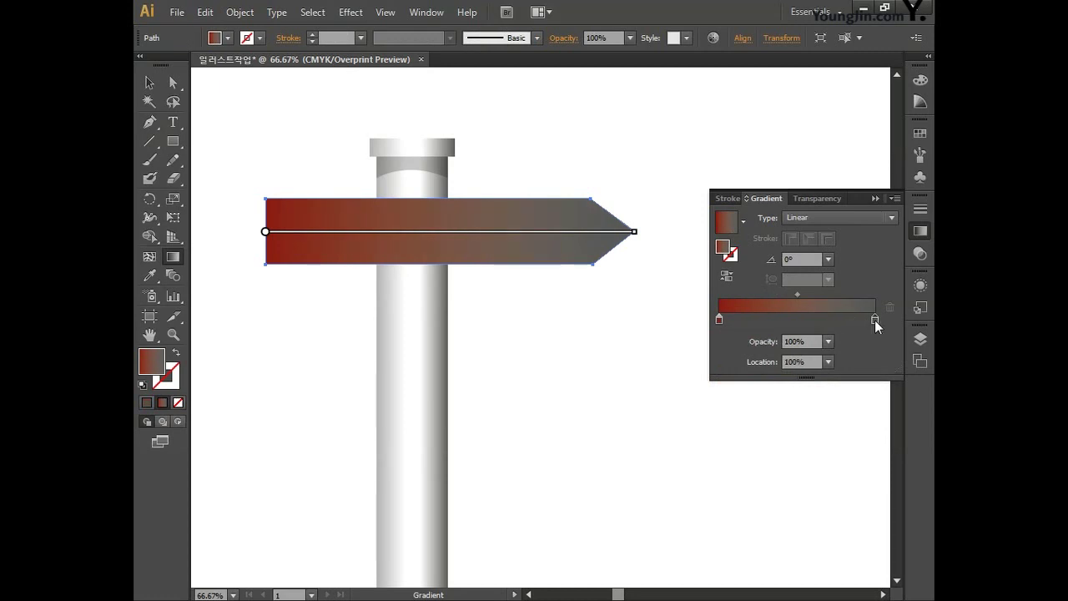
# Set the signboard gradient's end stop to C 10, M 100, Y 100, K 0.
pyautogui.doubleClick(875, 321)
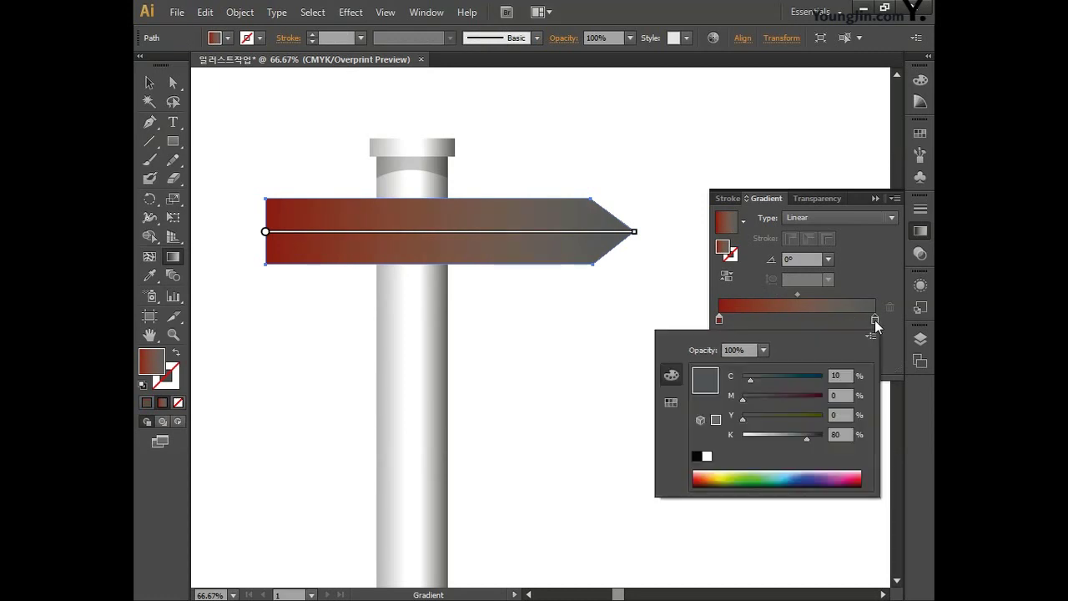
pyautogui.click(835, 375)
pyautogui.write('1')
pyautogui.press('Tab')
pyautogui.write('100')
pyautogui.press('Tab')
pyautogui.write('100')
pyautogui.press('Tab')
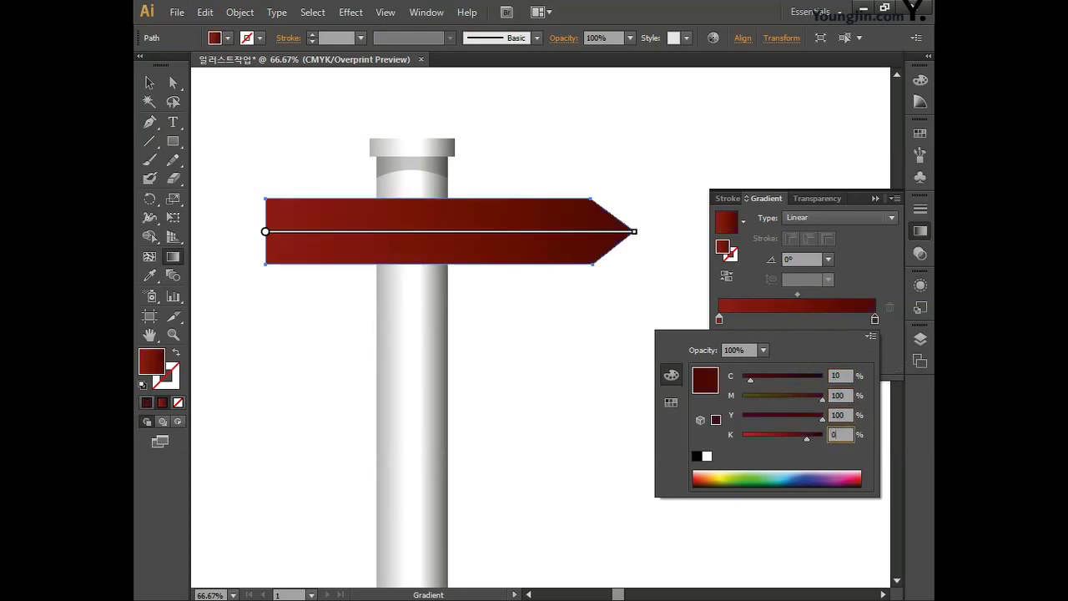
pyautogui.write('0')
pyautogui.press('Return')
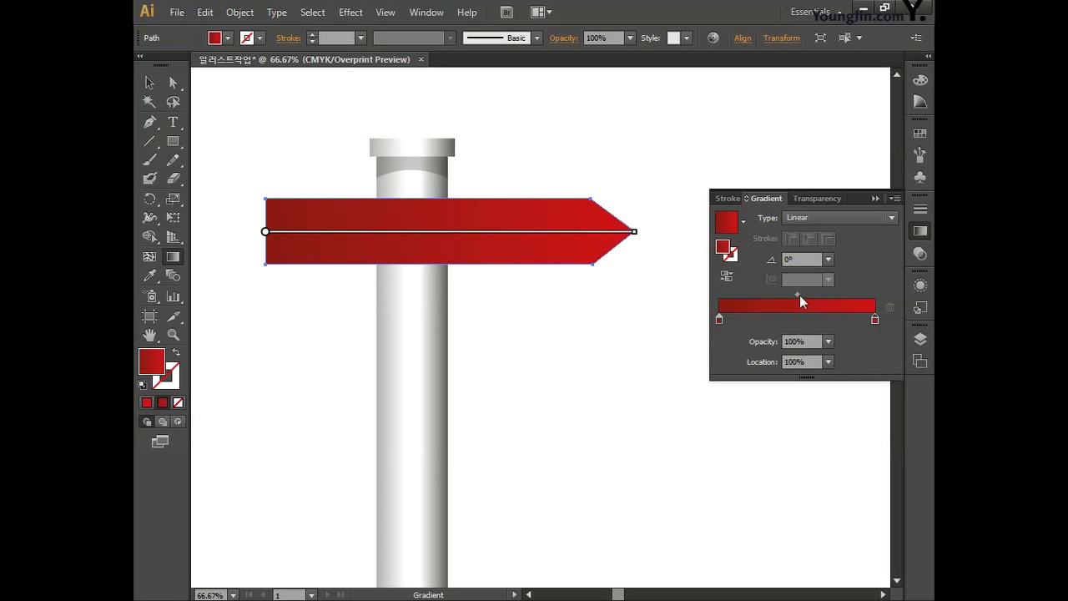
# Move the midpoint between the signboard gradient's two red stops to location 30%.
pyautogui.moveTo(800, 294); pyautogui.dragTo(783, 295)
pyautogui.click(810, 362)
pyautogui.doubleClick(809, 361)
pyautogui.write('30')
pyautogui.press('Return')
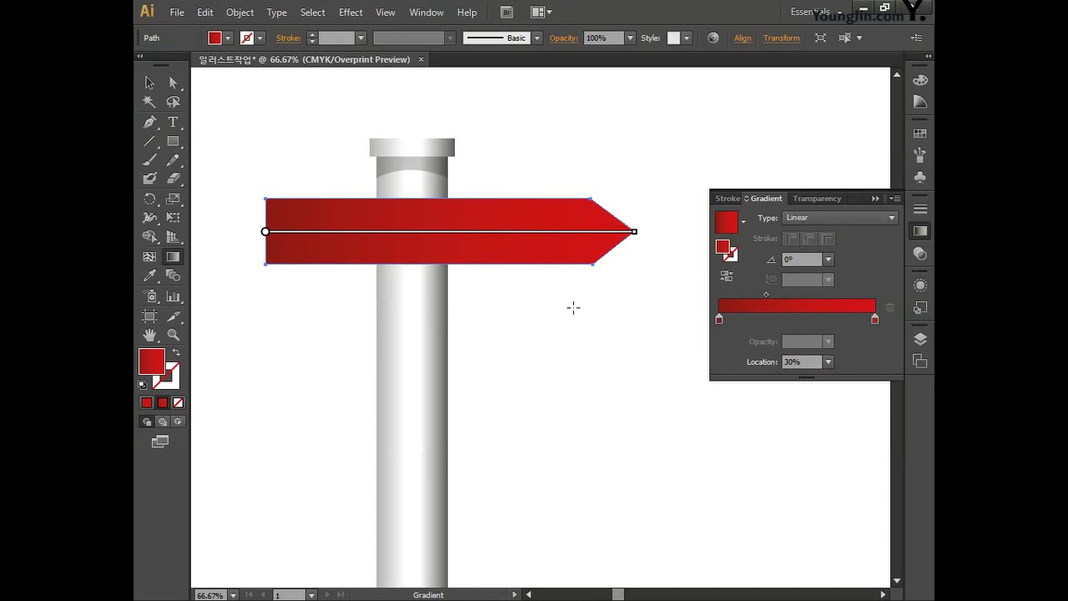
# Offset the signboard's path outward by 2 mm with round joins.
pyautogui.press('v')
pyautogui.click(294, 154)
pyautogui.click(310, 202)
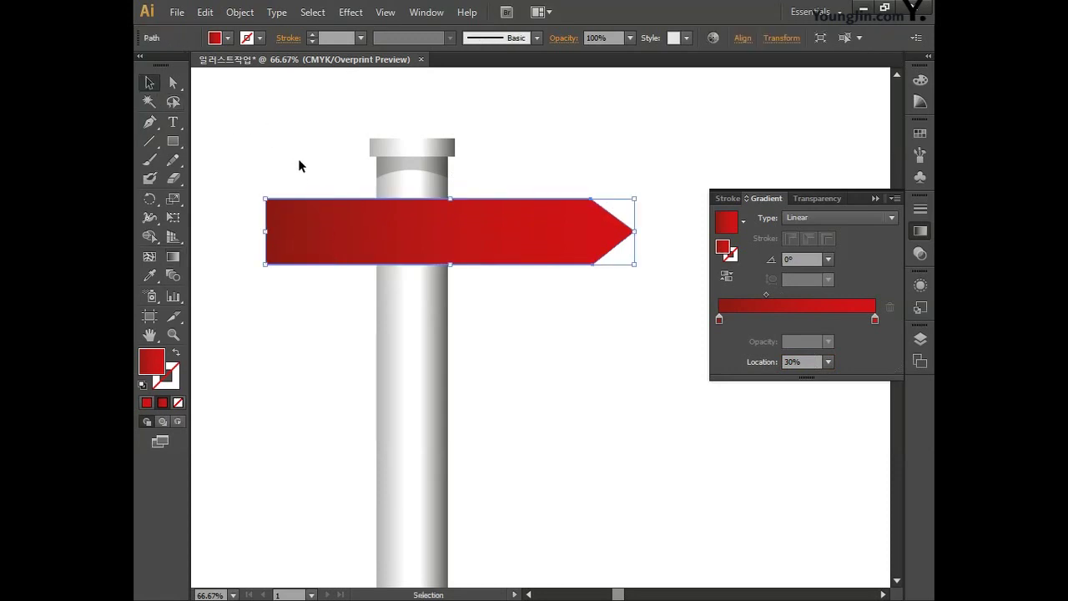
pyautogui.click(239, 12)
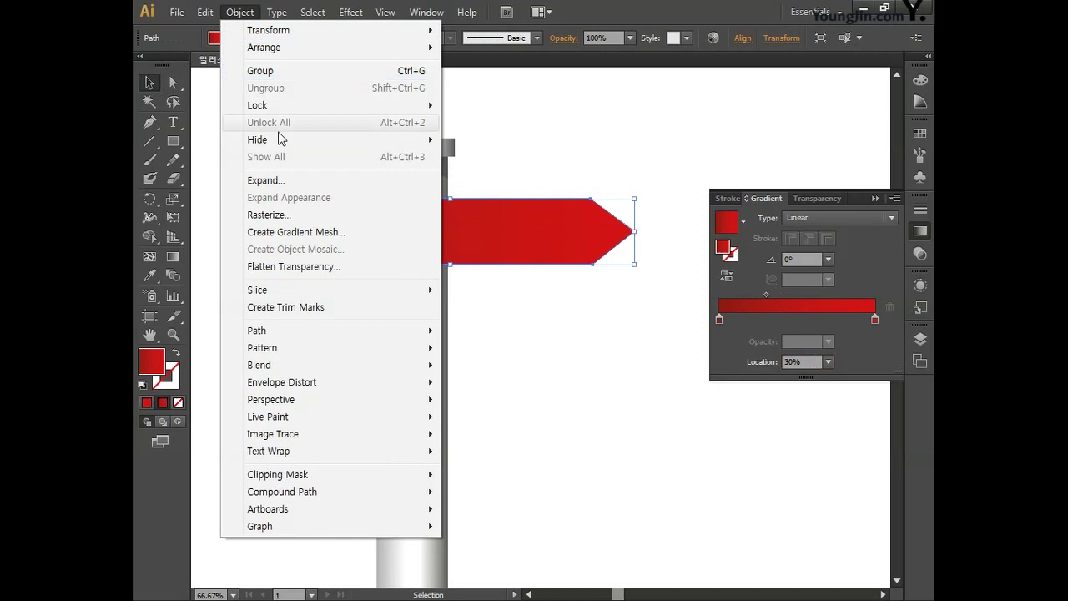
pyautogui.moveTo(288, 333)
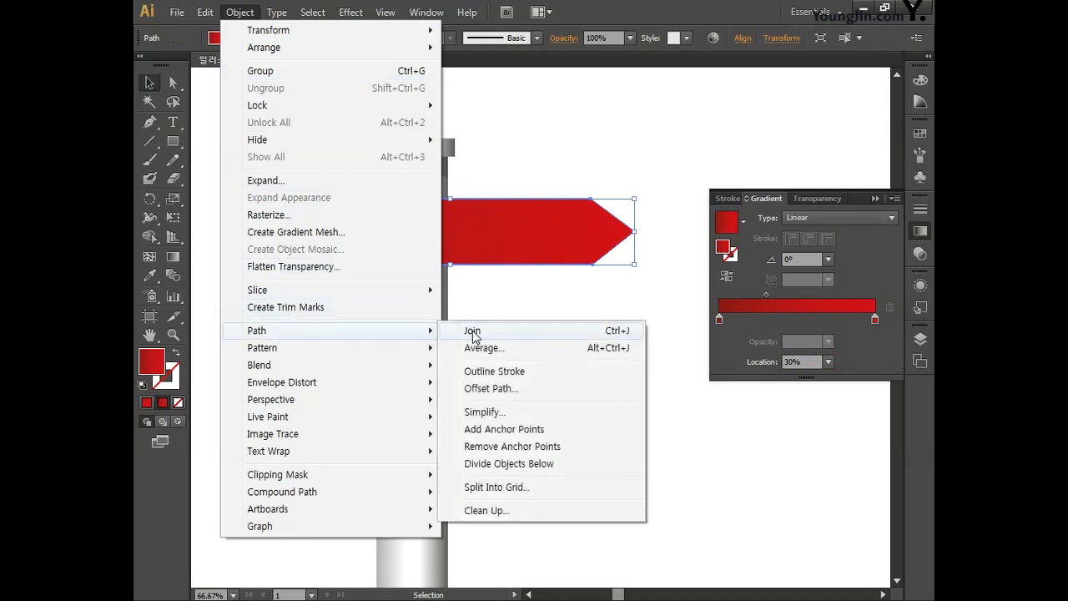
pyautogui.click(477, 388)
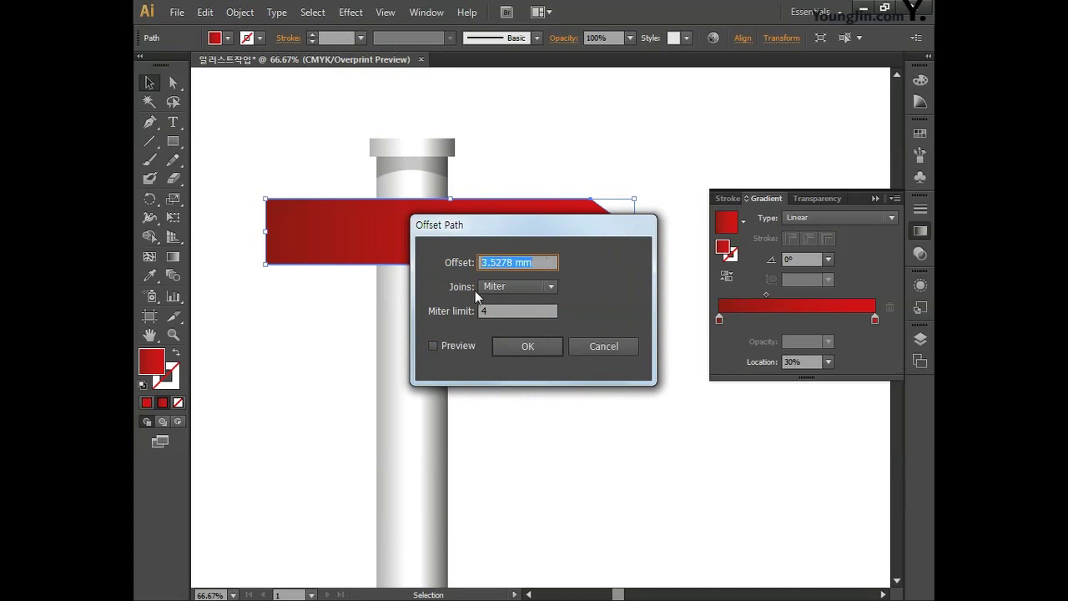
pyautogui.click(451, 346)
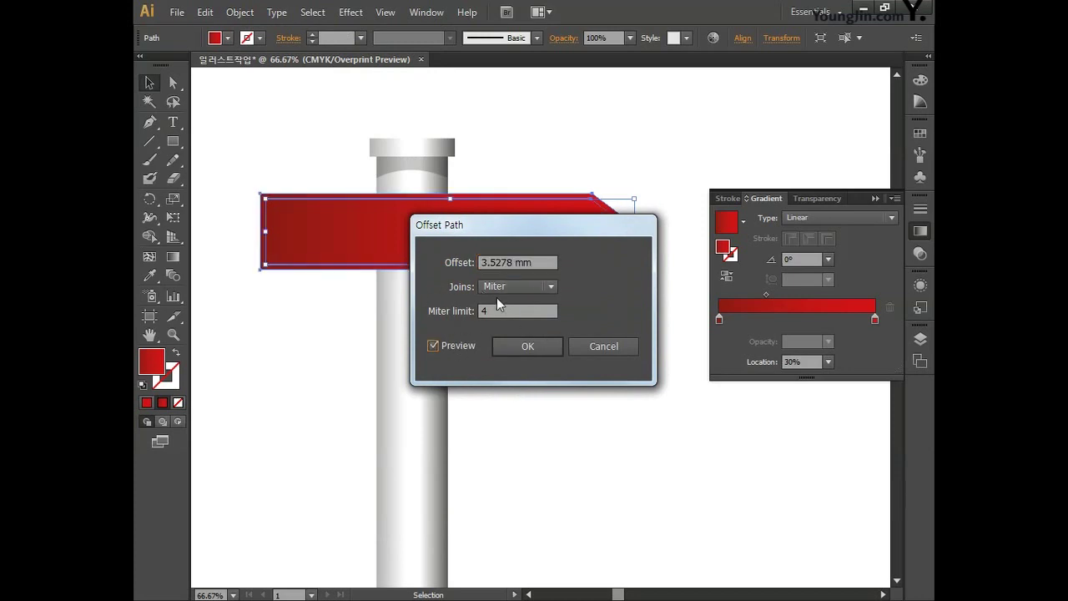
pyautogui.click(540, 265)
pyautogui.write('2')
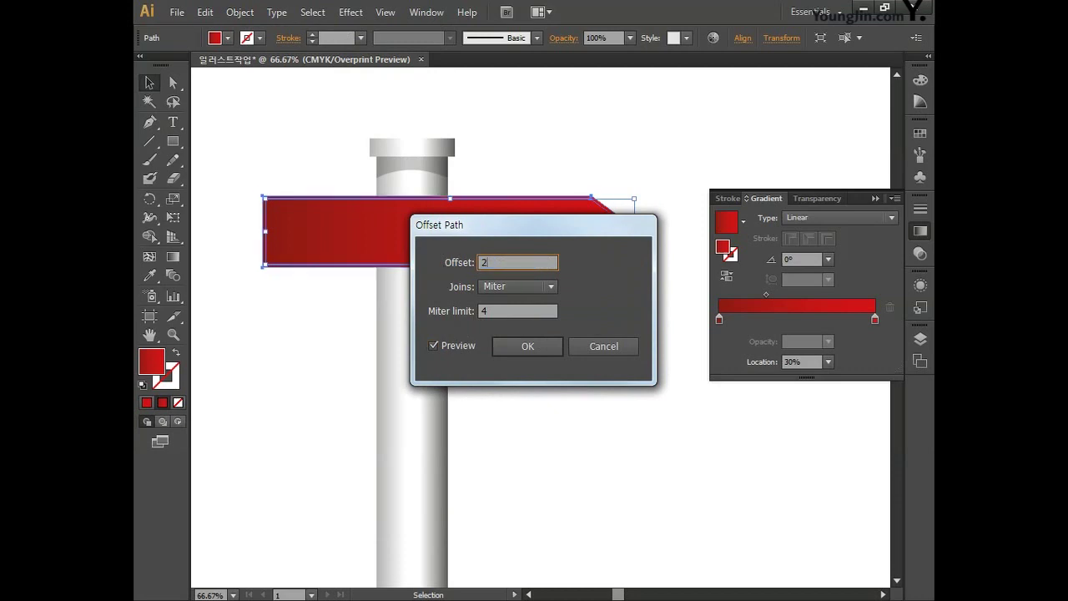
pyautogui.click(517, 288)
pyautogui.click(523, 322)
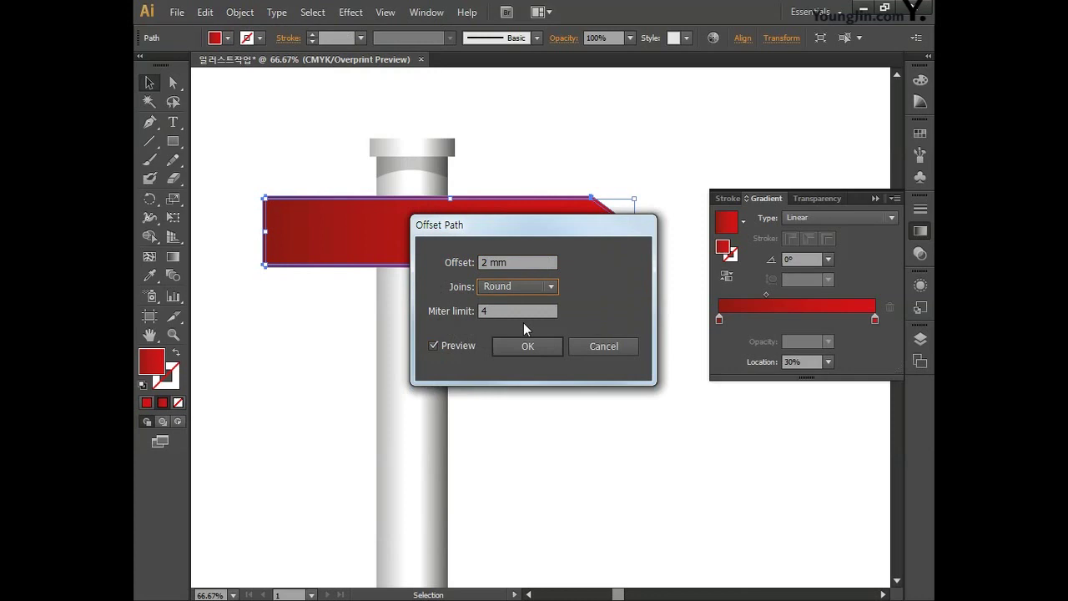
pyautogui.click(546, 346)
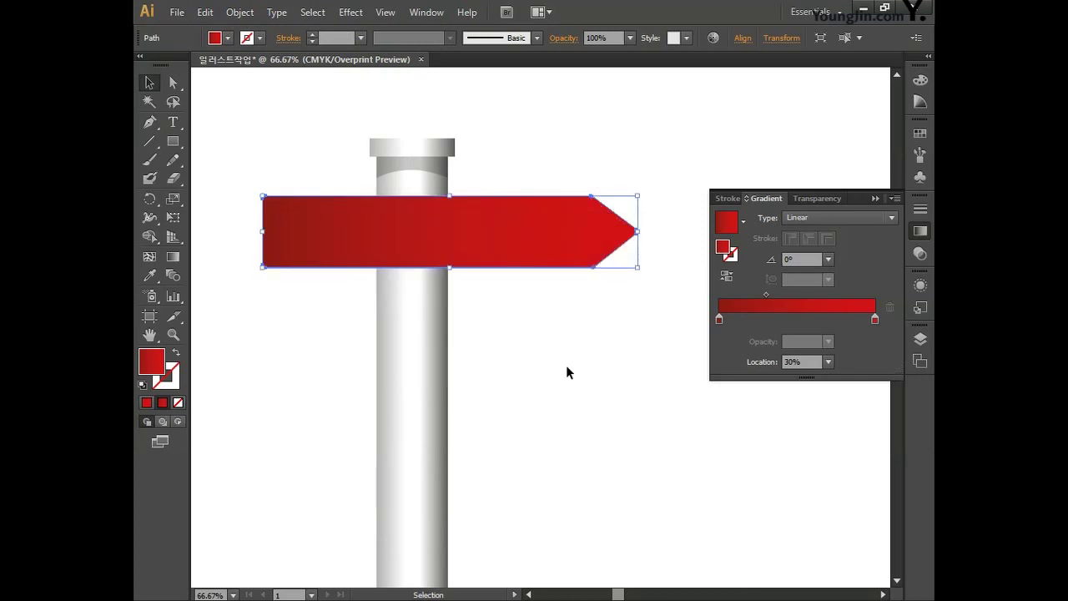
# Fill the offset shape behind the signboard with white at C 0, M 0, Y 0, K 0.
pyautogui.doubleClick(169, 376)
pyautogui.press('Tab')
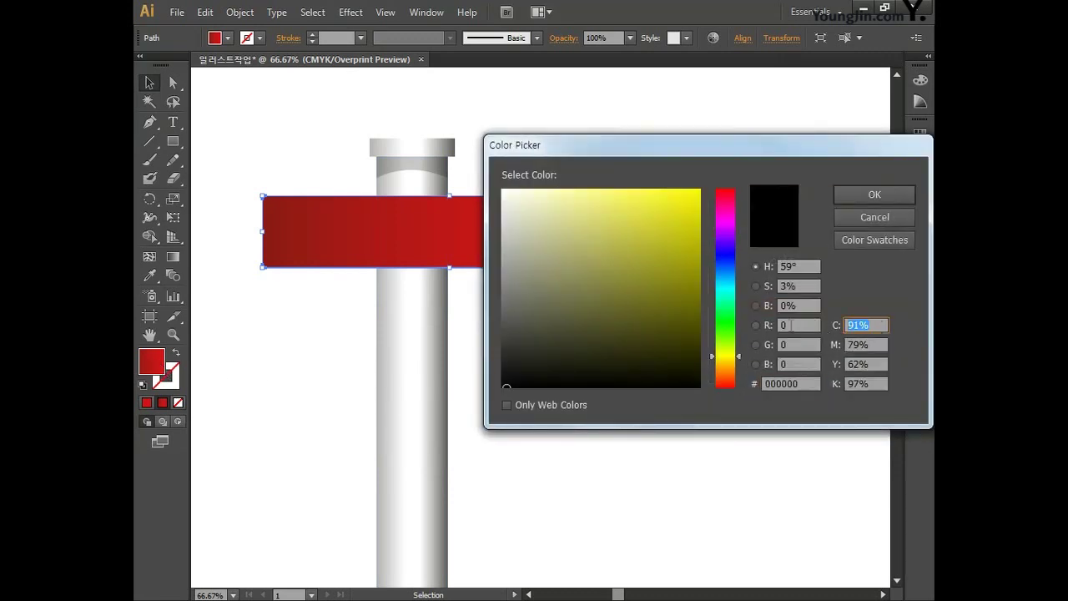
pyautogui.write('0')
pyautogui.press('Tab')
pyautogui.write('0')
pyautogui.press('Tab')
pyautogui.write('0')
pyautogui.press('Tab')
pyautogui.write('0')
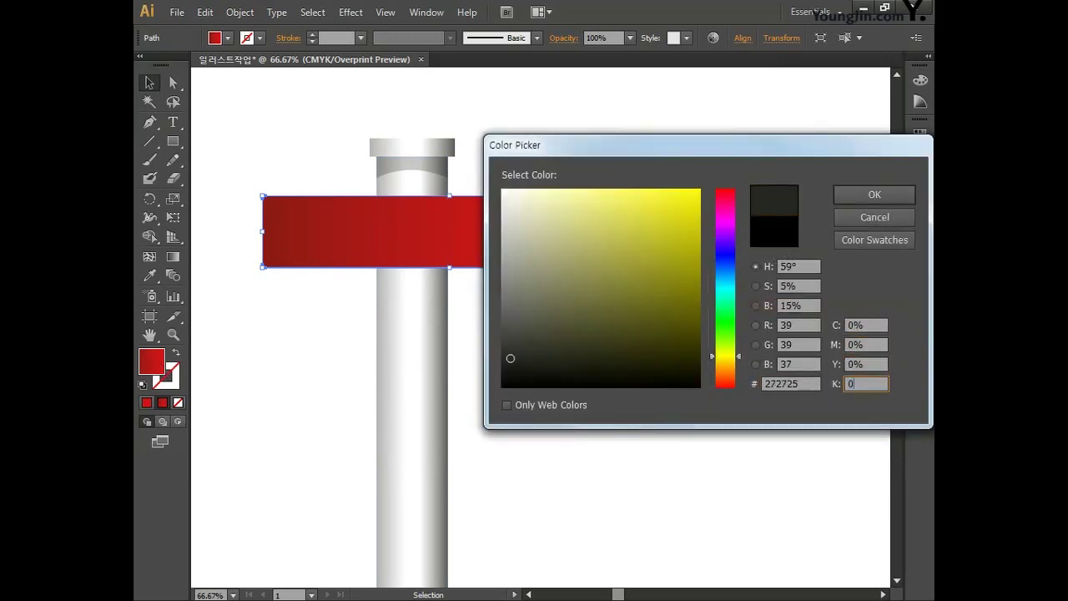
pyautogui.press('Return')
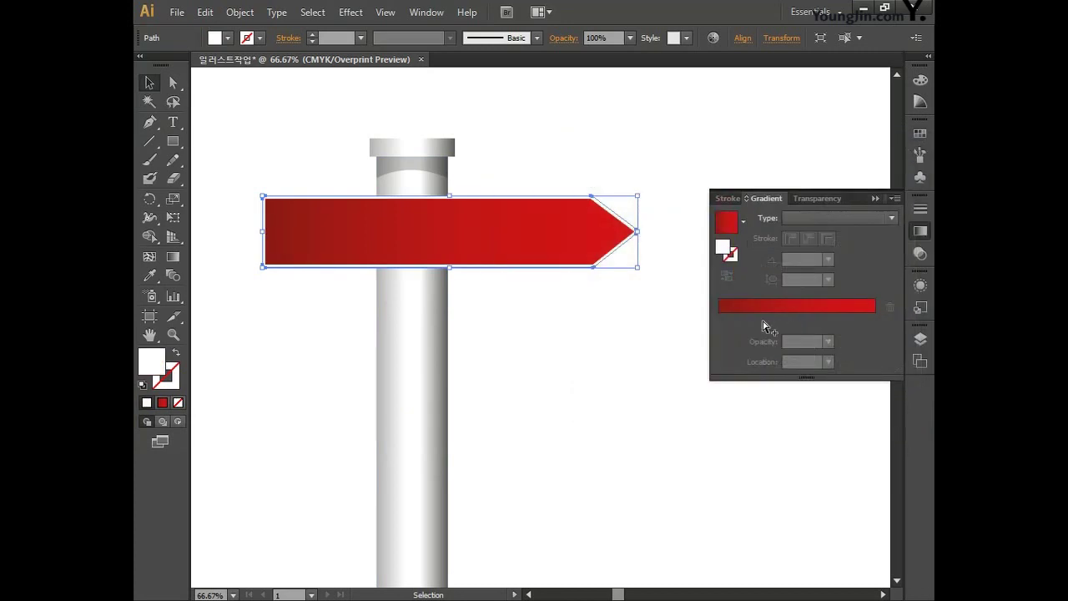
# Offset the white border shape outward by another 2 mm with round joins.
pyautogui.click(240, 11)
pyautogui.moveTo(336, 331)
pyautogui.click(526, 389)
pyautogui.click(462, 344)
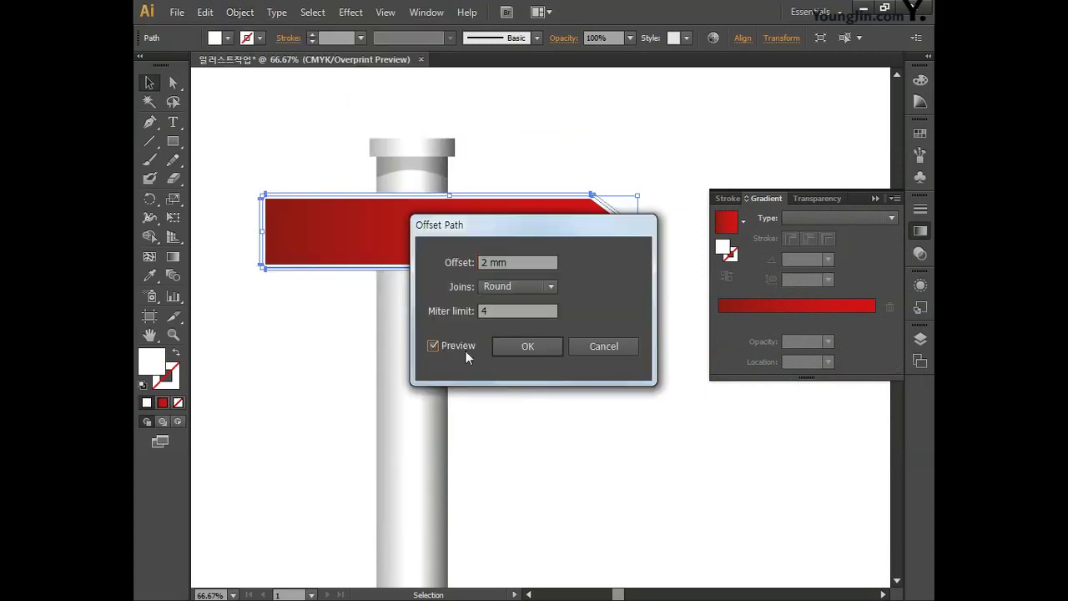
pyautogui.click(524, 346)
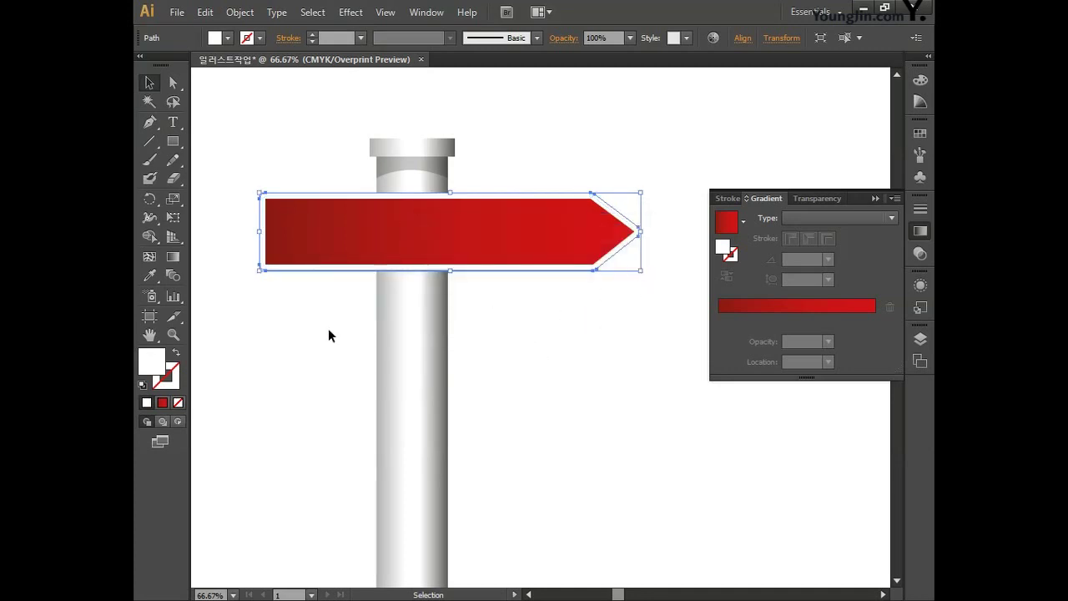
# Fill the outermost signboard border with dark red at C 30, M 100, Y 100, K 30.
pyautogui.doubleClick(152, 362)
pyautogui.click(869, 323)
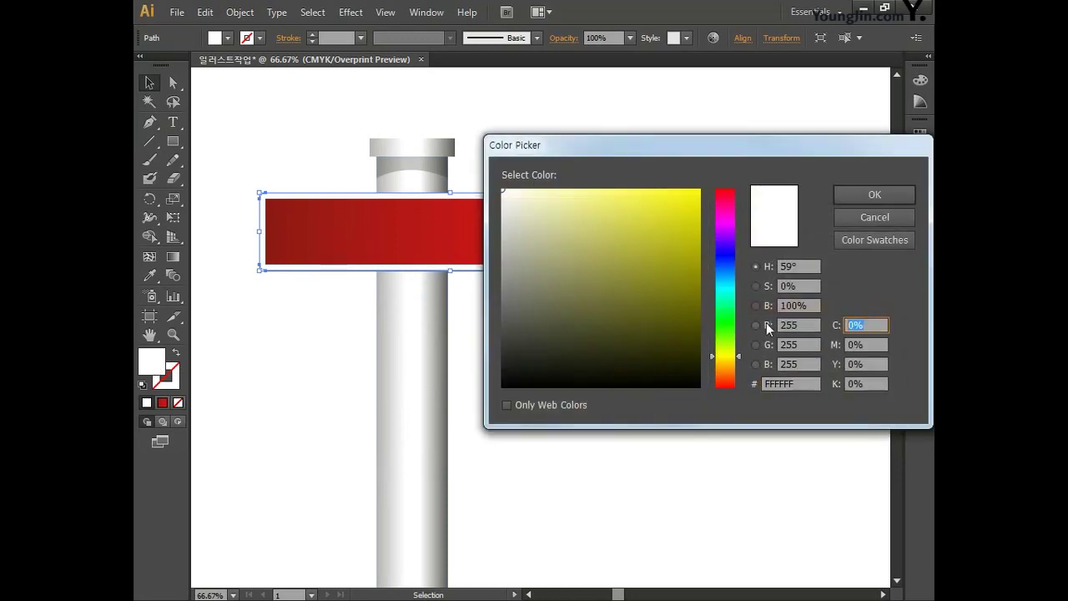
pyautogui.write('30')
pyautogui.press('Tab')
pyautogui.write('100')
pyautogui.press('Tab')
pyautogui.write('100')
pyautogui.press('Tab')
pyautogui.write('30')
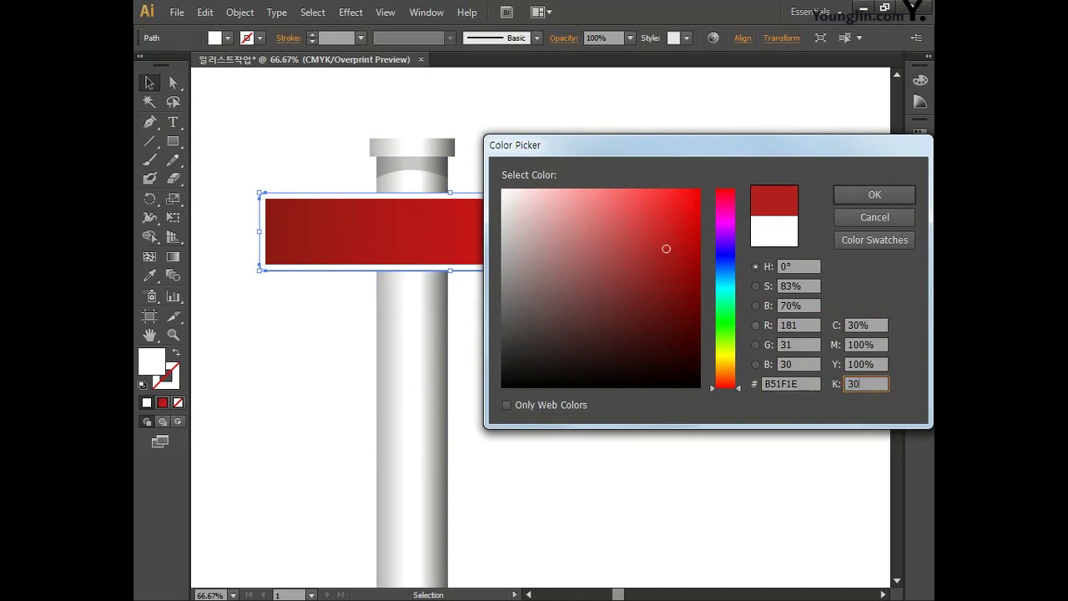
pyautogui.press('Return')
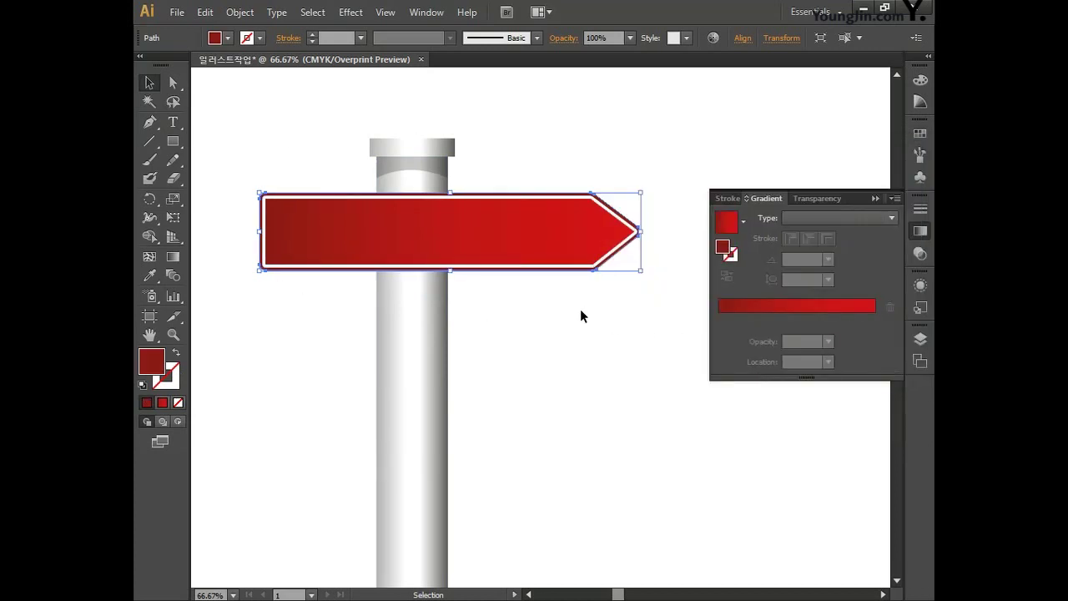
# Select the whole signboard with its borders and make a mirrored copy across the vertical axis.
pyautogui.hotkey('ctrl', 'a')
pyautogui.press('space')
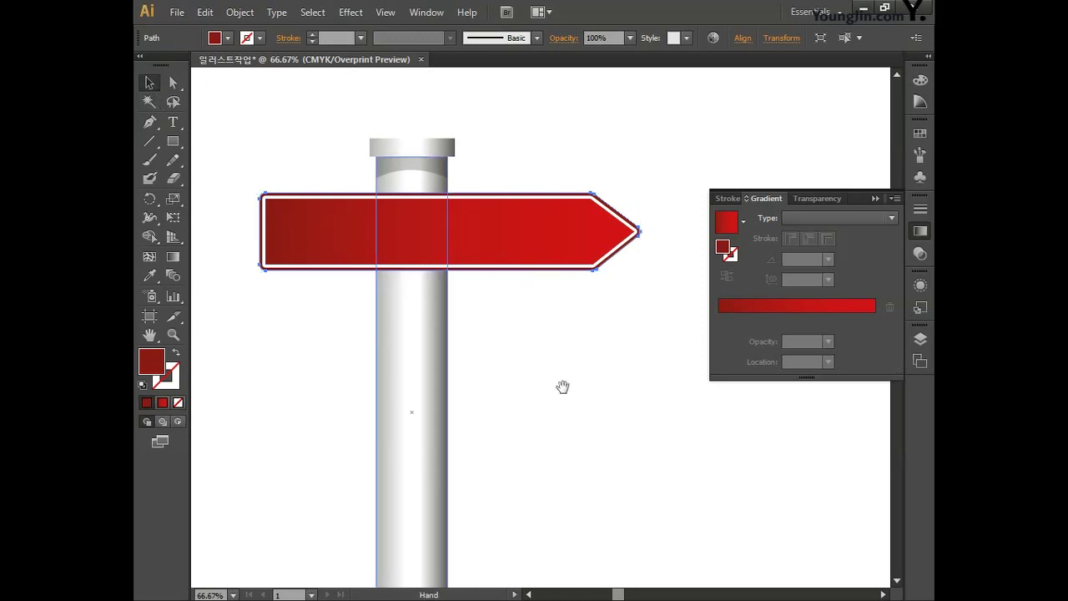
pyautogui.moveTo(562, 386); pyautogui.dragTo(589, 344)
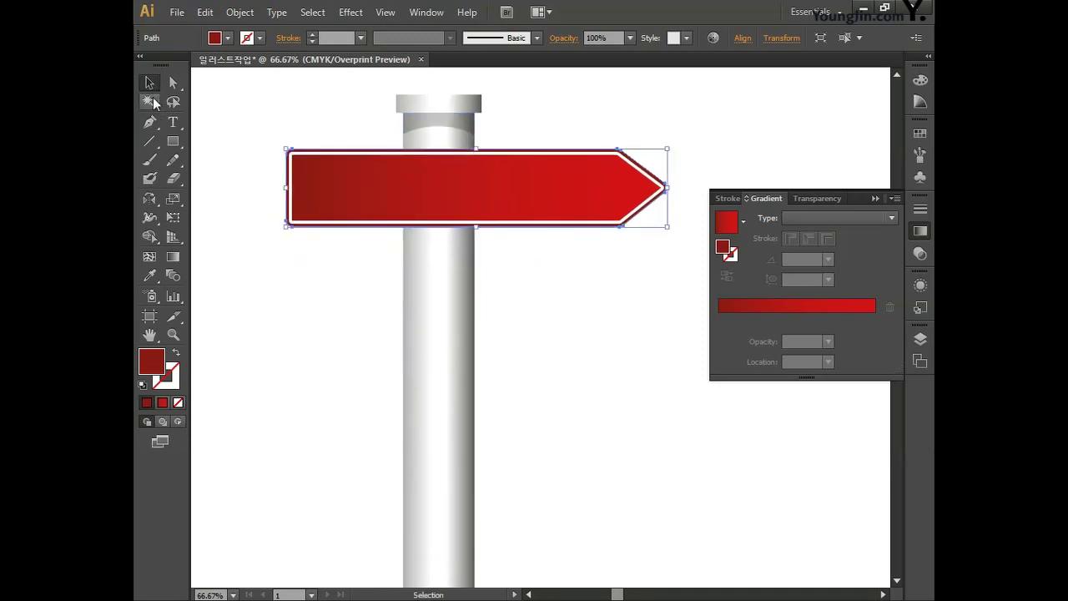
pyautogui.moveTo(256, 102); pyautogui.dragTo(351, 262)
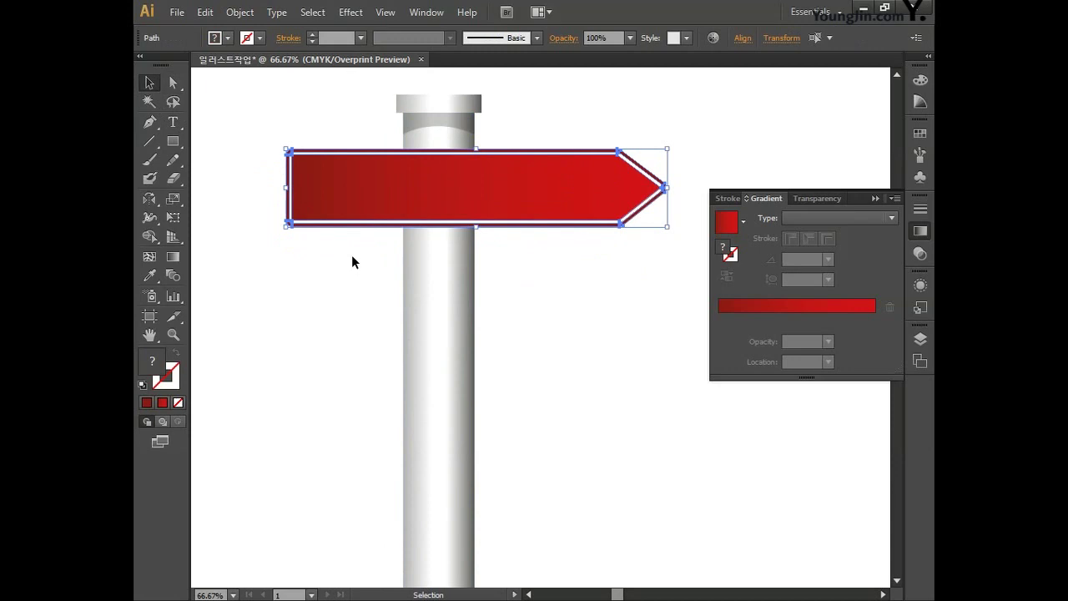
pyautogui.doubleClick(150, 198)
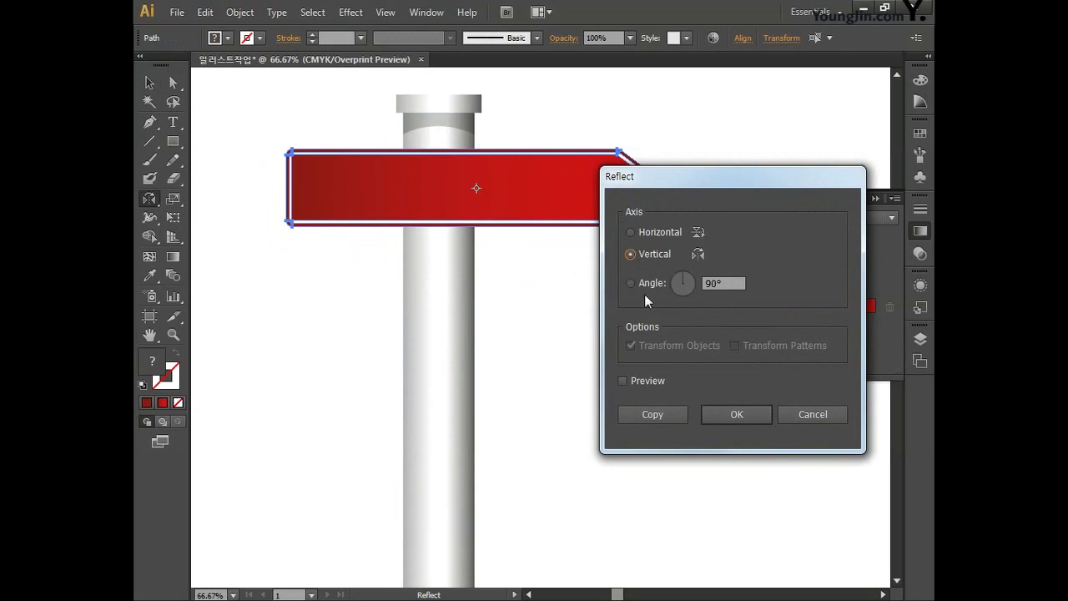
pyautogui.click(657, 412)
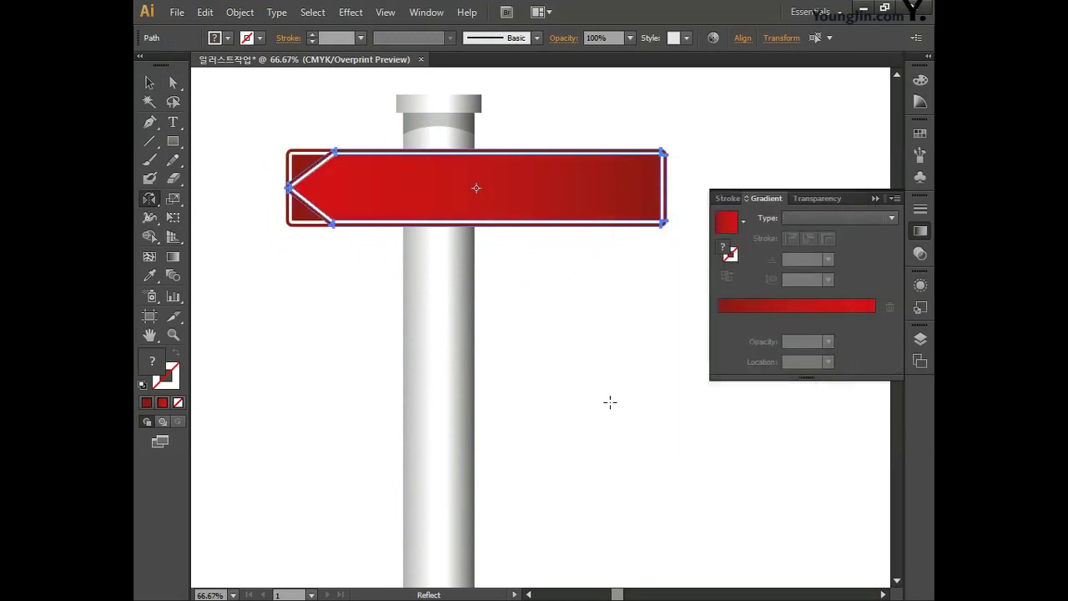
# Place the left-pointing signboard copy just below the first one, shifted left across the post.
pyautogui.click(149, 82)
pyautogui.moveTo(376, 203); pyautogui.dragTo(281, 300)
pyautogui.moveTo(559, 383); pyautogui.dragTo(602, 400)
pyautogui.moveTo(569, 320); pyautogui.dragTo(554, 325)
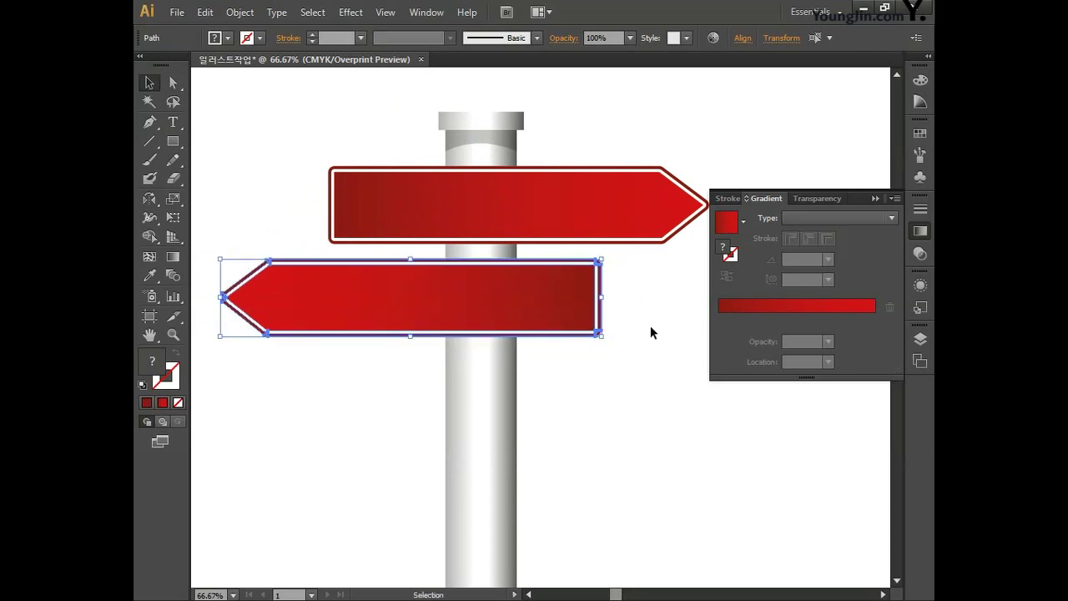
# Make a mirrored copy of the second signboard across the vertical axis and place it below as a third, right-pointing board.
pyautogui.moveTo(639, 389); pyautogui.dragTo(642, 348)
pyautogui.doubleClick(150, 199)
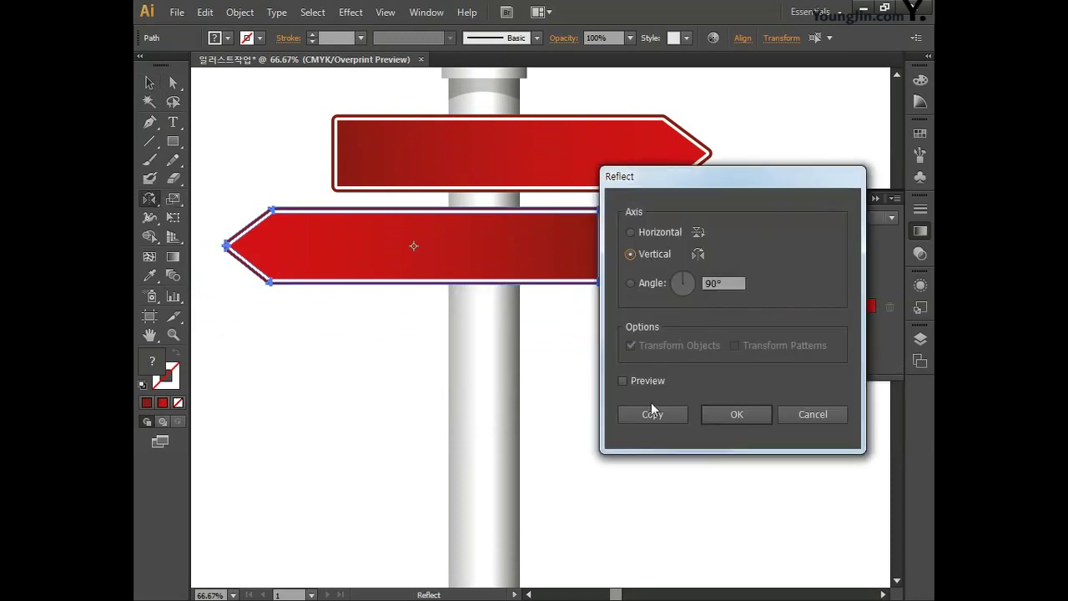
pyautogui.click(652, 413)
pyautogui.click(151, 82)
pyautogui.moveTo(519, 257); pyautogui.dragTo(630, 351)
pyautogui.click(616, 419)
pyautogui.scroll(2, 626, 451)
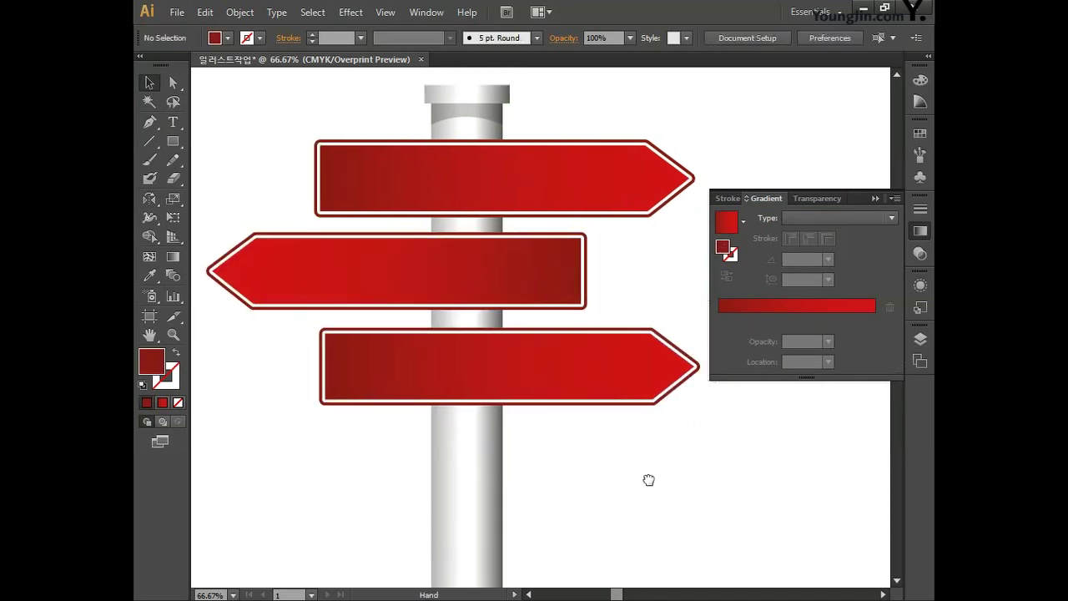
pyautogui.hotkey('ctrl', '-')
pyautogui.hotkey('ctrl', '-')
pyautogui.moveTo(646, 489); pyautogui.dragTo(591, 387)
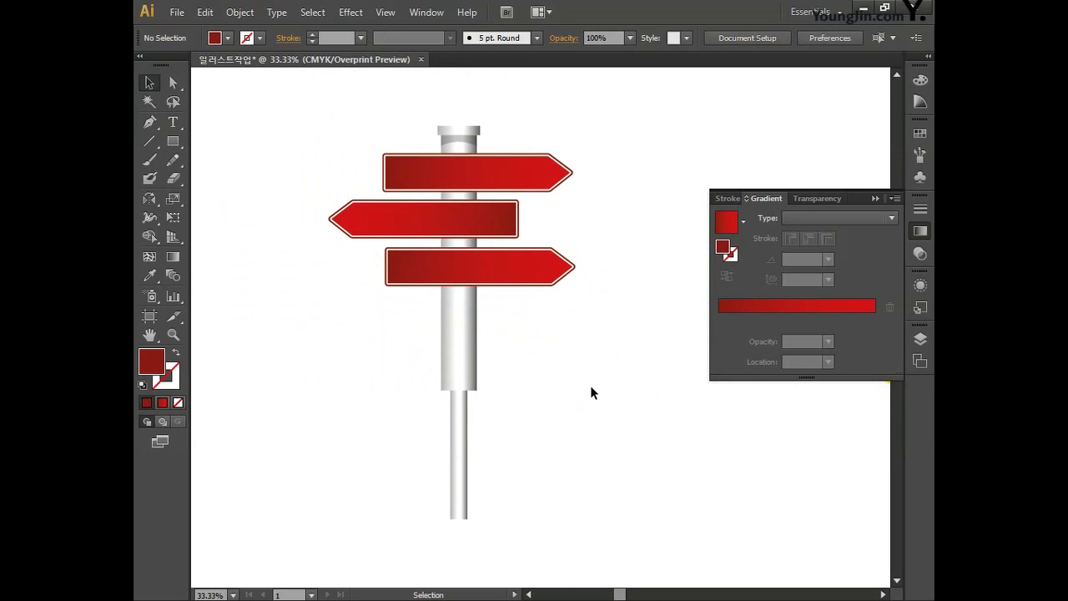
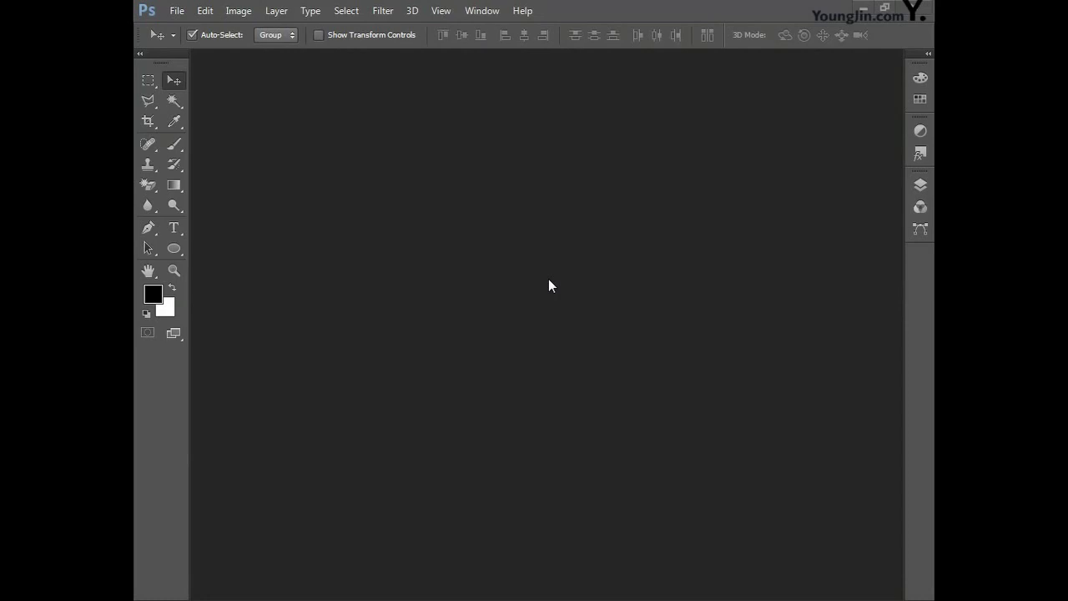
# Create a new document named 포토샵작업, 186 mm wide and 242 mm high, at 100 pixels/inch in CMYK Color.
pyautogui.click(177, 10)
pyautogui.click(197, 28)
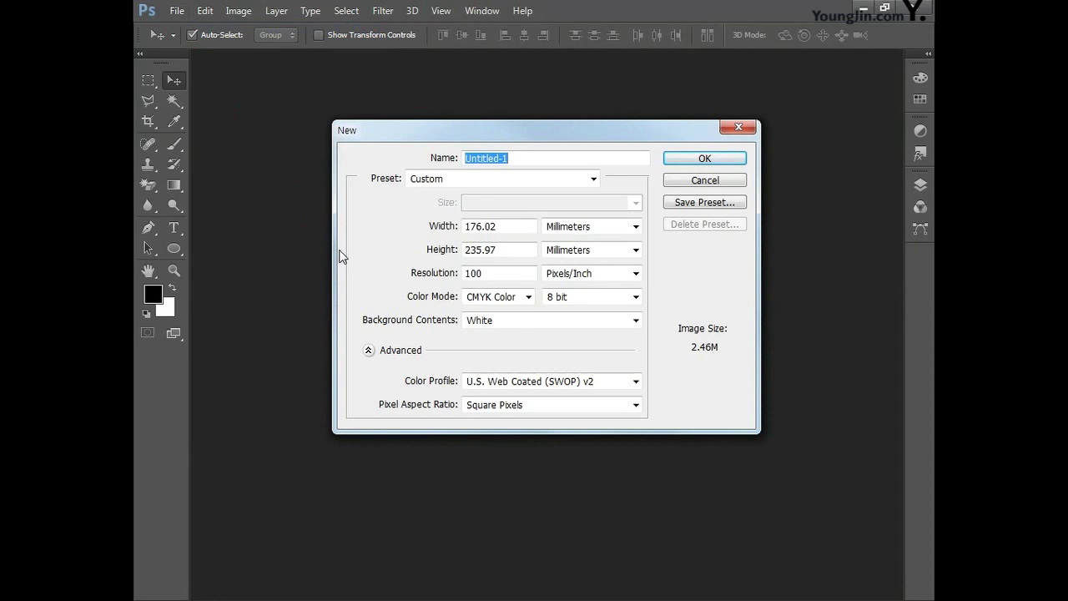
pyautogui.click(527, 159)
pyautogui.write('포토샵작업')
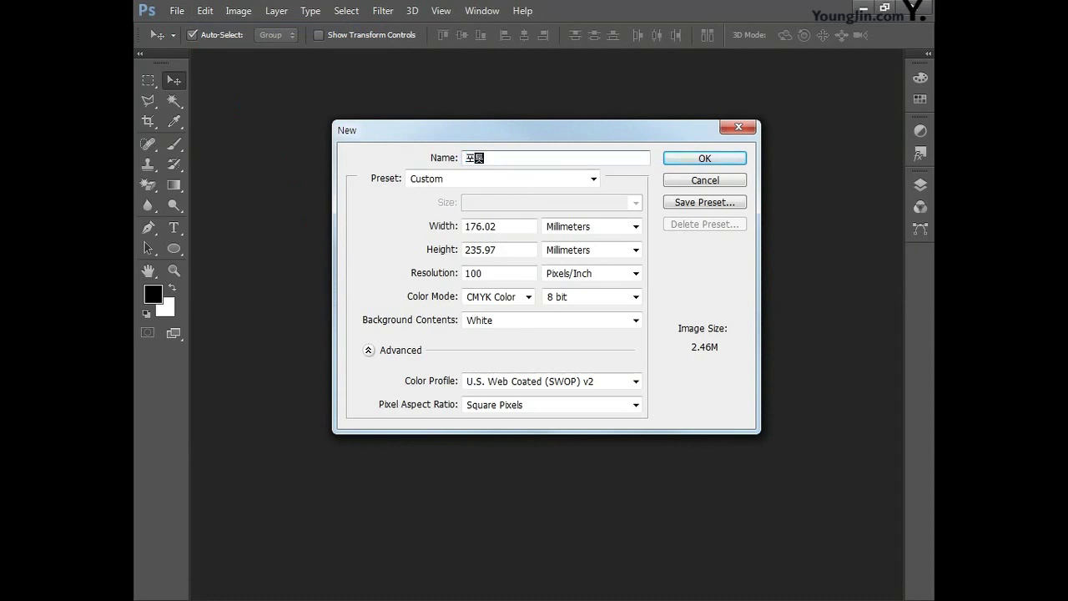
pyautogui.click(504, 226)
pyautogui.write('186')
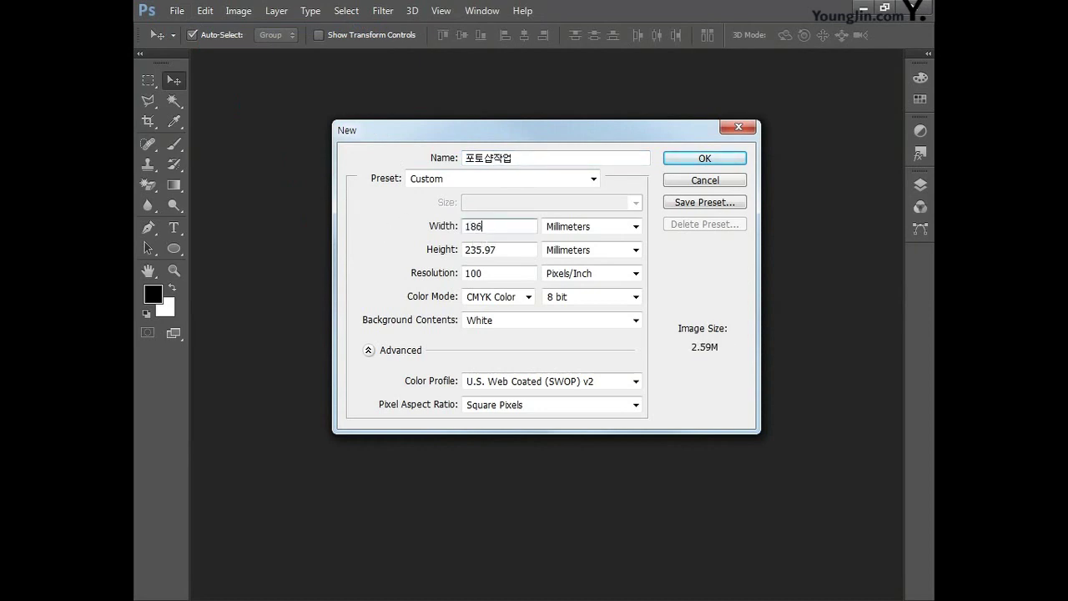
pyautogui.click(502, 250)
pyautogui.write('242')
pyautogui.click(487, 276)
pyautogui.write('100')
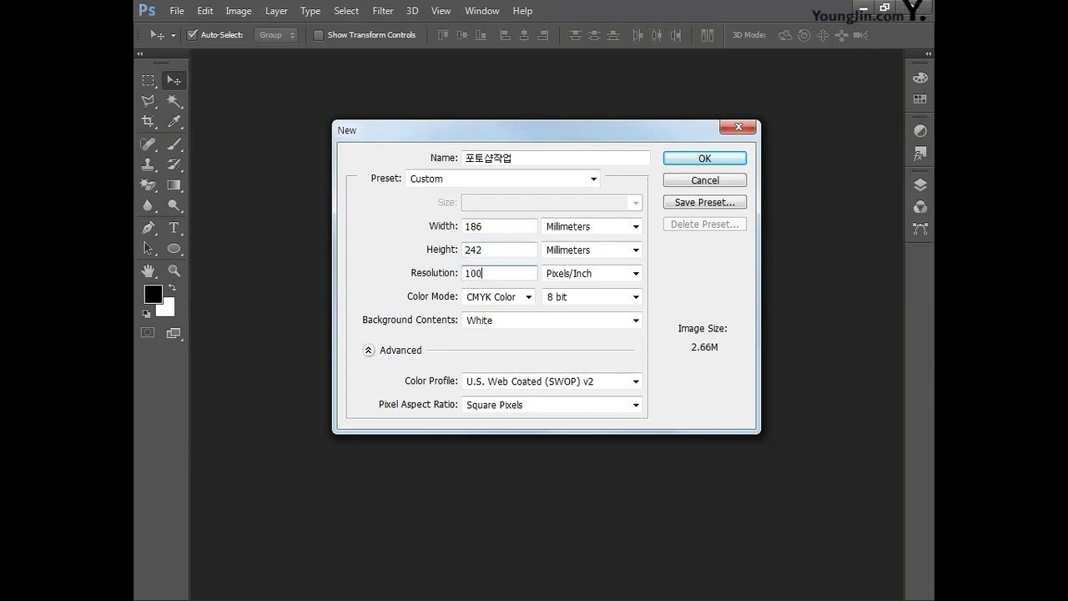
pyautogui.click(497, 302)
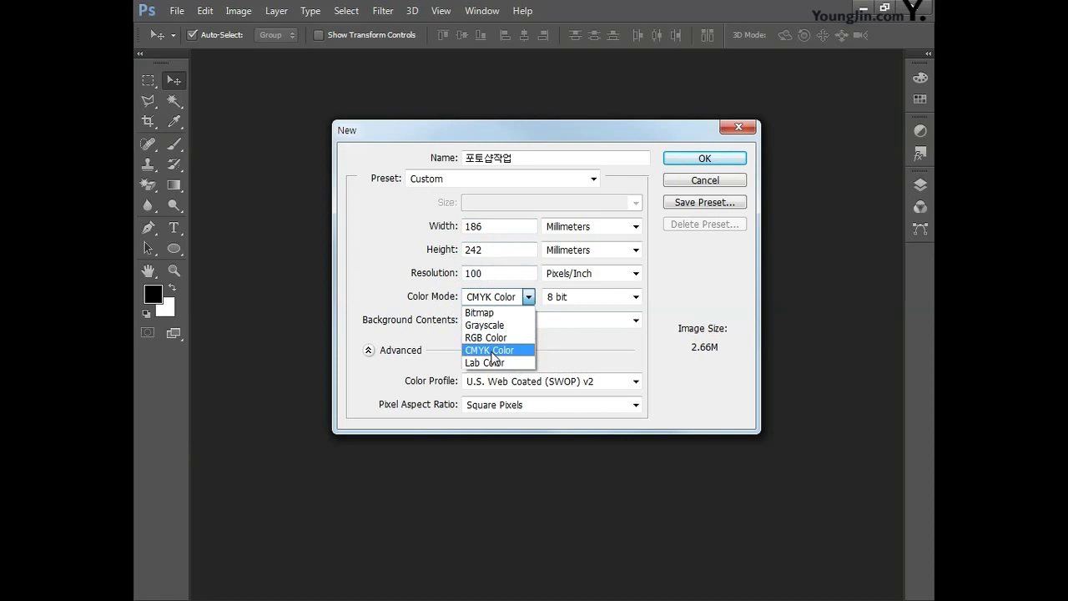
pyautogui.click(494, 350)
pyautogui.click(692, 160)
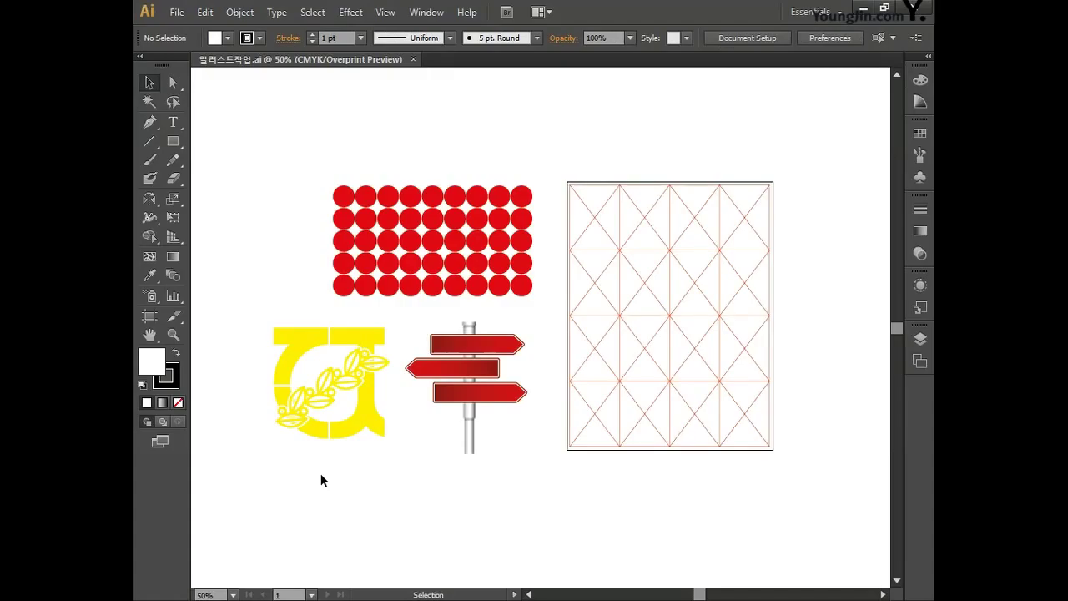
# Switch to Illustrator, copy the whole red grid, and paste it as pixels into the new Photoshop document.
pyautogui.moveTo(559, 157); pyautogui.dragTo(843, 517)
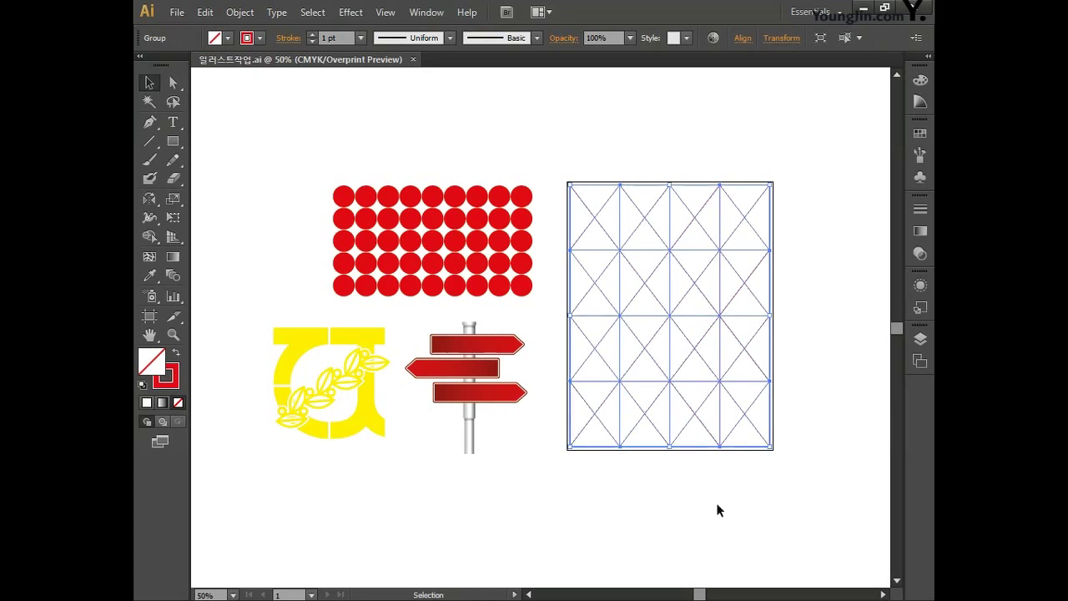
pyautogui.hotkey('alt', 'Tab')
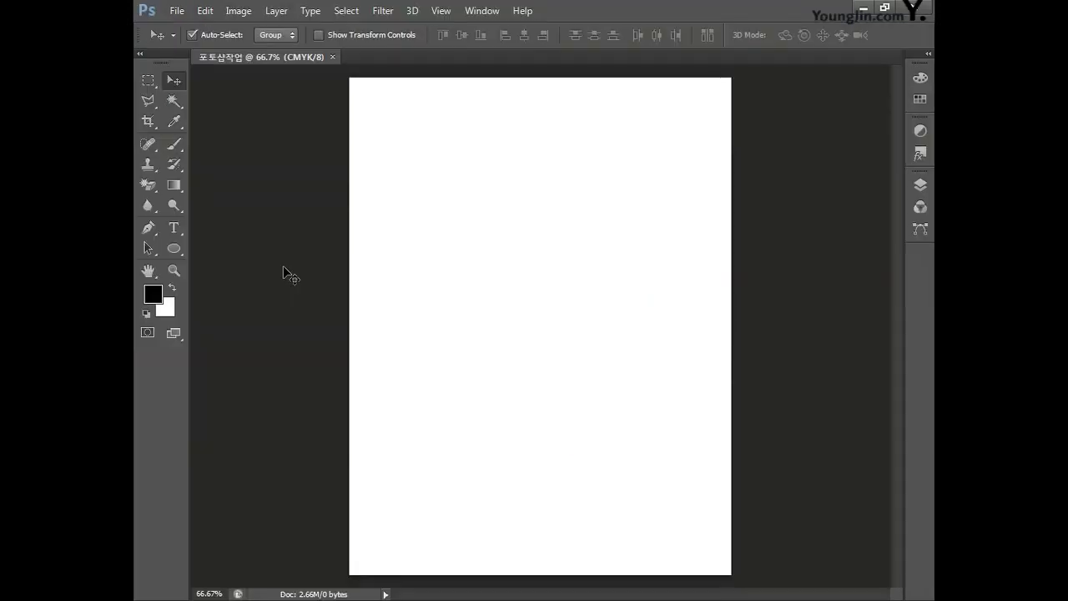
pyautogui.hotkey('ctrl', 'v')
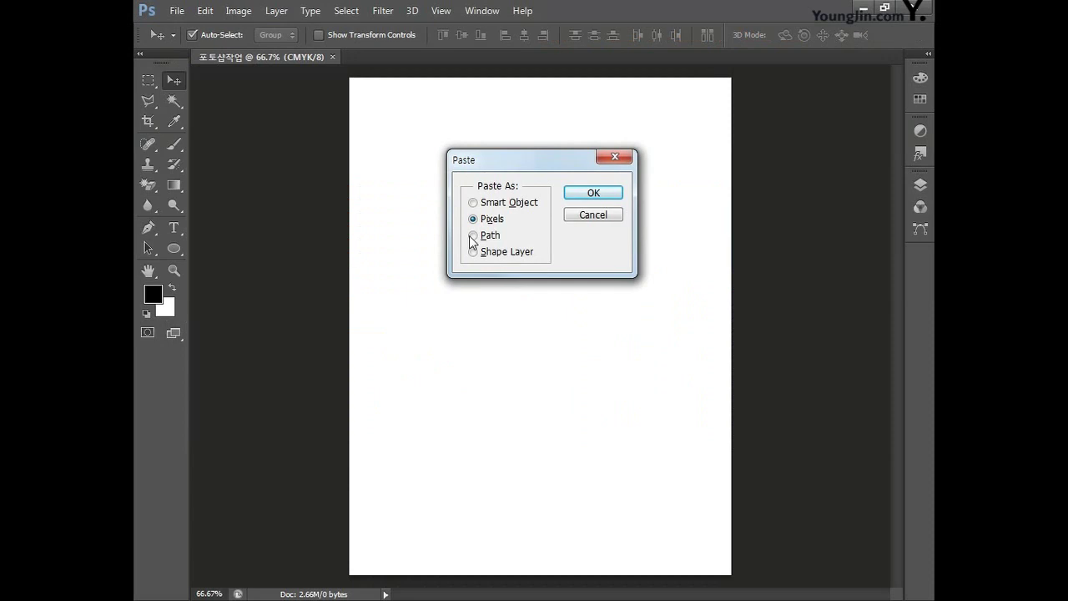
pyautogui.click(593, 193)
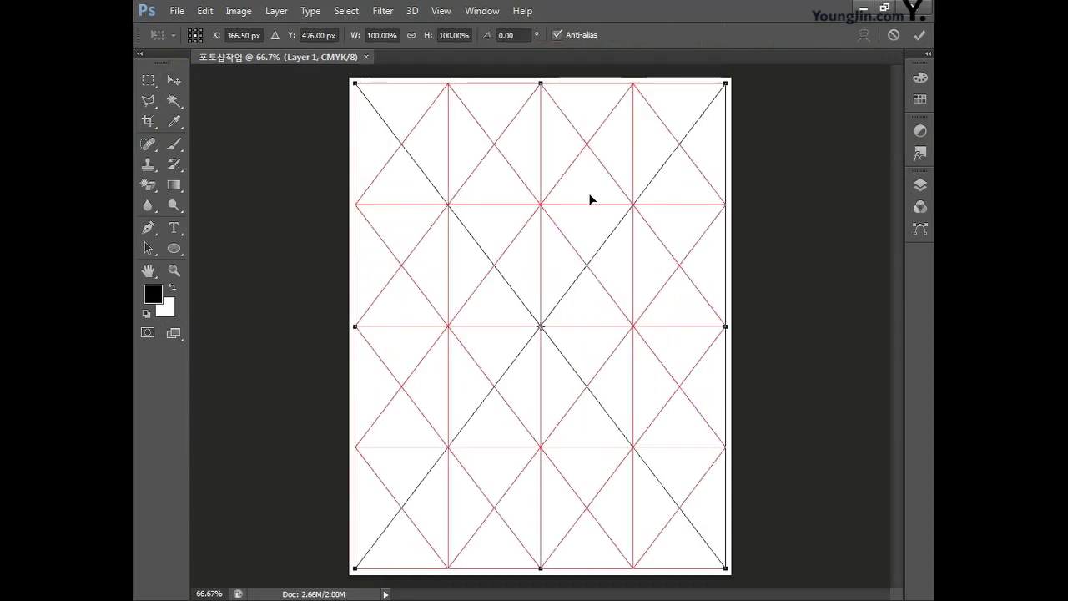
pyautogui.press('Return')
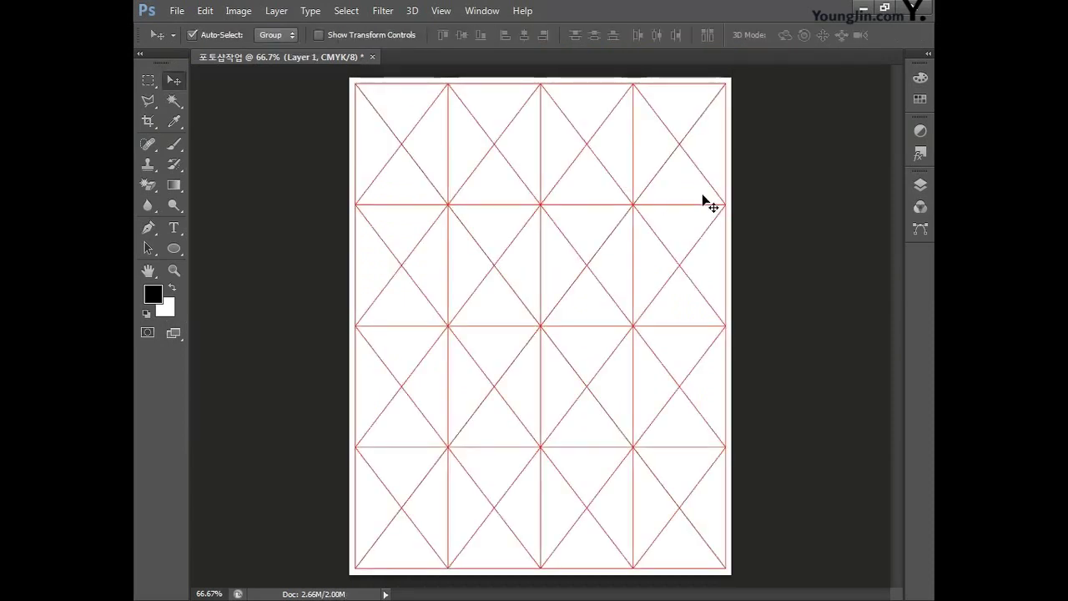
# Rename the pasted grid layer to 그리드.
pyautogui.click(918, 186)
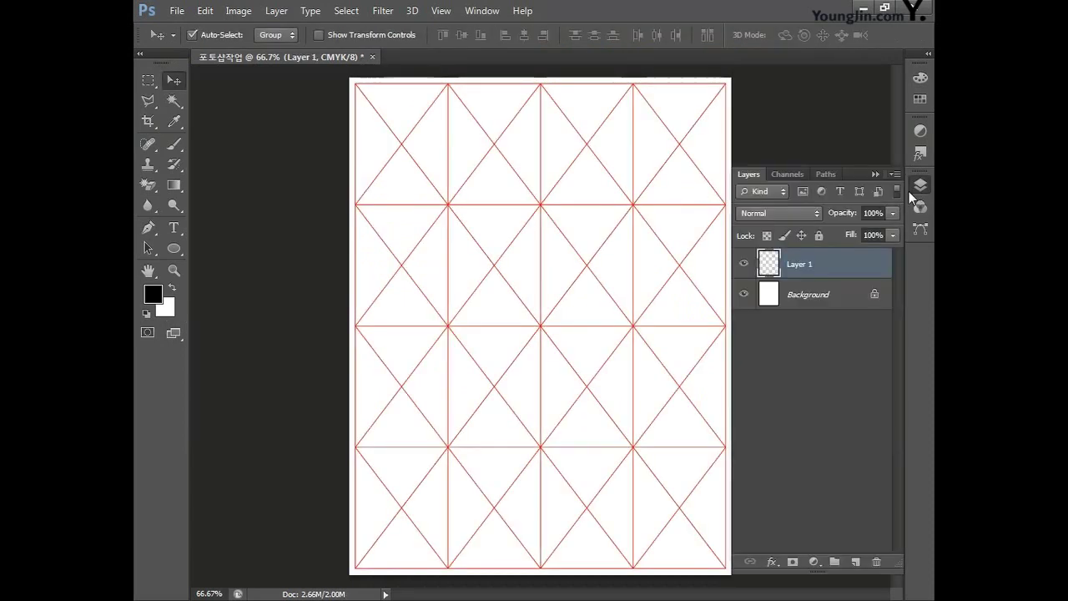
pyautogui.doubleClick(800, 265)
pyautogui.write('그리드')
pyautogui.press('Return')
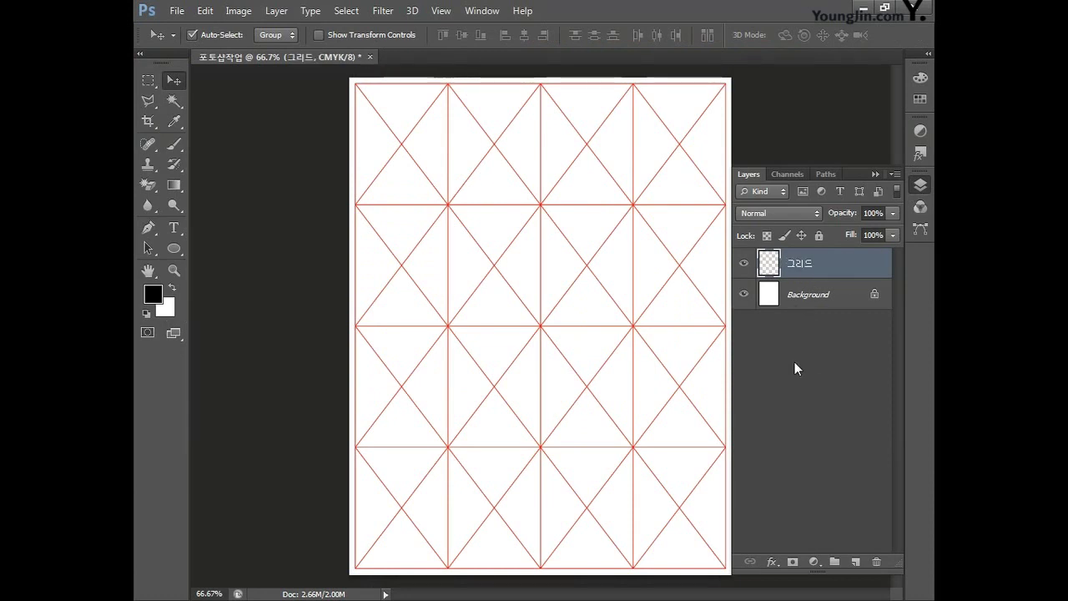
# Center the 그리드 layer vertically and horizontally on the Background, and lock the 그리드 layer completely.
pyautogui.keyDown('shift'); pyautogui.click(818, 309); pyautogui.keyUp('shift')
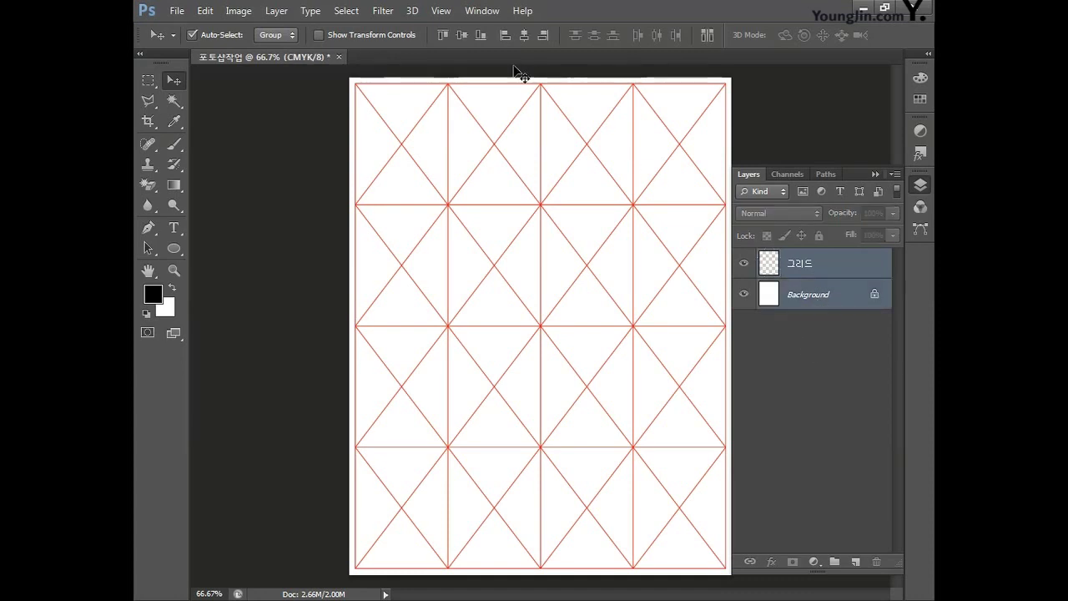
pyautogui.click(461, 35)
pyautogui.click(525, 35)
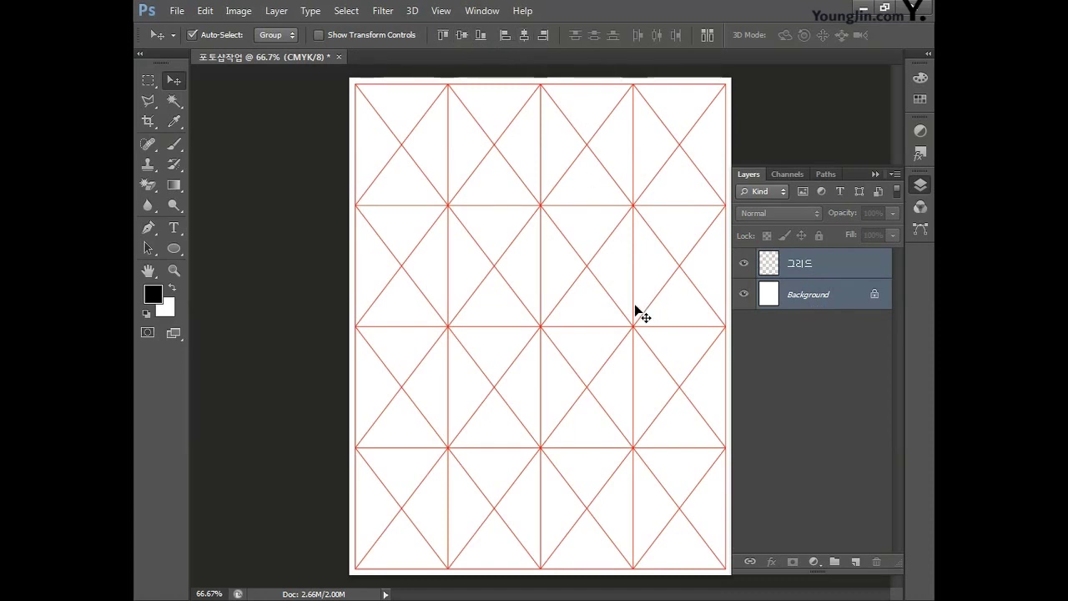
pyautogui.click(799, 332)
pyautogui.click(823, 268)
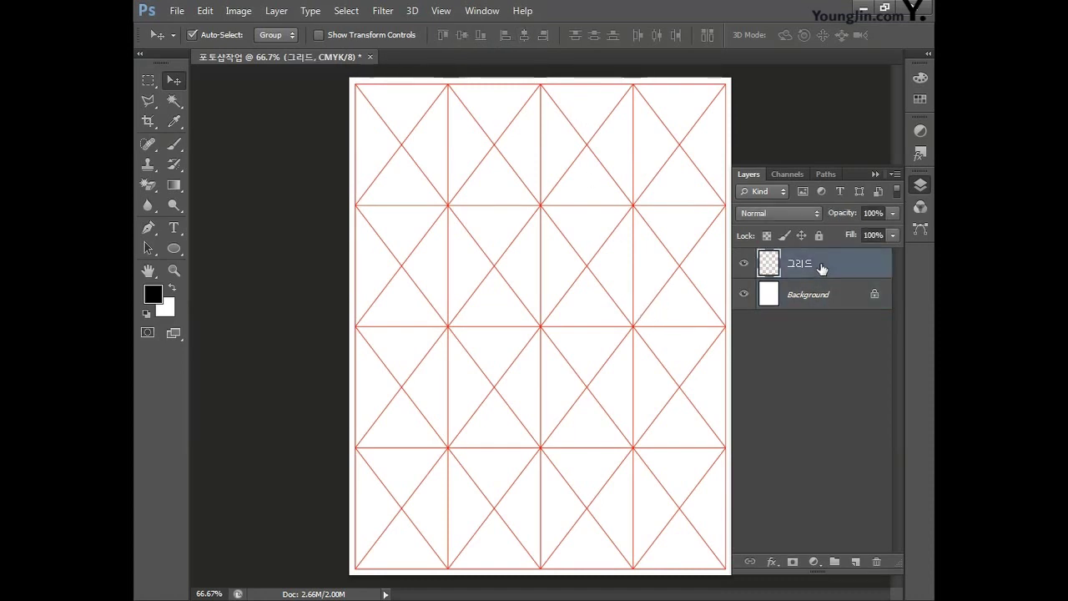
pyautogui.click(820, 235)
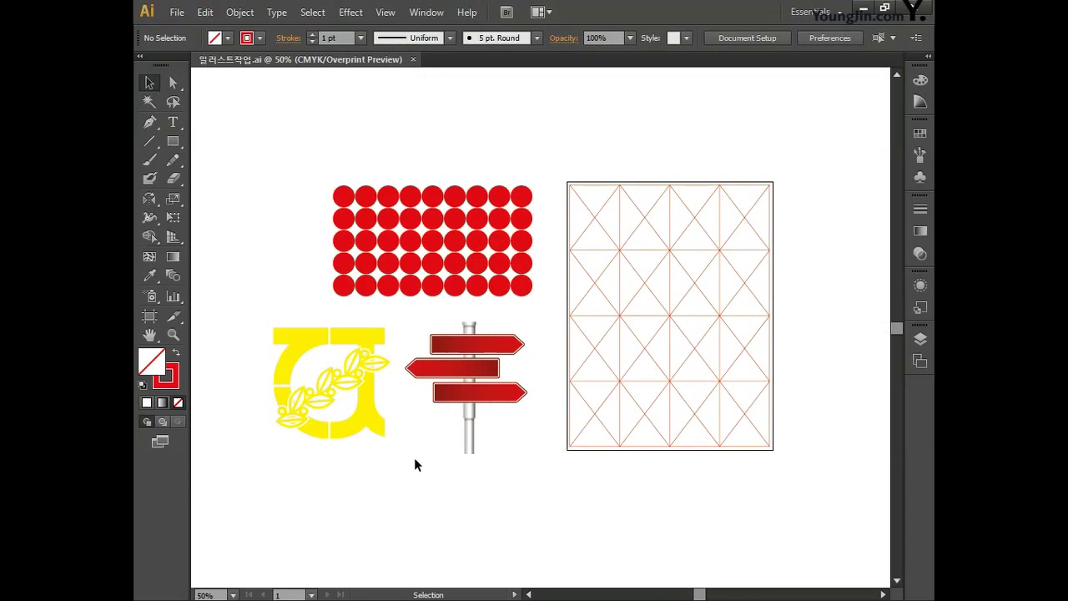
# Copy the red circle pattern from Illustrator, paste it as pixels into Photoshop, and place it against the grid's upper edge.
pyautogui.click(416, 266)
pyautogui.moveTo(284, 148); pyautogui.dragTo(548, 311)
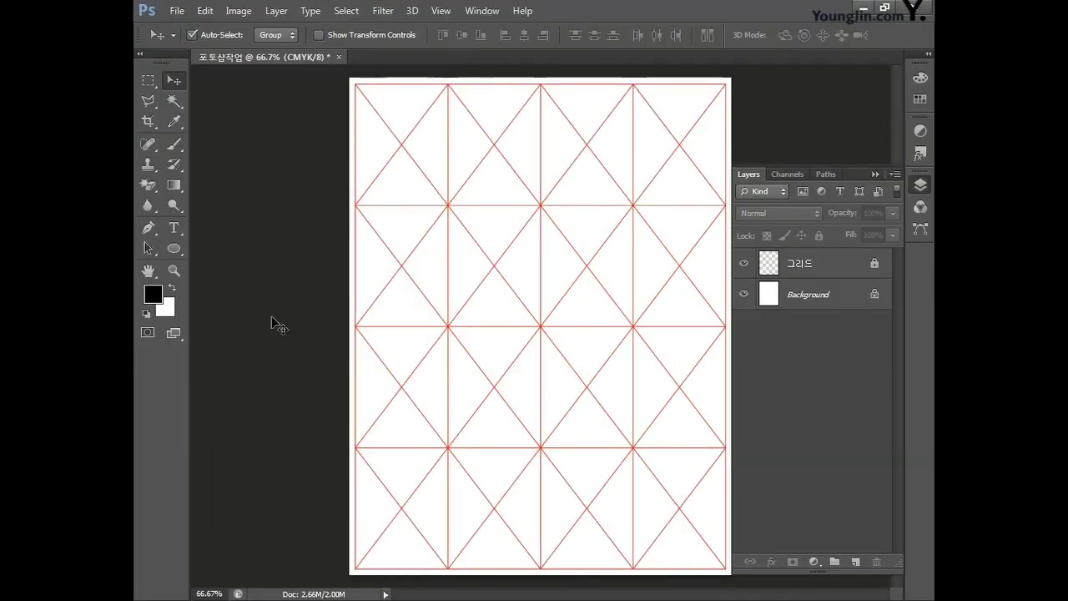
pyautogui.hotkey('ctrl', 'v')
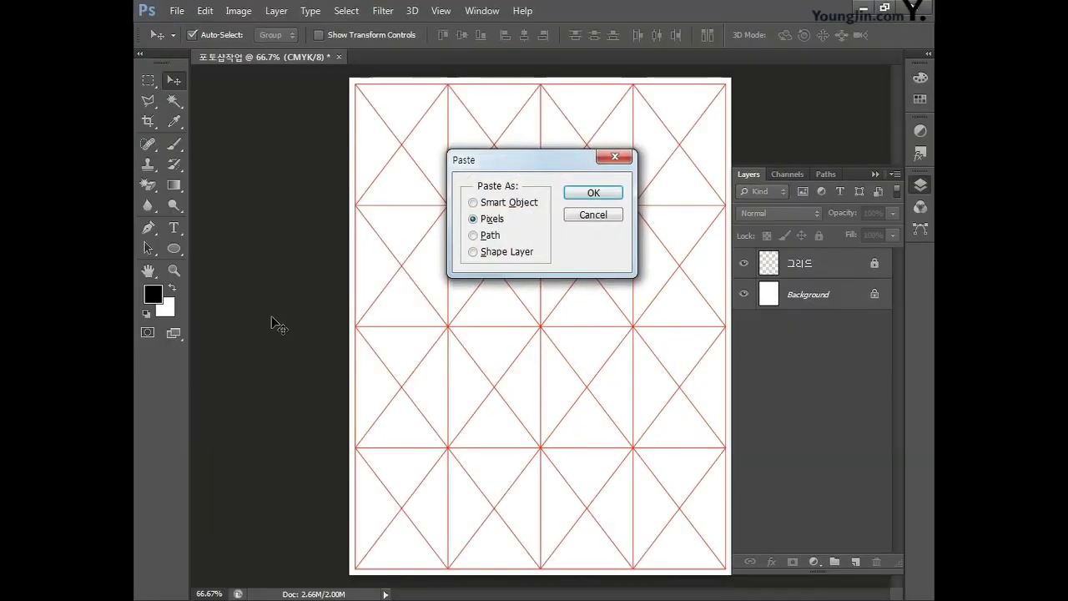
pyautogui.click(576, 198)
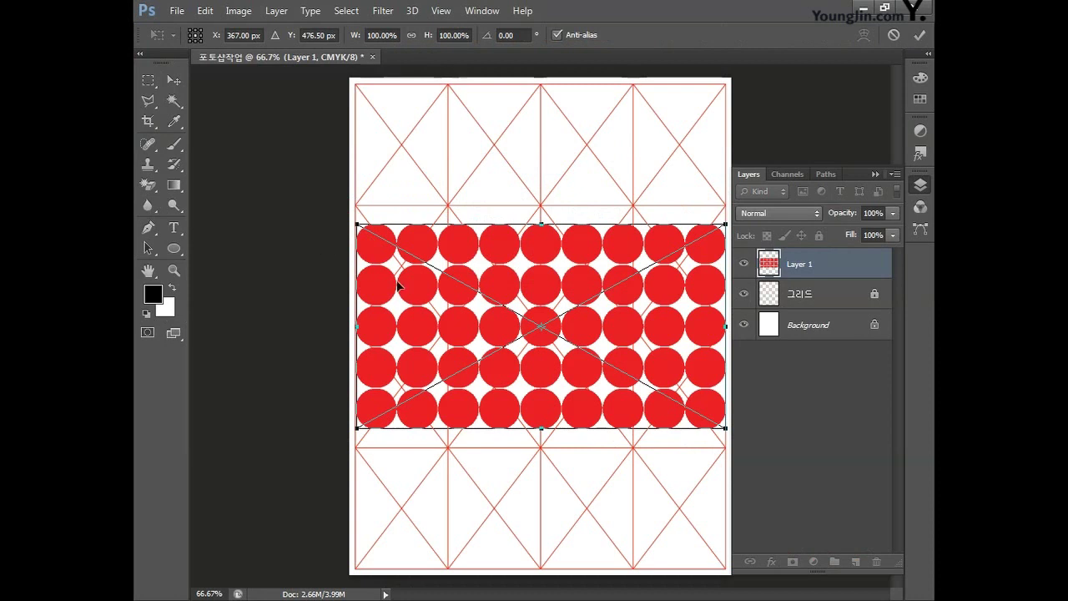
pyautogui.moveTo(420, 313); pyautogui.dragTo(419, 175)
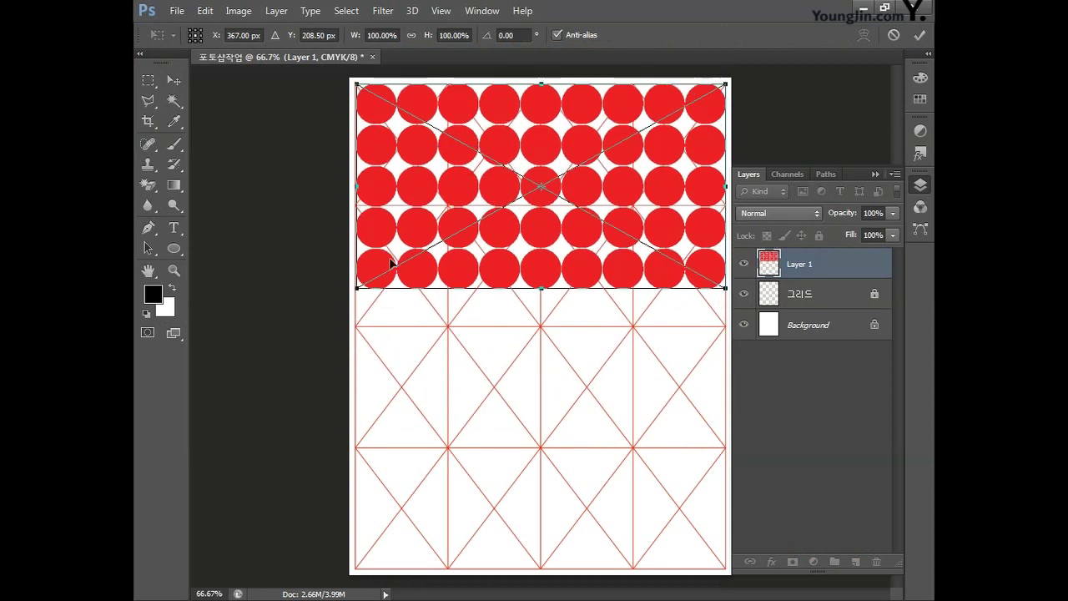
pyautogui.press('Return')
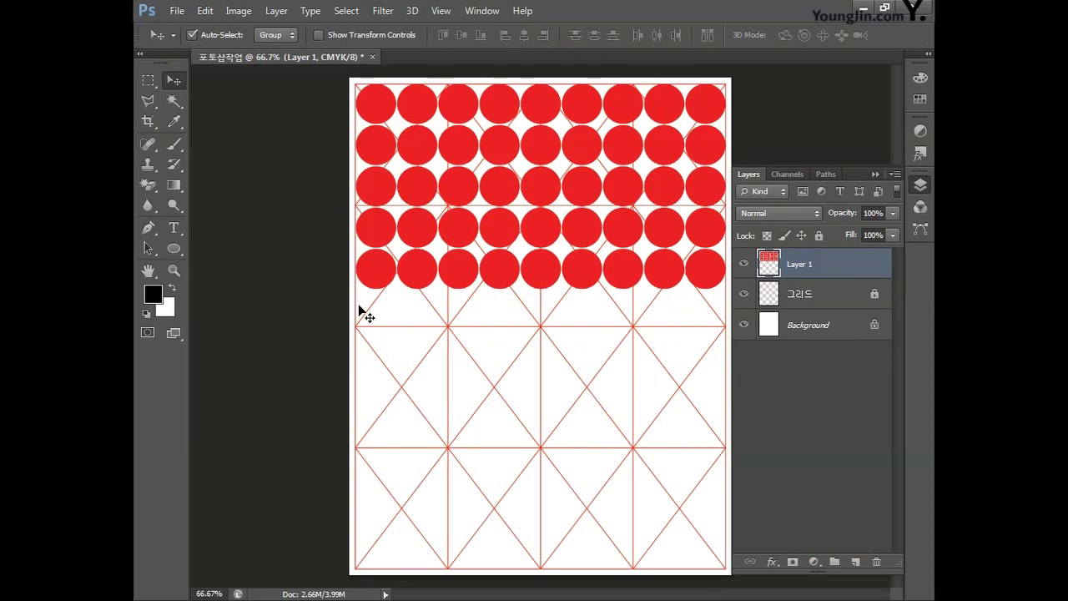
# Place the circle pattern layer beneath the 그리드 layer and rename it to 원.
pyautogui.moveTo(806, 272); pyautogui.dragTo(804, 299)
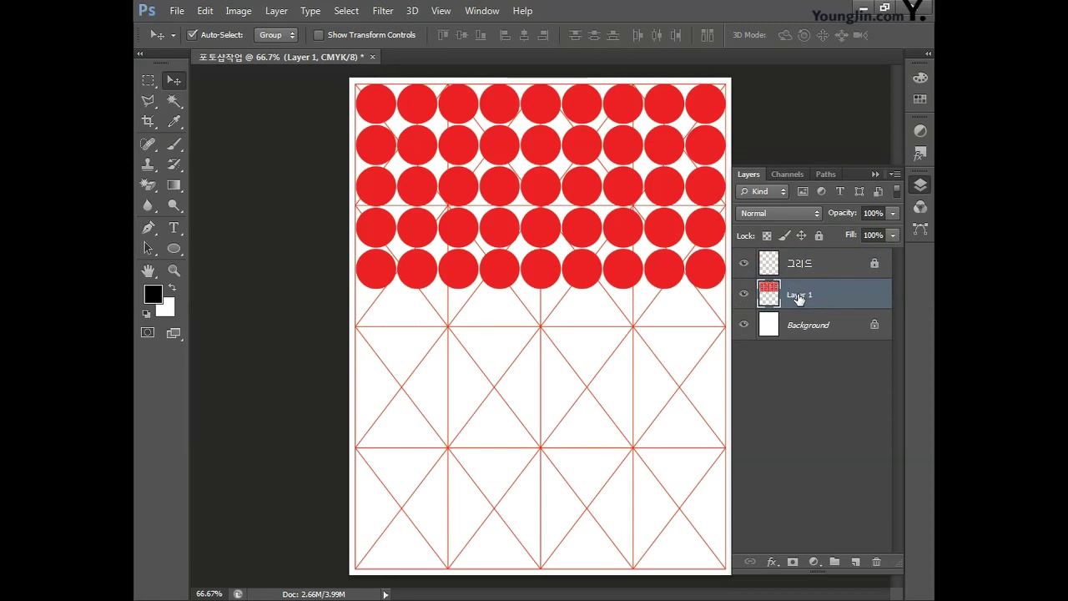
pyautogui.doubleClick(798, 296)
pyautogui.write('원')
pyautogui.press('Return')
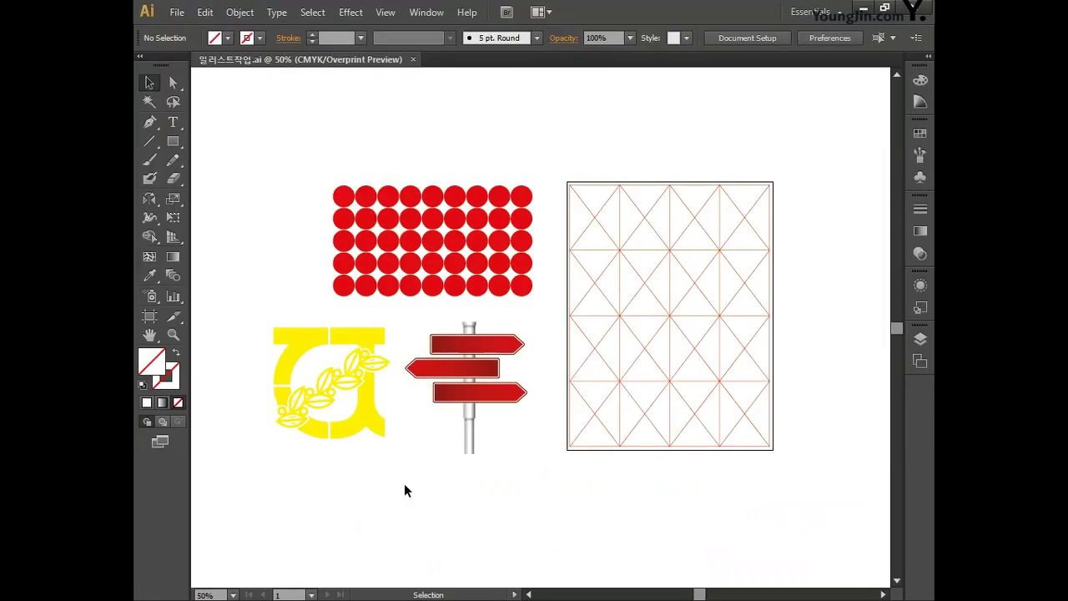
# Copy the yellow leaf-decorated letter logo from Illustrator and paste it as pixels above the 원 layer in Photoshop.
pyautogui.click(365, 433)
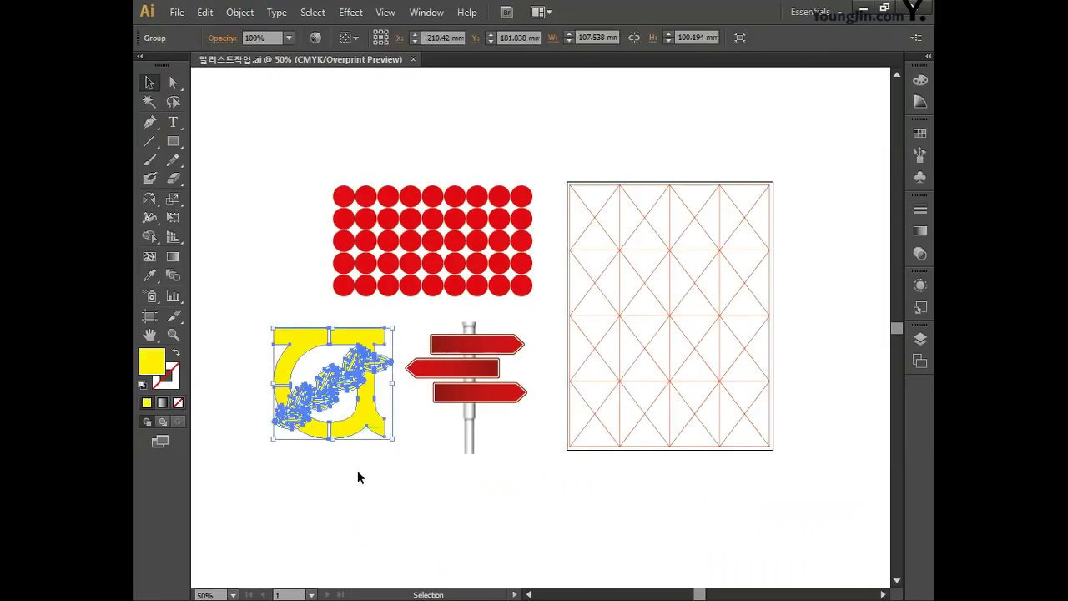
pyautogui.press('ctrl')
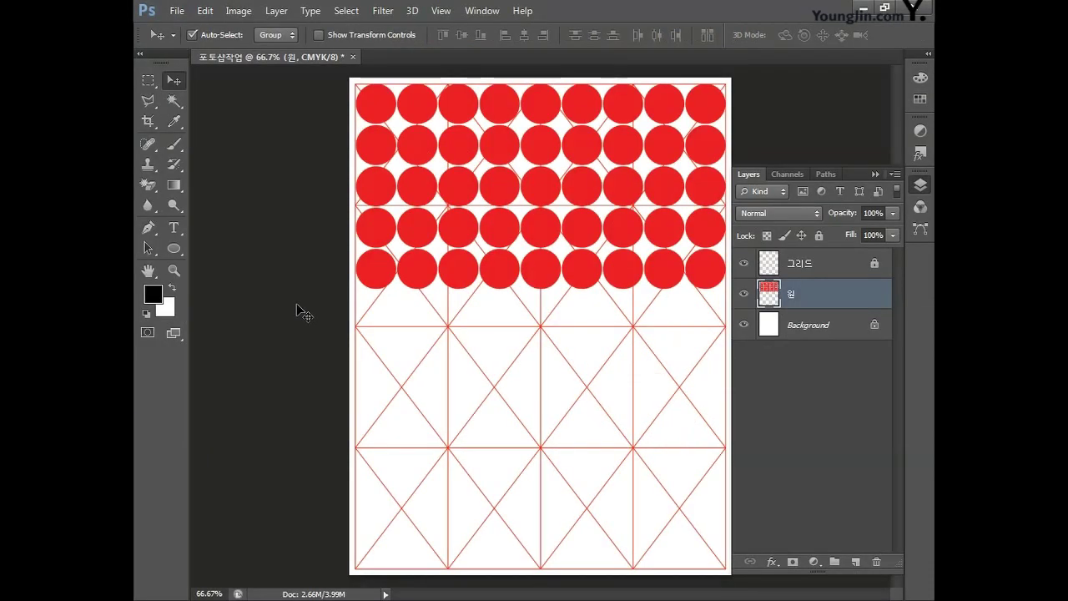
pyautogui.hotkey('ctrl', 'v')
pyautogui.click(588, 194)
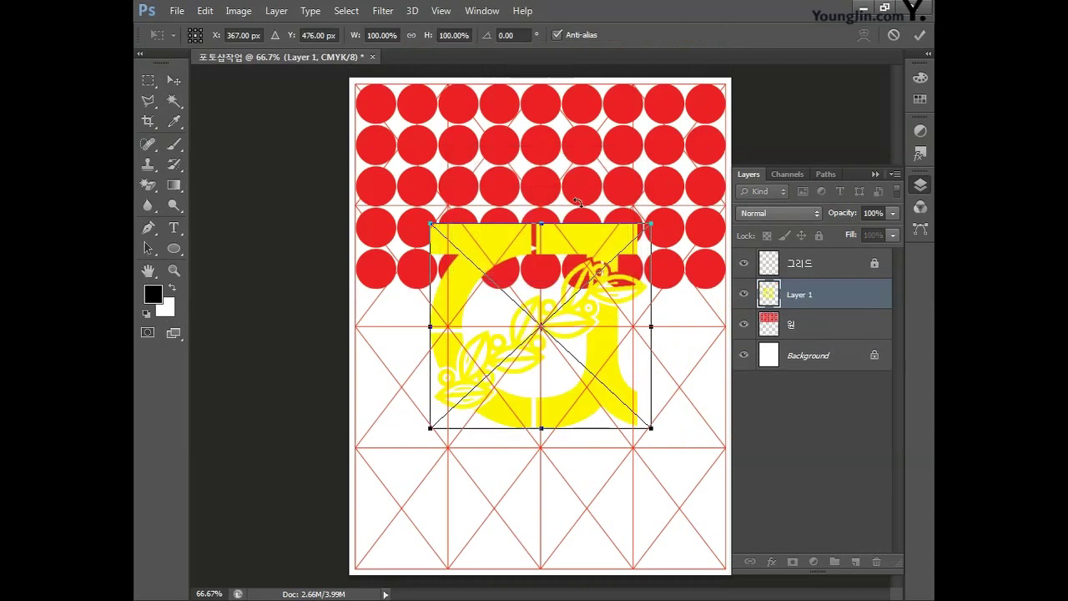
# Scale the yellow logo to about 22% and place it inside the first circle at the pattern's upper-left corner.
pyautogui.moveTo(651, 428); pyautogui.dragTo(404, 120)
pyautogui.hotkey('ctrl', '+')
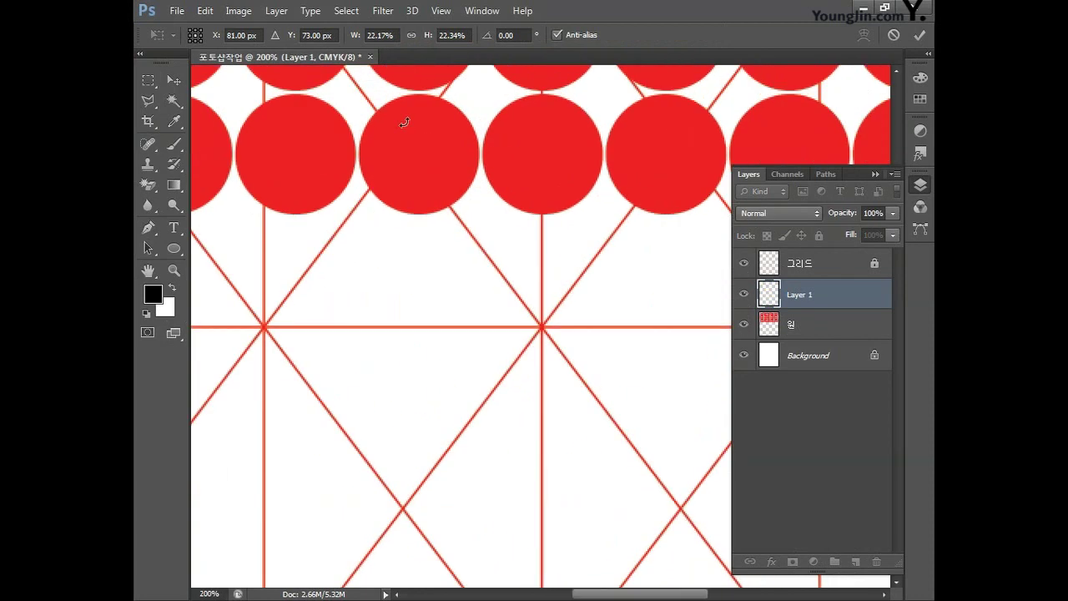
pyautogui.hotkey('ctrl', '+')
pyautogui.moveTo(596, 312); pyautogui.dragTo(526, 244)
pyautogui.press('Return')
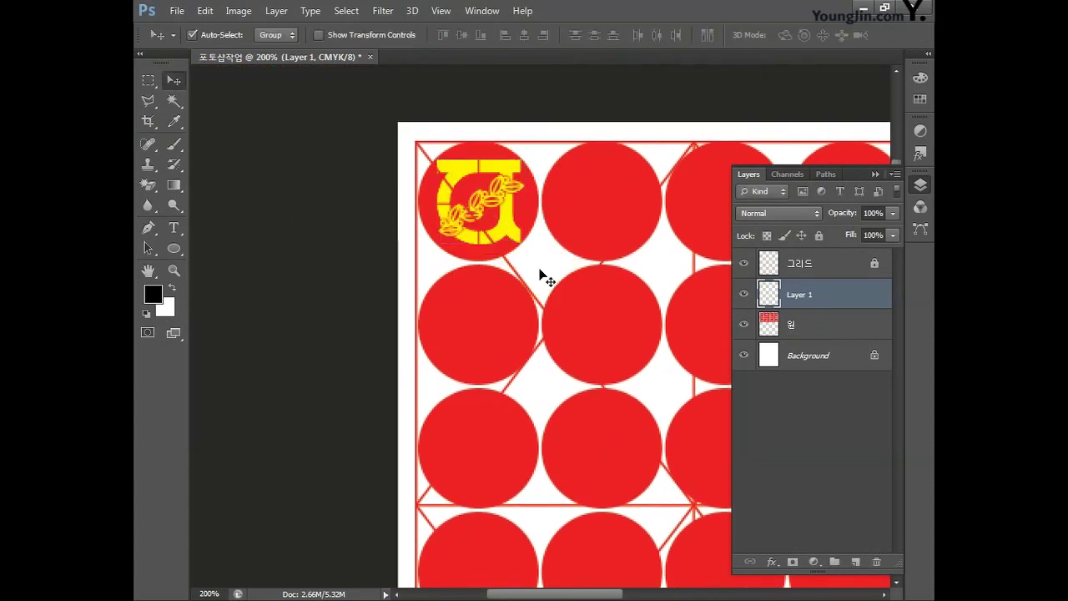
# Rename the yellow logo layer to 상단로고.
pyautogui.doubleClick(797, 295)
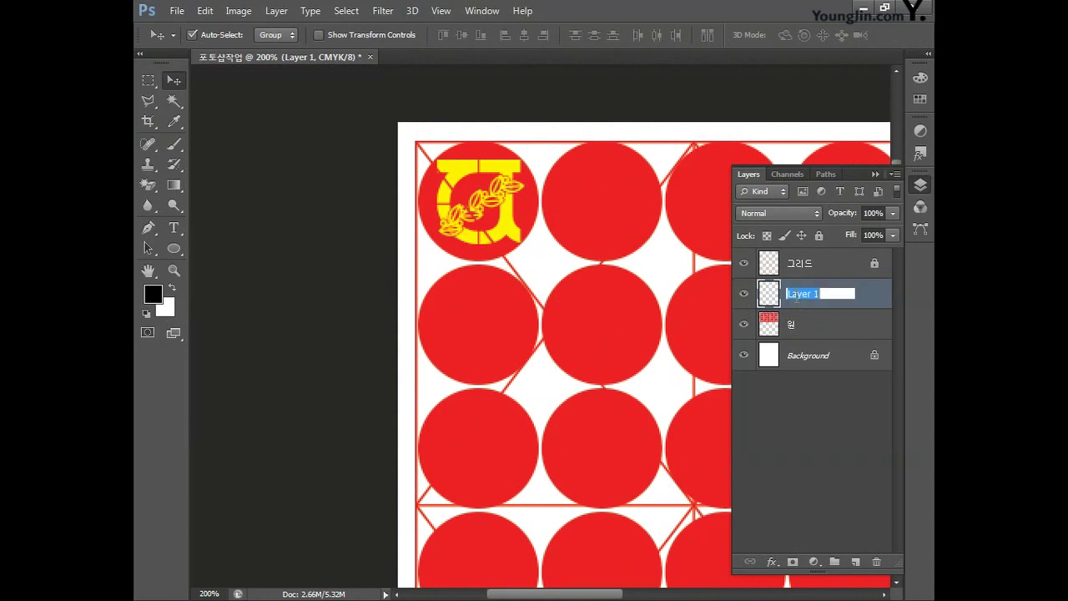
pyautogui.write('상단로고')
pyautogui.press('Return')
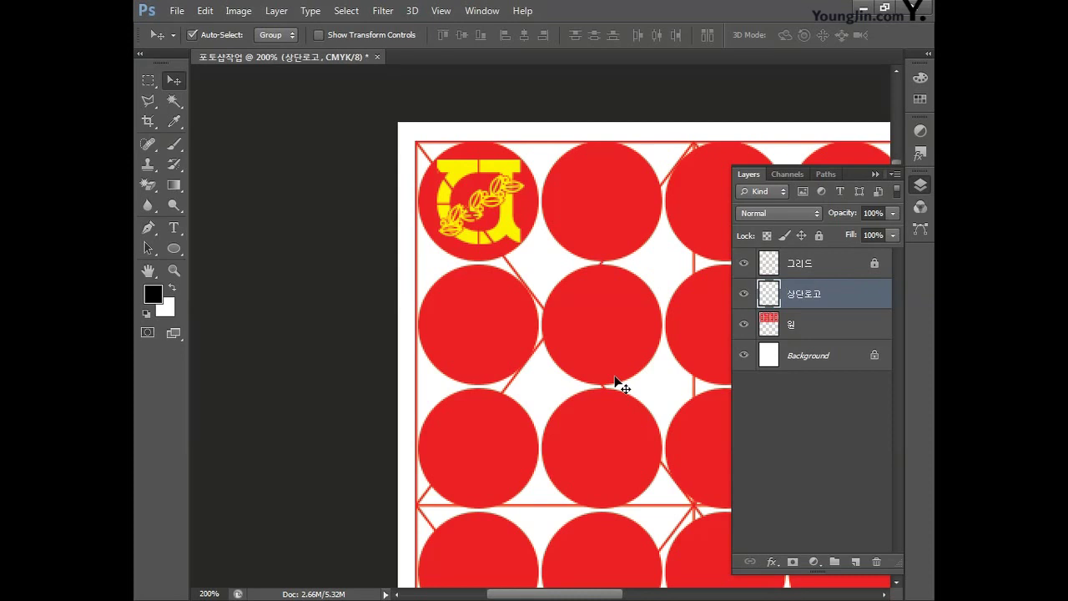
# Open the 한국대 image from the 제공 파일 folder.
pyautogui.doubleClick(149, 272)
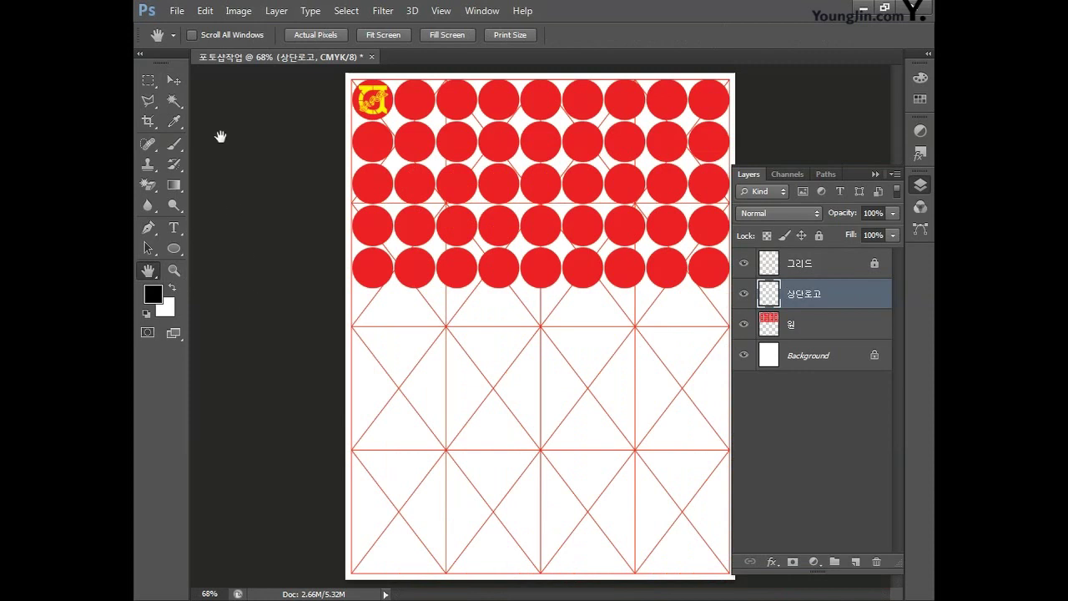
pyautogui.click(177, 12)
pyautogui.click(191, 40)
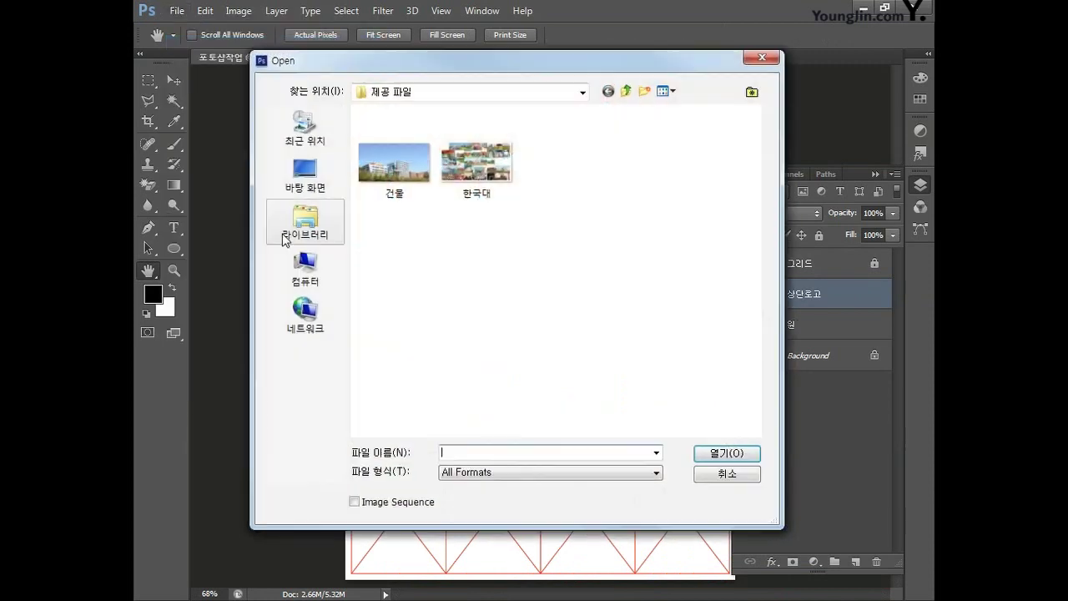
pyautogui.click(468, 167)
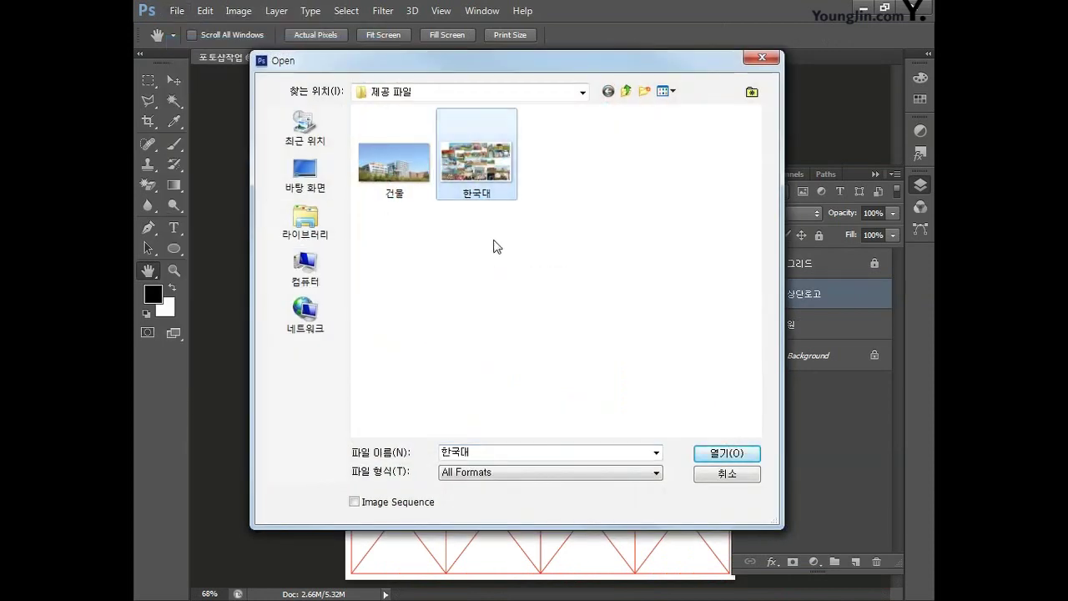
pyautogui.click(718, 453)
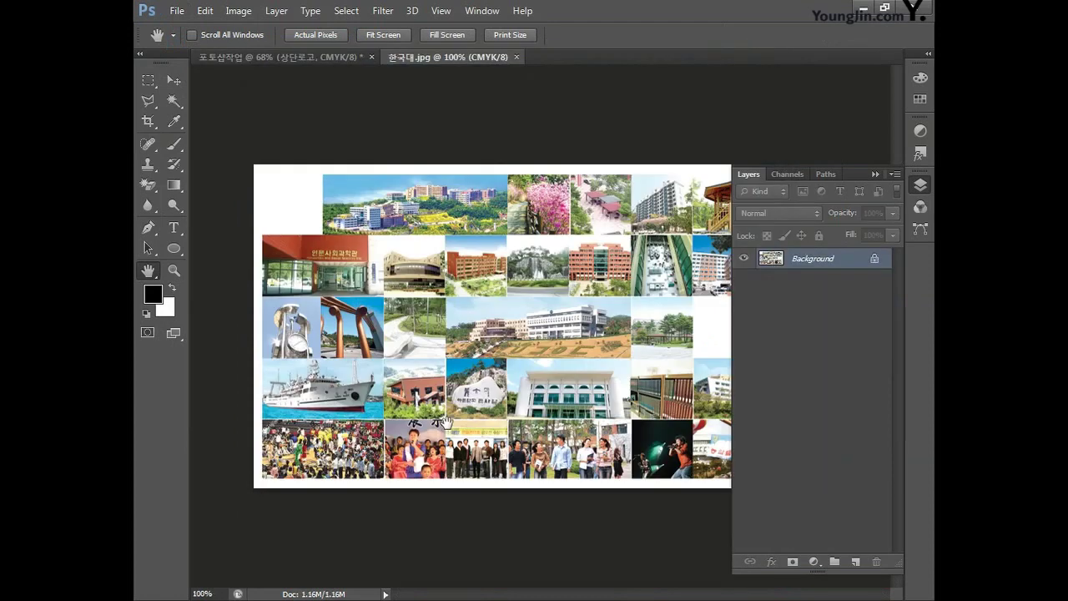
# Copy the whole 한국대.jpg photo collage and paste it into the 포토샵작업 document.
pyautogui.hotkey('ctrl', 'a')
pyautogui.click(277, 58)
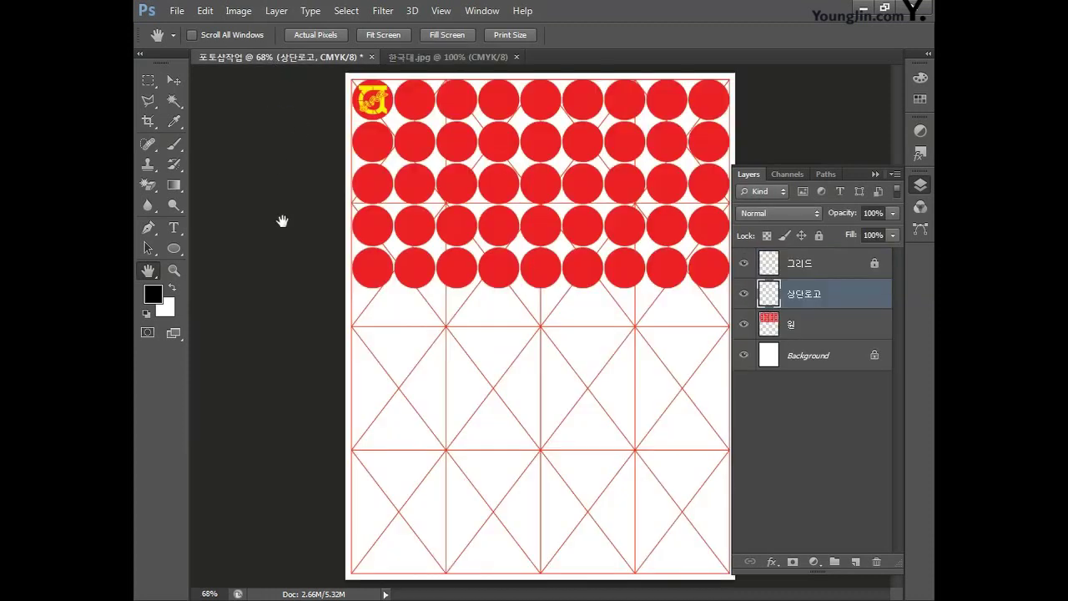
pyautogui.press('v')
pyautogui.hotkey('ctrl', 'v')
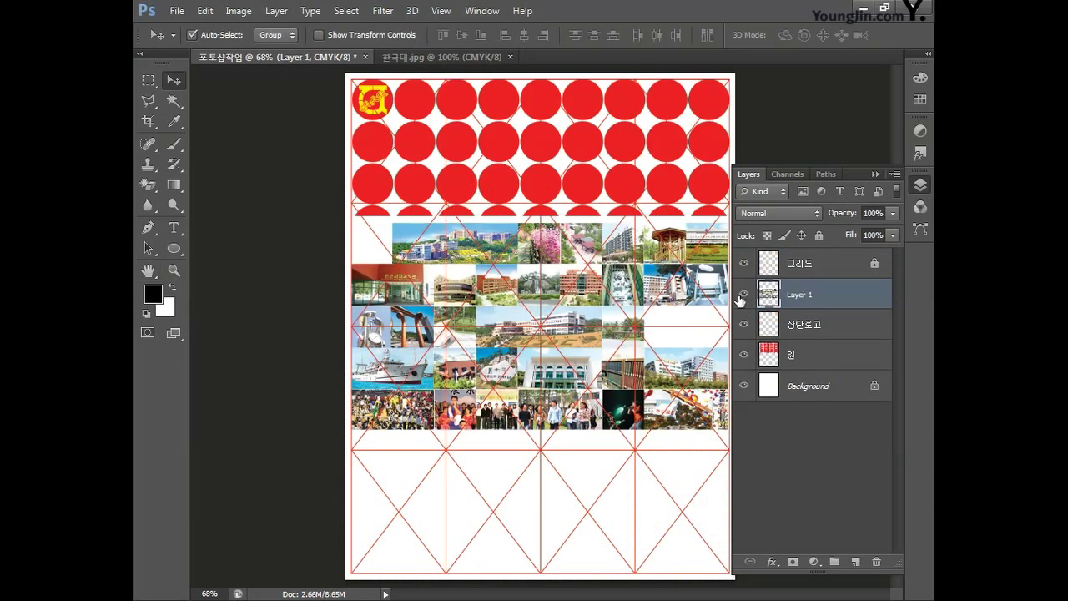
# Place the pasted collage layer beneath the 상단로고 layer and move the photos up over the red circles.
pyautogui.moveTo(828, 302); pyautogui.dragTo(824, 338)
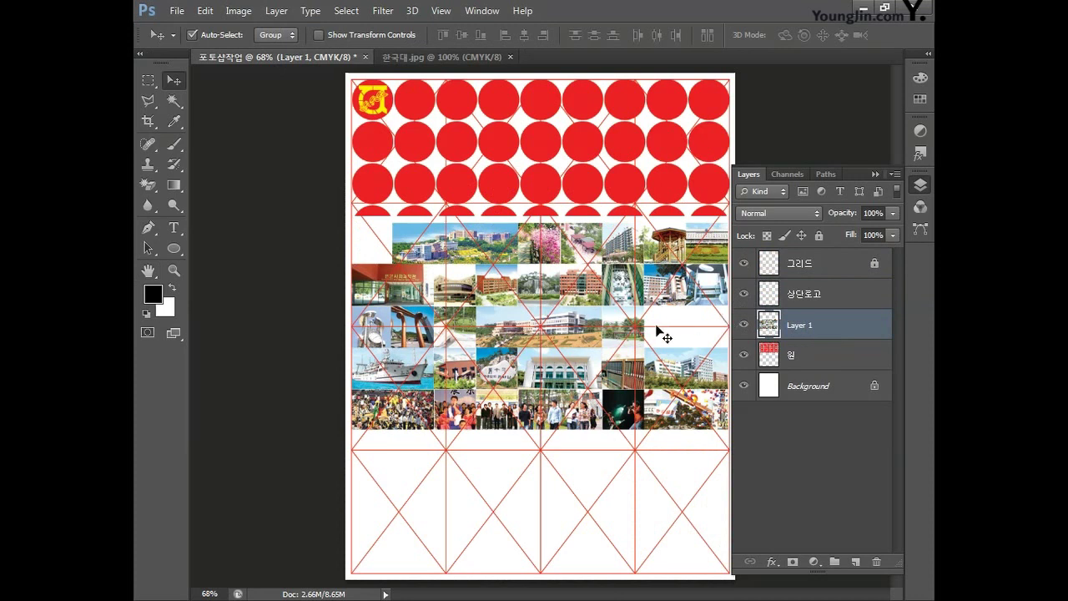
pyautogui.moveTo(660, 319); pyautogui.dragTo(657, 190)
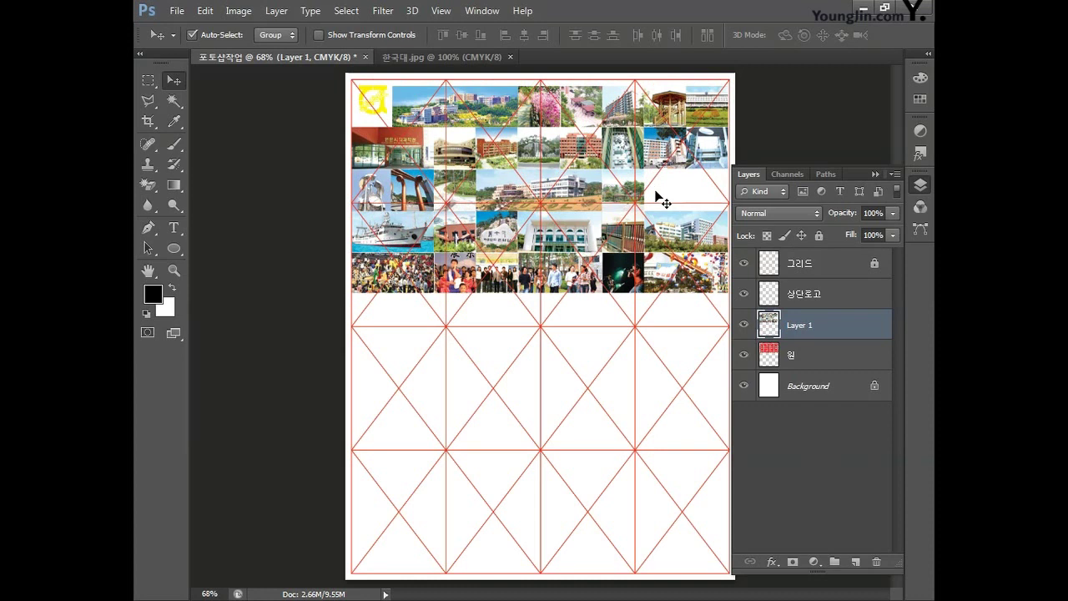
# Rename the collage layer 한국대 and make it a clipping mask on the 원 circle layer.
pyautogui.doubleClick(803, 325)
pyautogui.write('한국대')
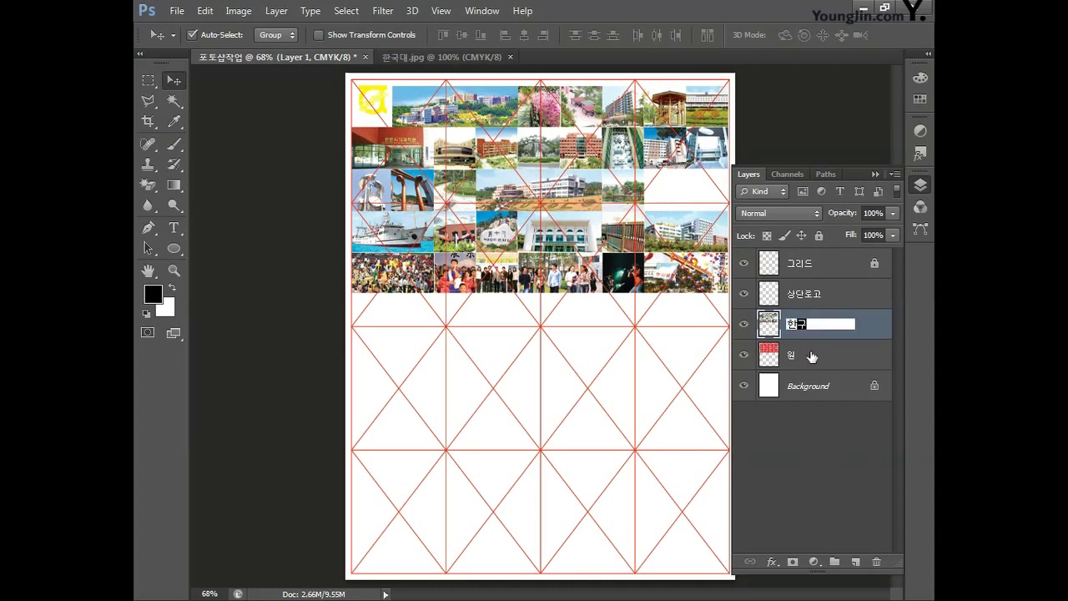
pyautogui.press('Return')
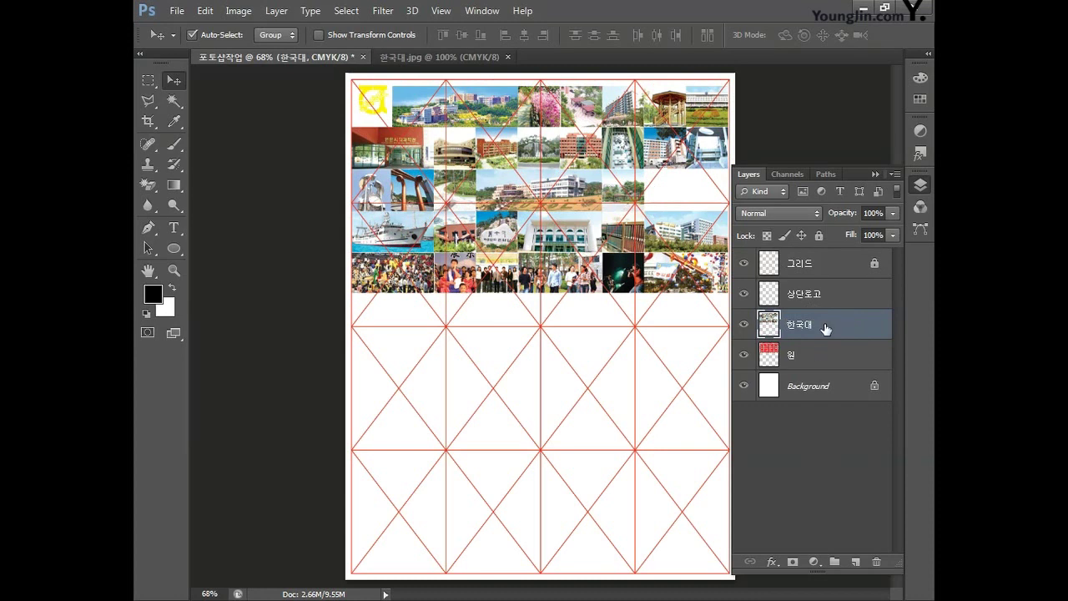
pyautogui.rightClick(827, 328)
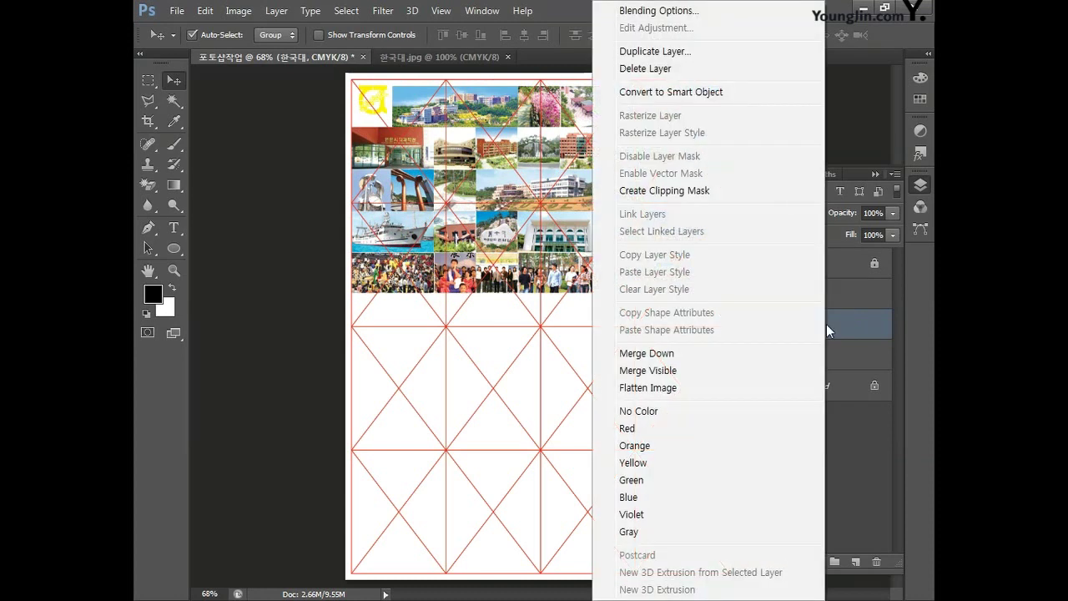
pyautogui.click(706, 192)
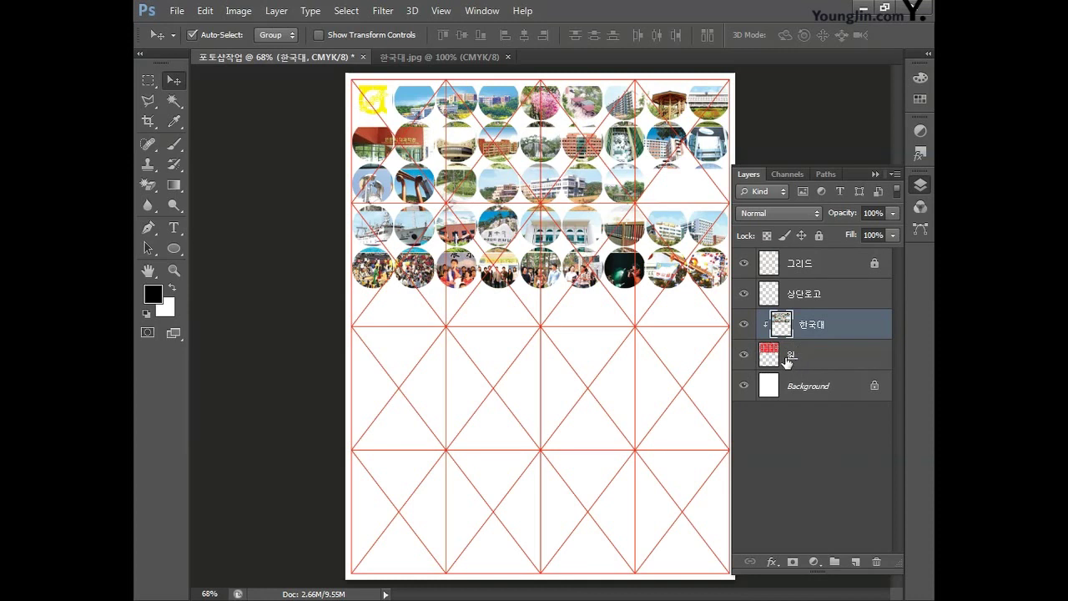
# Transform the 한국대 layer to about 99.7% size and nudge it up until the photos line up with the circles.
pyautogui.hotkey('ctrl', 't')
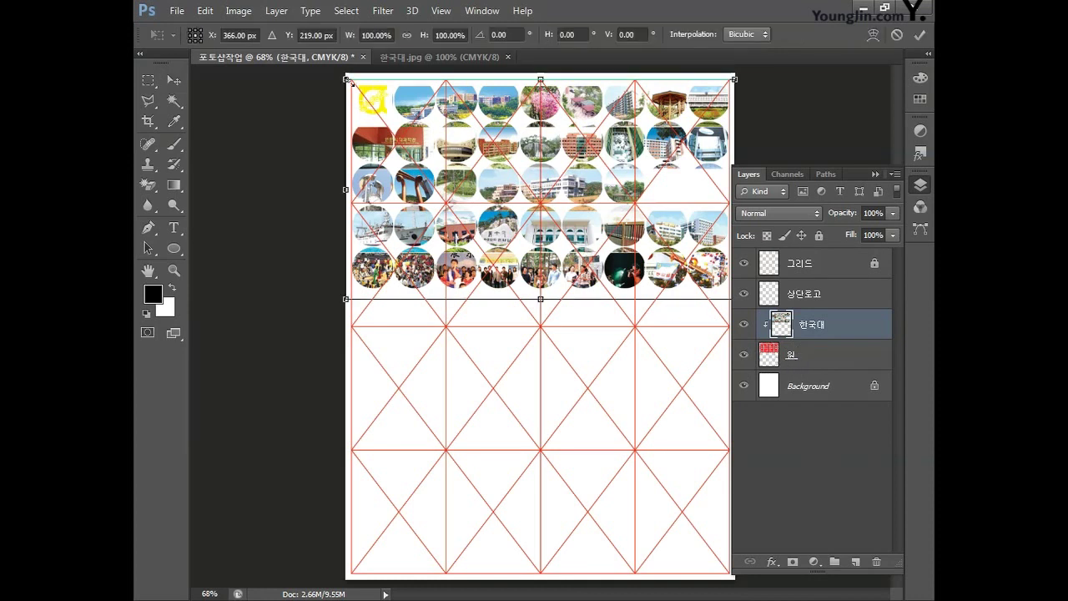
pyautogui.moveTo(346, 78); pyautogui.dragTo(350, 74)
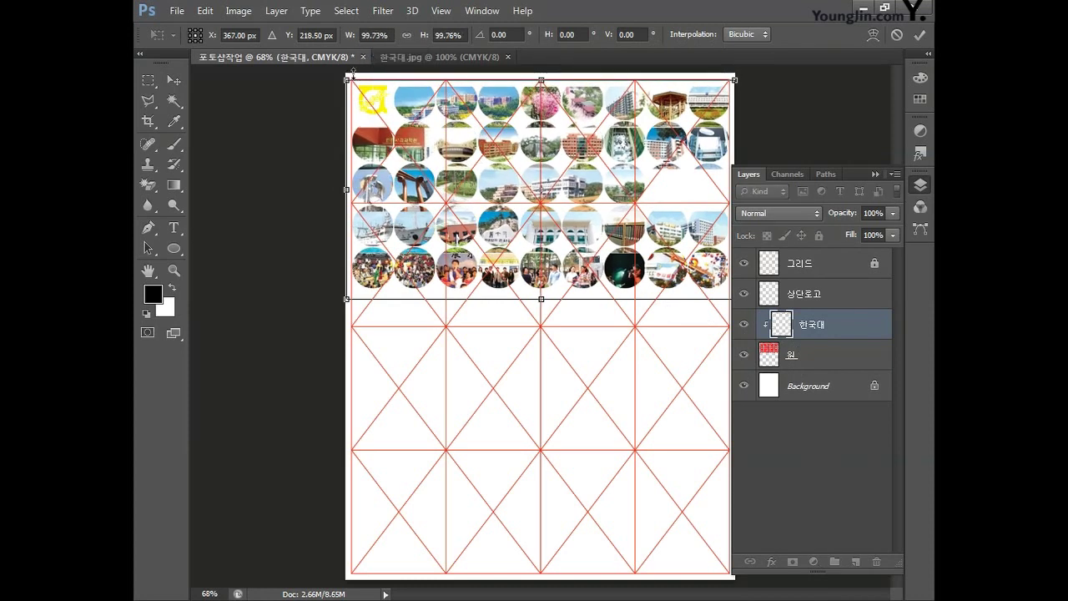
pyautogui.press('Up')
pyautogui.press('Up')
pyautogui.press('Up')
pyautogui.press('Up')
pyautogui.press('Up')
pyautogui.press('Up')
pyautogui.press('Up')
pyautogui.press('Up')
pyautogui.press('Up')
pyautogui.press('Up')
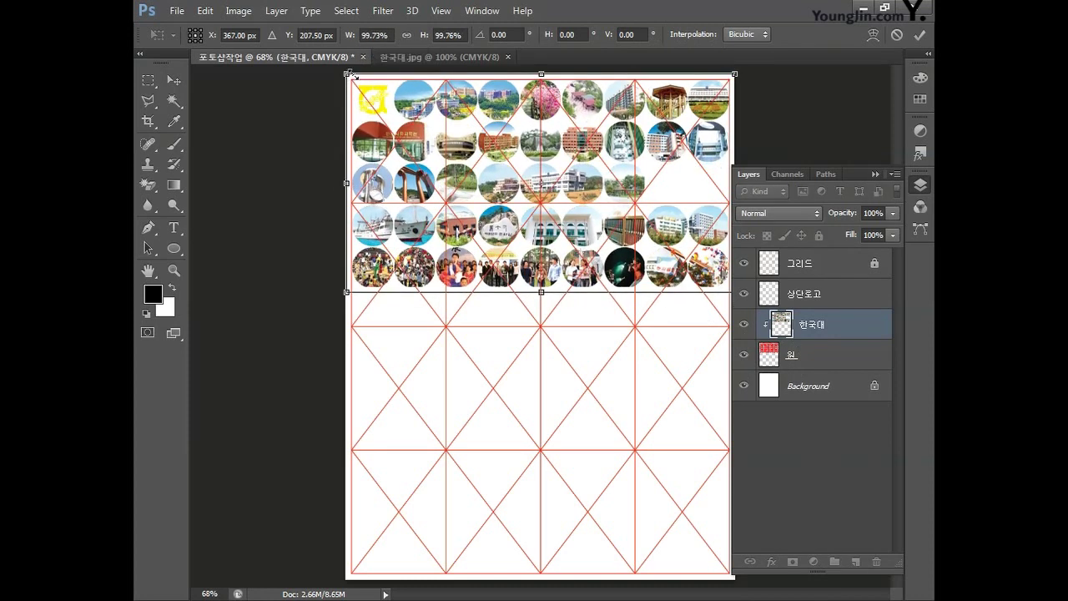
pyautogui.press('Return')
# Delete the blank white area of the 한국대 layer over the last two circles of the third row, then deselect.
pyautogui.click(148, 84)
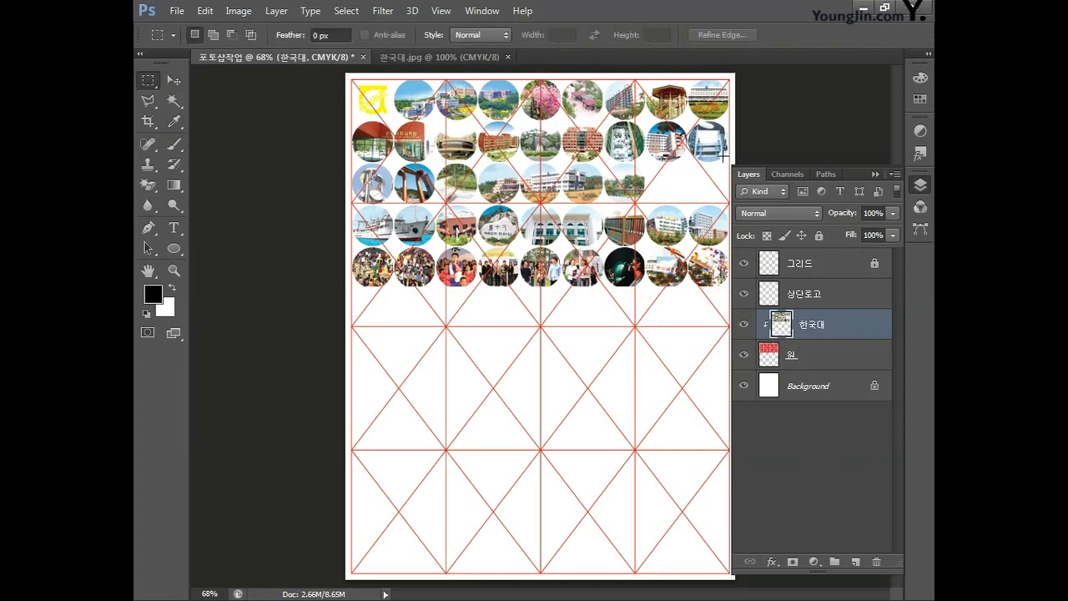
pyautogui.moveTo(727, 159); pyautogui.dragTo(647, 202)
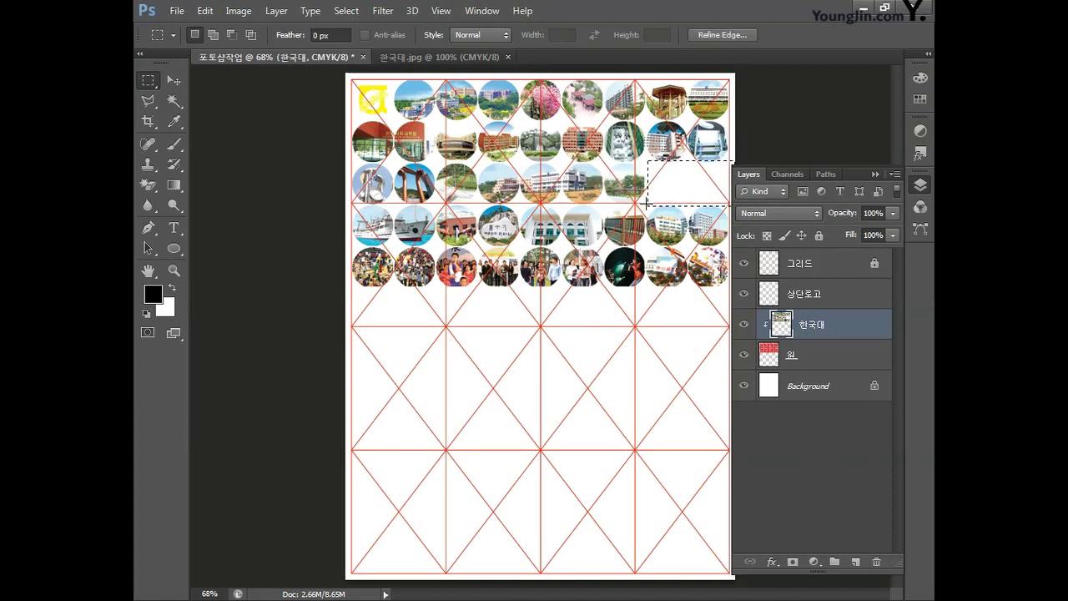
pyautogui.press('Delete')
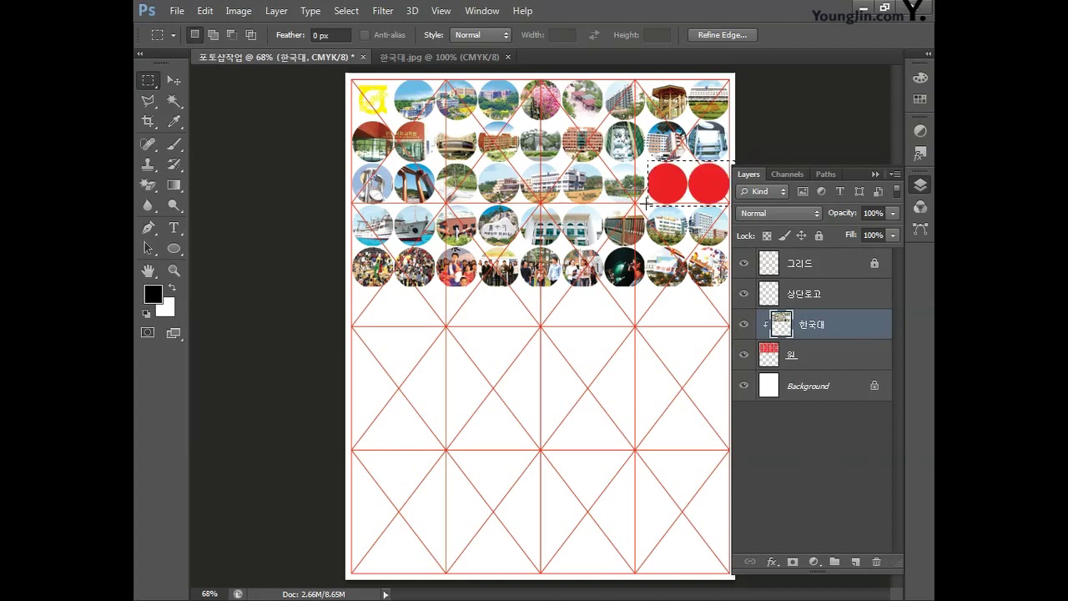
pyautogui.hotkey('ctrl', 'd')
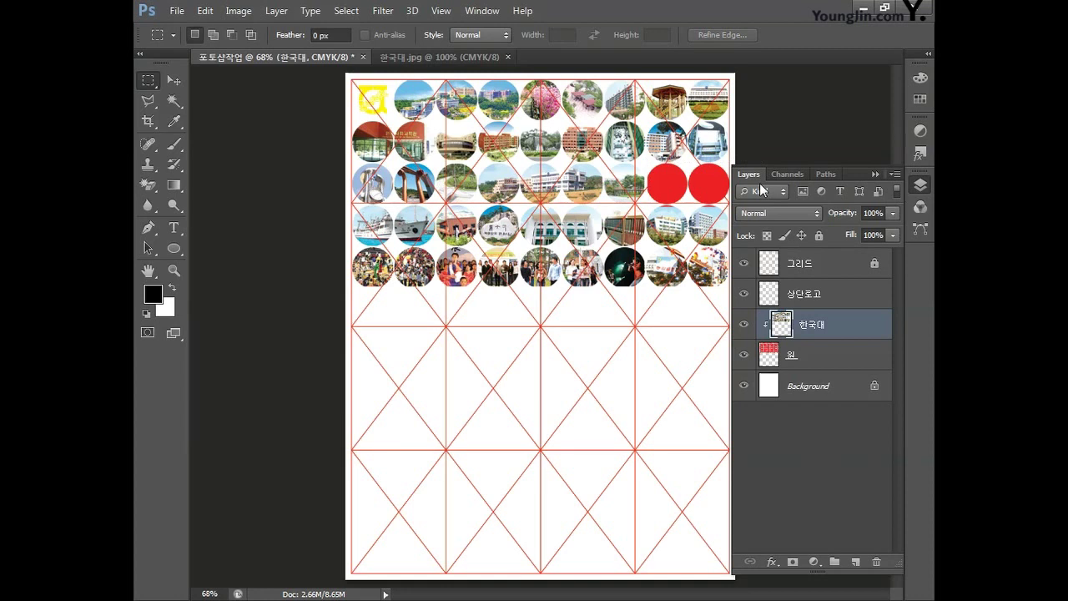
# Create a new document 60 millimeters wide and 60 millimeters high.
pyautogui.click(177, 11)
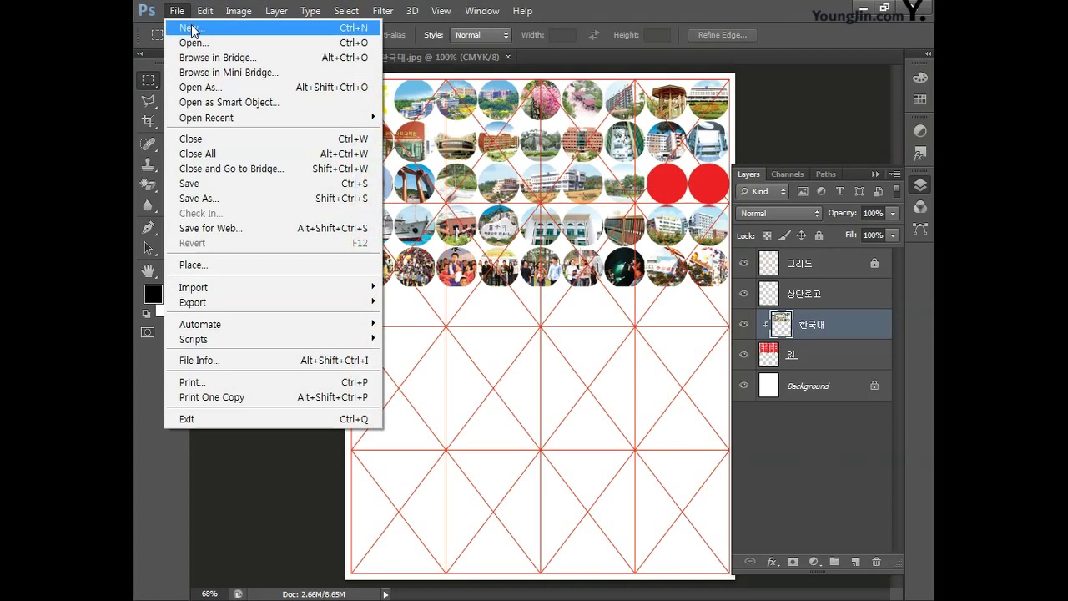
pyautogui.click(191, 29)
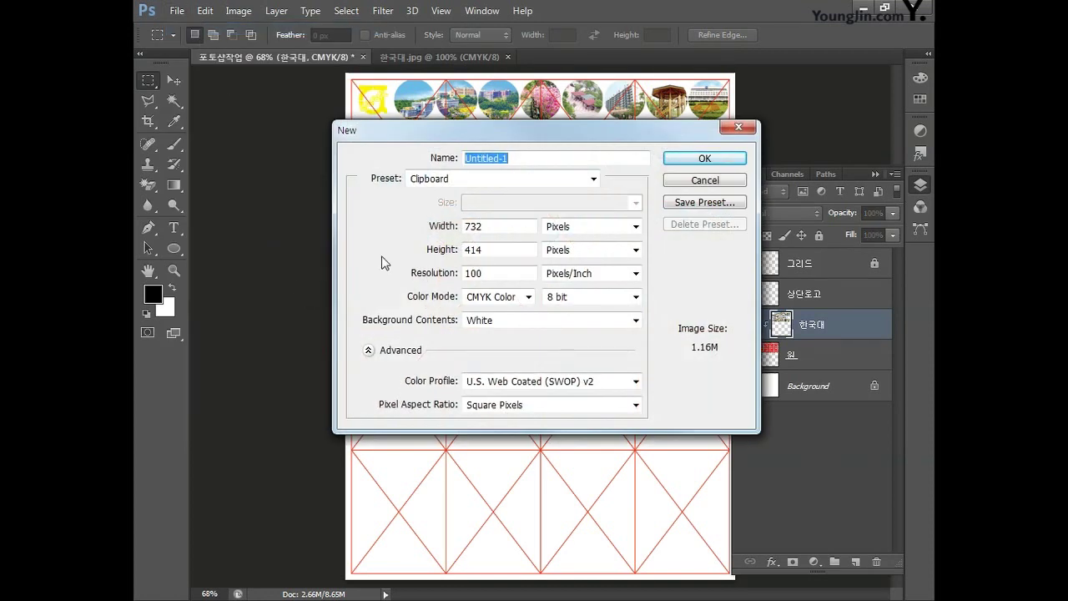
pyautogui.doubleClick(513, 227)
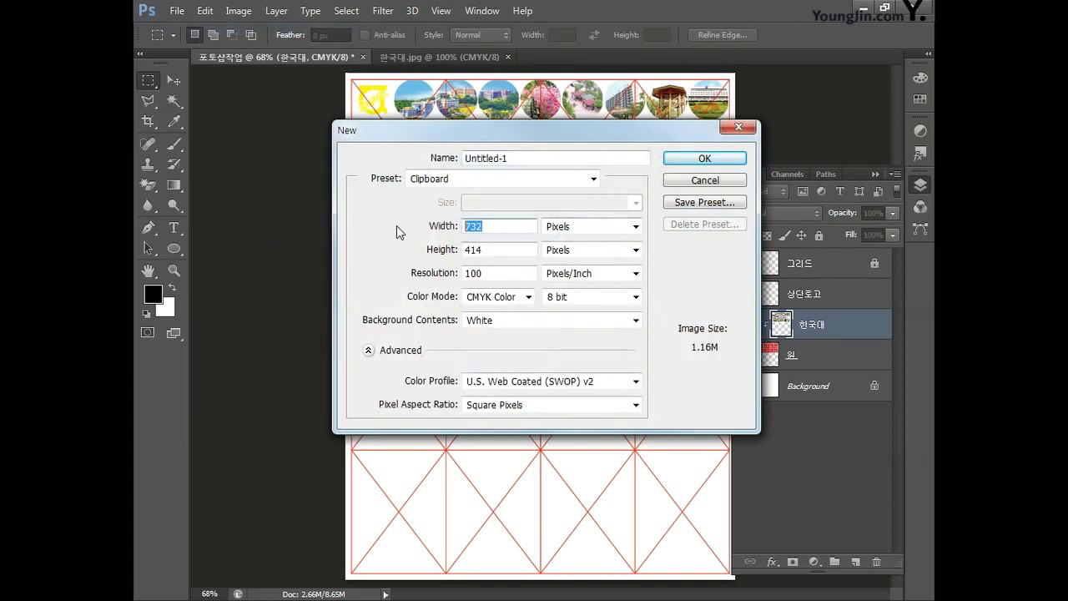
pyautogui.write('60')
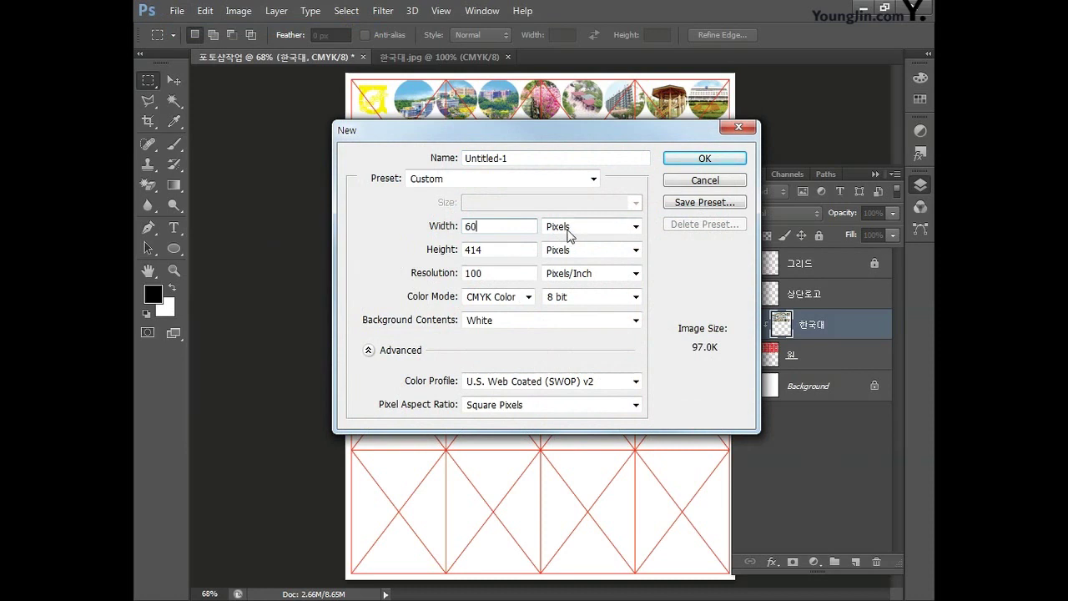
pyautogui.click(585, 226)
pyautogui.click(584, 277)
pyautogui.moveTo(507, 250); pyautogui.dragTo(395, 247)
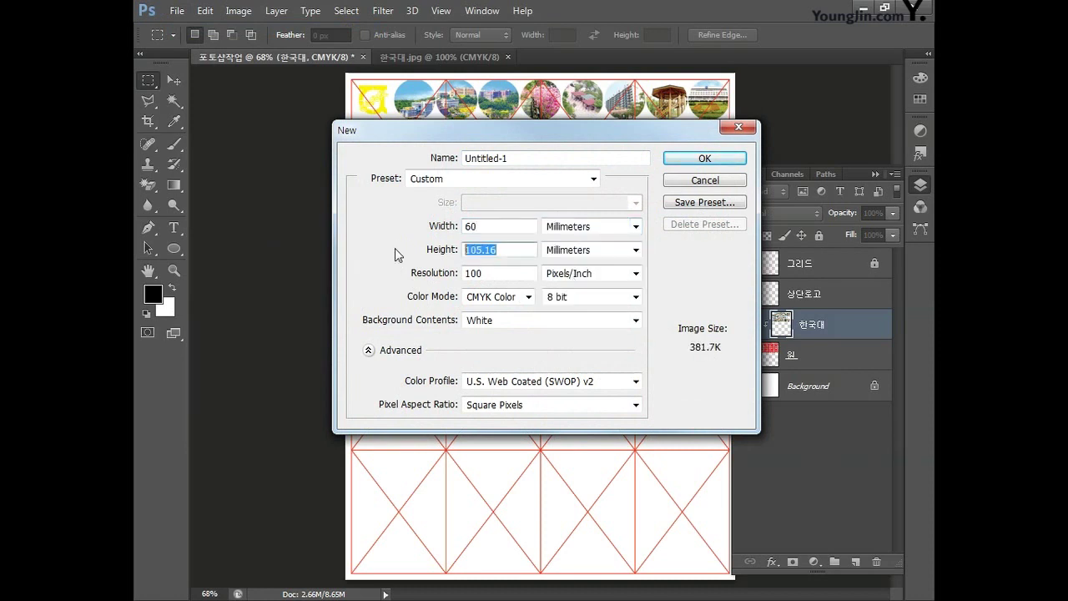
pyautogui.write('60')
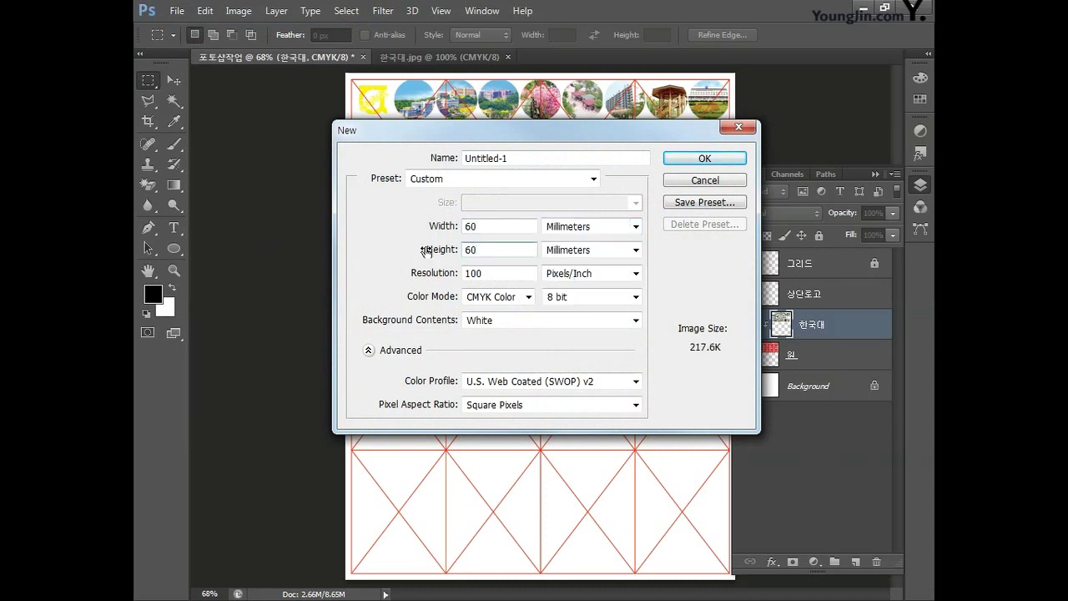
pyautogui.click(567, 252)
pyautogui.click(565, 304)
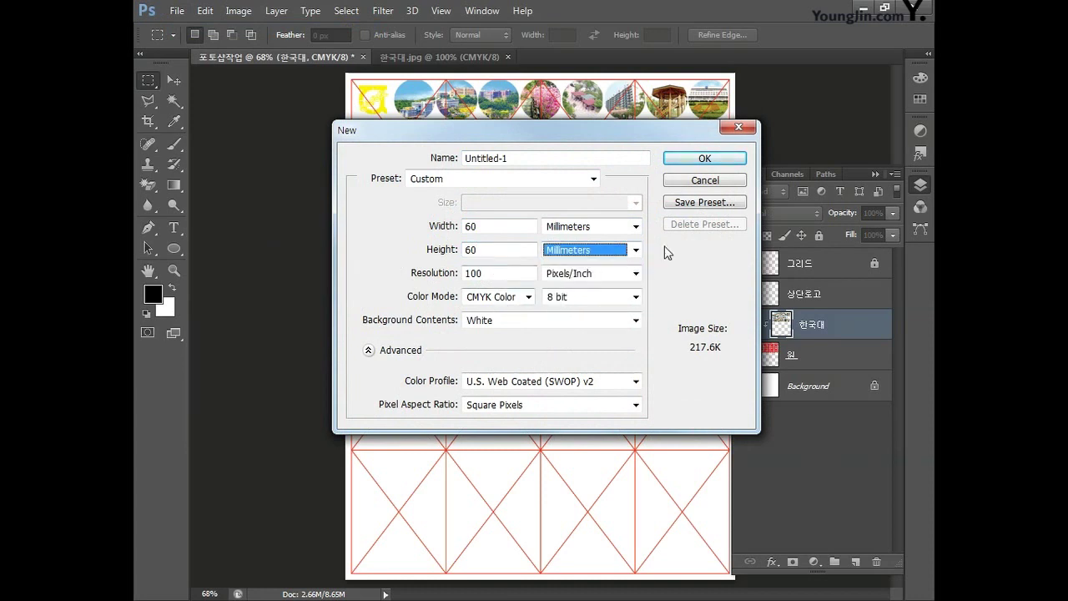
pyautogui.click(693, 166)
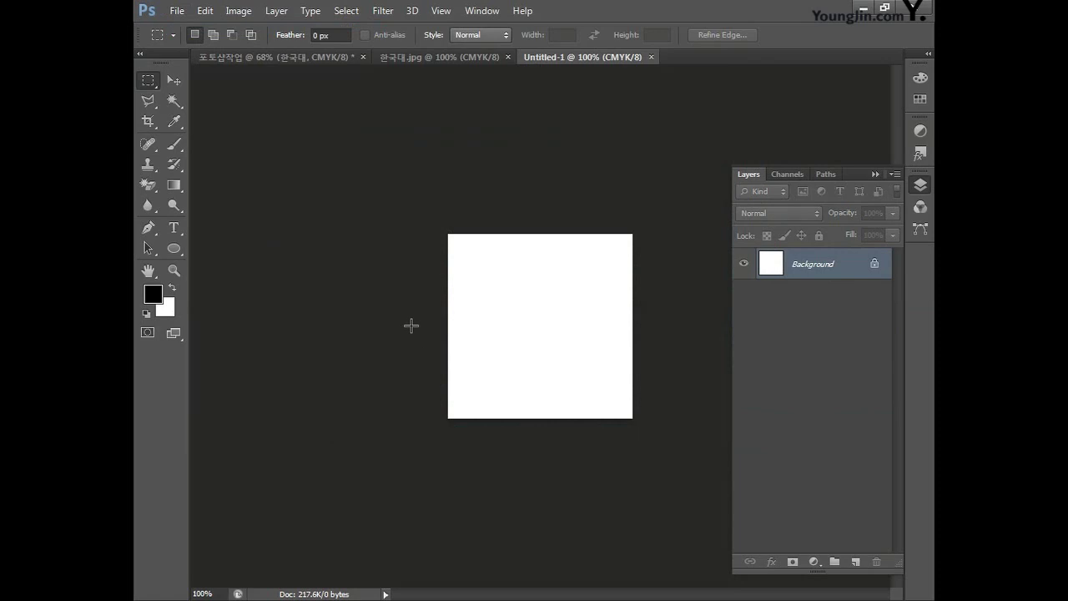
# Add a new layer and make a circular elliptical-marquee selection around the middle of the canvas, over half its width.
pyautogui.hotkey('ctrl', '+')
pyautogui.hotkey('ctrl', '+')
pyautogui.hotkey('ctrl', '-')
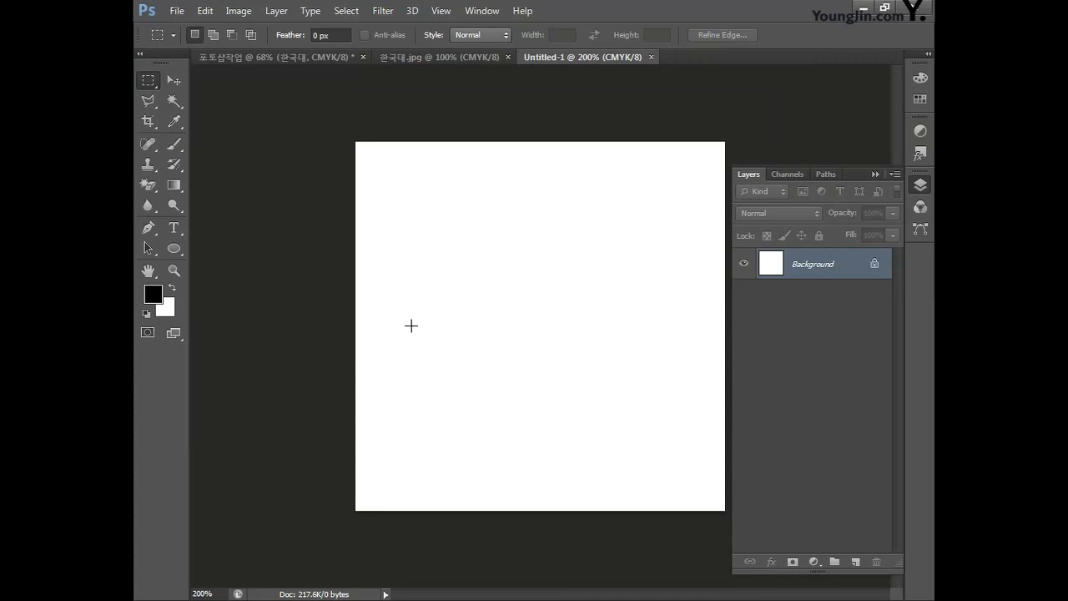
pyautogui.click(855, 562)
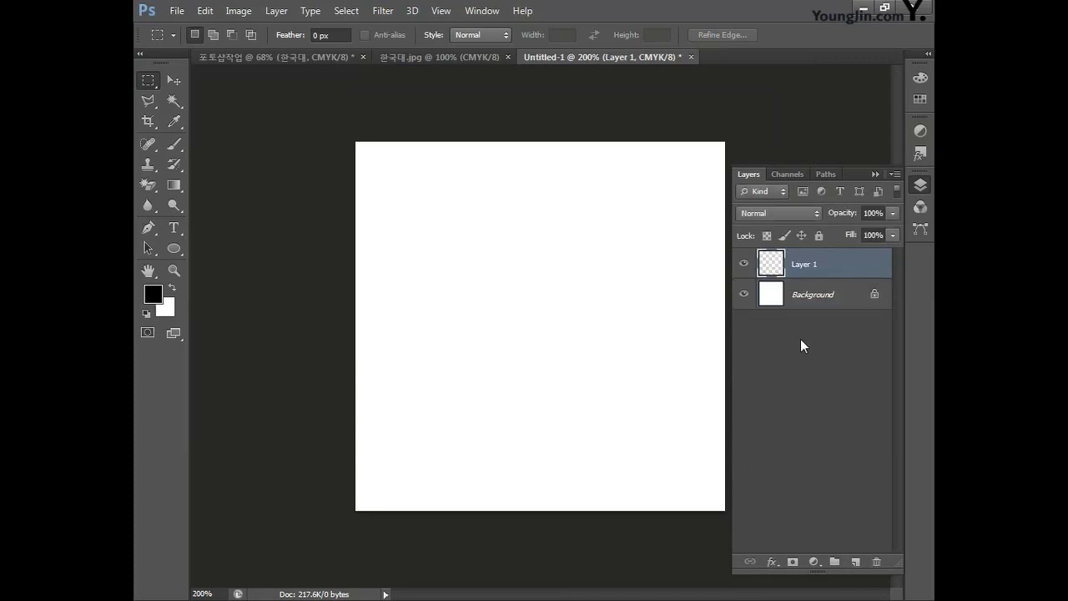
pyautogui.click(151, 83)
pyautogui.click(232, 92)
pyautogui.moveTo(477, 238); pyautogui.dragTo(653, 458)
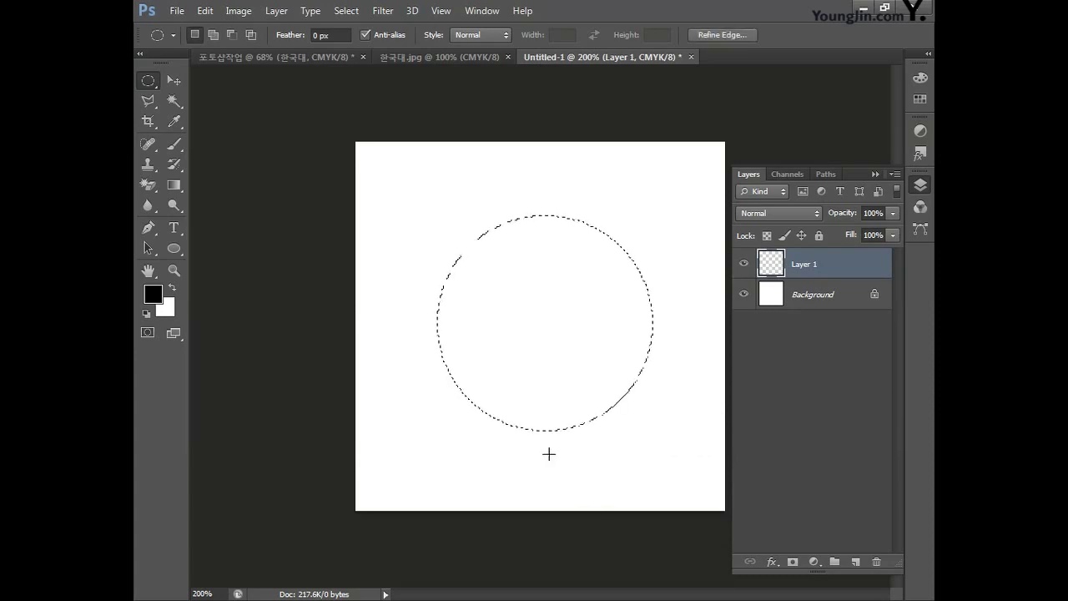
# Set the foreground color to C 0, M 20, Y 20, K 0 and fill the circular selection with it.
pyautogui.click(156, 297)
pyautogui.click(710, 491)
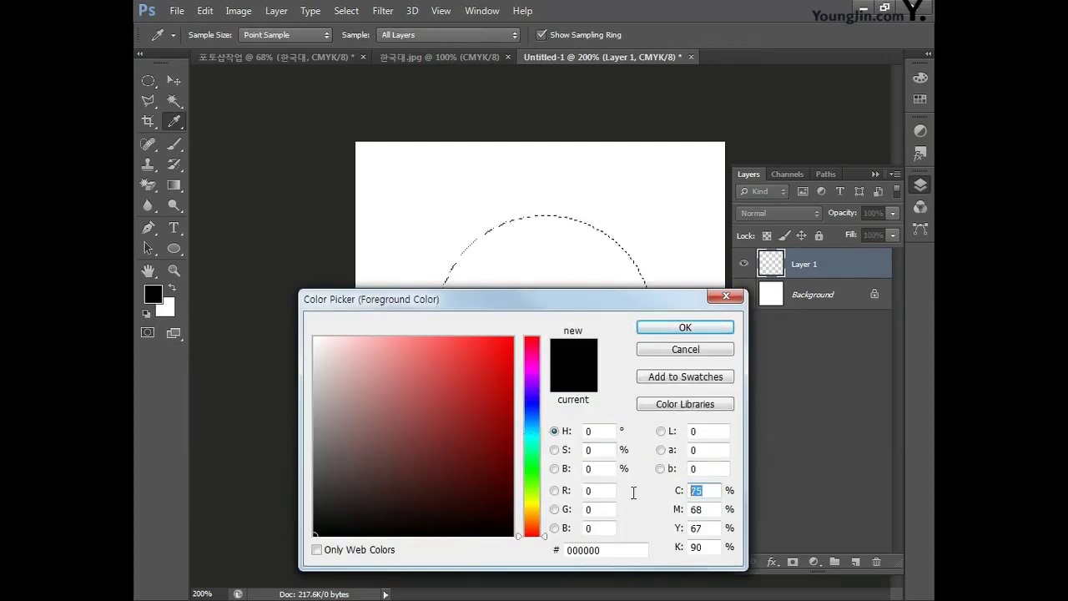
pyautogui.write('0')
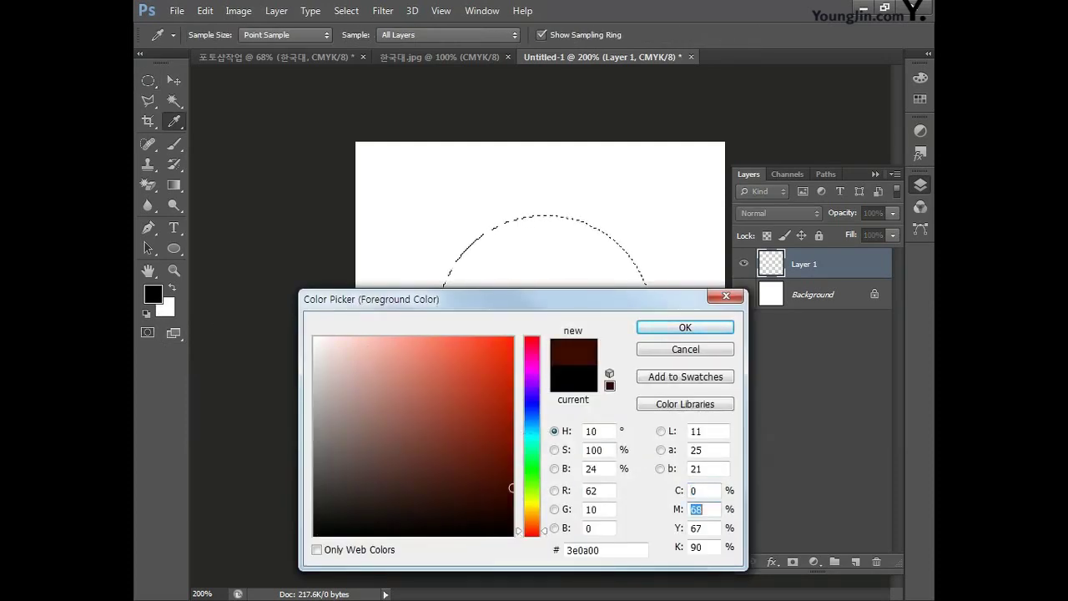
pyautogui.write('20')
pyautogui.press('Tab')
pyautogui.write('20')
pyautogui.press('Tab')
pyautogui.write('0')
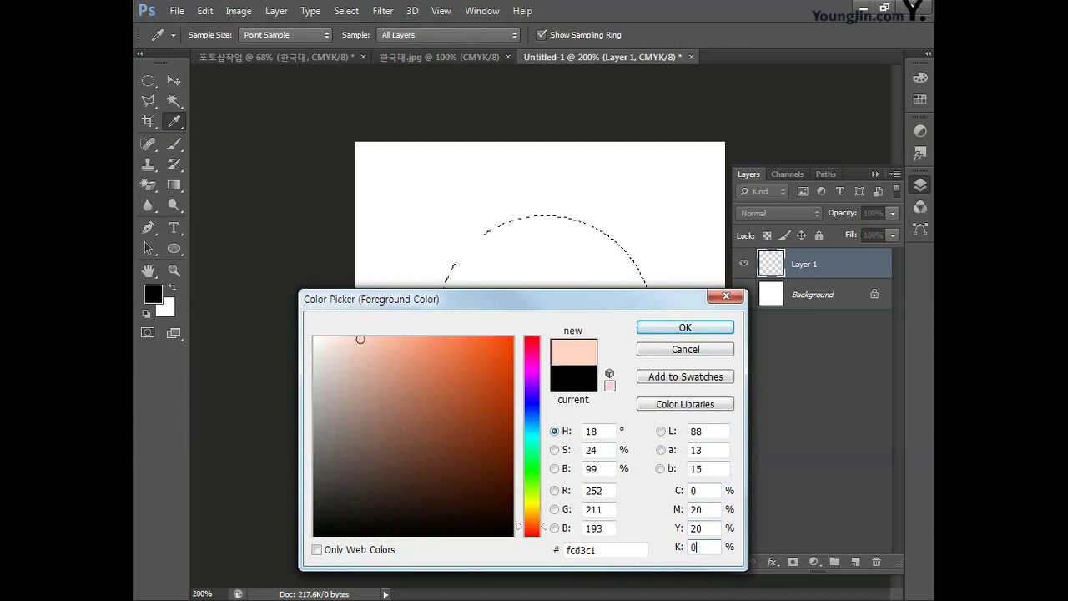
pyautogui.click(659, 328)
pyautogui.press('m')
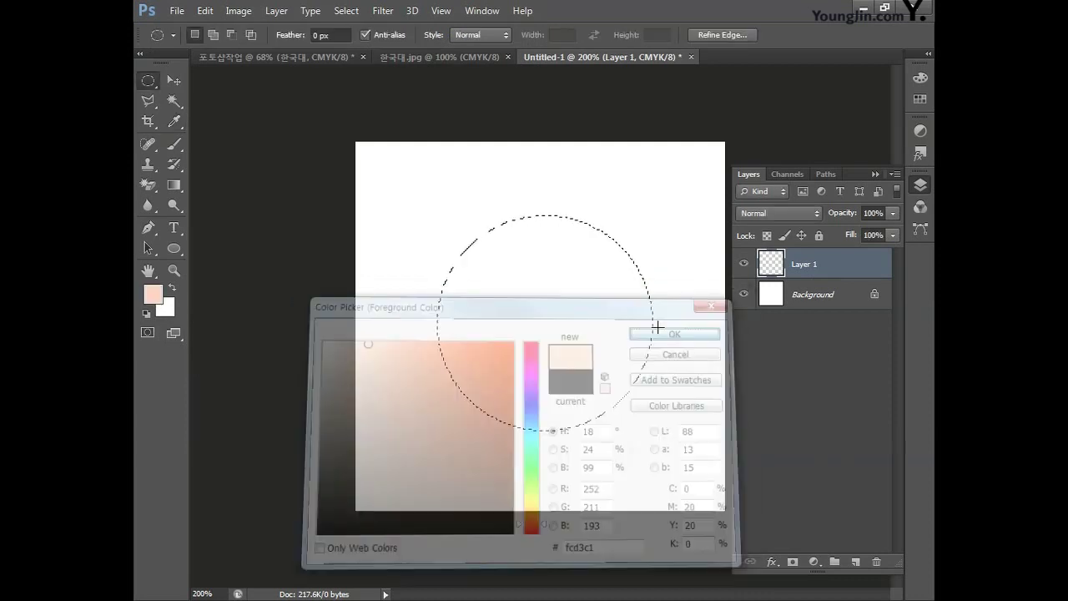
pyautogui.hotkey('alt', 'BackSpace')
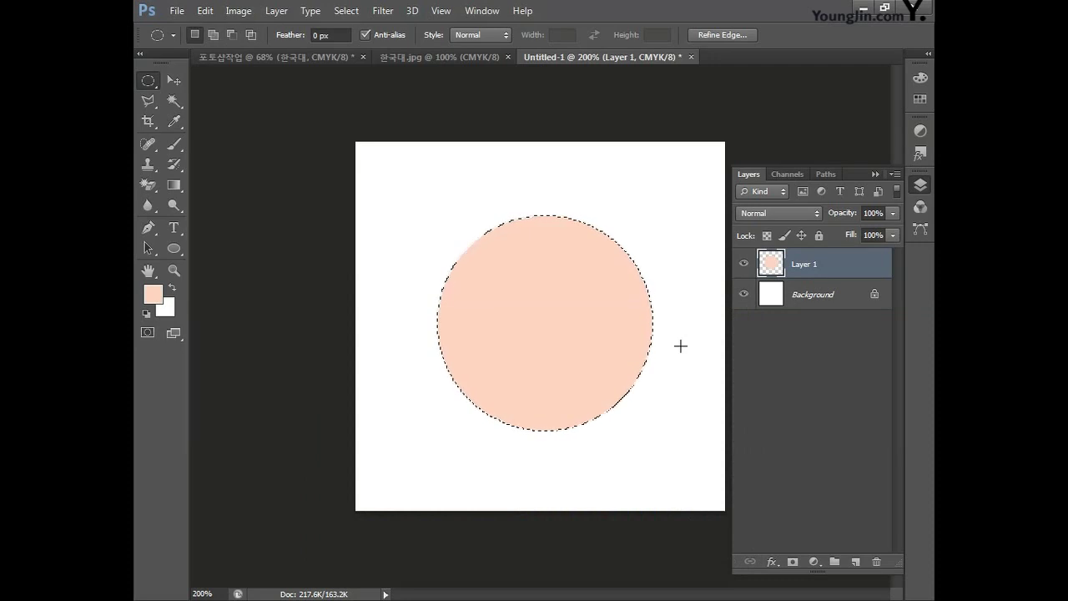
# Select the entire canvas of the peach circle document and define it as a pattern named Pattern 1.
pyautogui.hotkey('ctrl', 'a')
pyautogui.click(204, 10)
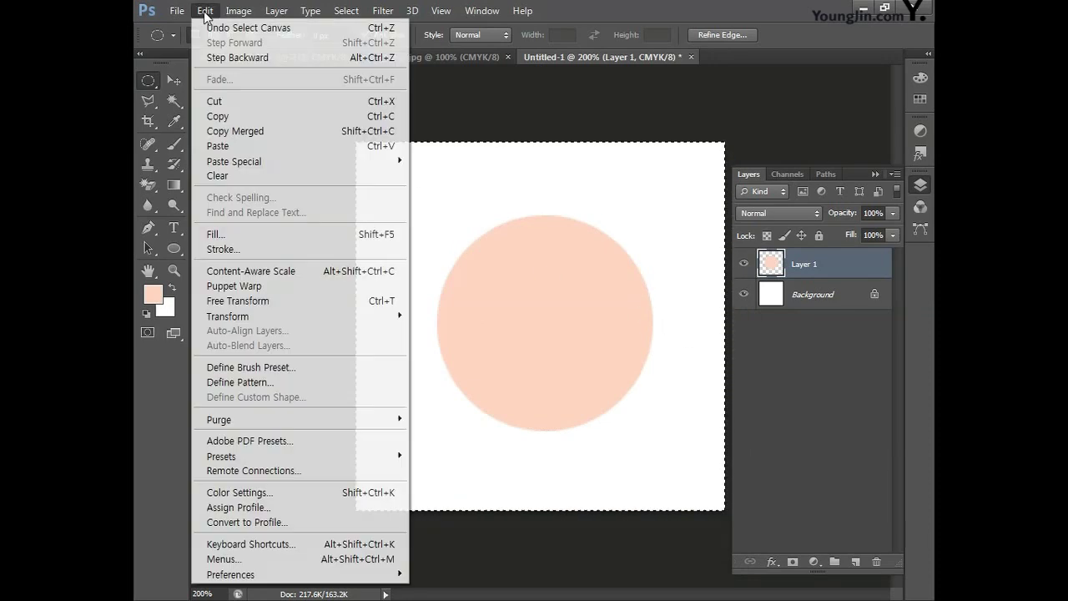
pyautogui.click(249, 381)
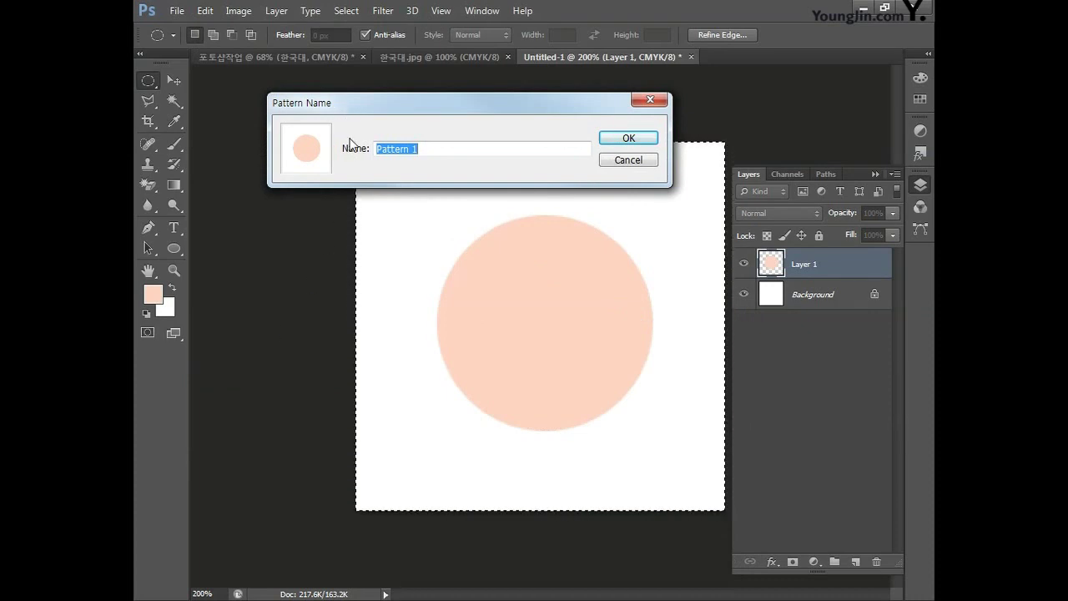
pyautogui.click(628, 141)
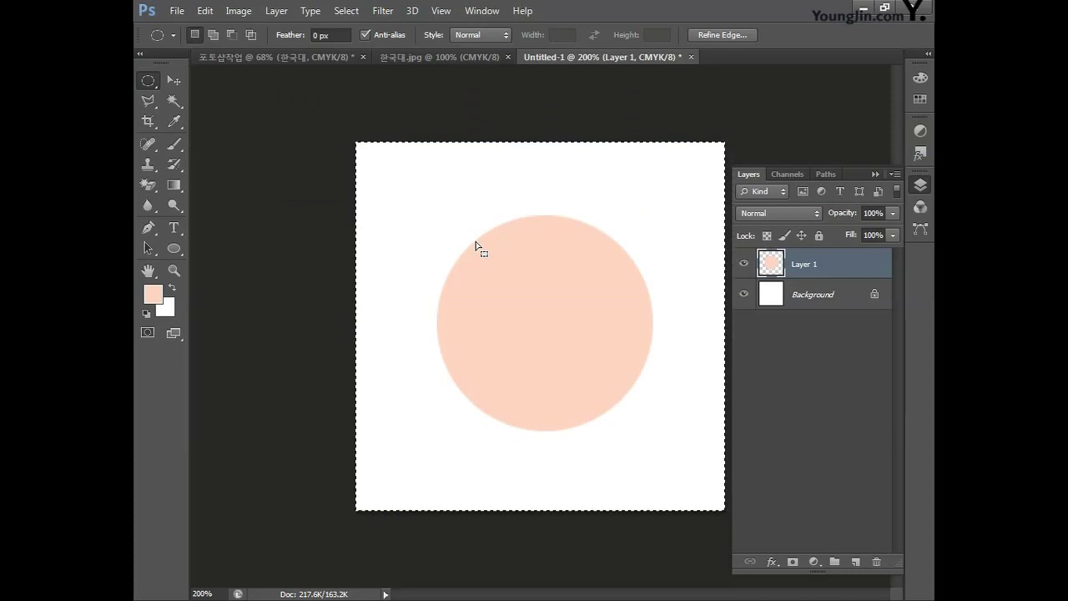
# Switch to the 포토샵작업 poster document and add a layer named 도트무늬 directly above the 한국대 layer.
pyautogui.click(280, 57)
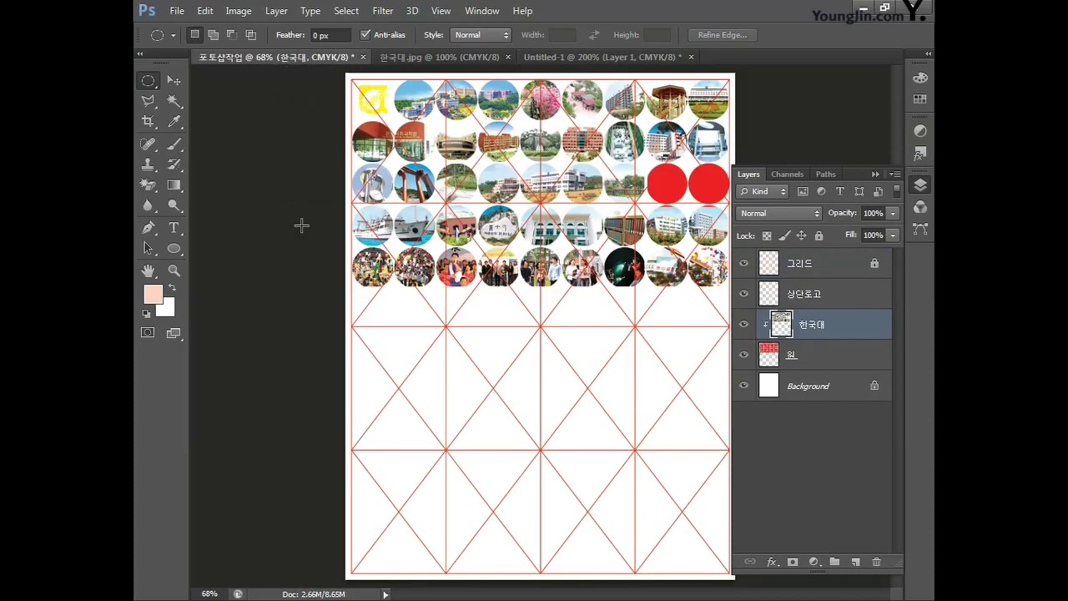
pyautogui.click(855, 562)
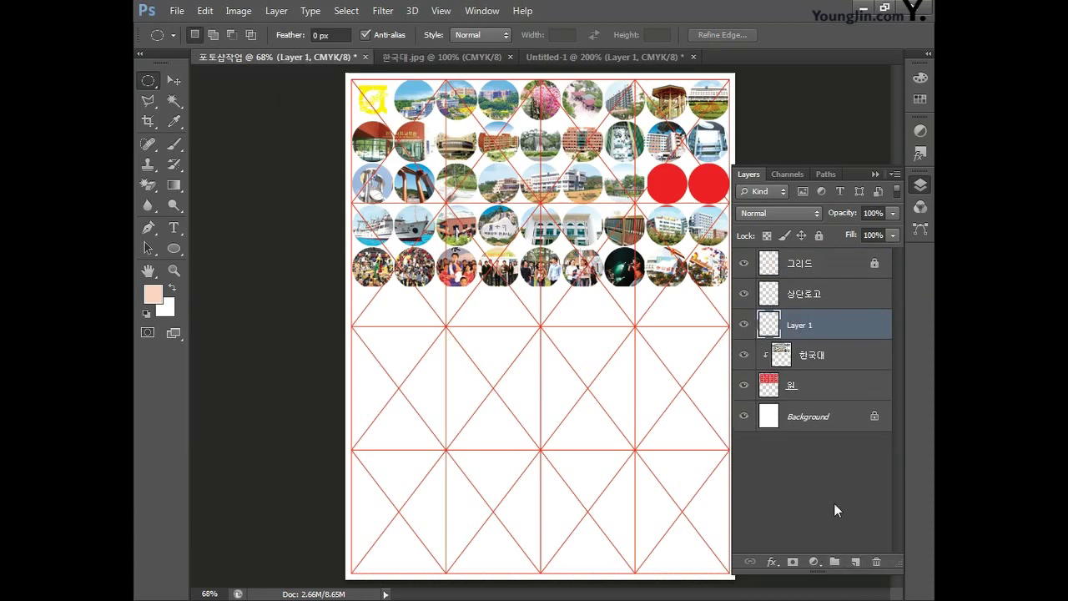
pyautogui.doubleClick(799, 327)
pyautogui.write('도트무늬')
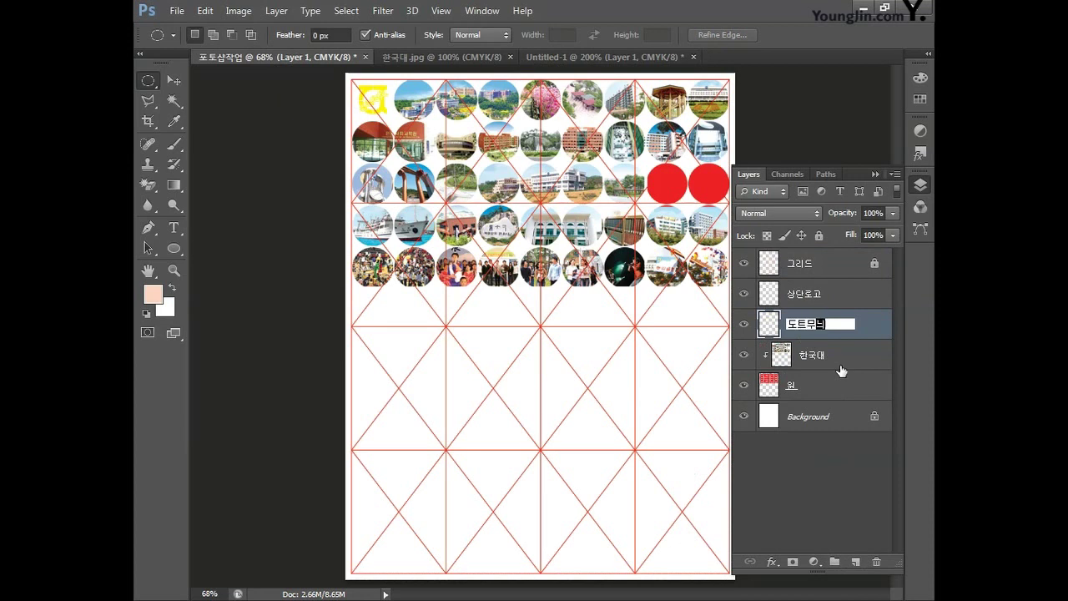
pyautogui.press('Return')
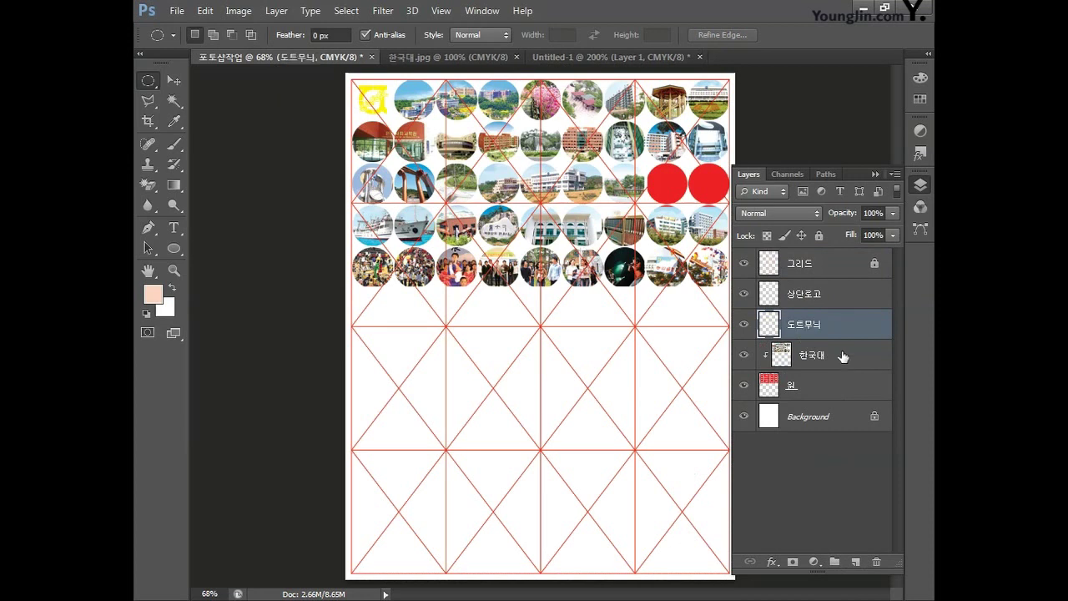
# Make a full-width rectangular selection just below the photo circles and fill it with white, C 0, M 0, Y 0, K 0.
pyautogui.click(150, 84)
pyautogui.click(186, 79)
pyautogui.moveTo(342, 286); pyautogui.dragTo(755, 465)
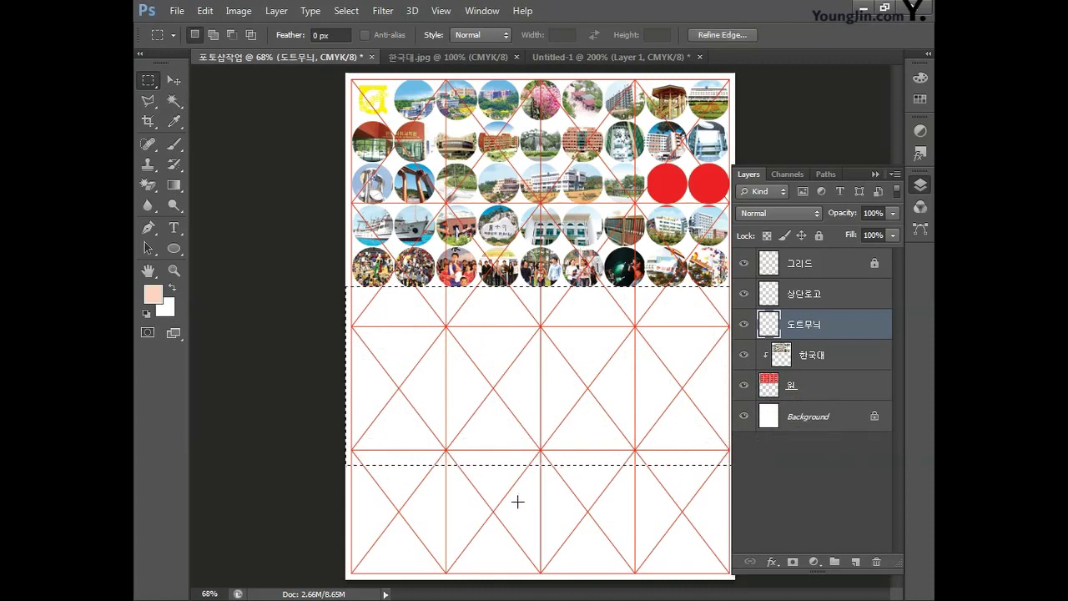
pyautogui.click(153, 294)
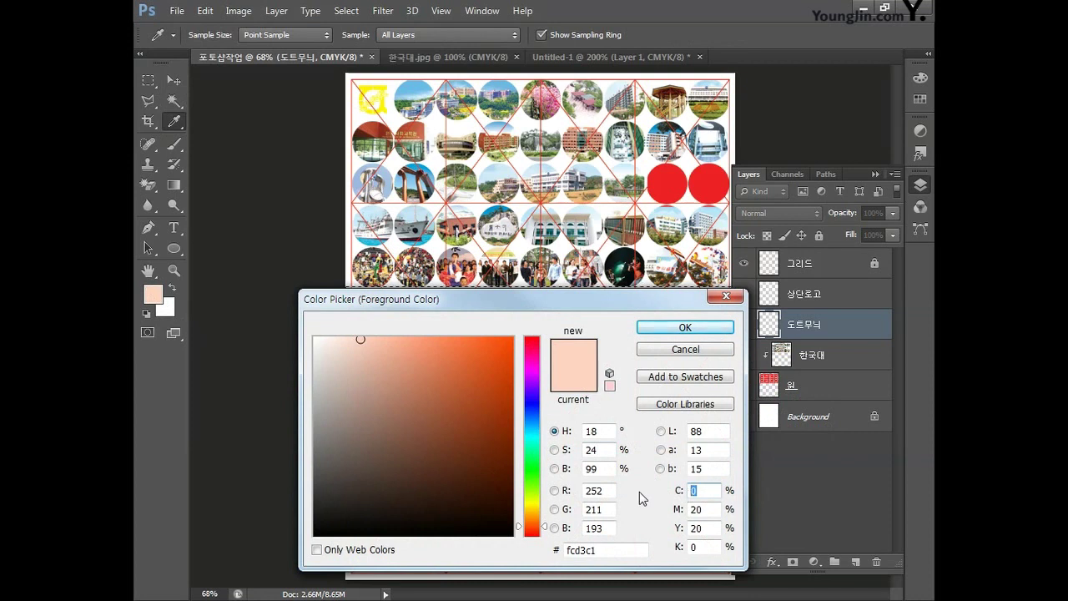
pyautogui.write('0')
pyautogui.press('Tab')
pyautogui.write('0')
pyautogui.press('Tab')
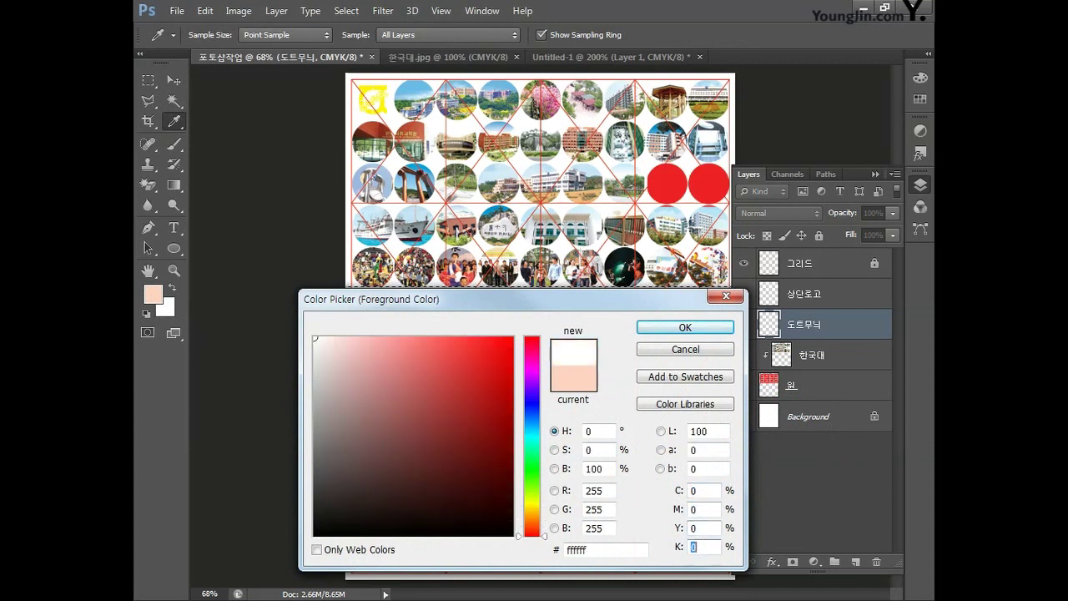
pyautogui.click(676, 329)
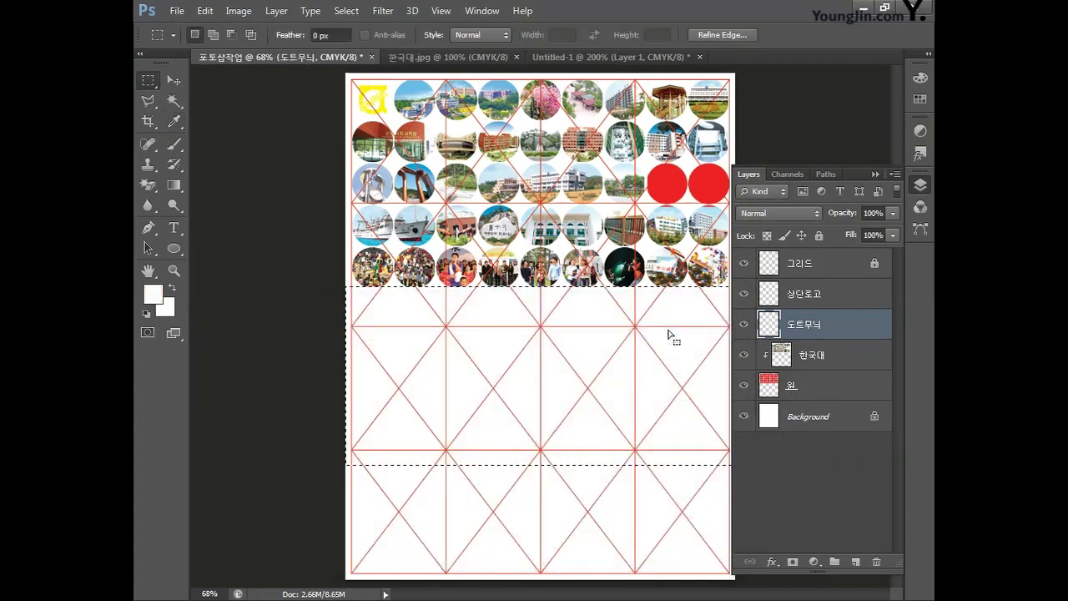
pyautogui.hotkey('alt', 'BackSpace')
# Apply a Pattern Overlay to the 도트무늬 layer using the peach circle pattern at 6% scale.
pyautogui.doubleClick(847, 327)
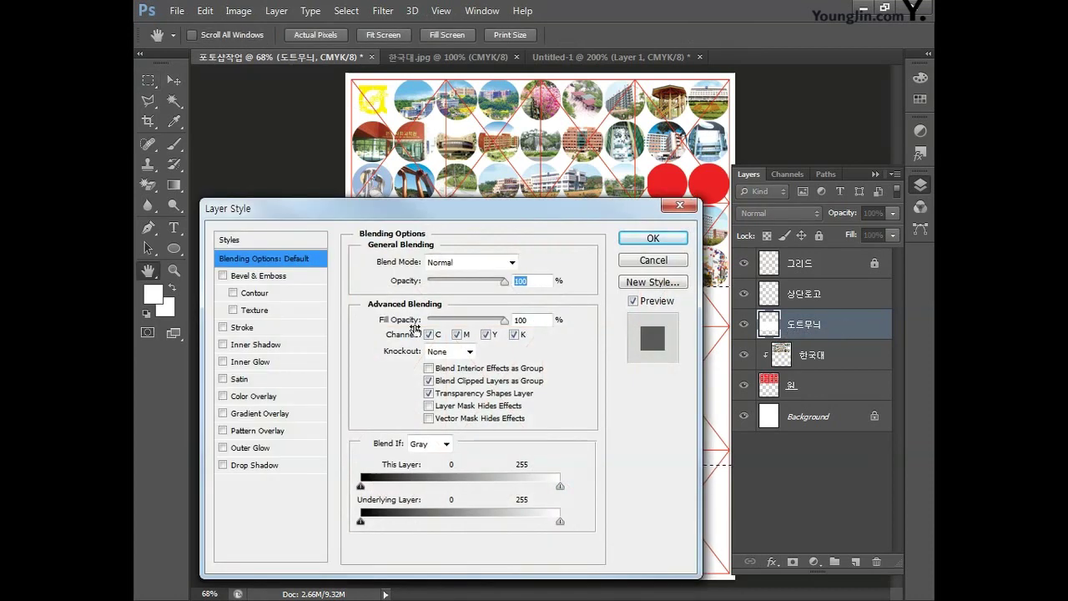
pyautogui.click(261, 431)
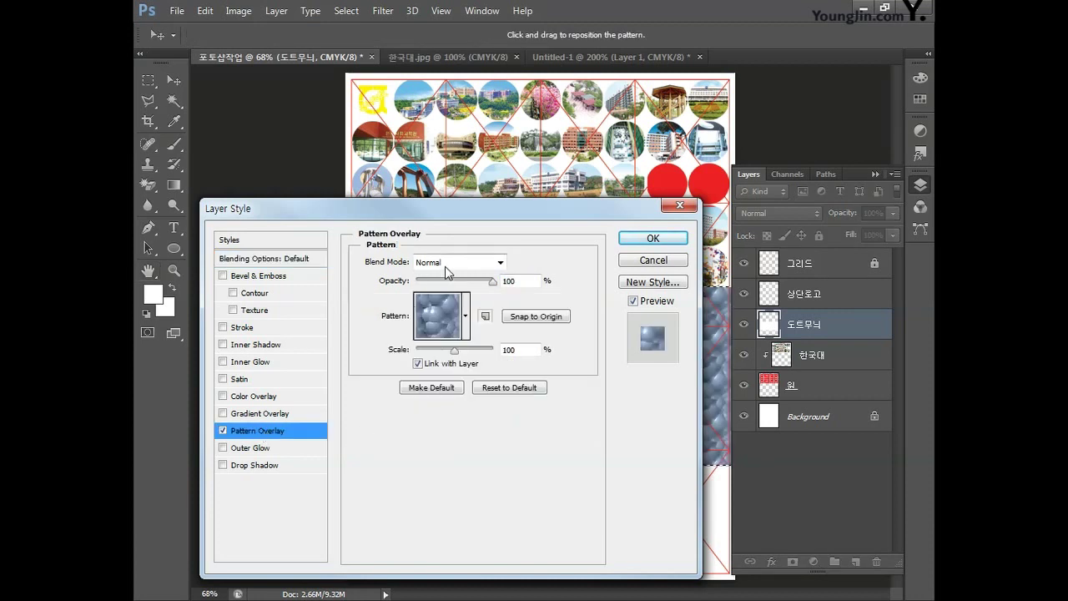
pyautogui.click(466, 316)
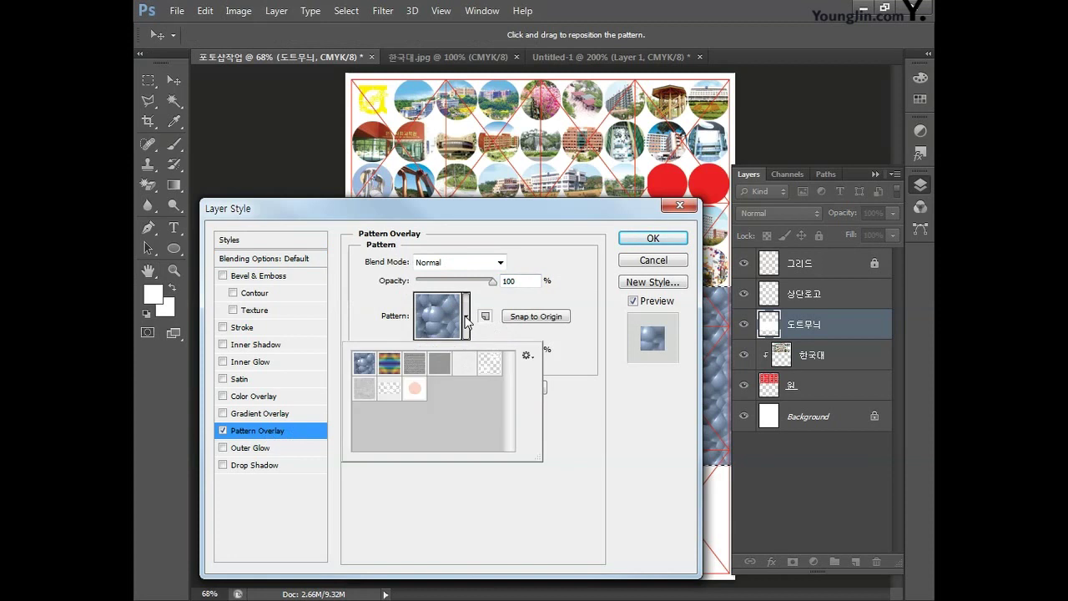
pyautogui.click(417, 399)
pyautogui.click(575, 347)
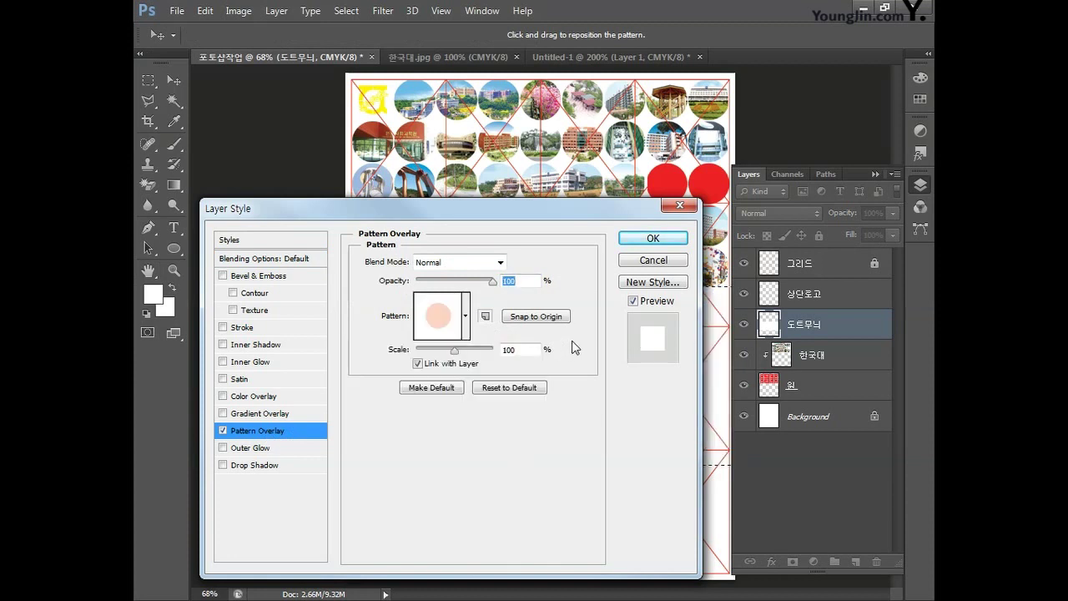
pyautogui.press('Tab')
pyautogui.write('6')
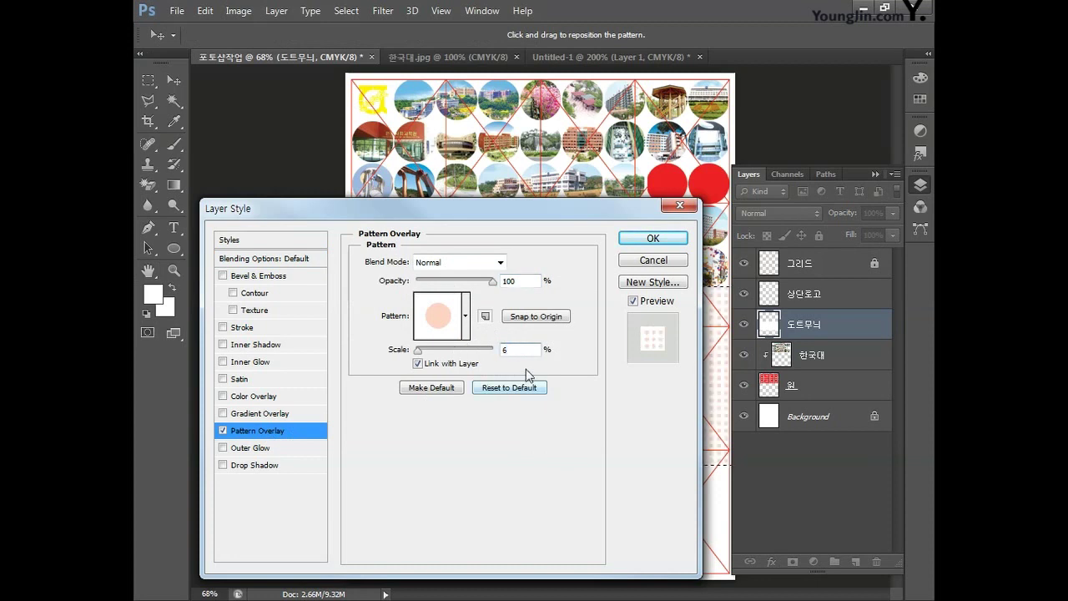
pyautogui.click(651, 239)
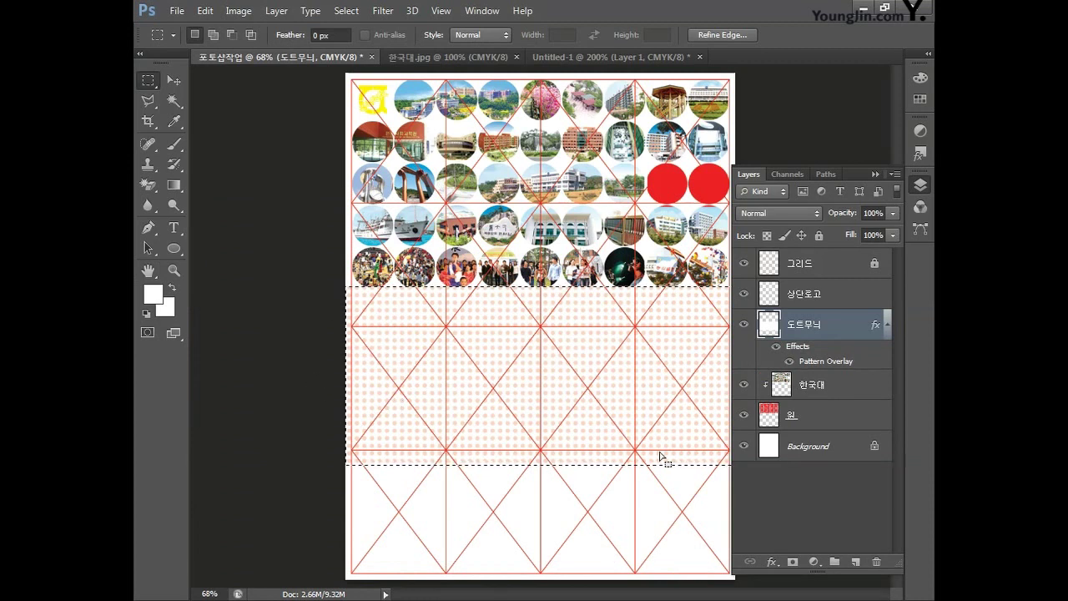
# Preview the dot pattern with the 그리드 layer hidden, show the grid again, and deselect the band.
pyautogui.click(745, 265)
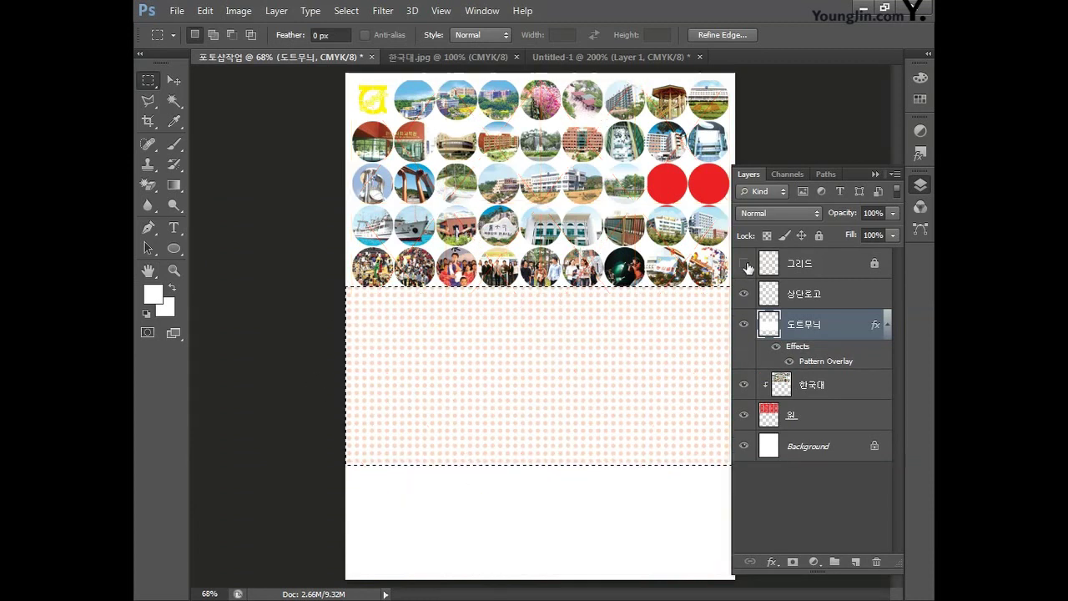
pyautogui.click(745, 265)
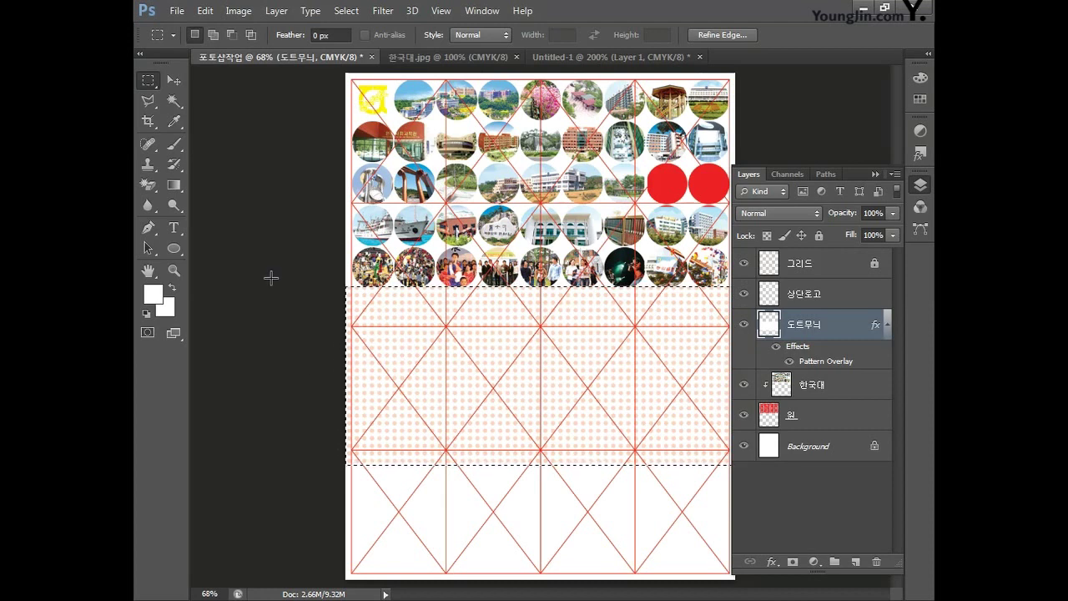
pyautogui.hotkey('ctrl', 'd')
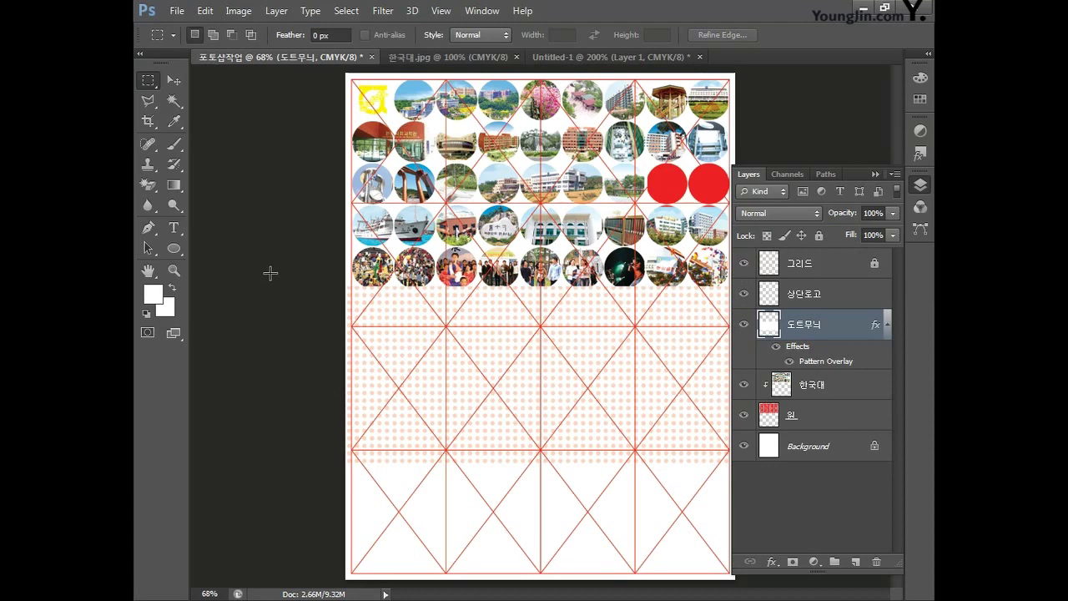
# Open the 건물 building photo from the 제공 파일 folder.
pyautogui.click(177, 11)
pyautogui.click(188, 40)
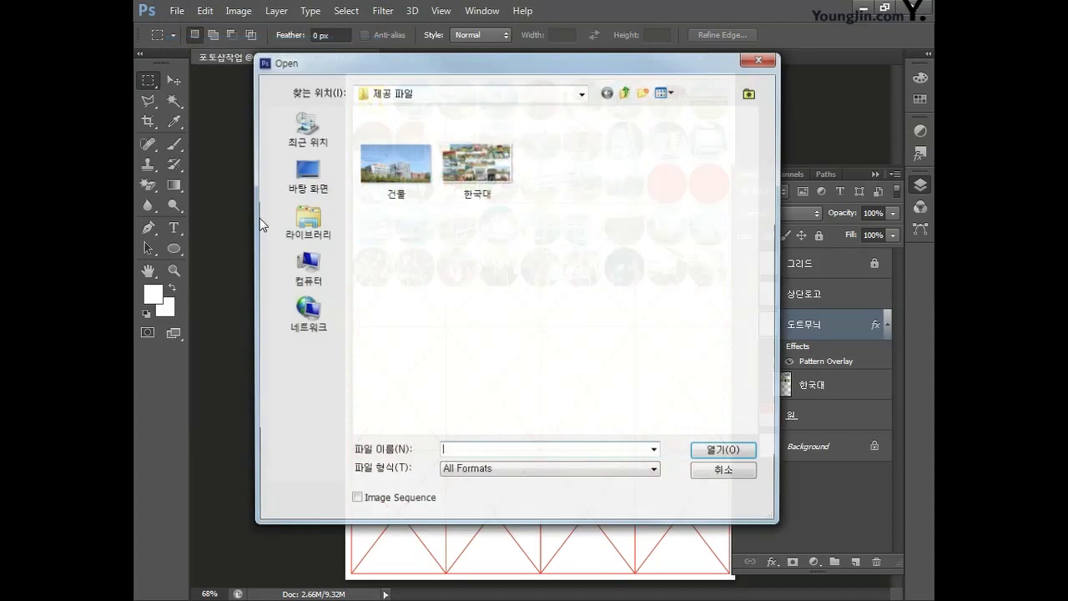
pyautogui.click(385, 171)
pyautogui.click(717, 457)
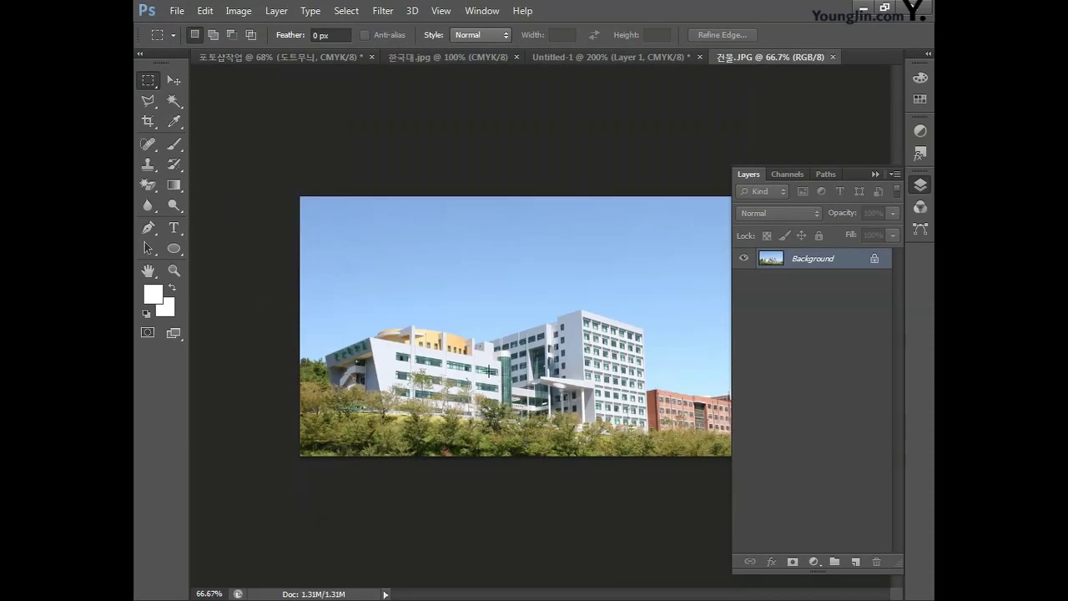
# Using the Pen tool in Path mode, trace the roofline of the white building with the yellow rotunda.
pyautogui.click(148, 235)
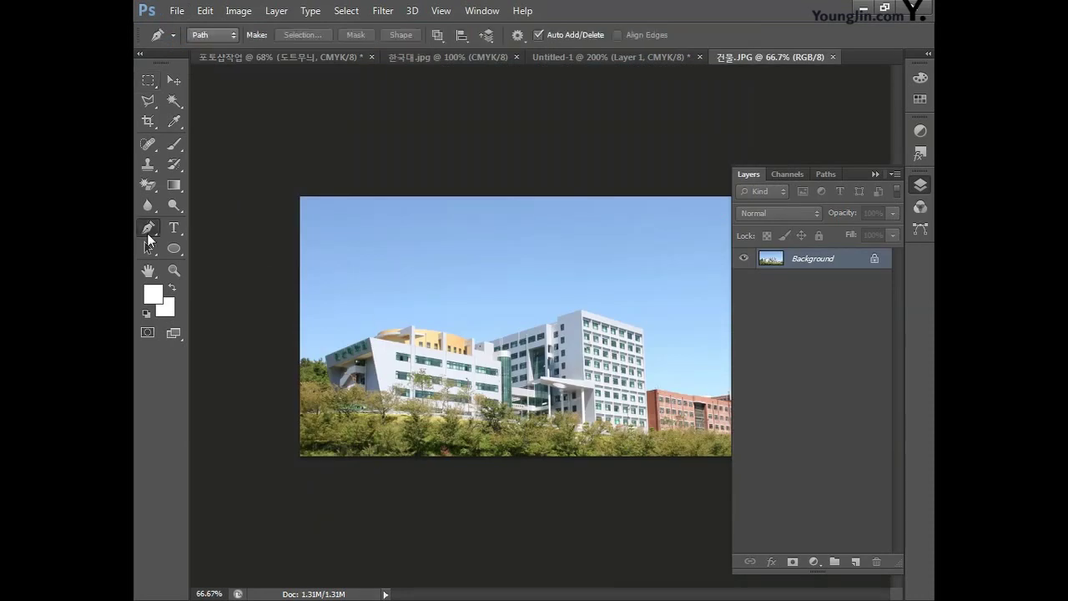
pyautogui.click(213, 35)
pyautogui.click(213, 63)
pyautogui.hotkey('ctrl', '+')
pyautogui.hotkey('ctrl', '+')
pyautogui.hotkey('ctrl', '+')
pyautogui.hscroll(-5, 350, 389)
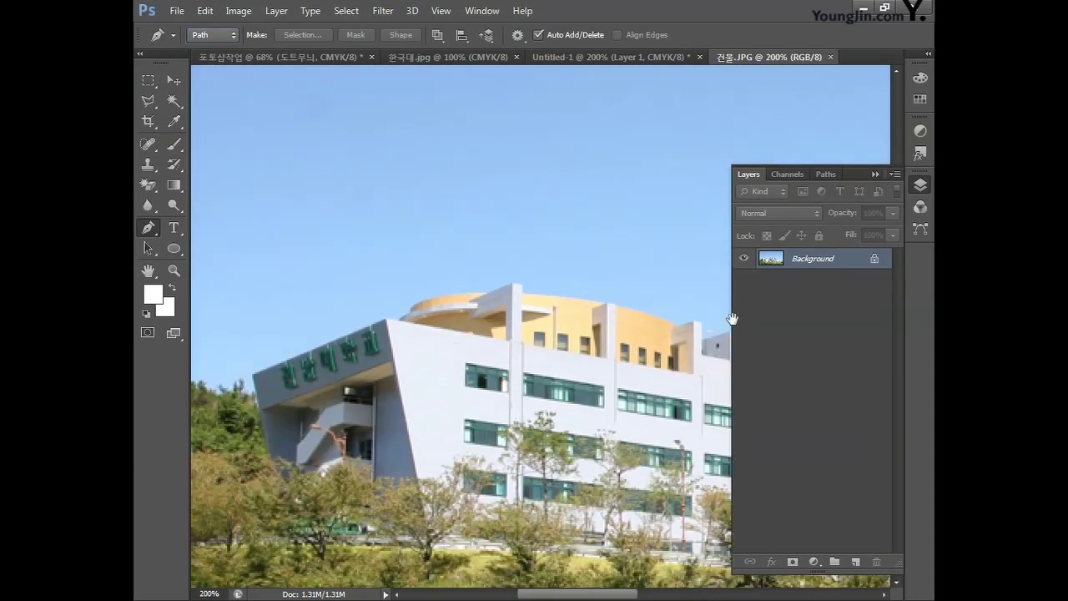
pyautogui.click(332, 390)
pyautogui.click(546, 317)
pyautogui.click(586, 294)
pyautogui.click(642, 288)
pyautogui.click(679, 282)
pyautogui.moveTo(690, 297); pyautogui.dragTo(441, 301)
pyautogui.click(473, 288)
pyautogui.click(518, 295)
pyautogui.click(567, 309)
pyautogui.click(587, 315)
pyautogui.click(600, 311)
pyautogui.click(609, 312)
pyautogui.click(609, 330)
pyautogui.click(638, 323)
# Continue the pen path along the top edge of the tall white building to its far corner.
pyautogui.moveTo(653, 330); pyautogui.dragTo(296, 310)
pyautogui.click(455, 274)
pyautogui.click(498, 248)
pyautogui.moveTo(618, 248); pyautogui.dragTo(384, 226)
pyautogui.click(458, 273)
# Extend the pen path down the tall building's side and along the rooflines of the red brick buildings.
pyautogui.click(469, 459)
pyautogui.click(503, 457)
pyautogui.click(603, 473)
pyautogui.click(626, 474)
pyautogui.click(646, 474)
pyautogui.click(661, 475)
pyautogui.moveTo(661, 480); pyautogui.dragTo(366, 480)
pyautogui.click(415, 473)
pyautogui.click(424, 465)
pyautogui.click(463, 455)
pyautogui.click(477, 460)
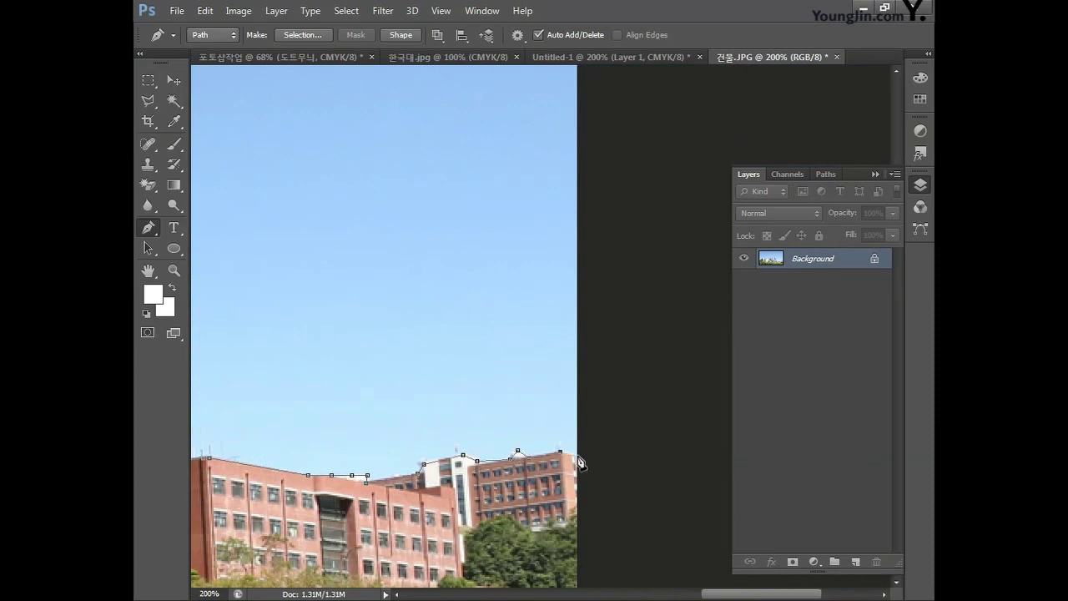
# Carry the pen path around beneath the photo's lower edge and close it at its starting side.
pyautogui.scroll(-3, 639, 501)
pyautogui.hscroll(-5, 418, 516)
pyautogui.hscroll(-10, 418, 517)
pyautogui.hotkey('ctrl', '-')
pyautogui.click(262, 199)
pyautogui.hscroll(-3, 261, 203)
pyautogui.hotkey('ctrl', '-')
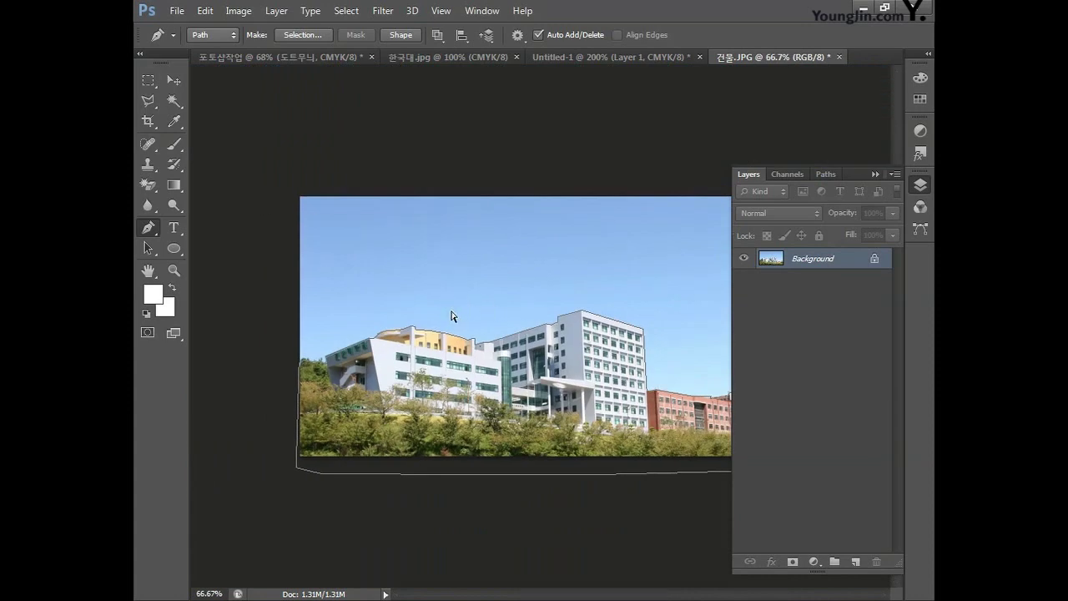
# Convert the path to a selection, copy the buildings, and paste them into the 포토샵작업 poster document.
pyautogui.hotkey('ctrl', 'Return')
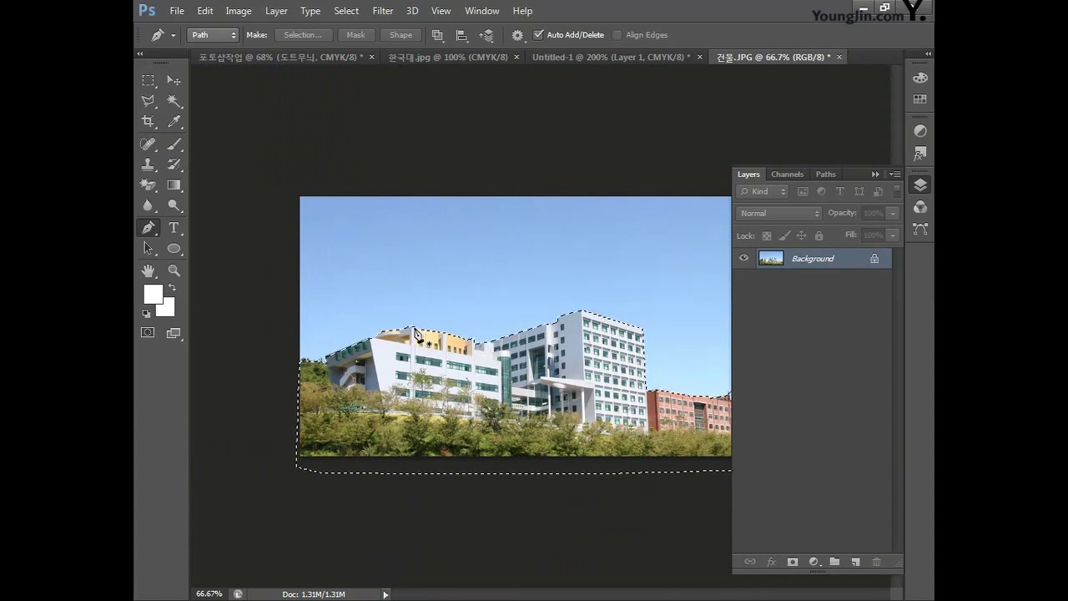
pyautogui.click(264, 58)
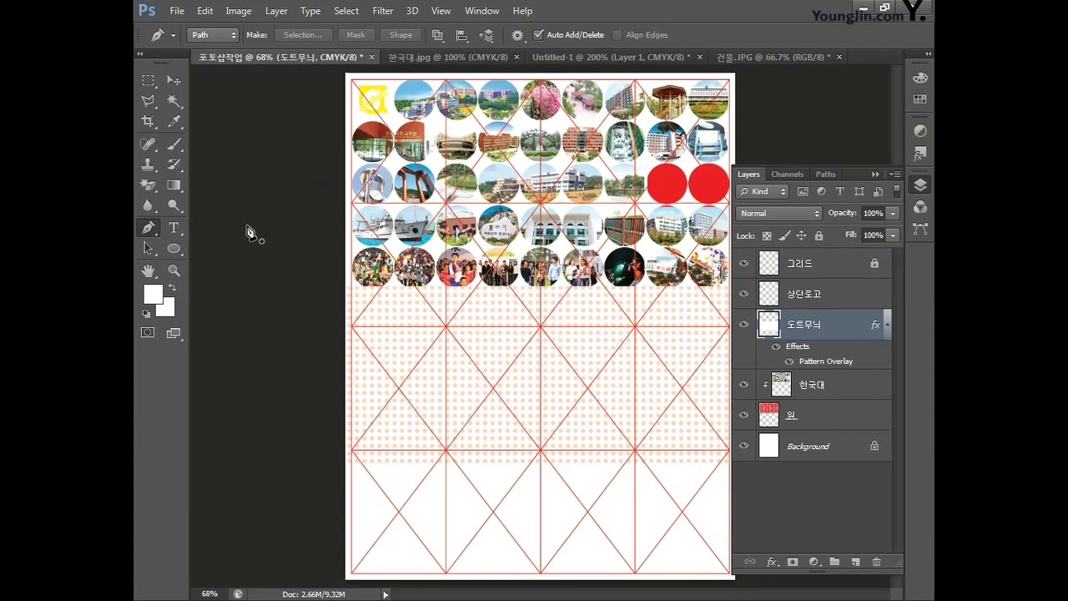
pyautogui.hotkey('ctrl', 'v')
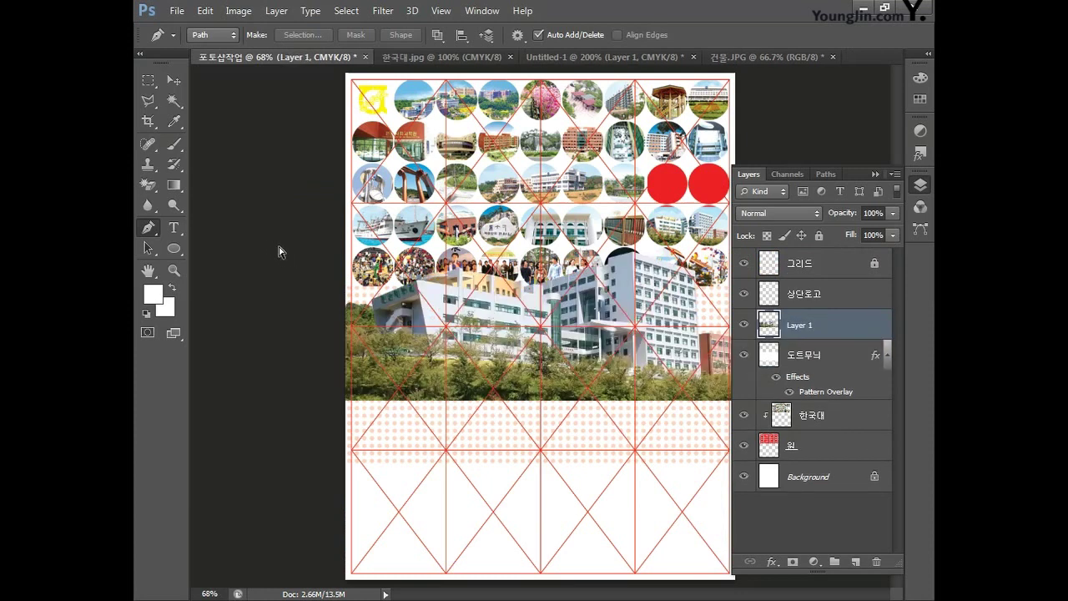
# Scale the pasted buildings down to about 68% and place them over the dot pattern band.
pyautogui.hotkey('ctrl', 't')
pyautogui.moveTo(340, 251); pyautogui.dragTo(489, 350)
pyautogui.moveTo(681, 356); pyautogui.dragTo(526, 375)
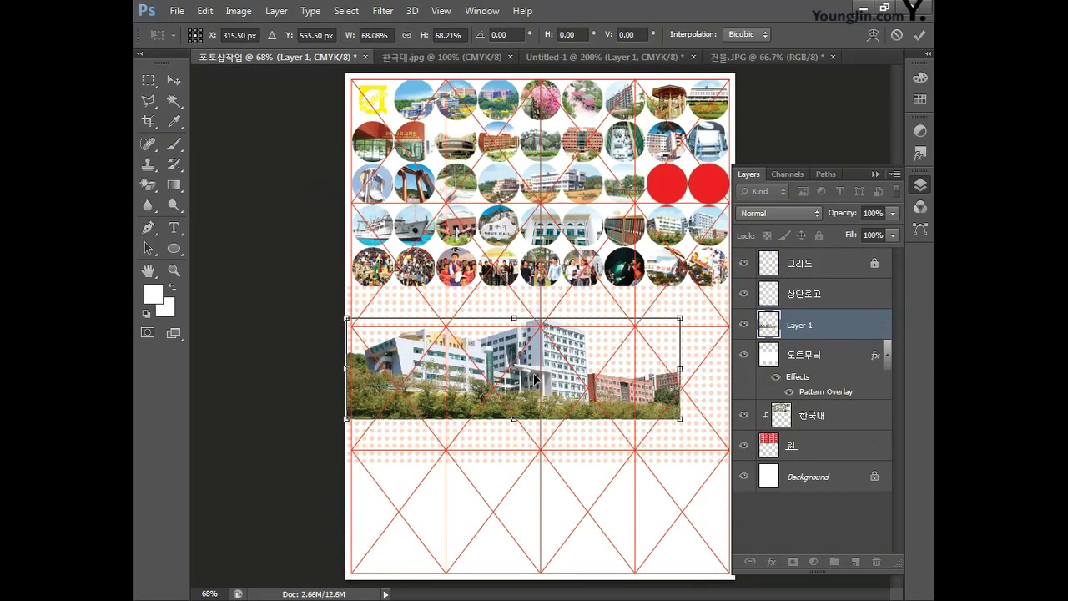
# Flip the buildings horizontally, align them with the dot band's lower edge near the poster's right side, and enlarge them slightly.
pyautogui.rightClick(535, 378)
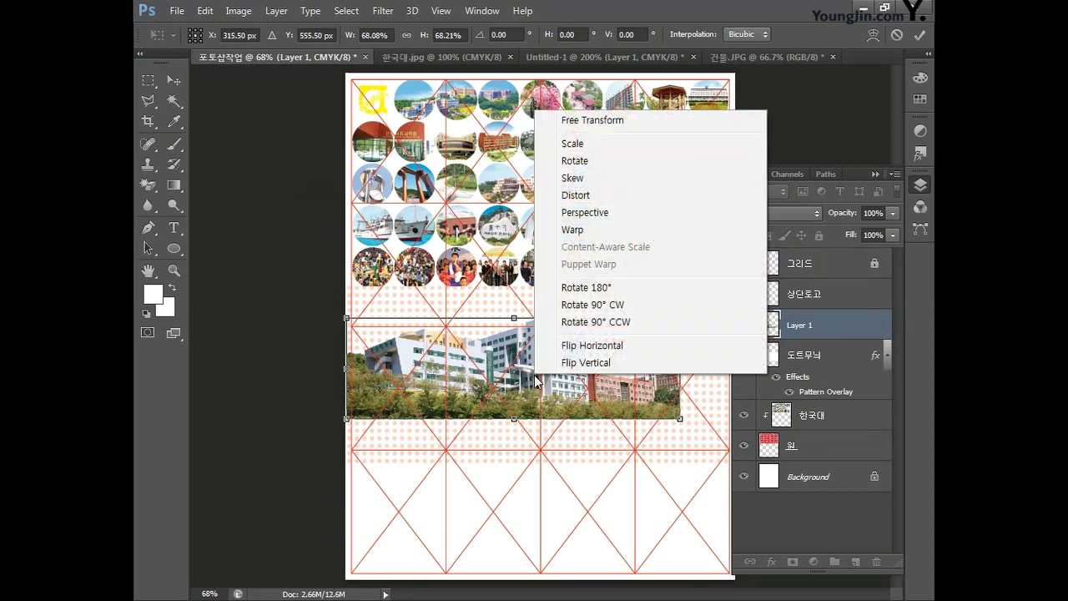
pyautogui.click(574, 346)
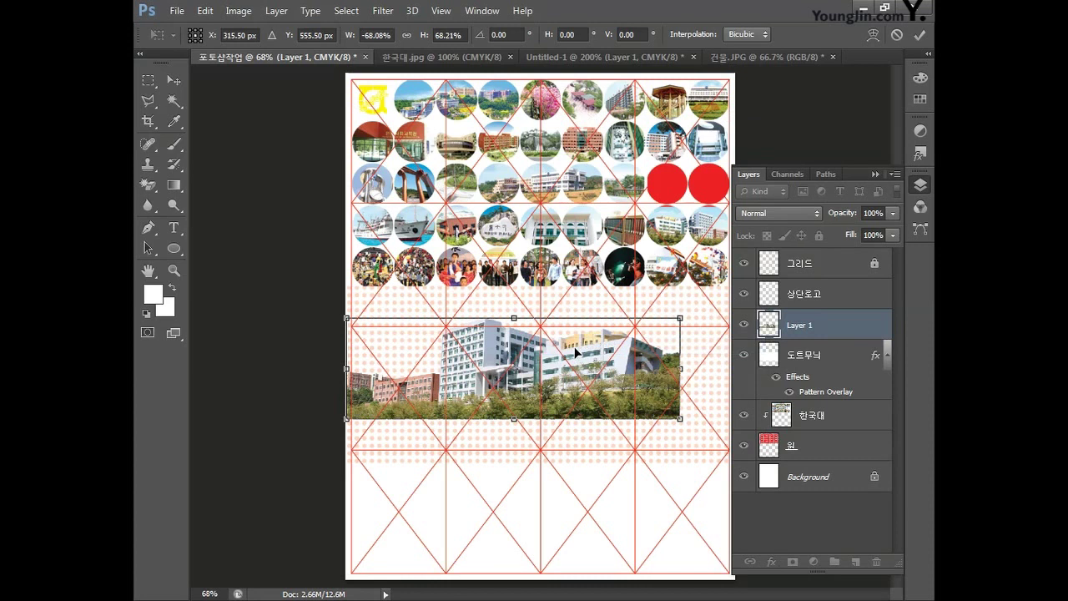
pyautogui.moveTo(574, 347); pyautogui.dragTo(655, 422)
pyautogui.moveTo(396, 365); pyautogui.dragTo(374, 361)
pyautogui.press('Return')
pyautogui.press('p')
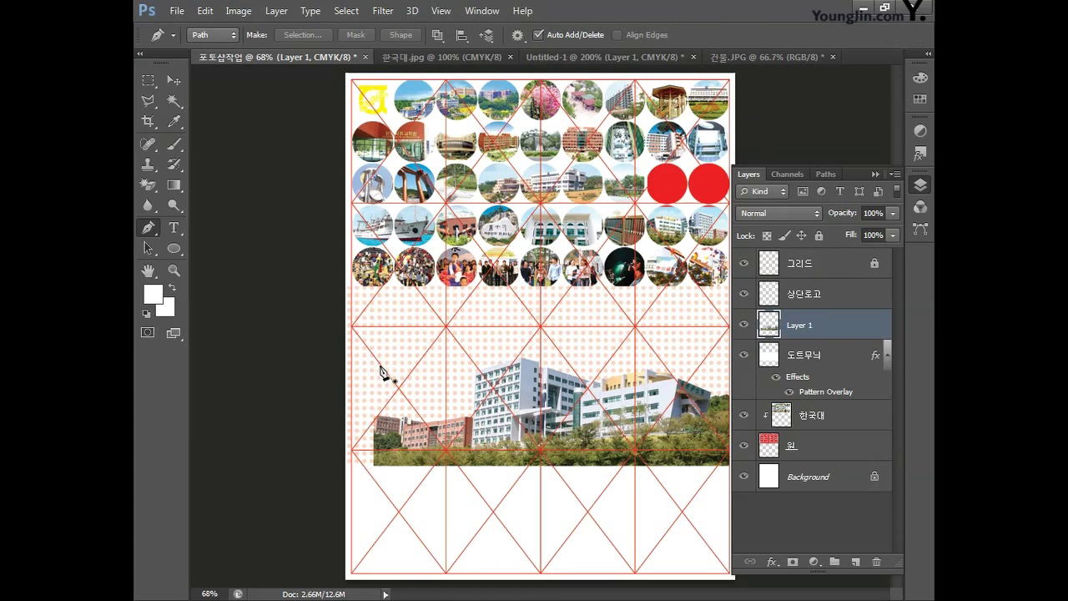
# Rename the pasted buildings' layer as 건물.
pyautogui.doubleClick(794, 327)
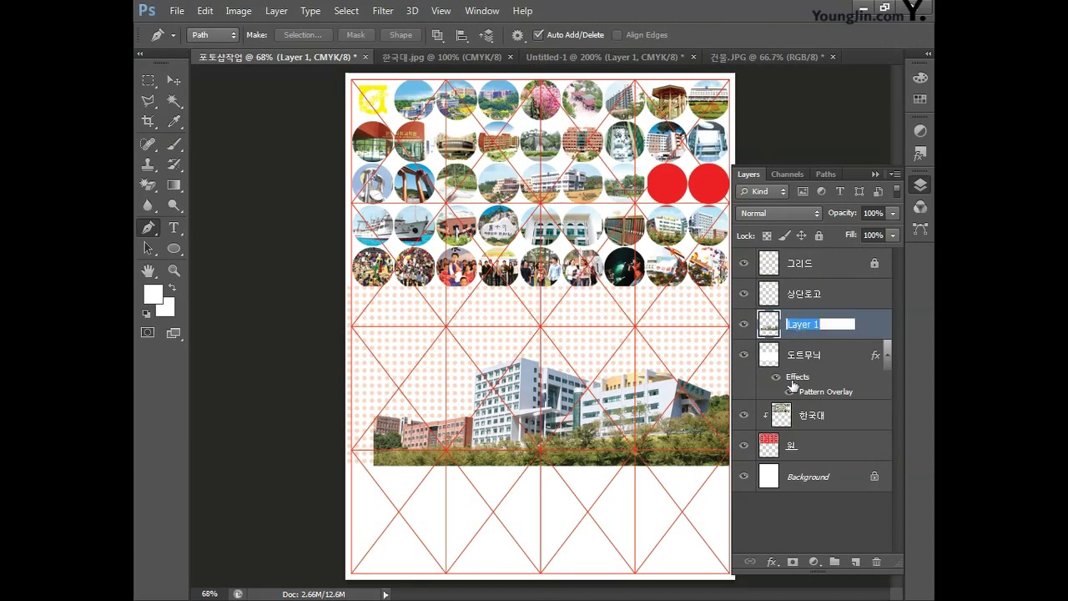
pyautogui.write('건물')
pyautogui.press('Return')
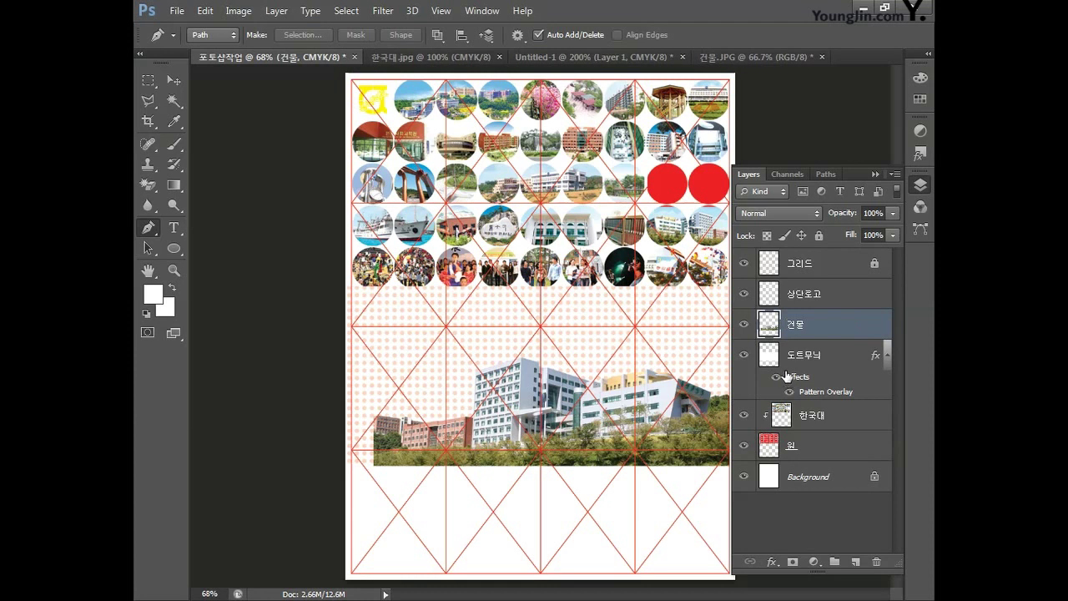
# Convert the poster document to RGB mode without flattening the layers and save it.
pyautogui.click(238, 11)
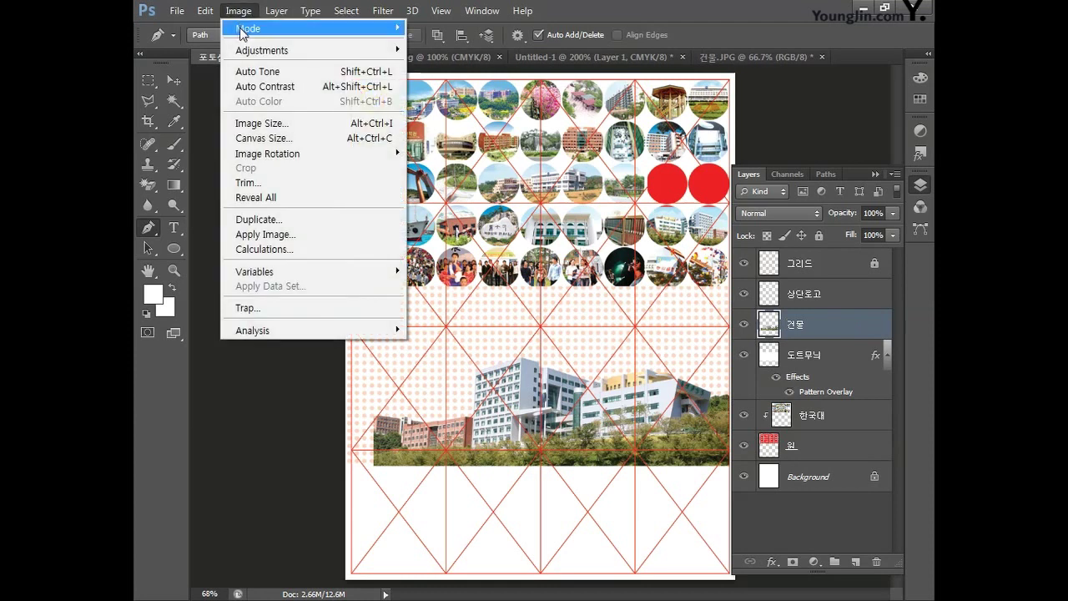
pyautogui.moveTo(243, 30)
pyautogui.click(444, 87)
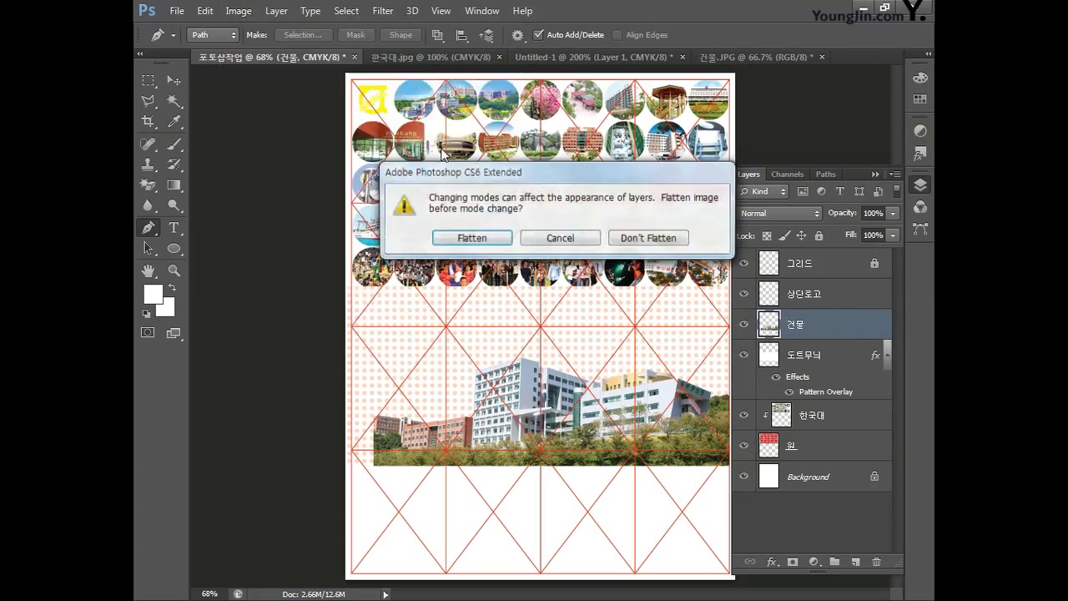
pyautogui.click(652, 240)
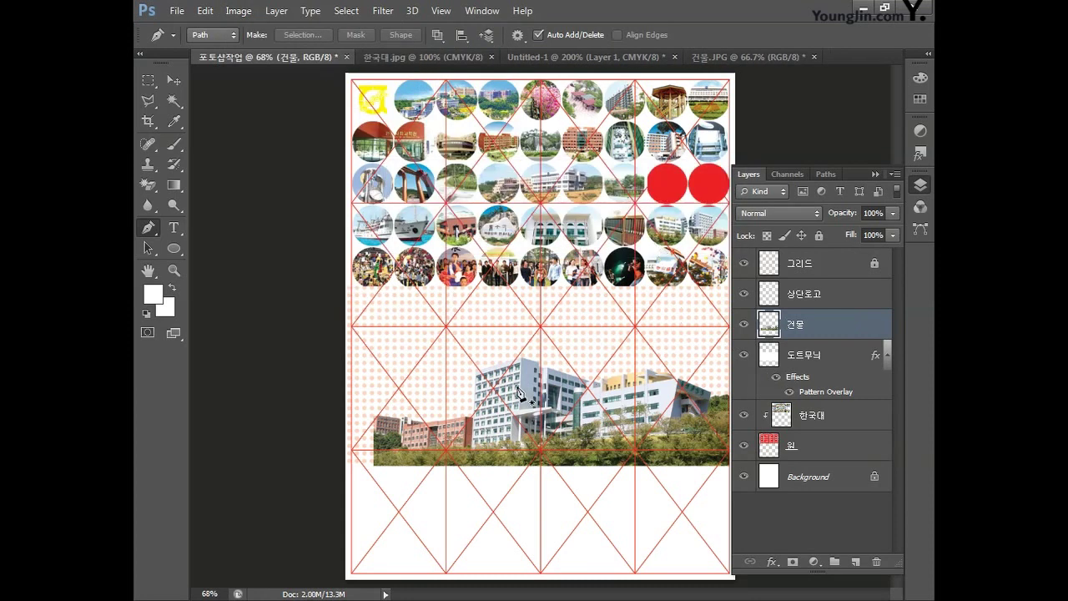
pyautogui.hotkey('ctrl', 's')
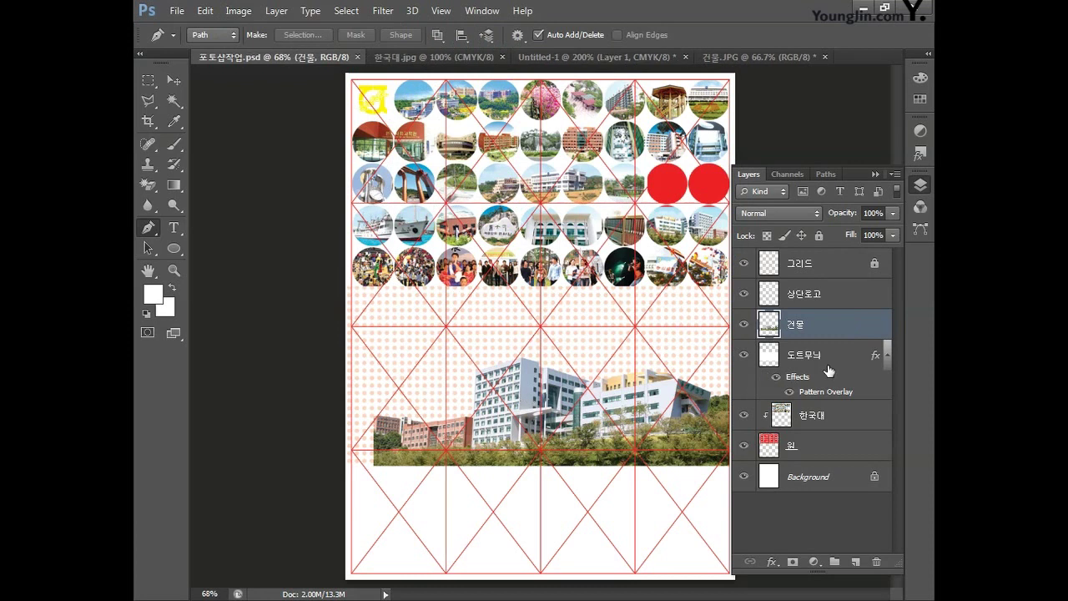
# Set the foreground colour to dark grey #303030.
pyautogui.click(154, 294)
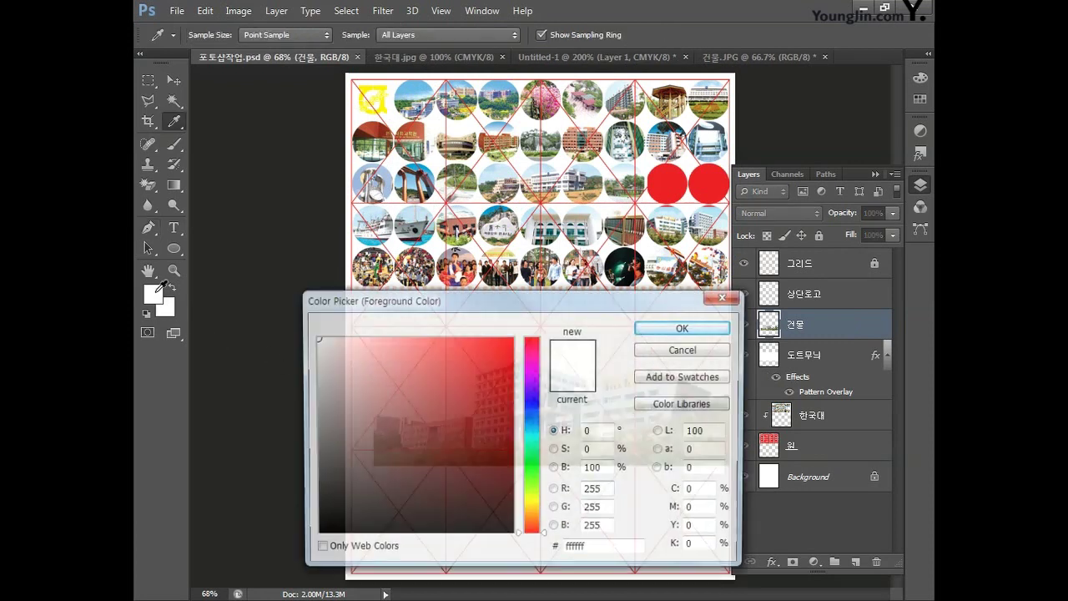
pyautogui.moveTo(322, 442); pyautogui.dragTo(317, 500)
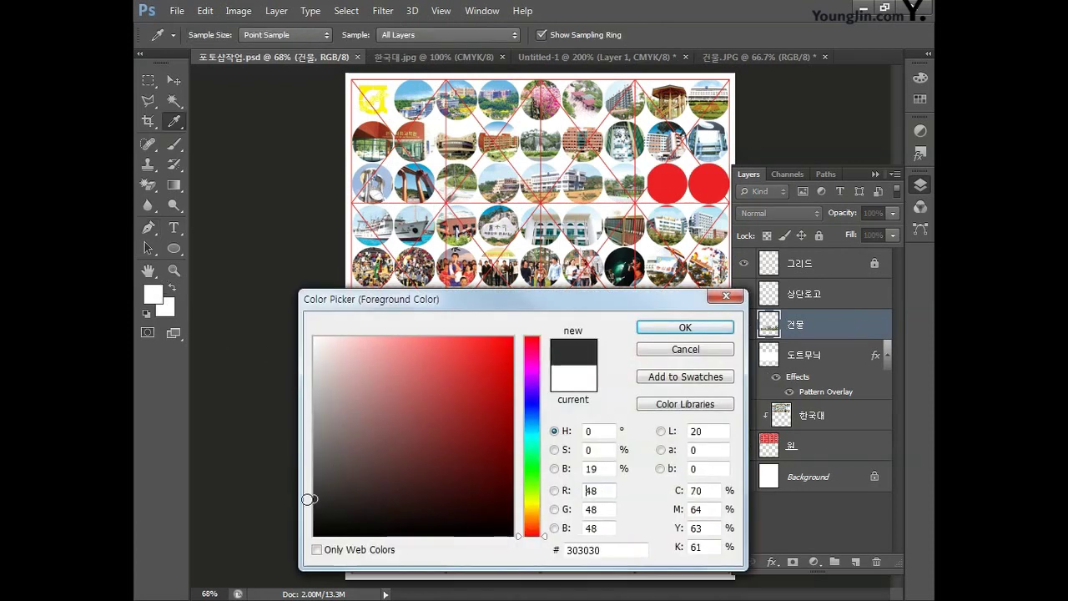
pyautogui.click(667, 329)
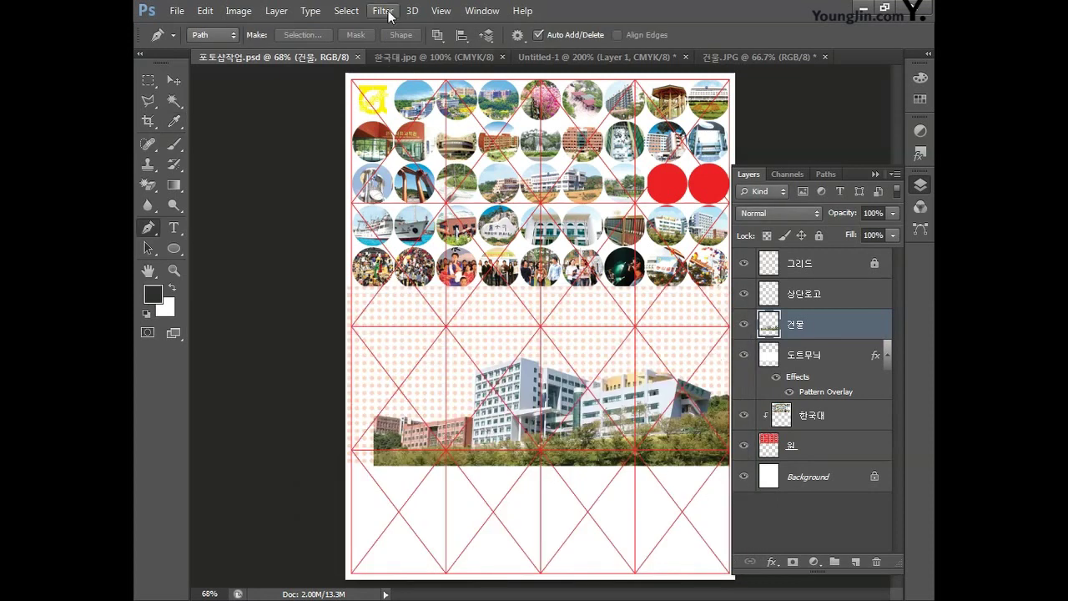
# Apply the Photocopy sketch filter to the 건물 layer with Detail 2 and adjust its Darkness.
pyautogui.click(384, 11)
pyautogui.click(405, 72)
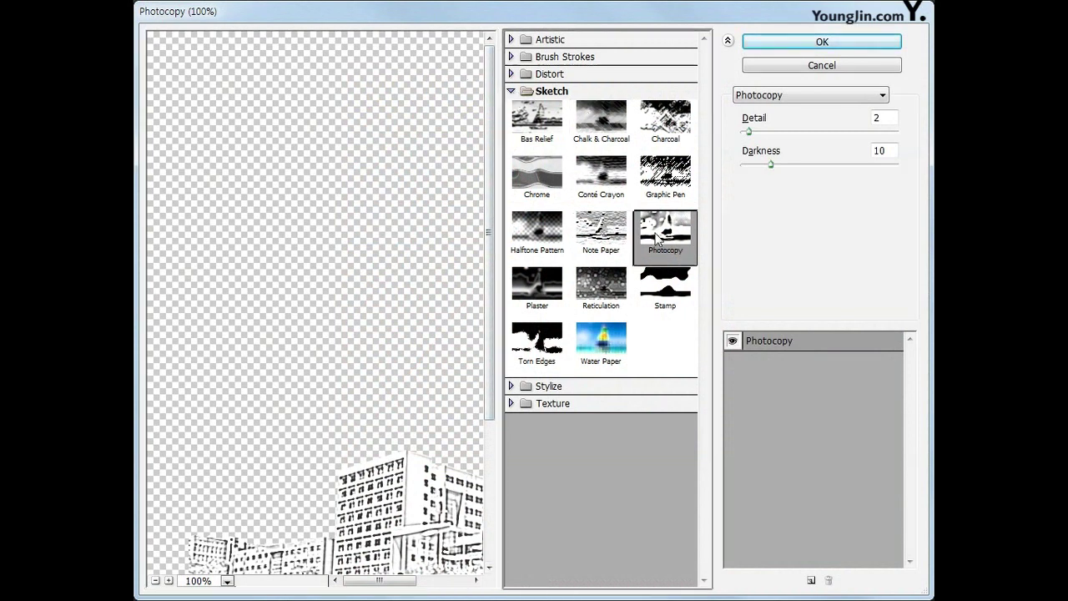
pyautogui.moveTo(401, 484); pyautogui.dragTo(342, 276)
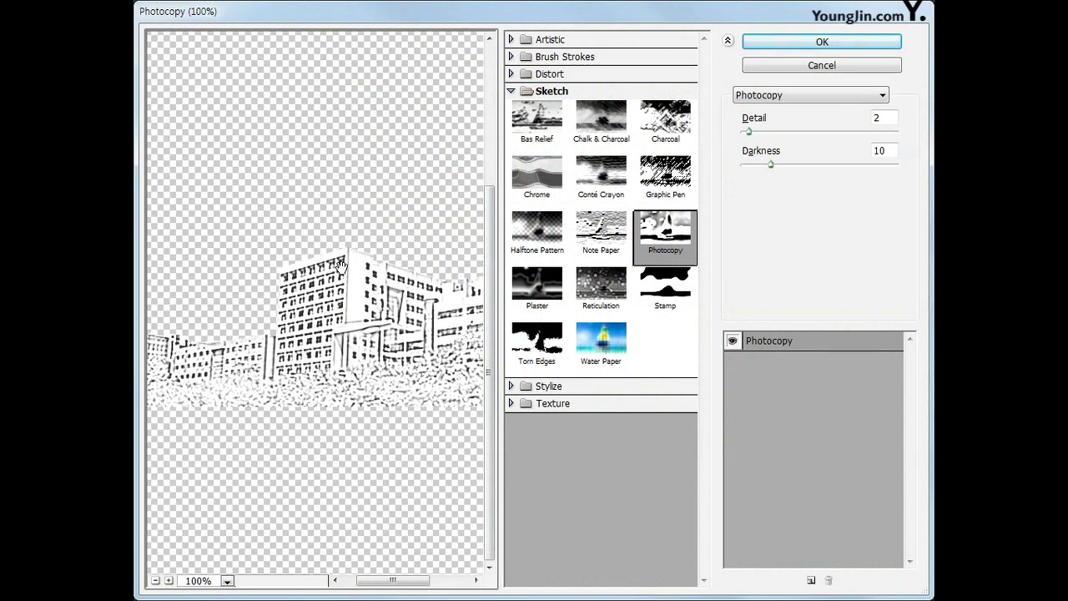
pyautogui.click(878, 119)
pyautogui.write('2')
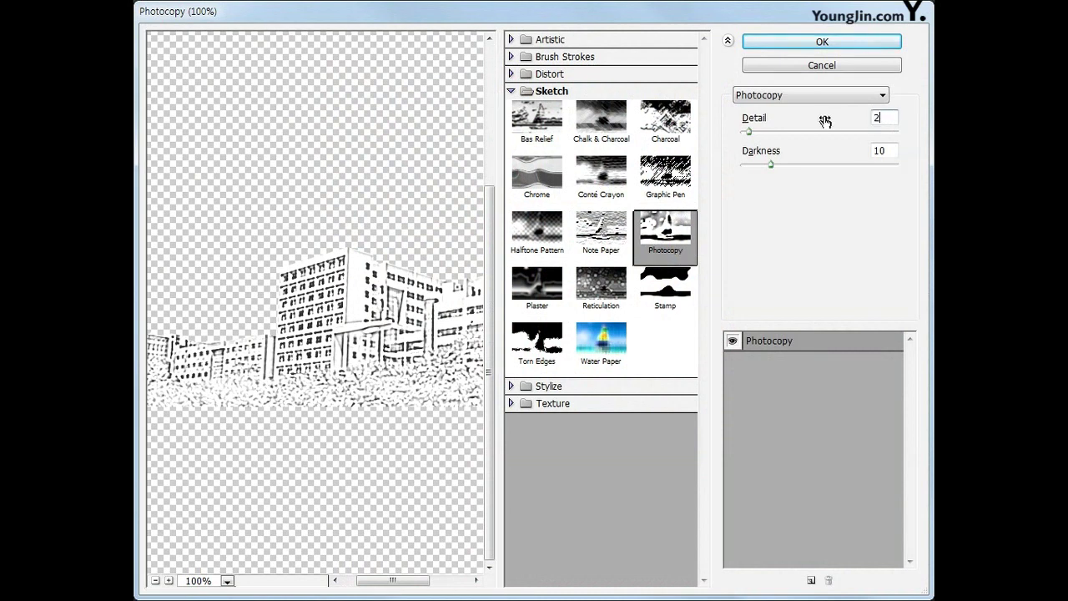
pyautogui.click(822, 152)
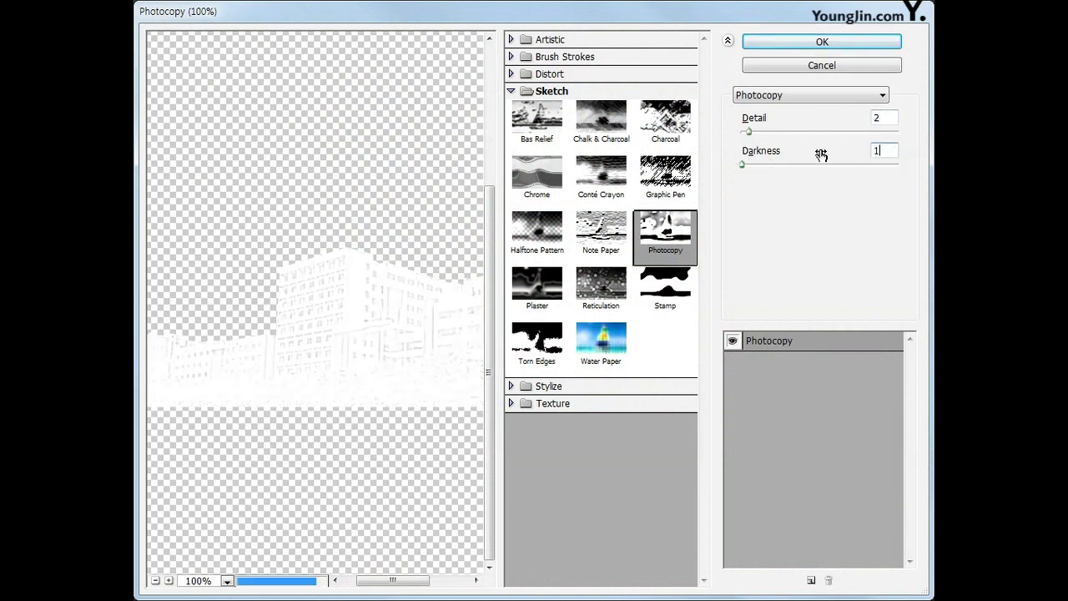
pyautogui.click(819, 43)
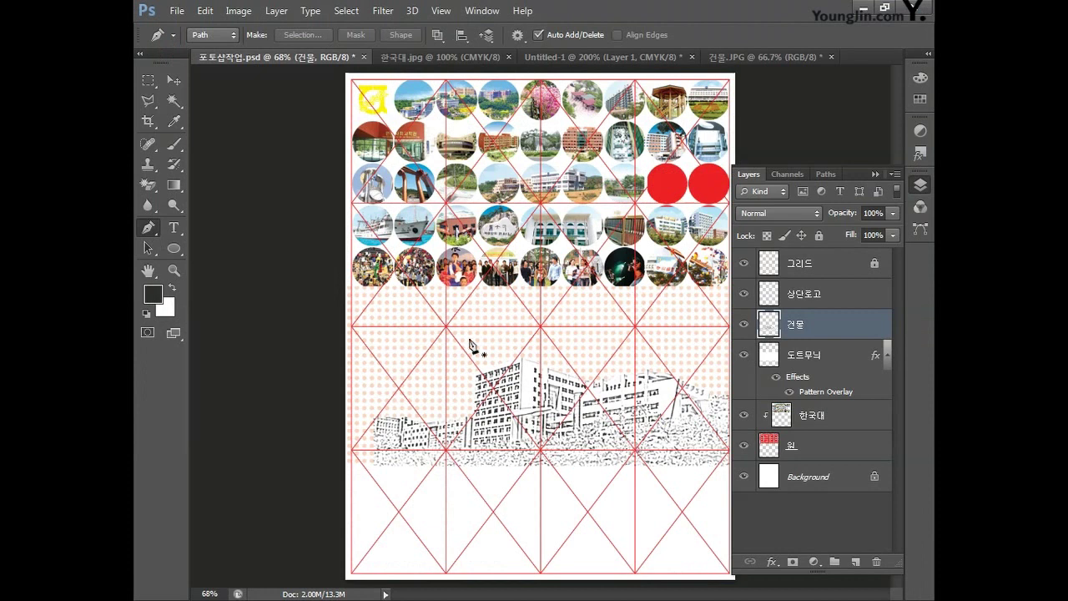
# Lighten the sketched buildings with Levels by setting the RGB midtone input level to 1.37.
pyautogui.click(239, 11)
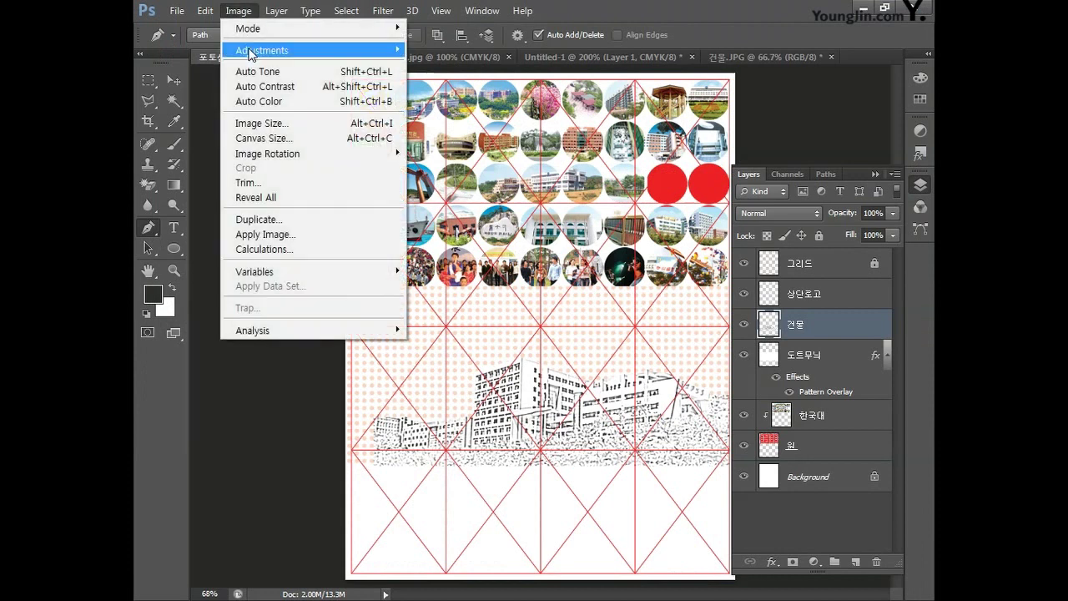
pyautogui.moveTo(284, 50)
pyautogui.click(472, 72)
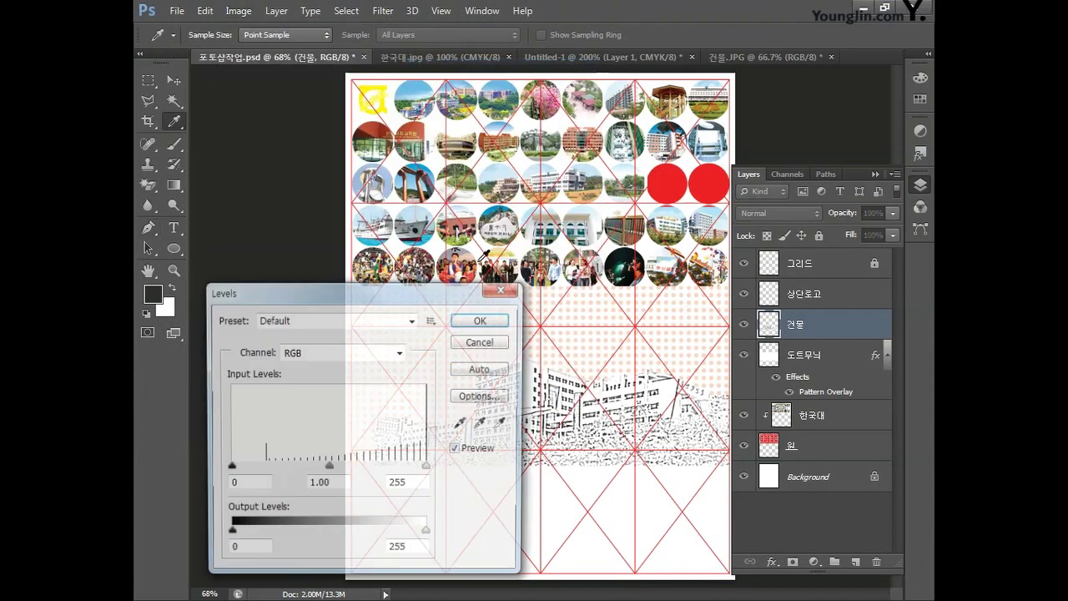
pyautogui.moveTo(415, 294); pyautogui.dragTo(424, 190)
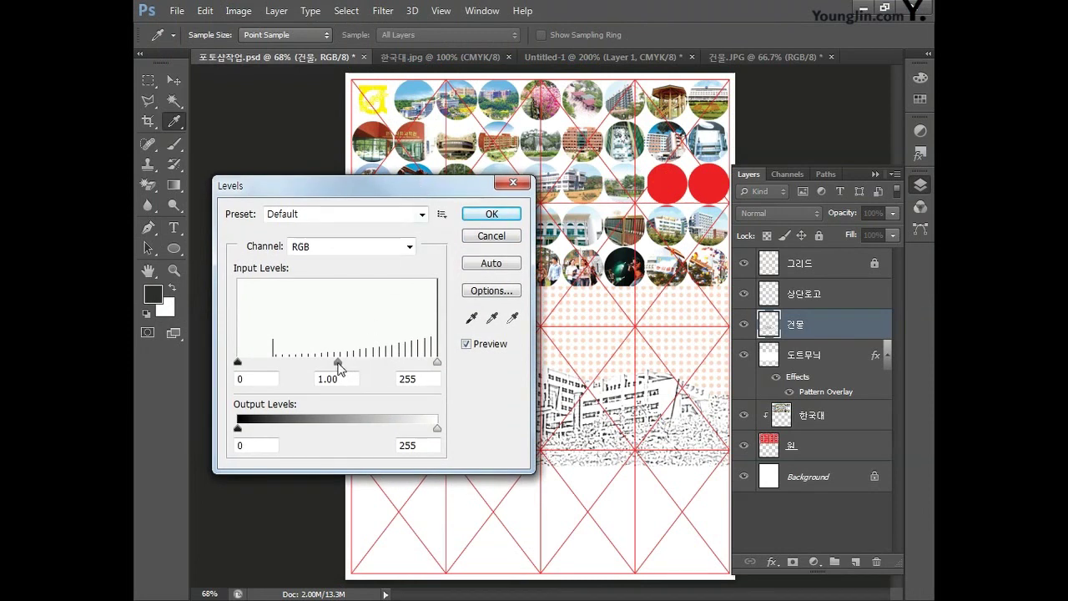
pyautogui.moveTo(338, 365); pyautogui.dragTo(315, 365)
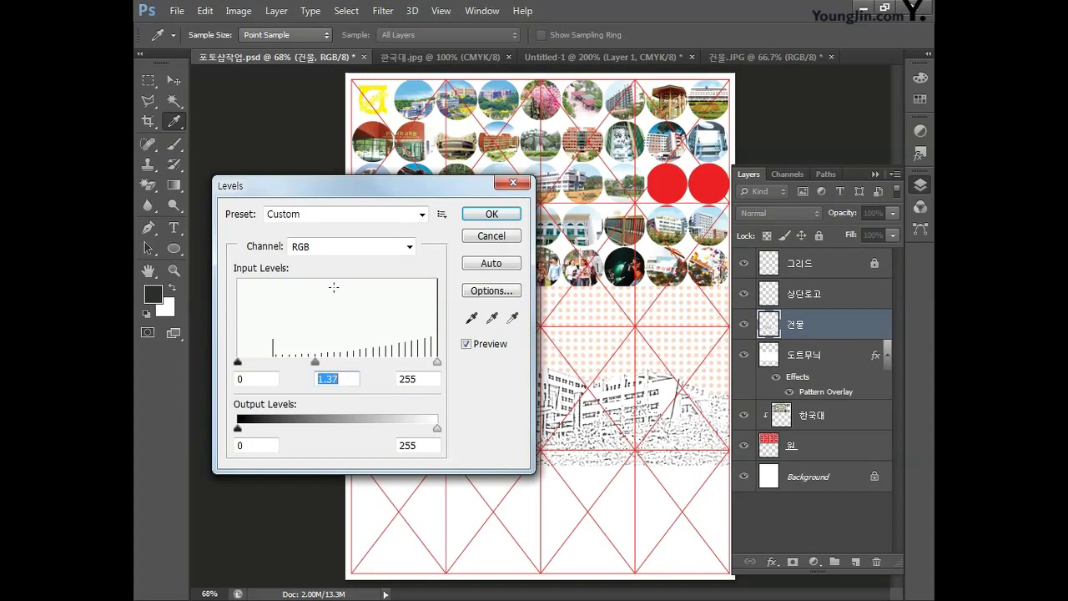
pyautogui.moveTo(365, 188); pyautogui.dragTo(368, 104)
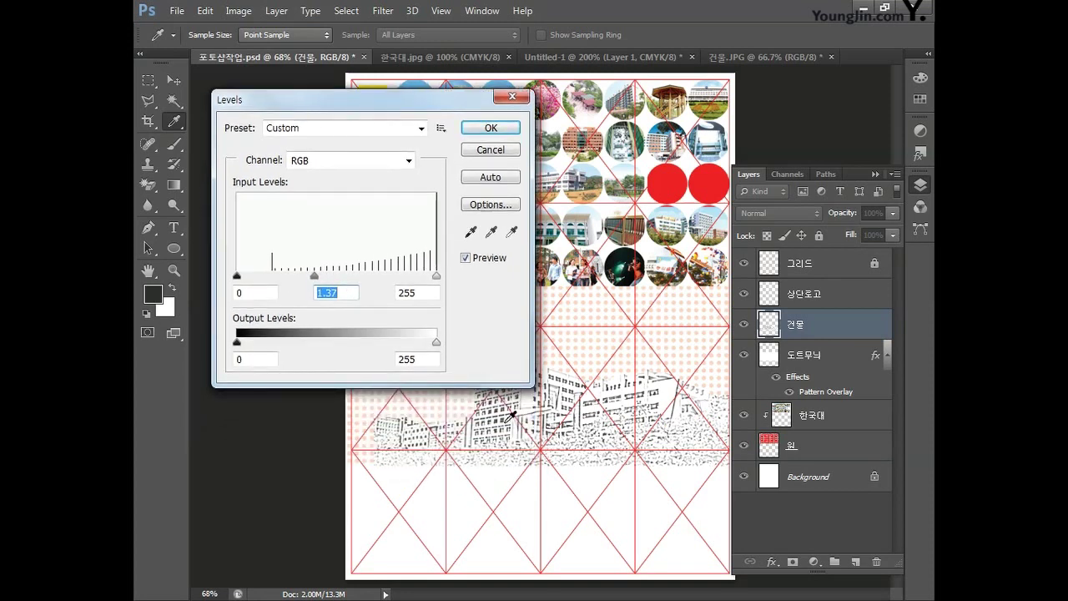
pyautogui.click(491, 127)
pyautogui.press('p')
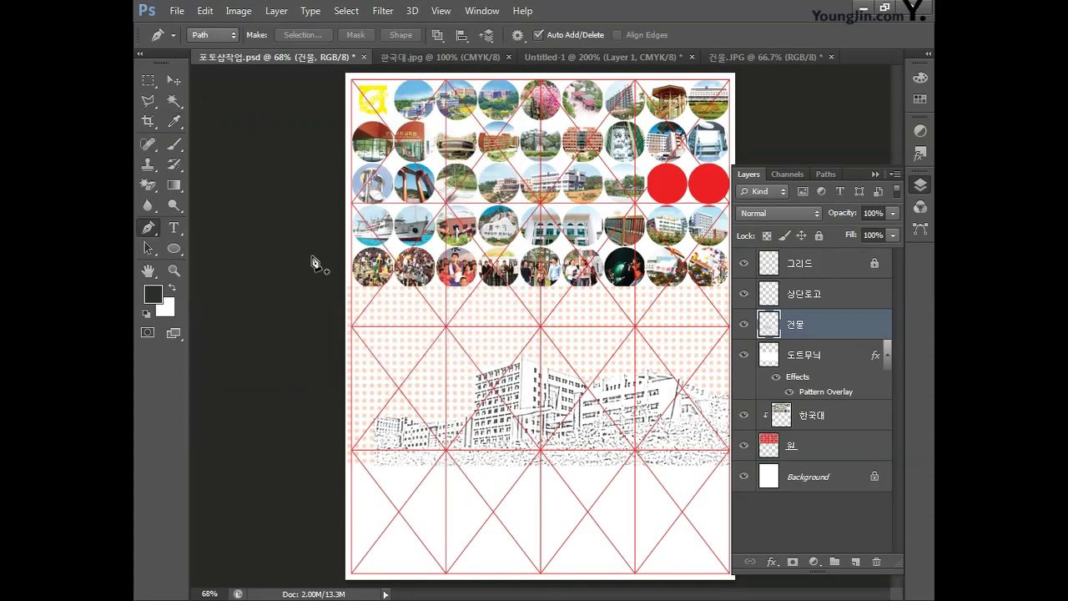
# Add a layer mask to the 건물 layer and set the foreground colour to white with C, M, Y and K at 0%.
pyautogui.click(794, 563)
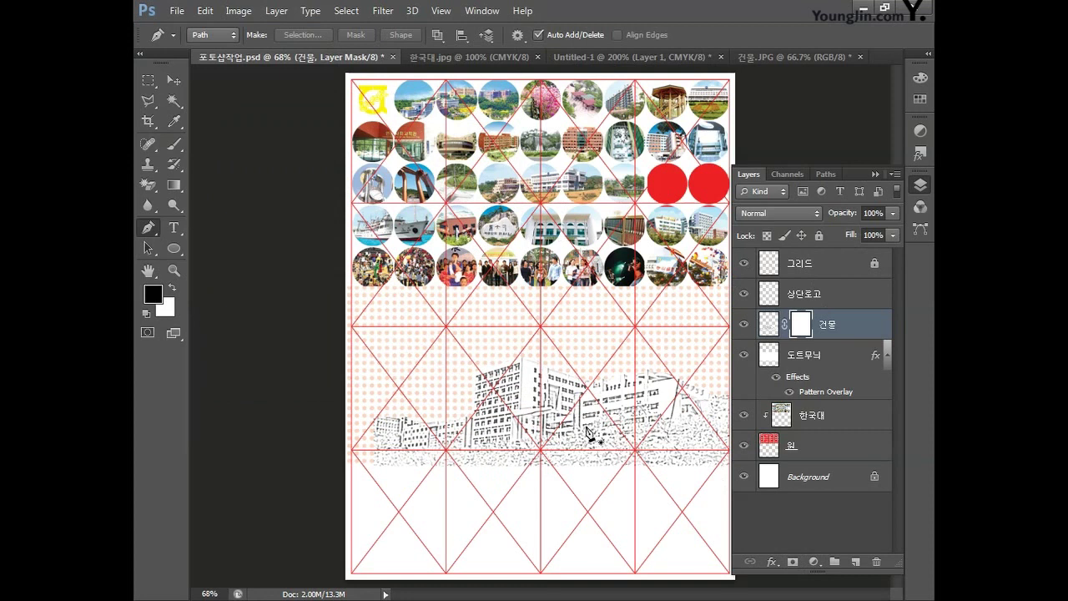
pyautogui.click(152, 294)
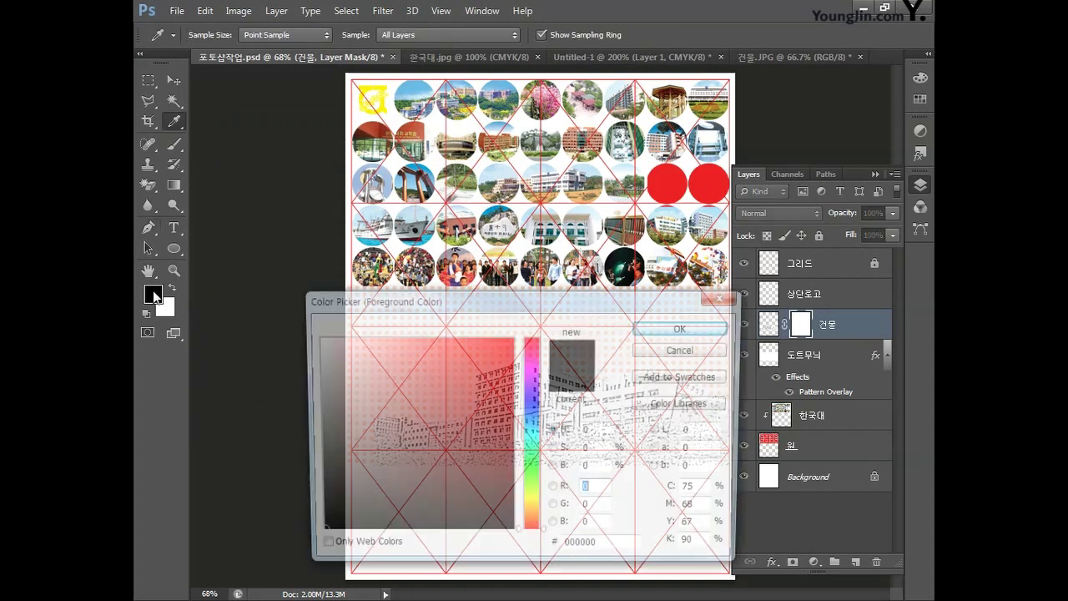
pyautogui.doubleClick(701, 490)
pyautogui.write('0')
pyautogui.press('Tab')
pyautogui.write('0')
pyautogui.press('Tab')
pyautogui.write('0')
pyautogui.press('Tab')
pyautogui.write('0')
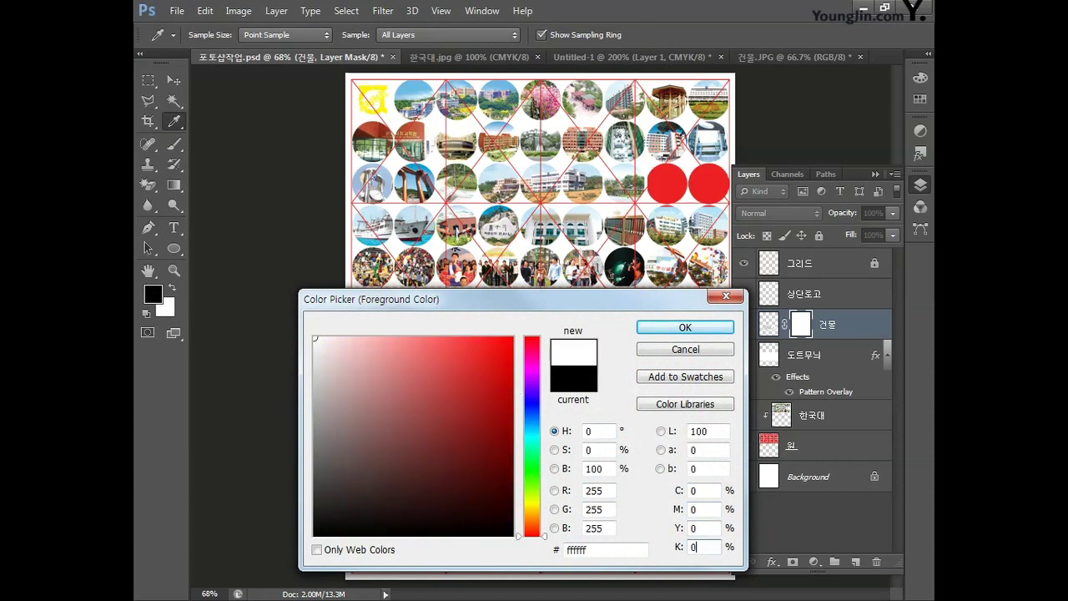
pyautogui.click(685, 327)
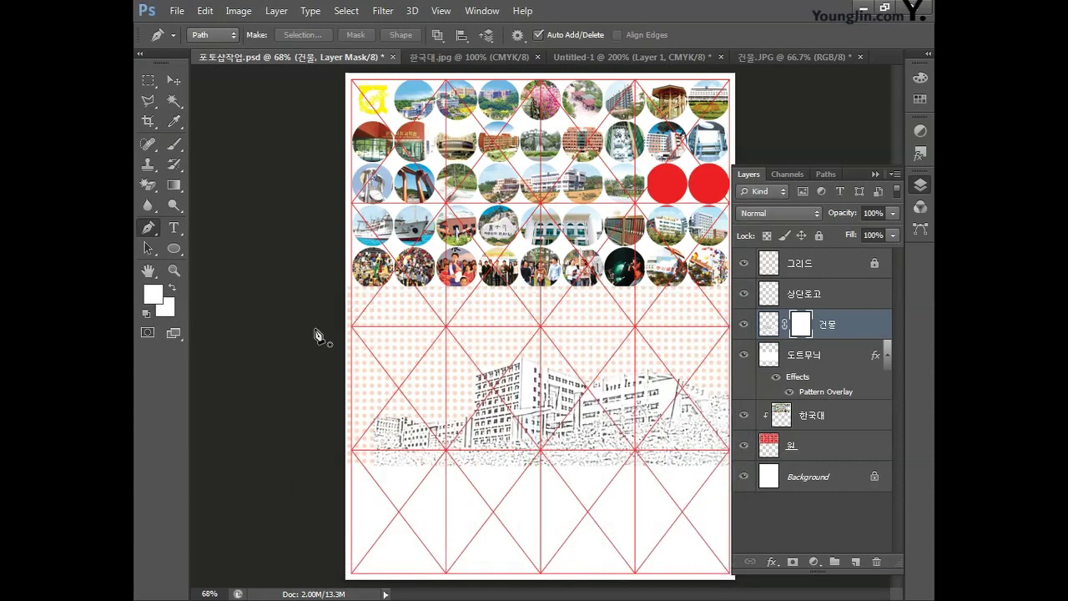
# Set the background colour to K 100% and fade out the buildings' left end with a linear white-to-black gradient on their mask.
pyautogui.click(169, 310)
pyautogui.press('Tab')
pyautogui.press('Tab')
pyautogui.press('Tab')
pyautogui.write('100')
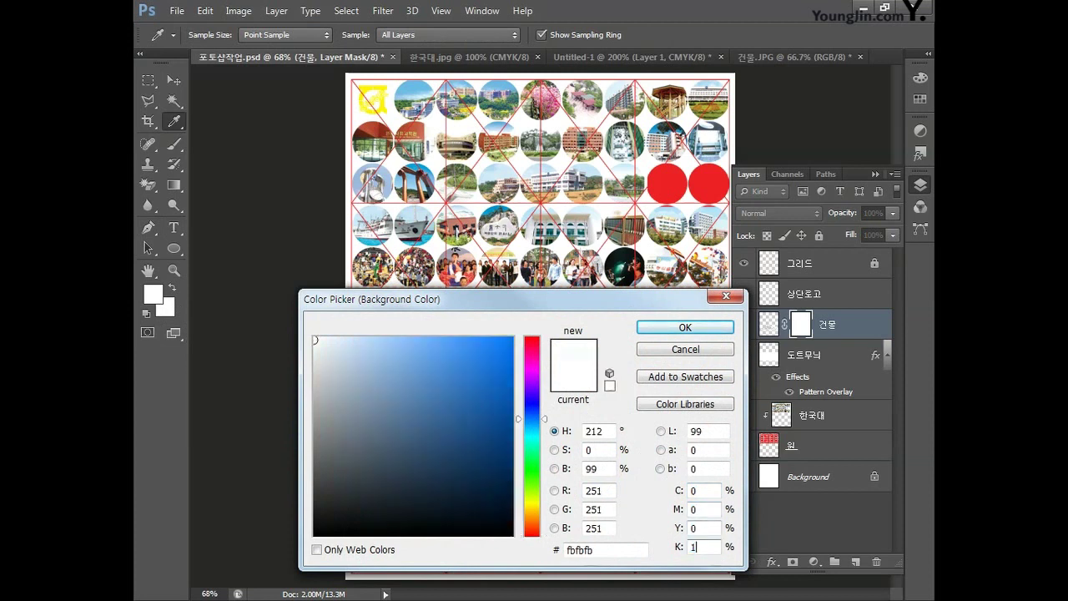
pyautogui.click(685, 327)
pyautogui.press('p')
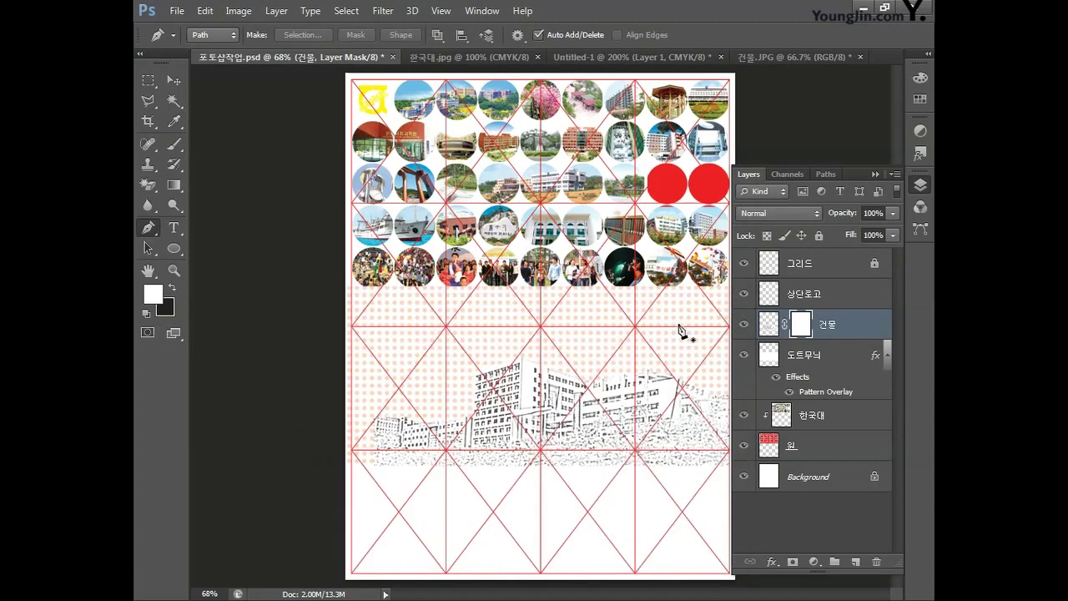
pyautogui.press('g')
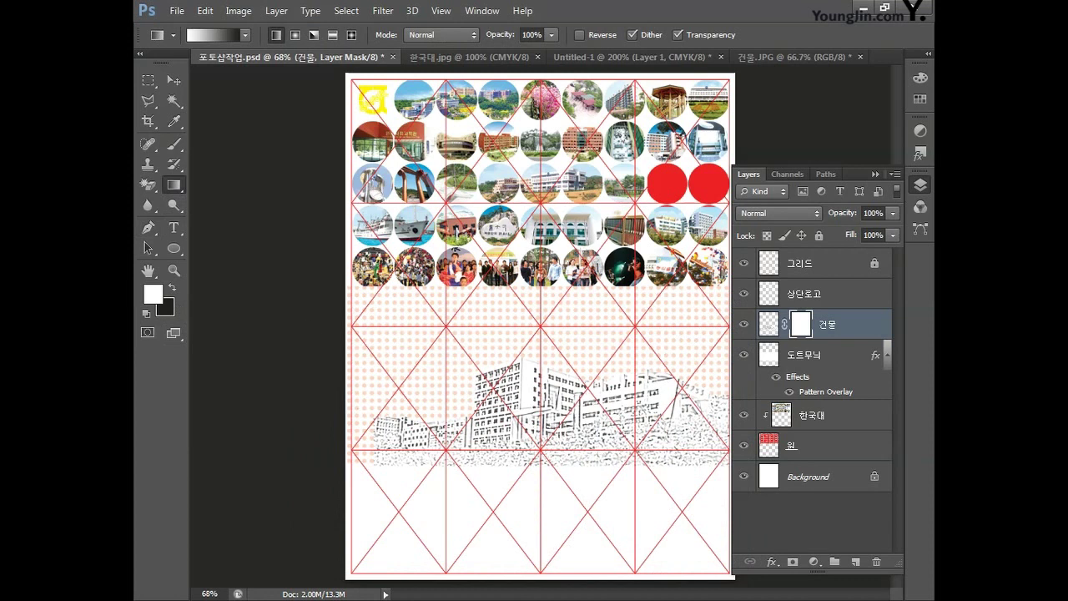
pyautogui.moveTo(576, 434); pyautogui.dragTo(368, 435)
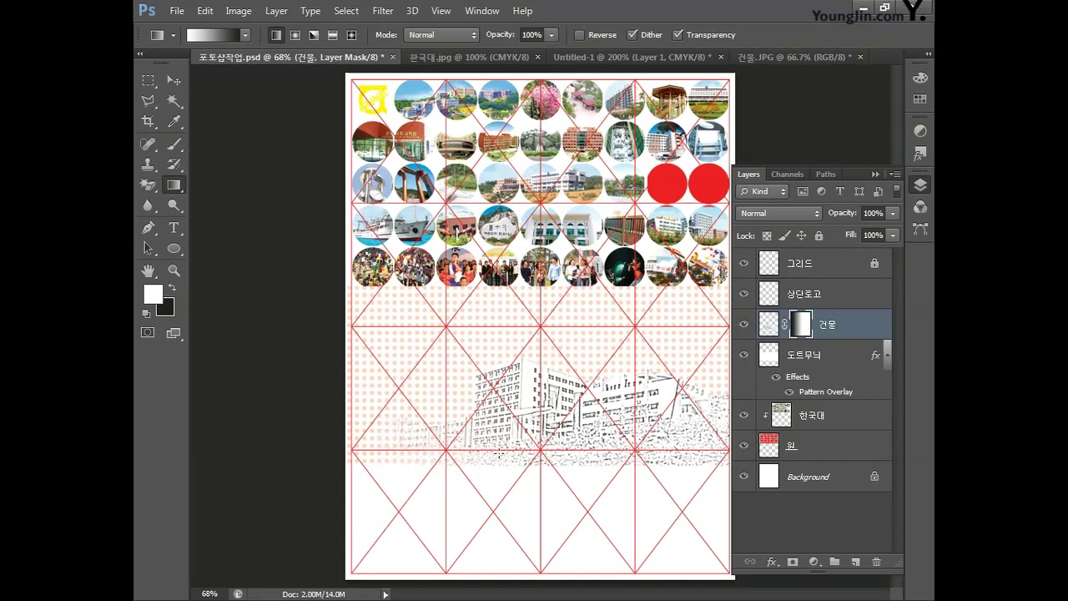
# Add a layer mask to the 도트무늬 layer and fade the dot pattern downward with a vertical white-to-black gradient behind the buildings.
pyautogui.click(805, 365)
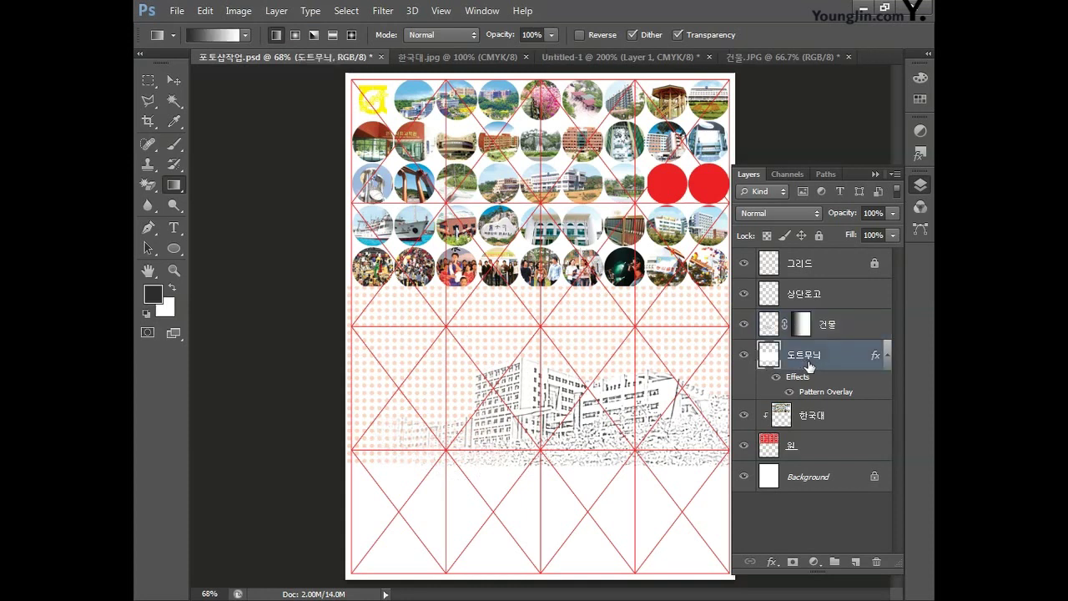
pyautogui.click(793, 562)
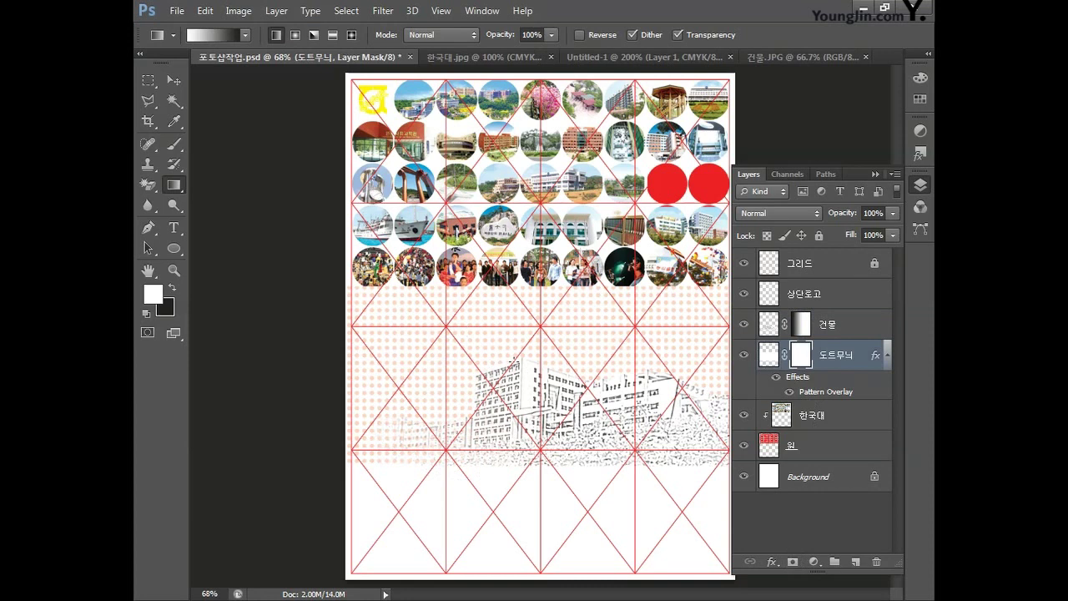
pyautogui.moveTo(527, 361); pyautogui.dragTo(529, 461)
# Draw a red rectangle (C 0, M 100, Y 100, K 0) about 741 × 223 px across the poster's bottom, below the buildings.
pyautogui.moveTo(174, 248); pyautogui.dragTo(238, 247)
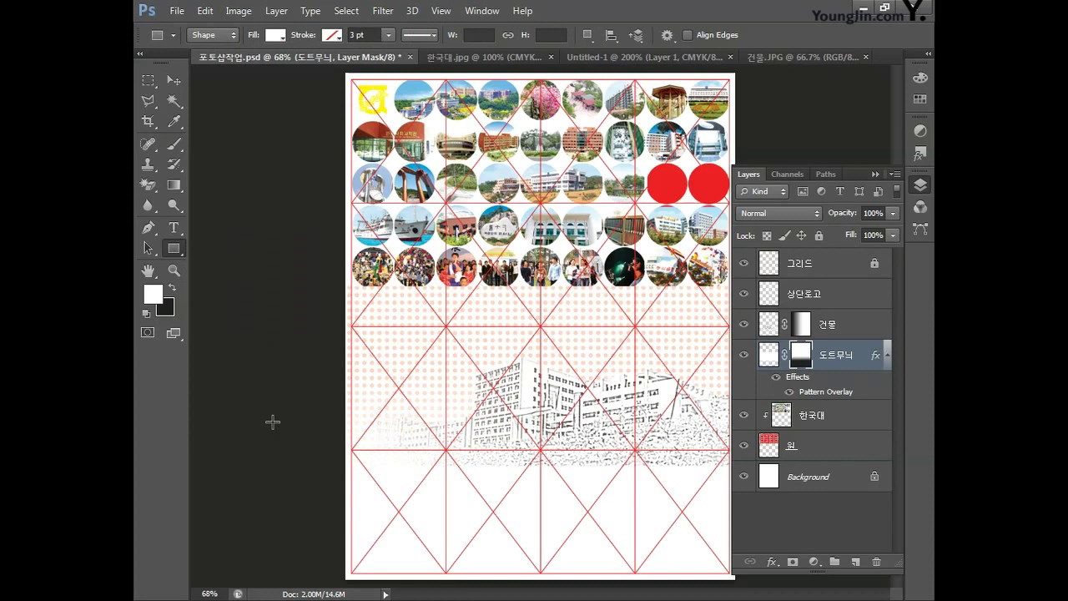
pyautogui.click(153, 294)
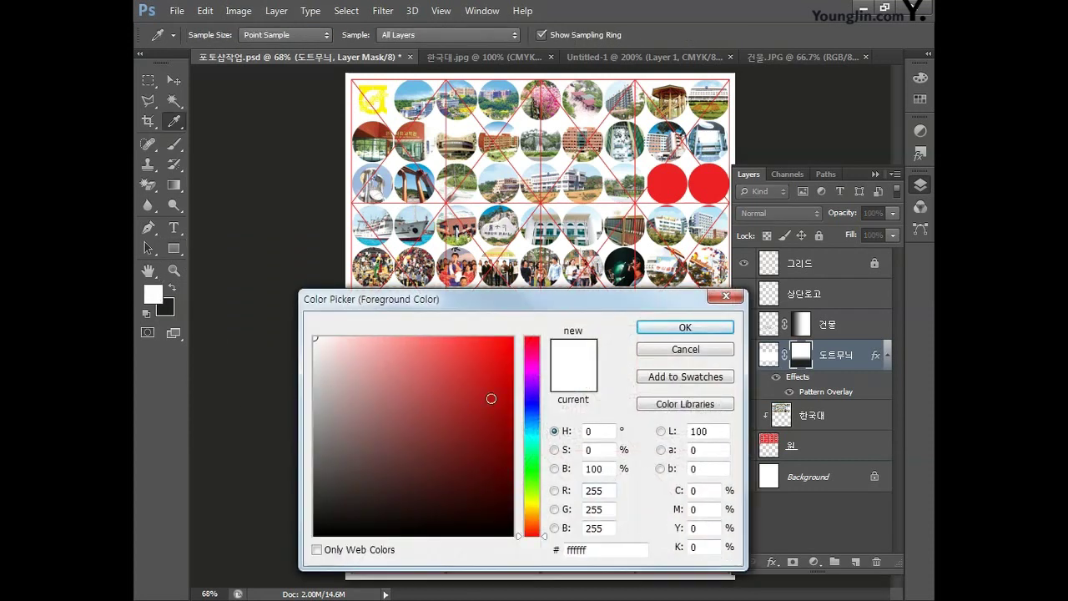
pyautogui.click(694, 491)
pyautogui.press('Tab')
pyautogui.write('100')
pyautogui.press('Tab')
pyautogui.write('100')
pyautogui.press('Tab')
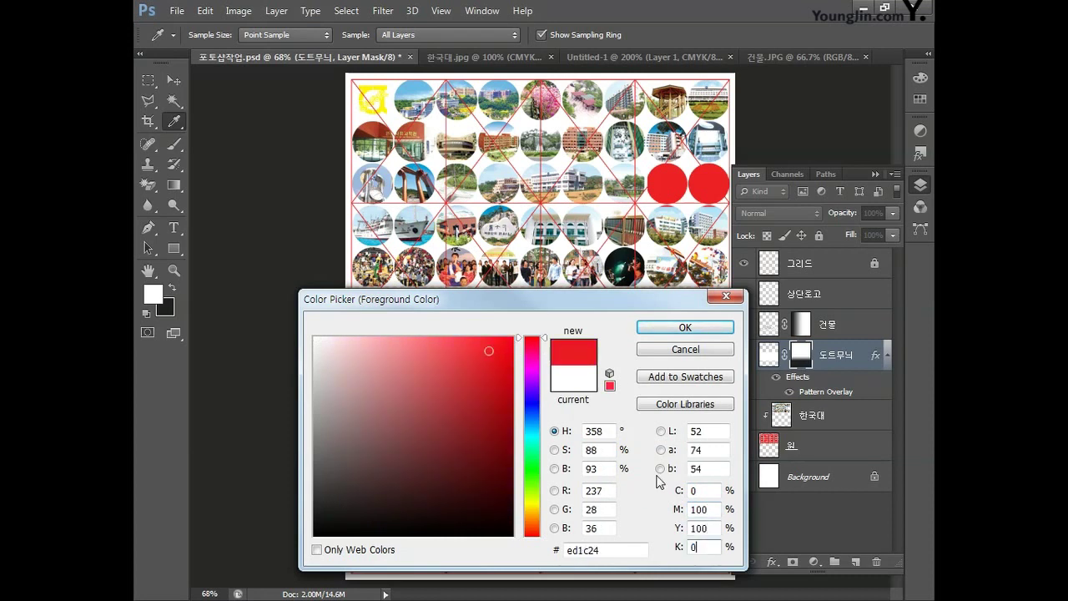
pyautogui.click(668, 326)
pyautogui.press('u')
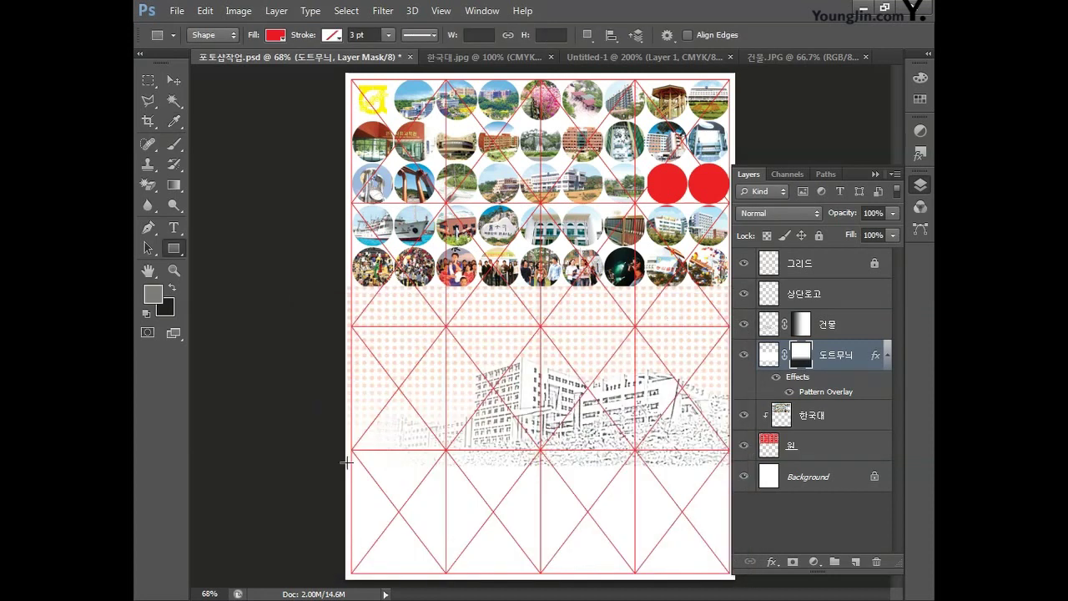
pyautogui.moveTo(343, 463); pyautogui.dragTo(736, 579)
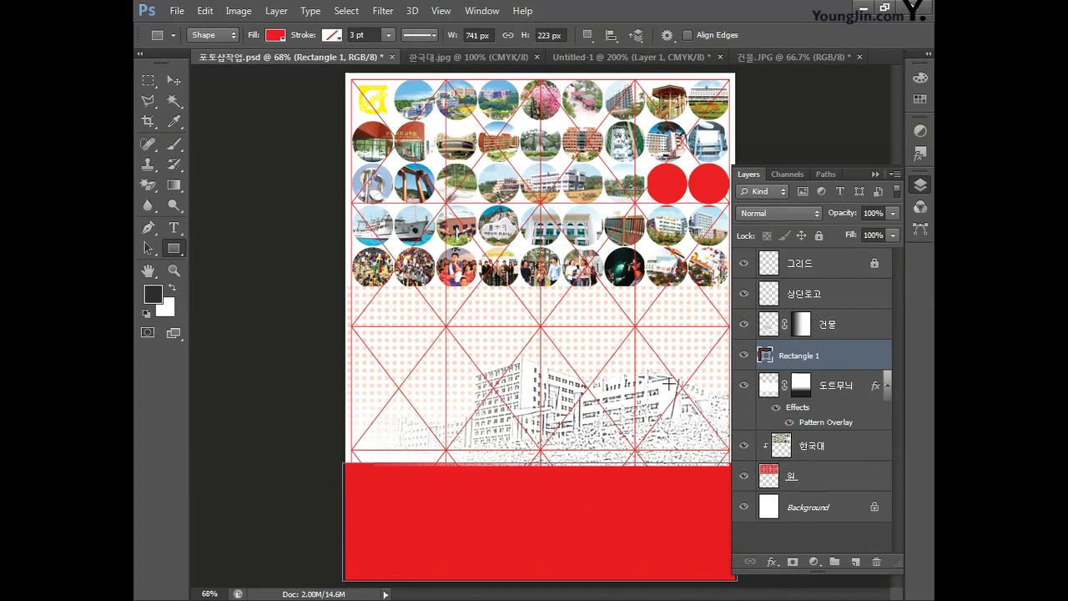
# Move the red rectangle's layer directly below the 그리드 layer and rename it 하단박스.
pyautogui.click(171, 81)
pyautogui.moveTo(836, 358); pyautogui.dragTo(843, 292)
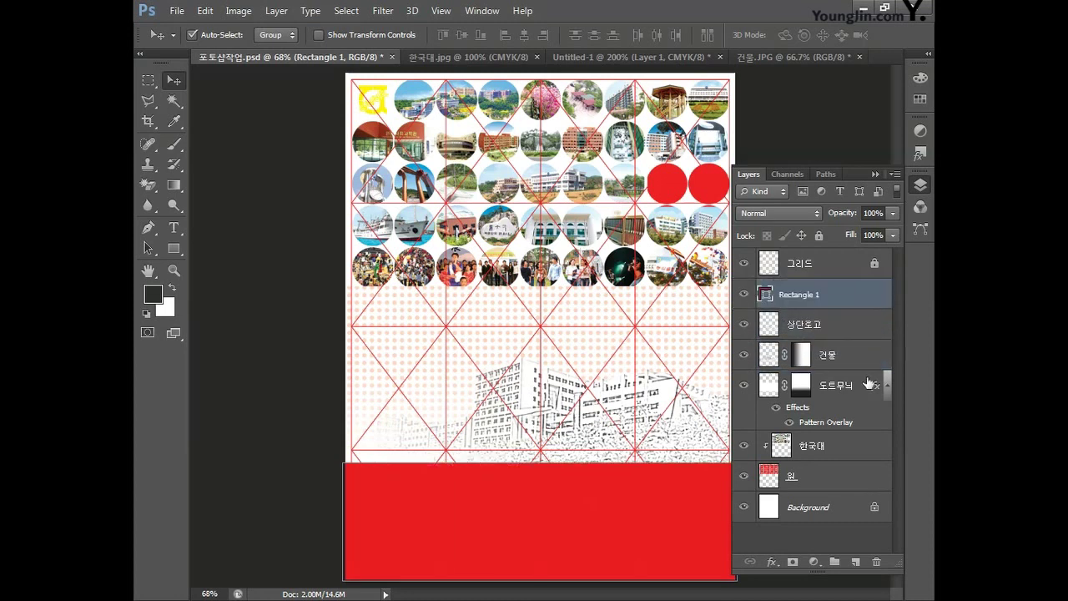
pyautogui.doubleClick(810, 294)
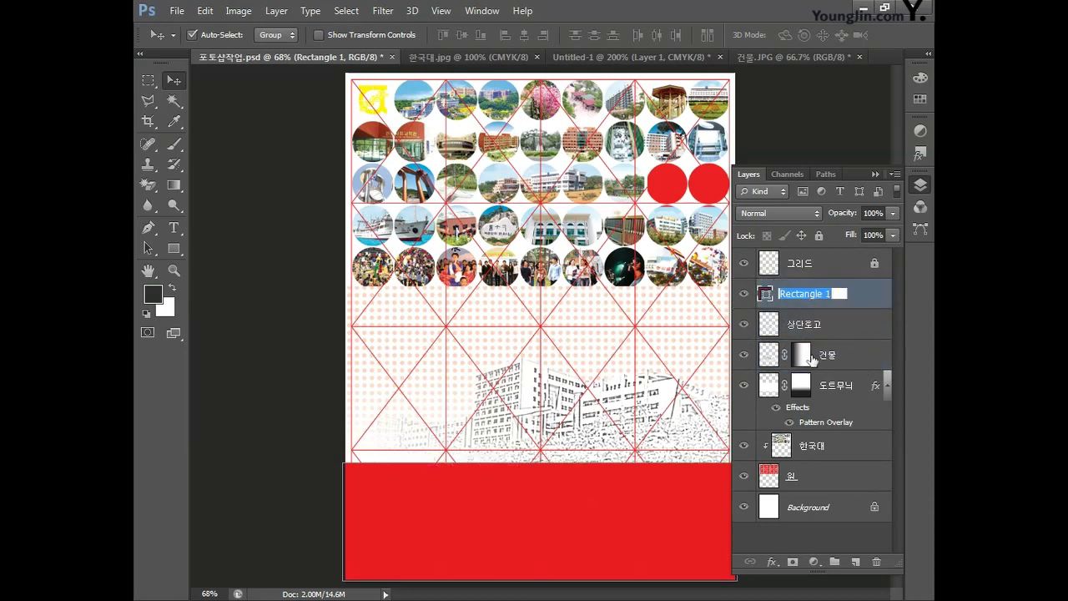
pyautogui.write('하다')
pyautogui.write('박스')
pyautogui.press('Return')
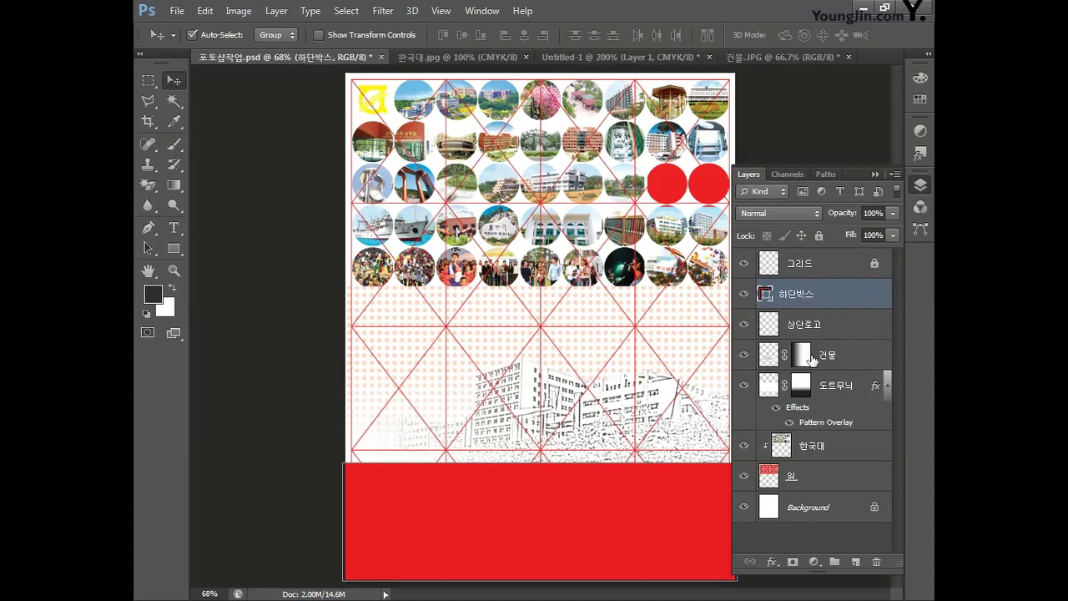
# Copy the yellow logo from Illustrator, paste it into the Photoshop poster as pixels and scale it to about 60% in the red block's lower-right corner.
pyautogui.hotkey('alt', 'Tab')
pyautogui.moveTo(258, 332); pyautogui.dragTo(396, 465)
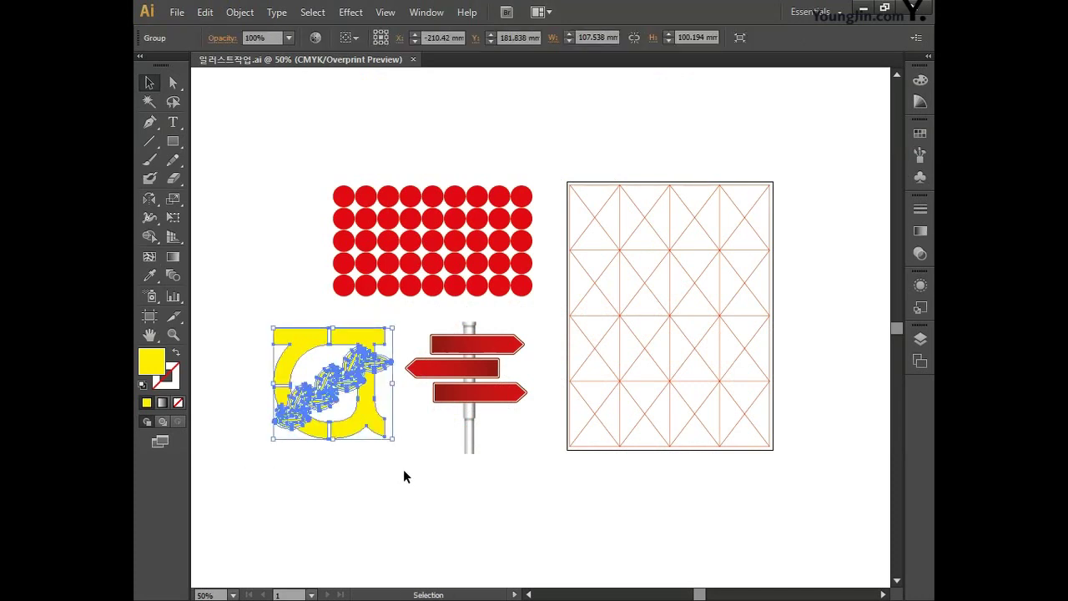
pyautogui.hotkey('alt', 'Tab')
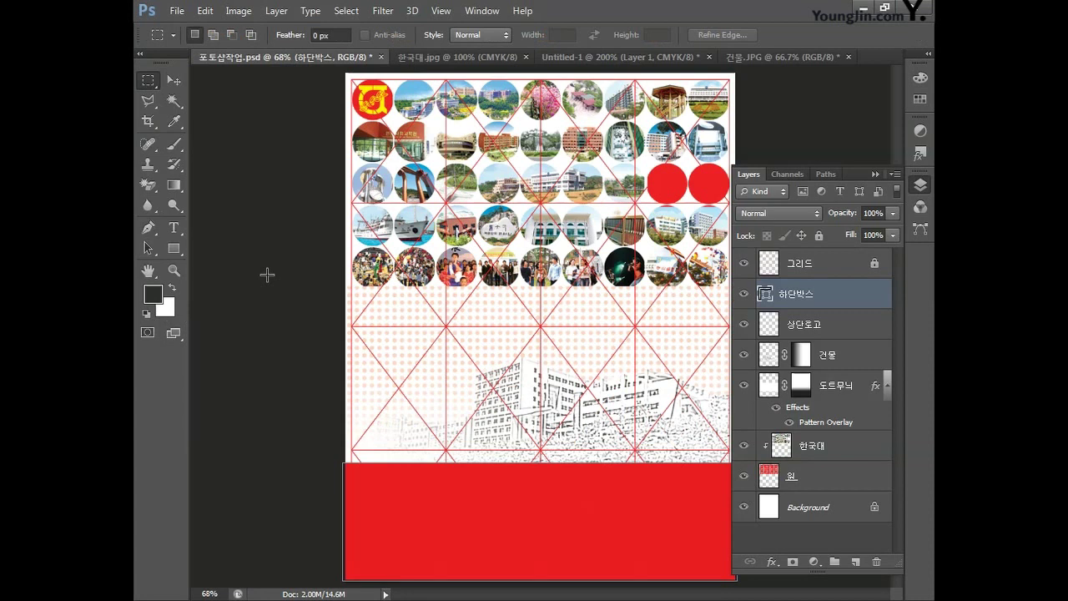
pyautogui.hotkey('ctrl', 'v')
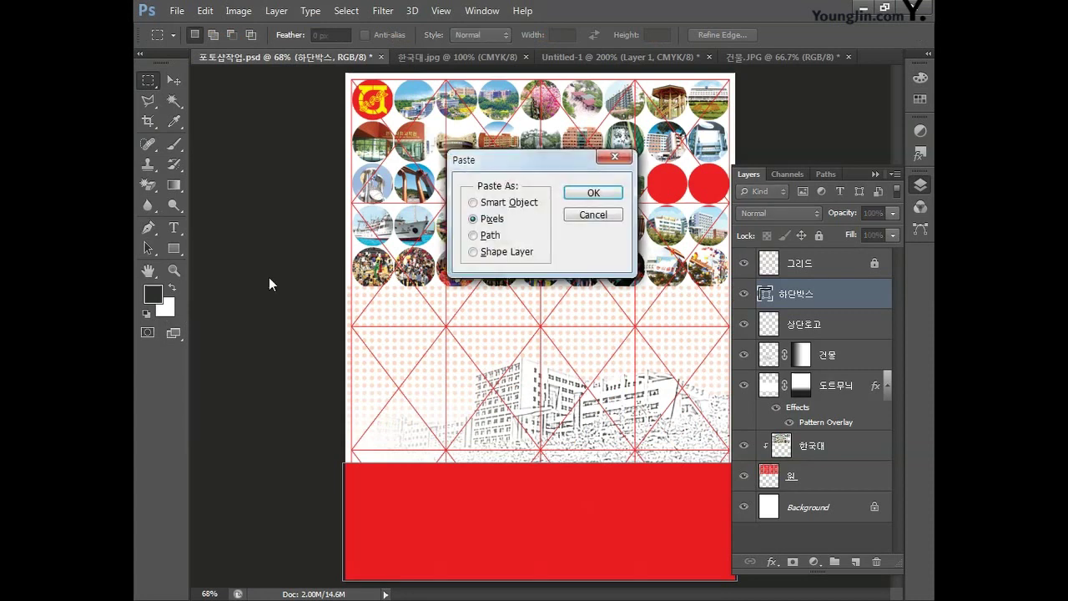
pyautogui.click(593, 197)
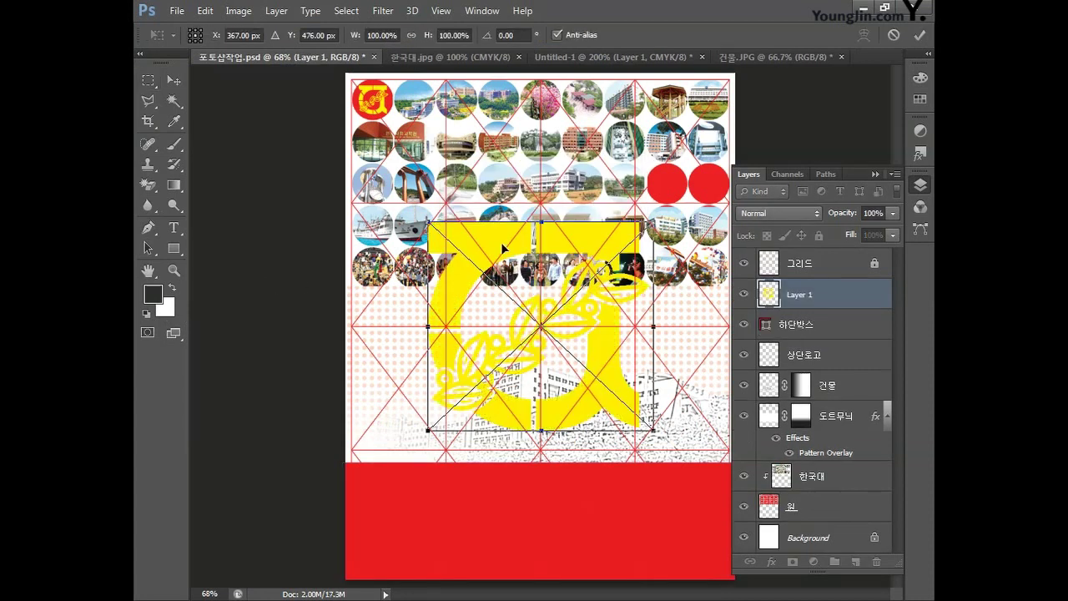
pyautogui.moveTo(503, 246); pyautogui.dragTo(606, 394)
pyautogui.moveTo(529, 374); pyautogui.dragTo(609, 466)
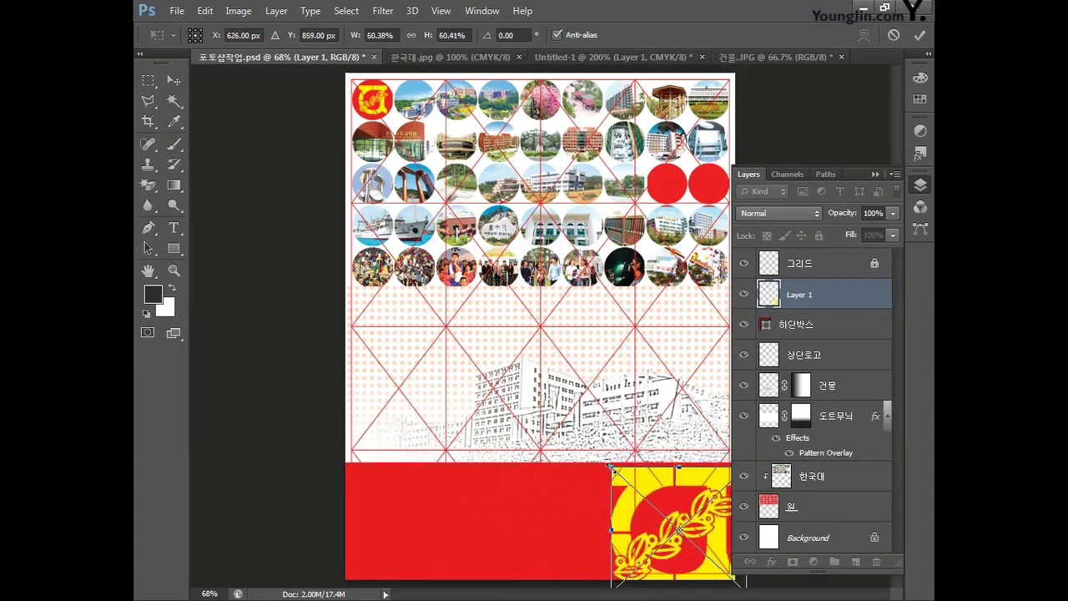
pyautogui.press('Return')
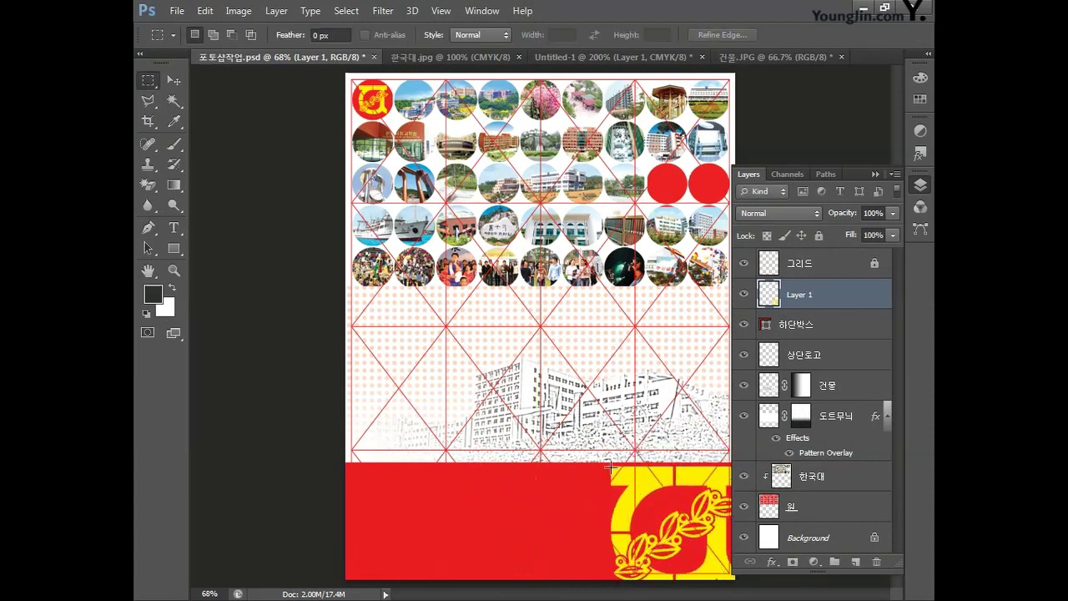
# Rename the pasted logo's layer as 하단로고.
pyautogui.doubleClick(798, 296)
pyautogui.write('하단로고')
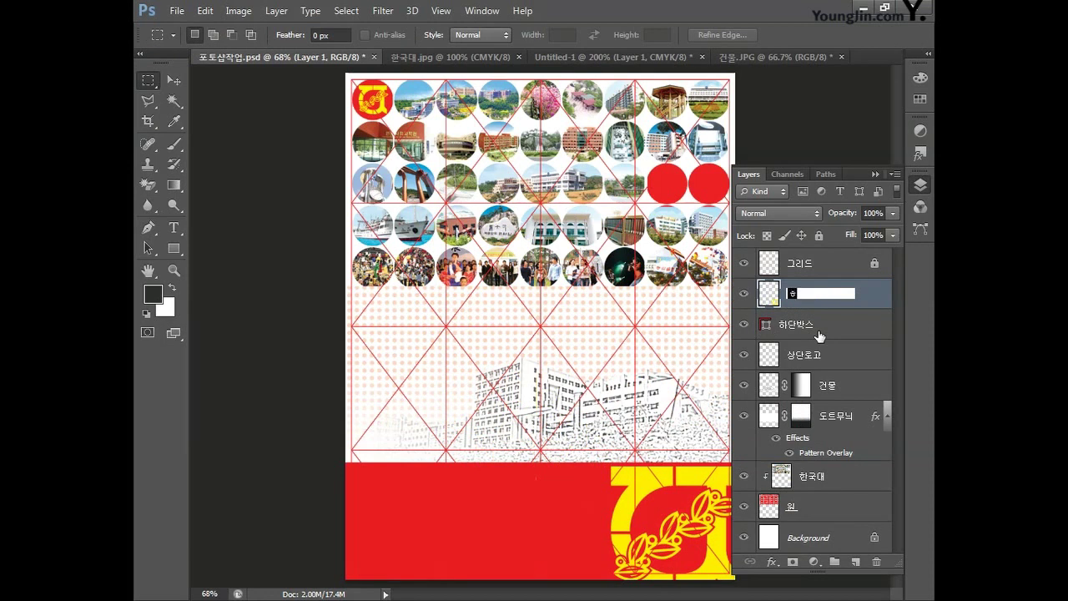
pyautogui.press('Return')
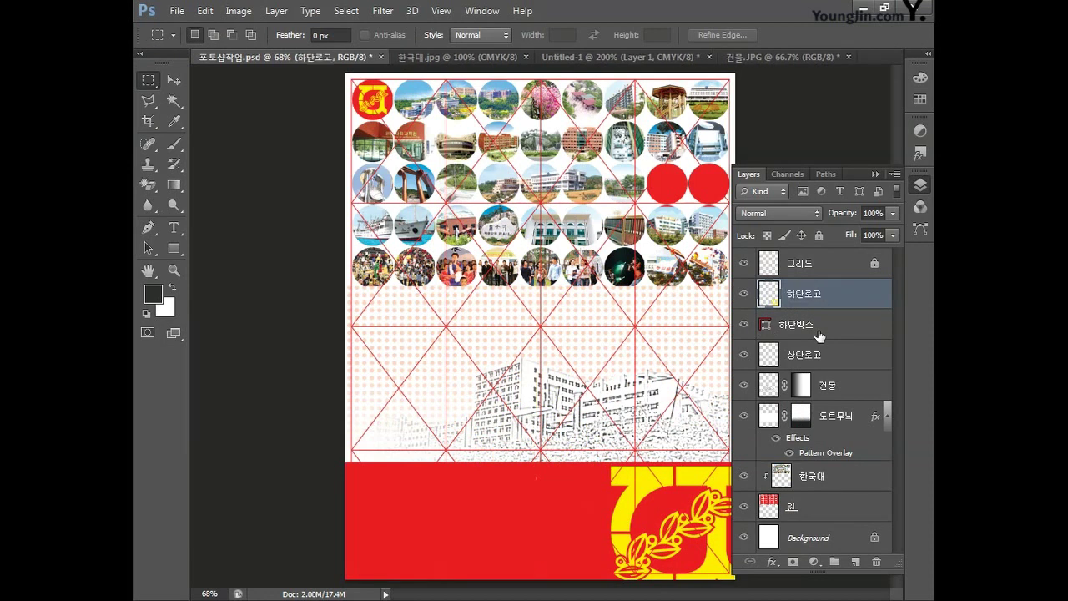
# Set the foreground colour to white with C, M, Y and K at 0%.
pyautogui.click(153, 294)
pyautogui.click(705, 491)
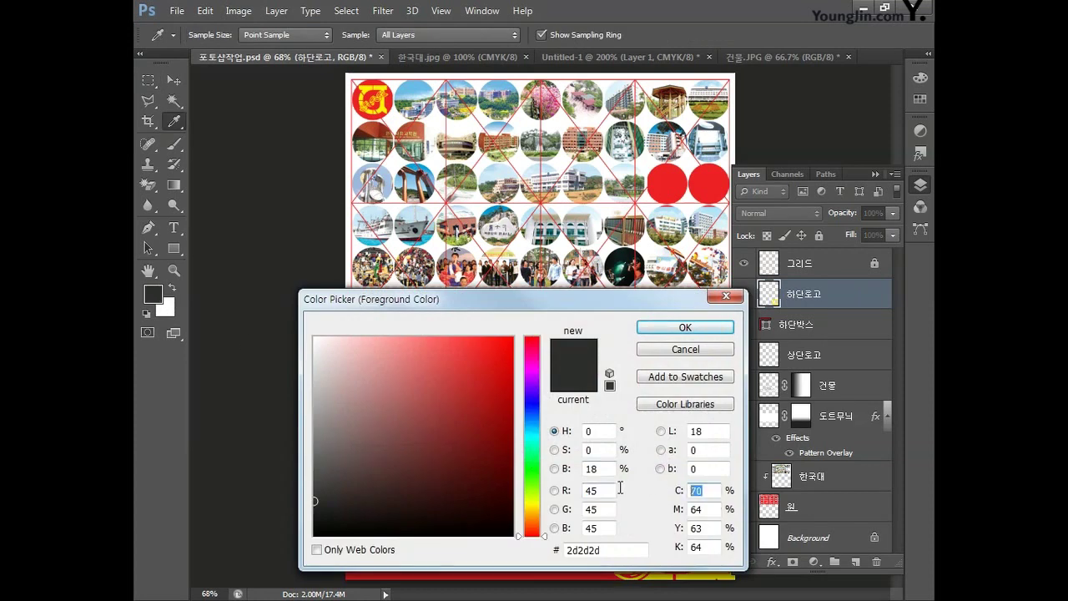
pyautogui.write('0')
pyautogui.press('Tab')
pyautogui.write('0')
pyautogui.press('Tab')
pyautogui.write('0')
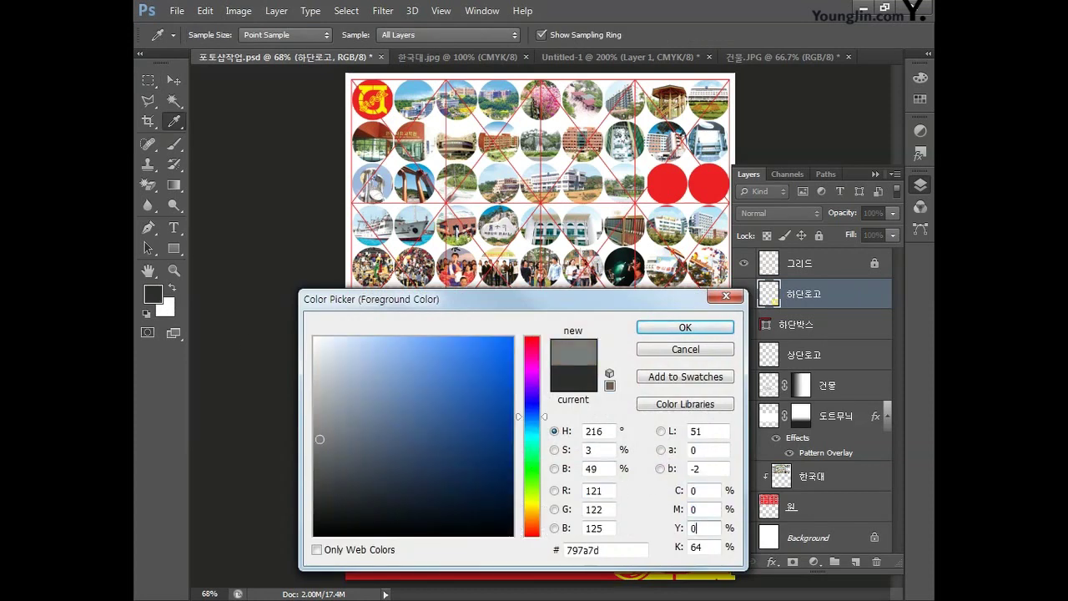
pyautogui.press('Tab')
pyautogui.write('0')
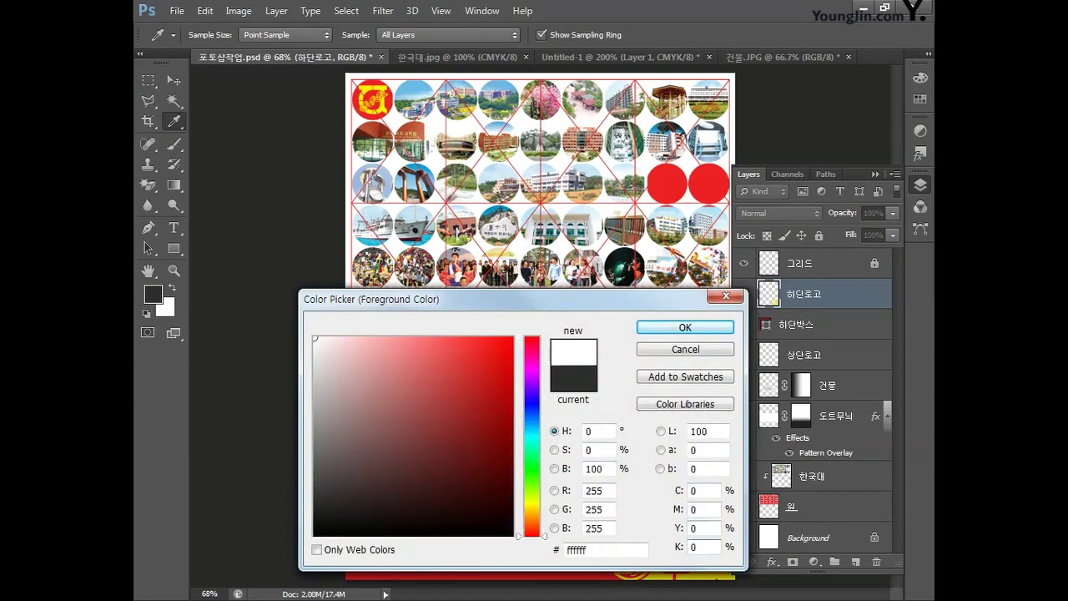
pyautogui.click(664, 327)
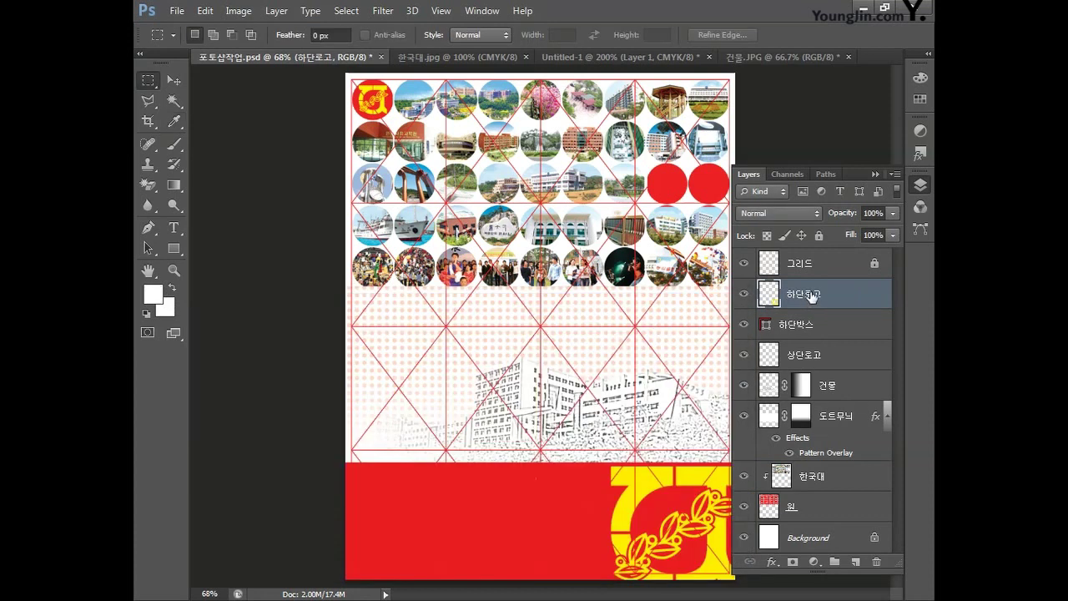
# Lock the 하단로고 layer's transparent pixels, fill the logo with white and set the layer opacity to 30%.
pyautogui.click(768, 238)
pyautogui.hotkey('alt', 'Delete')
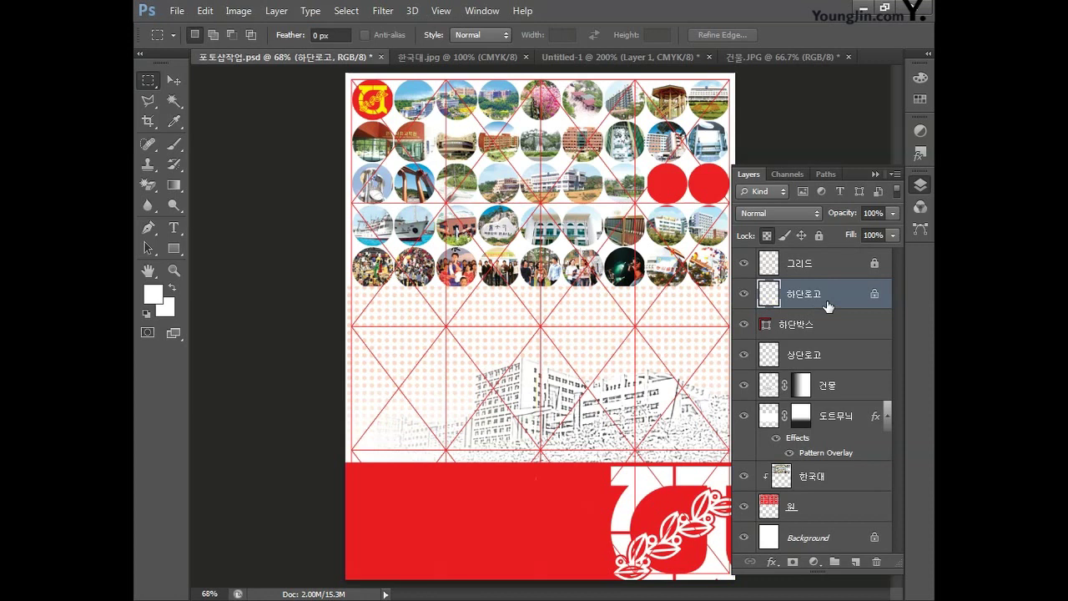
pyautogui.click(883, 213)
pyautogui.write('30')
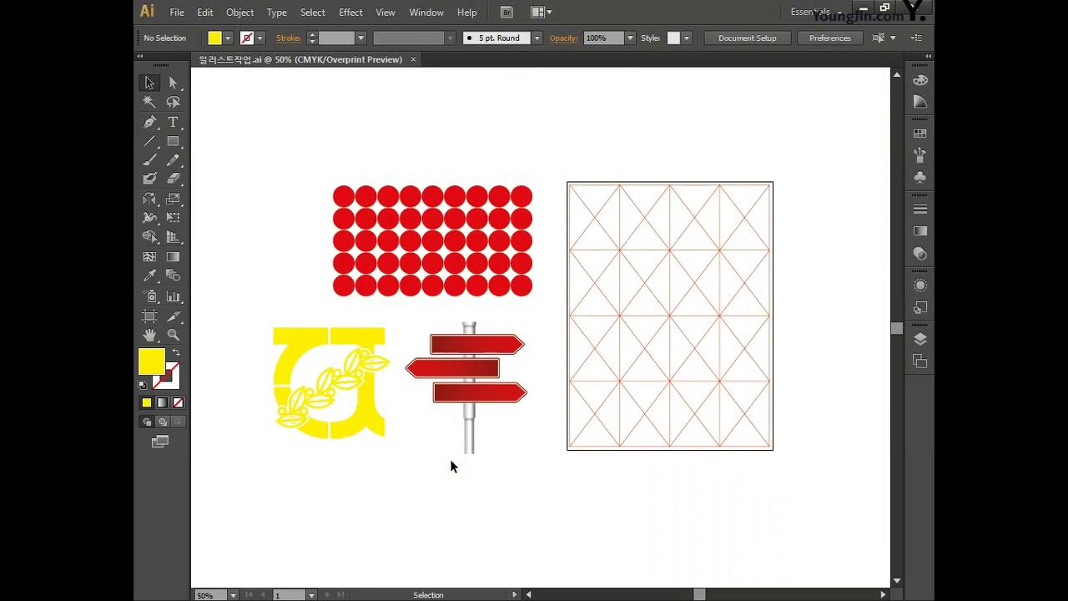
# Copy the signpost from Illustrator, paste it into the Photoshop poster as pixels, and place it at about half size at the buildings' faded left end.
pyautogui.moveTo(453, 493); pyautogui.dragTo(522, 323)
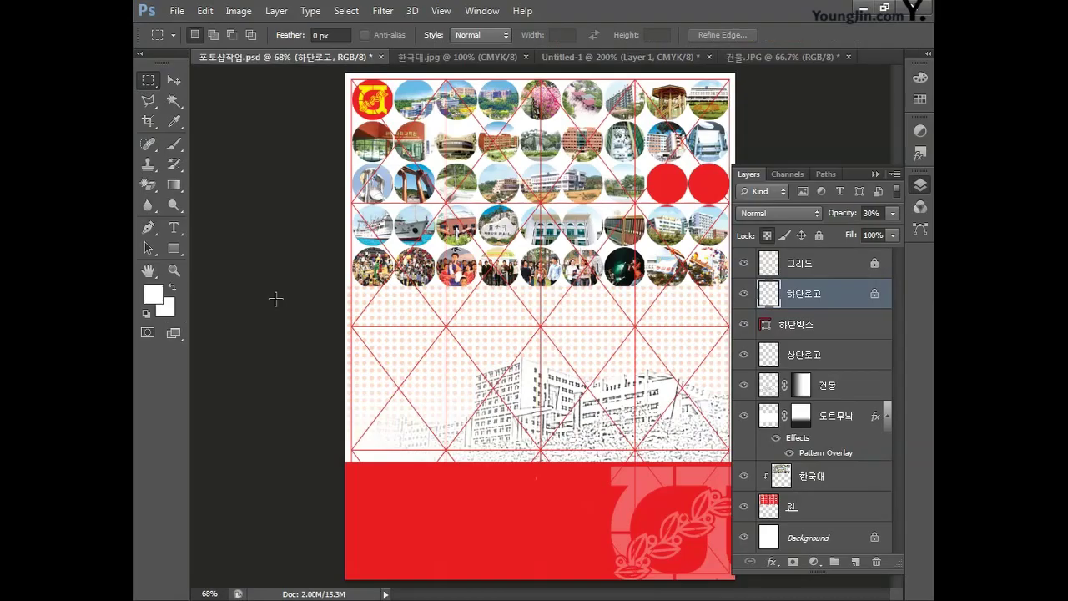
pyautogui.hotkey('ctrl', 'v')
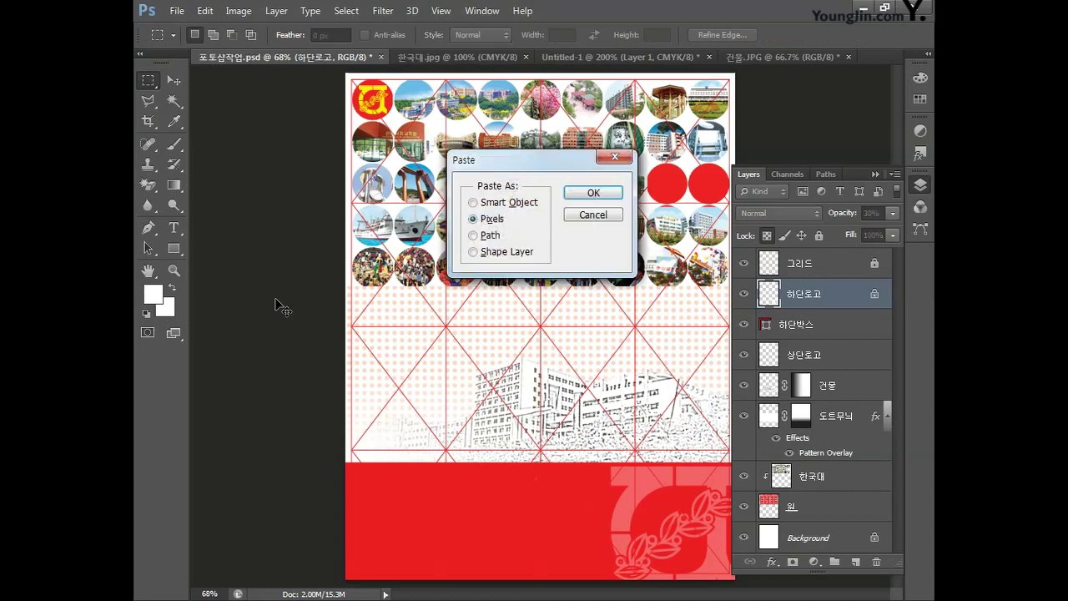
pyautogui.click(583, 197)
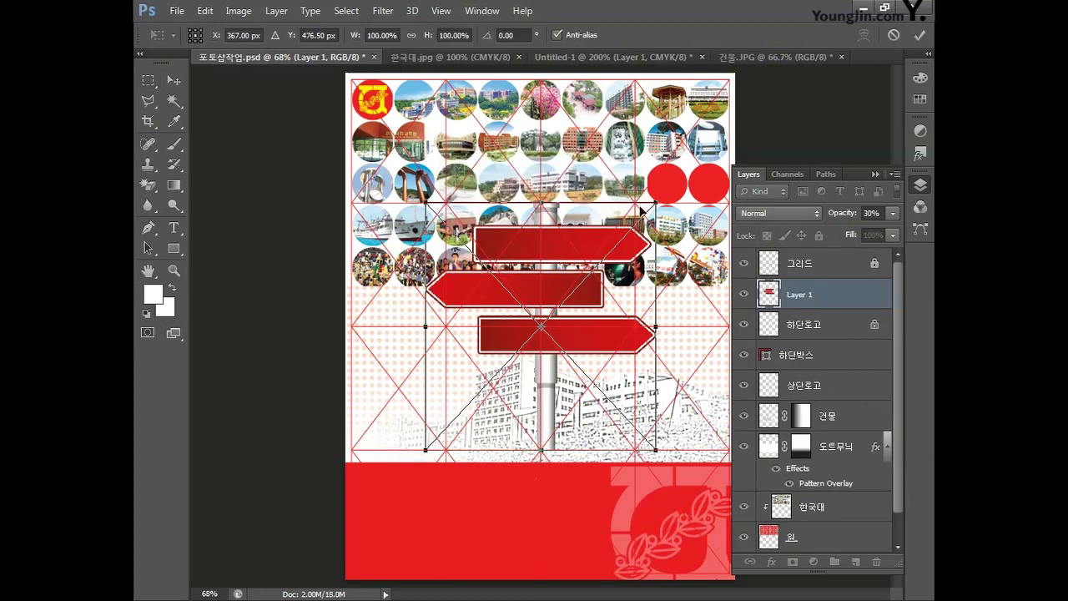
pyautogui.moveTo(652, 202); pyautogui.dragTo(566, 295)
pyautogui.moveTo(552, 314); pyautogui.dragTo(491, 336)
pyautogui.press('Return')
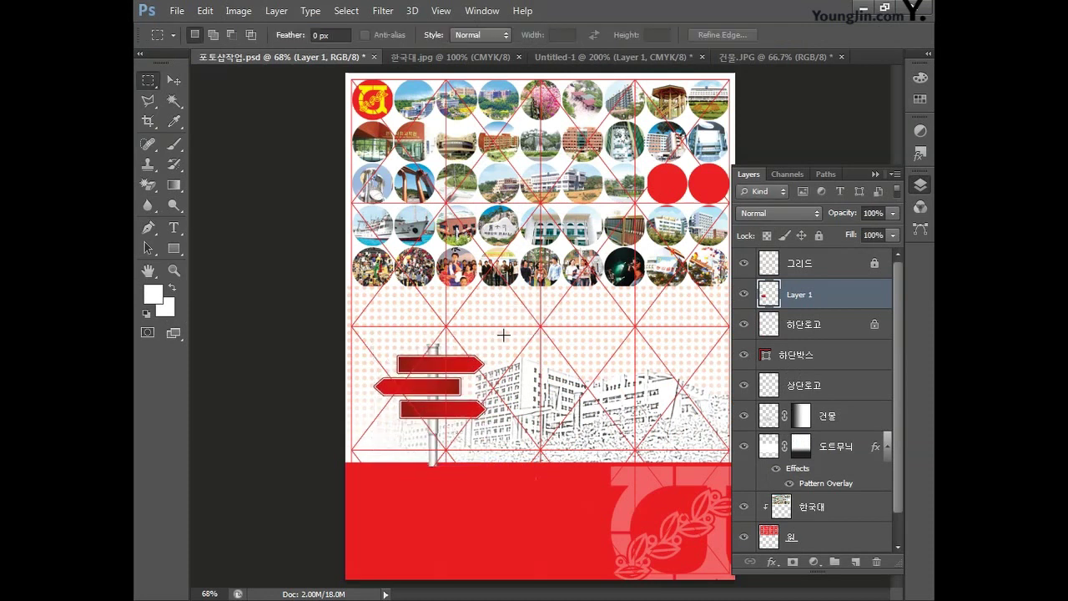
# Rename the signpost's layer as 방향 알림판.
pyautogui.doubleClick(793, 298)
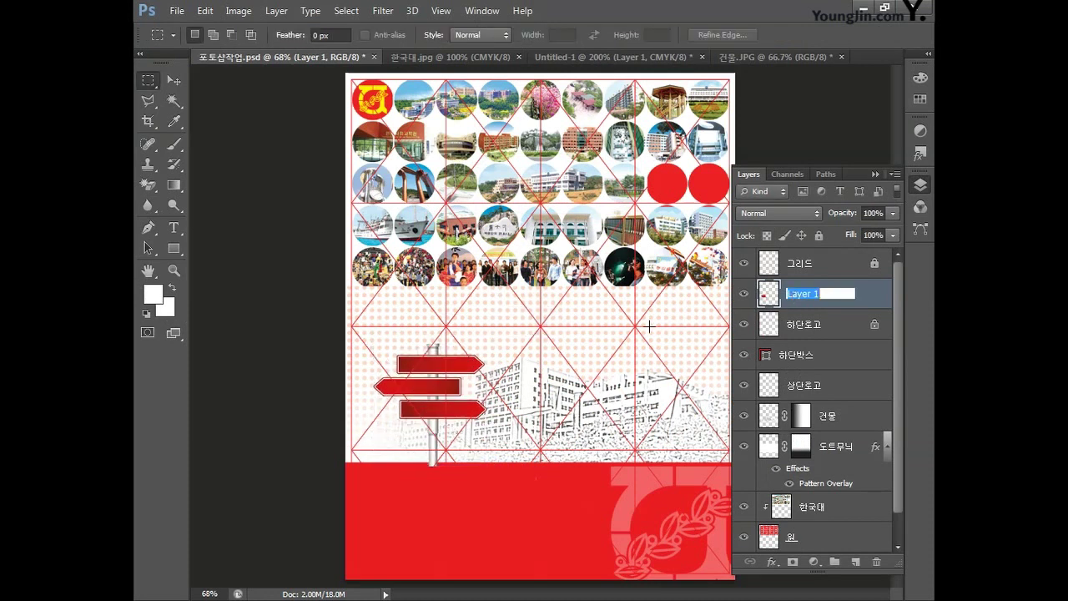
pyautogui.write('방향 알림표')
pyautogui.press('Return')
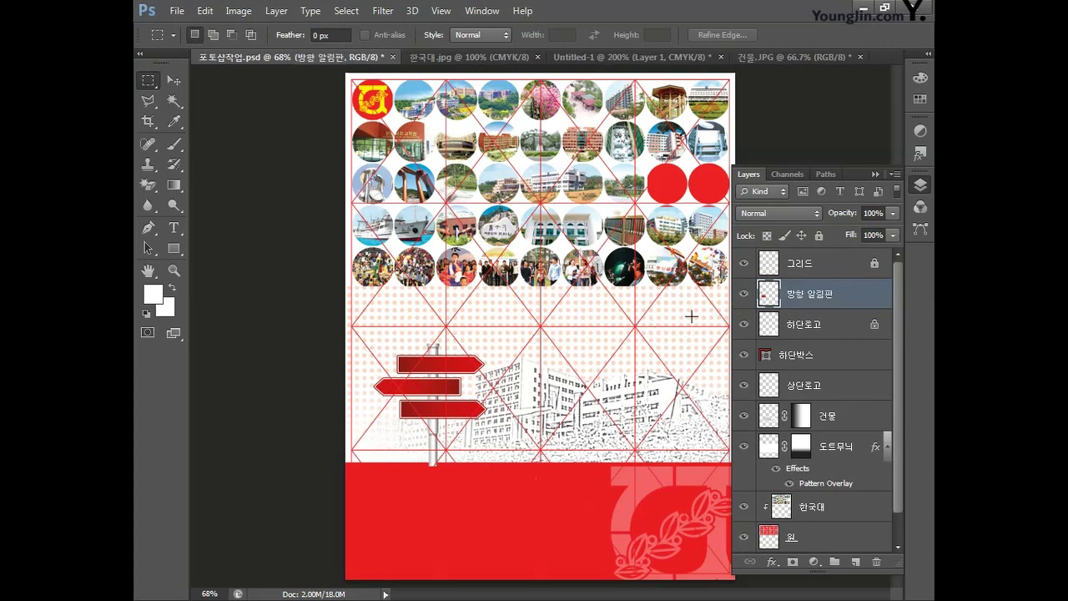
# Add a drop shadow to the signpost layer with 30% opacity, 6 px distance and 0 px size.
pyautogui.doubleClick(851, 296)
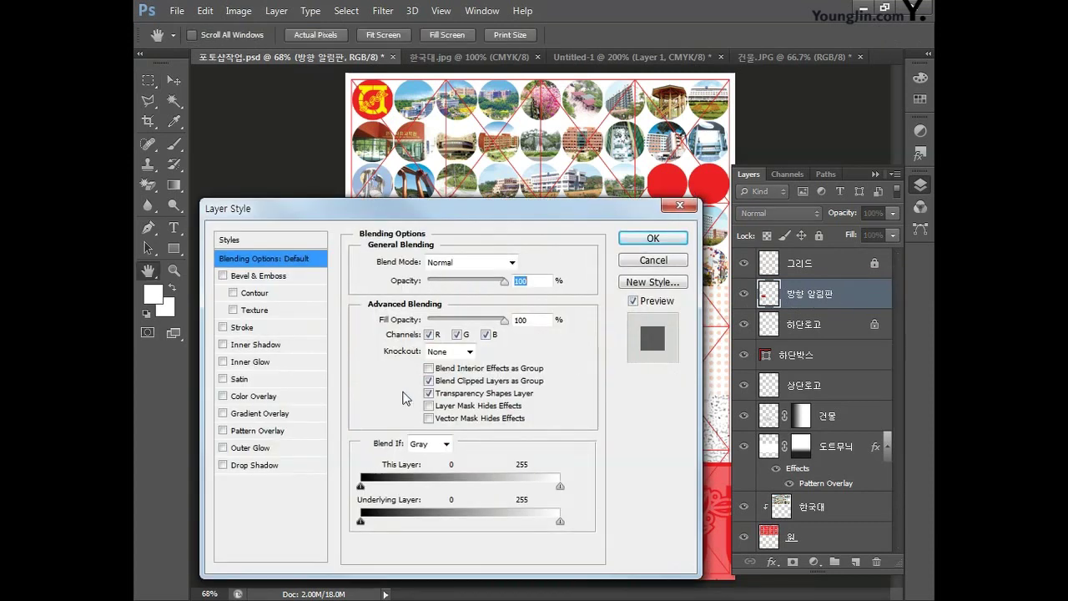
pyautogui.click(258, 465)
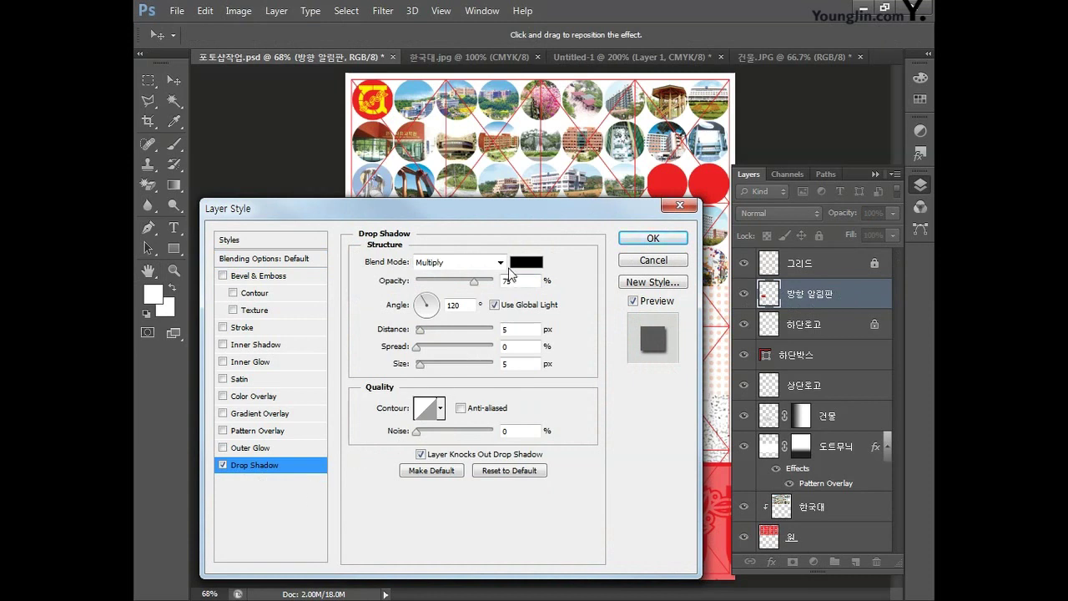
pyautogui.click(475, 282)
pyautogui.write('30')
pyautogui.click(519, 329)
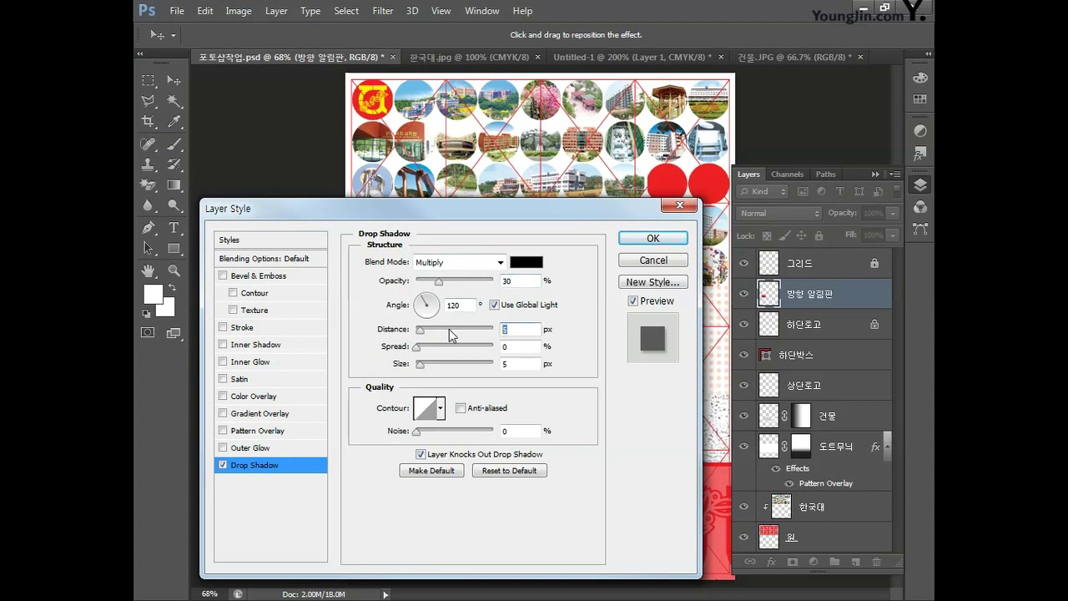
pyautogui.write('6')
pyautogui.click(511, 364)
pyautogui.write('0')
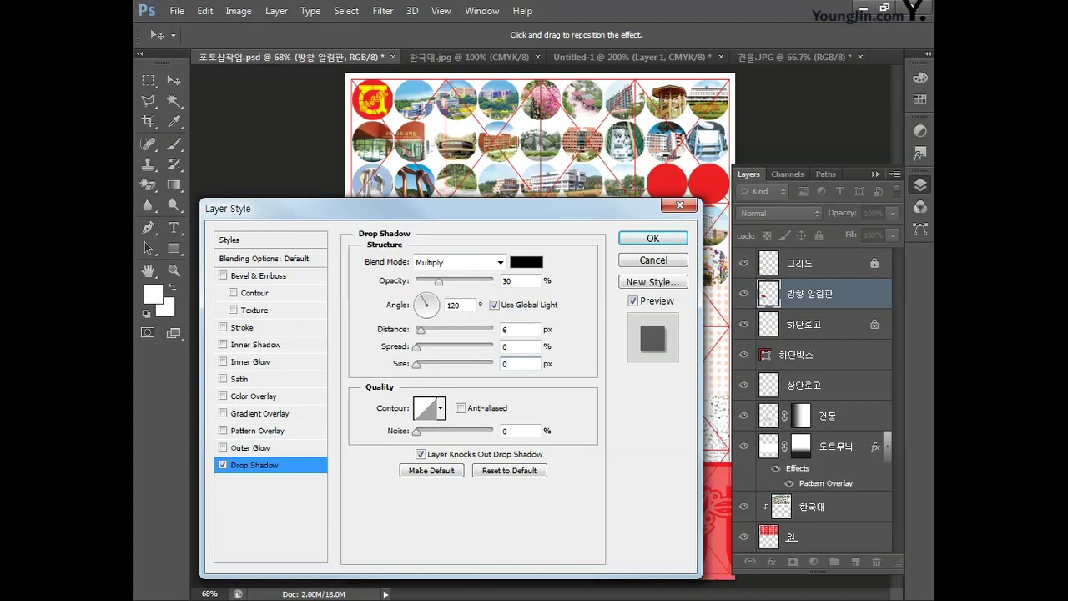
pyautogui.click(651, 239)
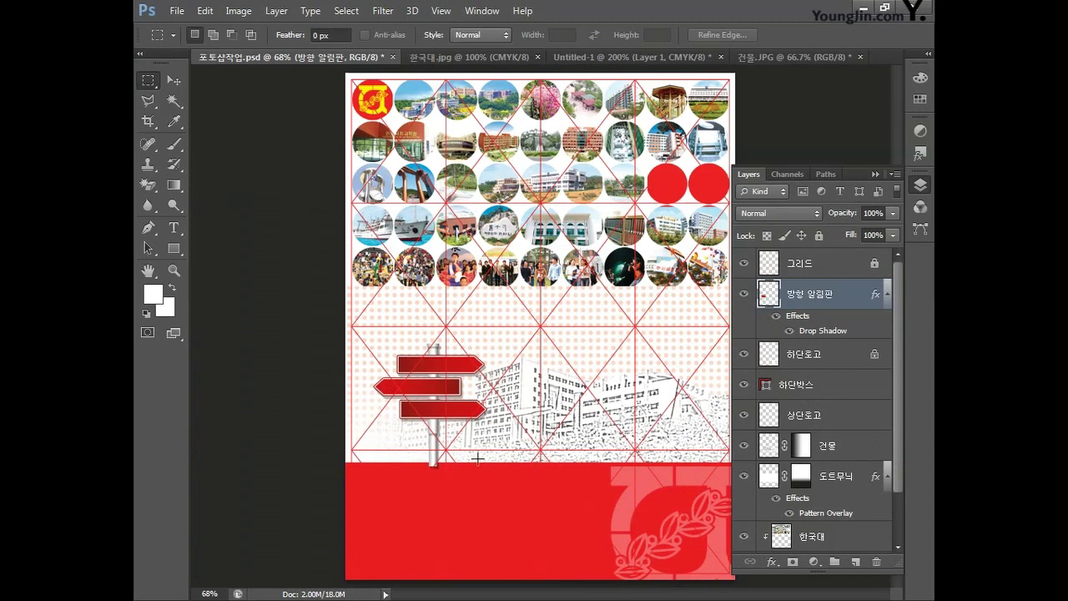
# Draw a red circle (C 0, M 100, Y 100, K 0) about 90 × 90 px on the dot pattern above the buildings.
pyautogui.hotkey('ctrl', '+')
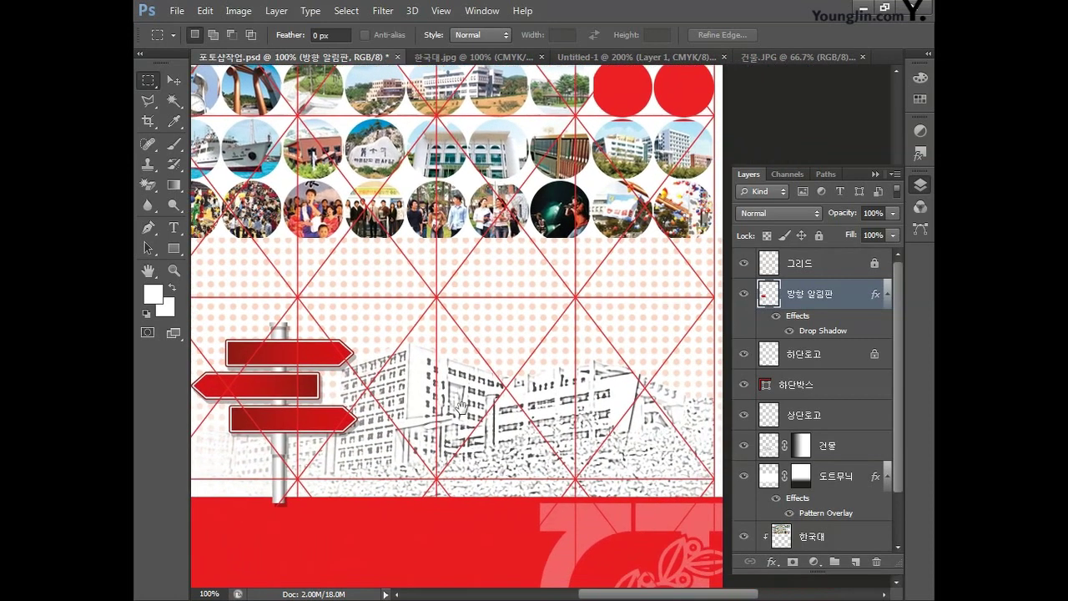
pyautogui.moveTo(460, 406); pyautogui.dragTo(435, 392)
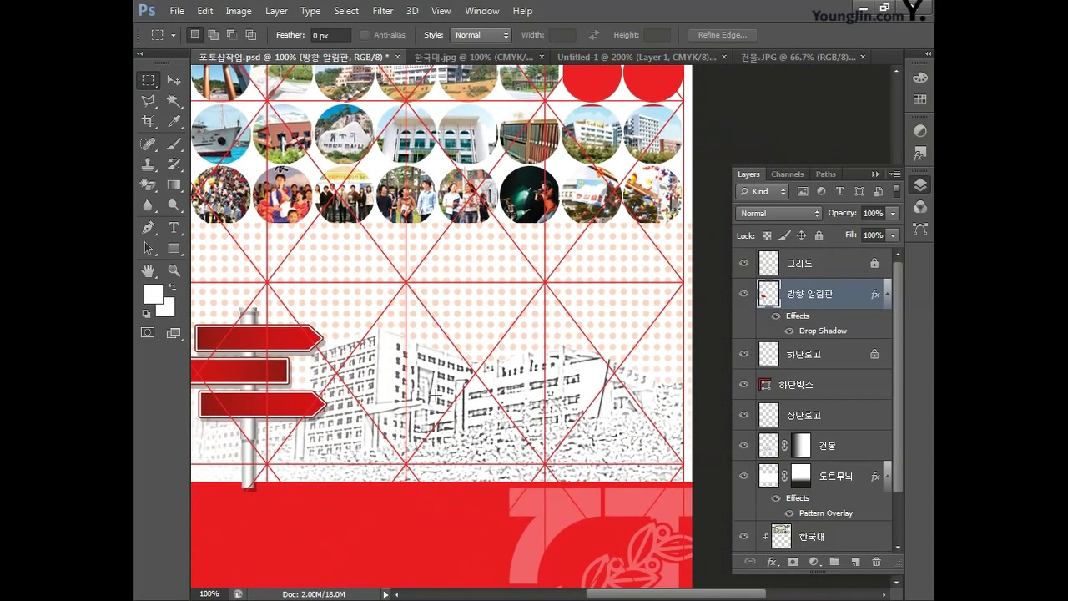
pyautogui.click(175, 250)
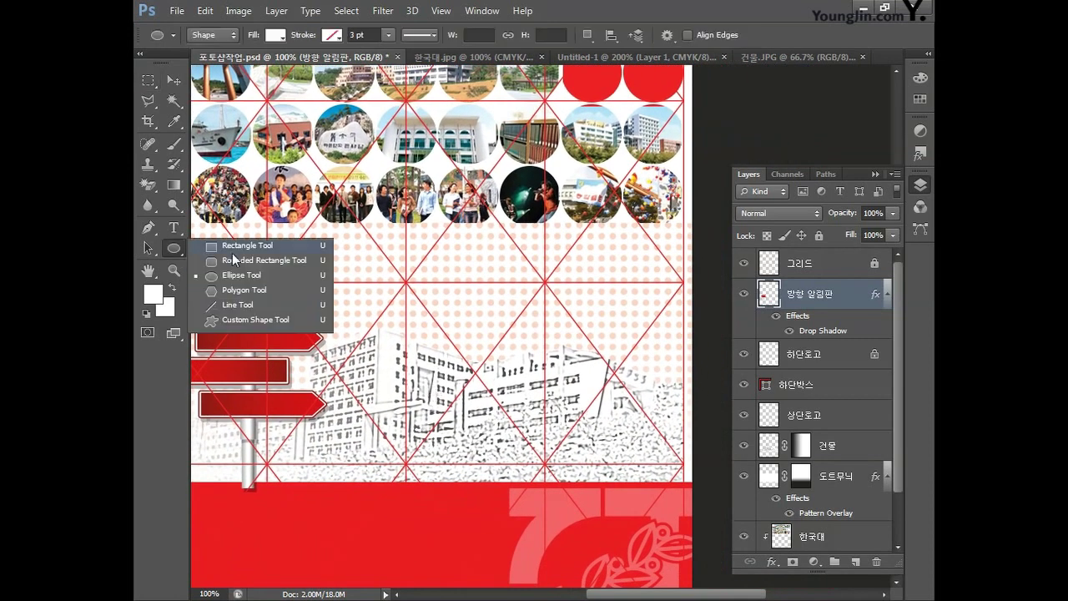
pyautogui.click(235, 279)
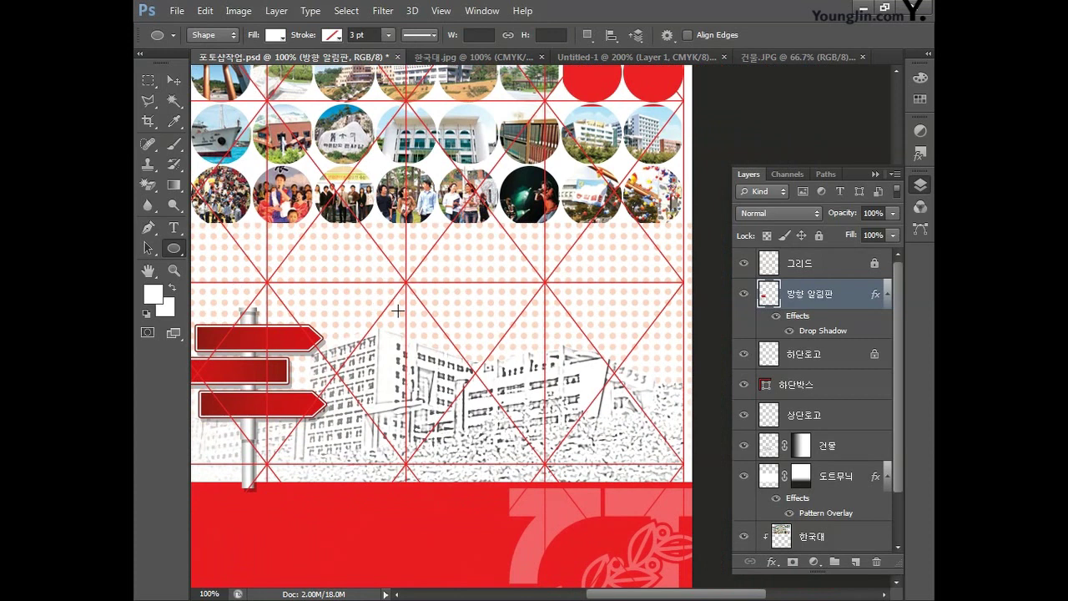
pyautogui.click(153, 294)
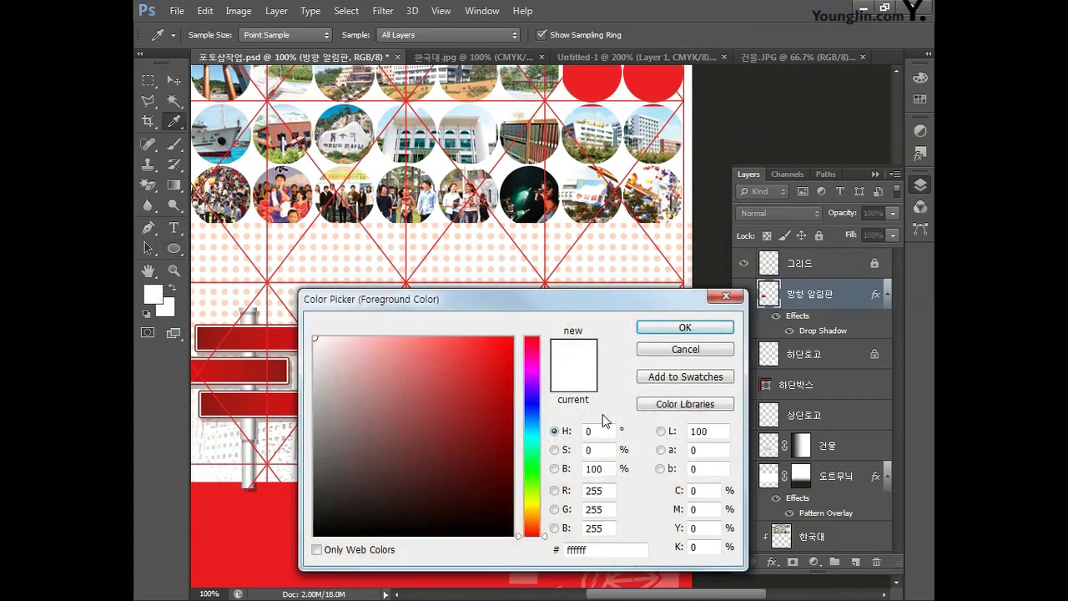
pyautogui.click(707, 491)
pyautogui.click(694, 509)
pyautogui.write('100')
pyautogui.press('Tab')
pyautogui.write('100')
pyautogui.press('Tab')
pyautogui.press('Return')
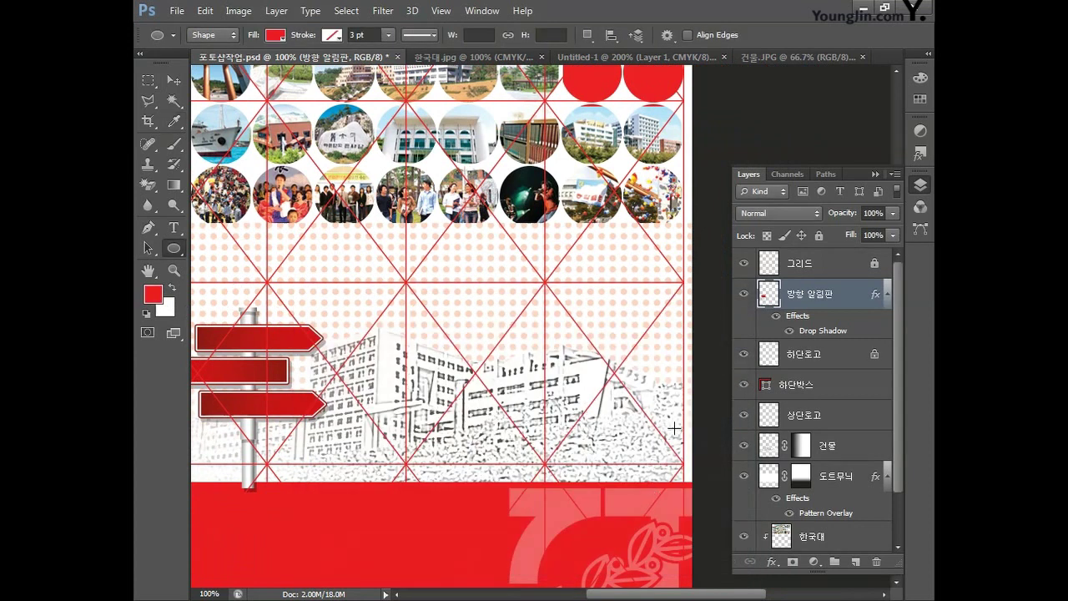
pyautogui.moveTo(404, 261); pyautogui.dragTo(476, 334)
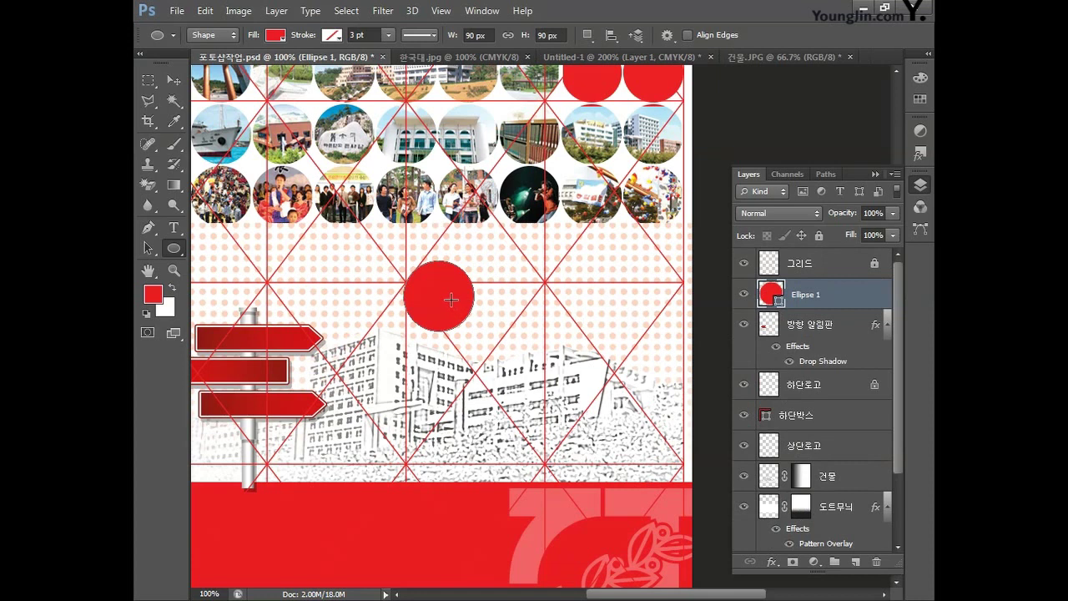
# Scale the red circle down slightly and position it on the dot pattern above the buildings.
pyautogui.press('v')
pyautogui.moveTo(457, 292)
pyautogui.mouseDown()
pyautogui.moveTo(441, 288)
pyautogui.moveTo(448, 284)
pyautogui.mouseUp()
pyautogui.hotkey('ctrl', 't')
pyautogui.press('Return')
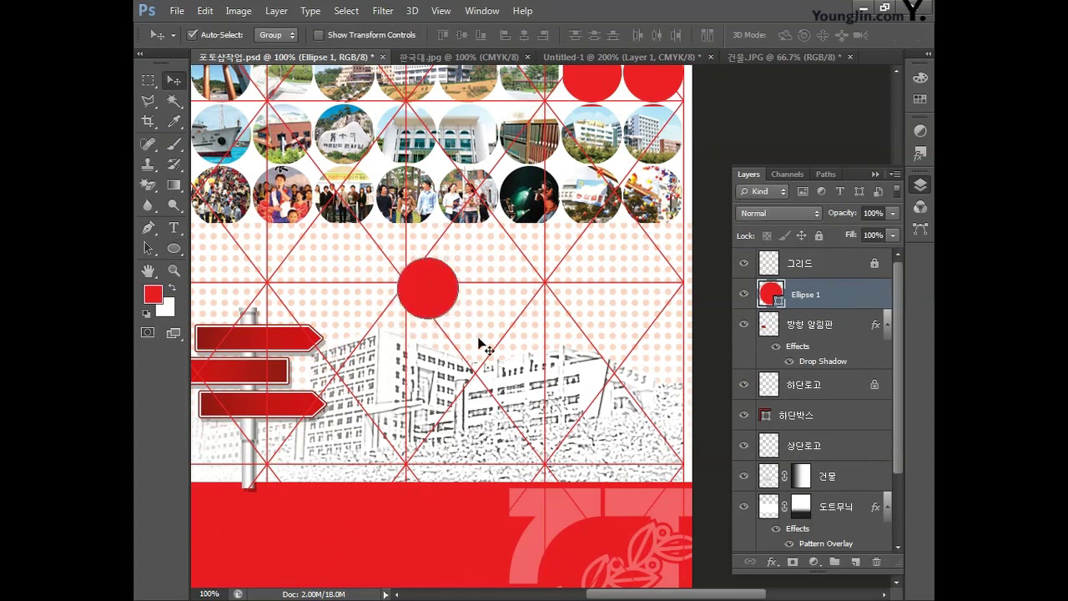
# Rename the red circle's layer as 원.
pyautogui.doubleClick(803, 296)
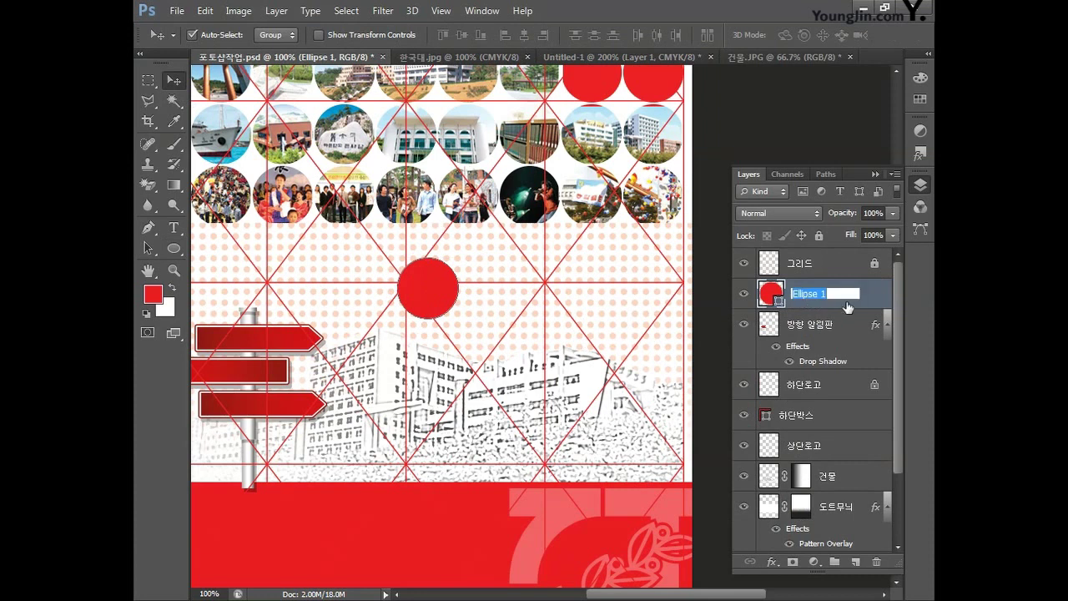
pyautogui.write('ㅇ')
pyautogui.press('Return')
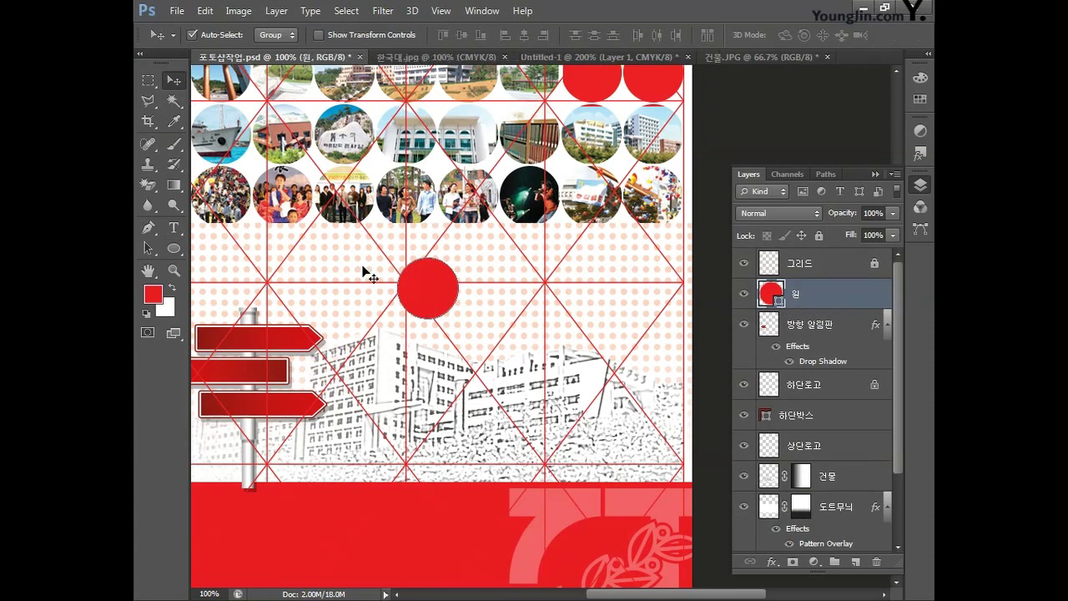
# Add the single-character text 문 on the dot pattern near the red circle.
pyautogui.click(173, 228)
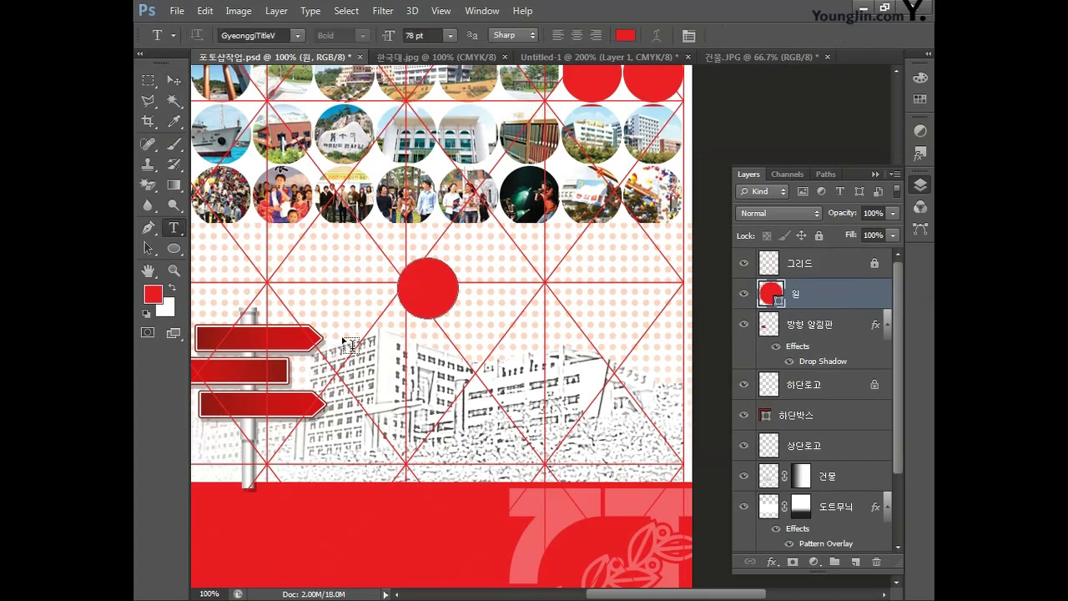
pyautogui.click(335, 276)
pyautogui.write('문')
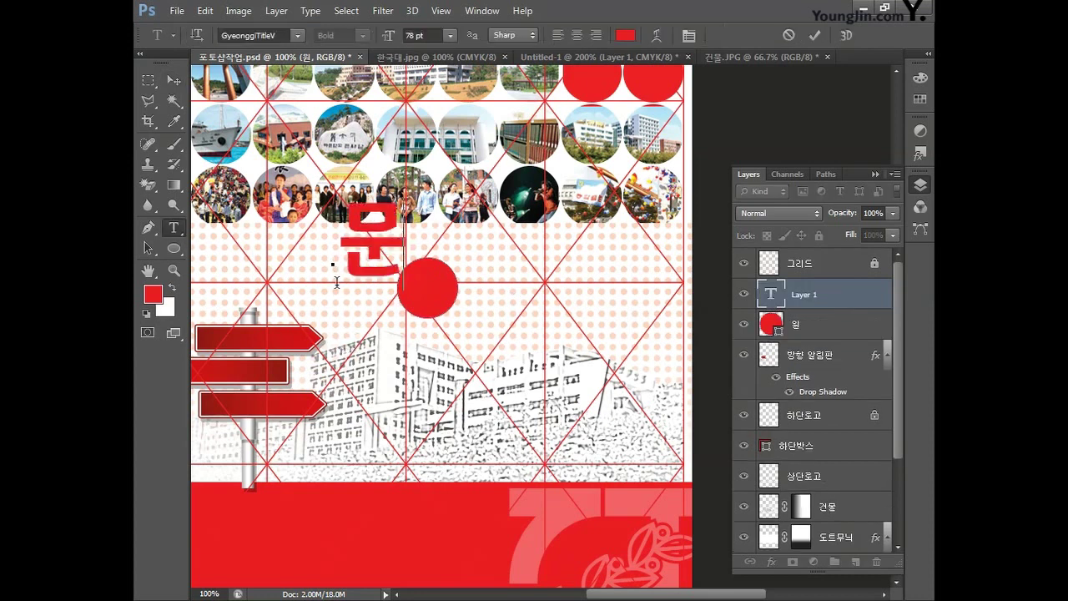
pyautogui.click(173, 80)
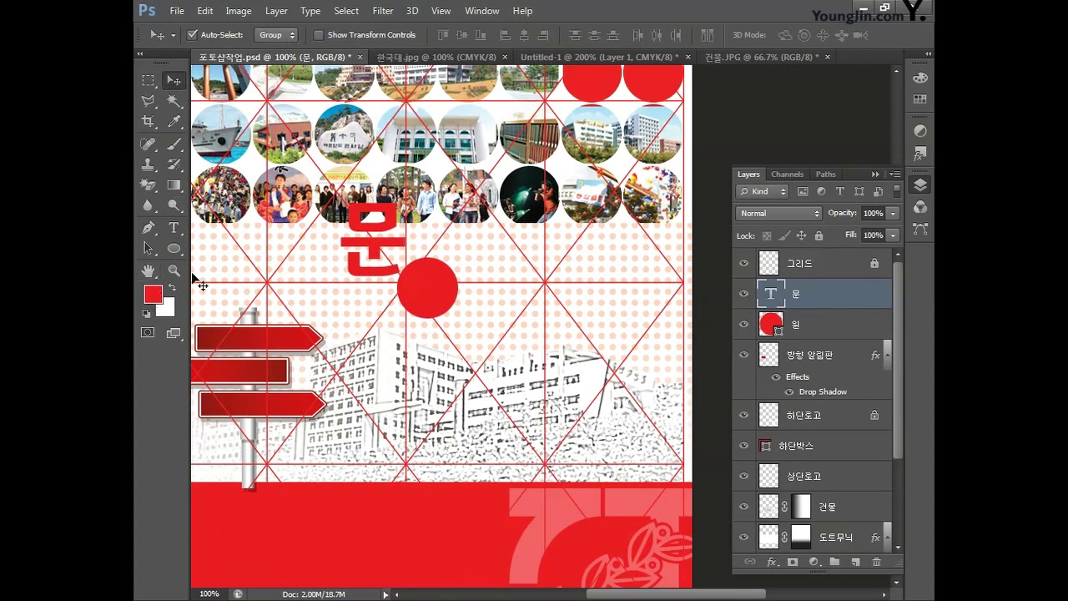
# Change the 문 text's font to Adobe Myungjo Std and its color to white.
pyautogui.click(482, 11)
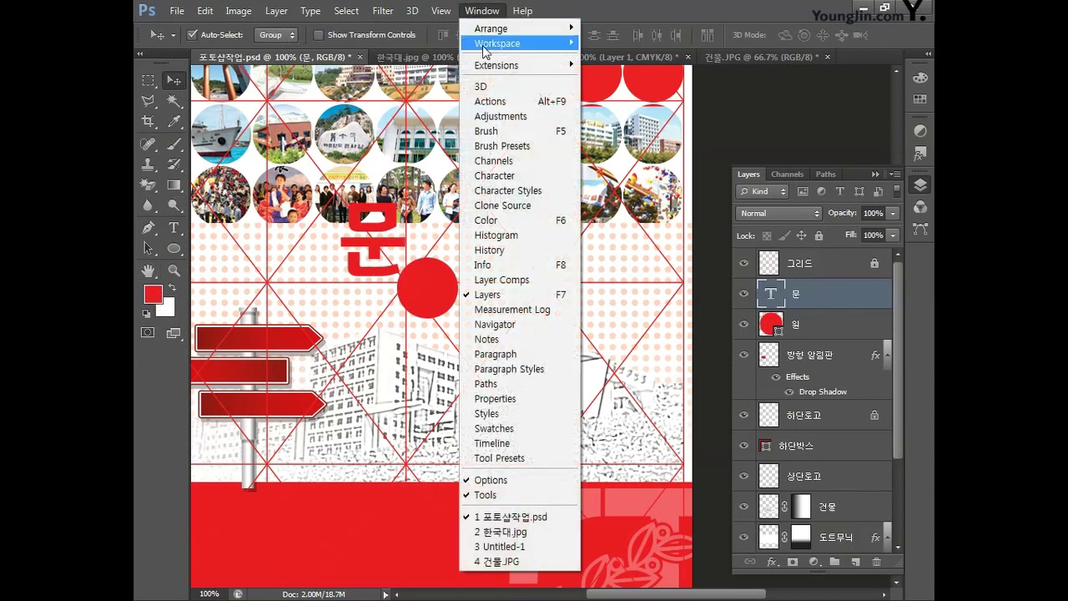
pyautogui.click(494, 175)
pyautogui.moveTo(311, 138); pyautogui.dragTo(311, 372)
pyautogui.click(286, 402)
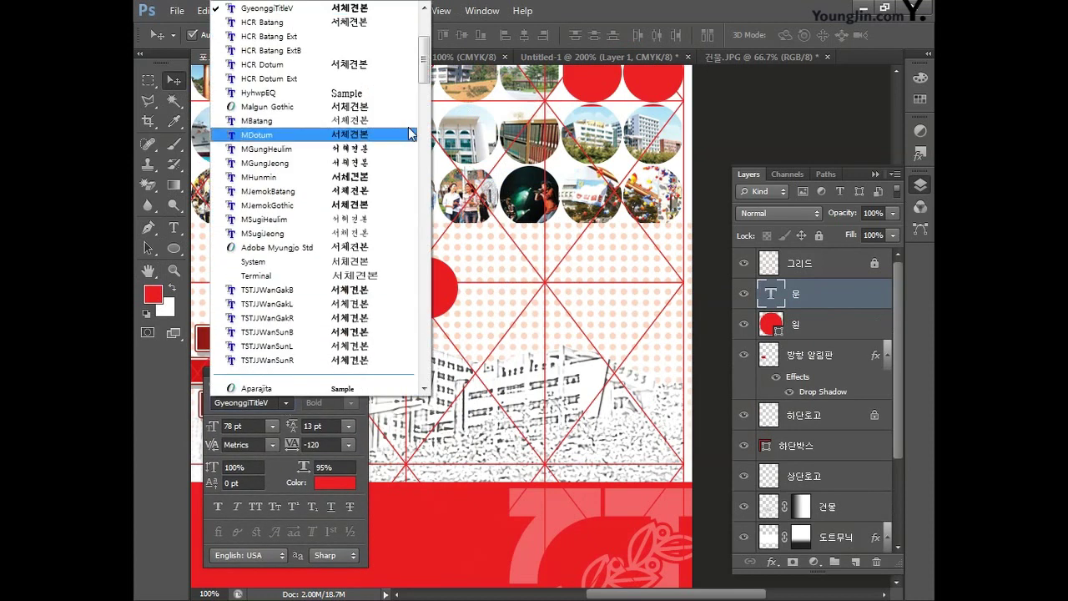
pyautogui.scroll(-3, 424, 83)
pyautogui.click(377, 136)
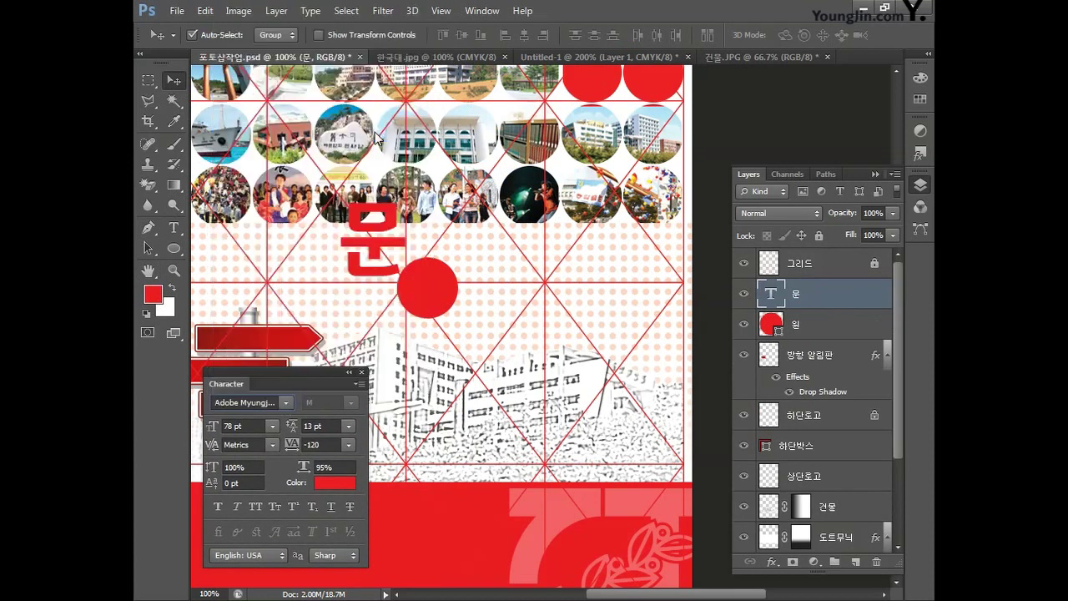
pyautogui.click(338, 482)
pyautogui.moveTo(344, 473); pyautogui.dragTo(313, 338)
pyautogui.click(685, 328)
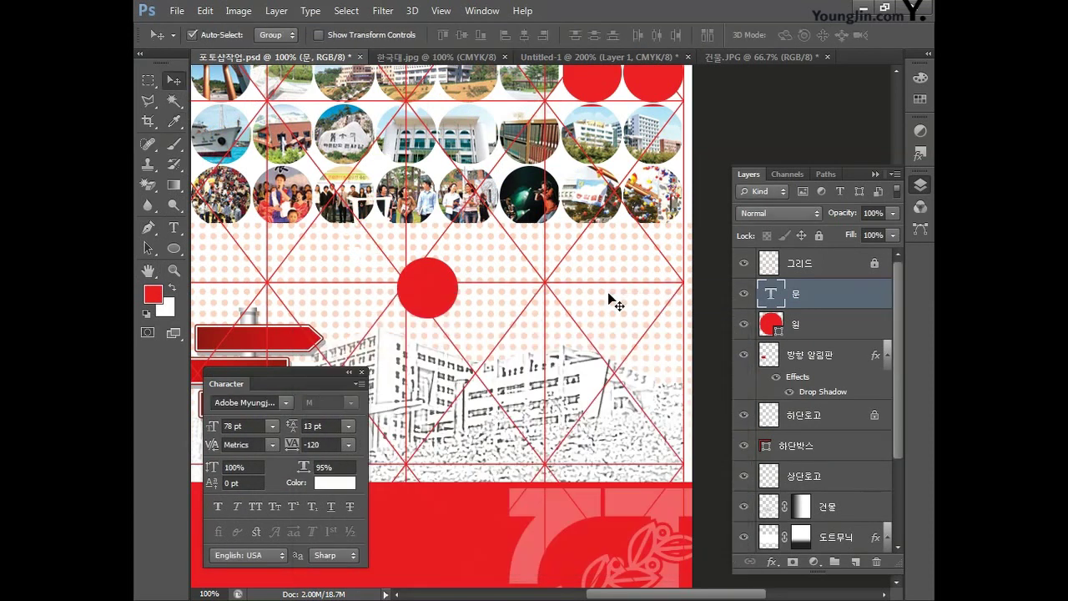
# Fit the 문 text inside the red circle at about 49 pt and make it faux bold.
pyautogui.moveTo(399, 223); pyautogui.dragTo(447, 284)
pyautogui.hotkey('ctrl', 't')
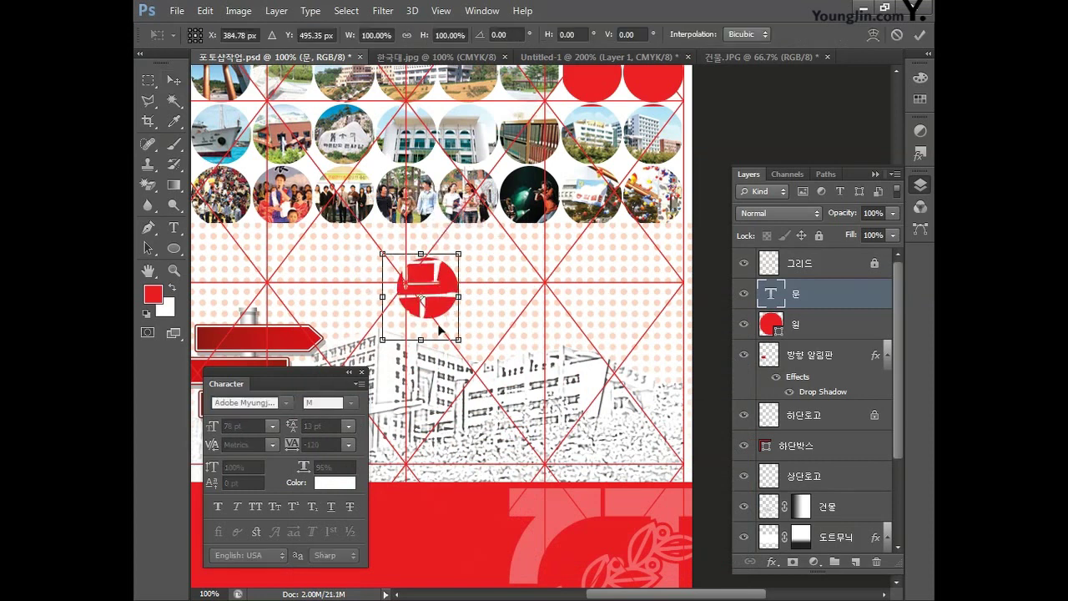
pyautogui.moveTo(381, 339); pyautogui.dragTo(408, 311)
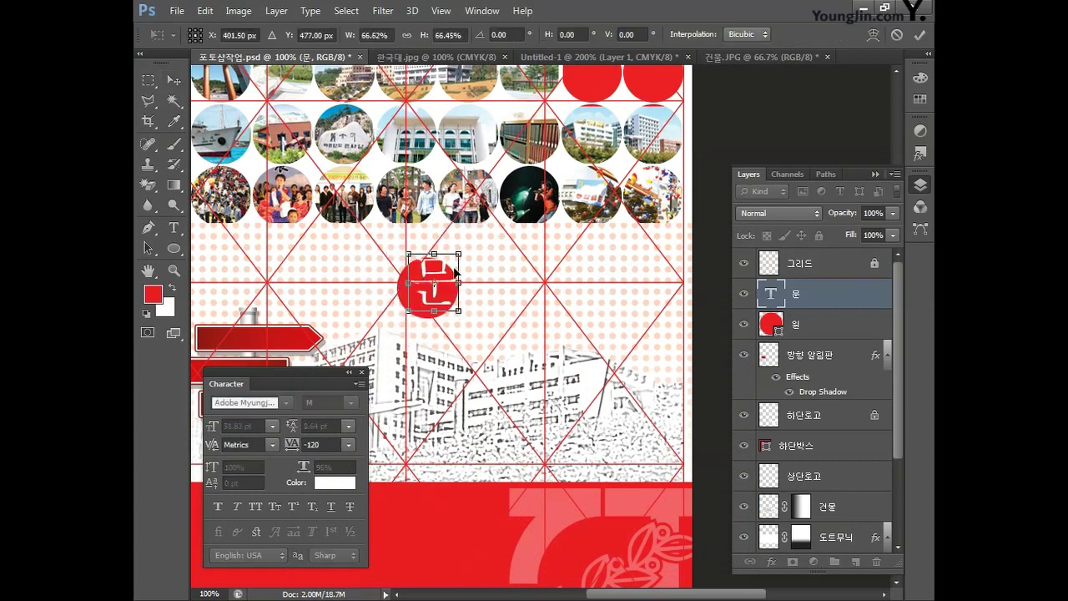
pyautogui.moveTo(460, 253); pyautogui.dragTo(439, 279)
pyautogui.press('Return')
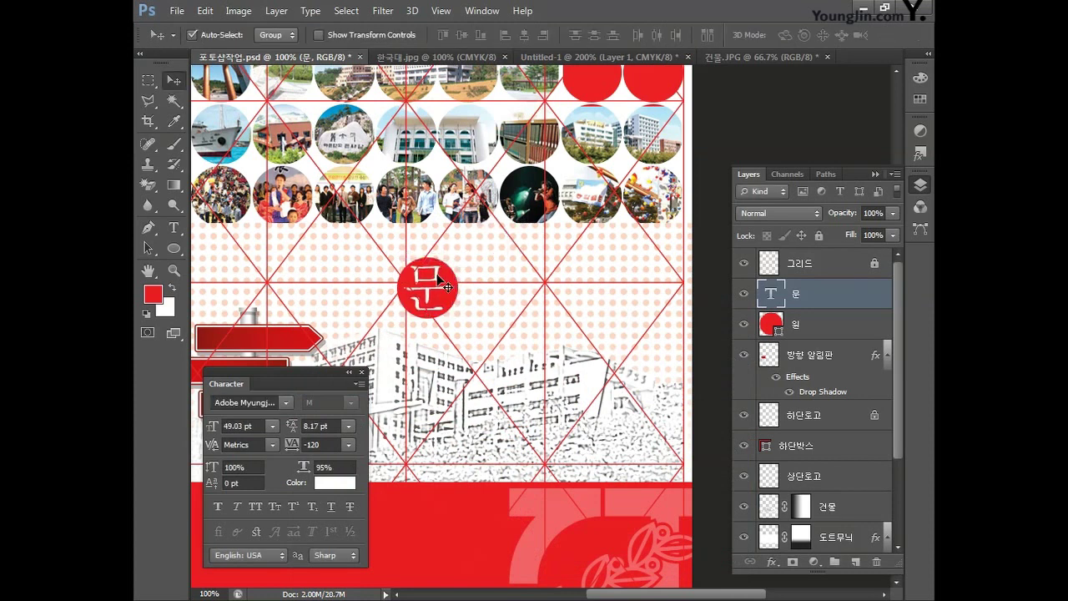
pyautogui.click(215, 509)
# Add the text 화전문대학원 beside the red circle as a new text layer.
pyautogui.click(173, 227)
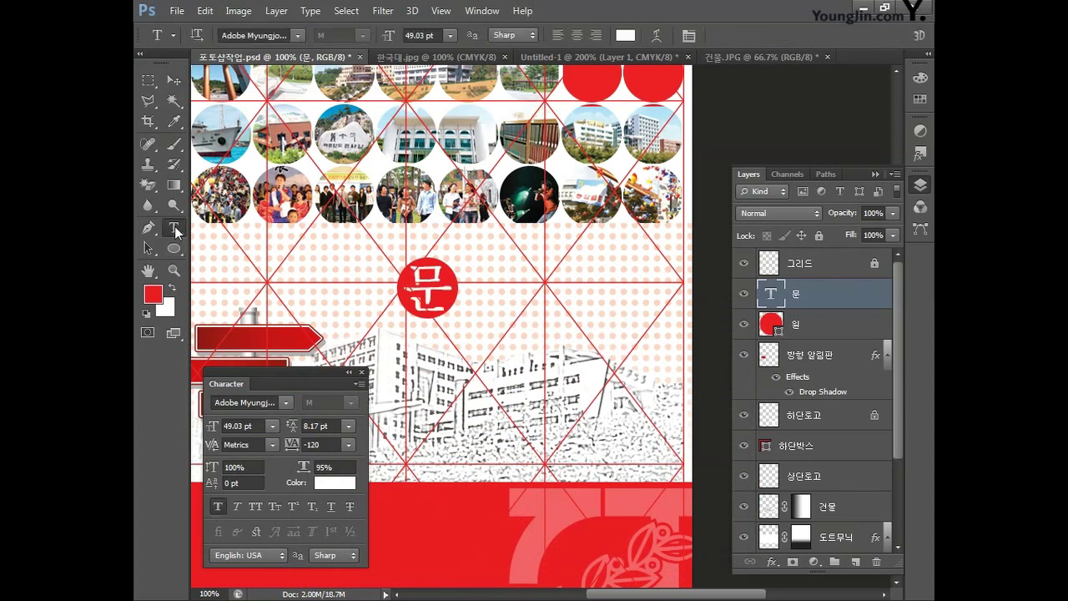
pyautogui.click(473, 288)
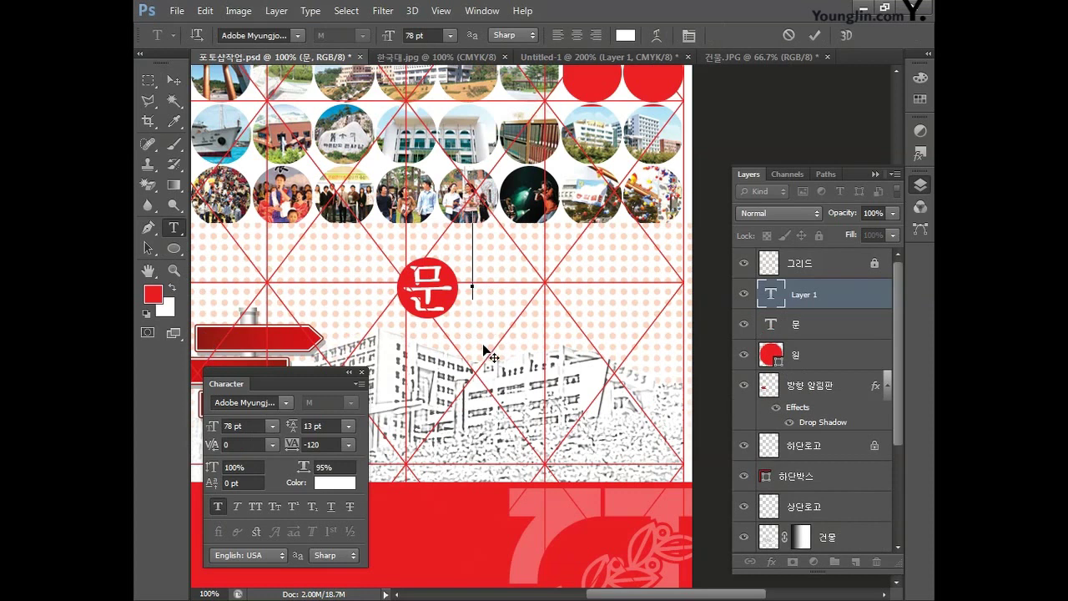
pyautogui.write('화예술회')
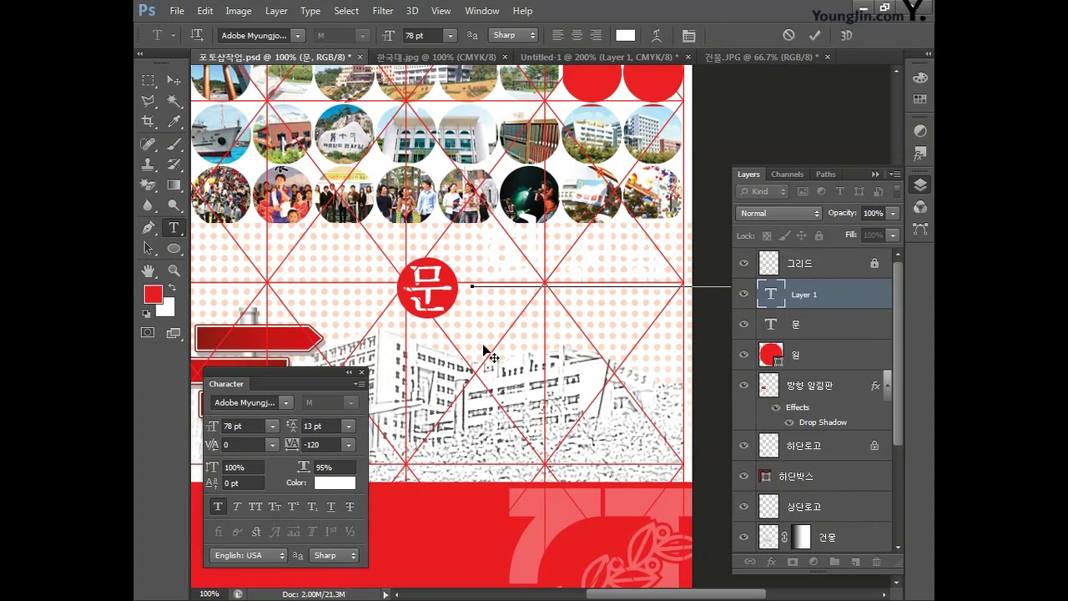
pyautogui.hotkey('ctrl', 'Return')
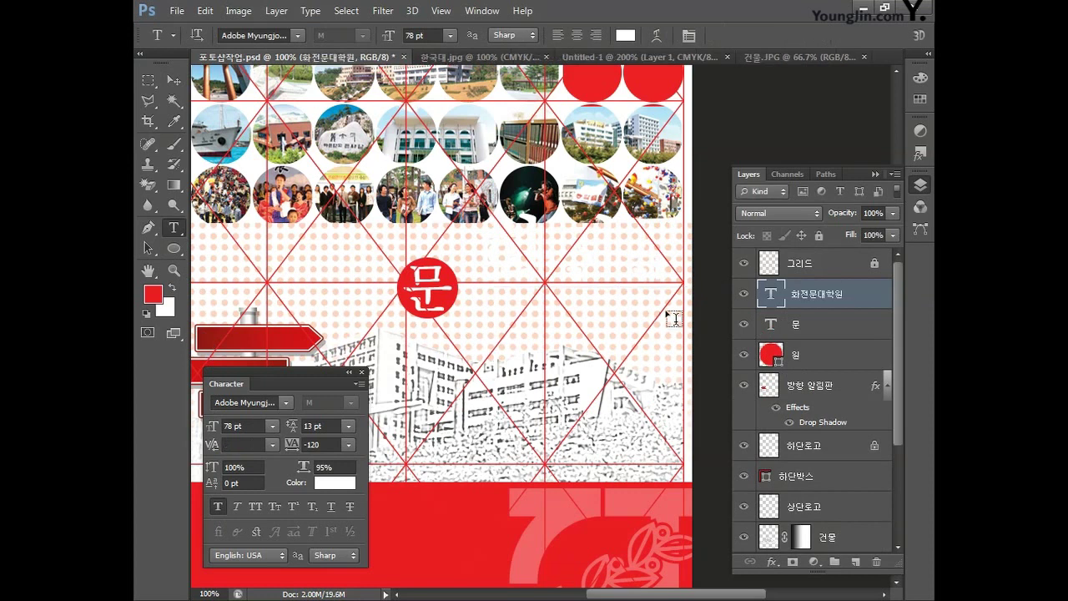
# Add a gradient overlay to the 화전문대학원 layer and set the gradient's start color to C 0, M 100, Y 100, K 0.
pyautogui.doubleClick(871, 299)
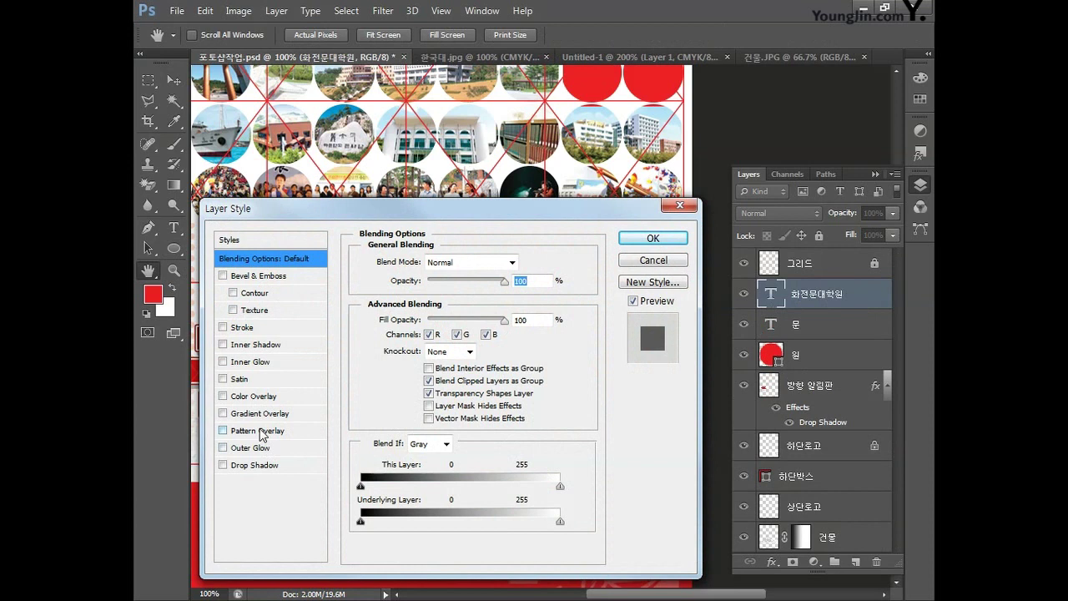
pyautogui.click(259, 413)
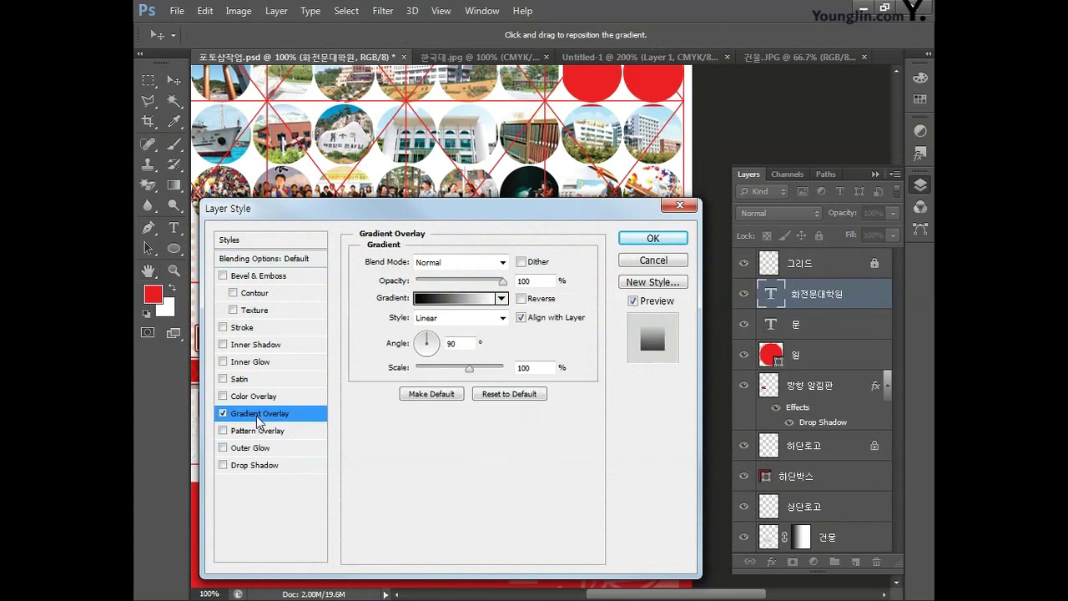
pyautogui.click(445, 302)
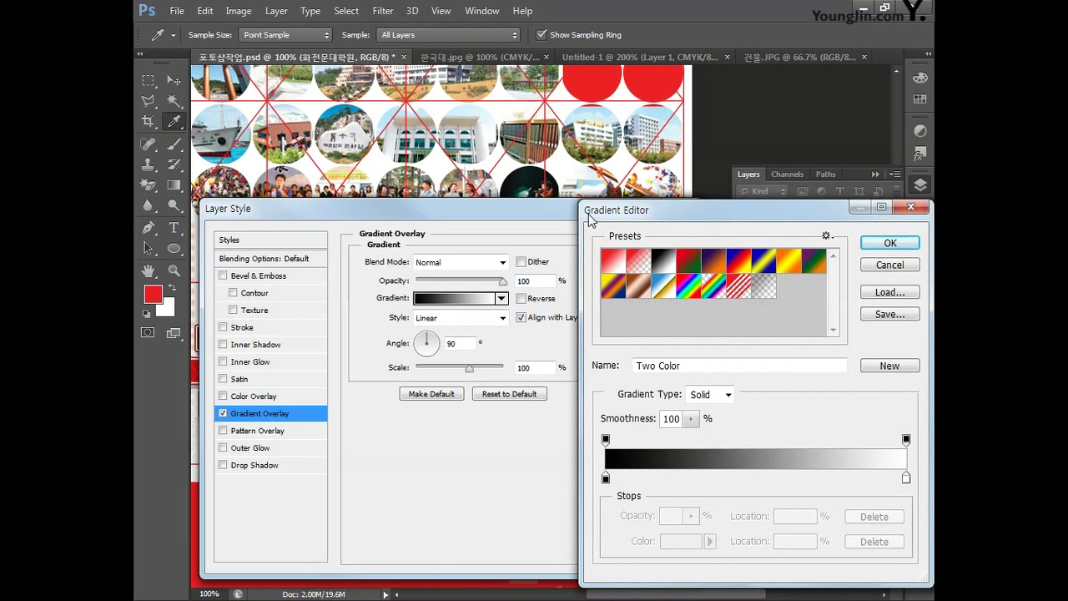
pyautogui.doubleClick(606, 482)
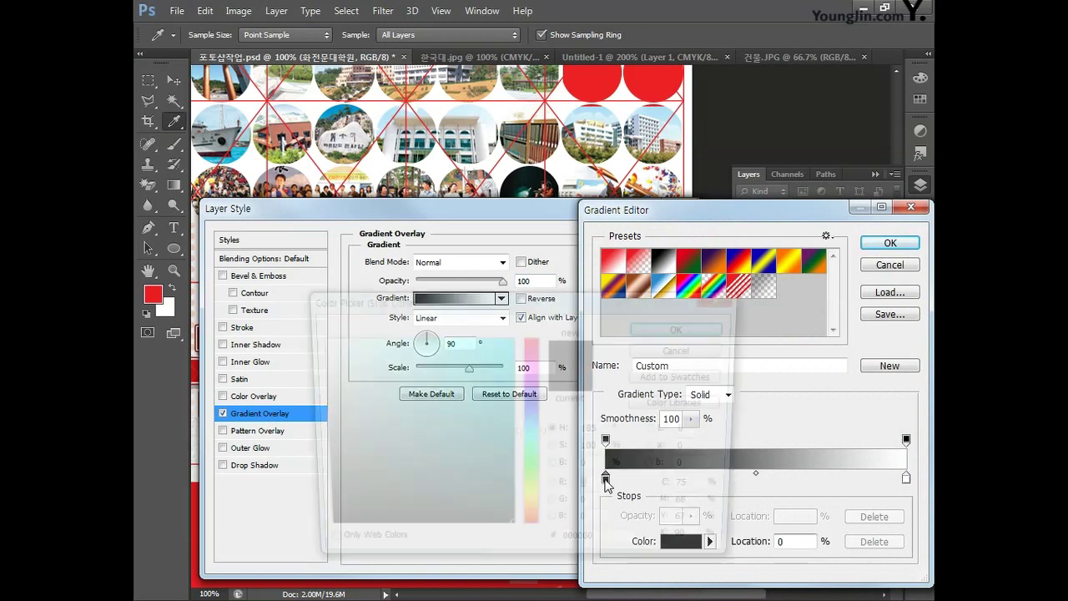
pyautogui.doubleClick(710, 491)
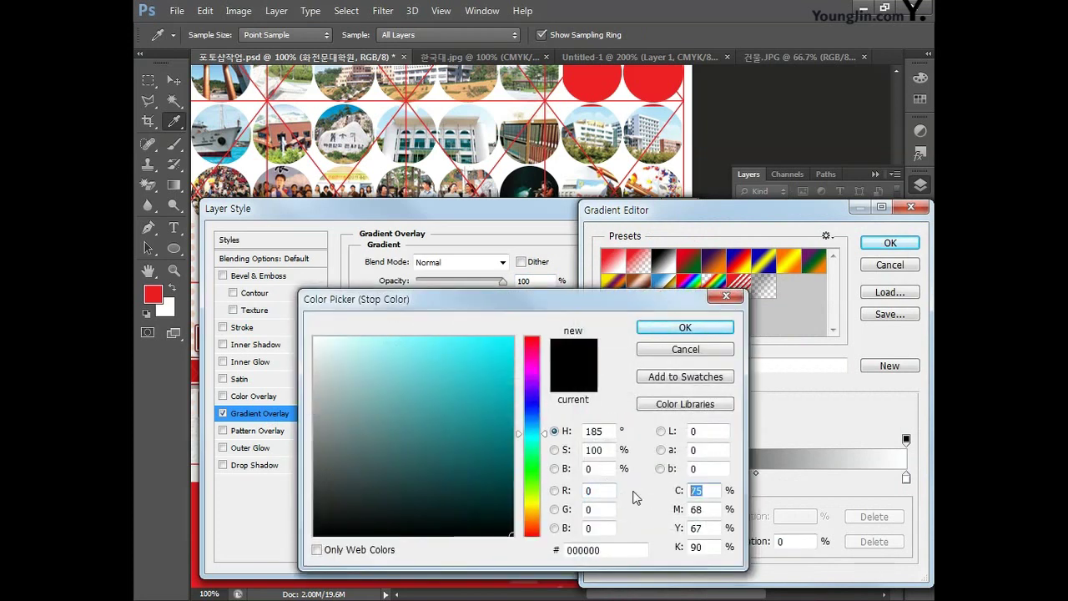
pyautogui.write('0')
pyautogui.press('Tab')
pyautogui.write('10')
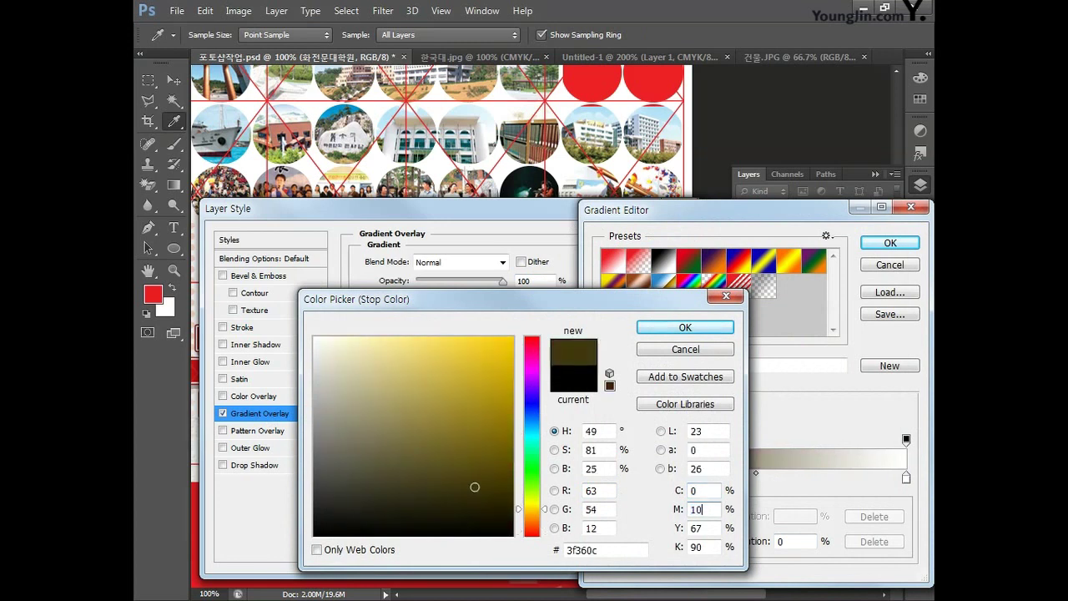
pyautogui.write('0')
pyautogui.press('Tab')
pyautogui.write('100')
pyautogui.press('Tab')
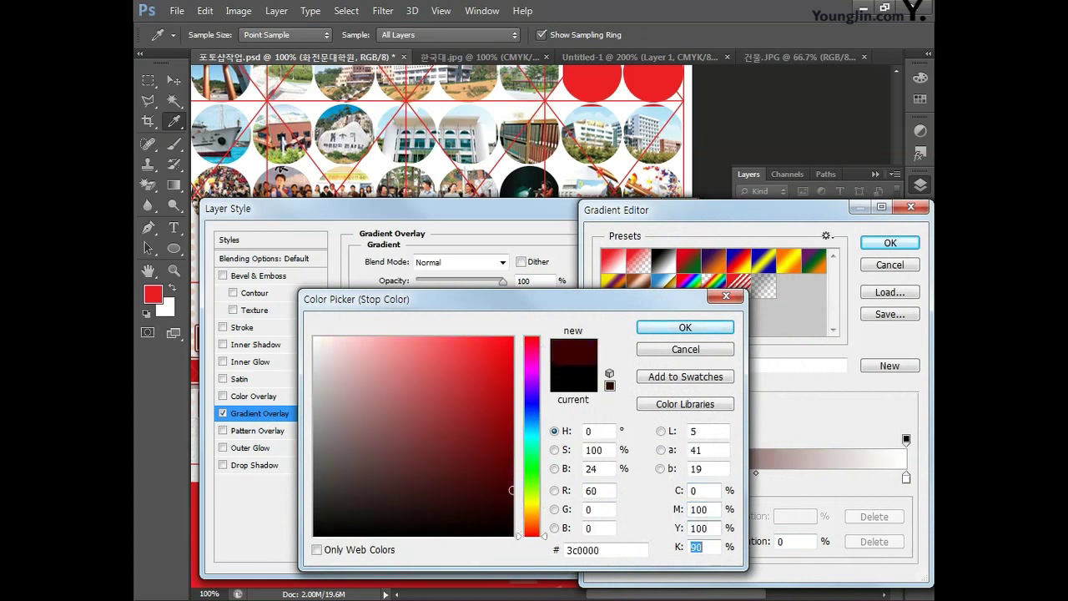
pyautogui.write('0')
pyautogui.press('Return')
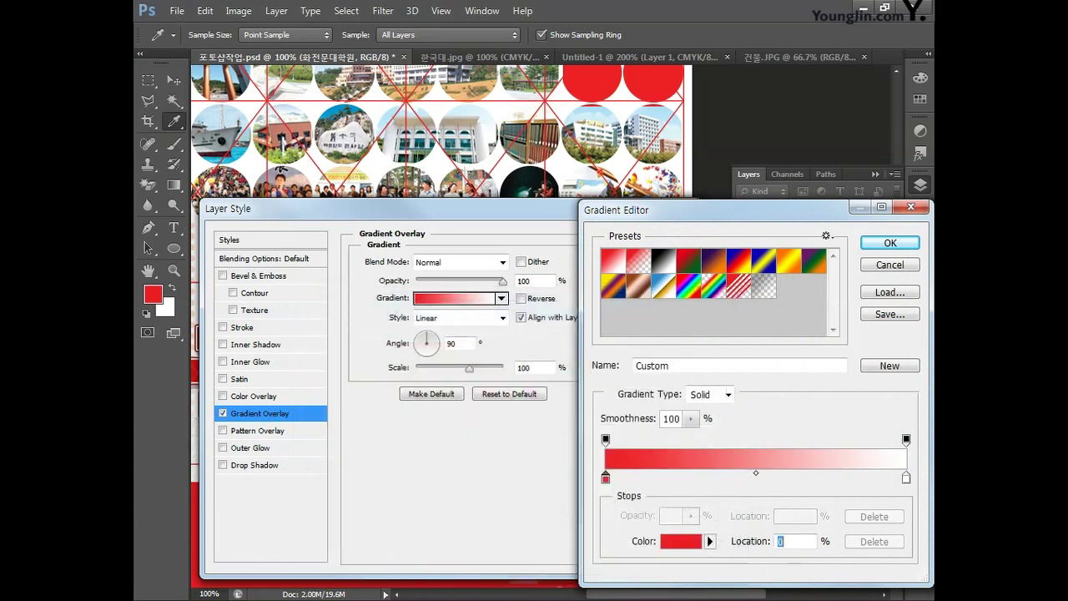
# Set the gradient's end color to C 0, M 100, Y 100, K 50.
pyautogui.doubleClick(907, 477)
pyautogui.click(705, 491)
pyautogui.write('0')
pyautogui.press('Tab')
pyautogui.write('100')
pyautogui.press('Tab')
pyautogui.write('100')
pyautogui.press('Tab')
pyautogui.write('50')
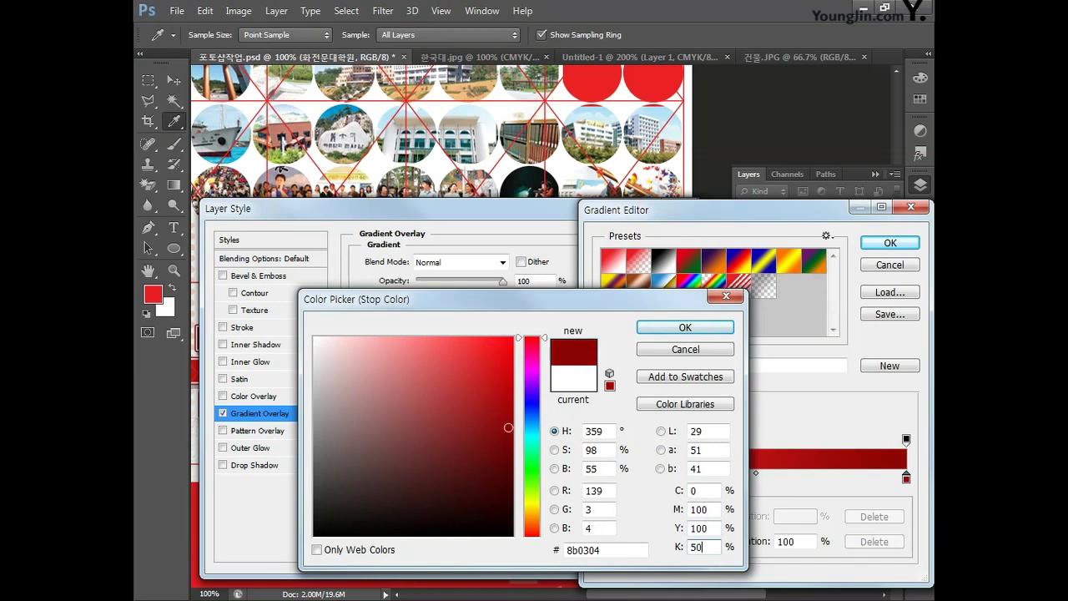
pyautogui.click(716, 328)
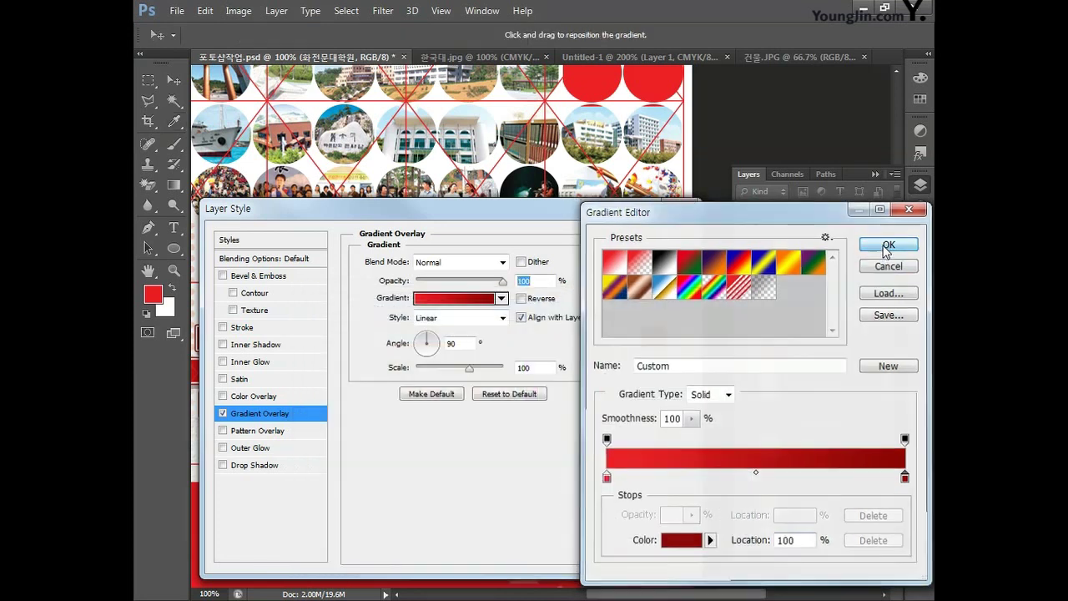
# Accept the red gradient, set the overlay's angle to 90°, and apply the layer style.
pyautogui.click(889, 243)
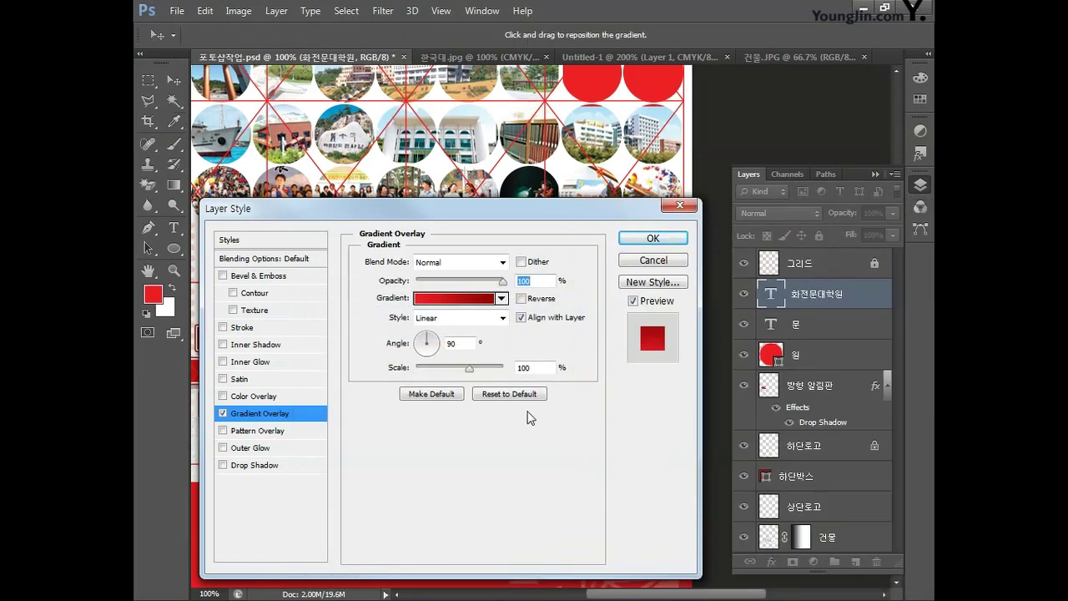
pyautogui.doubleClick(463, 346)
pyautogui.write('90')
pyautogui.click(653, 239)
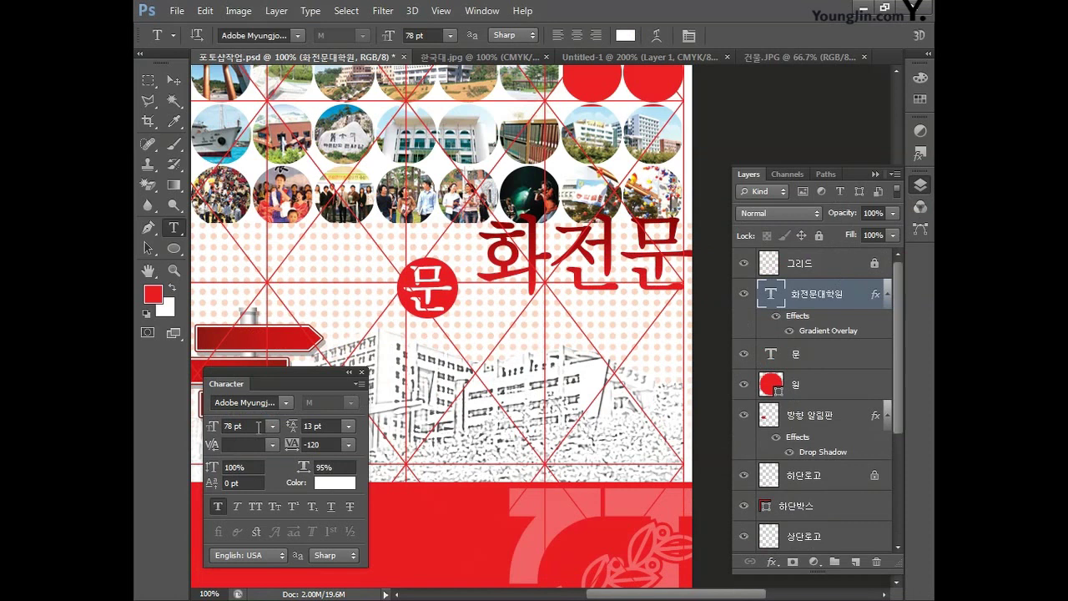
# Set the 화전문대학원 text's font size to 40 pt.
pyautogui.click(230, 426)
pyautogui.write('40')
pyautogui.press('Return')
# Move the 화전문대학원 text right next to the red circle and scale it down to about 36 pt.
pyautogui.click(175, 81)
pyautogui.moveTo(534, 284); pyautogui.dragTo(526, 293)
pyautogui.hotkey('ctrl', 't')
pyautogui.moveTo(685, 303); pyautogui.dragTo(662, 298)
pyautogui.press('Return')
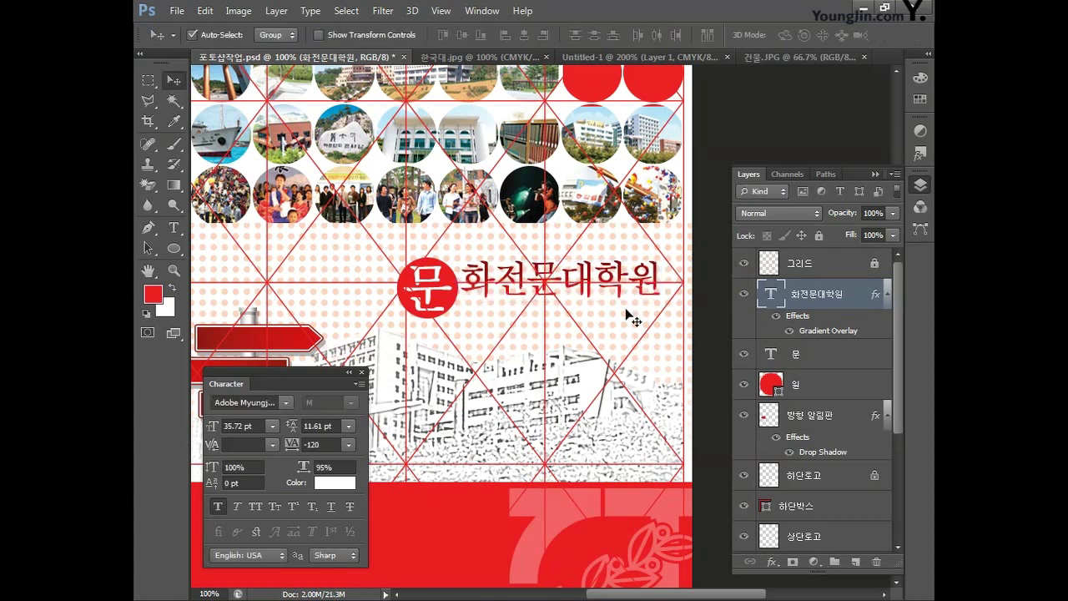
pyautogui.click(361, 373)
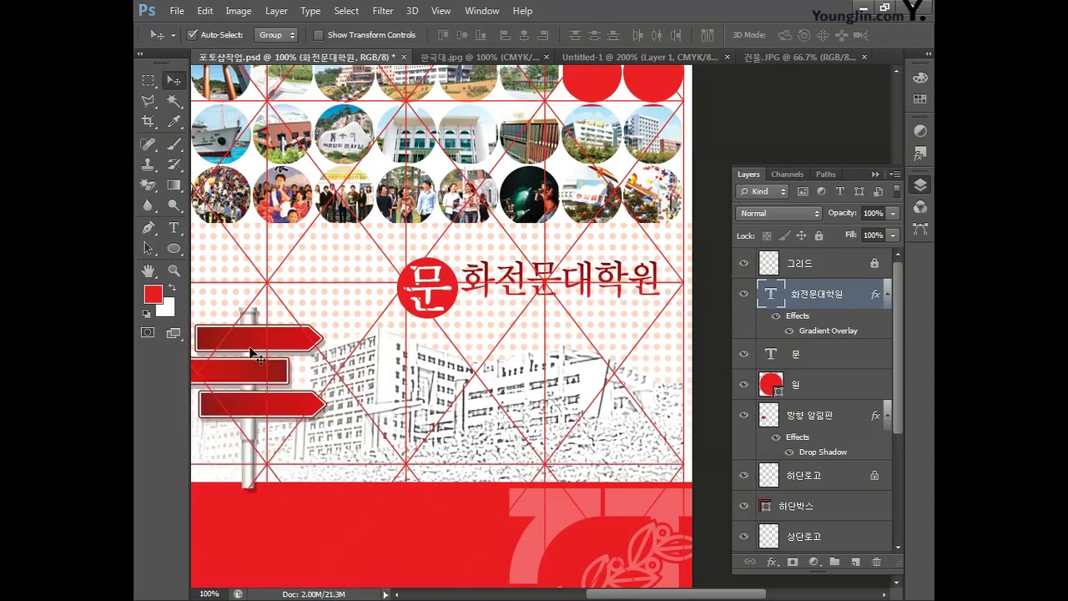
# Hide the 그리드 layer so the whole poster shows without the grid lines.
pyautogui.click(174, 270)
pyautogui.hotkey('ctrl', '0')
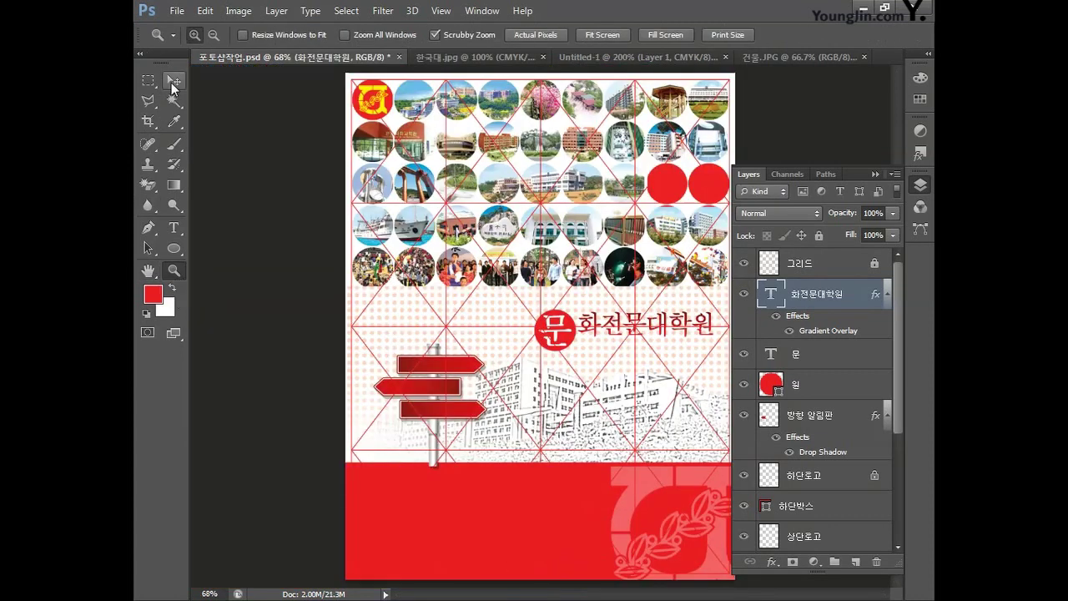
pyautogui.click(171, 82)
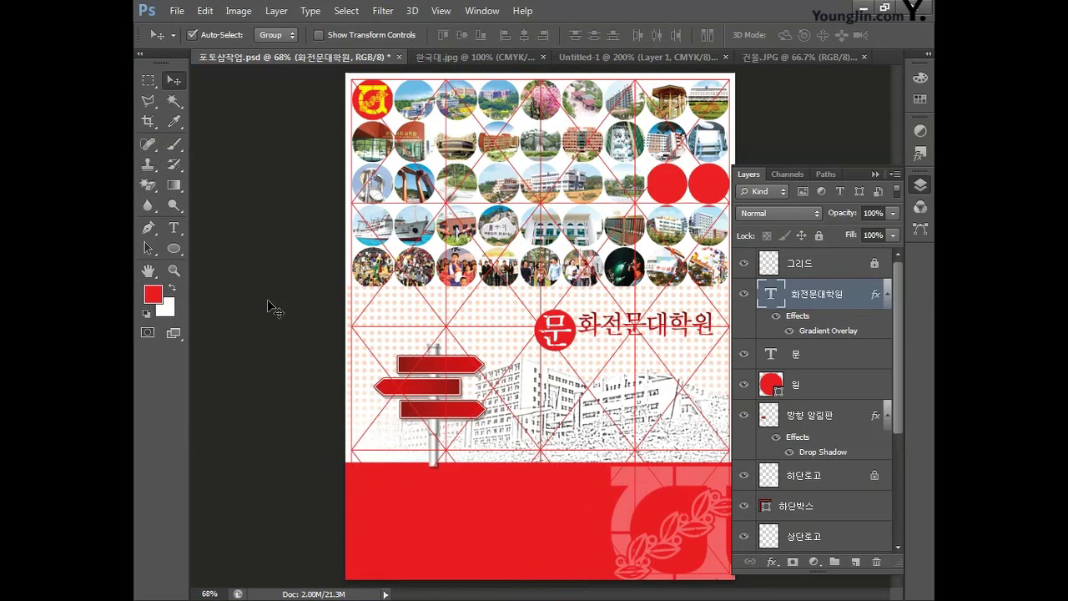
pyautogui.click(744, 263)
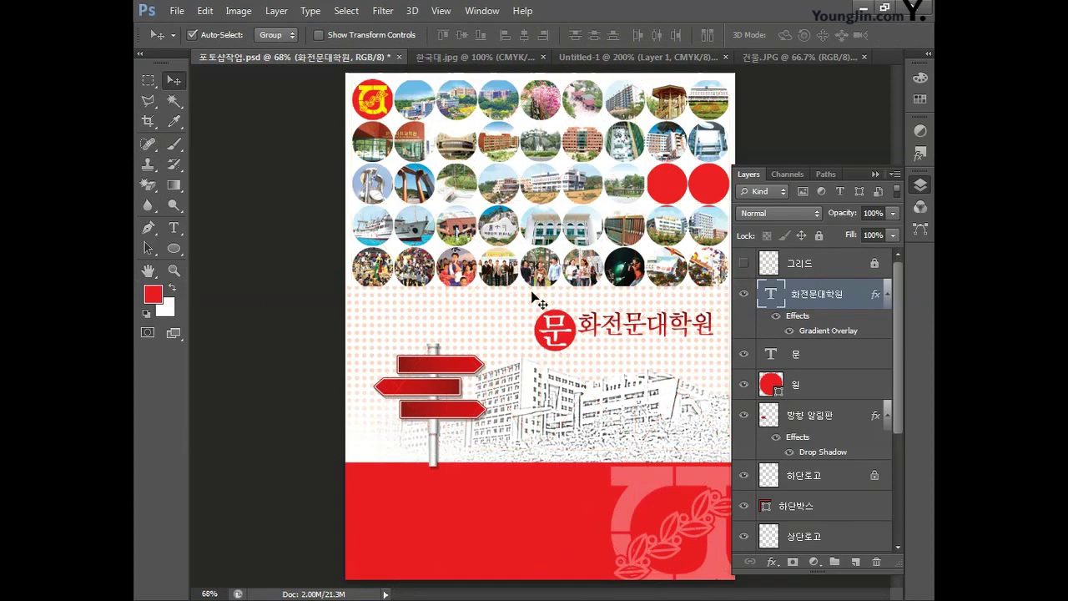
# Save the poster as a JPEG copy named 01 with quality 12 (Maximum) and Baseline Optimized format.
pyautogui.click(178, 12)
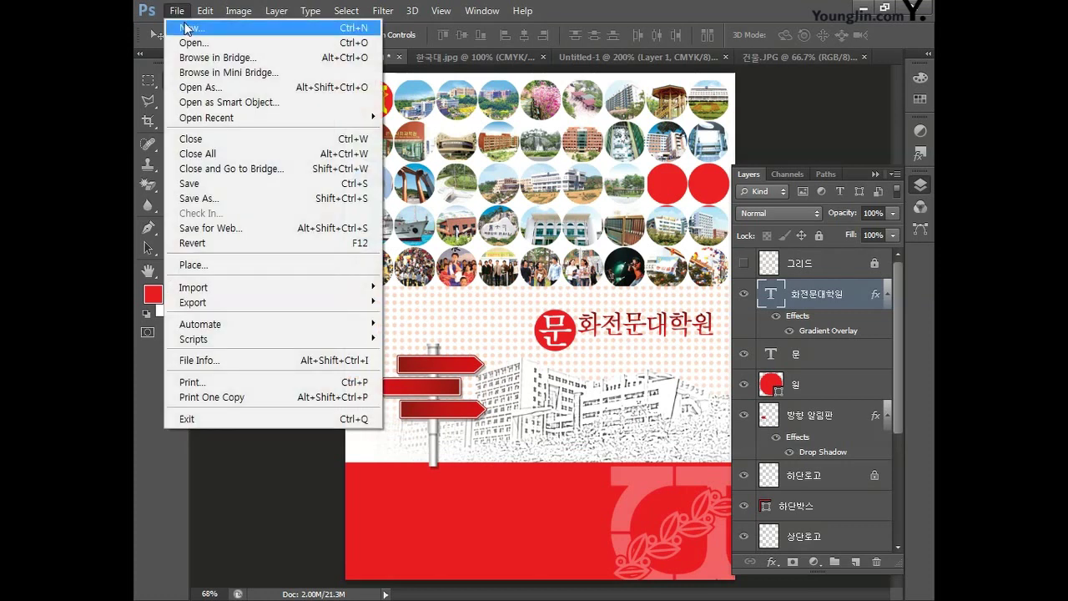
pyautogui.click(220, 198)
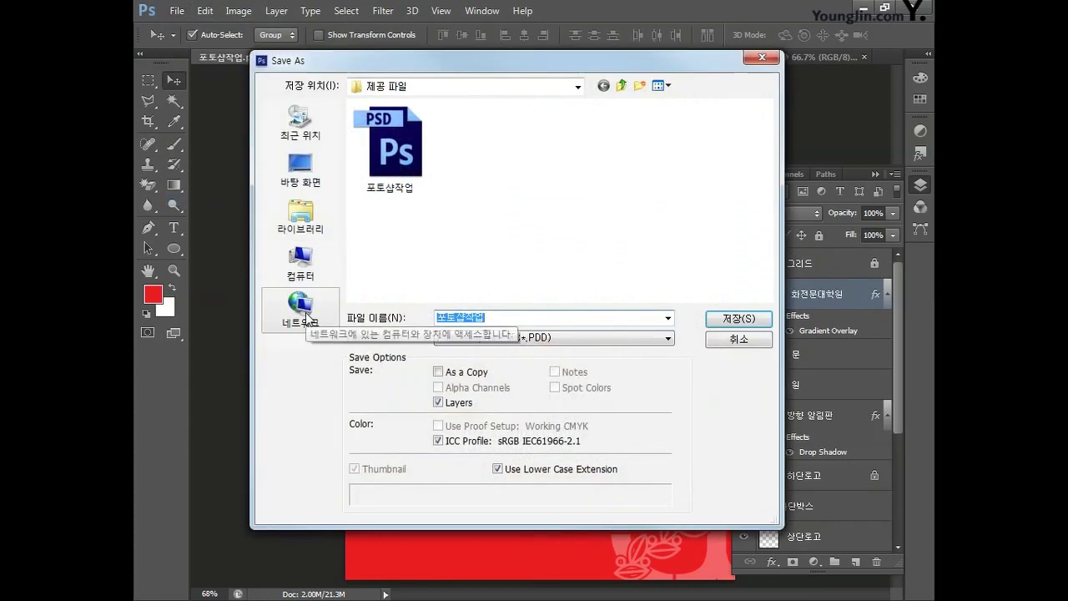
pyautogui.click(466, 338)
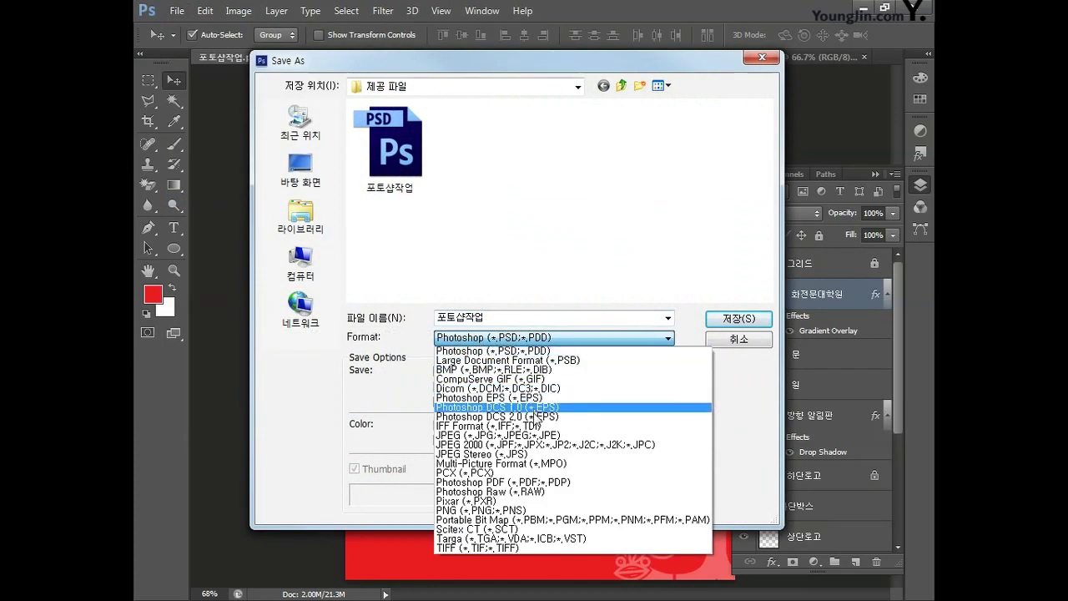
pyautogui.click(534, 435)
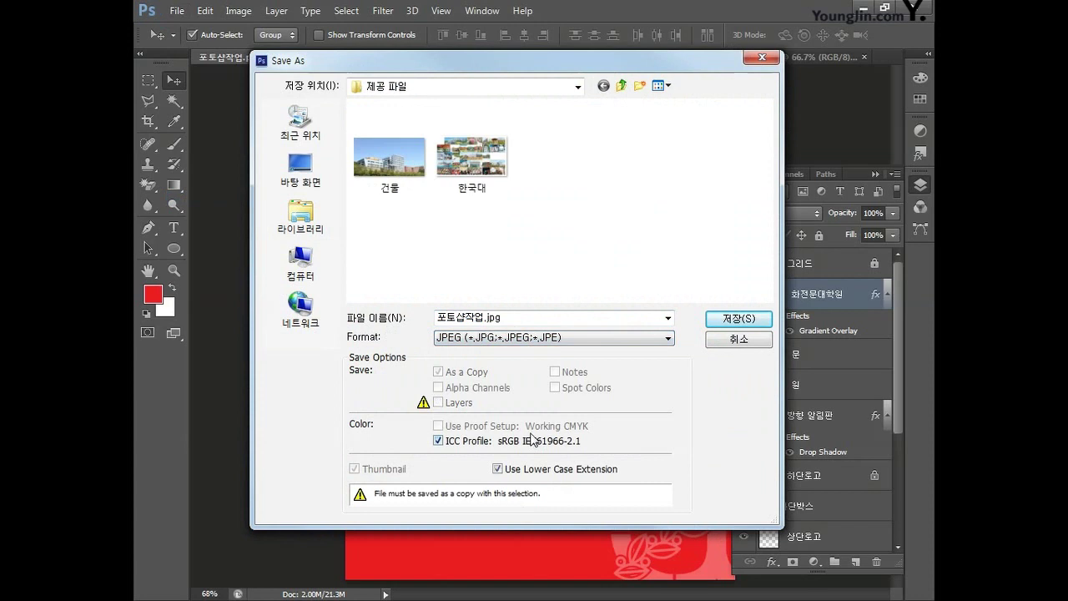
pyautogui.doubleClick(517, 318)
pyautogui.write('01')
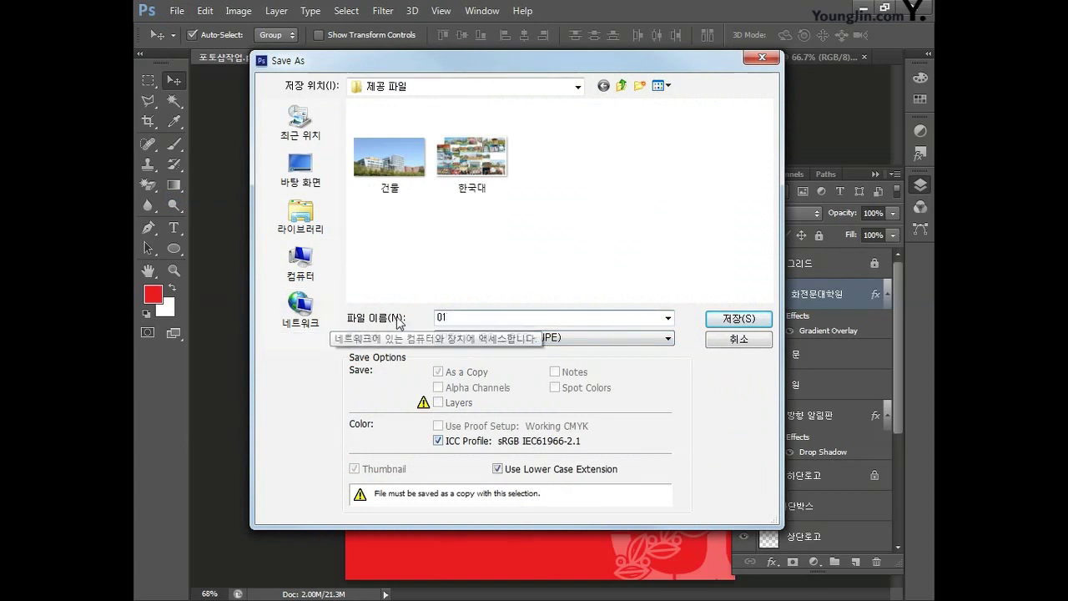
pyautogui.click(739, 319)
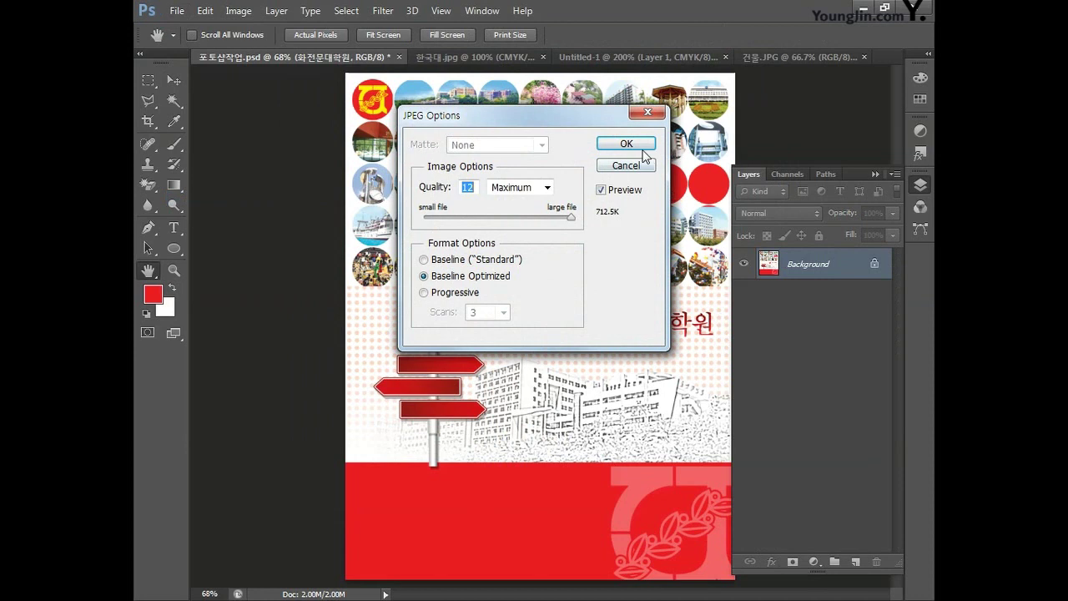
pyautogui.click(626, 145)
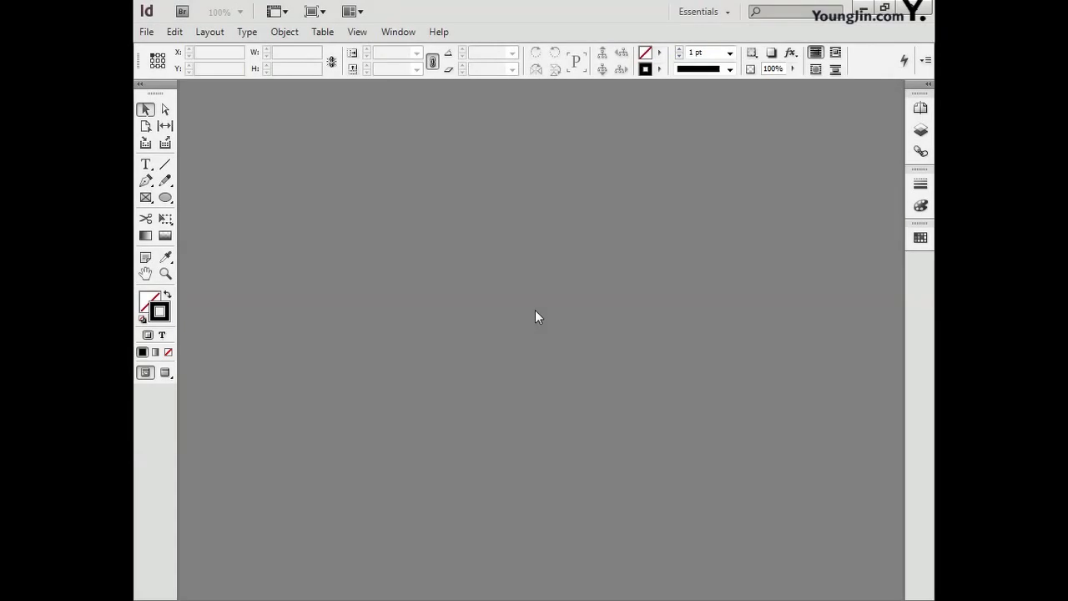
# Switch to InDesign and set up a new A4 print document with 1 page and facing pages off.
pyautogui.click(148, 33)
pyautogui.moveTo(165, 50)
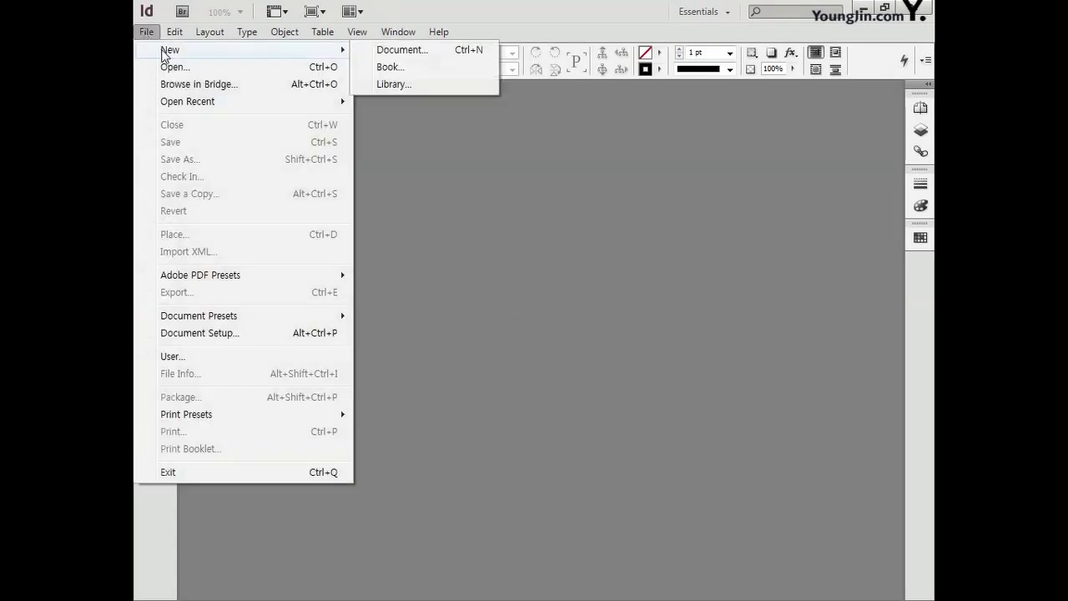
pyautogui.click(373, 52)
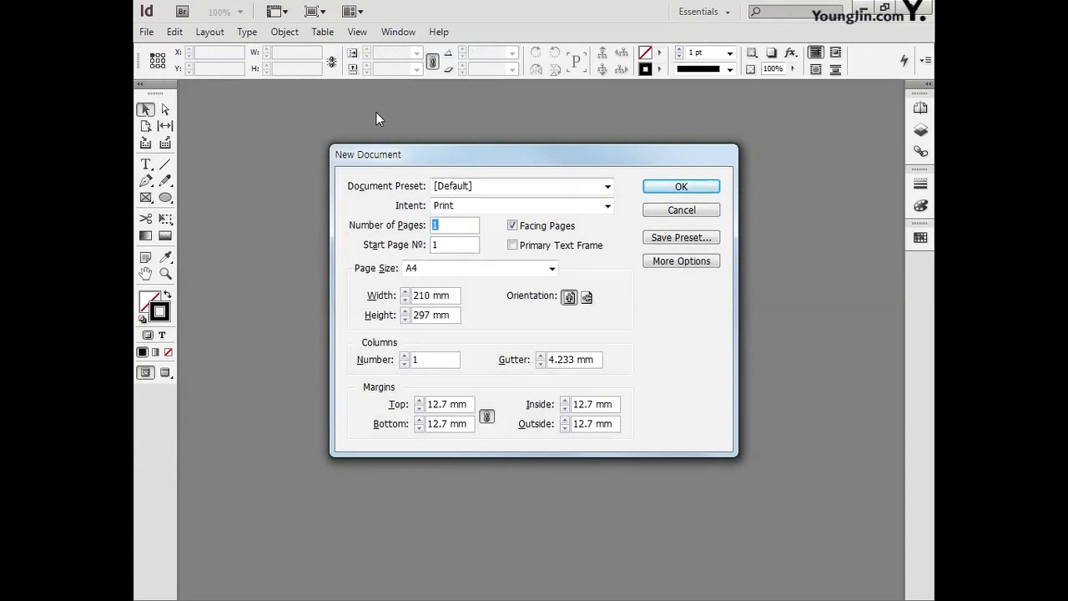
pyautogui.write('1')
pyautogui.click(524, 231)
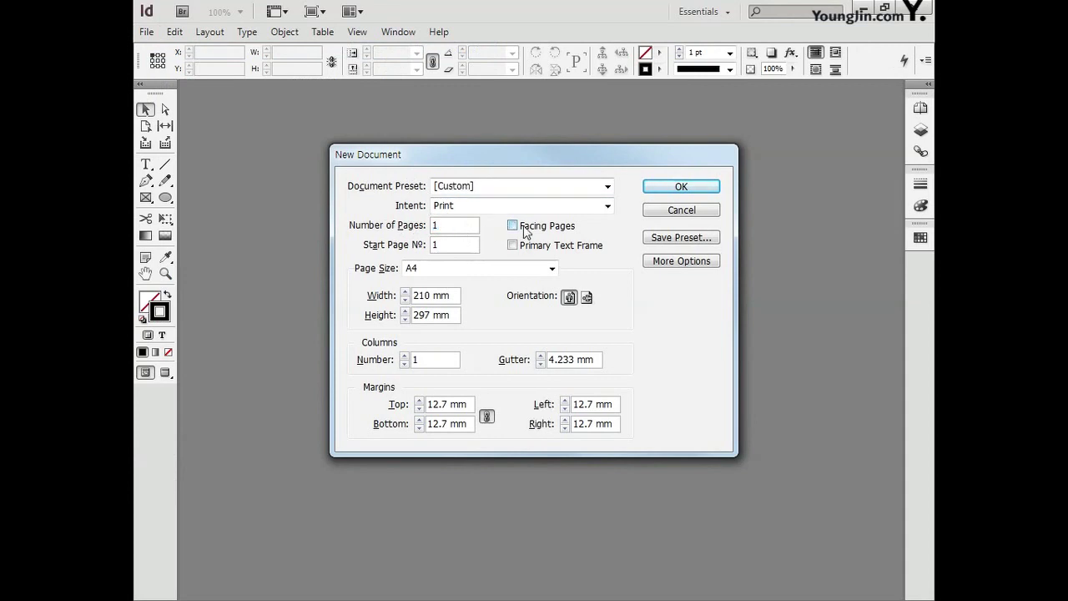
pyautogui.click(495, 268)
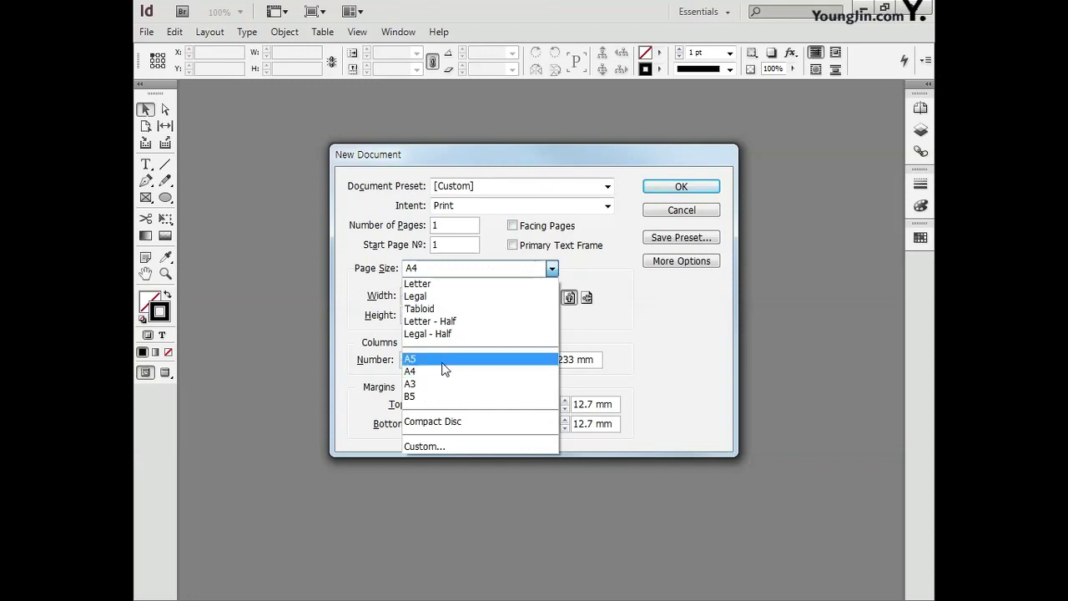
pyautogui.click(442, 373)
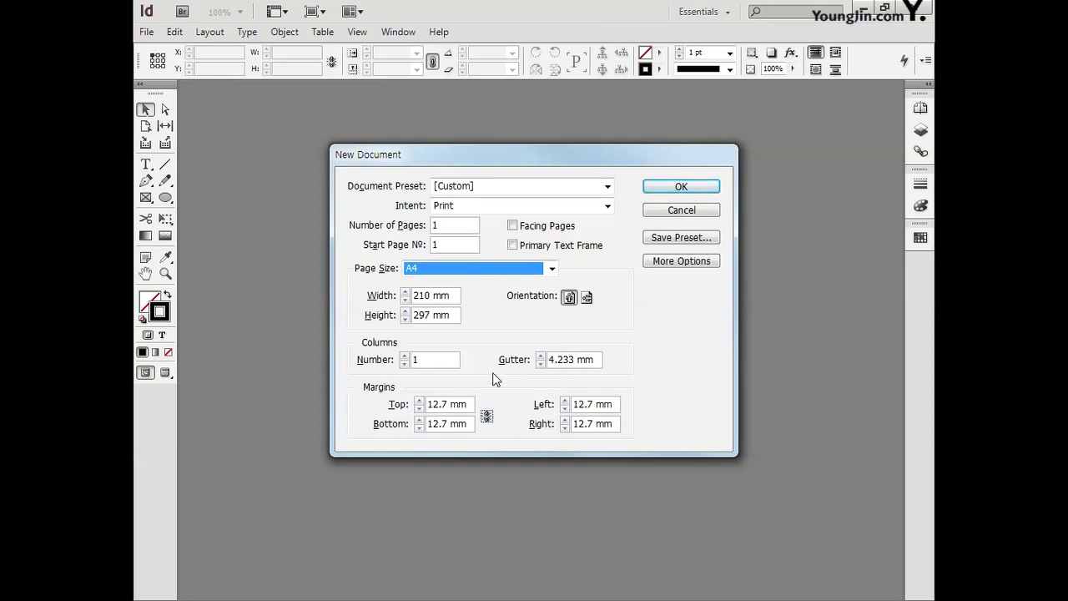
# Set the top and bottom margins to 27.5 mm and the left and right margins to 12 mm, and create the document.
pyautogui.click(472, 404)
pyautogui.click(398, 405)
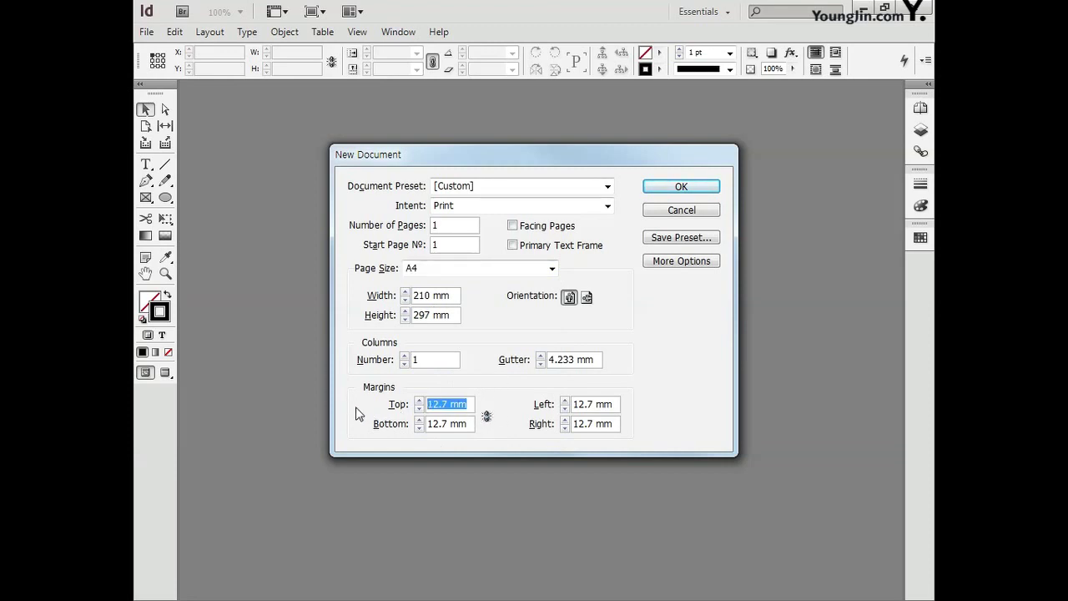
pyautogui.write('27.5')
pyautogui.moveTo(472, 424); pyautogui.dragTo(381, 426)
pyautogui.write('27')
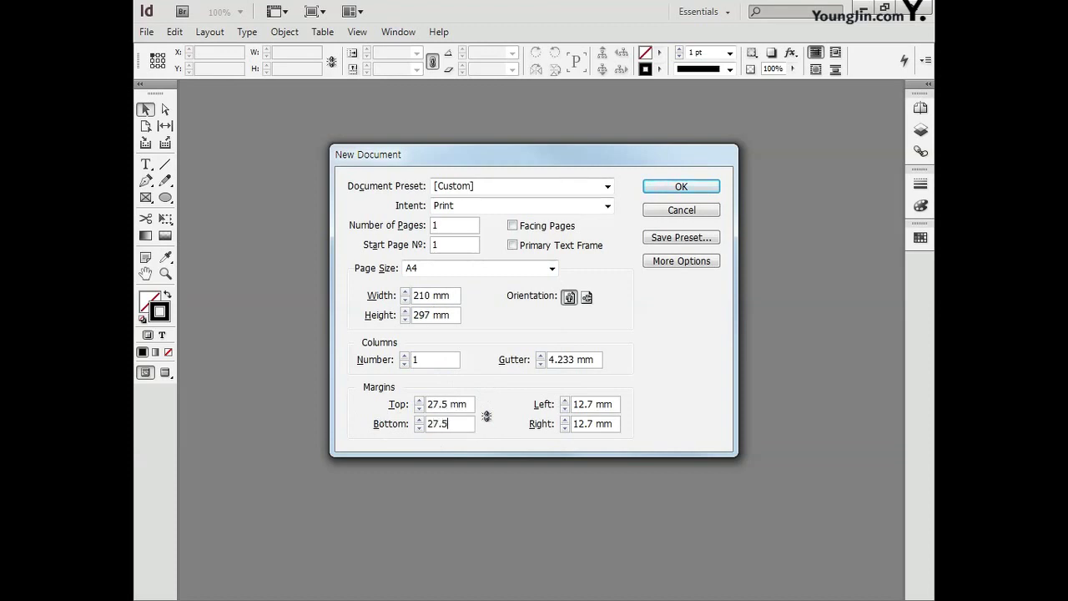
pyautogui.moveTo(616, 404); pyautogui.dragTo(541, 429)
pyautogui.write('1')
pyautogui.write('1')
pyautogui.write('2')
pyautogui.click(663, 187)
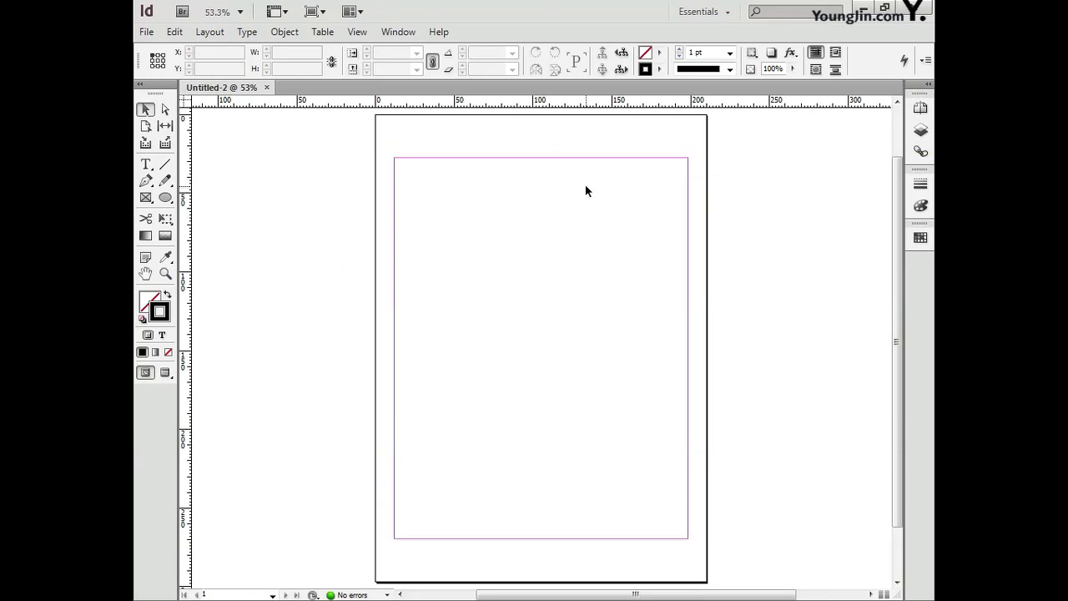
# Set the ruler origin at the upper-left margin corner and place a vertical guide at X 3 mm.
pyautogui.moveTo(187, 103); pyautogui.dragTo(395, 159)
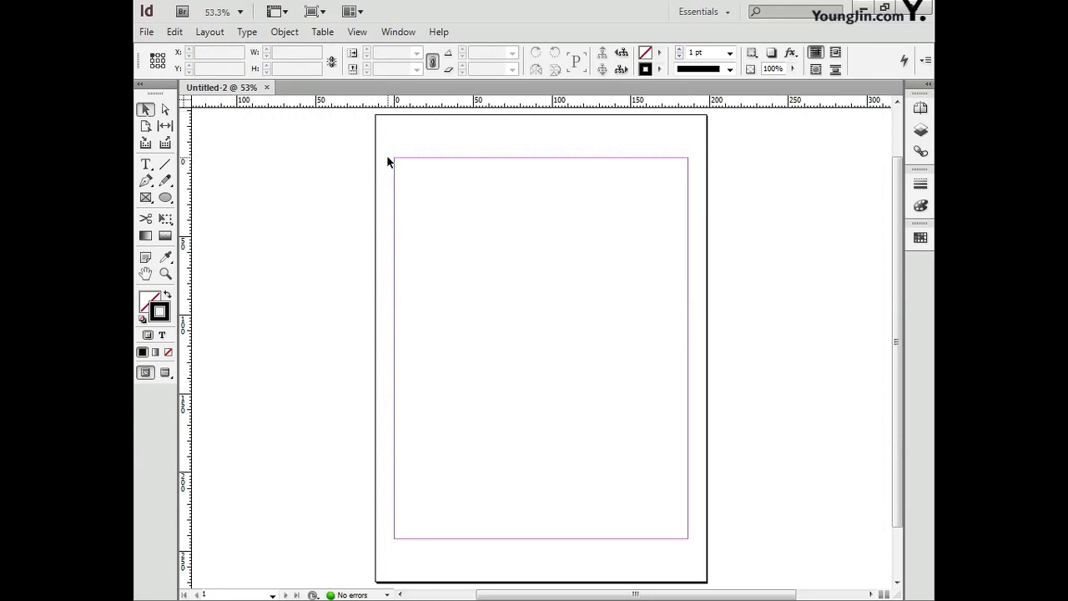
pyautogui.click(165, 273)
pyautogui.moveTo(375, 139); pyautogui.dragTo(412, 176)
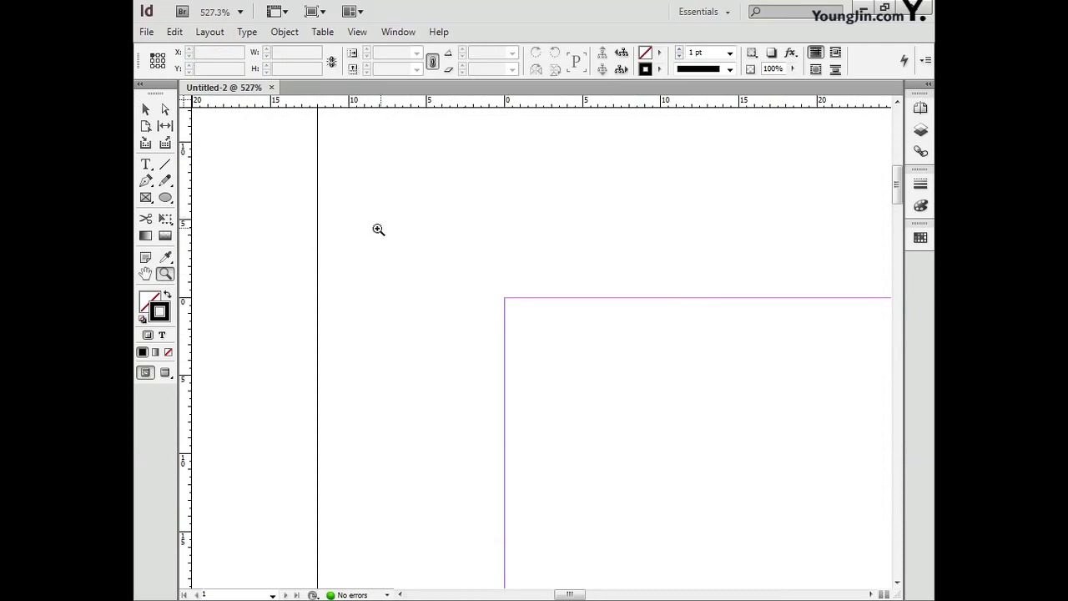
pyautogui.moveTo(182, 232); pyautogui.dragTo(505, 297)
pyautogui.doubleClick(209, 52)
pyautogui.write('3')
pyautogui.press('Return')
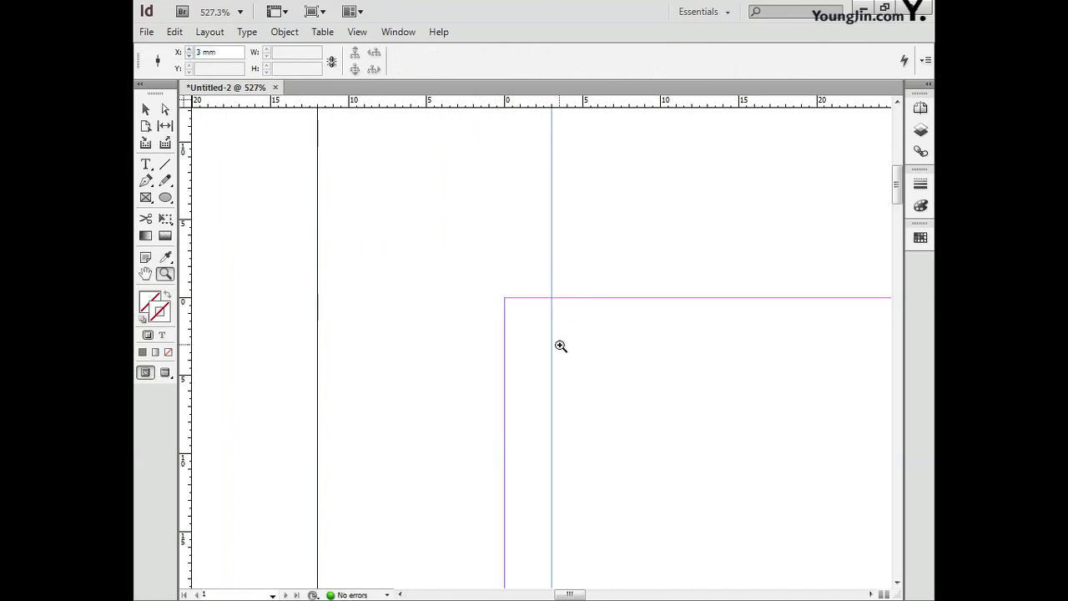
# Place a horizontal page guide at Y 3 mm, just inside the upper margin line.
pyautogui.moveTo(561, 104); pyautogui.dragTo(561, 298)
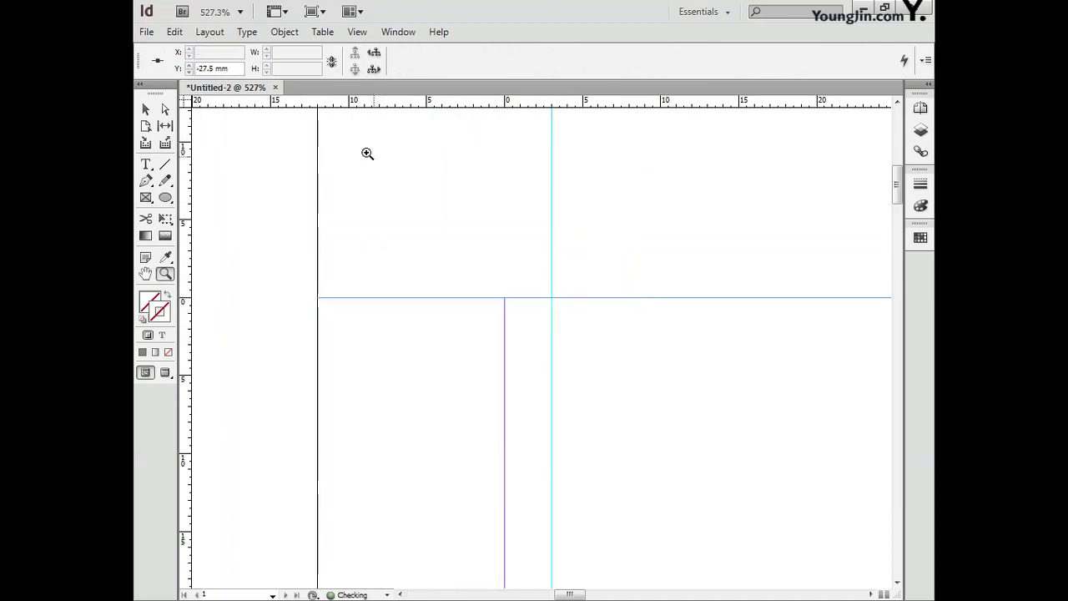
pyautogui.doubleClick(207, 67)
pyautogui.write('3')
pyautogui.press('Return')
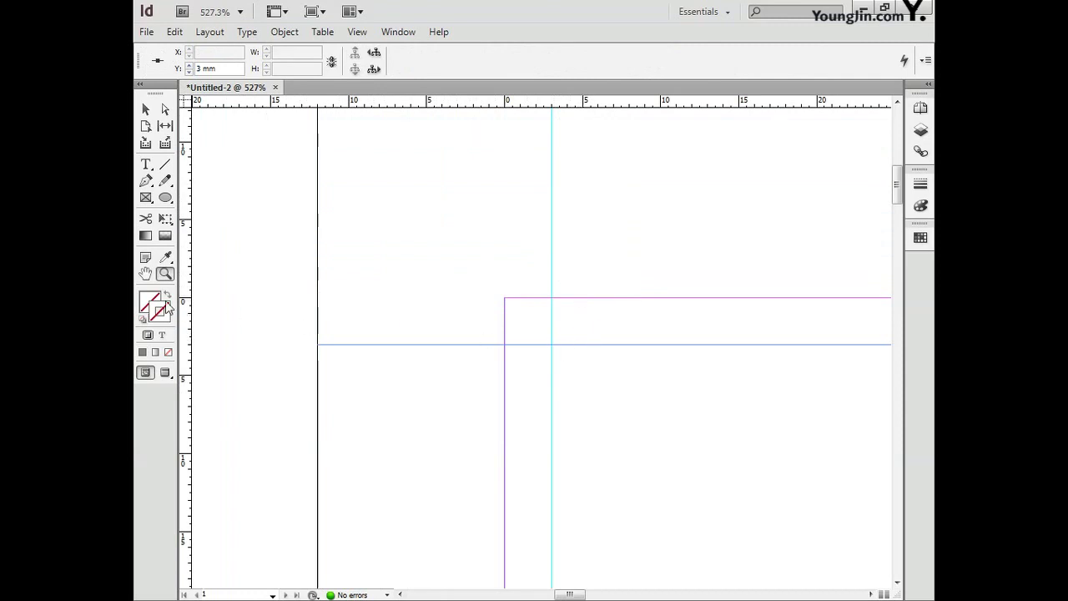
# Place a horizontal page guide at Y 239 mm, just inside the lower margin line.
pyautogui.doubleClick(145, 274)
pyautogui.moveTo(678, 519); pyautogui.dragTo(702, 554)
pyautogui.moveTo(517, 105); pyautogui.dragTo(527, 398)
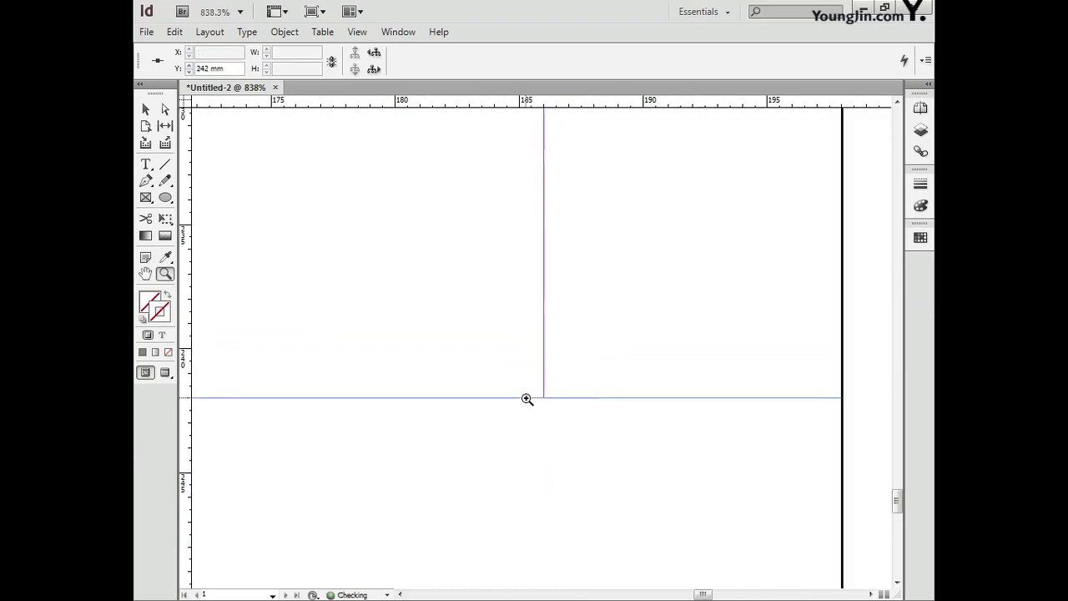
pyautogui.tripleClick(223, 69)
pyautogui.write('239')
pyautogui.press('Return')
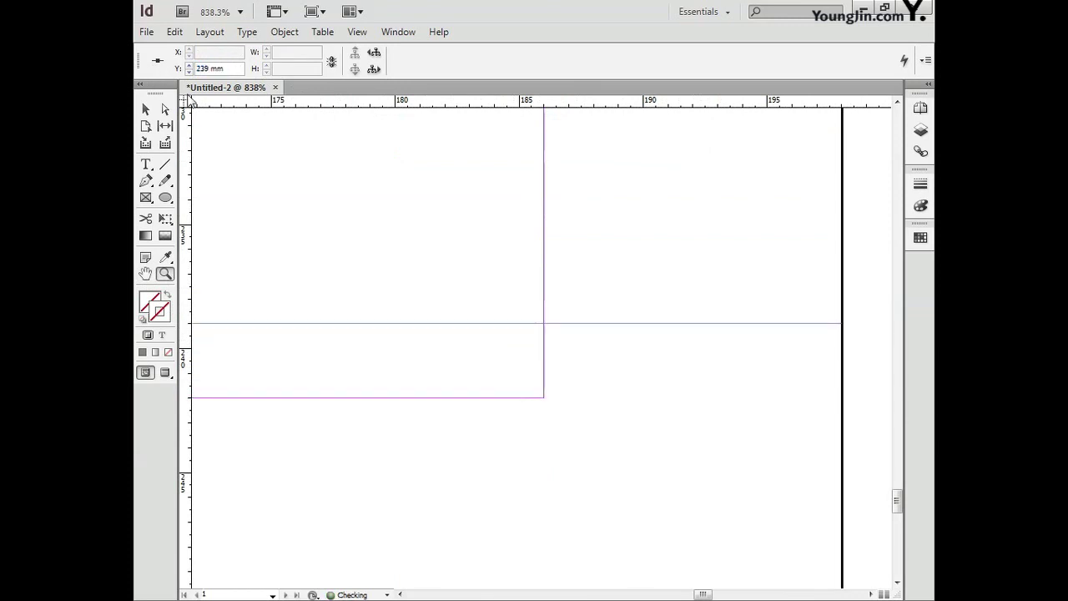
# Place a vertical page guide at X 183 mm, just inside the right margin line.
pyautogui.moveTo(194, 195); pyautogui.dragTo(544, 252)
pyautogui.tripleClick(221, 52)
pyautogui.write('183')
pyautogui.press('Return')
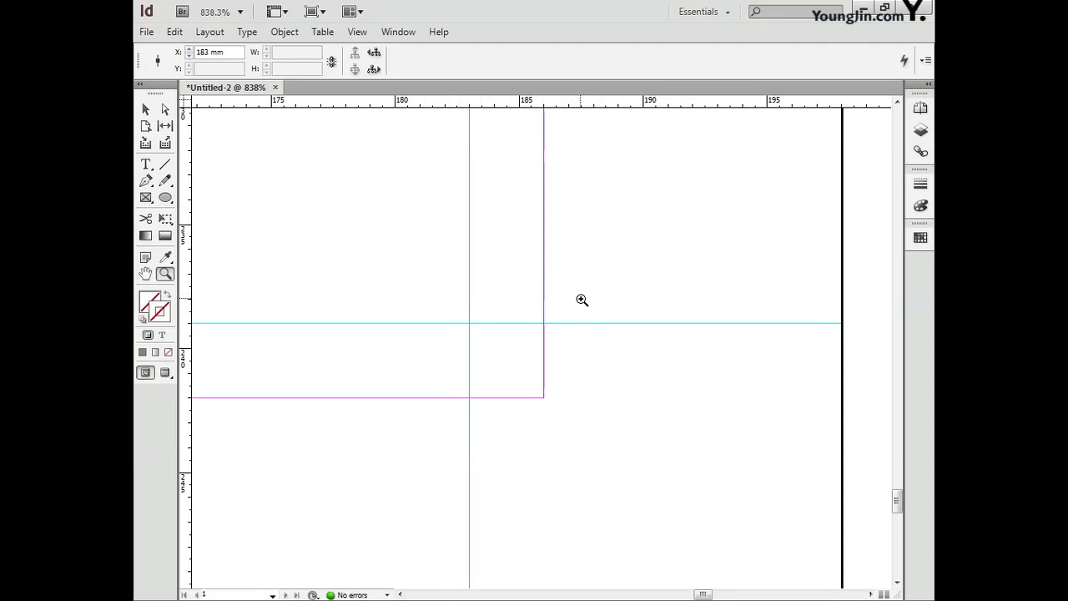
# Draw a vertical line about 10.5 mm long above the upper-left margin corner and a horizontal line about 8.4 mm long beside it.
pyautogui.hotkey('ctrl', '1')
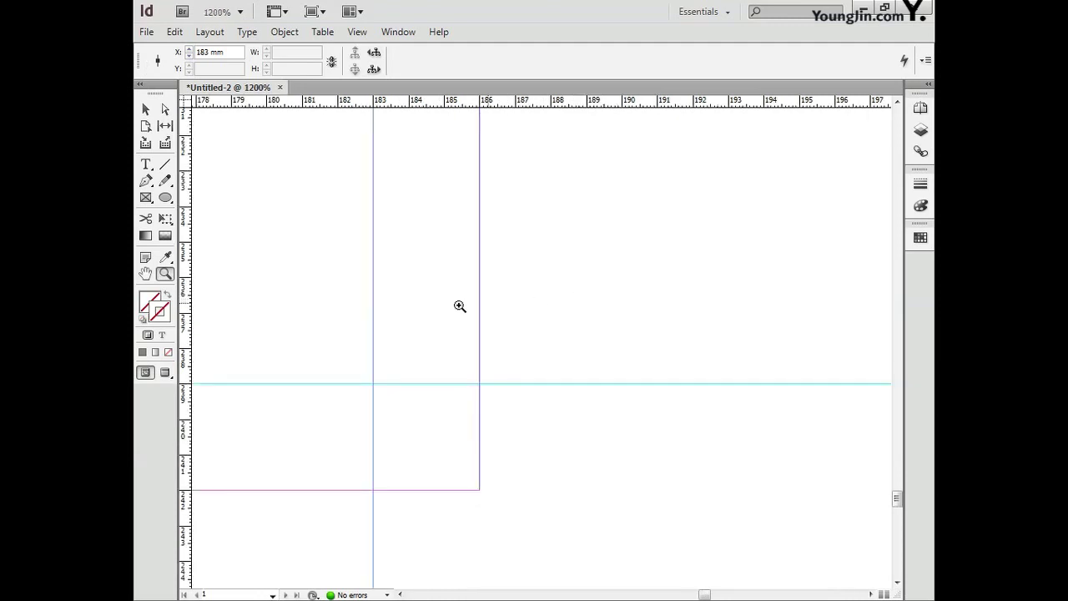
pyautogui.doubleClick(145, 275)
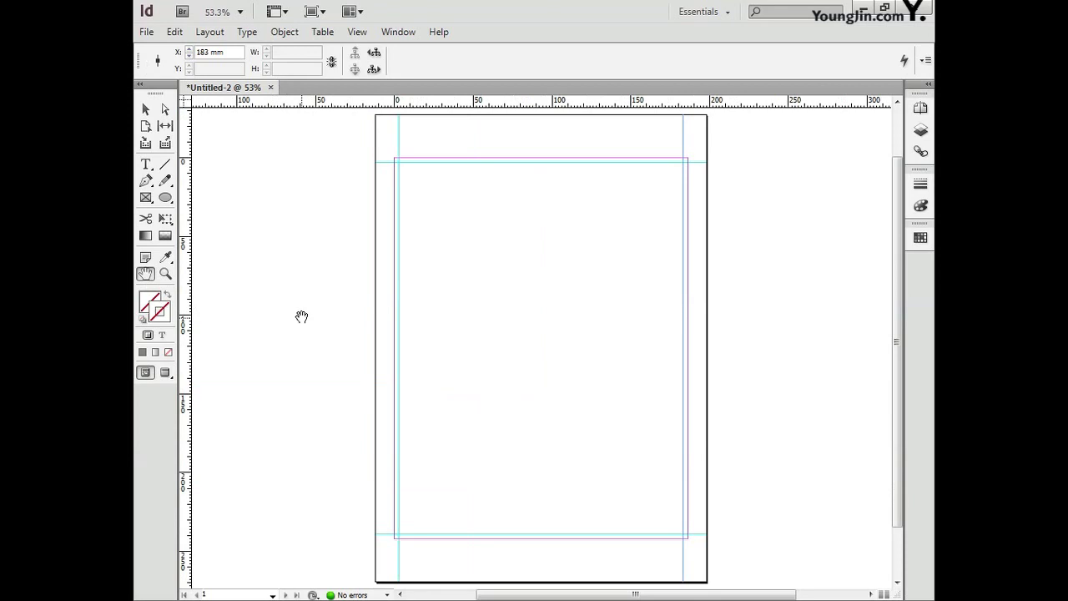
pyautogui.click(167, 275)
pyautogui.moveTo(365, 131); pyautogui.dragTo(434, 193)
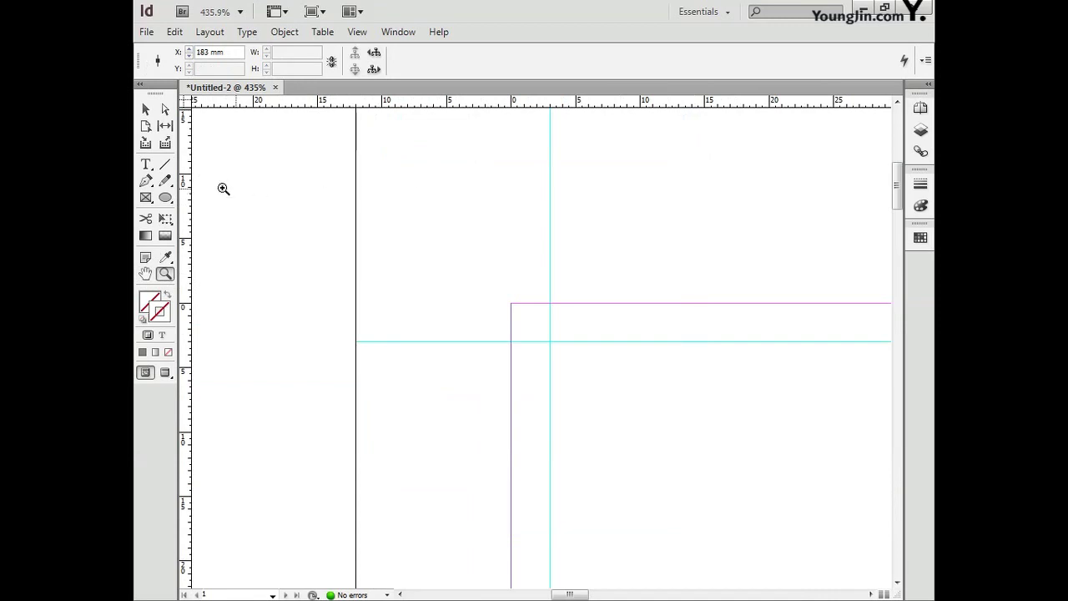
pyautogui.click(167, 166)
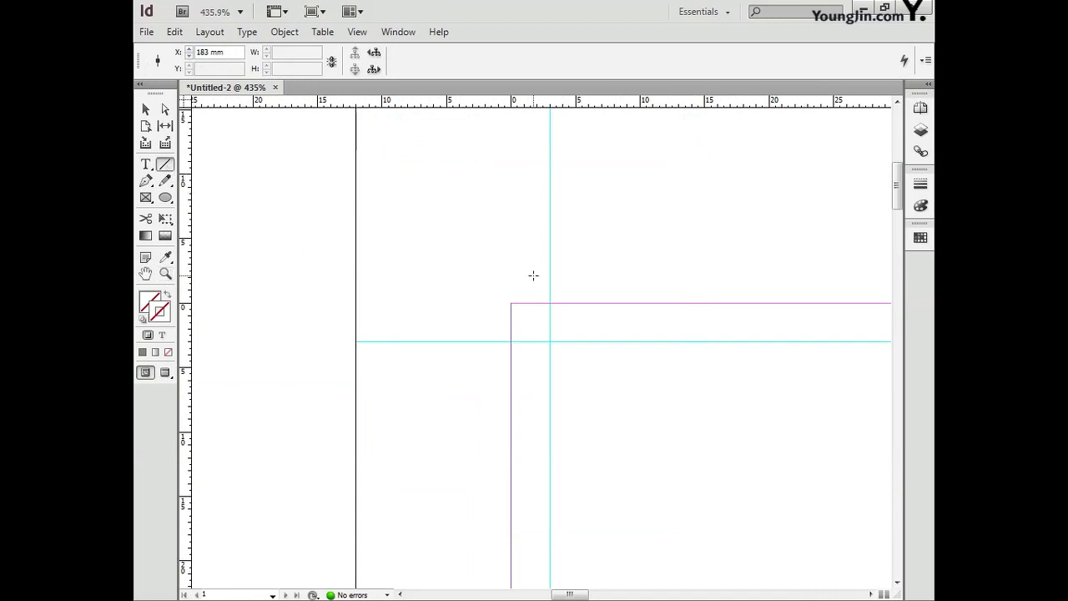
pyautogui.moveTo(534, 274); pyautogui.dragTo(532, 137)
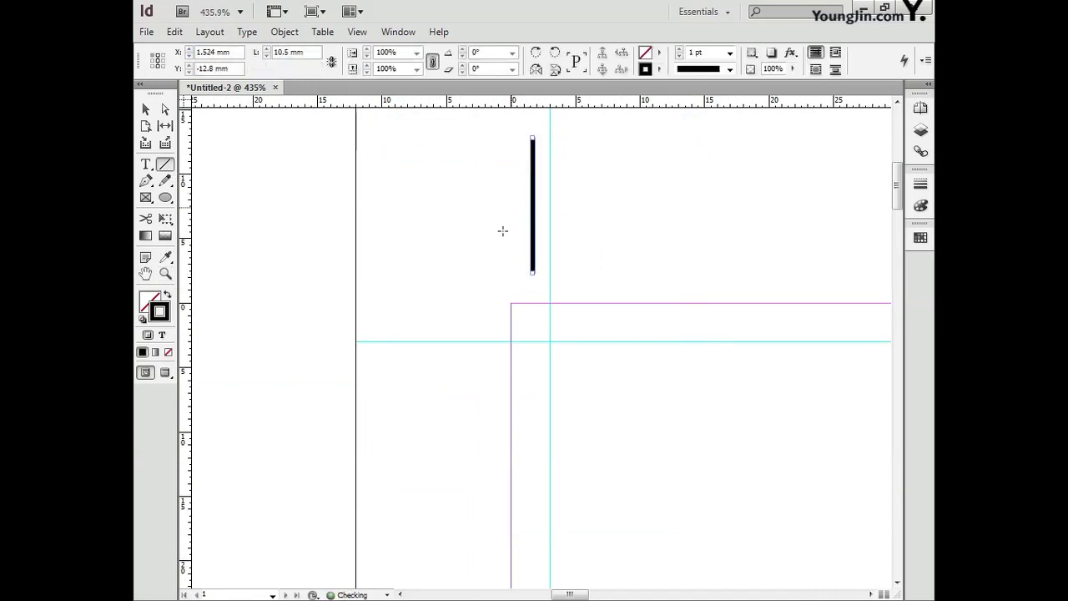
pyautogui.moveTo(470, 314); pyautogui.dragTo(363, 315)
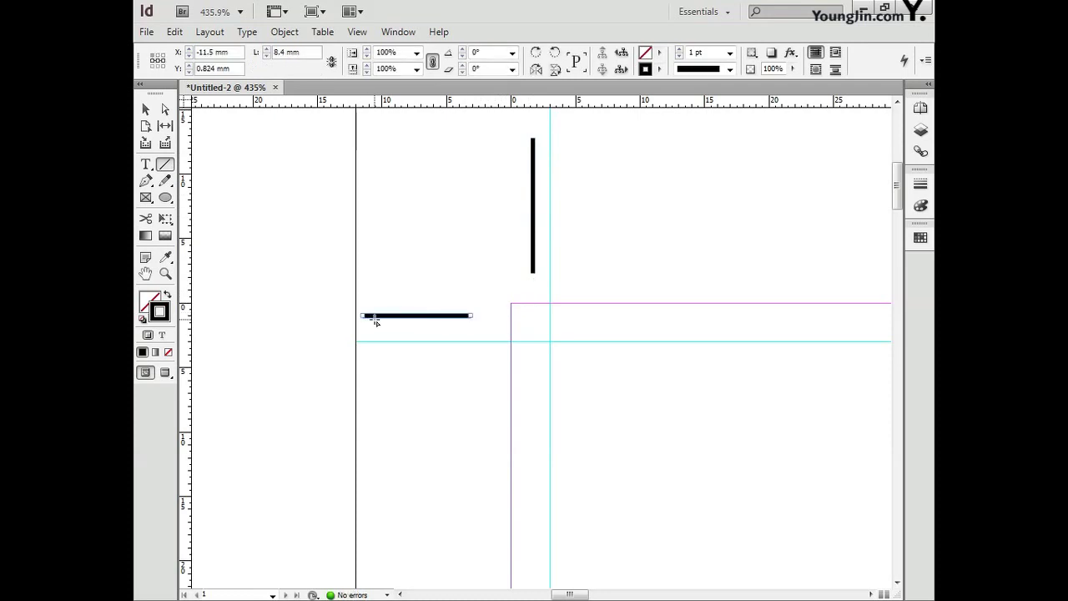
# Set the length of both the horizontal and the vertical line to 5 mm.
pyautogui.click(148, 110)
pyautogui.moveTo(312, 53); pyautogui.dragTo(246, 53)
pyautogui.write('5')
pyautogui.press('Return')
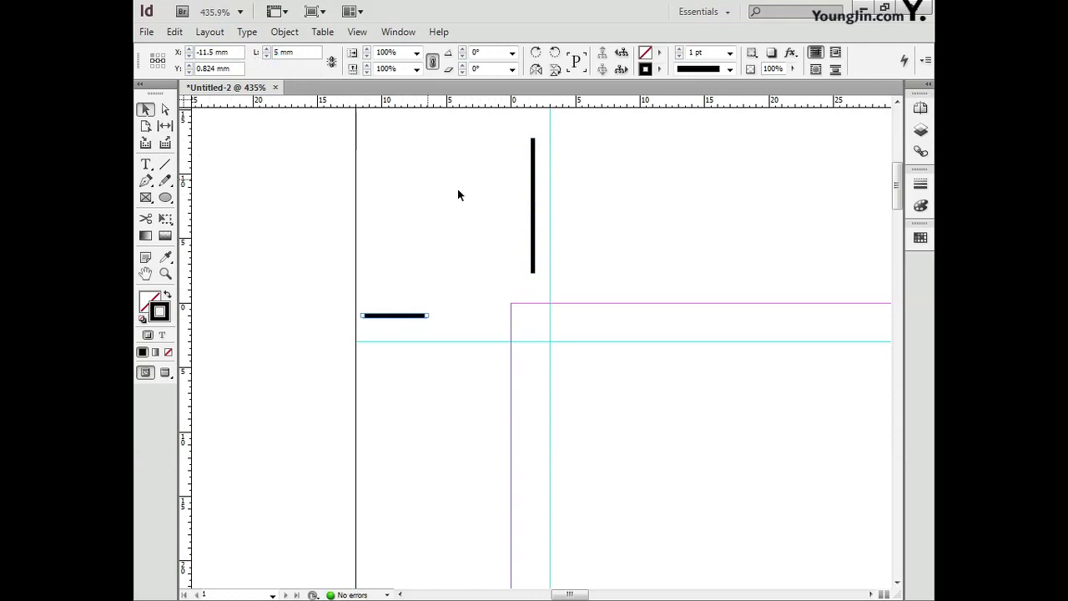
pyautogui.moveTo(509, 207); pyautogui.dragTo(539, 247)
pyautogui.moveTo(308, 56); pyautogui.dragTo(240, 52)
pyautogui.write('5')
pyautogui.press('Return')
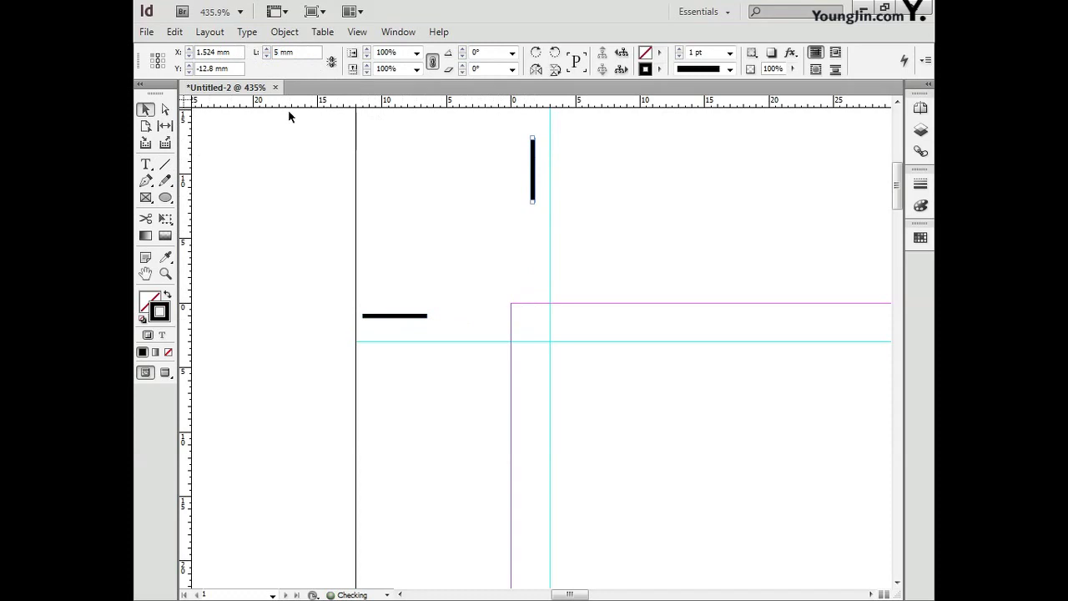
# Snap the vertical line to the 3 mm vertical guide above the margin and the horizontal line to the 3 mm horizontal guide outside it.
pyautogui.moveTo(533, 190); pyautogui.dragTo(548, 292)
pyautogui.moveTo(418, 318); pyautogui.dragTo(496, 342)
pyautogui.press('space')
pyautogui.moveTo(493, 279); pyautogui.dragTo(372, 225)
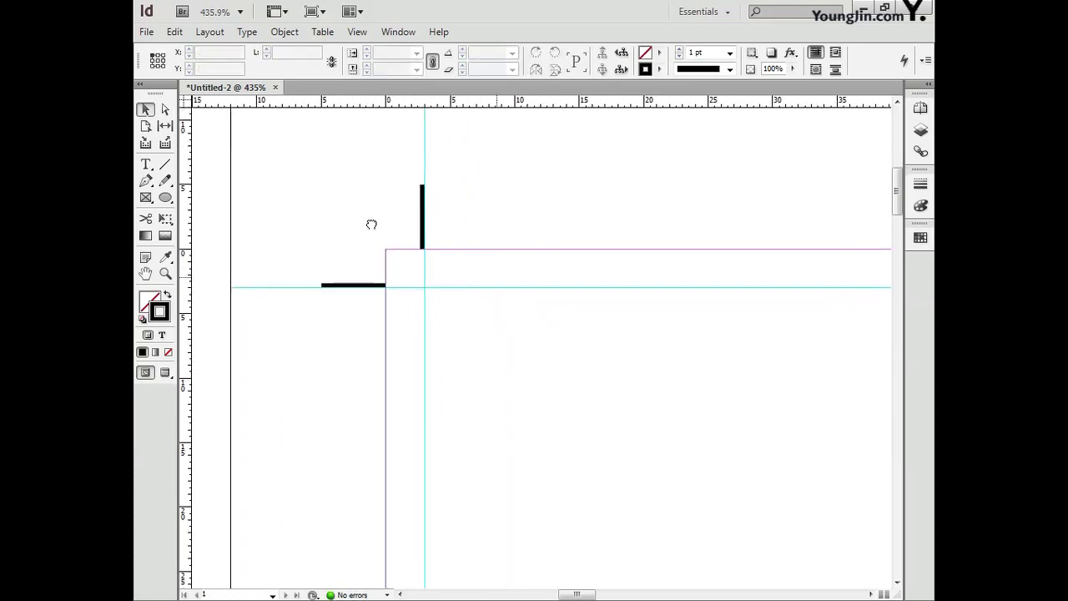
# Copy both crop-mark lines and paste them near the page's upper-right margin corner.
pyautogui.click(370, 285)
pyautogui.keyDown('shift'); pyautogui.click(422, 235); pyautogui.keyUp('shift')
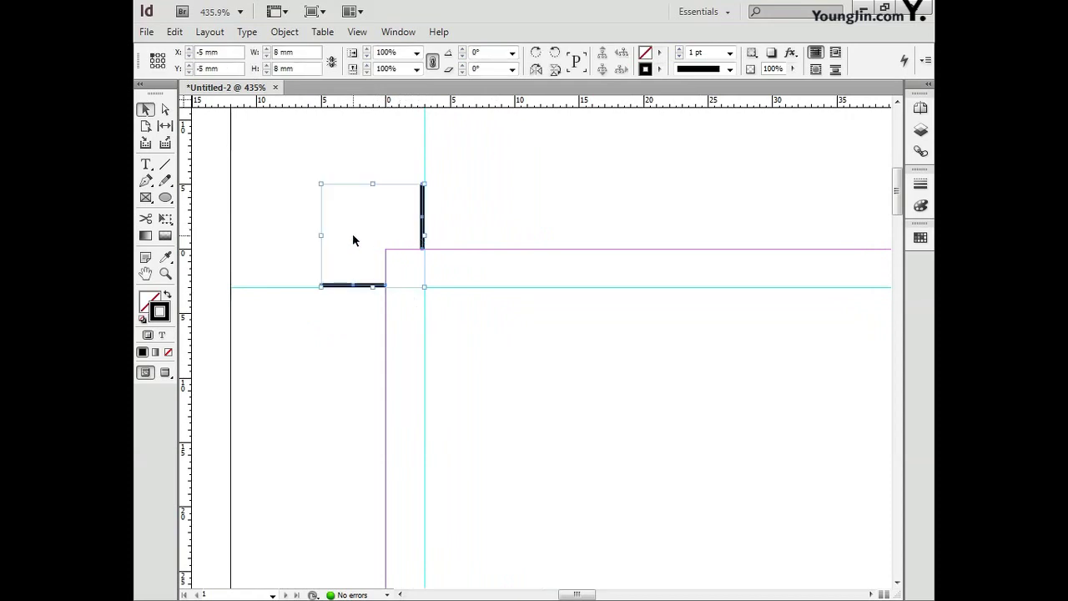
pyautogui.doubleClick(146, 275)
pyautogui.click(166, 276)
pyautogui.moveTo(662, 144); pyautogui.dragTo(707, 188)
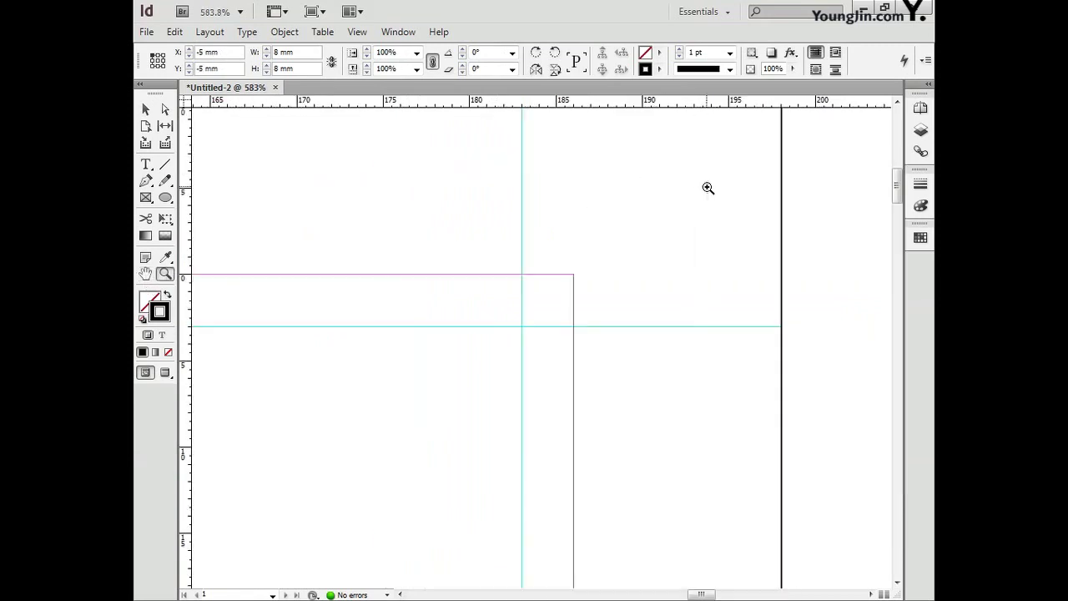
pyautogui.hotkey('ctrl', 'v')
# Align the pasted vertical line with the 183 mm guide above the margin and the horizontal one with the 3 mm guide beside the right margin.
pyautogui.click(146, 109)
pyautogui.click(329, 190)
pyautogui.moveTo(608, 326); pyautogui.dragTo(525, 235)
pyautogui.moveTo(533, 414); pyautogui.dragTo(634, 323)
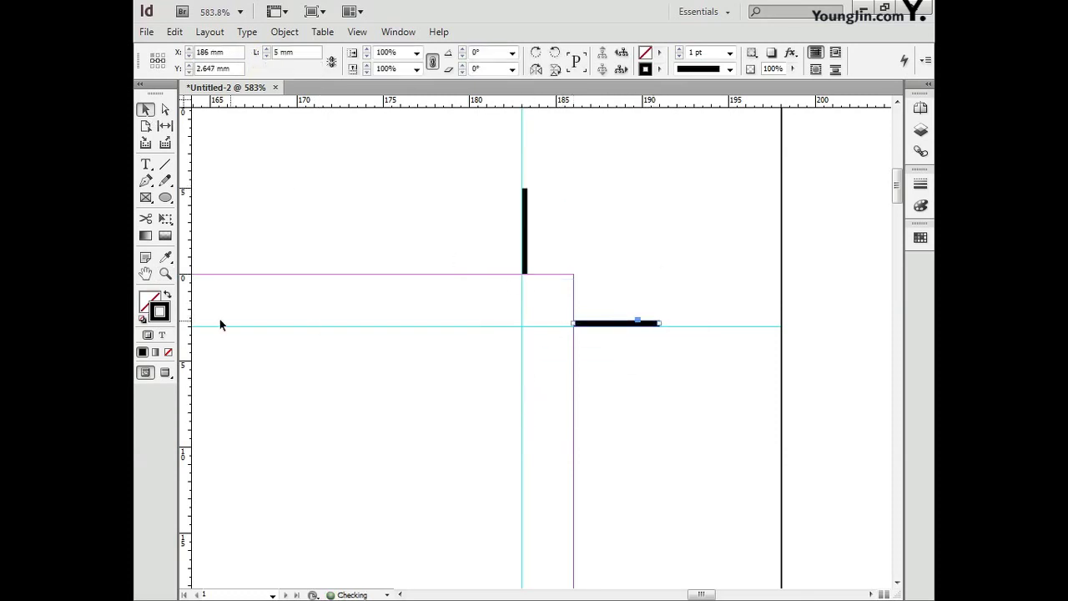
# Place the copied crop-mark lines along the guides at the page's lower-left margin corner.
pyautogui.hotkey('ctrl', '0')
pyautogui.press('z')
pyautogui.moveTo(365, 515); pyautogui.dragTo(420, 543)
pyautogui.press('v')
pyautogui.click(546, 437)
pyautogui.moveTo(542, 426); pyautogui.dragTo(709, 553)
# Align the lower-right corner's vertical crop-mark line with the 183 mm guide, starting at the bottom margin at Y 242 mm.
pyautogui.hotkey('ctrl', '0')
pyautogui.press('z')
pyautogui.hotkey('ctrl', 'a')
pyautogui.press('v')
pyautogui.hotkey('ctrl', 'shift', 'a')
pyautogui.moveTo(537, 440); pyautogui.dragTo(497, 375)
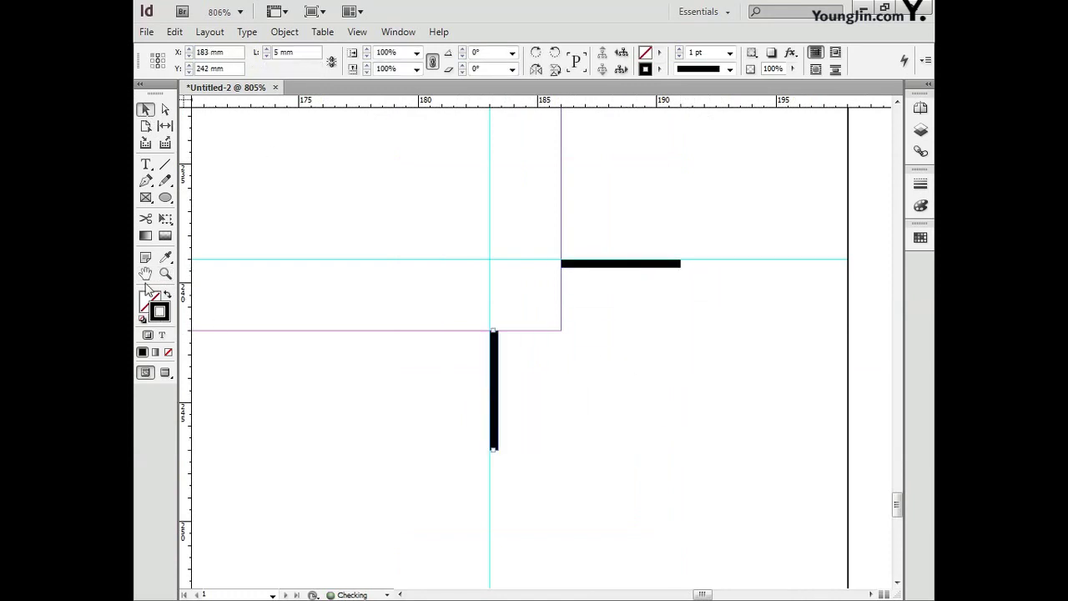
pyautogui.hotkey('ctrl', '0')
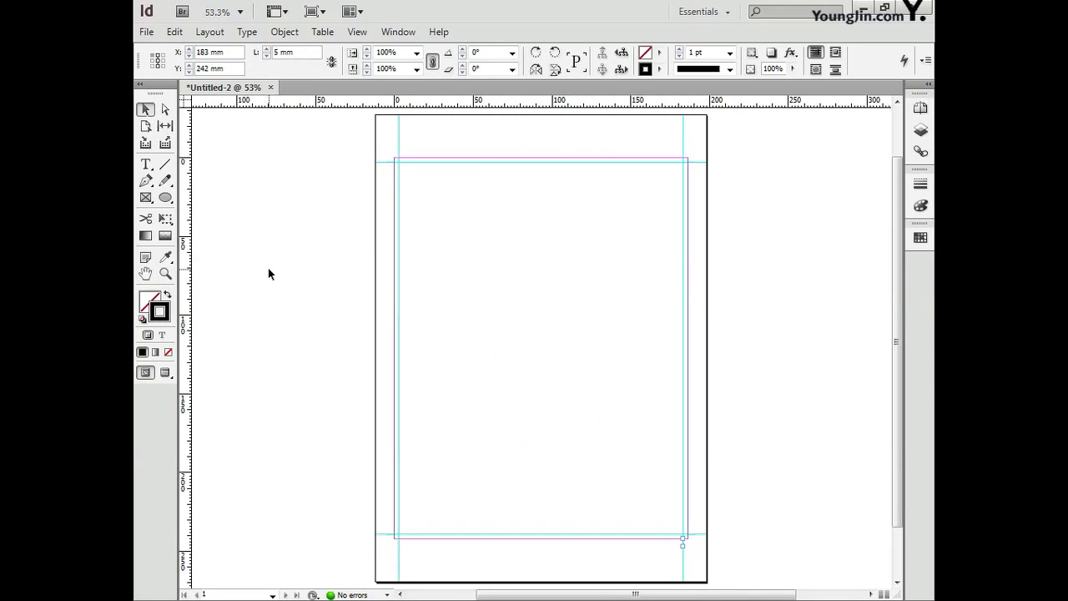
pyautogui.click(273, 308)
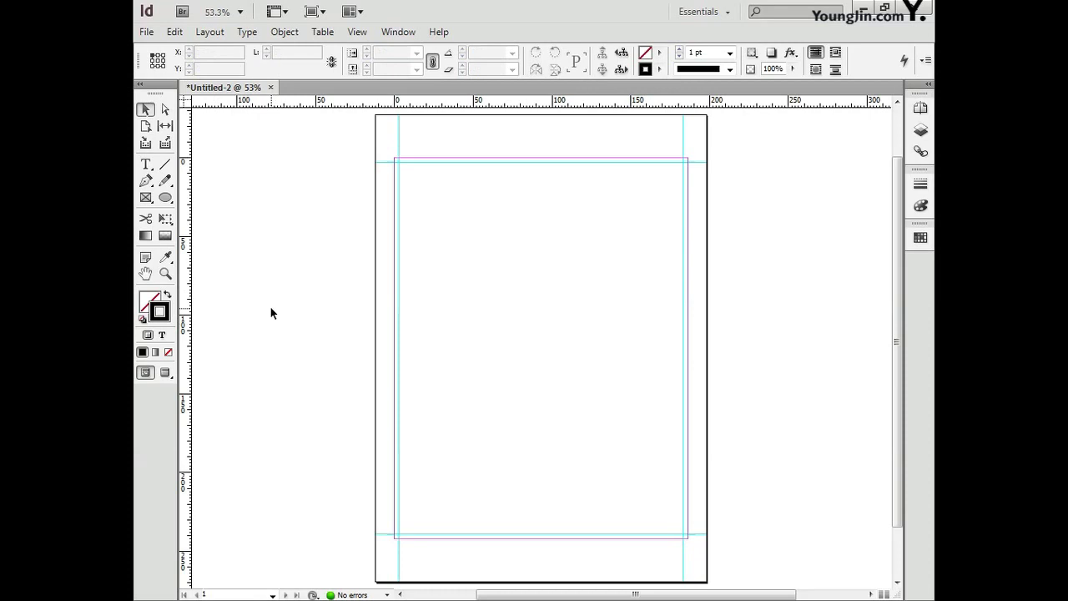
# Place the poster image 01 at the upper-left corner of the page margins.
pyautogui.click(146, 32)
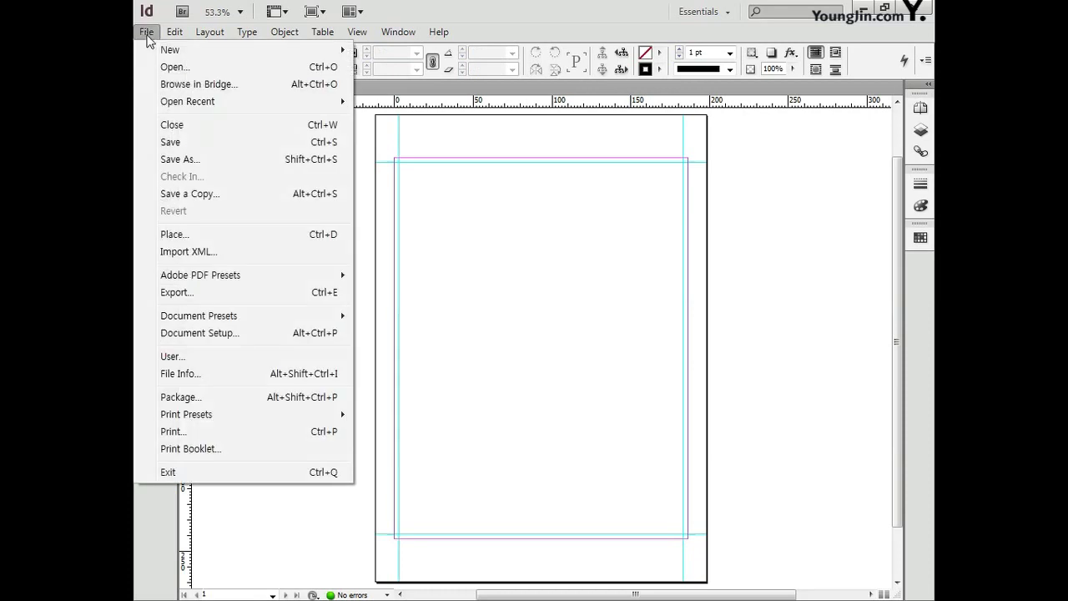
pyautogui.click(198, 235)
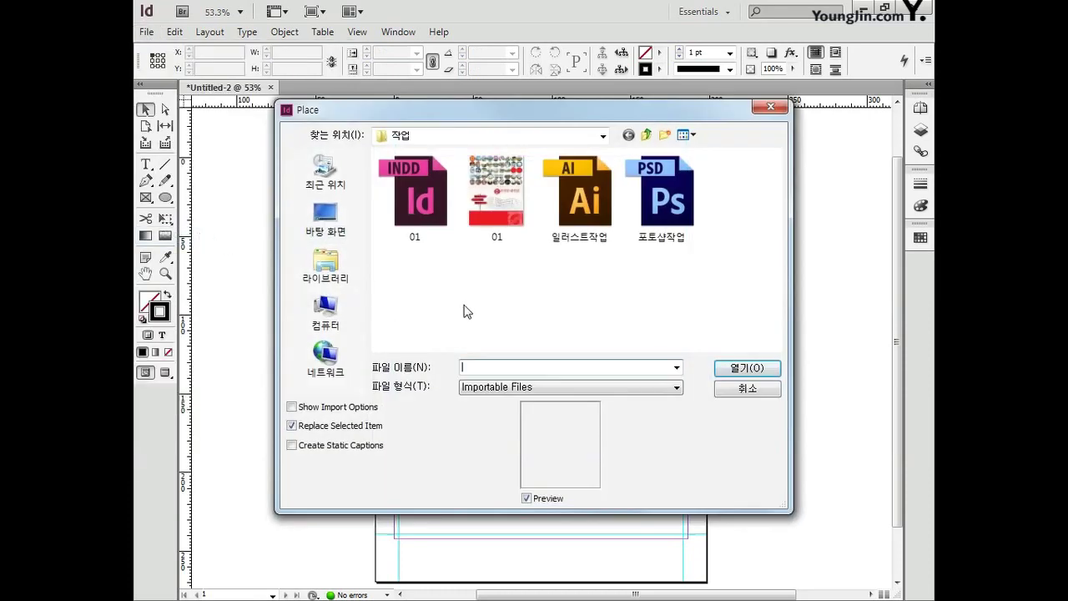
pyautogui.click(484, 215)
pyautogui.click(745, 368)
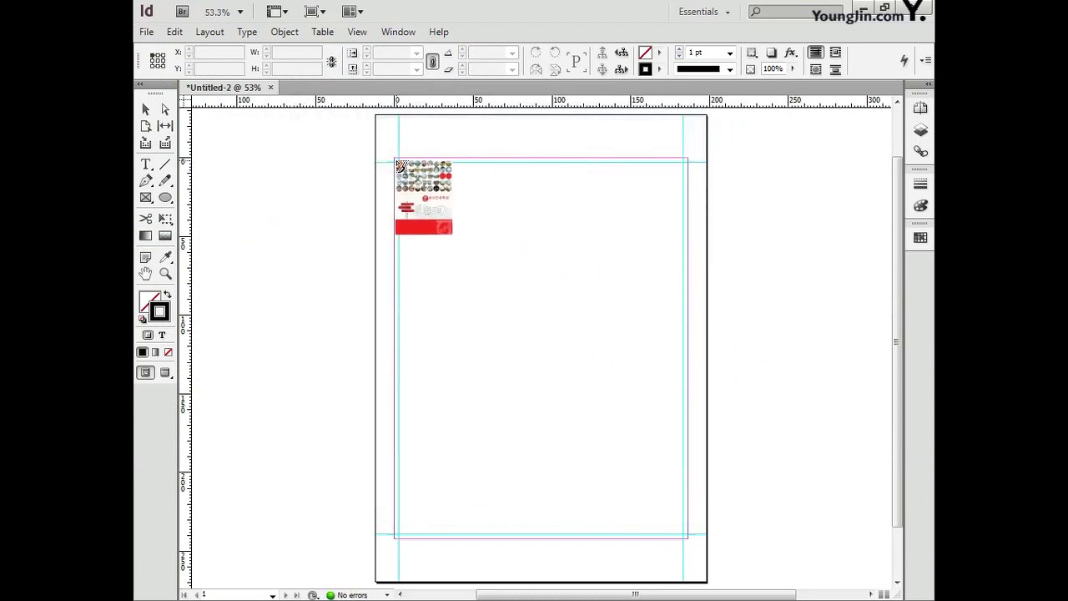
pyautogui.click(397, 161)
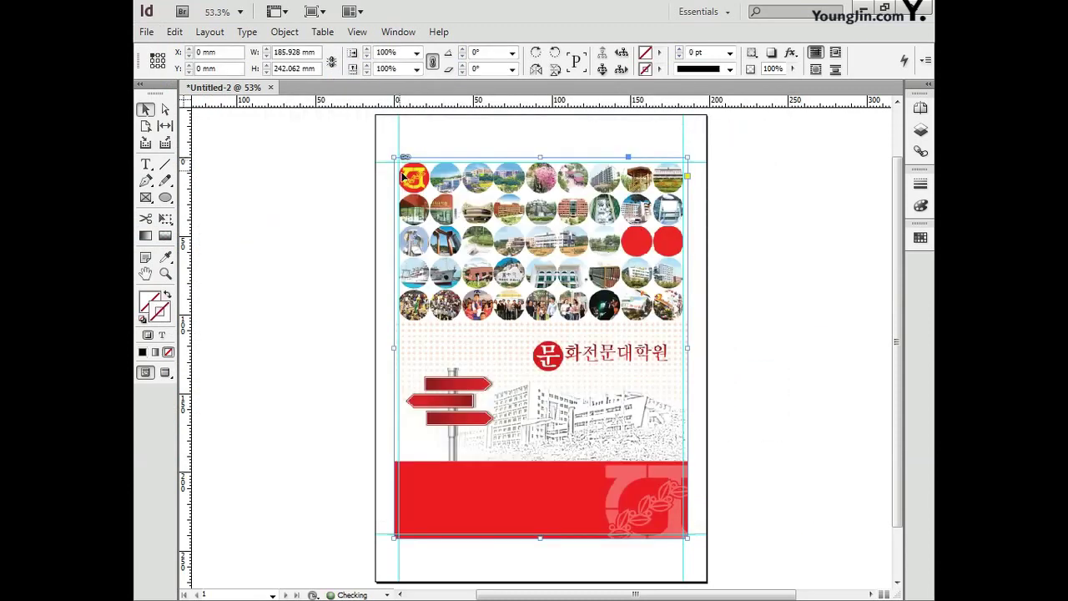
# Position the placed poster at X 0, Y 0 and set its size to 186 mm wide by 242 mm high.
pyautogui.click(230, 52)
pyautogui.click(228, 68)
pyautogui.write('0')
pyautogui.press('Tab')
pyautogui.write('186')
pyautogui.press('Return')
pyautogui.moveTo(319, 68); pyautogui.dragTo(243, 69)
pyautogui.write('242')
pyautogui.press('Return')
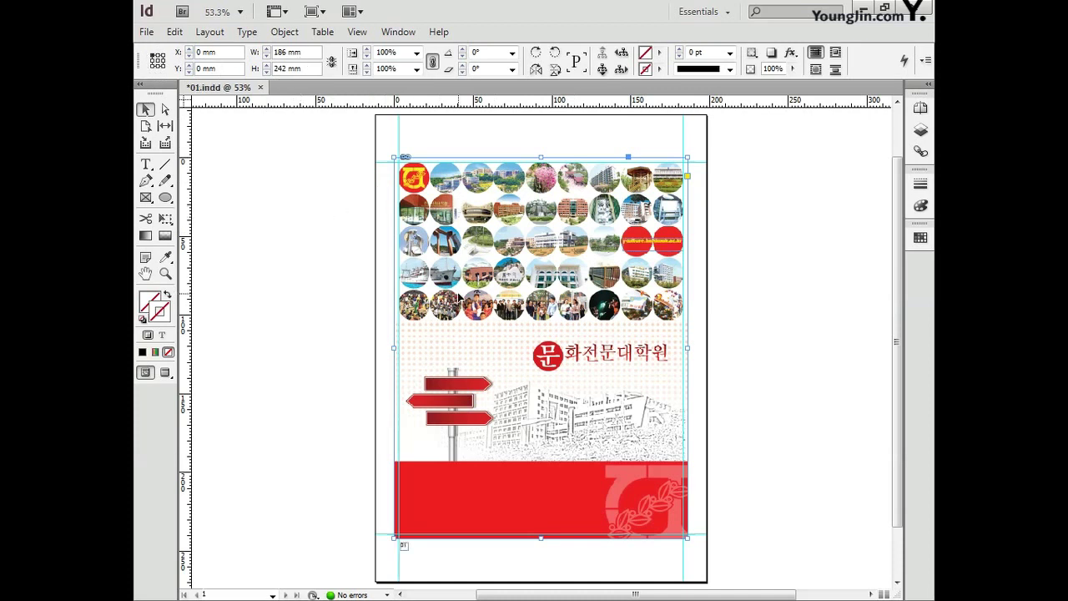
# Set the poster image's display performance to High Quality Display.
pyautogui.rightClick(459, 299)
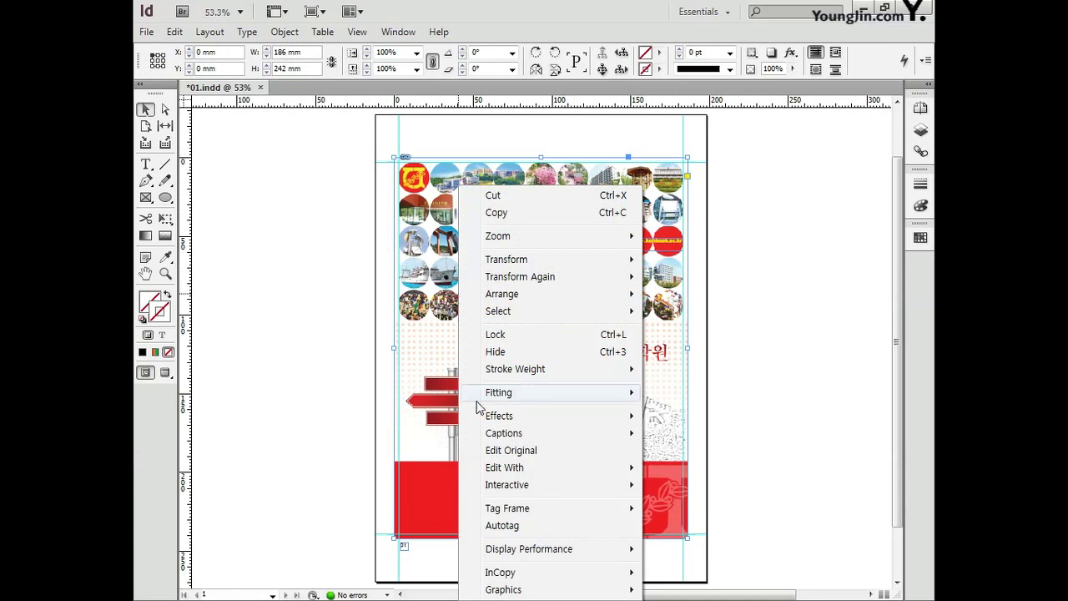
pyautogui.moveTo(527, 554)
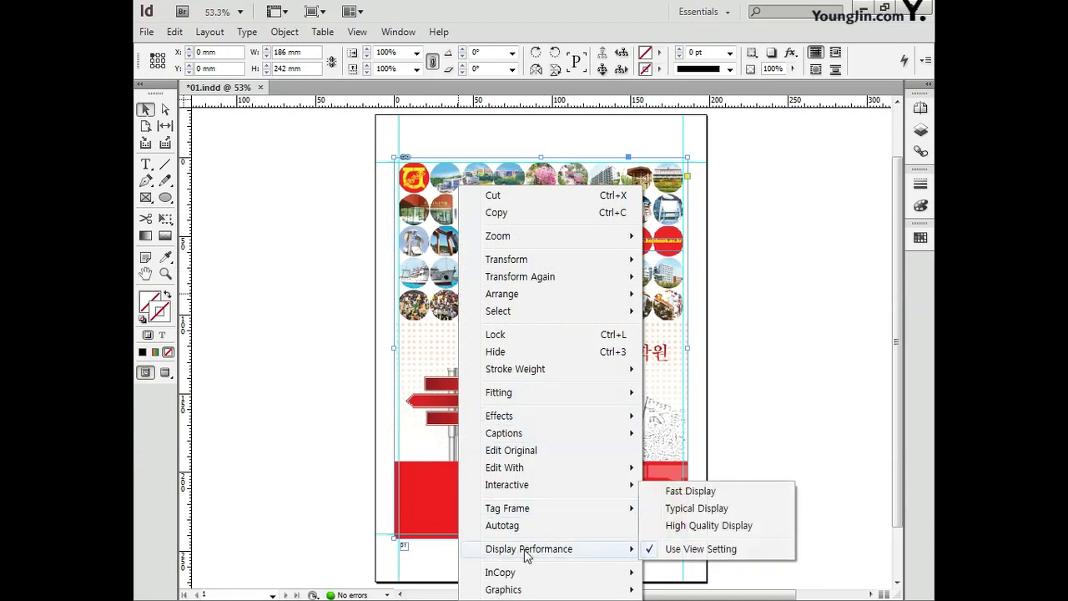
pyautogui.click(681, 528)
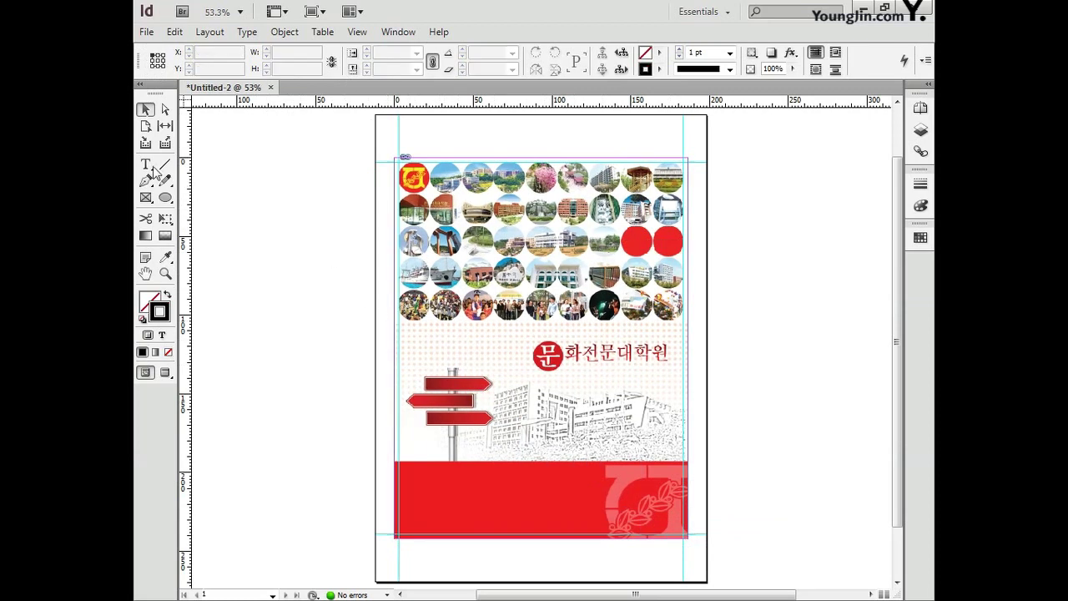
# Add the text "yculture.hankook.ac.kr" across the two red circles and enlarge its frame to about 38.1 by 8.2 mm.
pyautogui.click(147, 166)
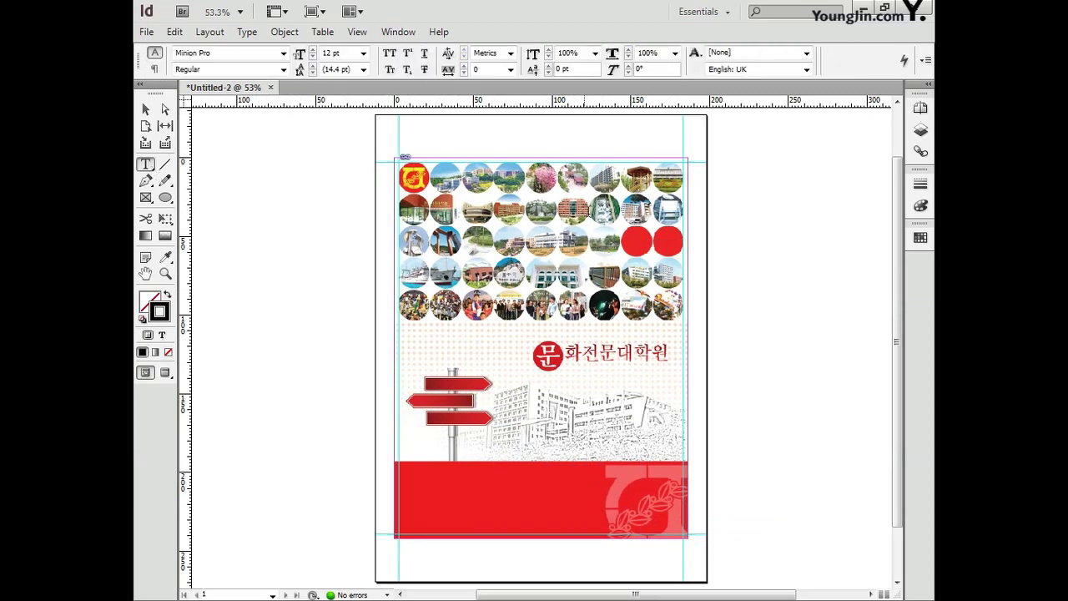
pyautogui.moveTo(629, 239); pyautogui.dragTo(684, 247)
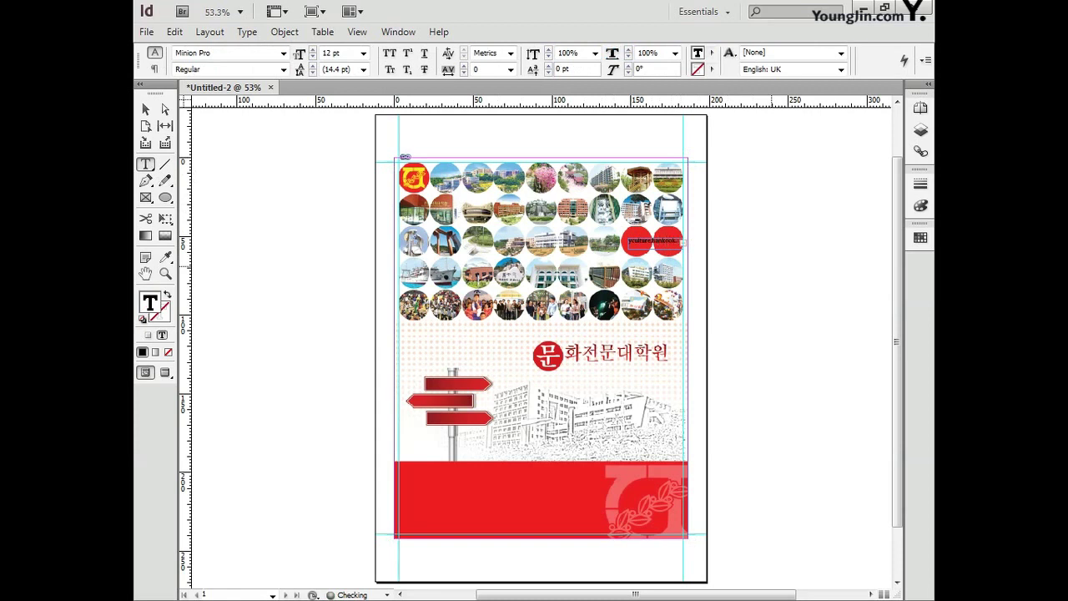
pyautogui.click(146, 108)
pyautogui.hotkey('ctrl', 'alt', '=')
pyautogui.moveTo(331, 280); pyautogui.dragTo(278, 259)
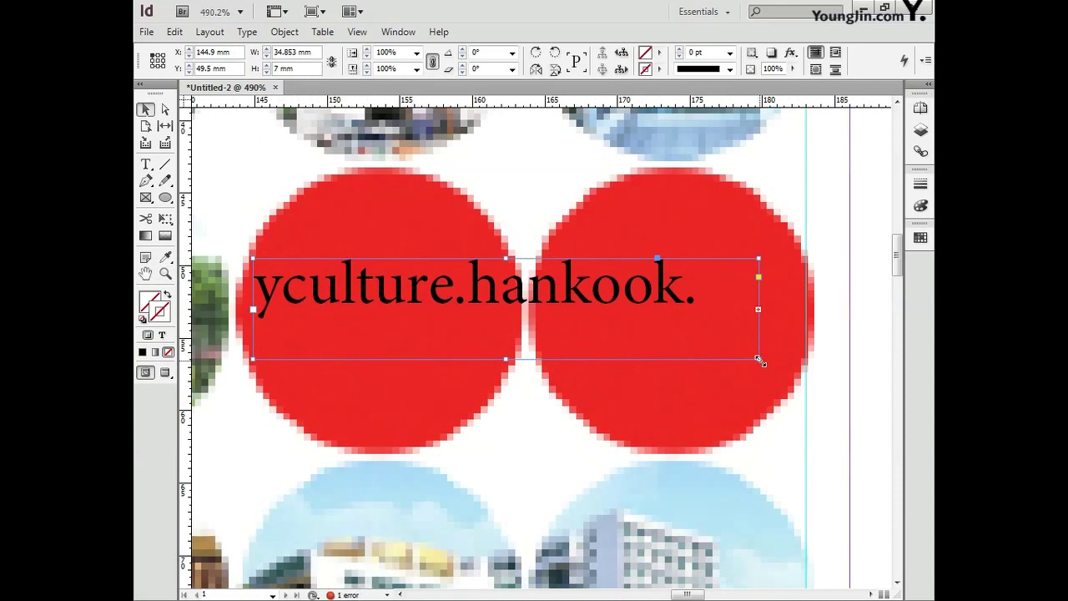
pyautogui.moveTo(760, 360); pyautogui.dragTo(806, 377)
pyautogui.doubleClick(702, 269)
pyautogui.press('Return')
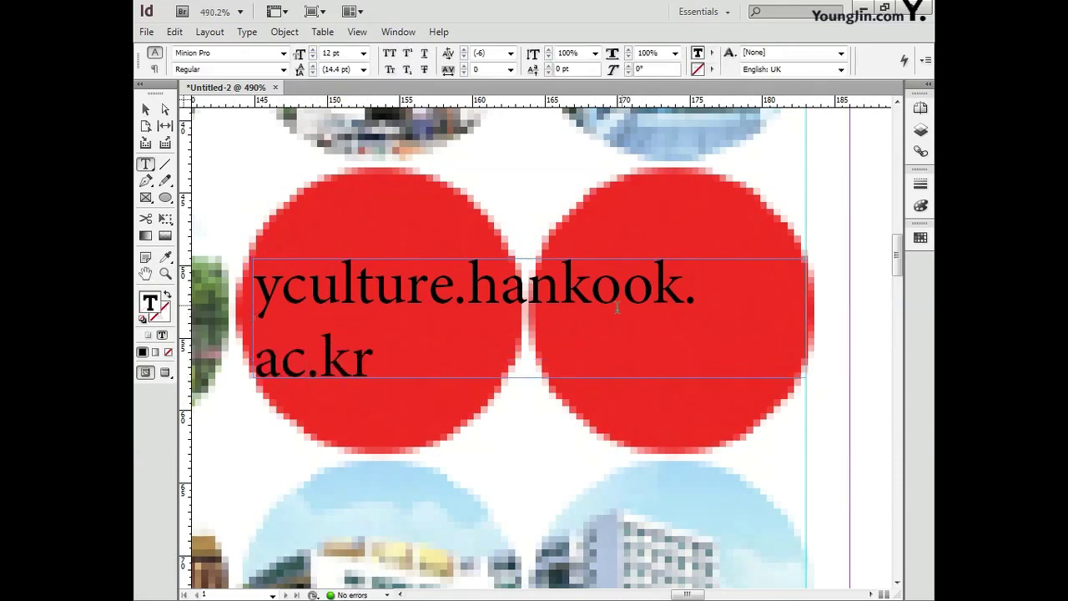
# Format the web address in Adobe Gothic Std at 10 pt and lower its frame to about Y 51 mm.
pyautogui.doubleClick(338, 359)
pyautogui.hotkey('ctrl', 'a')
pyautogui.click(283, 53)
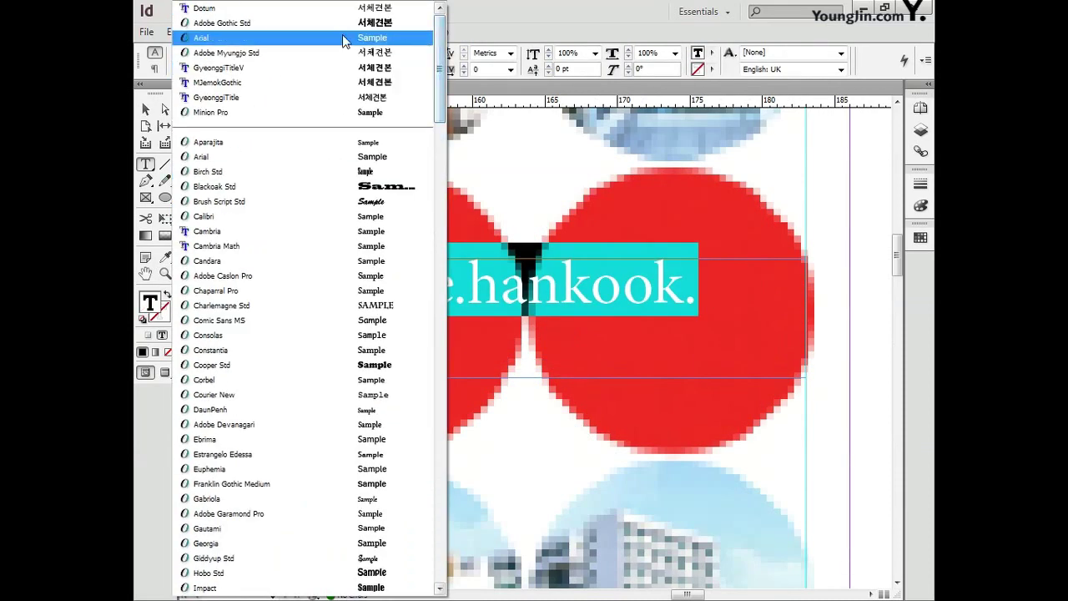
pyautogui.click(303, 25)
pyautogui.click(363, 53)
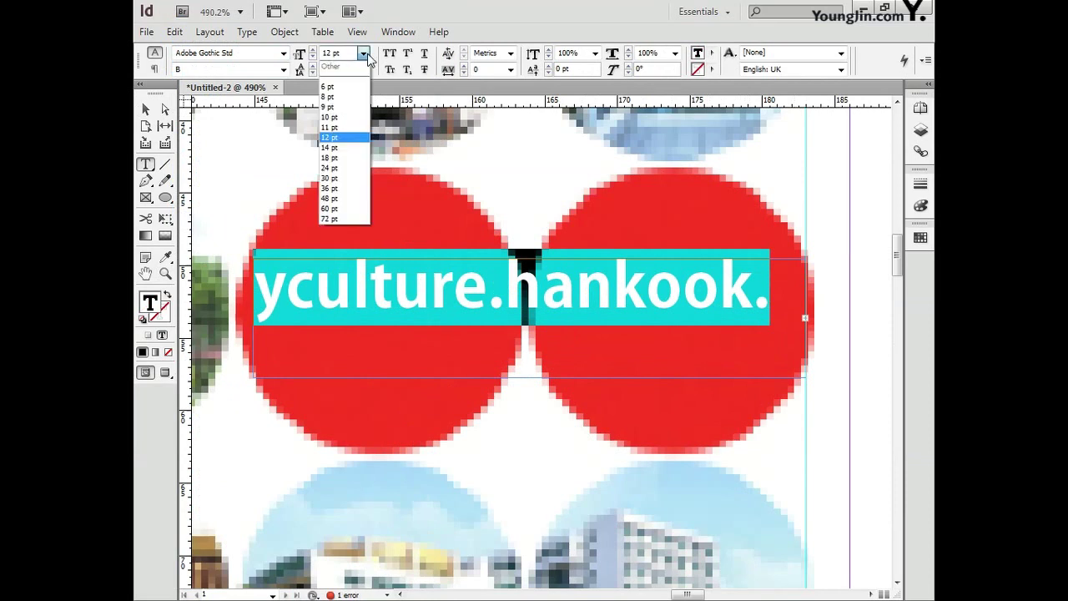
pyautogui.click(351, 118)
pyautogui.click(146, 109)
pyautogui.moveTo(403, 277); pyautogui.dragTo(392, 287)
# Colour the web address text on the red circles yellow, with Y 100% and K 0%.
pyautogui.doubleClick(336, 315)
pyautogui.hotkey('ctrl', 'a')
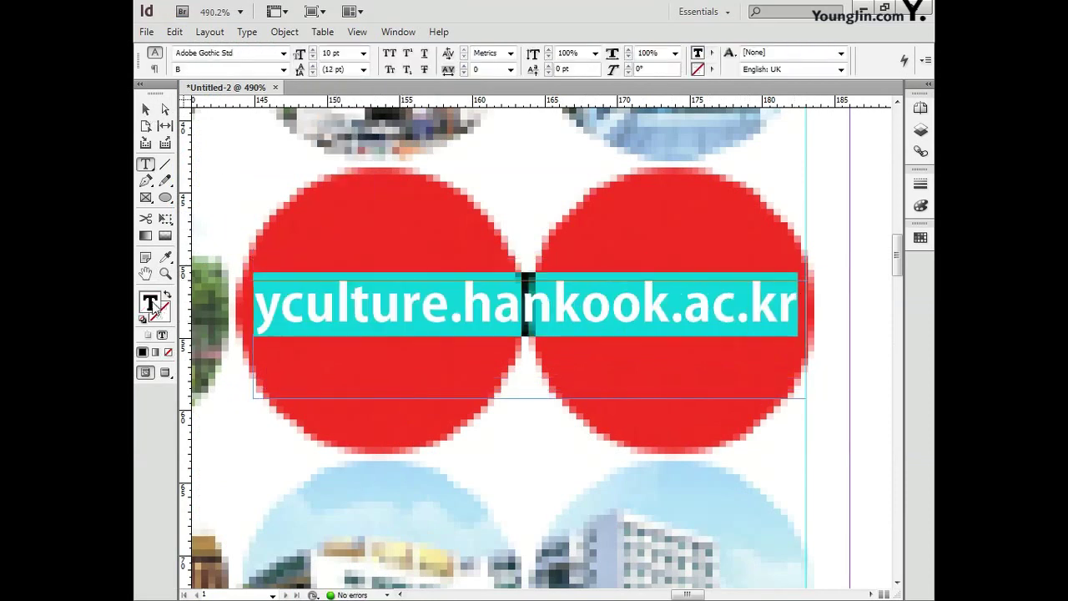
pyautogui.doubleClick(155, 309)
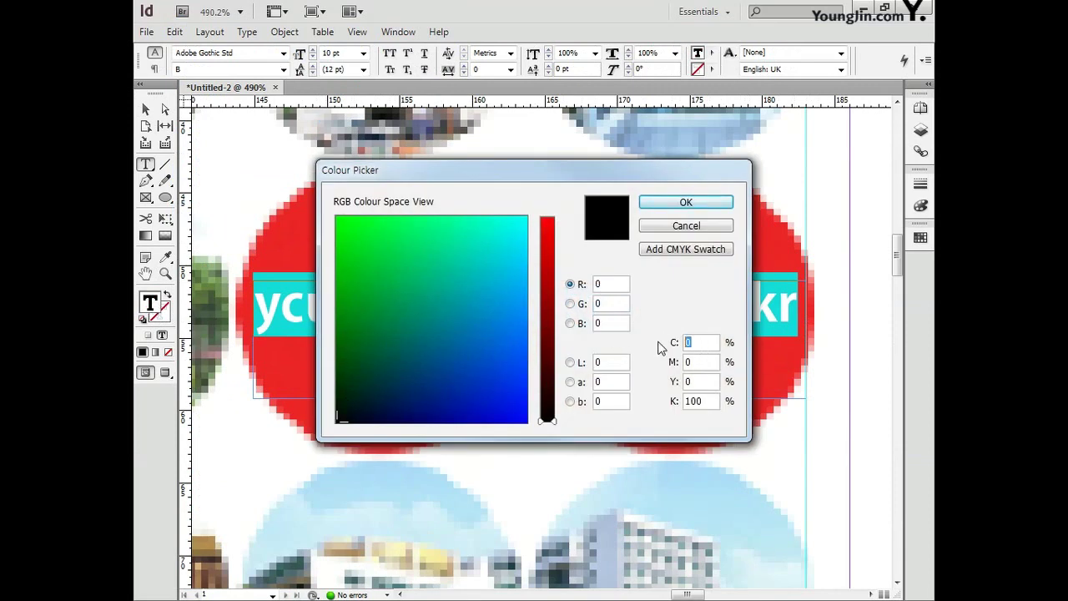
pyautogui.write('100')
pyautogui.press('Tab')
pyautogui.write('0')
pyautogui.click(692, 202)
pyautogui.click(150, 111)
# Add a text frame about 70.5 by 10.5 mm above the signpost, reading "yculture.hankook.ac.kr".
pyautogui.click(165, 273)
pyautogui.hotkey('ctrl', 'alt', '2')
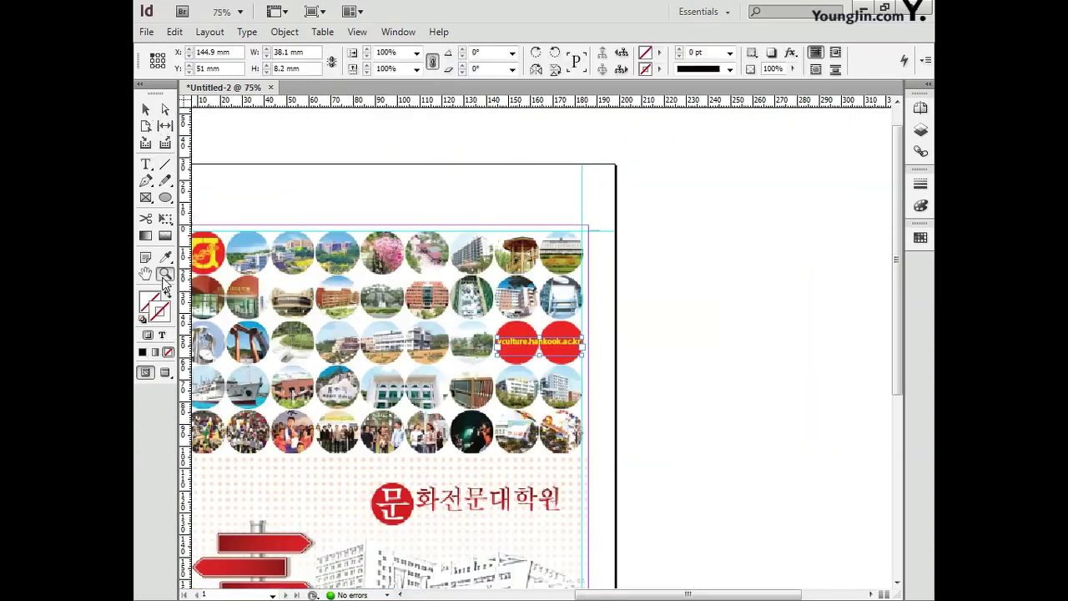
pyautogui.moveTo(392, 379); pyautogui.dragTo(443, 337)
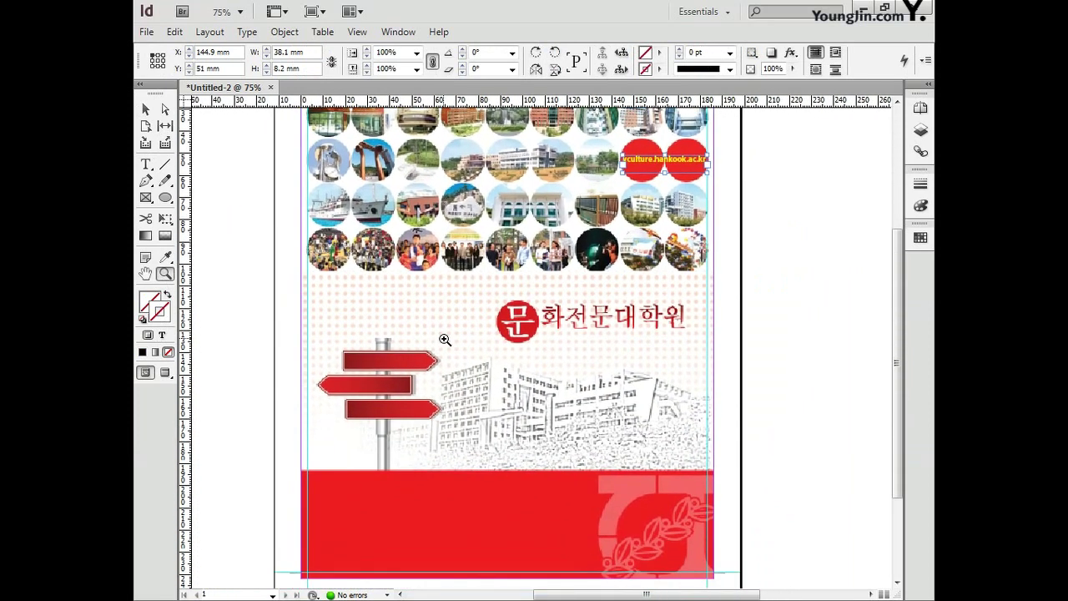
pyautogui.moveTo(286, 282); pyautogui.dragTo(547, 374)
pyautogui.press('t')
pyautogui.moveTo(324, 304); pyautogui.dragTo(747, 367)
pyautogui.write('ycu')
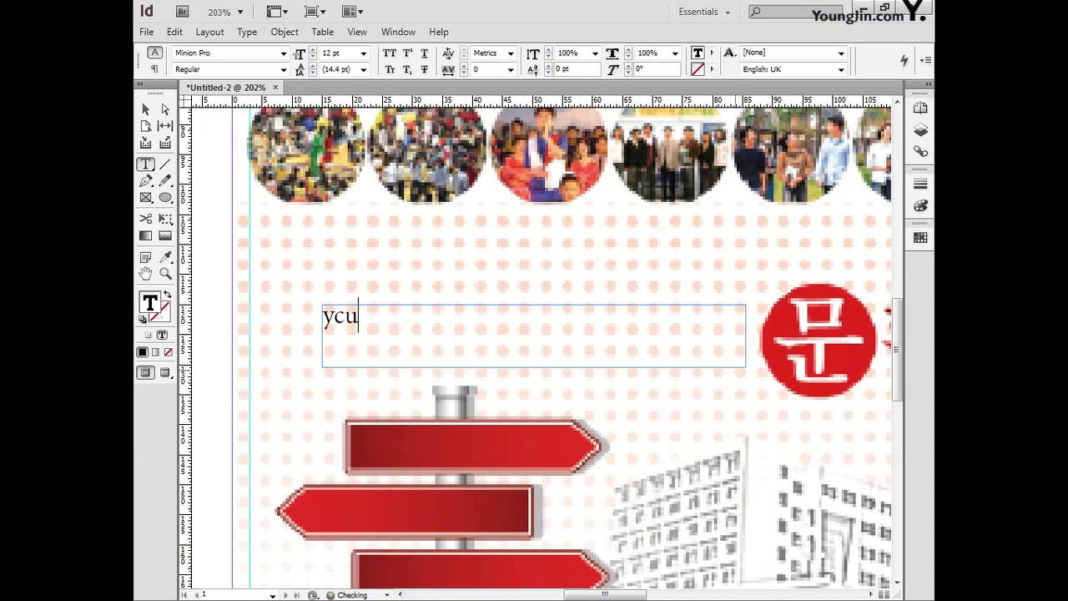
pyautogui.write('lture.hankook.ac.kr')
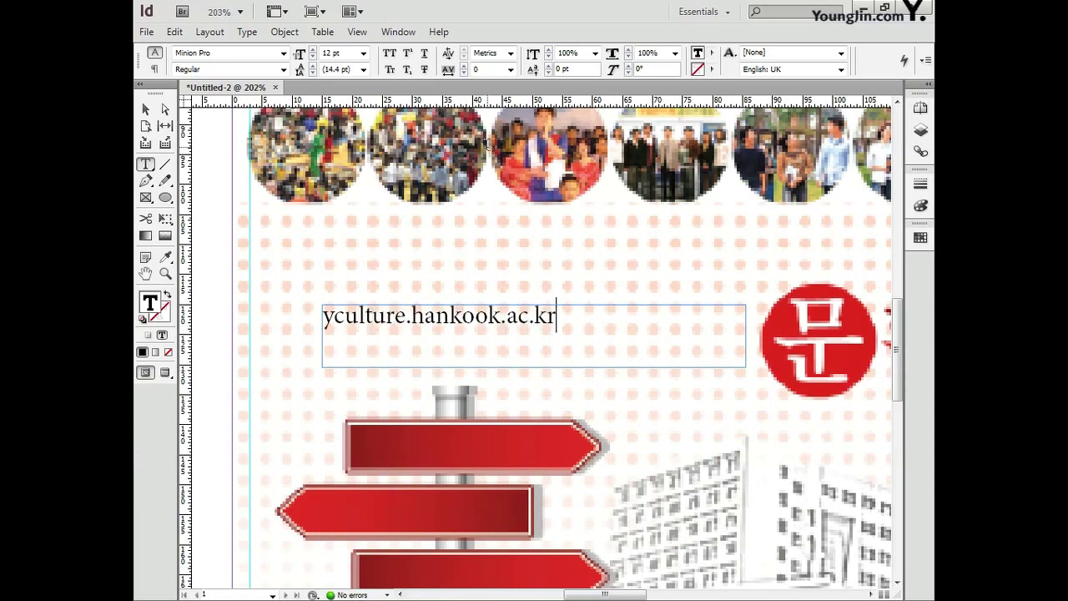
# Format the new web address in Adobe Gothic Std, 14 pt, tracking 150, and move its frame to about X 17.8, Y 123 mm.
pyautogui.press('Escape')
pyautogui.doubleClick(556, 315)
pyautogui.moveTo(556, 316); pyautogui.dragTo(324, 316)
pyautogui.click(280, 53)
pyautogui.click(384, 10)
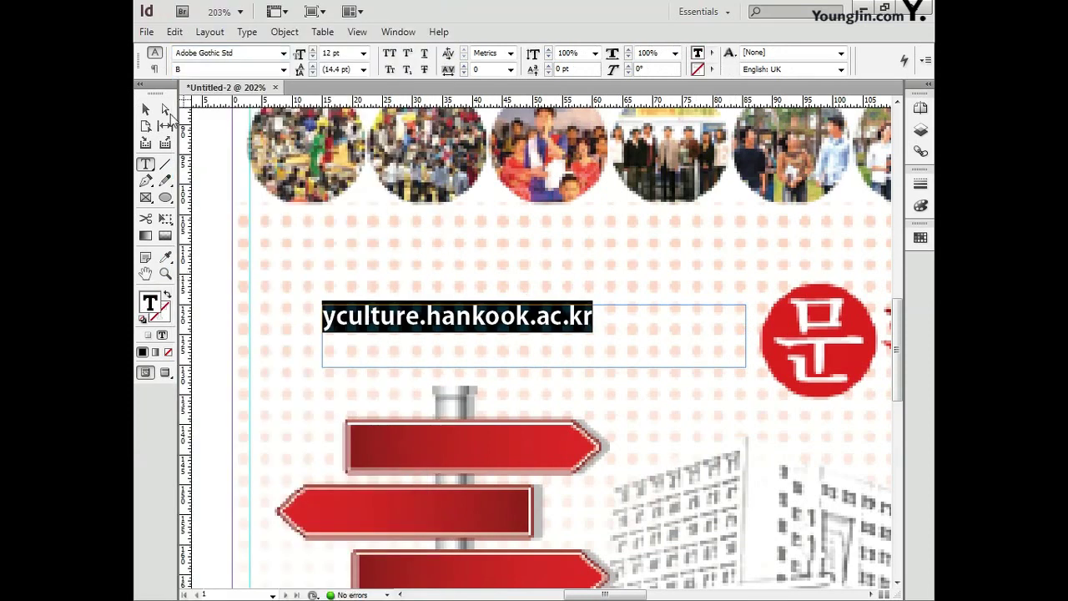
pyautogui.click(363, 53)
pyautogui.click(352, 150)
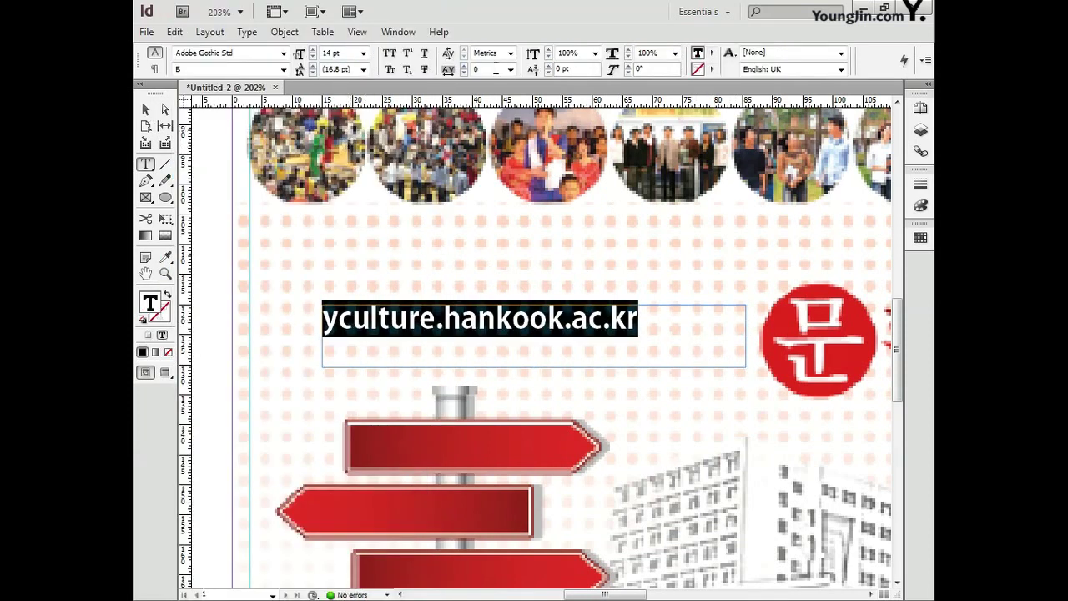
pyautogui.write('150')
pyautogui.press('Return')
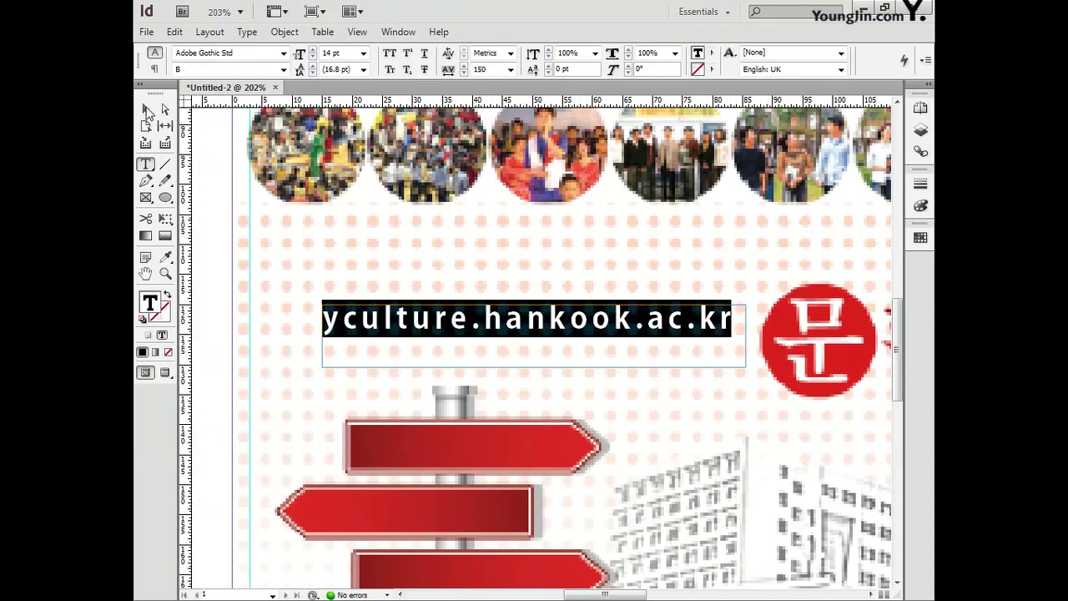
pyautogui.click(147, 111)
pyautogui.moveTo(409, 364); pyautogui.dragTo(429, 390)
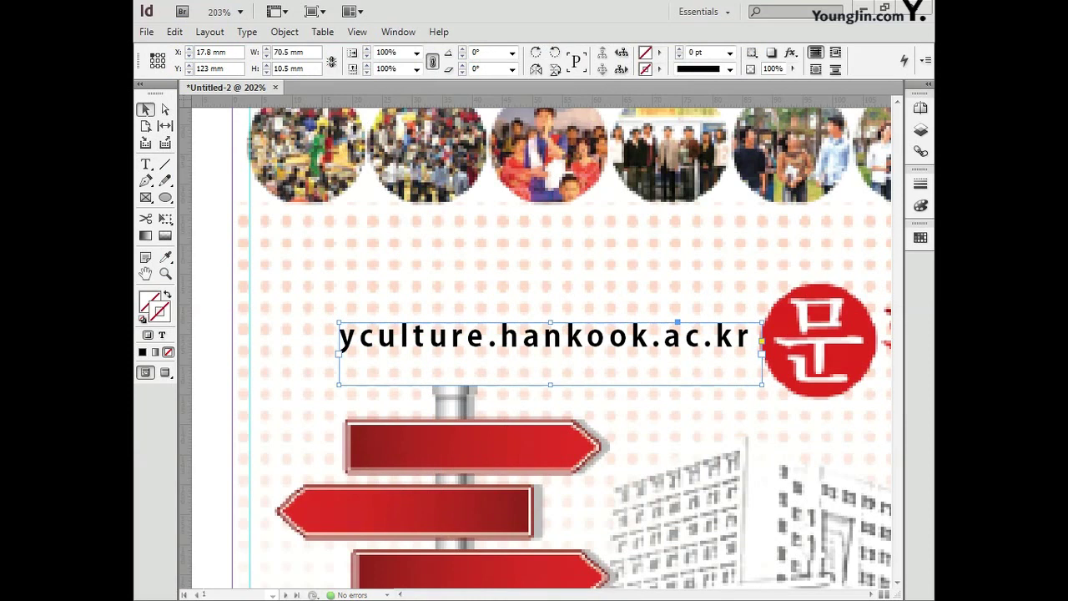
# Apply a linear gradient to the web address above the signpost and add two intermediate colour stops.
pyautogui.doubleClick(343, 338)
pyautogui.moveTo(343, 343); pyautogui.dragTo(750, 342)
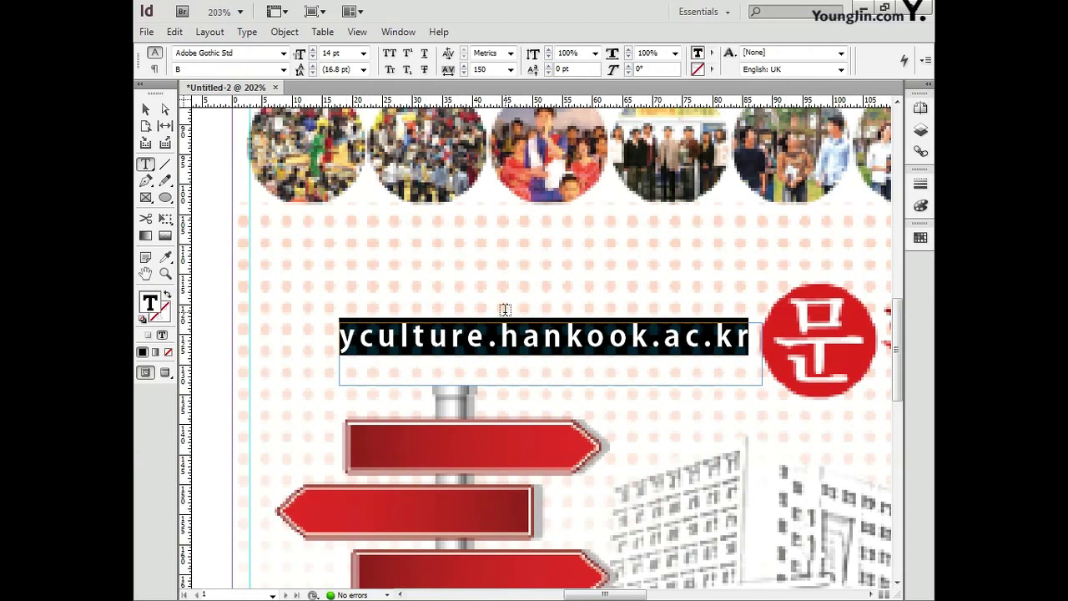
pyautogui.click(146, 236)
pyautogui.doubleClick(146, 237)
pyautogui.moveTo(250, 293); pyautogui.dragTo(277, 178)
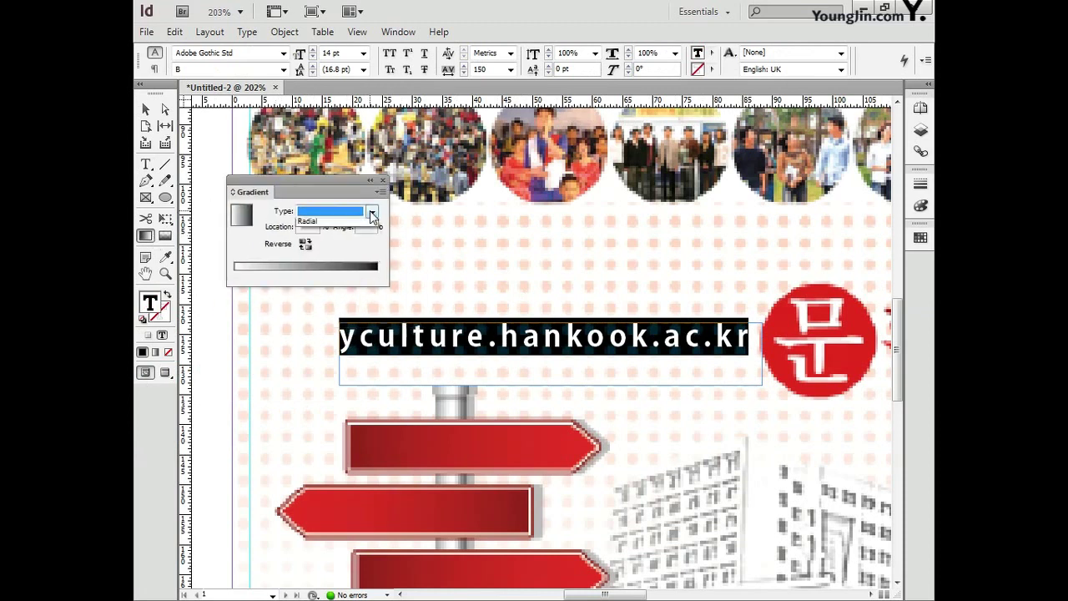
pyautogui.click(371, 211)
pyautogui.click(334, 223)
pyautogui.click(281, 276)
pyautogui.click(323, 276)
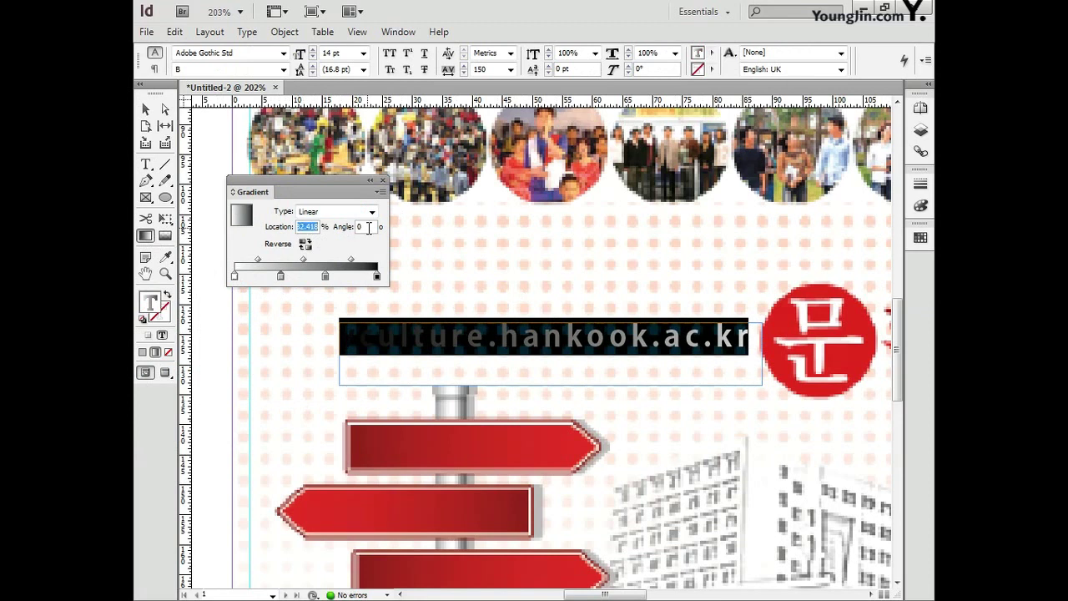
# Add a third intermediate stop to the text gradient and set two of the stops to locations 36% and 65%.
pyautogui.moveTo(281, 276); pyautogui.dragTo(353, 276)
pyautogui.write('36')
pyautogui.click(255, 277)
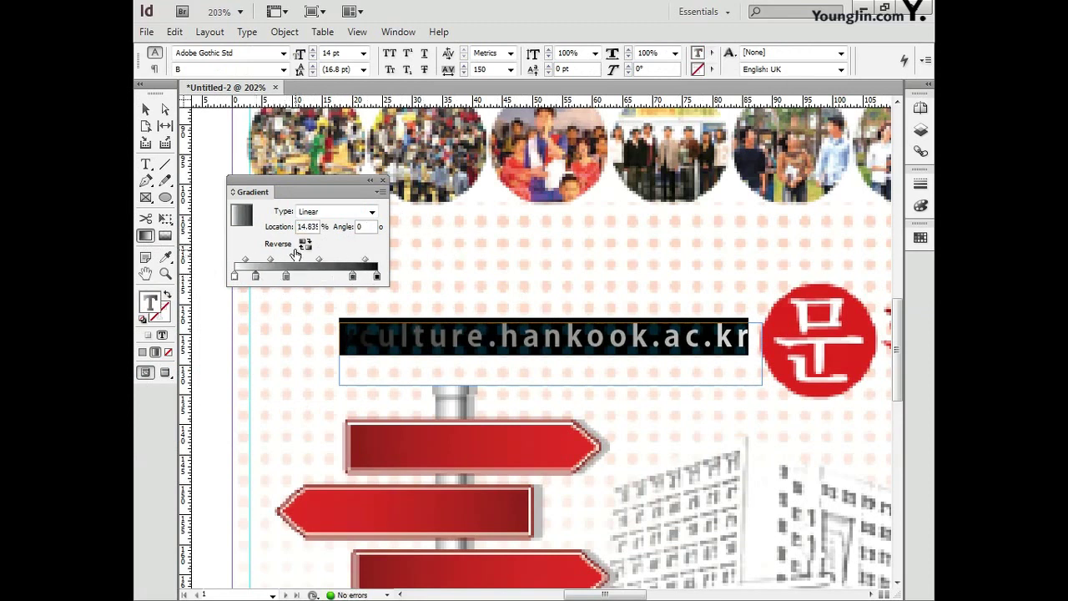
pyautogui.moveTo(255, 277); pyautogui.dragTo(274, 276)
pyautogui.click(286, 277)
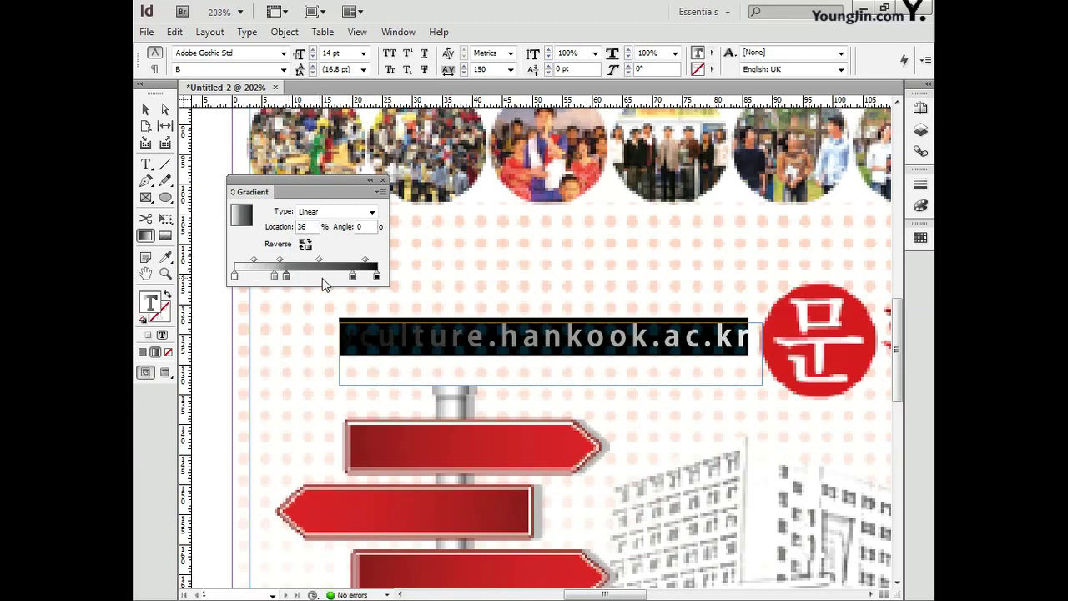
pyautogui.click(352, 277)
pyautogui.doubleClick(307, 226)
pyautogui.write('65')
# Set the colour of the text gradient's first stop, at location 0%, to red.
pyautogui.click(251, 276)
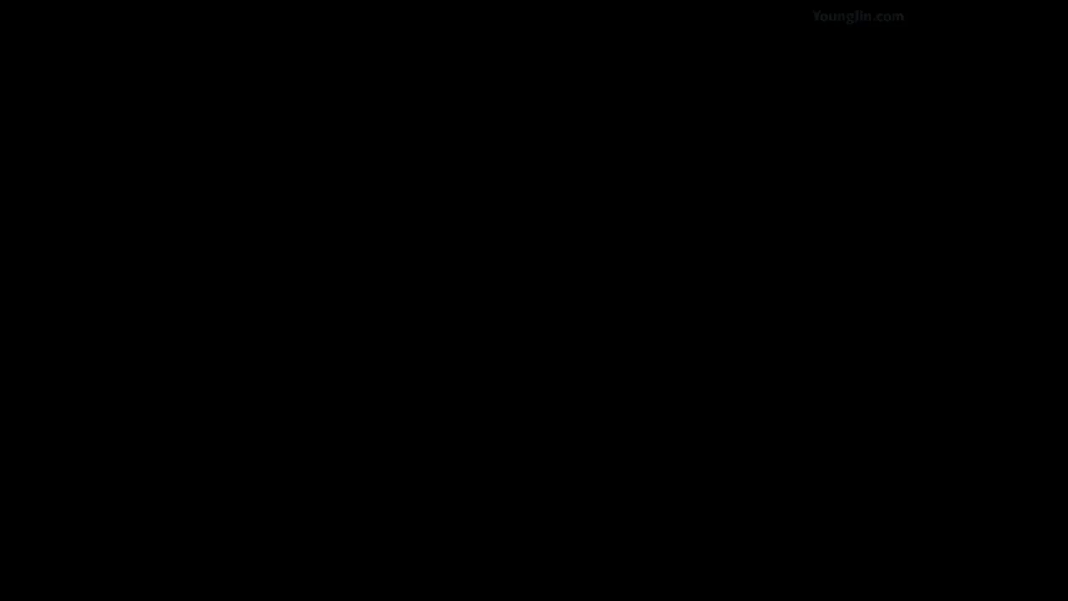
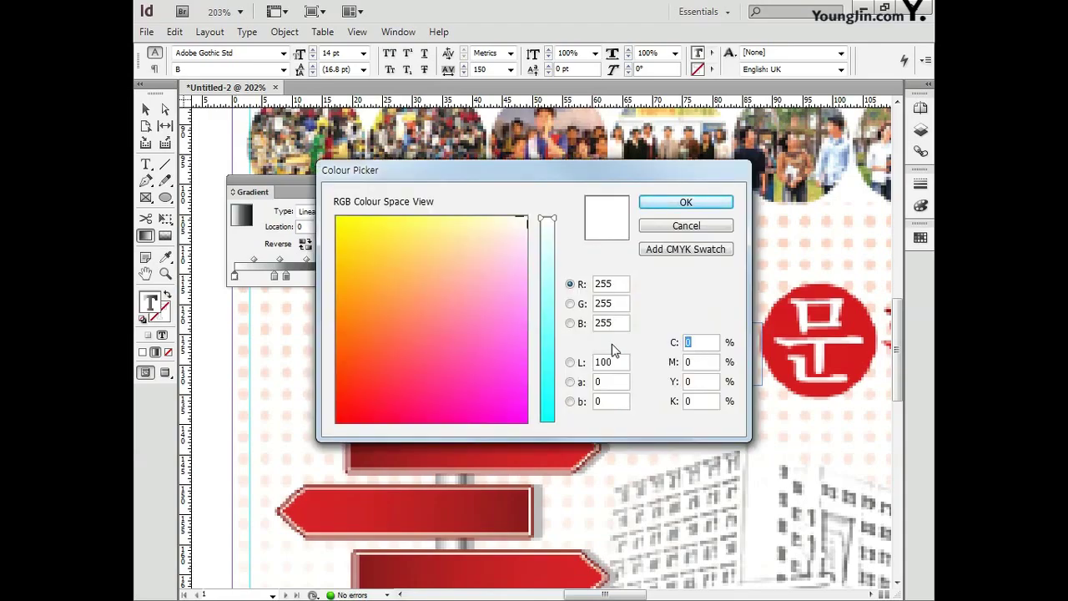
pyautogui.write('00')
pyautogui.press('Tab')
pyautogui.press('Return')
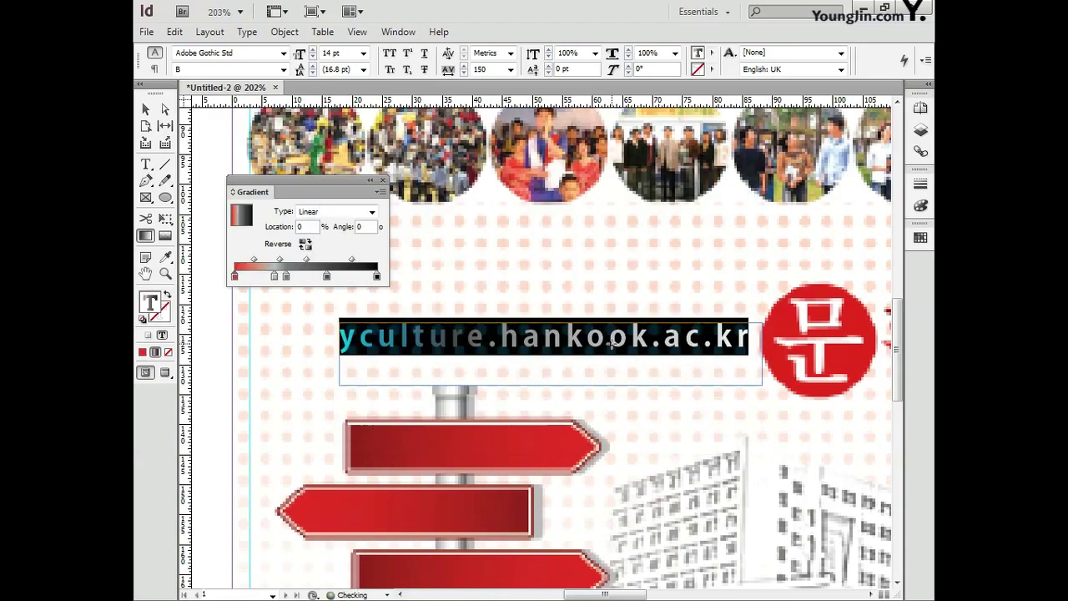
# Colour the text gradient's second stop orange with cyan 10%, magenta 50% and yellow 100%.
pyautogui.click(274, 277)
pyautogui.doubleClick(149, 303)
pyautogui.write('10')
pyautogui.press('Tab')
pyautogui.write('50')
pyautogui.press('Tab')
pyautogui.write('100')
pyautogui.press('Tab')
pyautogui.click(672, 203)
# Colour the gradient stop at location 36% green with cyan 80%, magenta 0%, yellow 100% and black 0%.
pyautogui.click(287, 276)
pyautogui.doubleClick(150, 305)
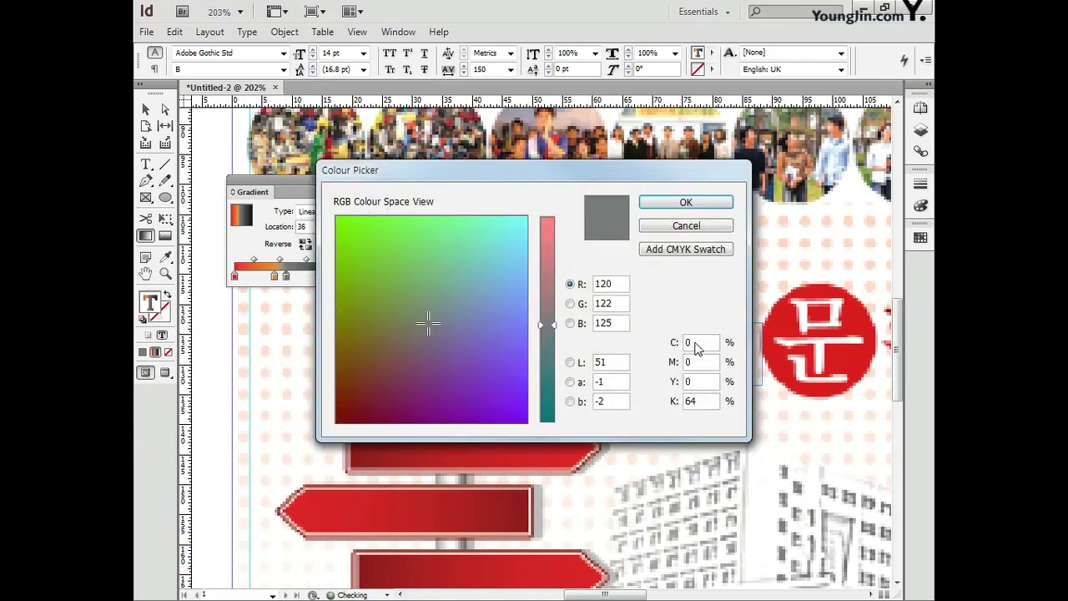
pyautogui.write('80')
pyautogui.press('Tab')
pyautogui.press('Tab')
pyautogui.write('100')
pyautogui.press('Tab')
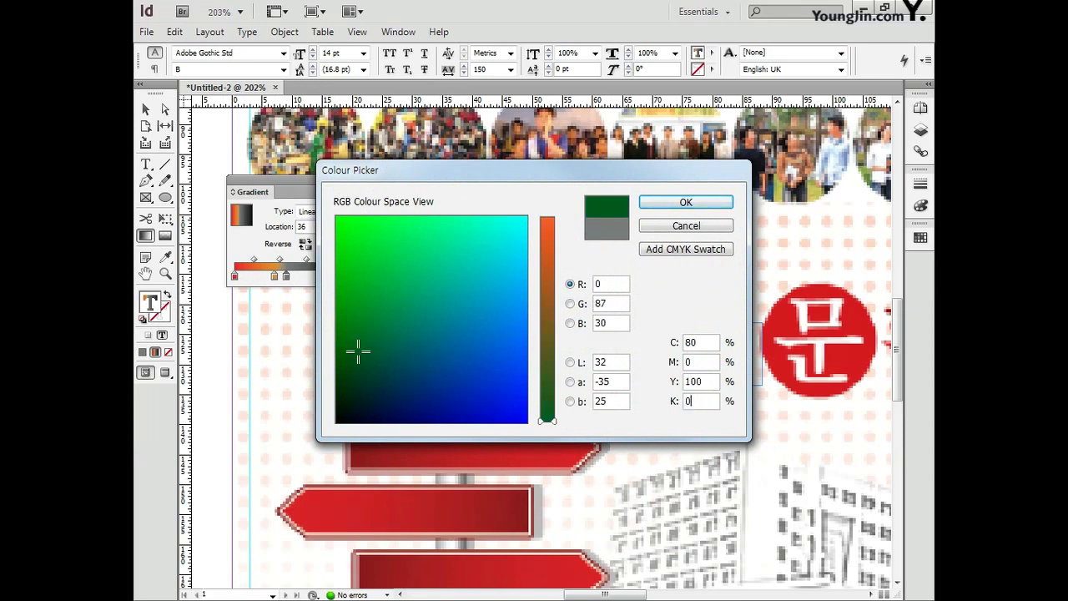
pyautogui.click(686, 203)
# Give the gradient stop at location 65% a green colour of cyan 80% and yellow 100%.
pyautogui.click(326, 277)
pyautogui.doubleClick(150, 305)
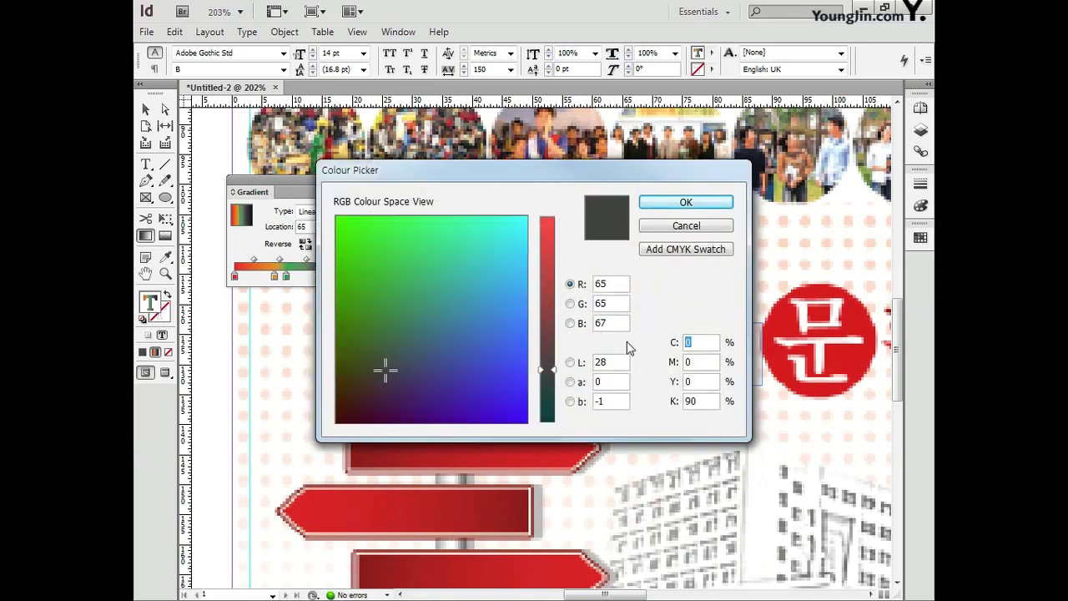
pyautogui.write('80100')
pyautogui.press('Tab')
pyautogui.press('Return')
# Change the gradient's end stop at location 100% to dark green with cyan 80%, and finish editing the web address.
pyautogui.click(383, 280)
pyautogui.doubleClick(151, 303)
pyautogui.write('80')
pyautogui.press('Tab')
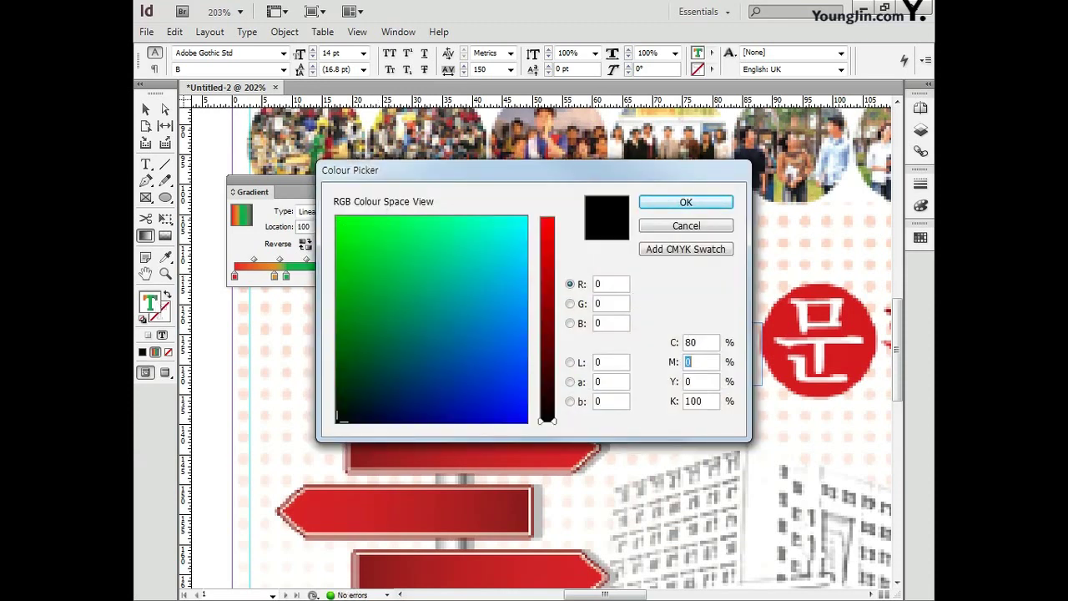
pyautogui.press('Return')
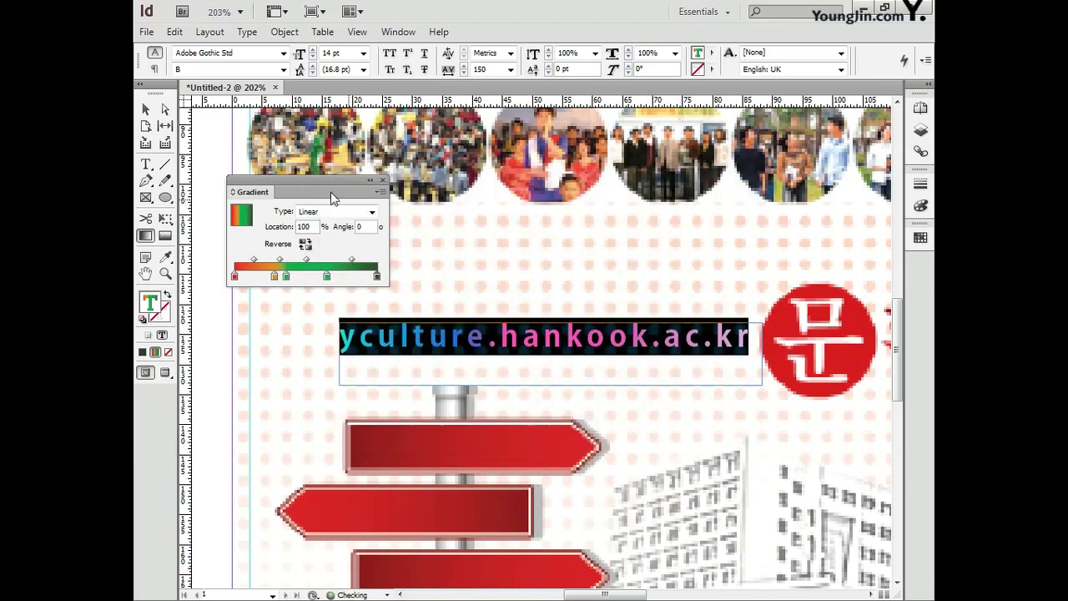
pyautogui.press('Escape')
# Draw a text frame directly beneath the large Korean title beside the red circle and enter "Graduate School of Culture".
pyautogui.scroll(-3, 454, 328)
pyautogui.hscroll(3, 454, 328)
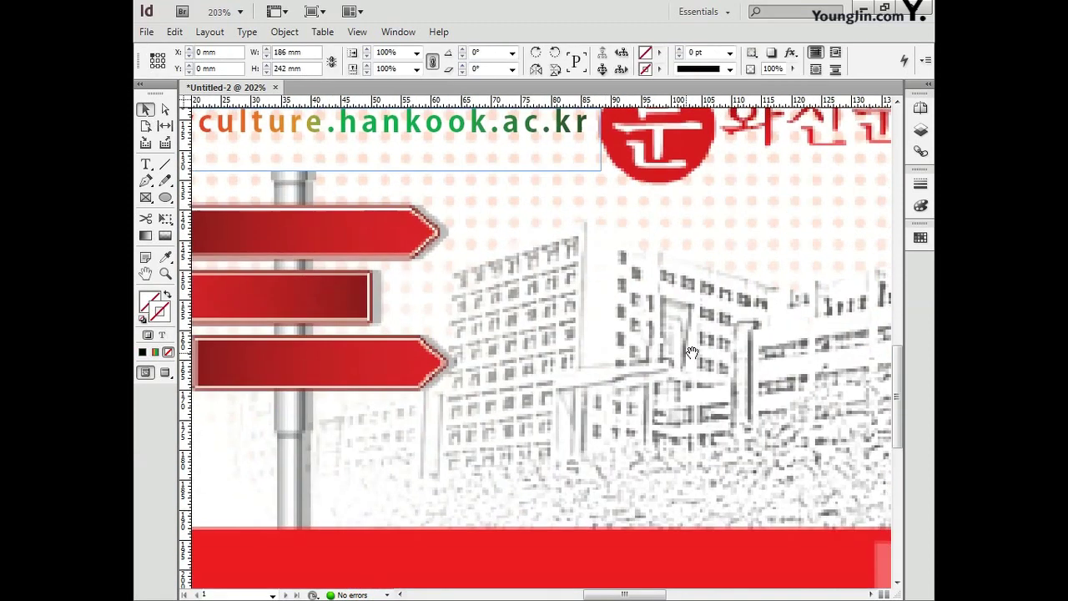
pyautogui.hscroll(5, 281, 179)
pyautogui.scroll(2, 282, 178)
pyautogui.press('t')
pyautogui.moveTo(375, 285); pyautogui.dragTo(770, 315)
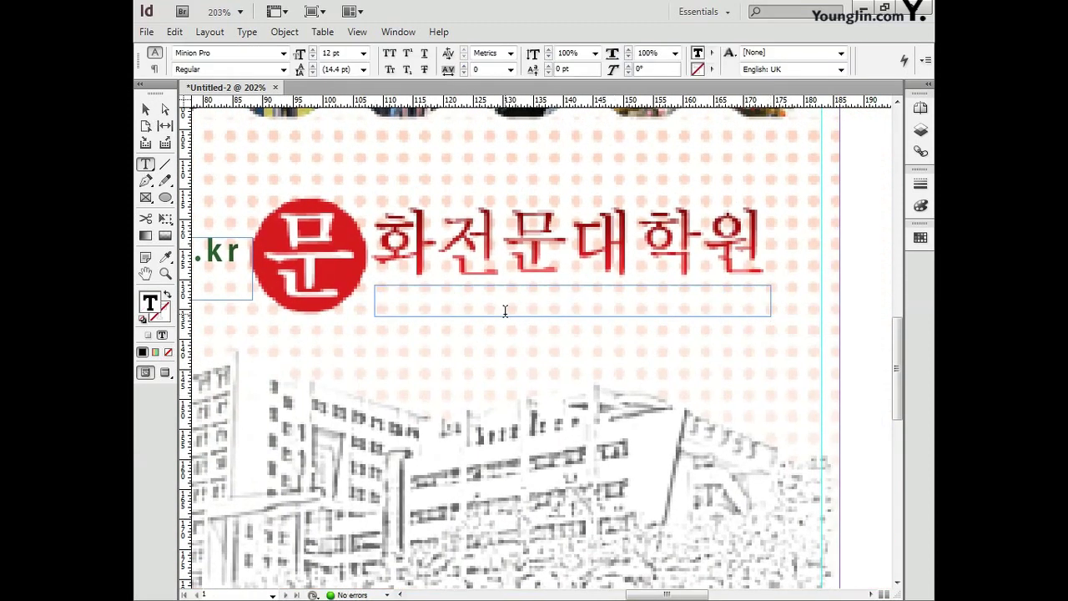
pyautogui.write('Graduate S')
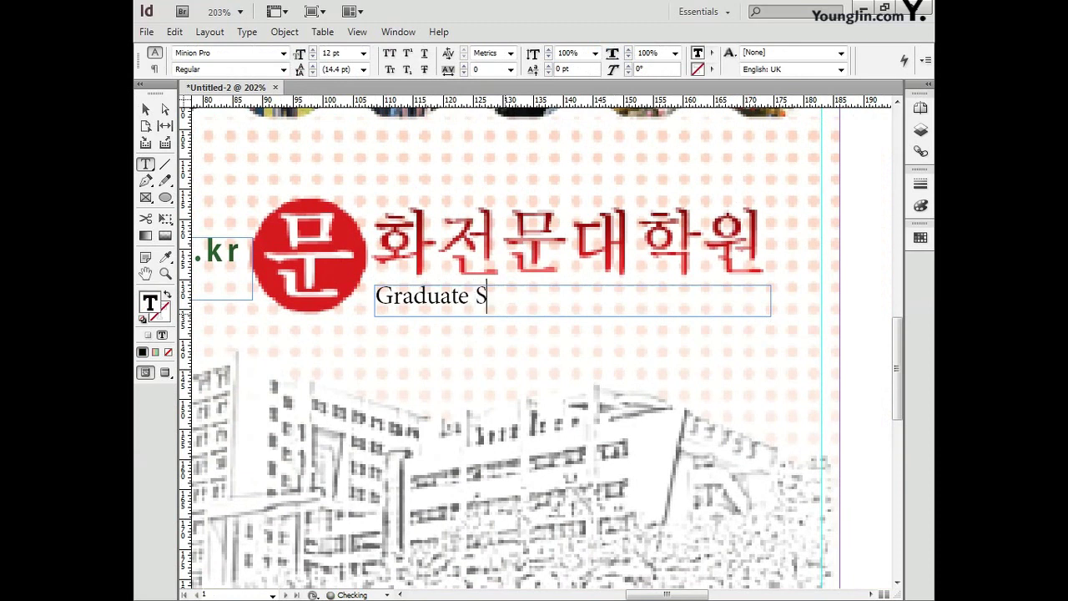
pyautogui.write('chool of Culture')
pyautogui.press('Escape')
# Colour the "Graduate School of Culture" text red with magenta 100% and yellow 100%.
pyautogui.tripleClick(614, 302)
pyautogui.doubleClick(150, 302)
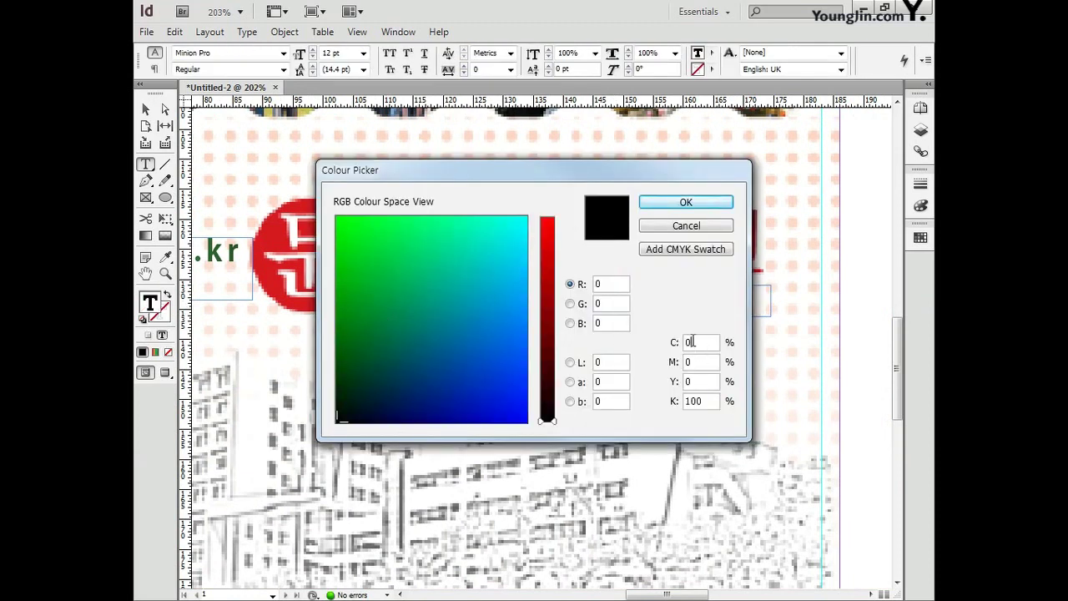
pyautogui.write('100')
pyautogui.press('Tab')
pyautogui.write('100')
pyautogui.press('Return')
# Format the English subtitle in a bold sans-serif font at 13 pt with wider letter spacing, and nudge its frame slightly right.
pyautogui.click(283, 53)
pyautogui.click(226, 78)
pyautogui.hotkey('alt', 'Right')
pyautogui.hotkey('alt', 'Right')
pyautogui.hotkey('alt', 'Right')
pyautogui.hotkey('alt', 'Right')
pyautogui.hotkey('alt', 'Right')
pyautogui.hotkey('ctrl', 'shift', '.')
pyautogui.click(333, 53)
pyautogui.write('13')
pyautogui.press('Return')
pyautogui.press('Escape')
pyautogui.moveTo(448, 293); pyautogui.dragTo(453, 292)
pyautogui.click(459, 343)
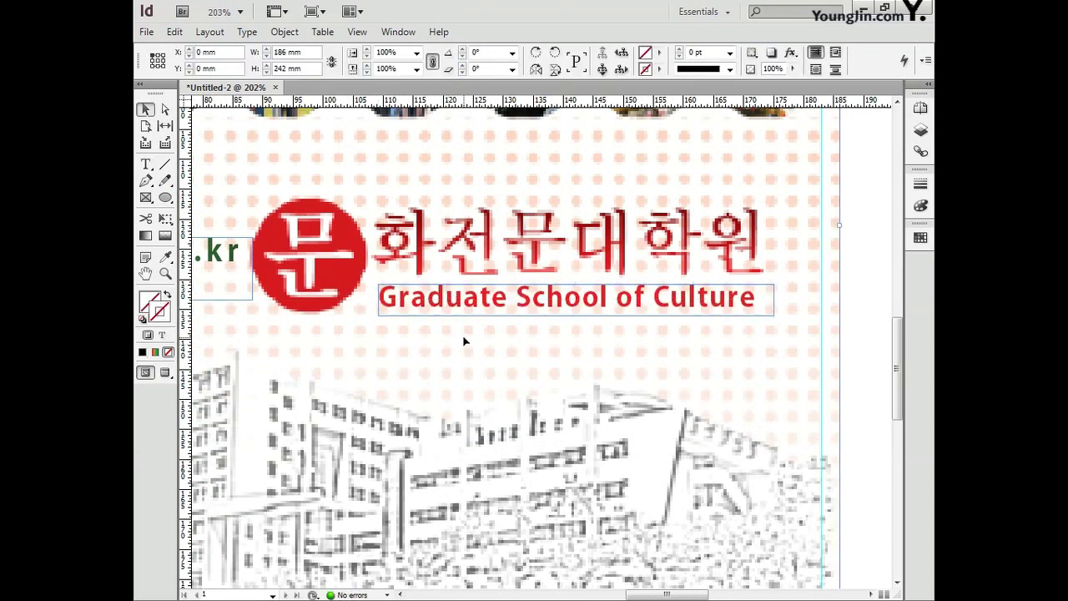
# Draw a text frame on the top red signpost arrow and enter "미디어예술공학전공".
pyautogui.hotkey('ctrl', 'd')
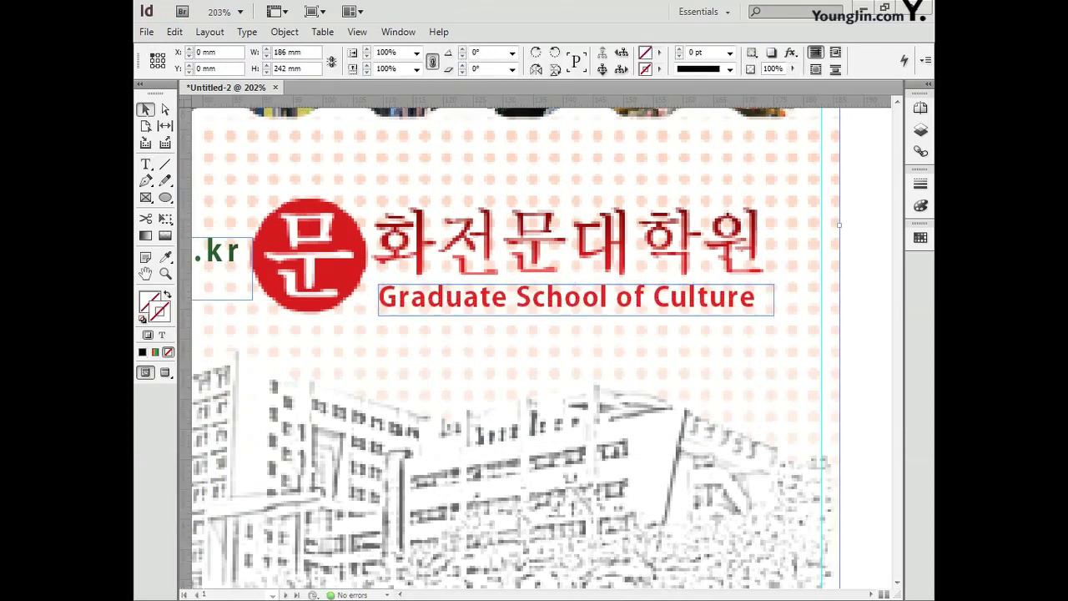
pyautogui.press('h')
pyautogui.moveTo(472, 344); pyautogui.dragTo(636, 349)
pyautogui.press('t')
pyautogui.moveTo(419, 281); pyautogui.dragTo(630, 321)
pyautogui.write('한')
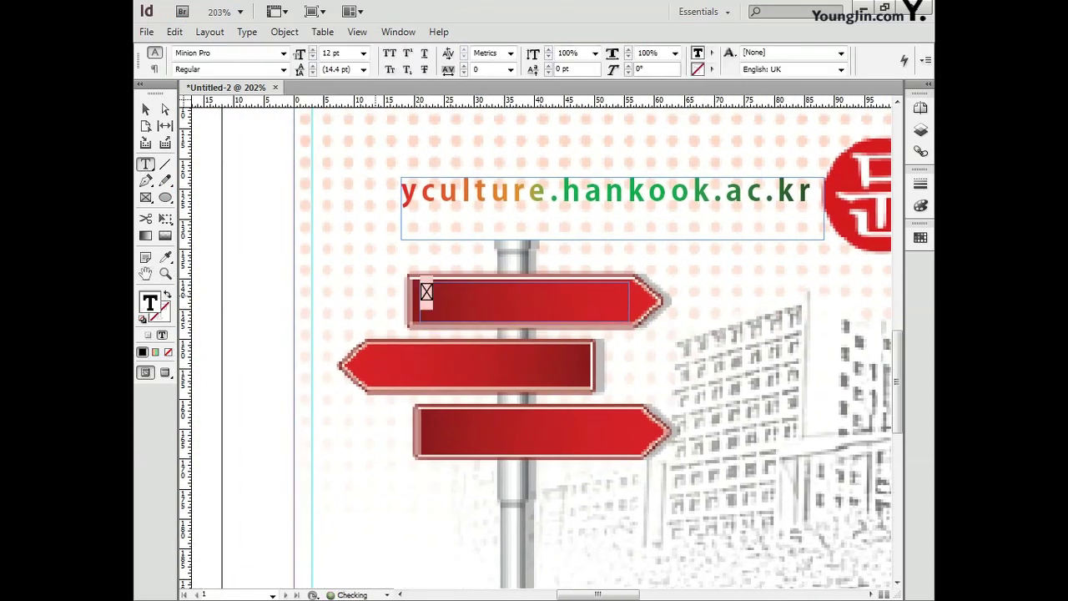
pyautogui.write('국영상대학교축제')
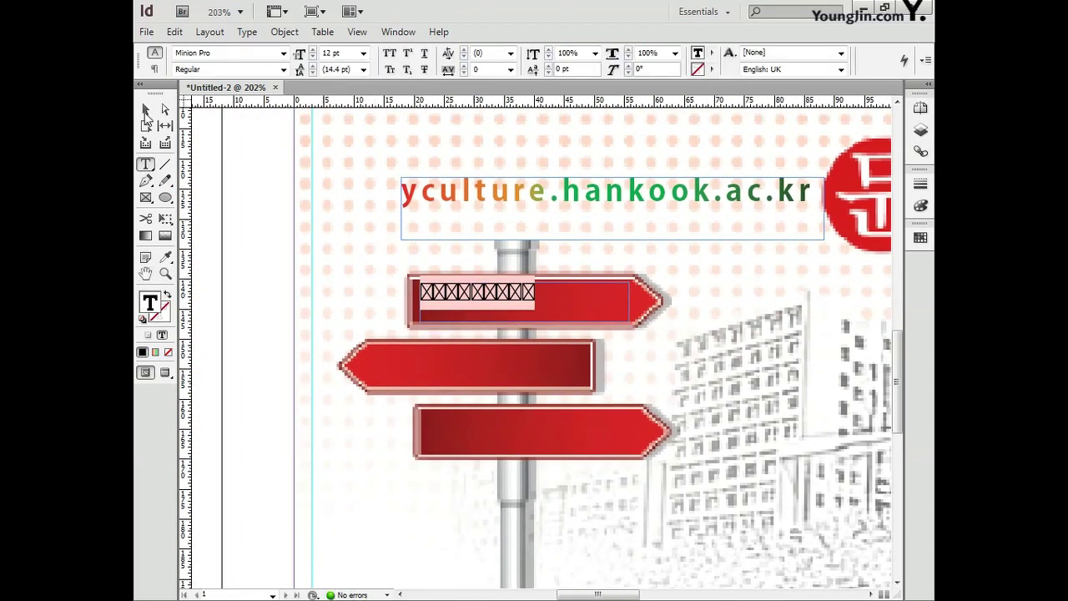
# Format the top sign's text in Adobe Gothic Std at 10 pt and colour it white.
pyautogui.hotkey('ctrl', 'a')
pyautogui.click(284, 53)
pyautogui.scroll(5, 286, 125)
pyautogui.click(401, 20)
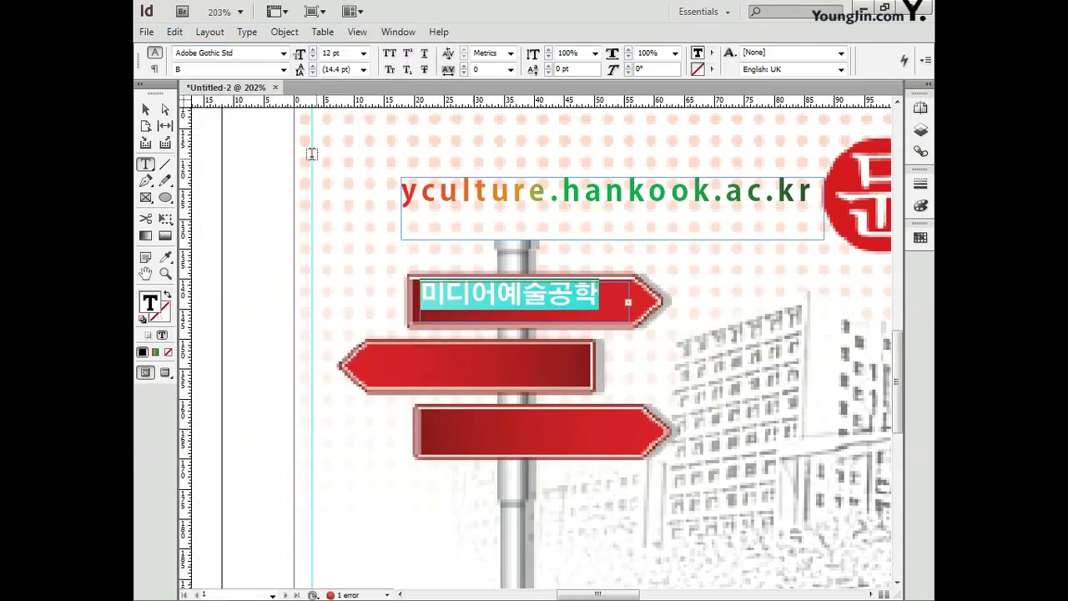
pyautogui.click(313, 56)
pyautogui.click(312, 57)
pyautogui.doubleClick(152, 303)
pyautogui.press('Return')
pyautogui.press('Escape')
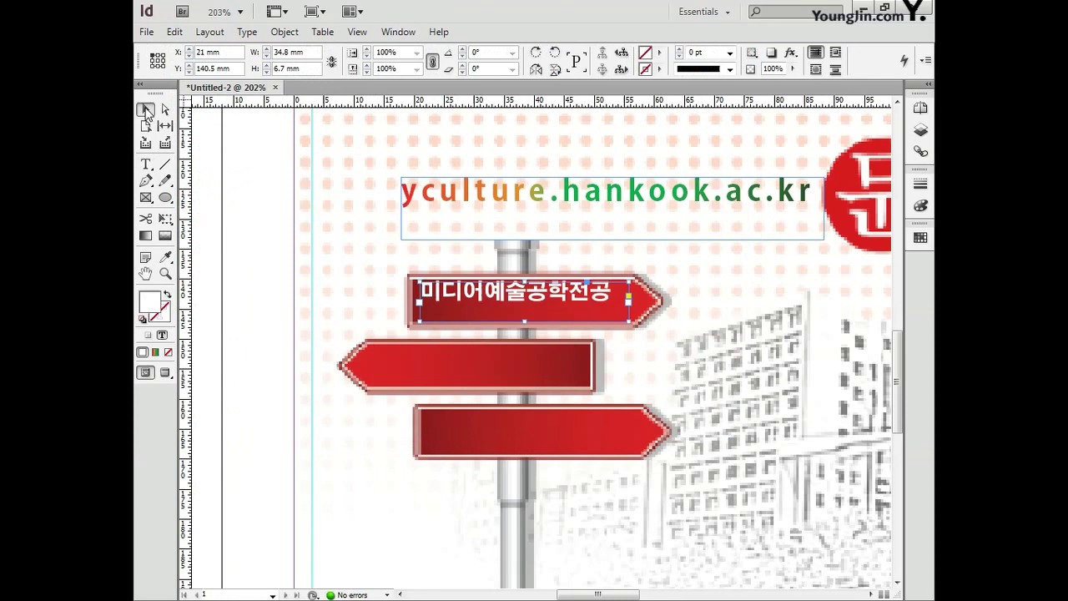
# Centre the top sign's text, copy it onto the other two signs, and change the middle copy to "문화경영관광전공".
pyautogui.moveTo(574, 302); pyautogui.dragTo(572, 435)
pyautogui.press('t')
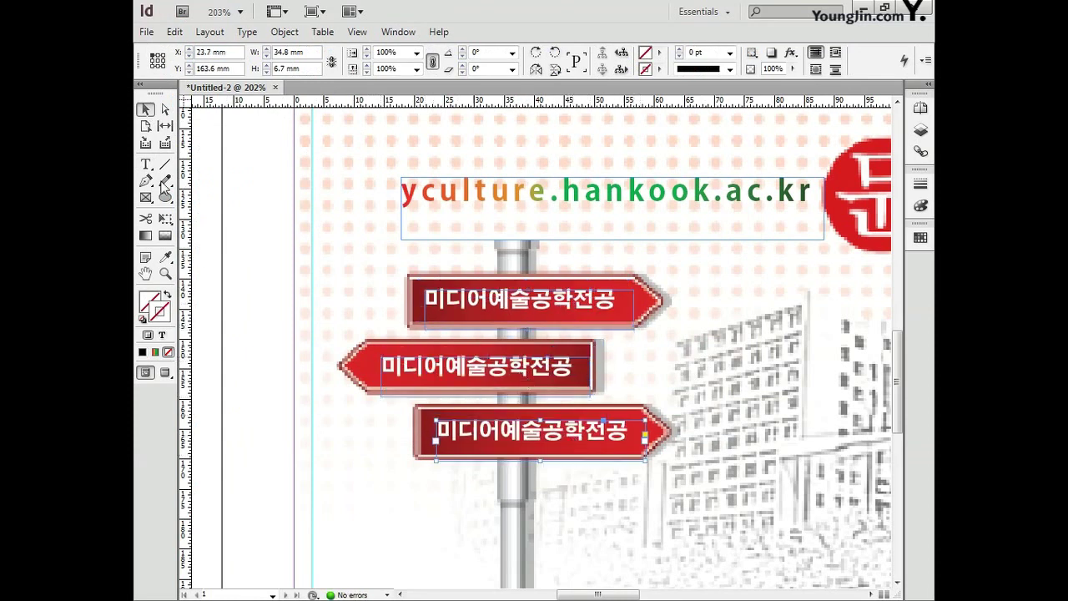
pyautogui.moveTo(446, 367); pyautogui.dragTo(381, 367)
pyautogui.write('뮤화경영')
pyautogui.press('Delete')
pyautogui.press('Delete')
pyautogui.press('Delete')
pyautogui.write('관광')
pyautogui.press('Delete')
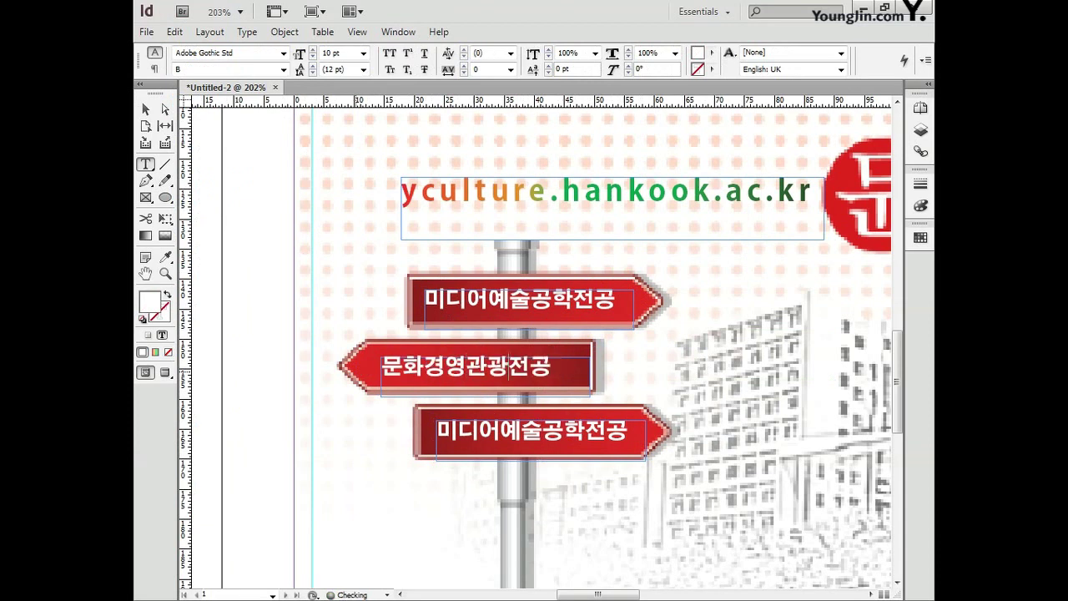
# Change the bottom sign's text to "문화예술기획전공".
pyautogui.moveTo(458, 430)
pyautogui.mouseDown()
pyautogui.moveTo(576, 440)
pyautogui.moveTo(437, 430)
pyautogui.mouseUp()
pyautogui.write('문화예술기획')
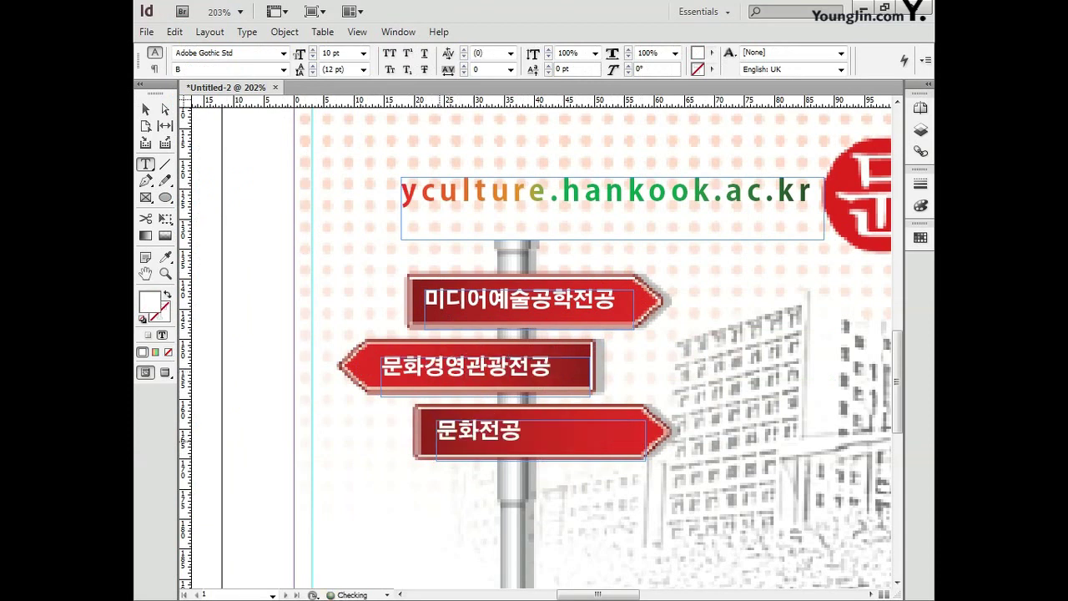
pyautogui.click(146, 110)
# Draw a wide text frame across the red band at the foot of the poster and paste the copied slogan into it.
pyautogui.scroll(-5, 499, 292)
pyautogui.hotkey('ctrl', '-')
pyautogui.hotkey('ctrl', '-')
pyautogui.hotkey('ctrl', '-')
pyautogui.moveTo(454, 298); pyautogui.dragTo(460, 299)
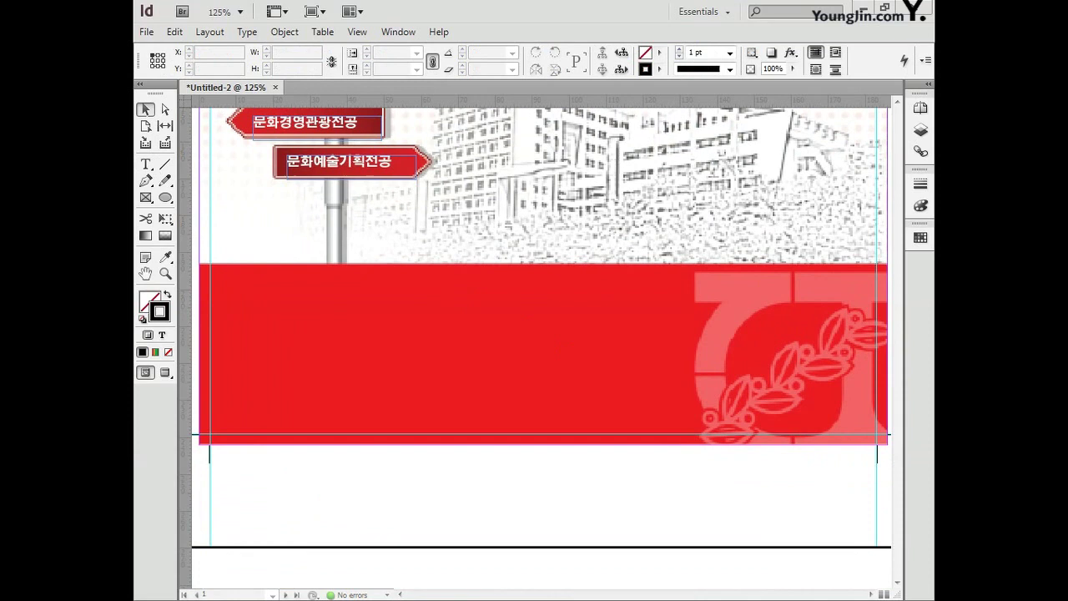
pyautogui.press('t')
pyautogui.moveTo(233, 293); pyautogui.dragTo(847, 404)
pyautogui.moveTo(859, 407); pyautogui.dragTo(863, 404)
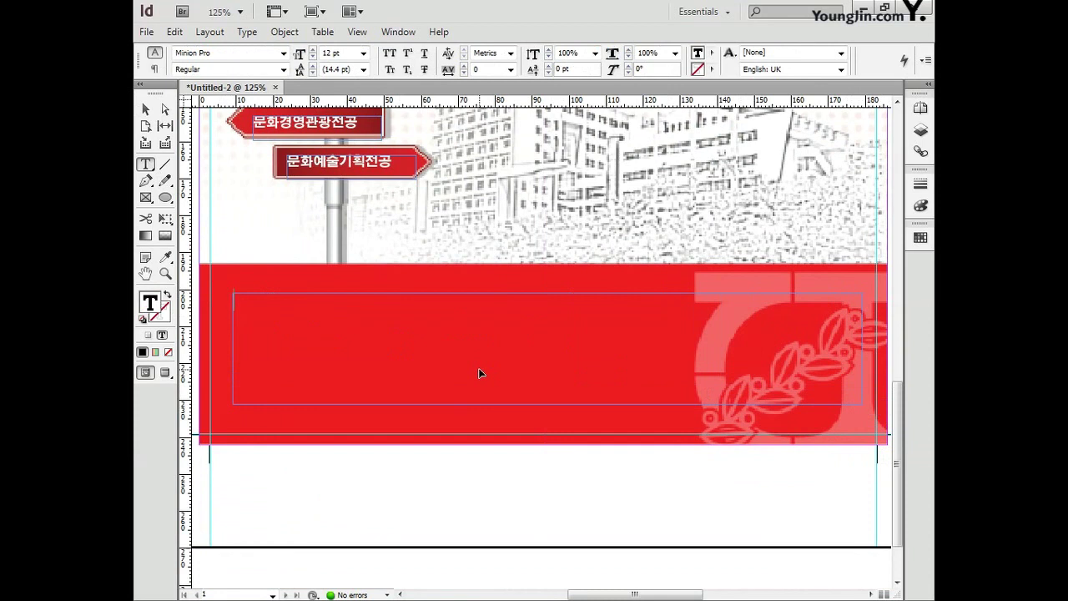
pyautogui.hotkey('ctrl', 'v')
# Set the pasted slogan in Adobe Gothic Std and break the line before "Graduate School of Culture".
pyautogui.hotkey('ctrl', 'a')
pyautogui.click(283, 53)
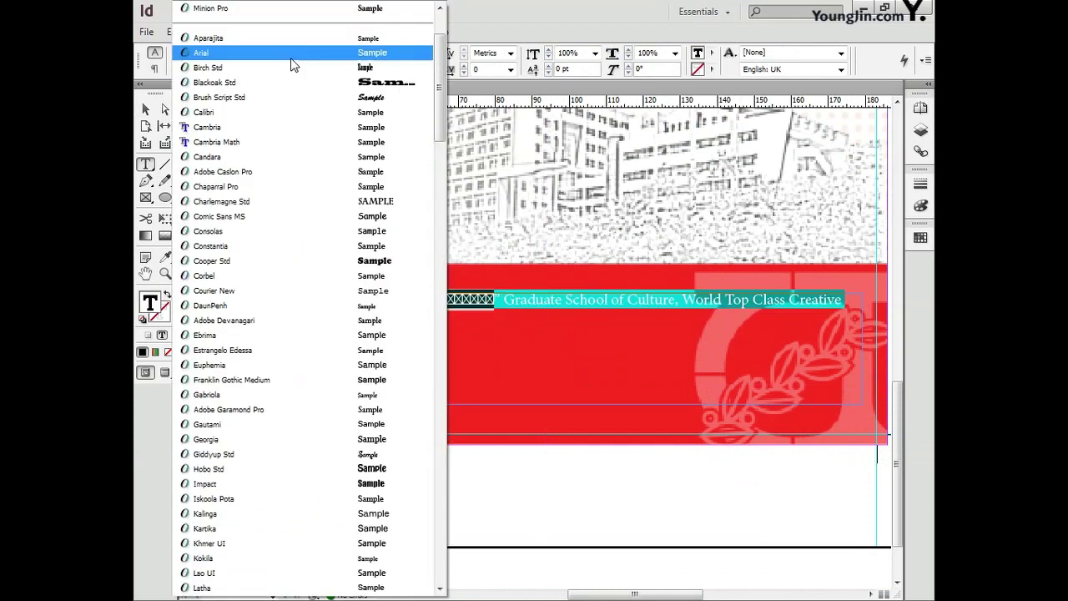
pyautogui.scroll(3, 443, 47)
pyautogui.click(221, 7)
pyautogui.click(748, 323)
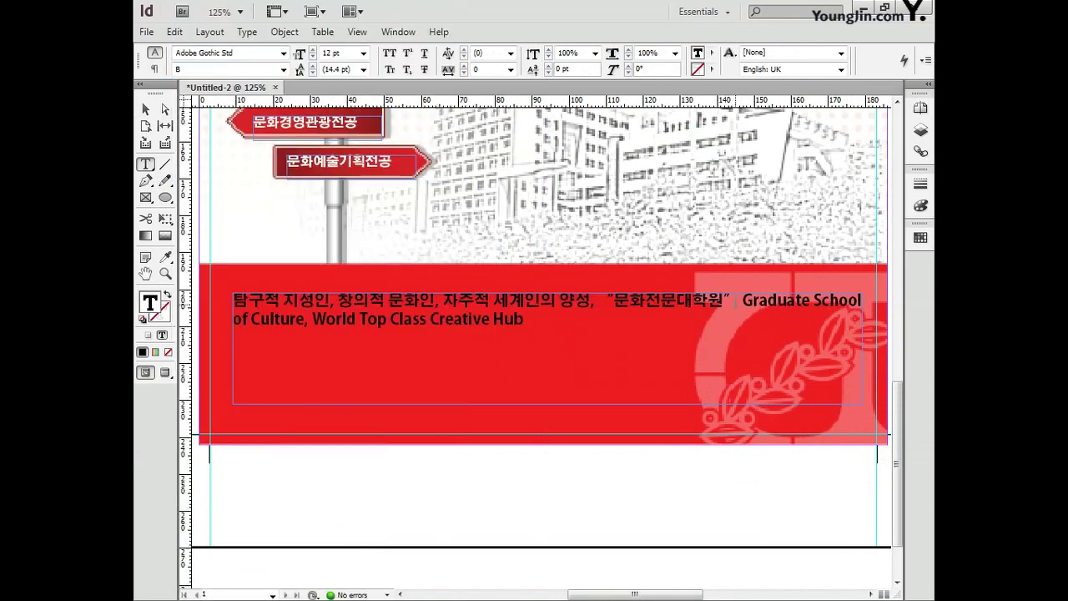
pyautogui.moveTo(748, 323); pyautogui.dragTo(234, 299)
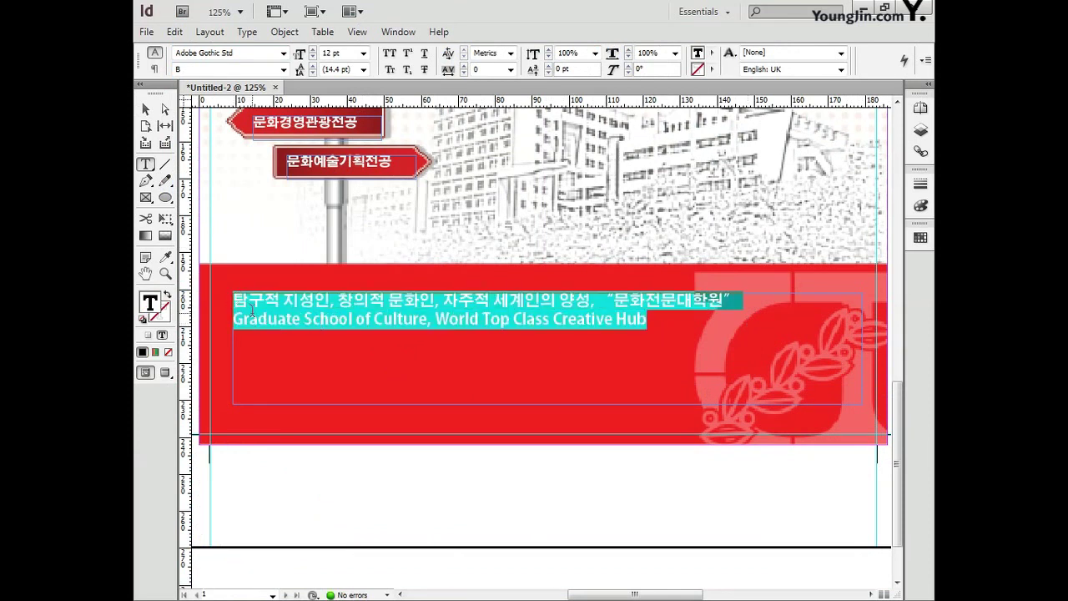
pyautogui.click(675, 345)
# Colour both the Korean and English slogan lines white by setting black to 0%.
pyautogui.moveTo(741, 300); pyautogui.dragTo(209, 309)
pyautogui.doubleClick(150, 304)
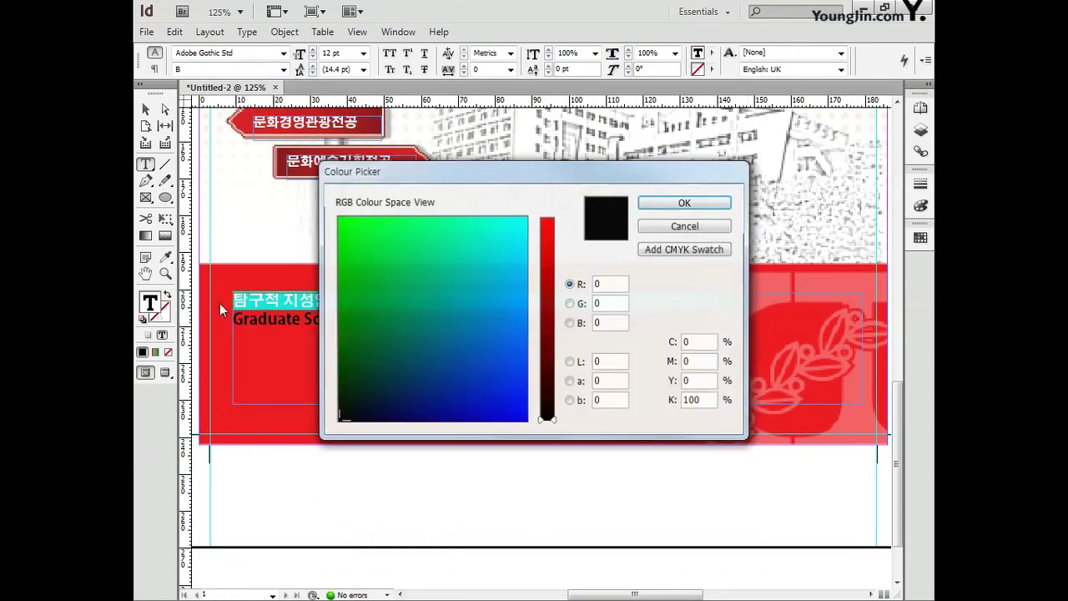
pyautogui.write('0')
pyautogui.press('Return')
pyautogui.press('Down')
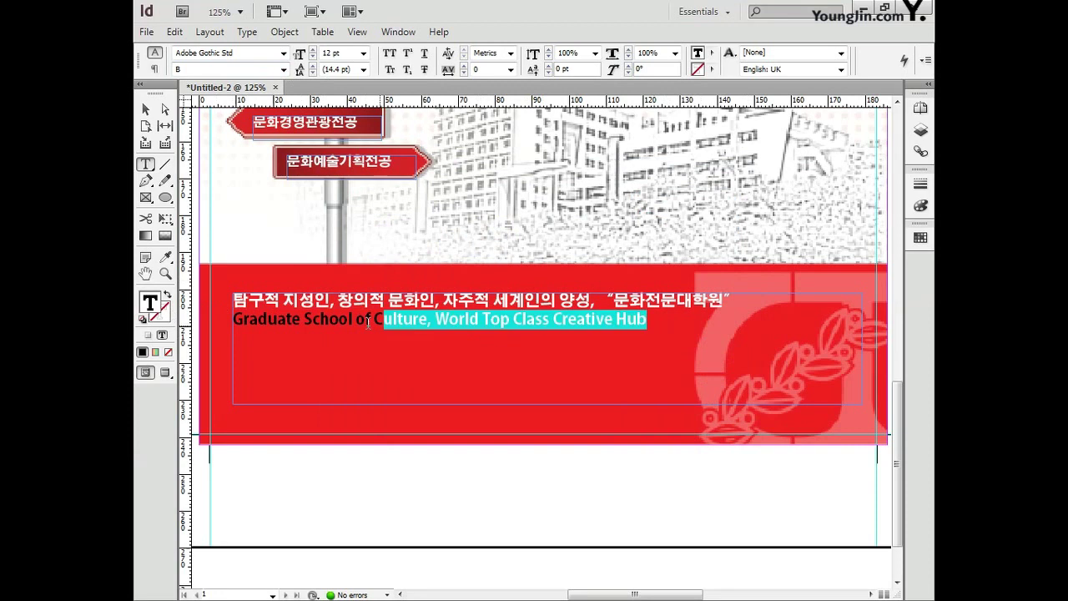
pyautogui.hotkey('shift', 'Home')
pyautogui.doubleClick(150, 306)
pyautogui.write('0')
pyautogui.press('Return')
# Colour the quoted "문화전문대학원" in the Korean slogan line yellow with yellow 100%.
pyautogui.press('Up')
pyautogui.press('End')
pyautogui.hotkey('ctrl', 'shift', 'Left')
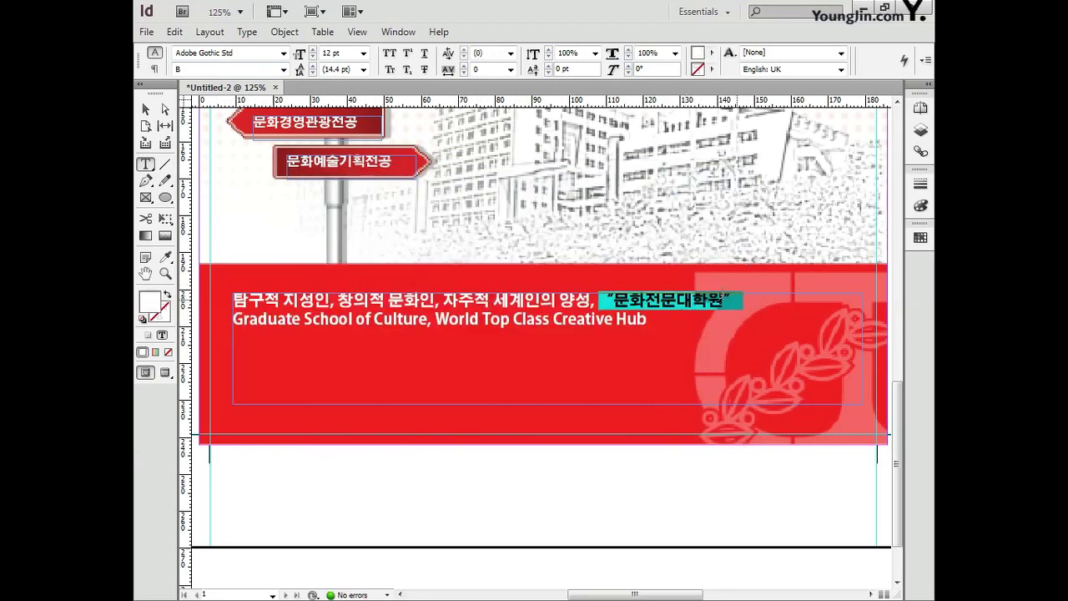
pyautogui.doubleClick(153, 307)
pyautogui.click(695, 381)
pyautogui.write('100')
pyautogui.press('Return')
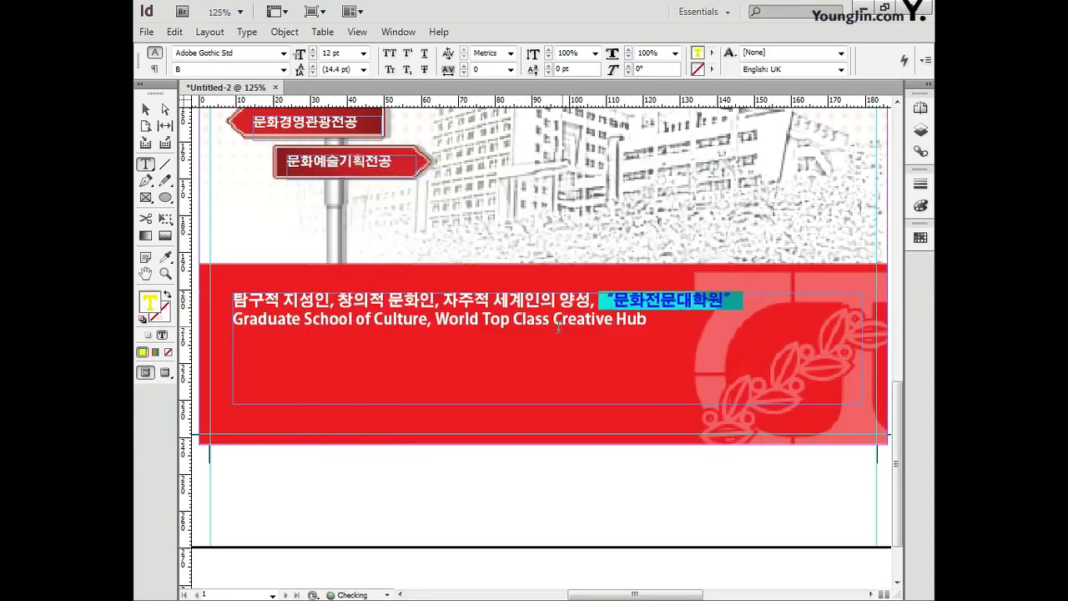
# Colour "Graduate School of Culture," in the English slogan line yellow with yellow 100%.
pyautogui.moveTo(435, 319); pyautogui.dragTo(233, 320)
pyautogui.doubleClick(153, 305)
pyautogui.click(695, 381)
pyautogui.write('100')
pyautogui.press('Return')
pyautogui.press('Escape')
pyautogui.press('Return')
# Set the leading of both slogan lines to 24 pt.
pyautogui.hotkey('ctrl', 'a')
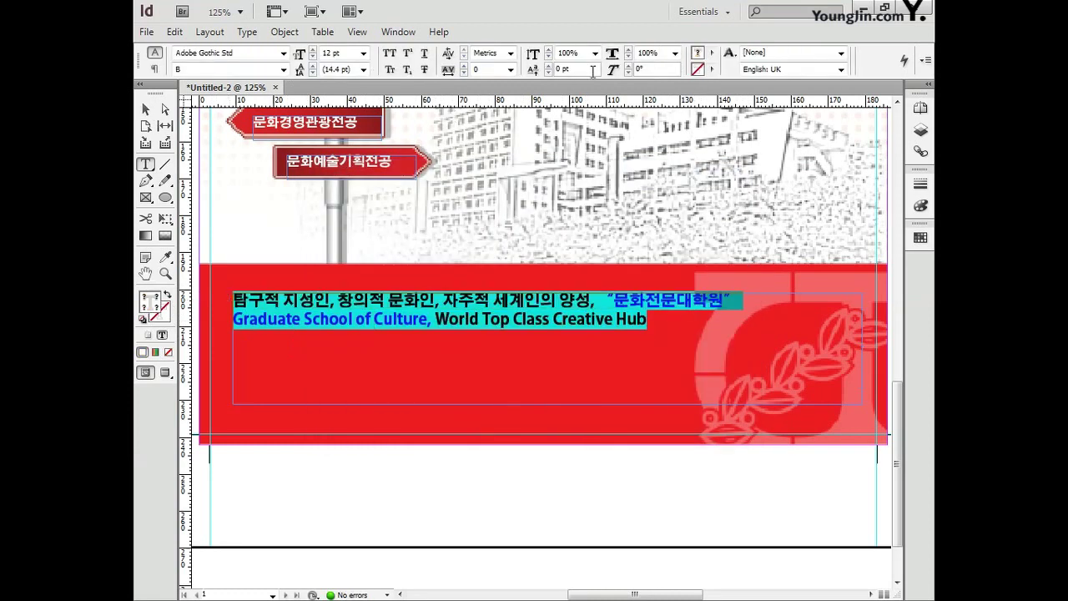
pyautogui.click(363, 69)
pyautogui.click(343, 151)
pyautogui.click(363, 69)
pyautogui.click(343, 185)
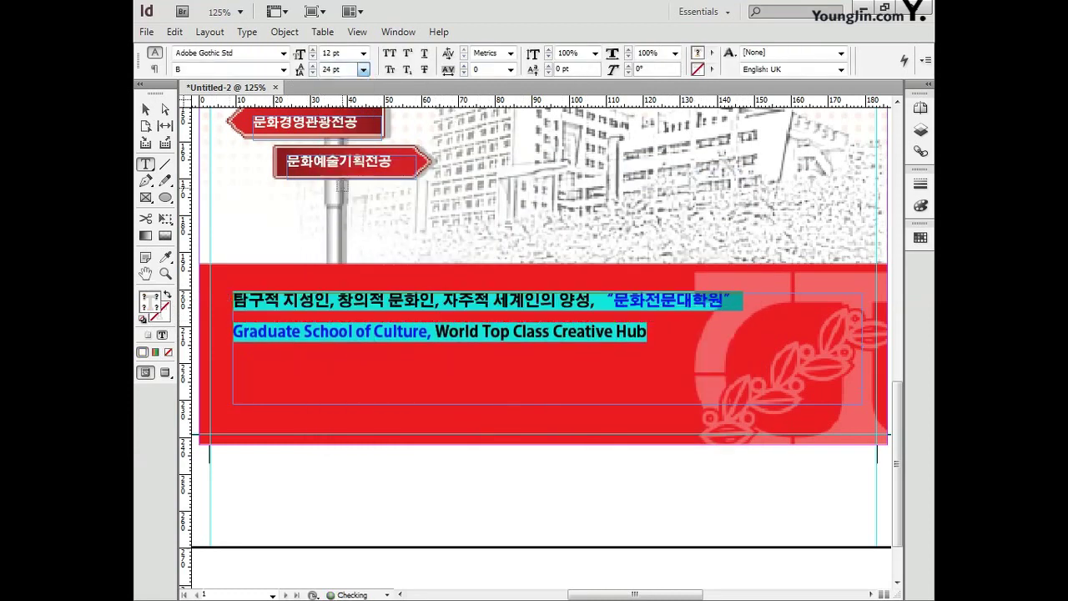
pyautogui.press('Escape')
# Change the font of the English slogan line to Adobe Myungjo Std.
pyautogui.doubleClick(668, 333)
pyautogui.moveTo(668, 333); pyautogui.dragTo(233, 331)
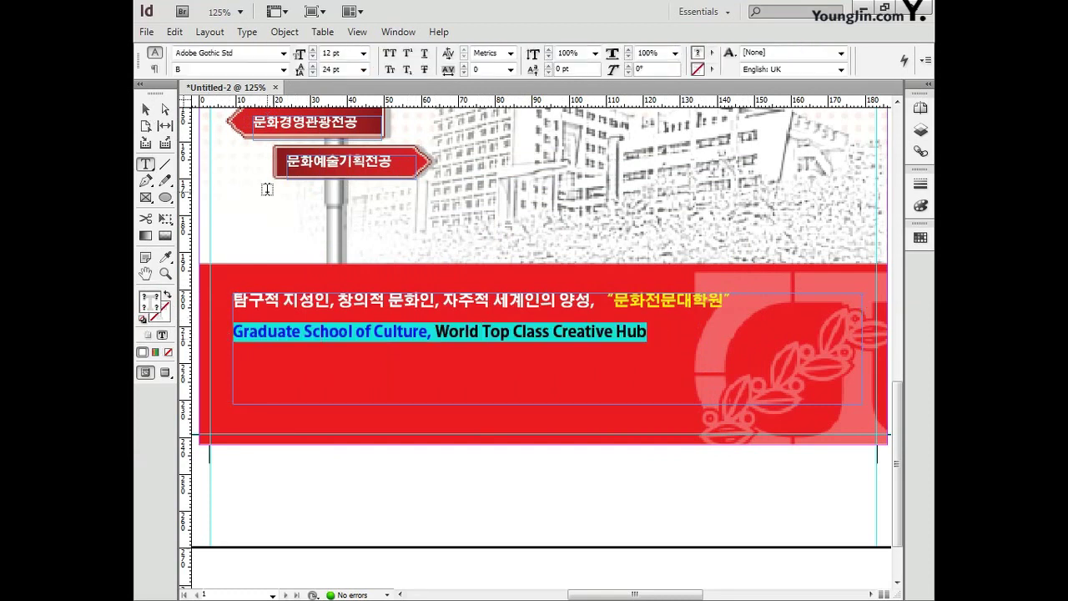
pyautogui.click(291, 52)
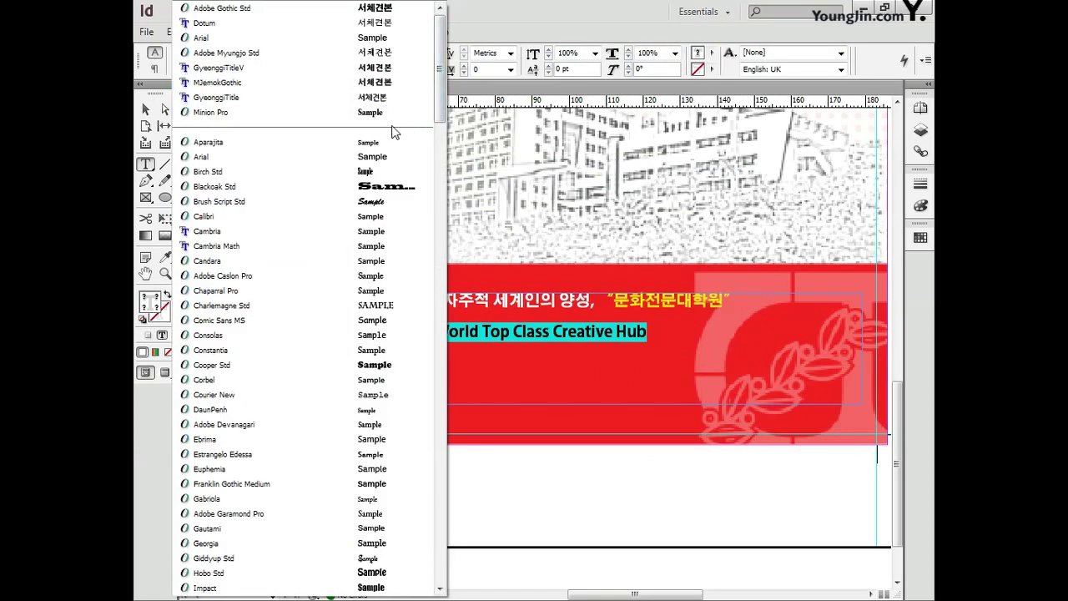
pyautogui.moveTo(441, 95)
pyautogui.mouseDown()
pyautogui.moveTo(443, 196)
pyautogui.moveTo(448, 98)
pyautogui.mouseUp()
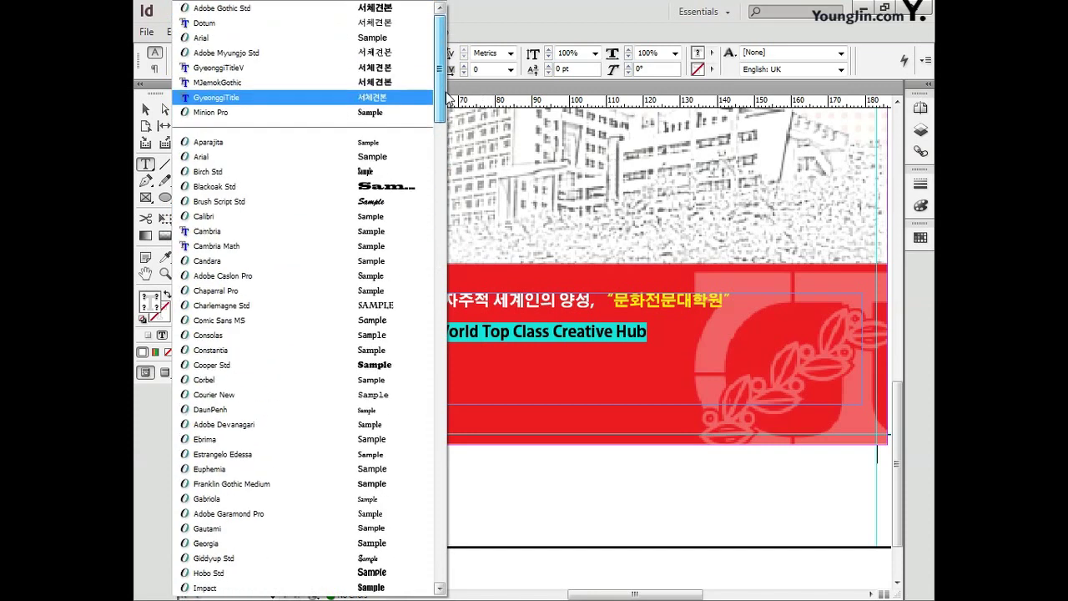
pyautogui.moveTo(448, 99); pyautogui.dragTo(441, 452)
pyautogui.click(420, 513)
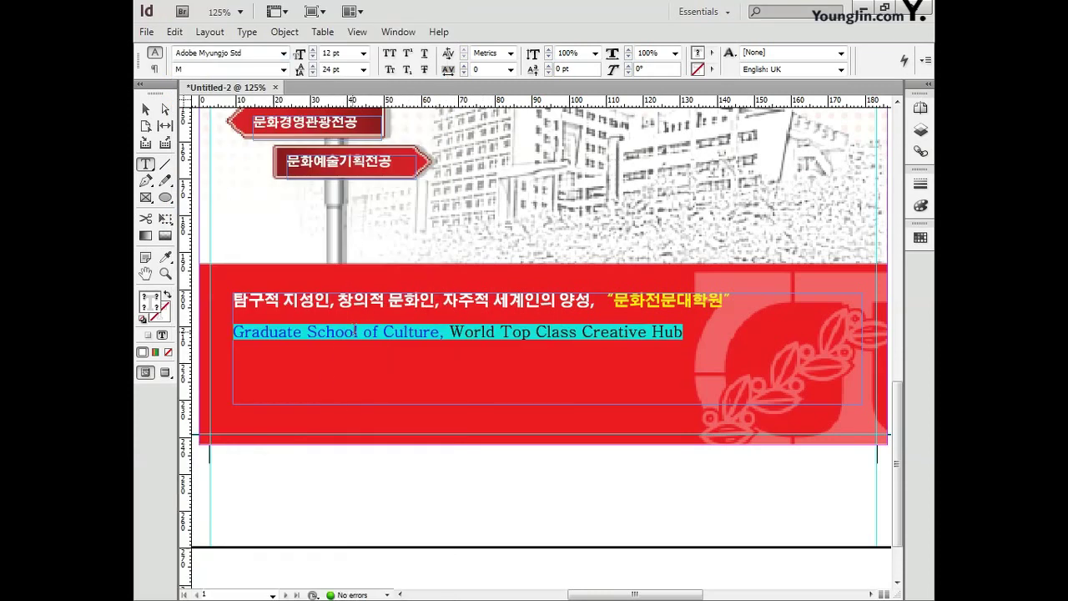
# Set both slogan lines to 14 pt and nudge their text frame slightly right.
pyautogui.moveTo(698, 334); pyautogui.dragTo(234, 299)
pyautogui.click(363, 52)
pyautogui.click(343, 138)
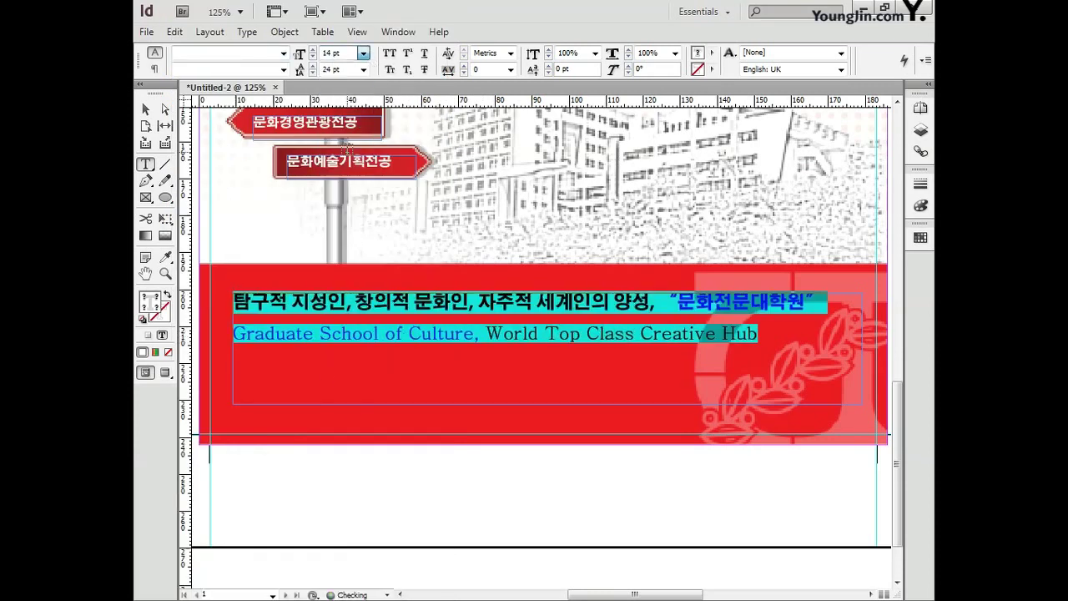
pyautogui.press('Escape')
pyautogui.hotkey('shift', 'Right')
# Widen the tracking of the English slogan line and shift the slogan text frame slightly right to X 15.75 mm.
pyautogui.press('t')
pyautogui.moveTo(773, 334); pyautogui.dragTo(248, 333)
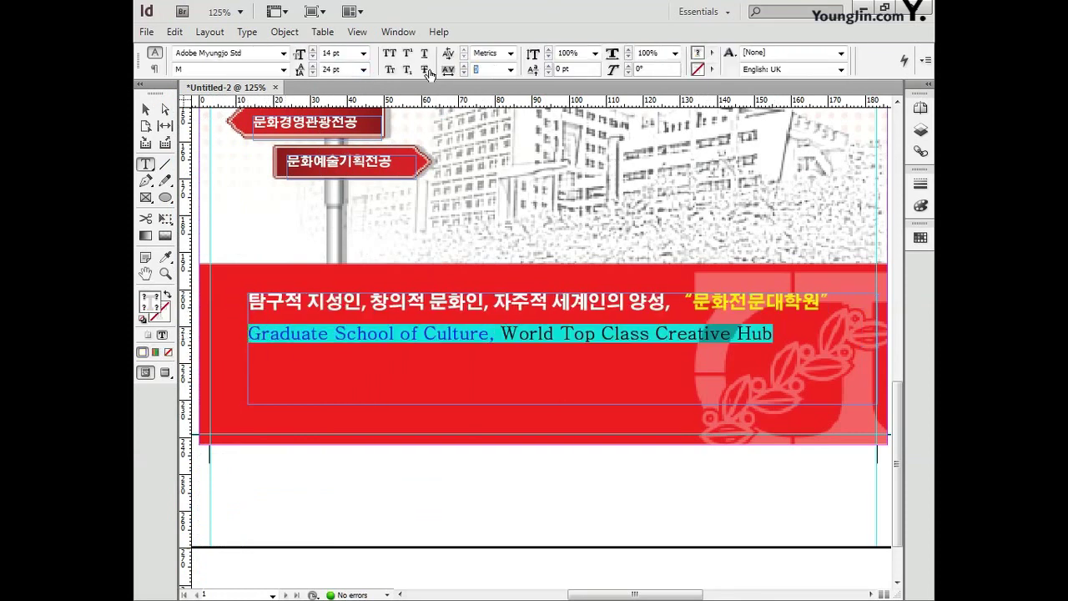
pyautogui.press('Escape')
pyautogui.moveTo(569, 334); pyautogui.dragTo(579, 334)
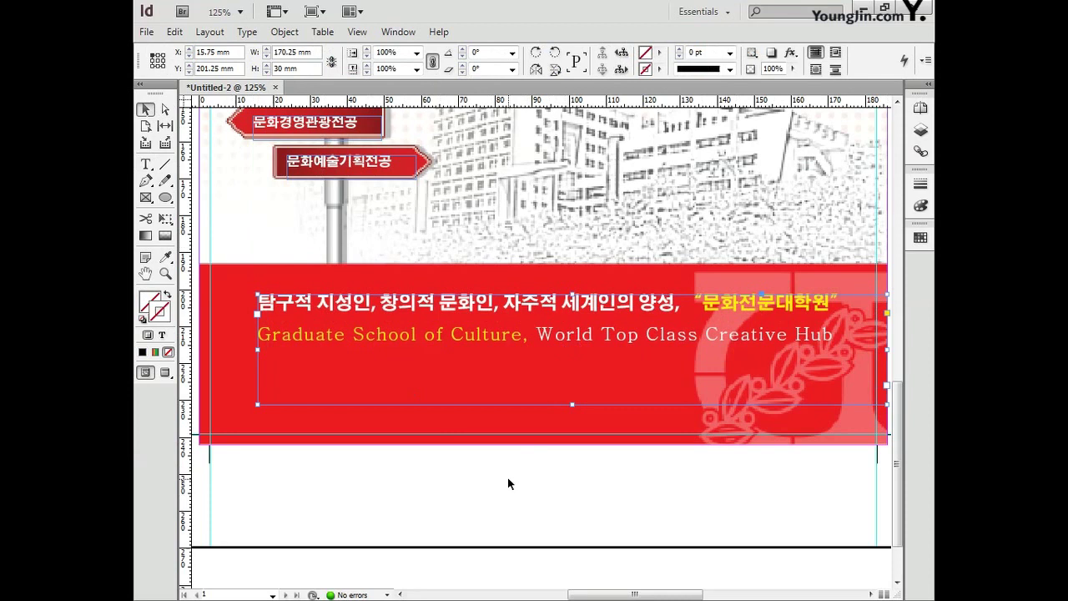
# Reduce the height of the slogan text frame to 18 mm.
pyautogui.hotkey('ctrl', '0')
pyautogui.hotkey('ctrl', 'alt', 'c')
pyautogui.hotkey('ctrl', '1')
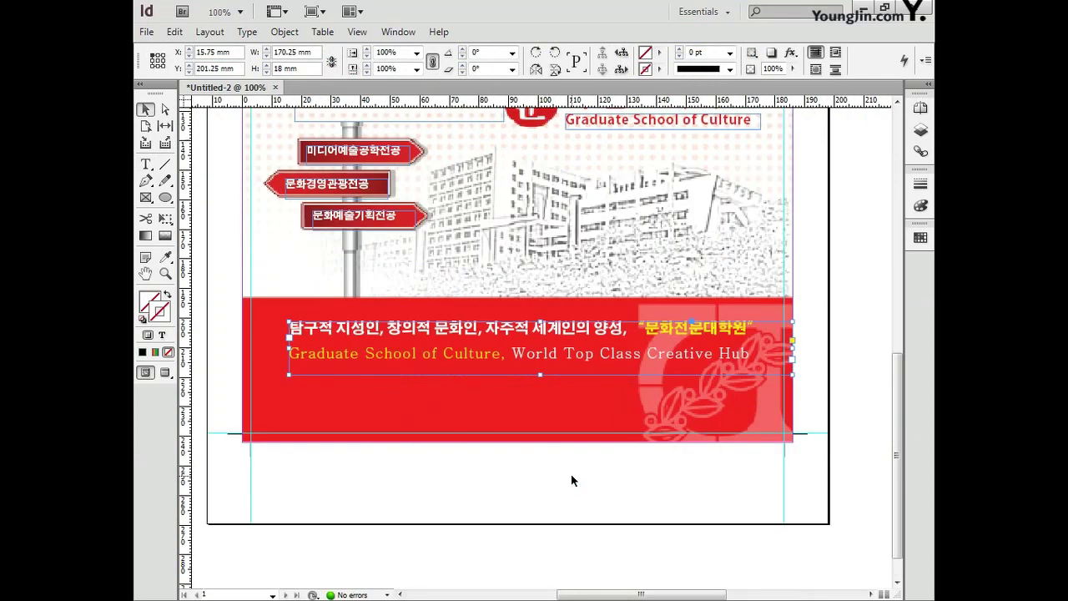
# Add the text "Welcome to Hankook University" in a new frame about 68 mm wide below the slogan on the red band.
pyautogui.scroll(-1, 571, 480)
pyautogui.hscroll(2, 571, 480)
pyautogui.press('t')
pyautogui.moveTo(491, 418); pyautogui.dragTo(693, 436)
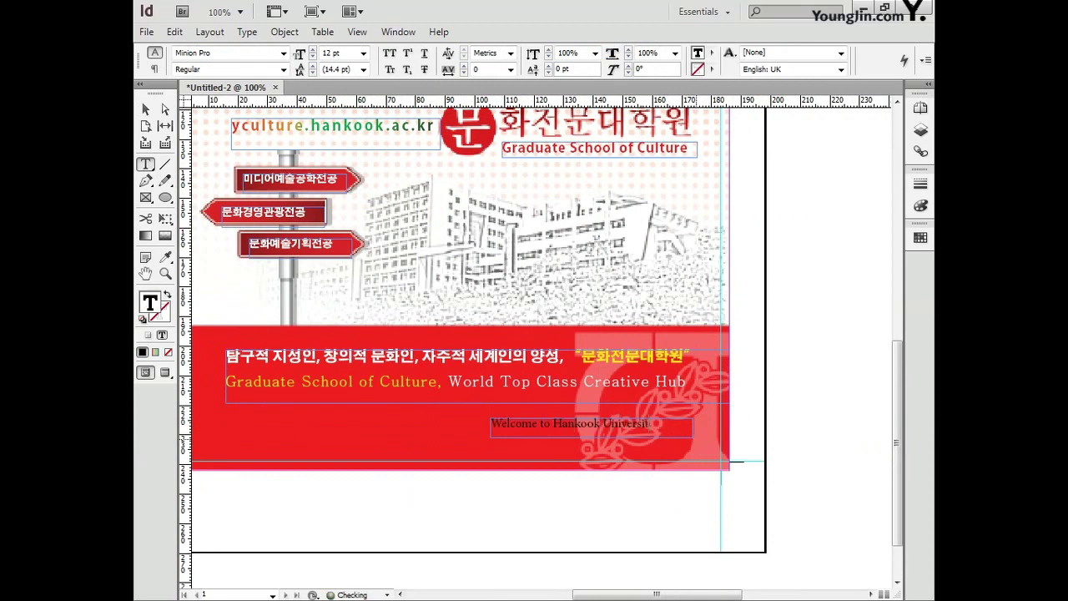
# Set the "Welcome to Hankook University" text in Adobe Gothic Std and colour it white.
pyautogui.hotkey('ctrl', 'a')
pyautogui.click(283, 52)
pyautogui.click(215, 25)
pyautogui.doubleClick(151, 303)
pyautogui.click(576, 282)
pyautogui.write('255')
pyautogui.click(682, 203)
# Move the welcome text frame slightly right and down to X 109.25 mm, Y 226 mm.
pyautogui.press('Escape')
pyautogui.click(580, 427)
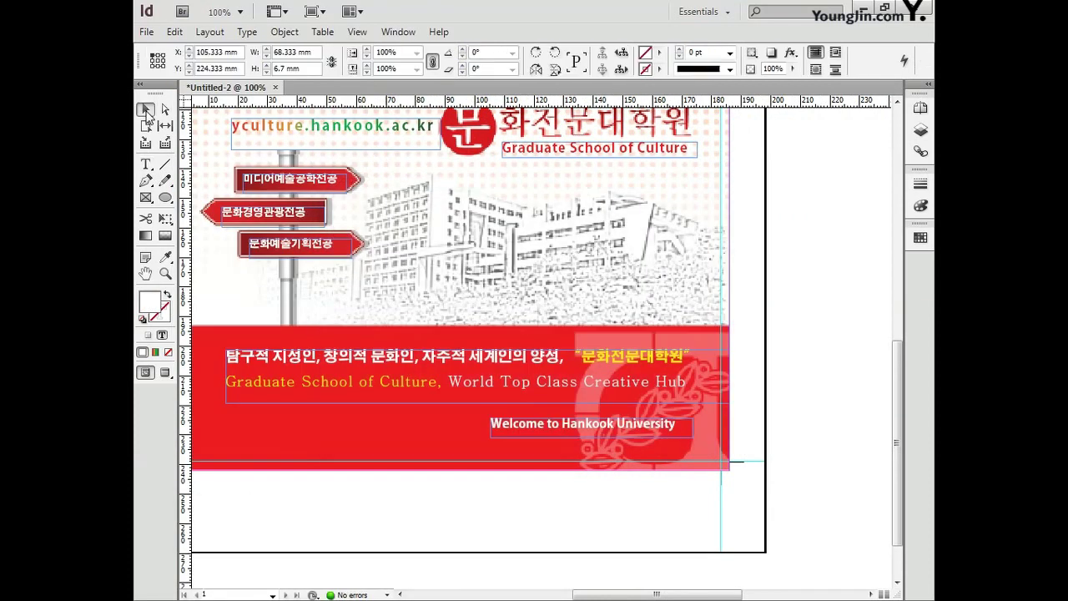
pyautogui.moveTo(581, 427); pyautogui.dragTo(583, 429)
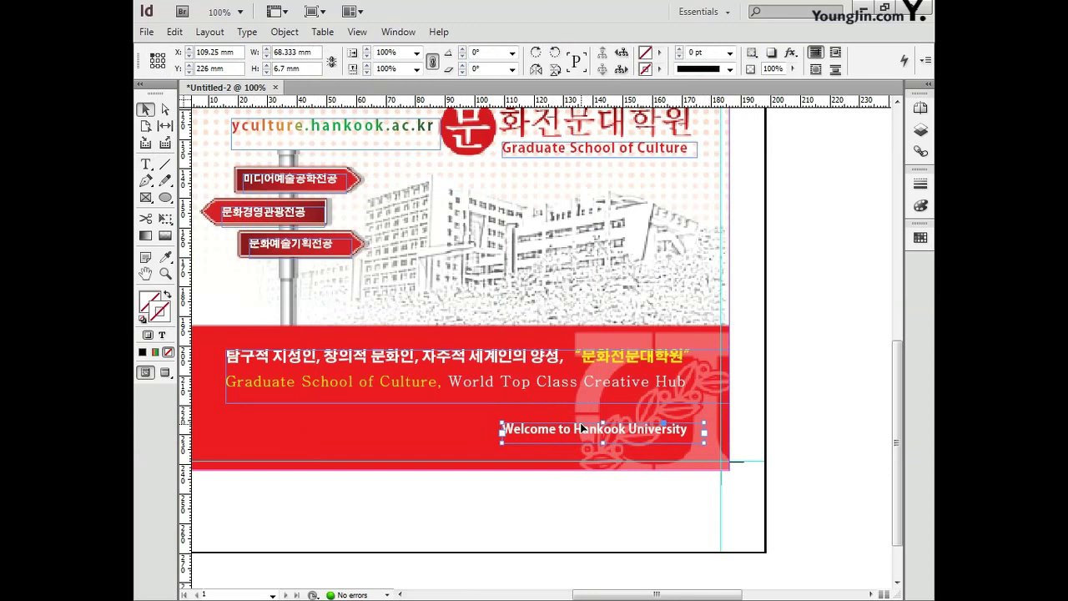
pyautogui.click(561, 487)
# Draw a horizontal line about 157 mm long between the Korean and English slogan lines.
pyautogui.hotkey('ctrl', '0')
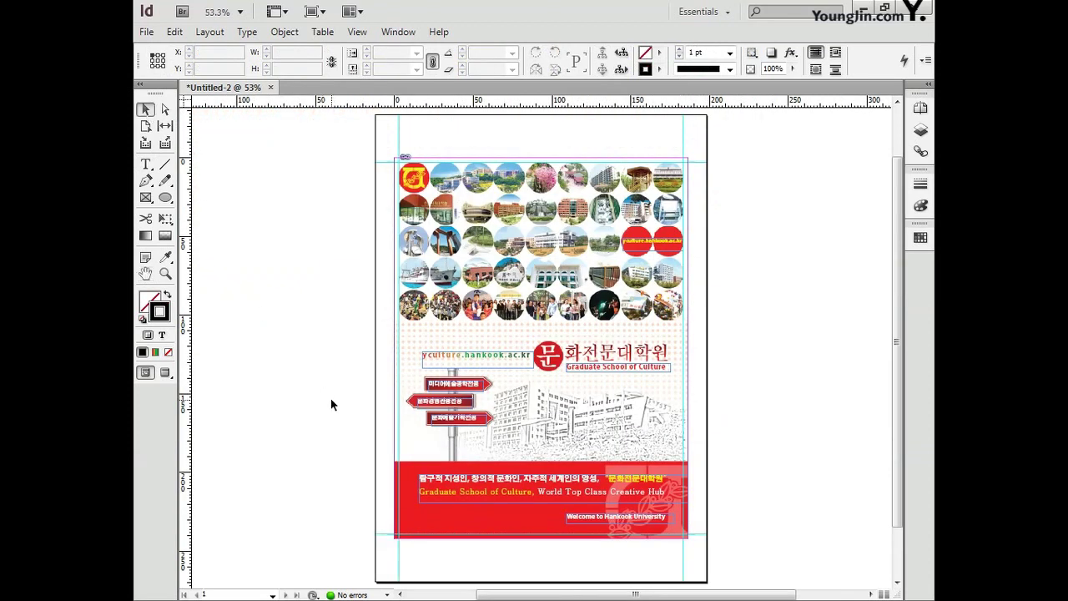
pyautogui.click(166, 165)
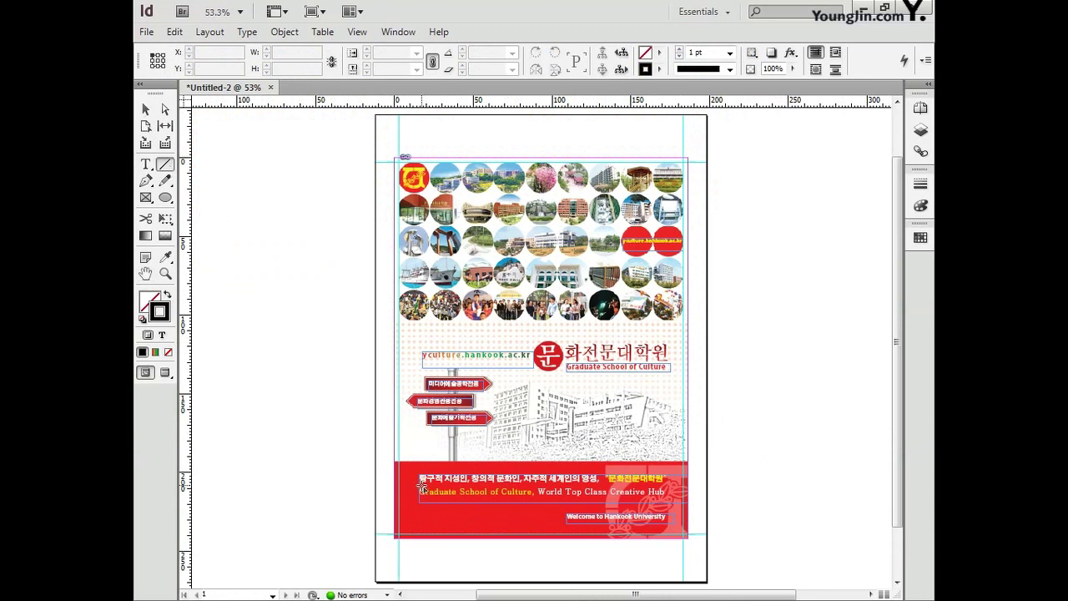
pyautogui.moveTo(420, 486); pyautogui.dragTo(668, 485)
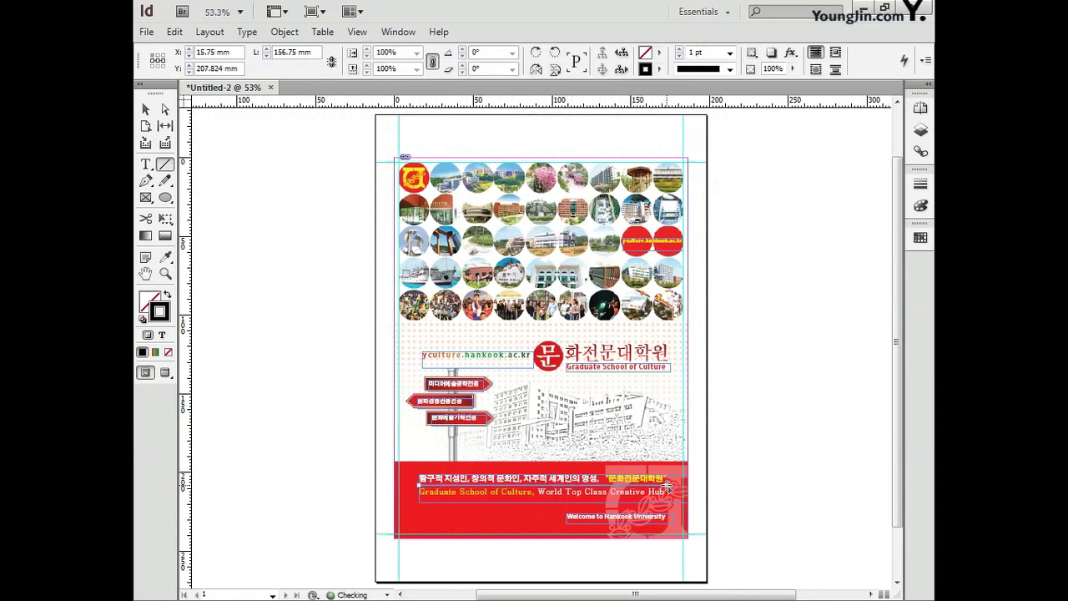
# Colour the dividing line's stroke white by setting its black value to 0%.
pyautogui.doubleClick(164, 319)
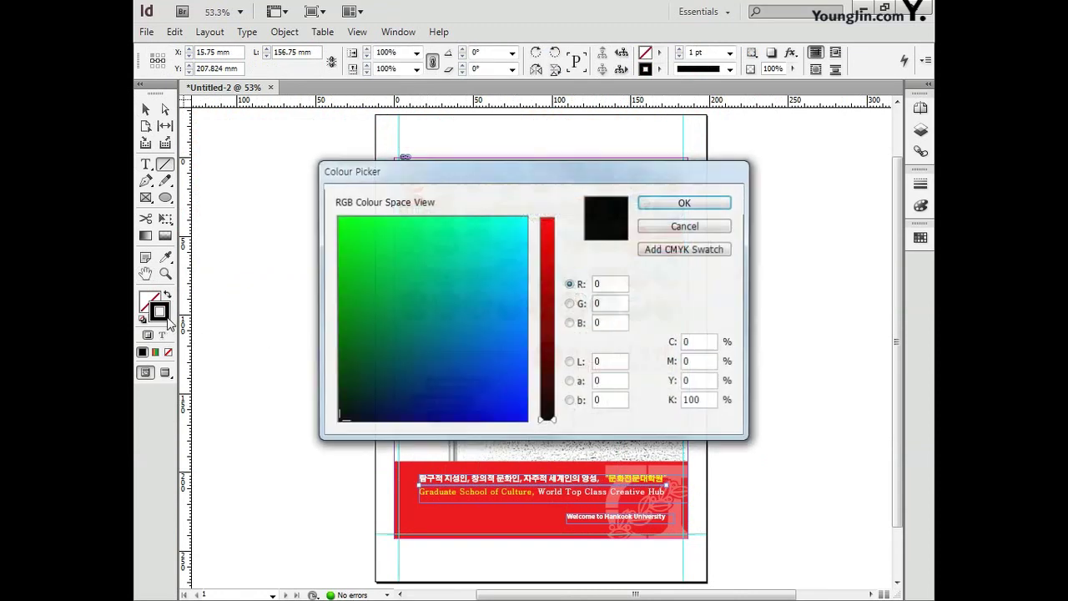
pyautogui.moveTo(712, 407); pyautogui.dragTo(654, 406)
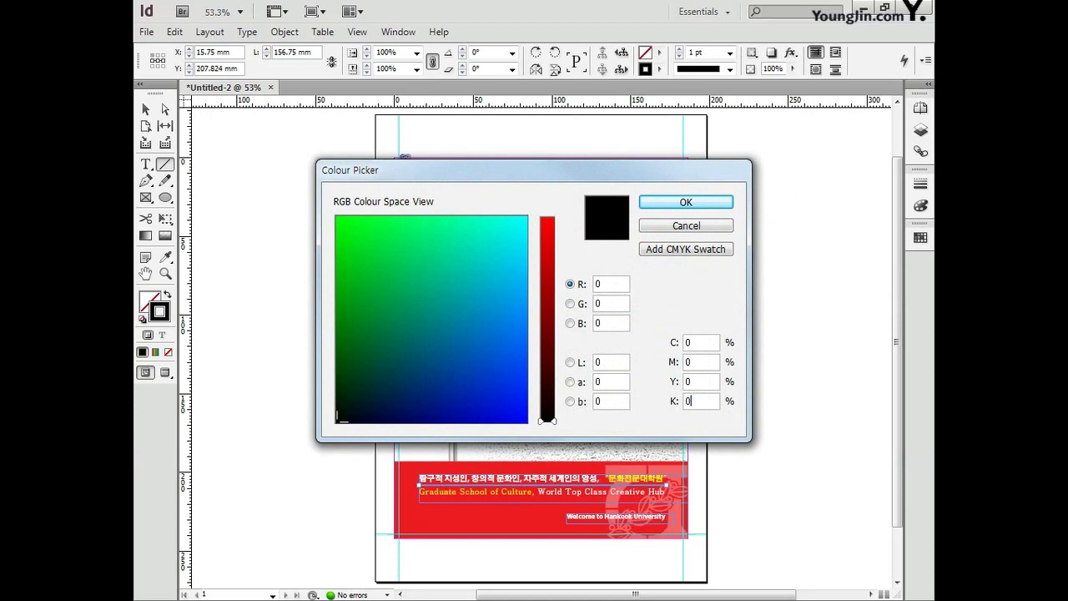
pyautogui.write('0')
pyautogui.click(686, 203)
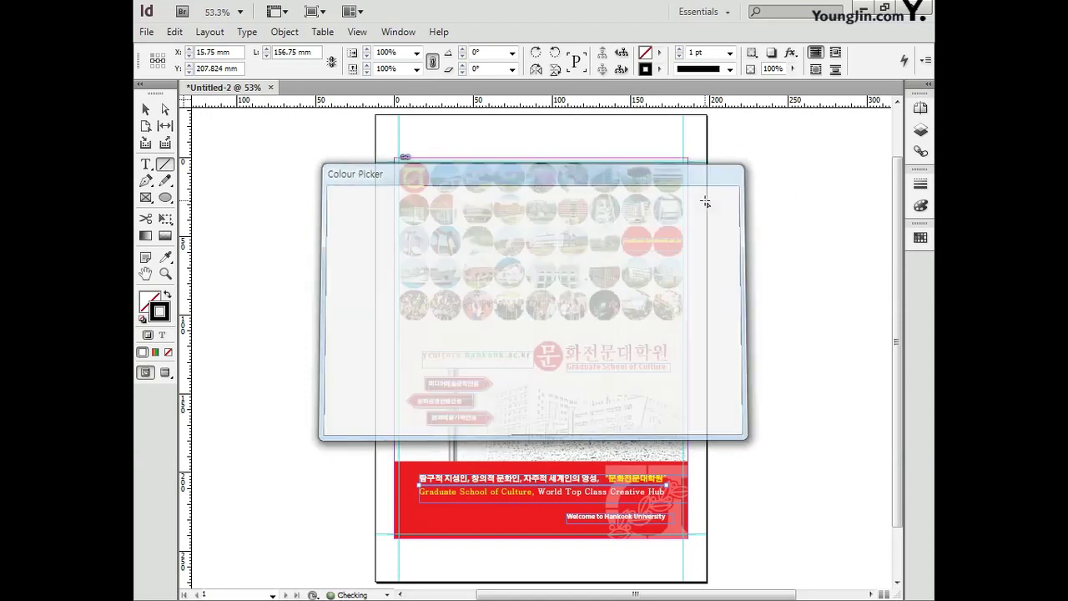
pyautogui.click(146, 111)
pyautogui.click(264, 282)
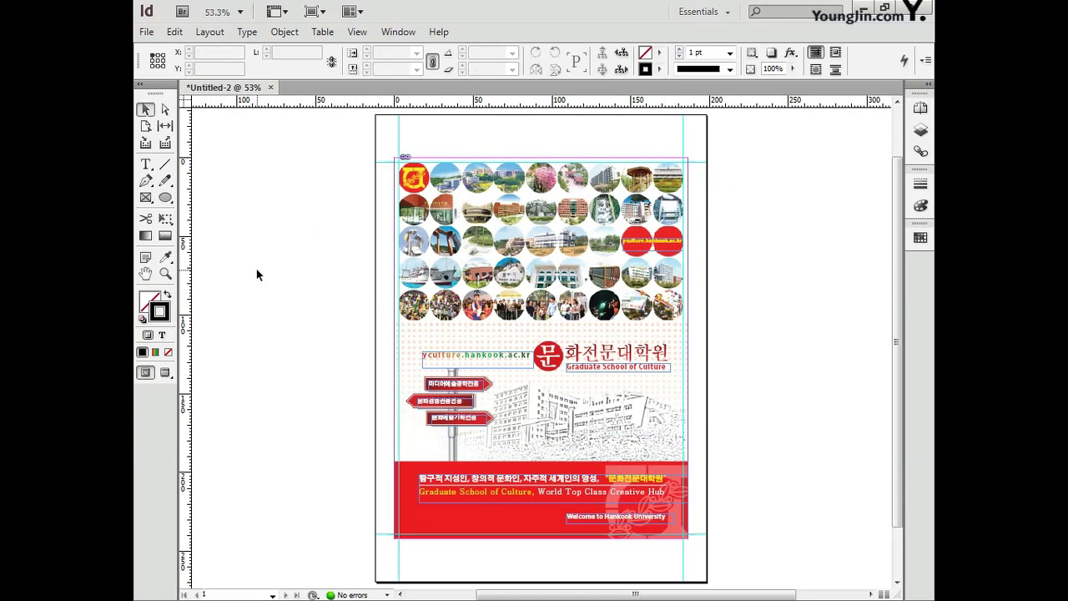
# Add a small text frame reading "01" below the red band, beside the poster's bottom-left vertical crop mark.
pyautogui.click(166, 273)
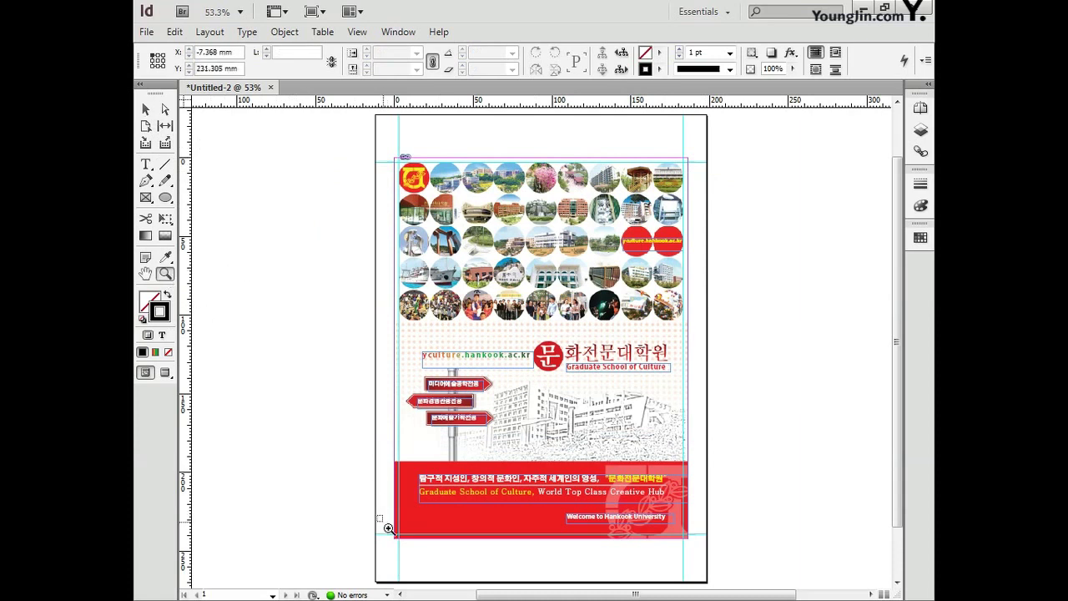
pyautogui.moveTo(388, 529); pyautogui.dragTo(443, 566)
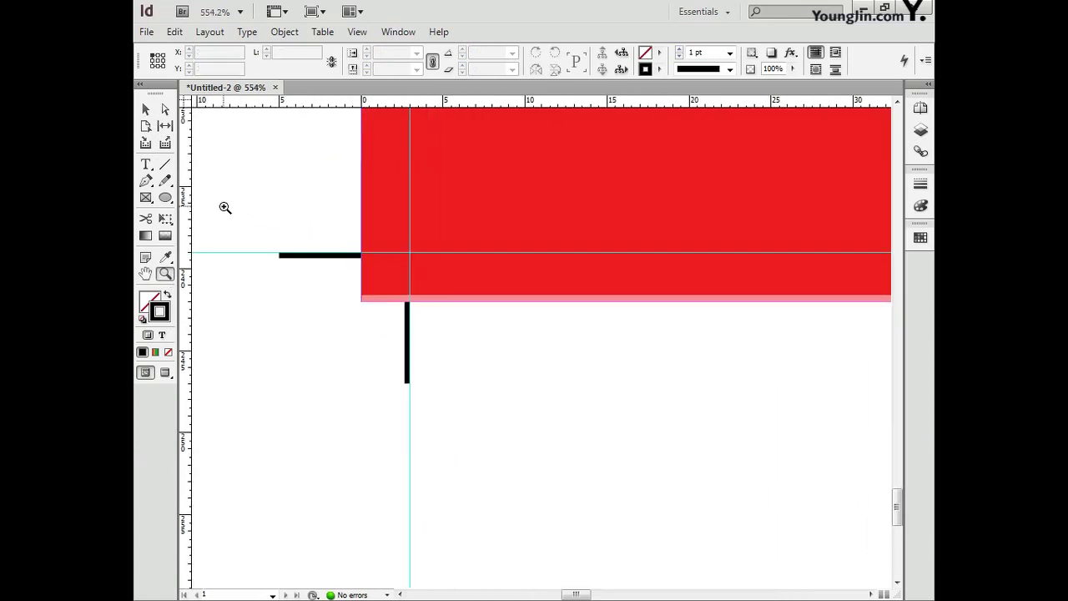
pyautogui.click(144, 164)
pyautogui.moveTo(442, 334); pyautogui.dragTo(451, 373)
pyautogui.write('01')
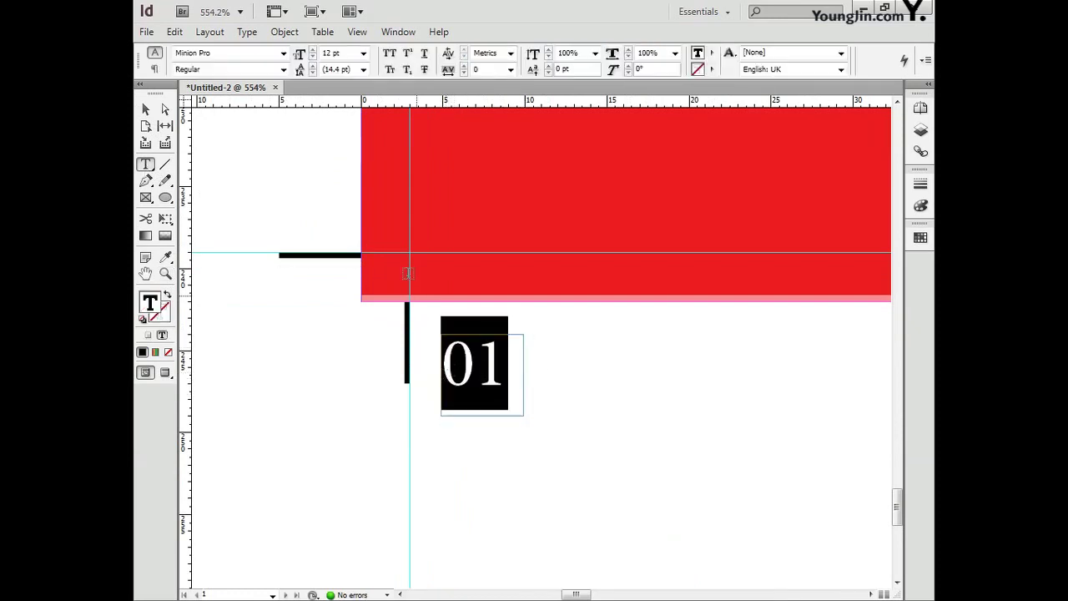
# Set the "01" label in Dotum at 10 pt.
pyautogui.click(283, 53)
pyautogui.scroll(1, 440, 83)
pyautogui.scroll(2, 440, 75)
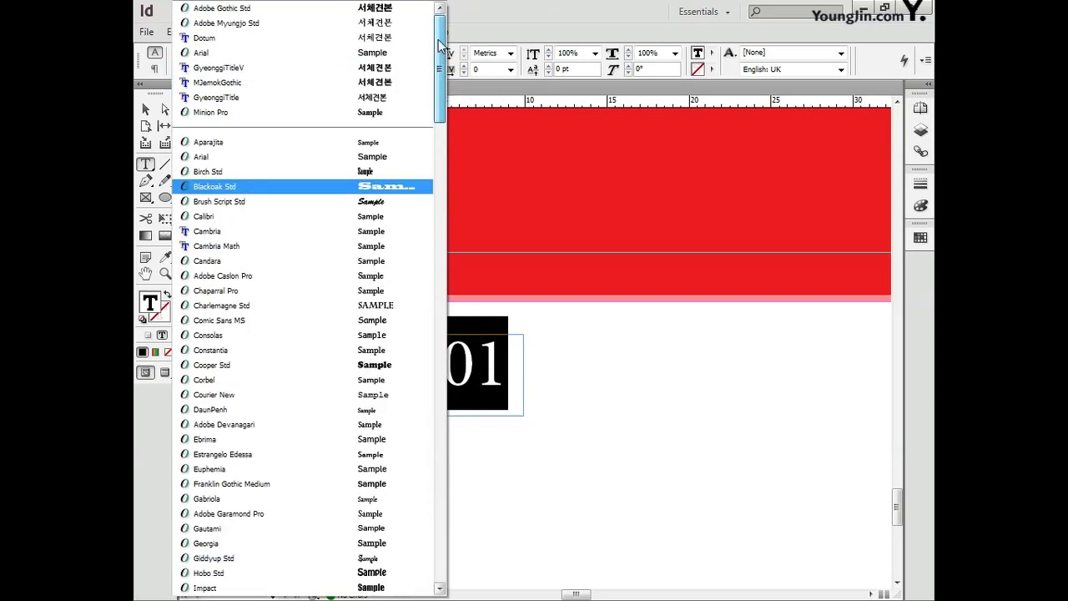
pyautogui.click(426, 35)
pyautogui.write('10')
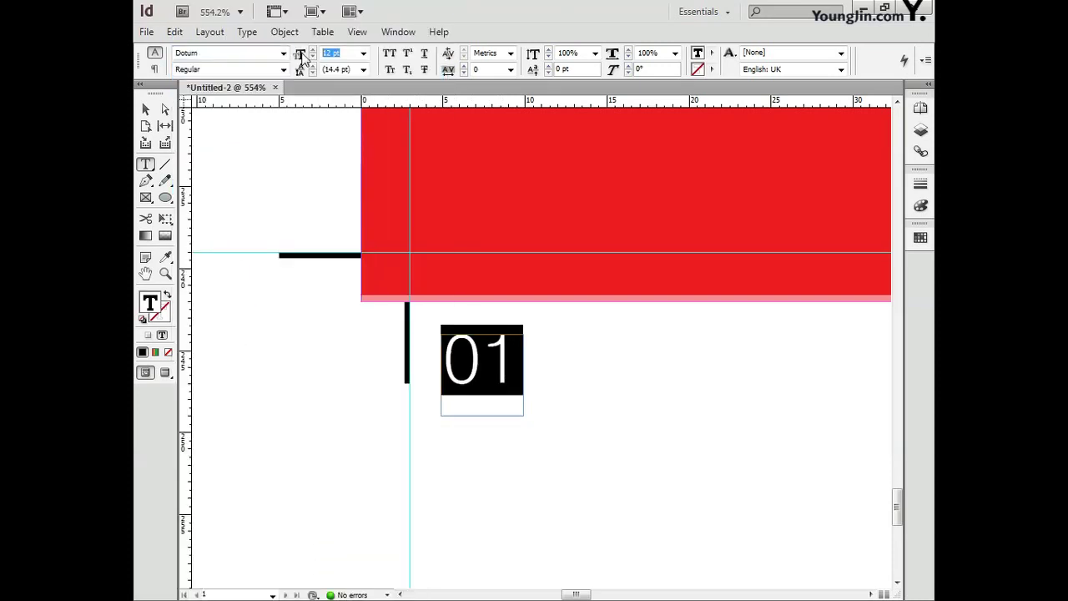
pyautogui.press('Return')
# Move the "01" label closer to the bottom-left vertical crop mark.
pyautogui.click(148, 111)
pyautogui.click(251, 321)
pyautogui.moveTo(487, 343); pyautogui.dragTo(462, 344)
pyautogui.click(562, 352)
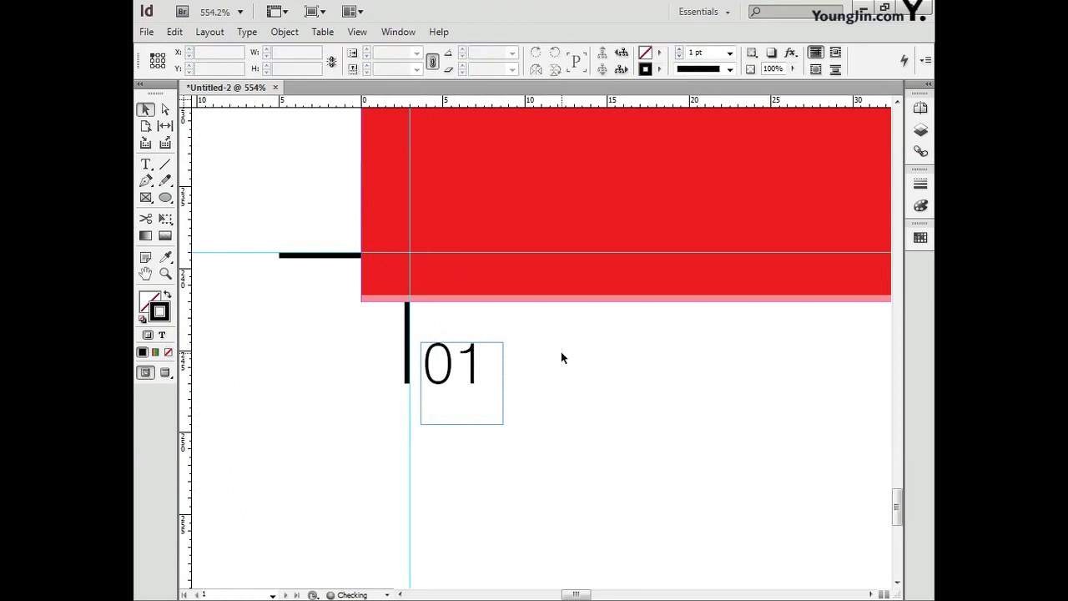
# Save the poster as an InDesign CS6 document named 01, replacing the existing 01.indd.
pyautogui.doubleClick(146, 274)
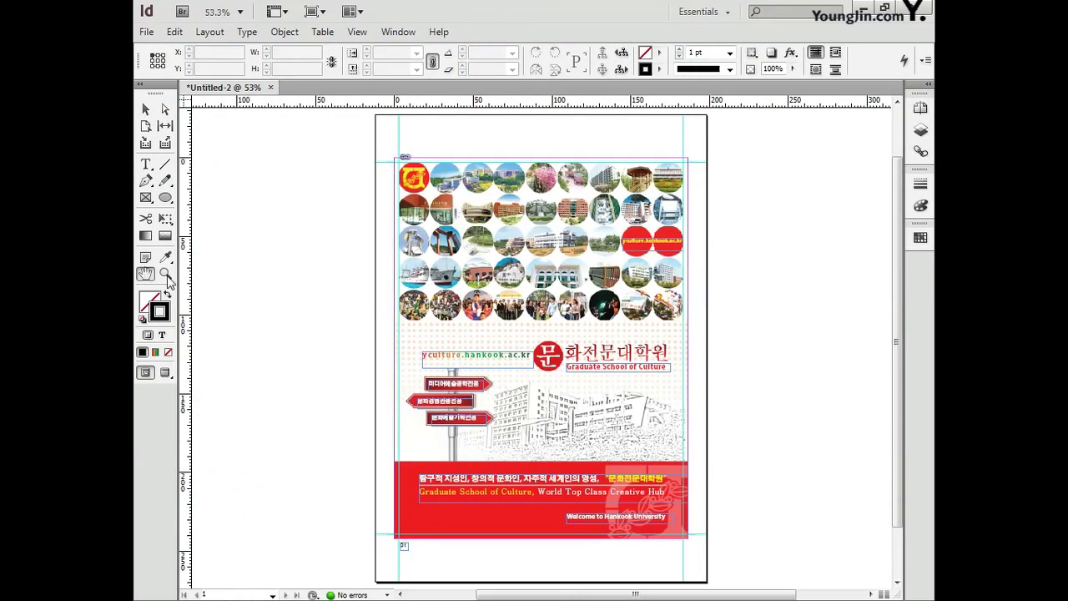
pyautogui.click(146, 111)
pyautogui.click(146, 33)
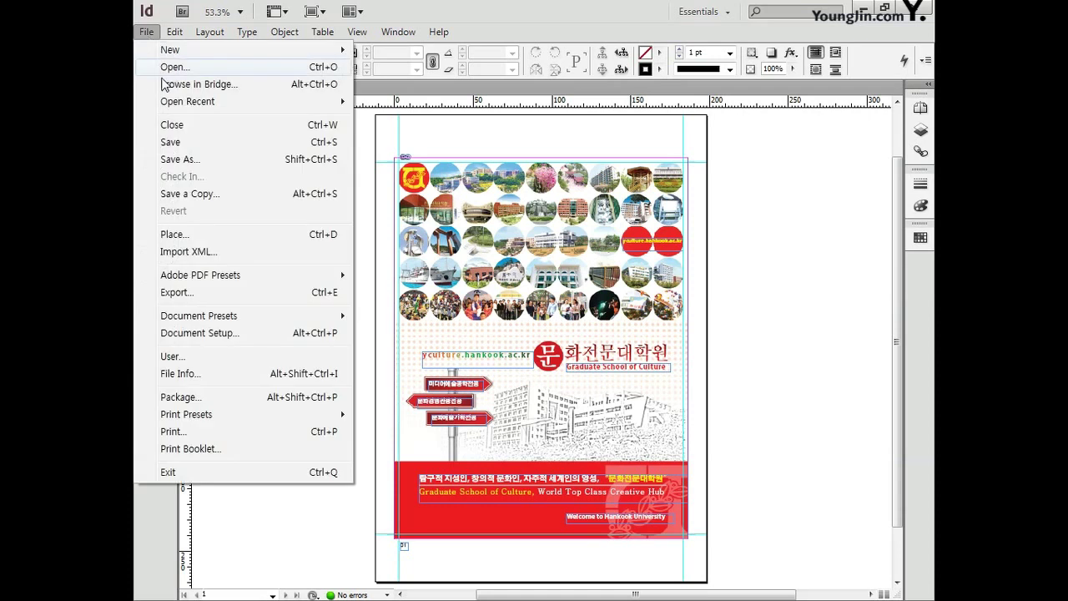
pyautogui.click(160, 139)
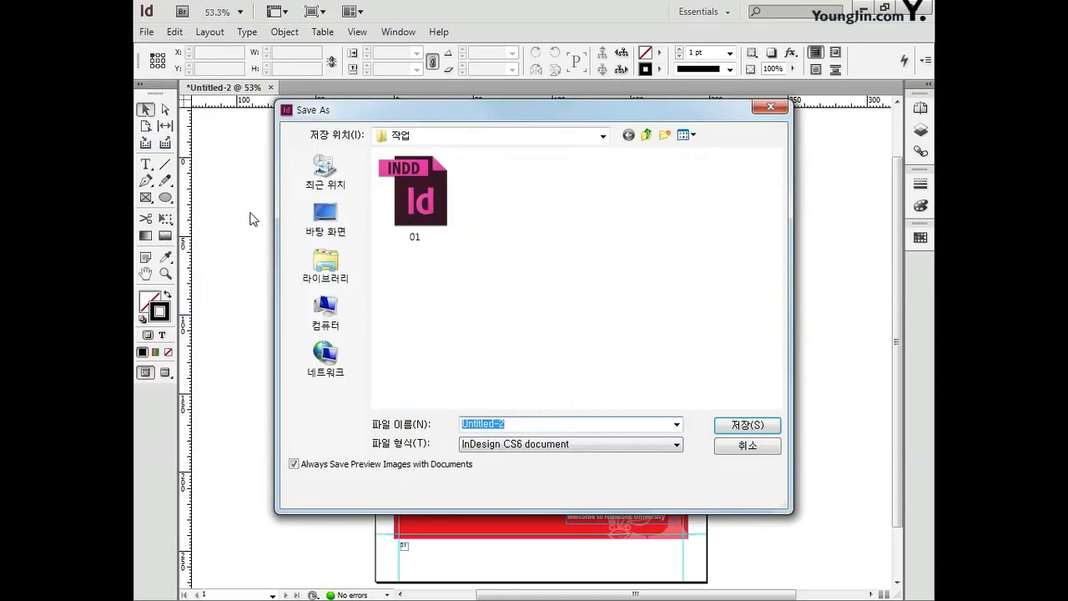
pyautogui.write('0')
pyautogui.press('Return')
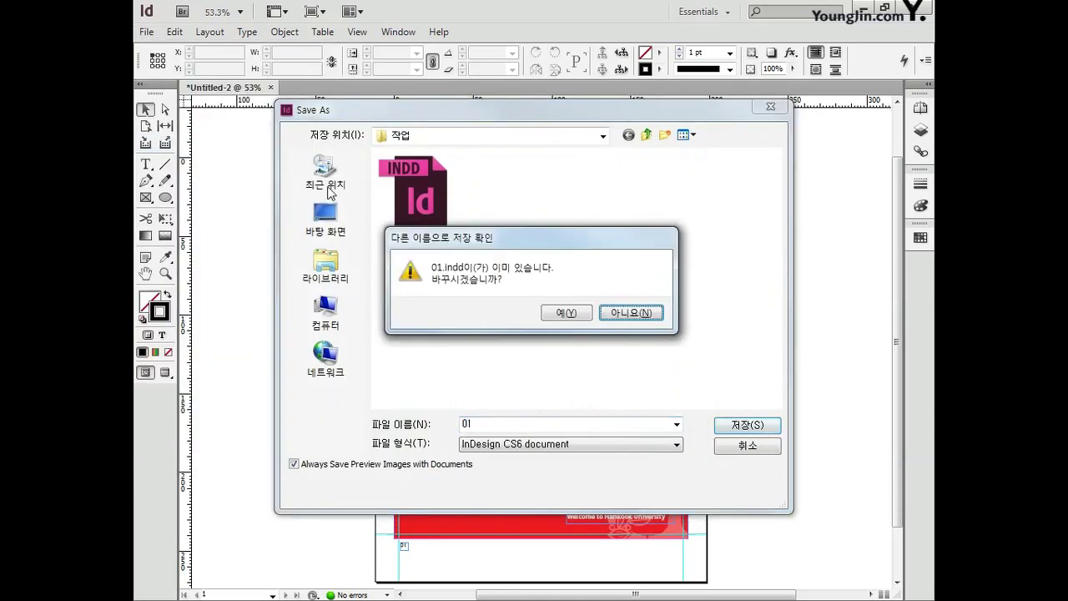
pyautogui.click(563, 313)
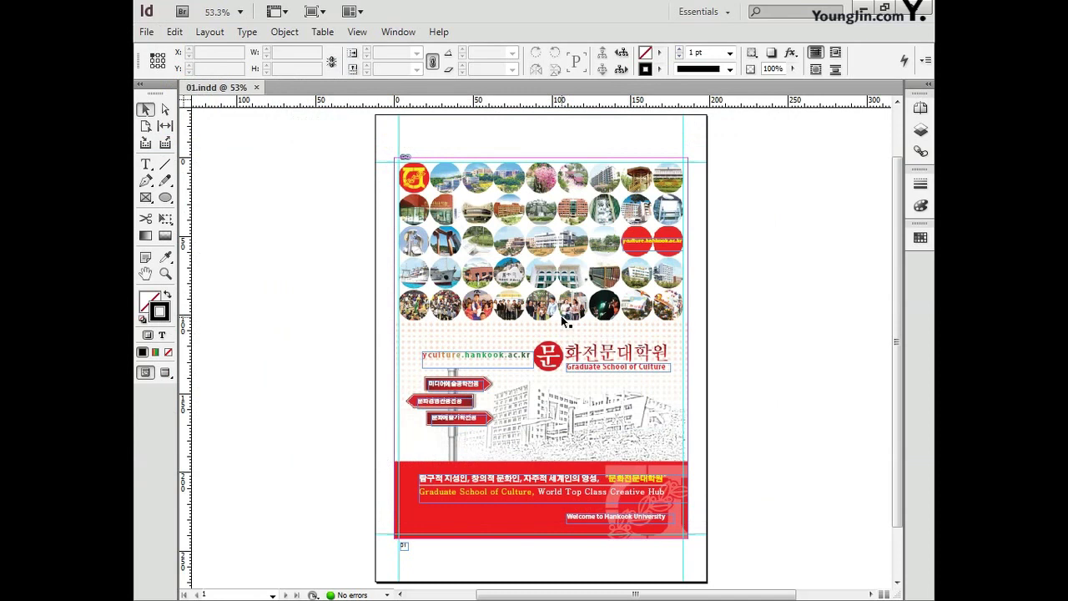